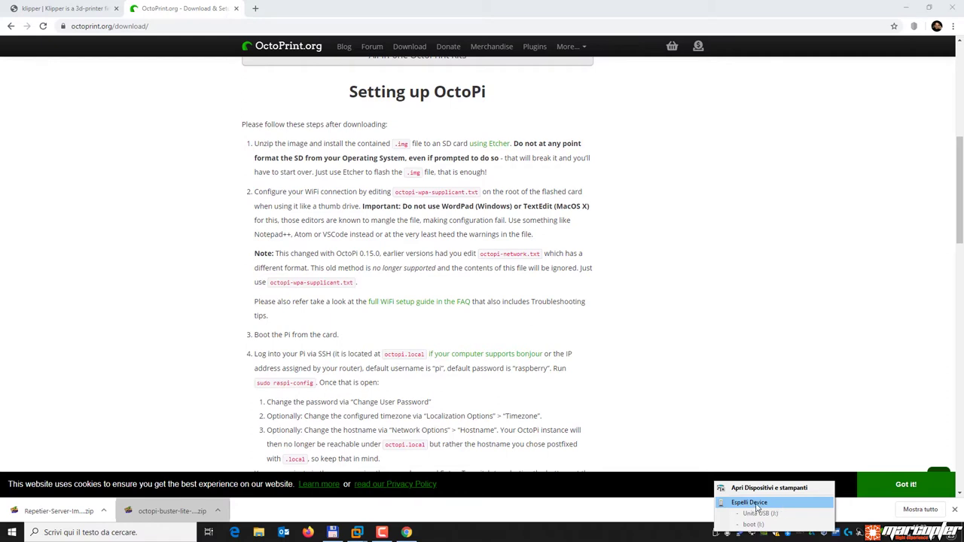
Safely eject the flashed card's USB drive from the system tray.
left_click(772, 503)
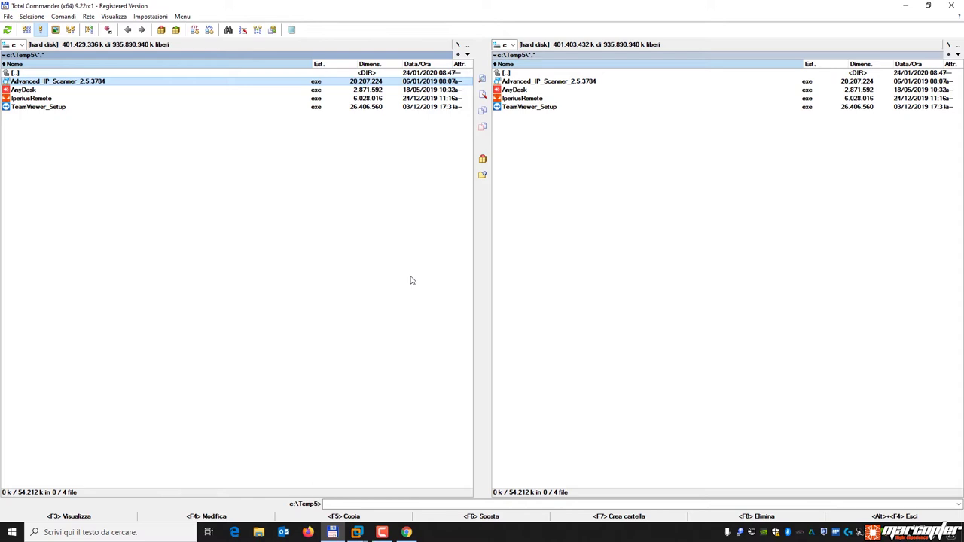
Run Advanced_IP_Scanner_2.5.3784 from Temp5 in portable mode, accepting Italian as the language.
key("Down")
key("Down")
key("Down")
key("Up")
key("Up")
key("Up")
key("Return")
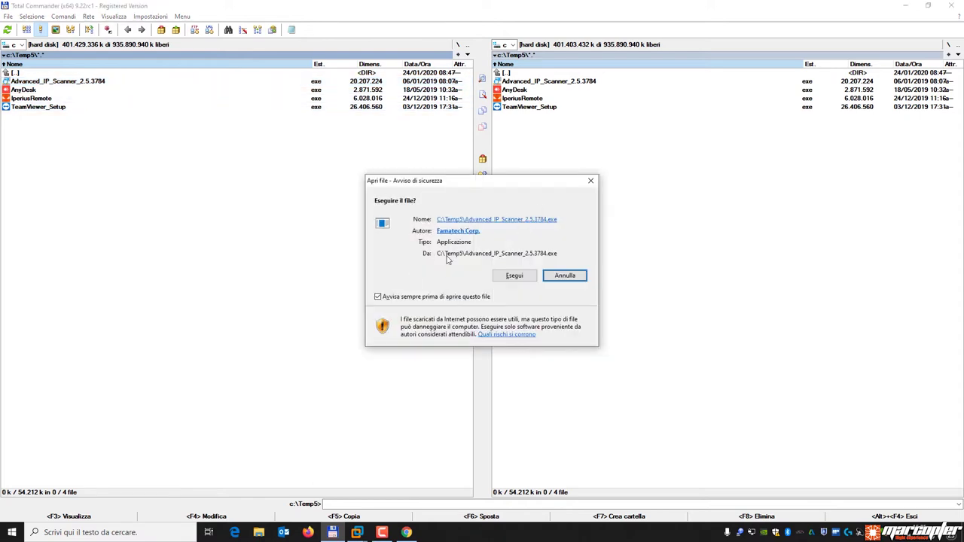
left_click(518, 277)
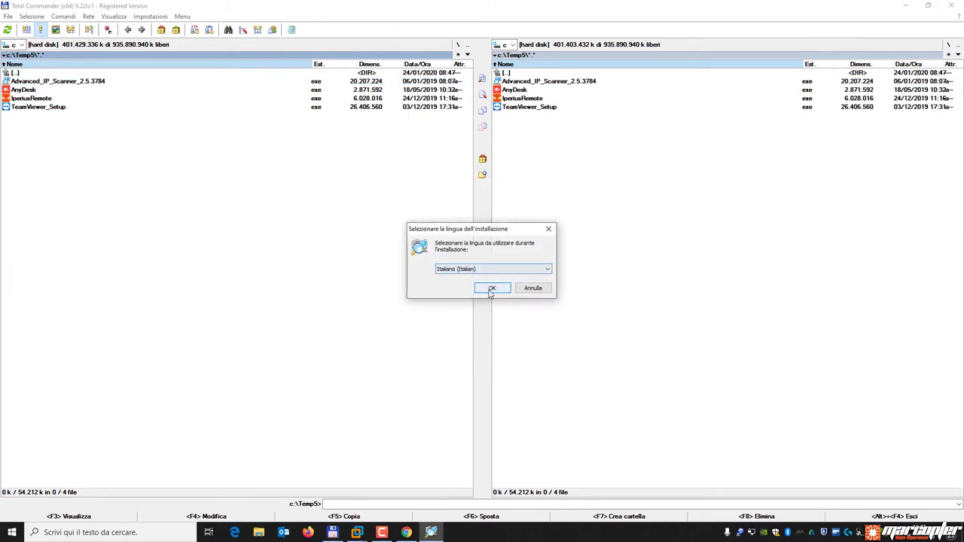
left_click(489, 293)
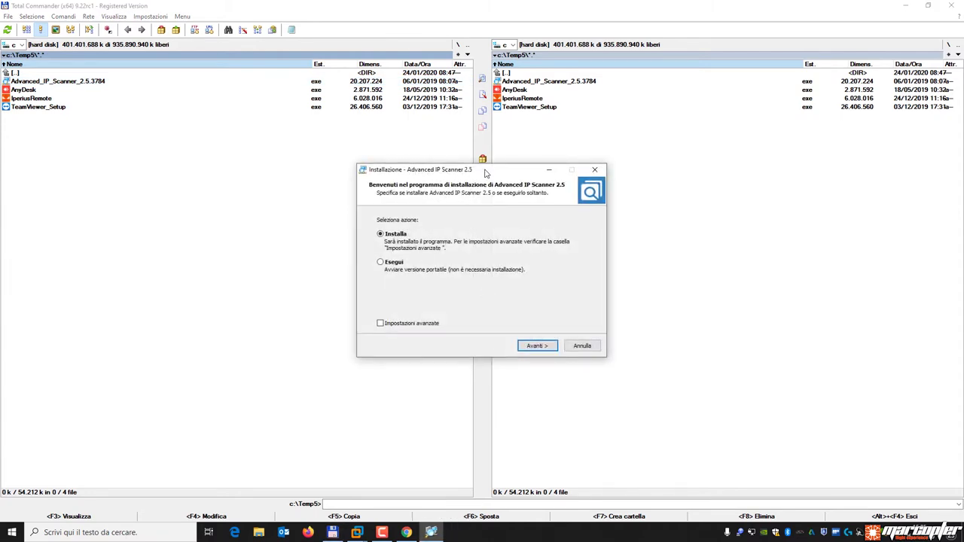
left_click(381, 263)
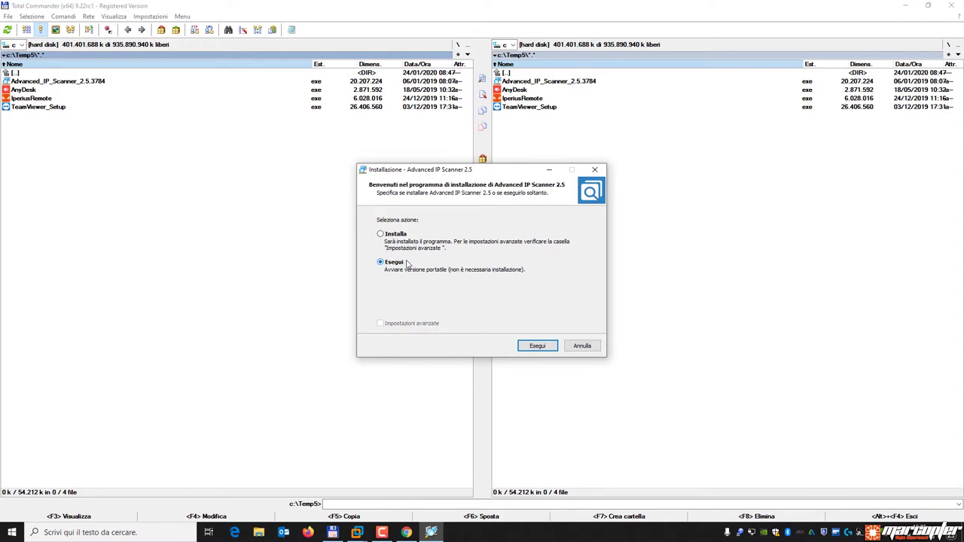
left_click(541, 346)
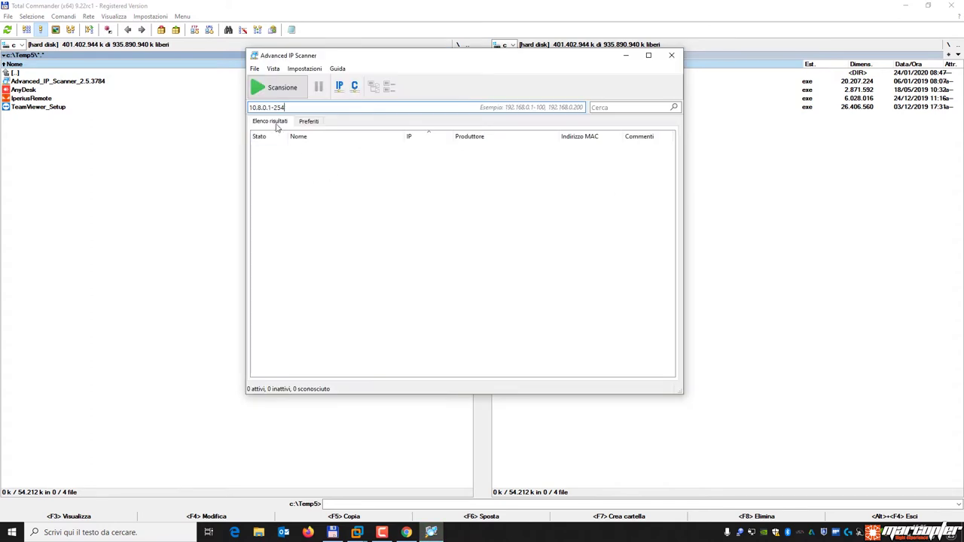
Change the scan range start address from 10.8.0.1 to 192.168.0.1.
left_click(272, 107)
left_click_drag(272, 107, 249, 107)
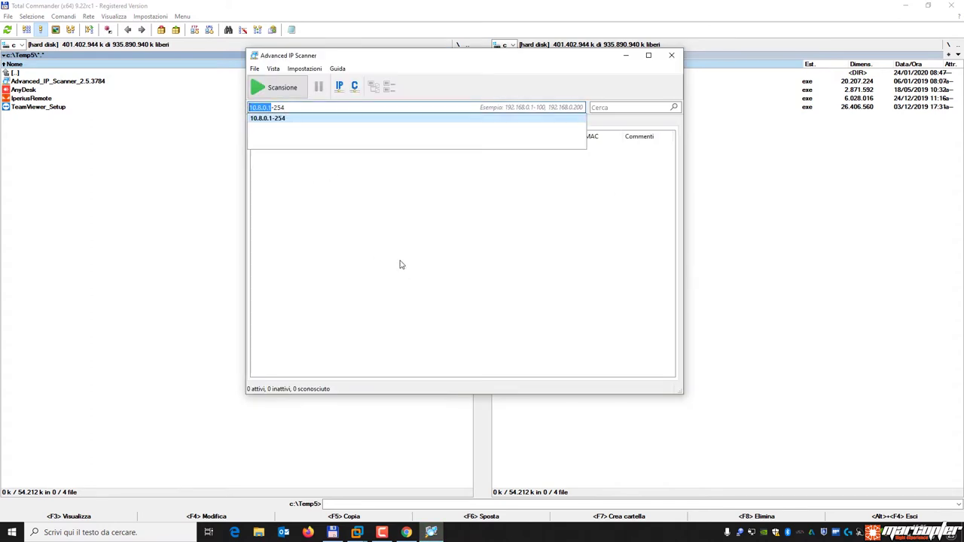
type("192.168.0.")
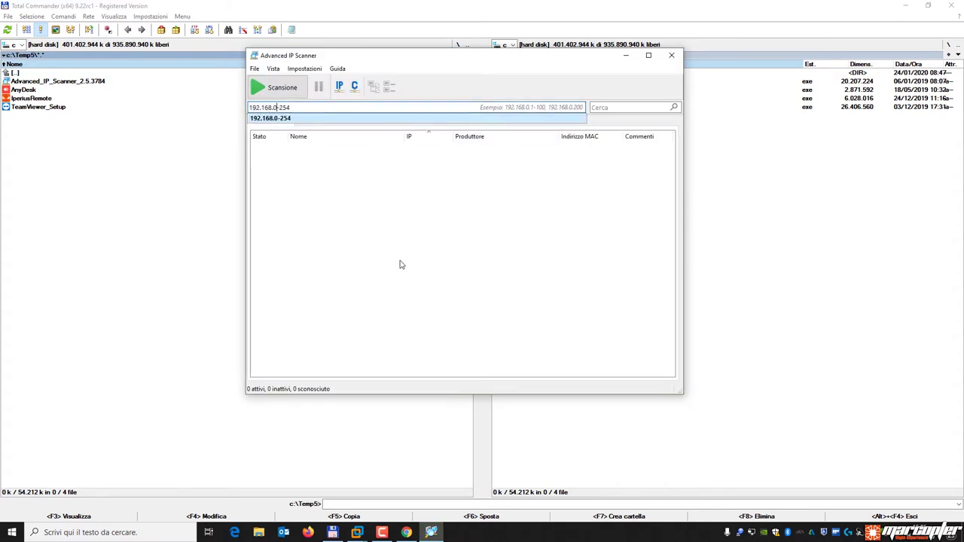
type("0")
key("BackSpace")
type("1")
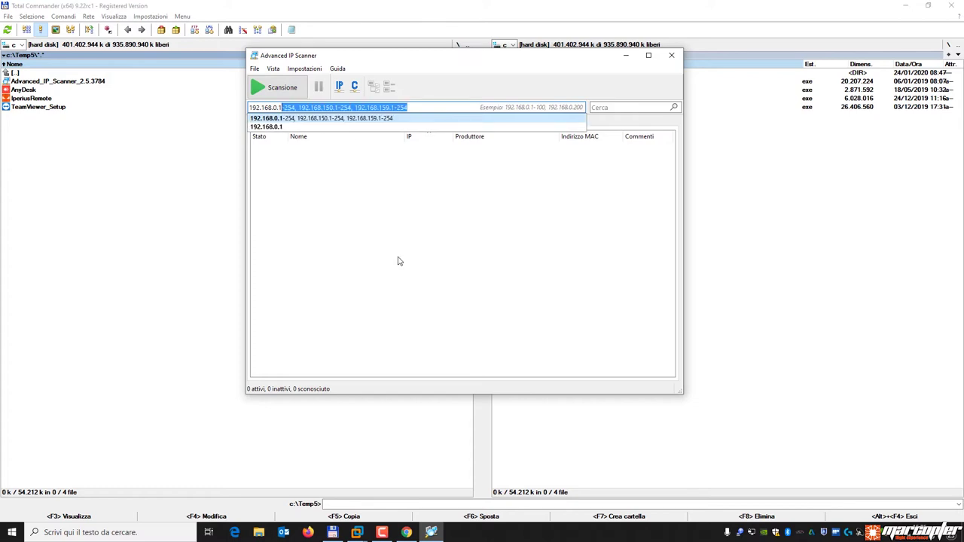
Scan 192.168.0.1-254 and inspect the devices at 192.168.0.125 and 192.168.0.126.
left_click(287, 96)
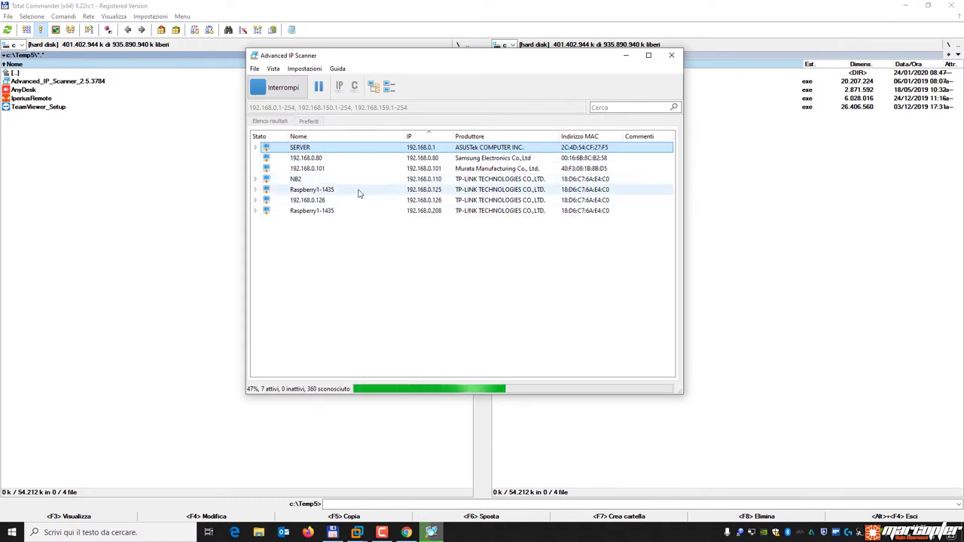
left_click(412, 192)
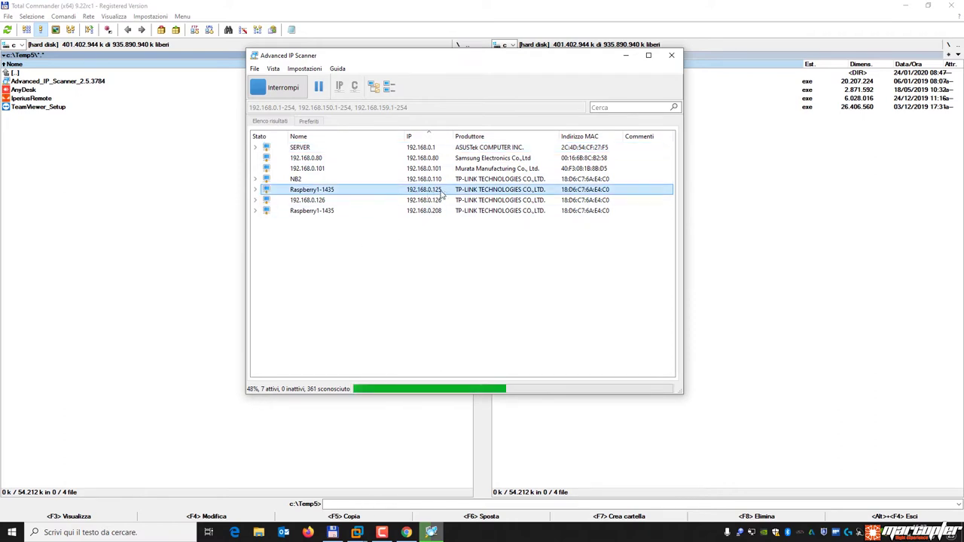
left_click(412, 201)
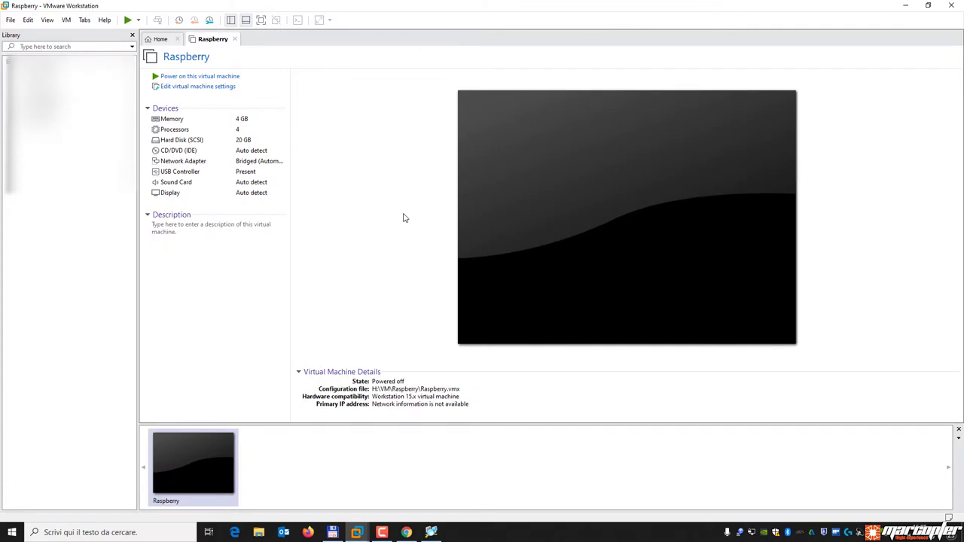
Power on the Raspberry VM, boot Debian from GRUB, and dismiss the SSH password warning.
left_click(213, 77)
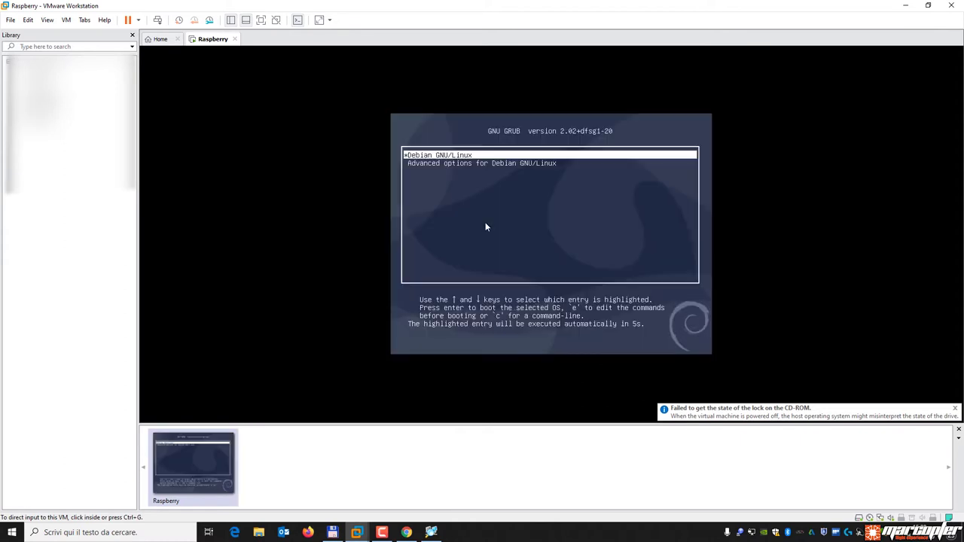
left_click(486, 226)
key("Return")
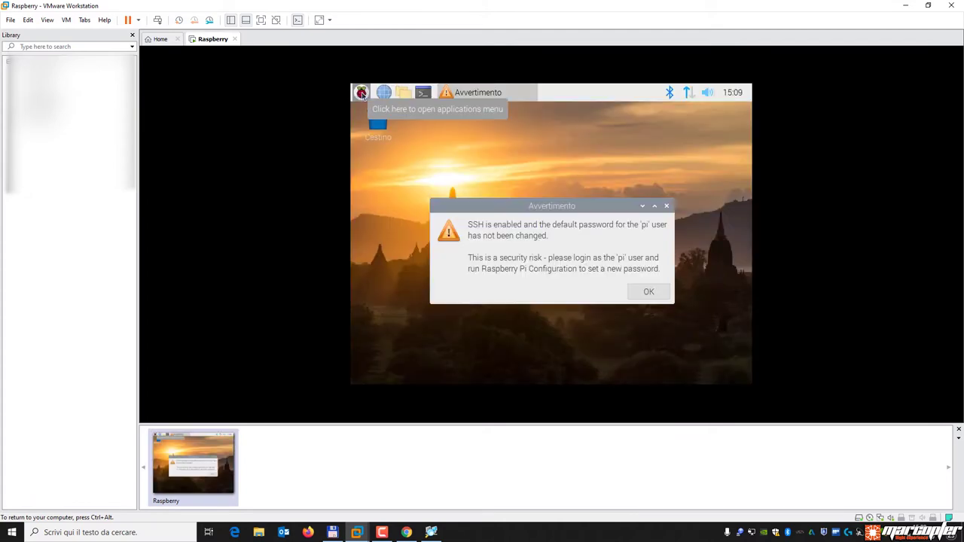
left_click(648, 291)
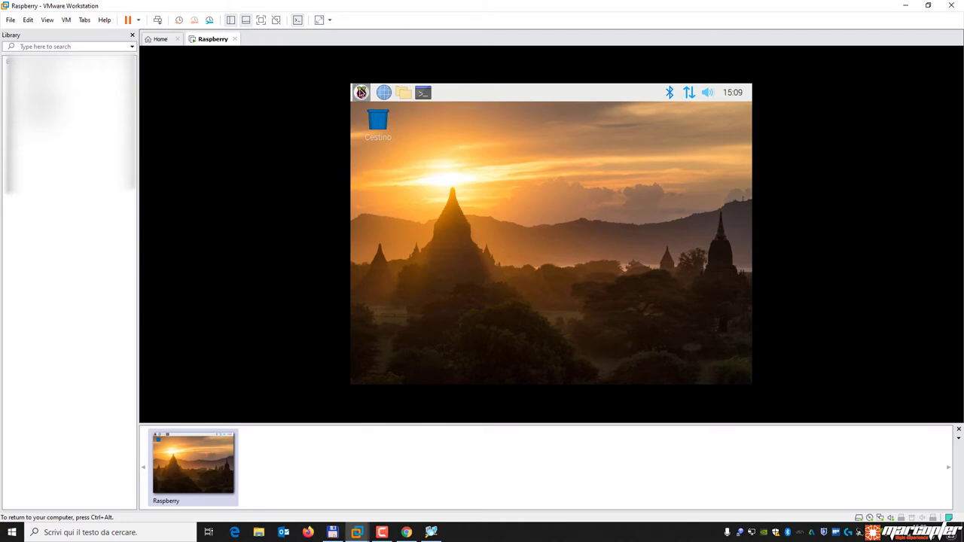
Open and close the Pi applications menu, then minimise the VMware window.
left_click(362, 92)
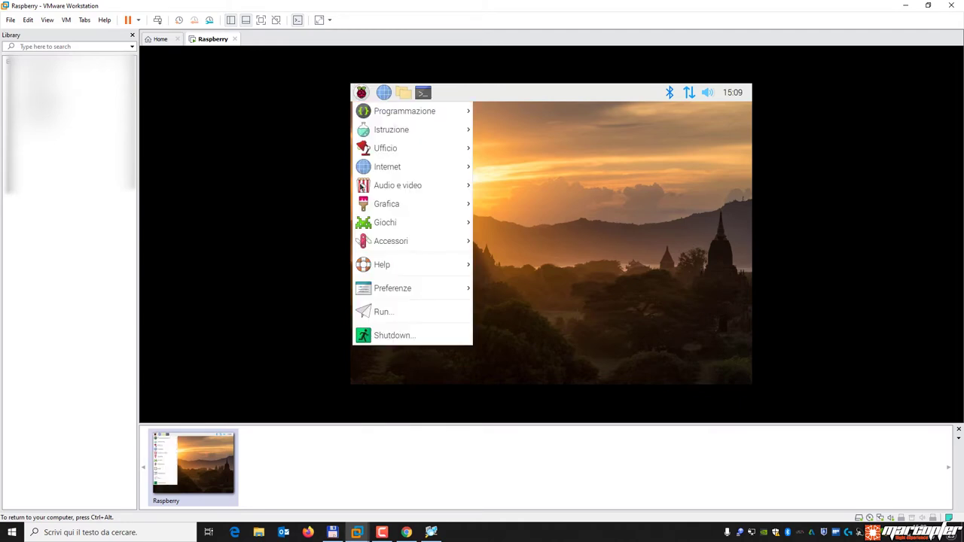
left_click(602, 212)
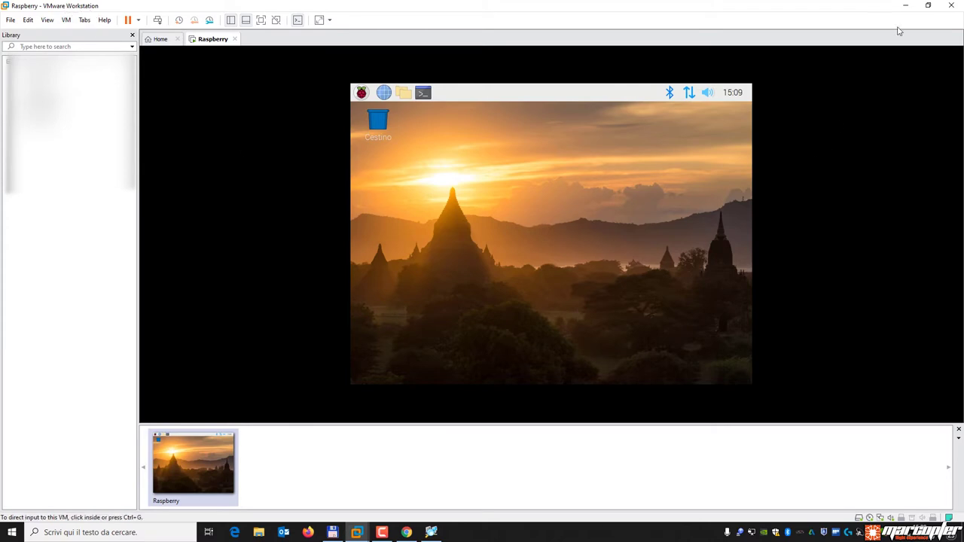
left_click(907, 6)
Rescan the network in Advanced IP Scanner with the VM running, then return to the Raspberry VM.
left_click(787, 198)
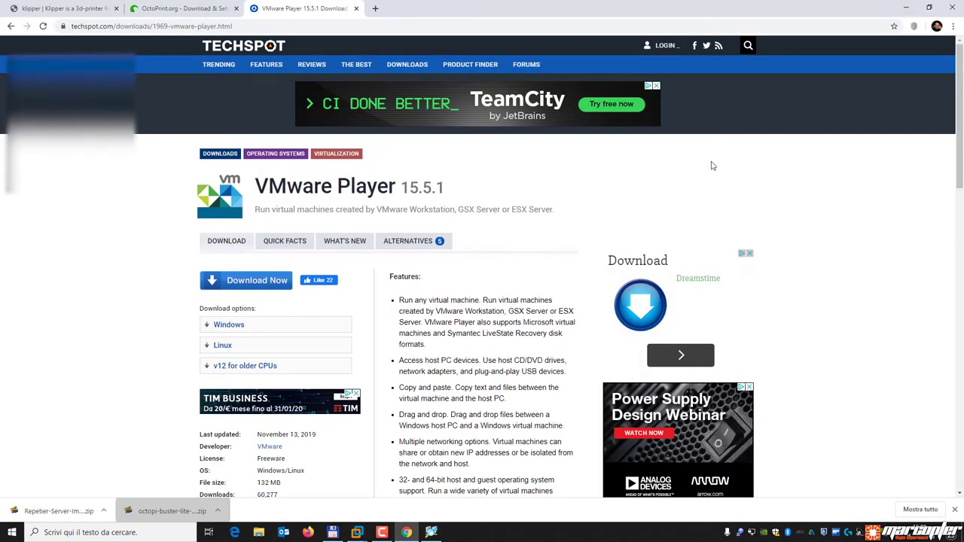
left_click(431, 532)
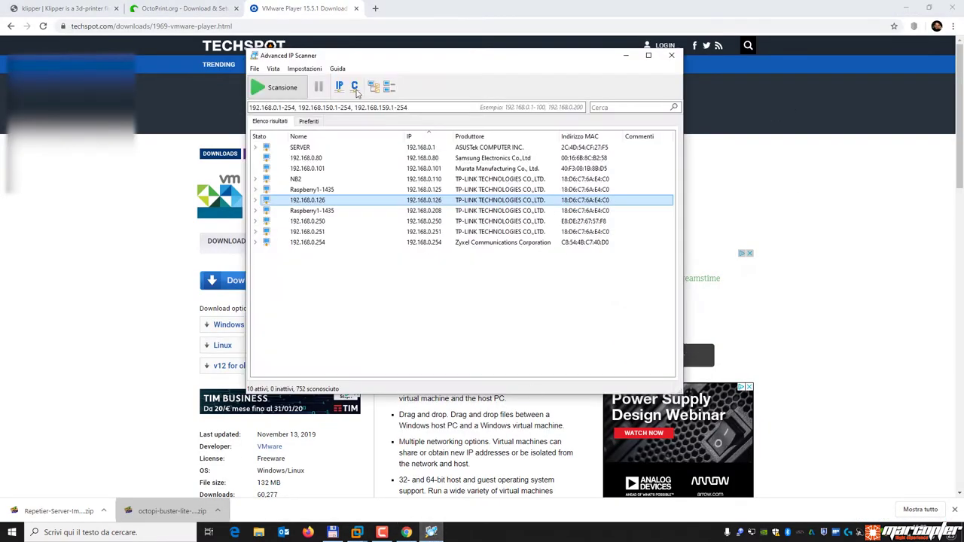
left_click(282, 89)
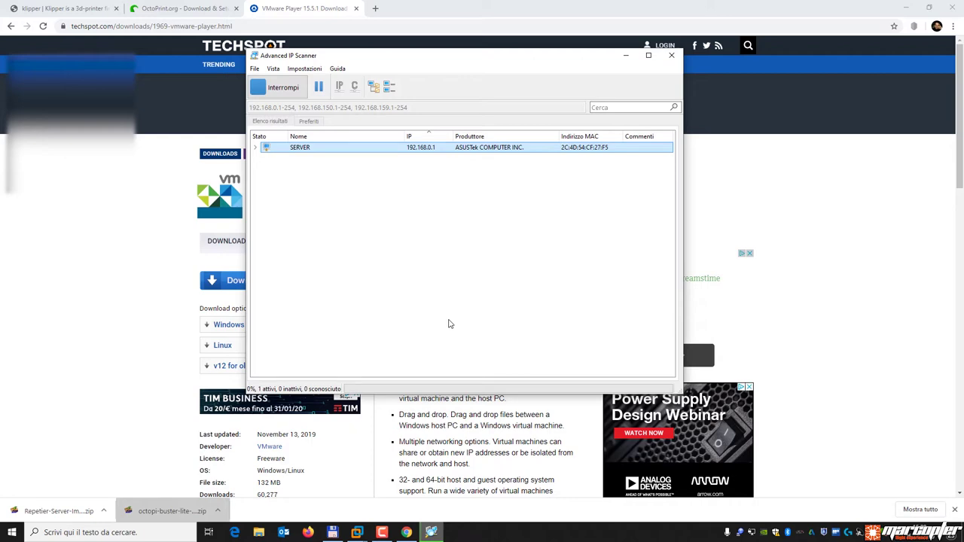
mouse_move(359, 534)
left_click(399, 471)
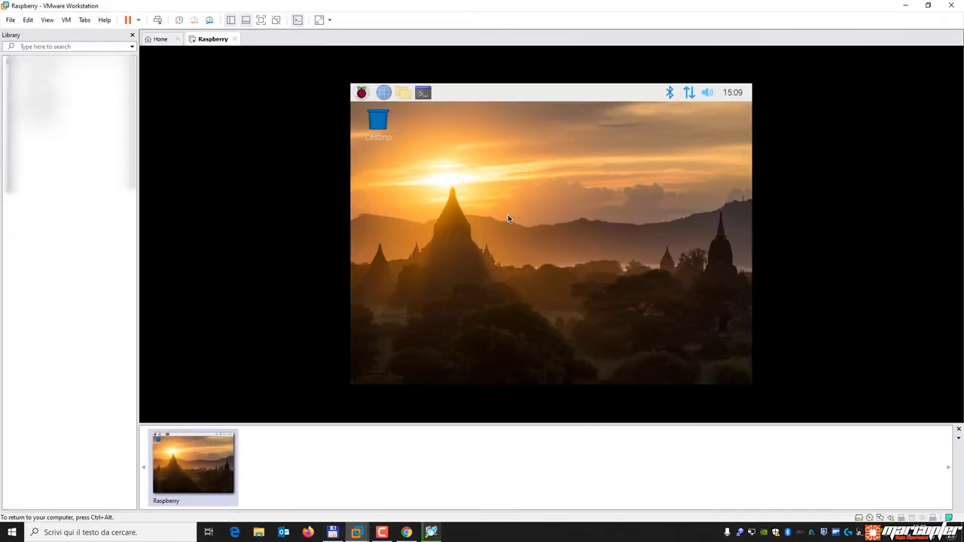
Run ifconfig in a Pi terminal to read the eth0 address 192.168.0.215, then close the terminal.
left_click(423, 94)
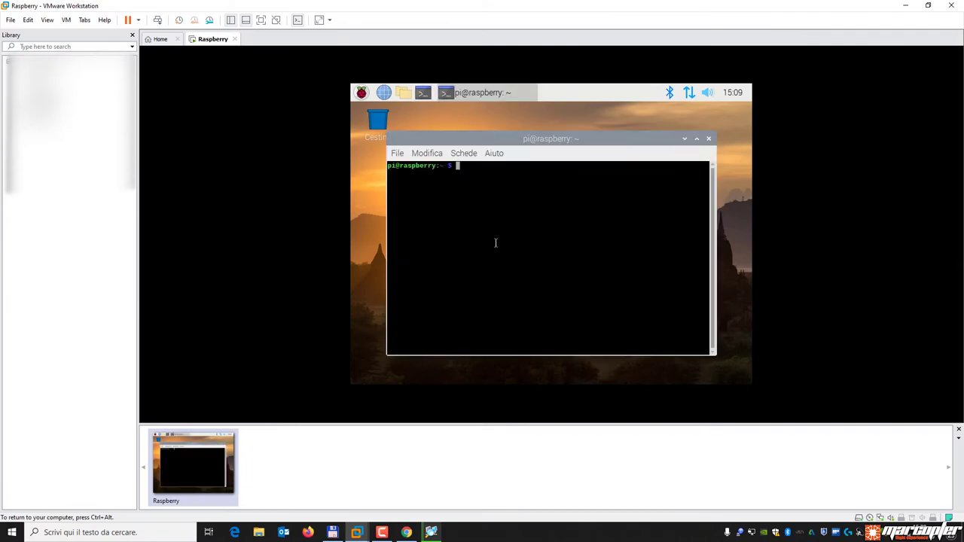
type("ifconfig")
key("Return")
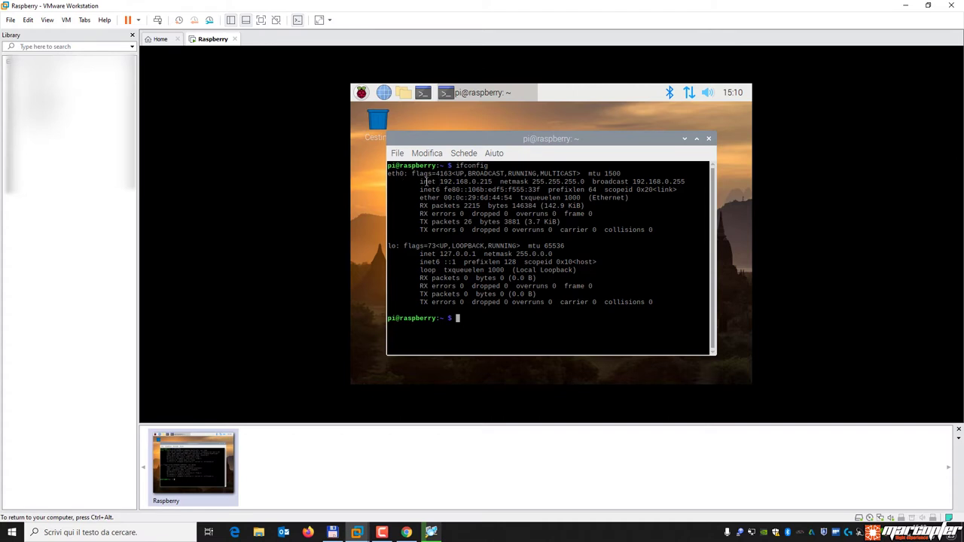
left_click_drag(439, 181, 494, 181)
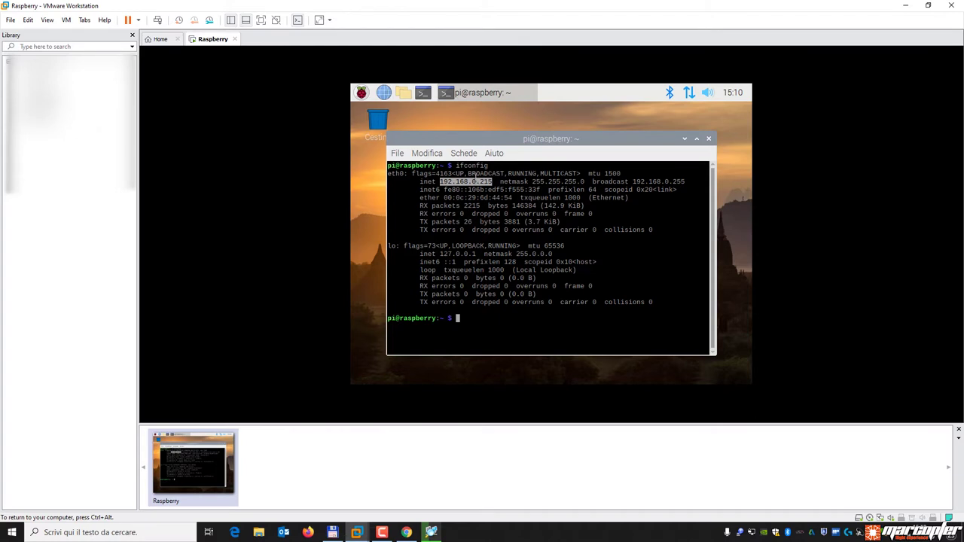
left_click(445, 186)
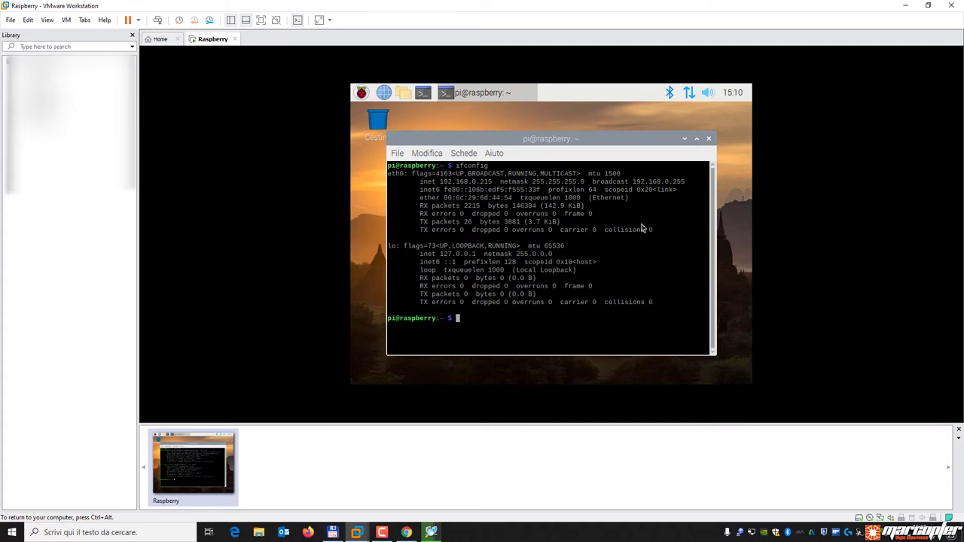
left_click(708, 139)
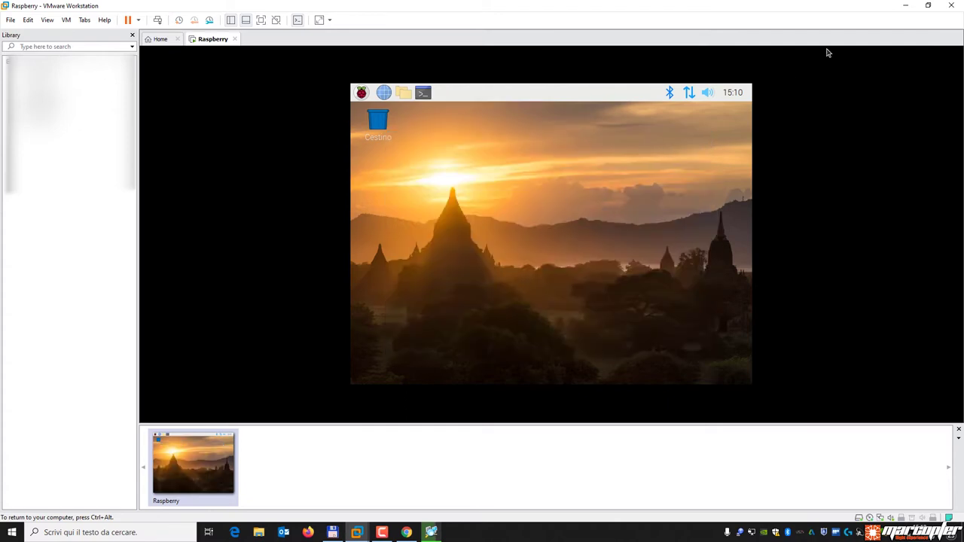
Check the raspberry entry at 192.168.0.215 in the scan results, then stop the scan and close the scanner.
left_click(905, 5)
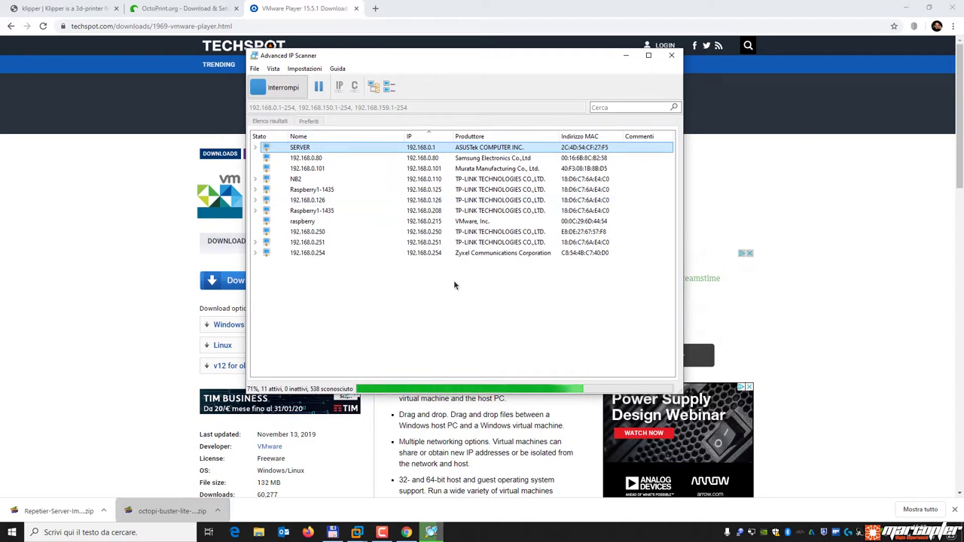
left_click(443, 221)
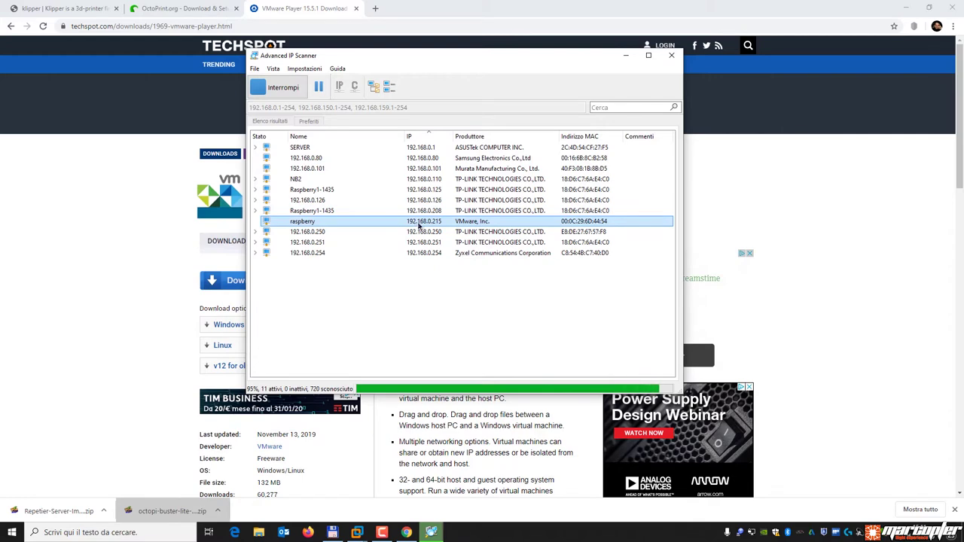
left_click(677, 58)
left_click(677, 58)
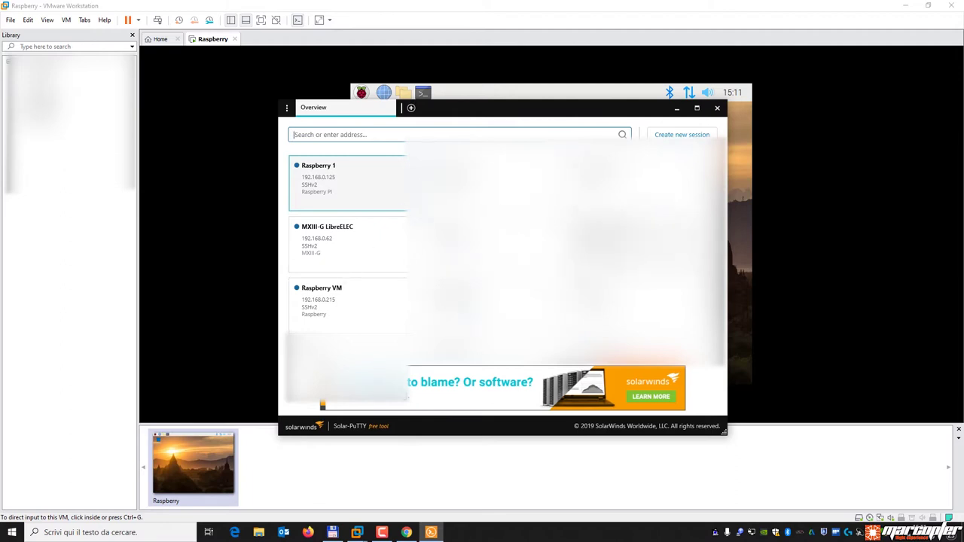
Open the Raspberry VM session's settings and verify IP 192.168.0.215 and port 22.
scroll(348, 241, "down", 1)
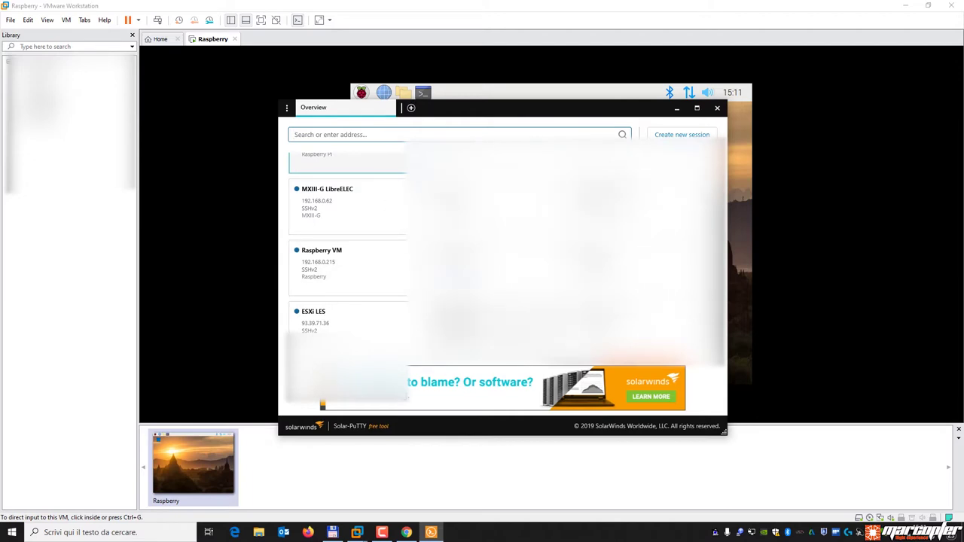
scroll(349, 241, "up", 1)
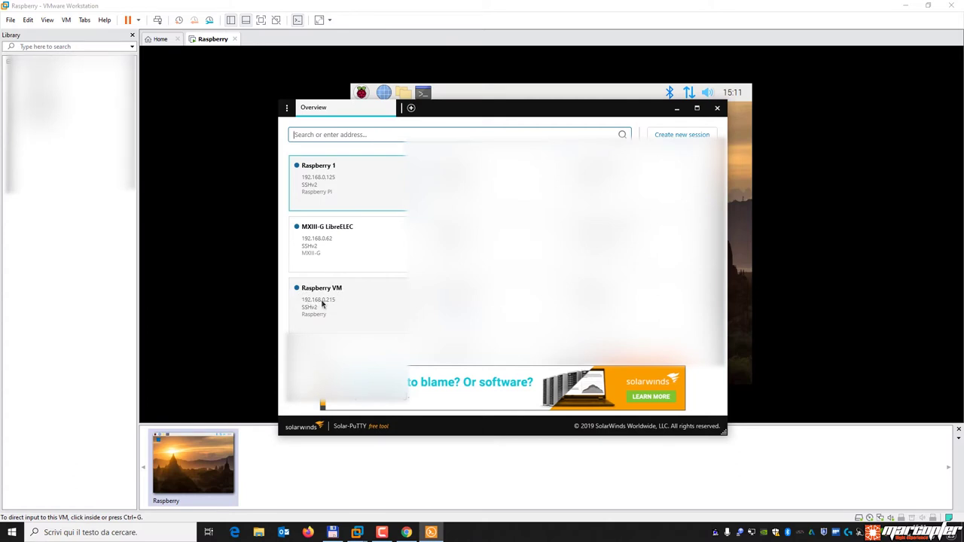
left_click(405, 292)
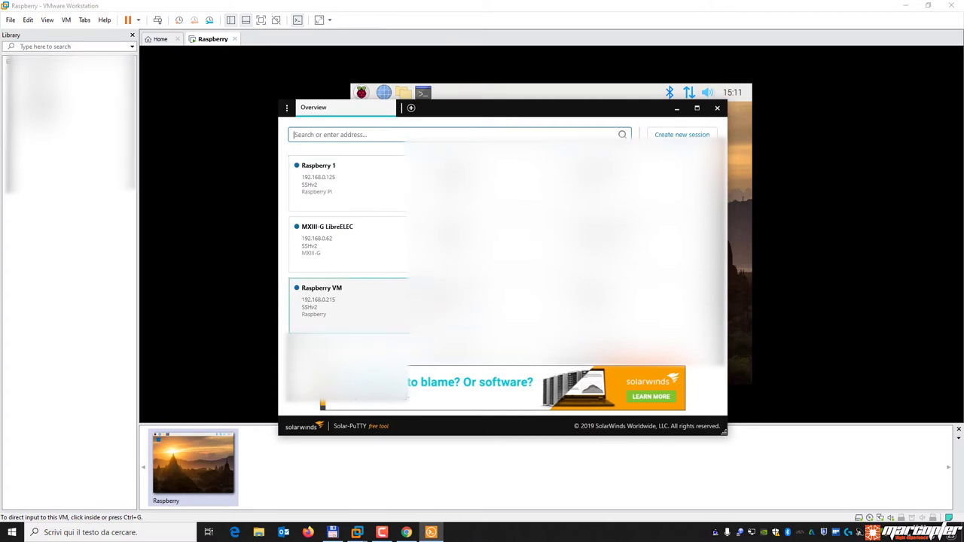
left_click(405, 292)
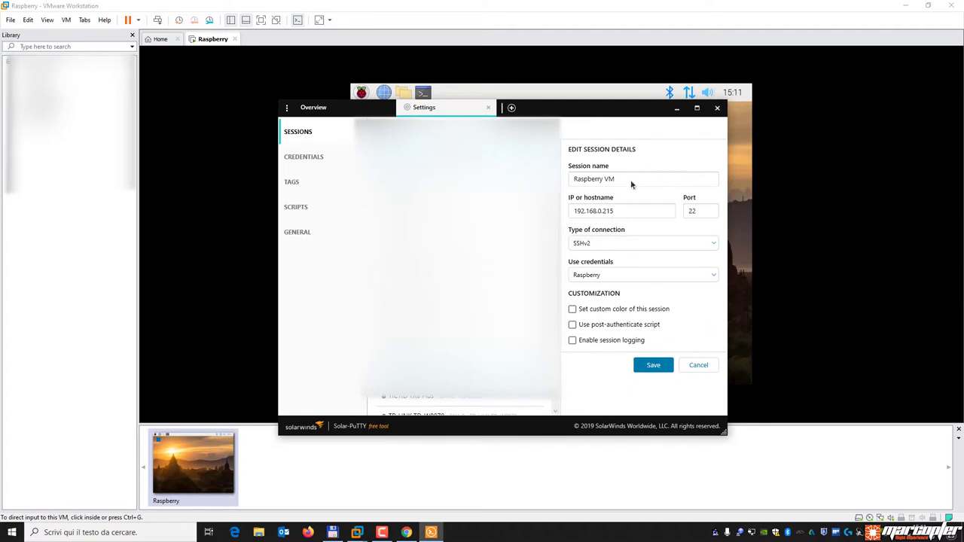
left_click(625, 212)
key("ctrl+a")
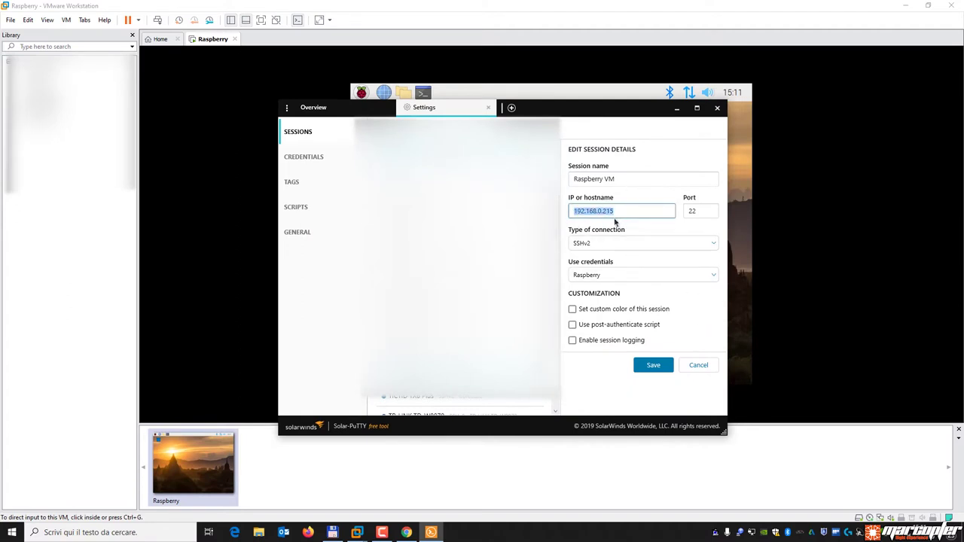
left_click(625, 212)
left_click(706, 213)
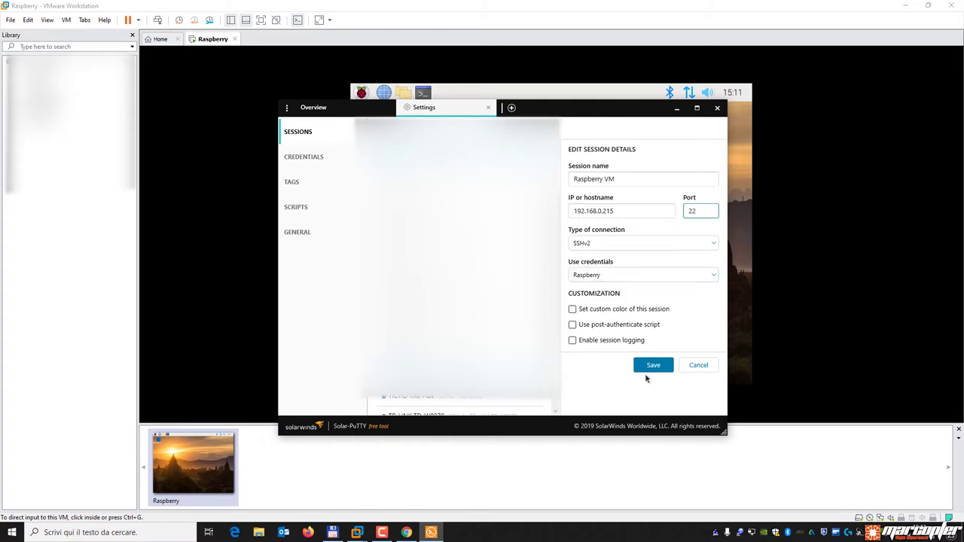
Close the session settings without saving and open the Raspberry VM SSH session.
left_click(703, 368)
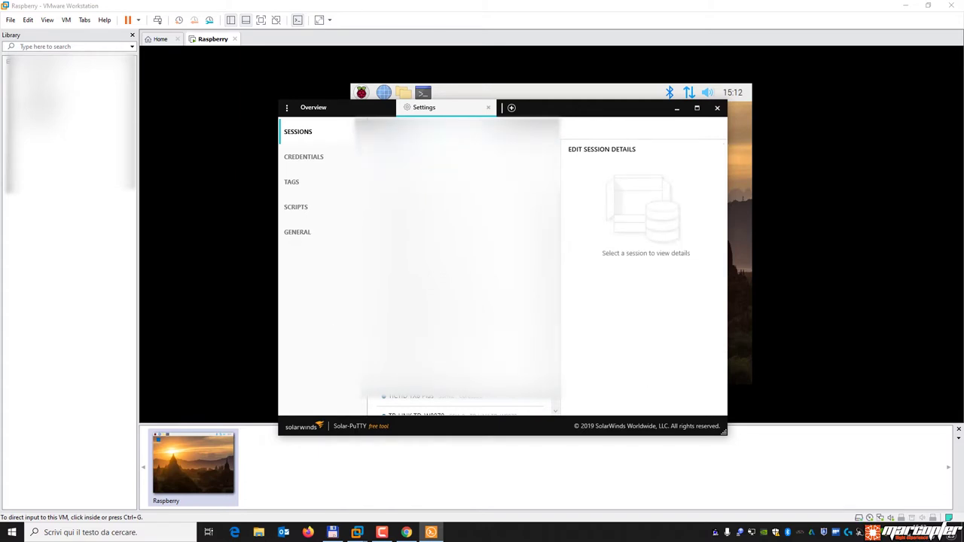
left_click(488, 107)
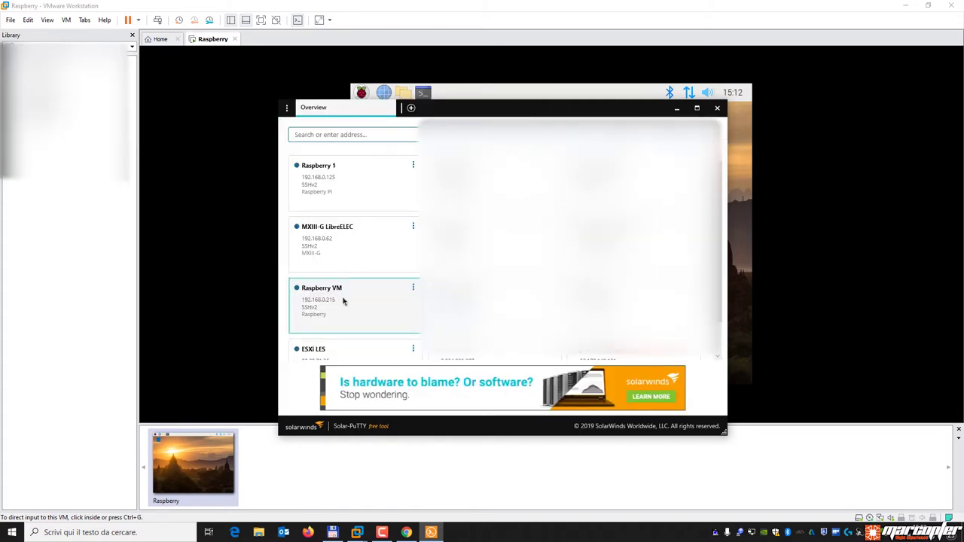
left_click(342, 301)
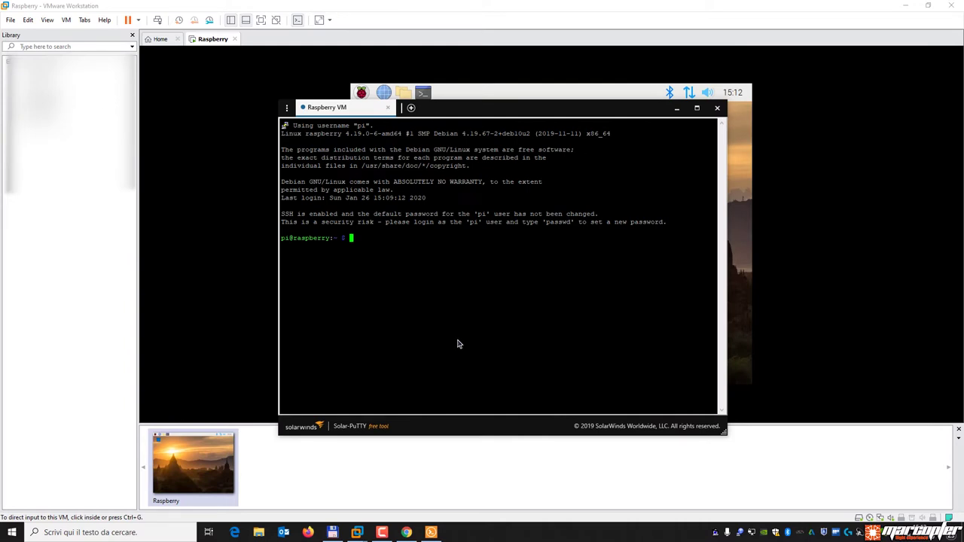
Move the SSH window aside, launch LXTerminal in the VM, and select the pi@raspberry prompt.
left_click_drag(474, 115, 722, 145)
left_click(424, 94)
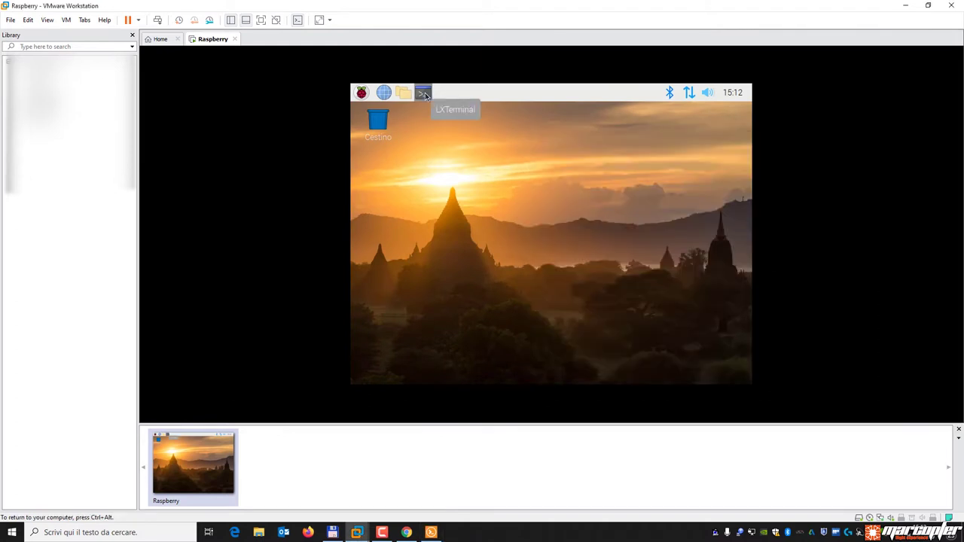
left_click(424, 95)
left_click(431, 533)
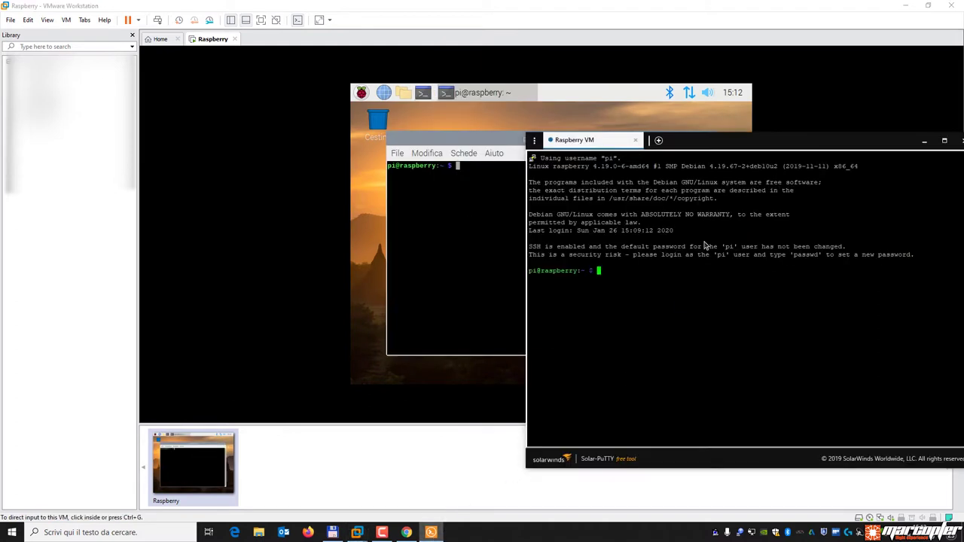
left_click_drag(530, 140, 671, 133)
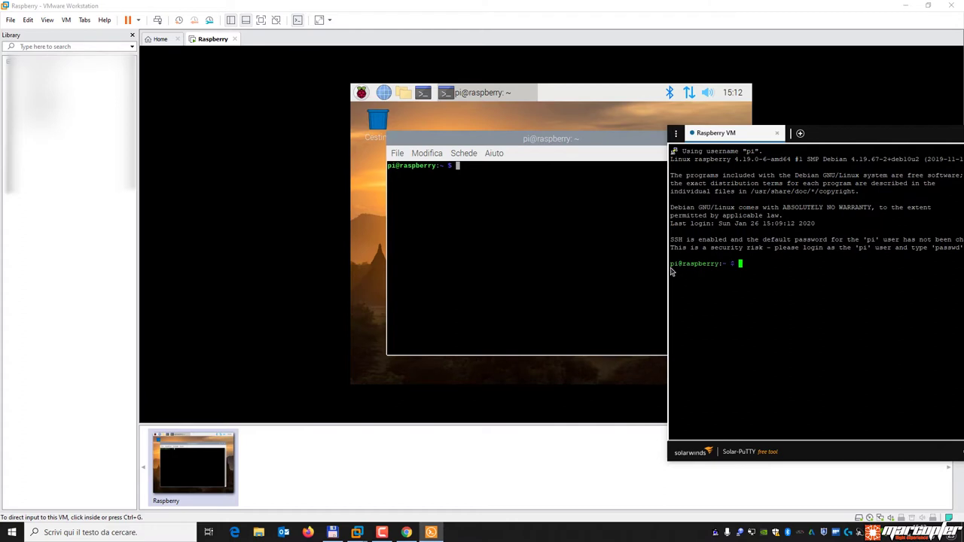
left_click_drag(672, 265, 743, 260)
Close the VM terminal, centre the SSH window over the VM desktop, and switch to Chrome.
left_click(504, 217)
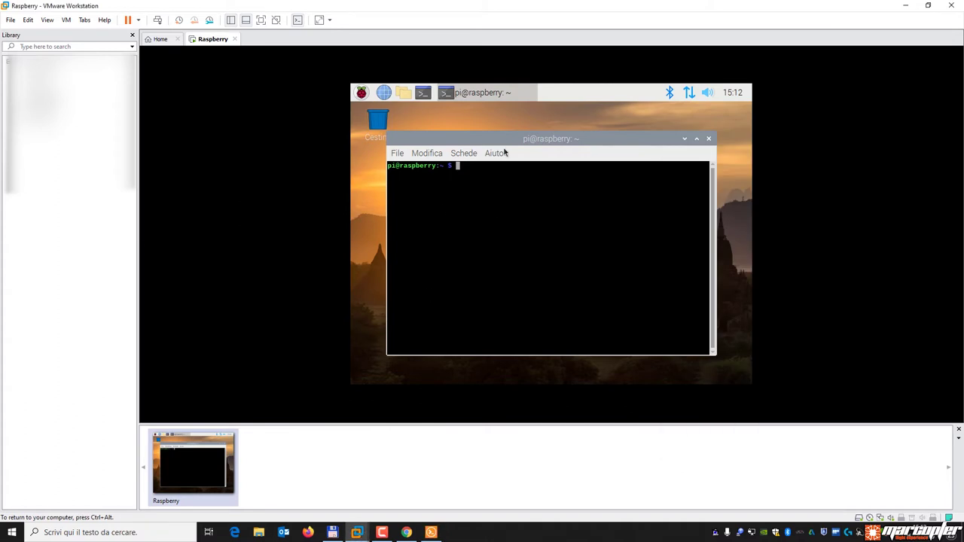
left_click(709, 140)
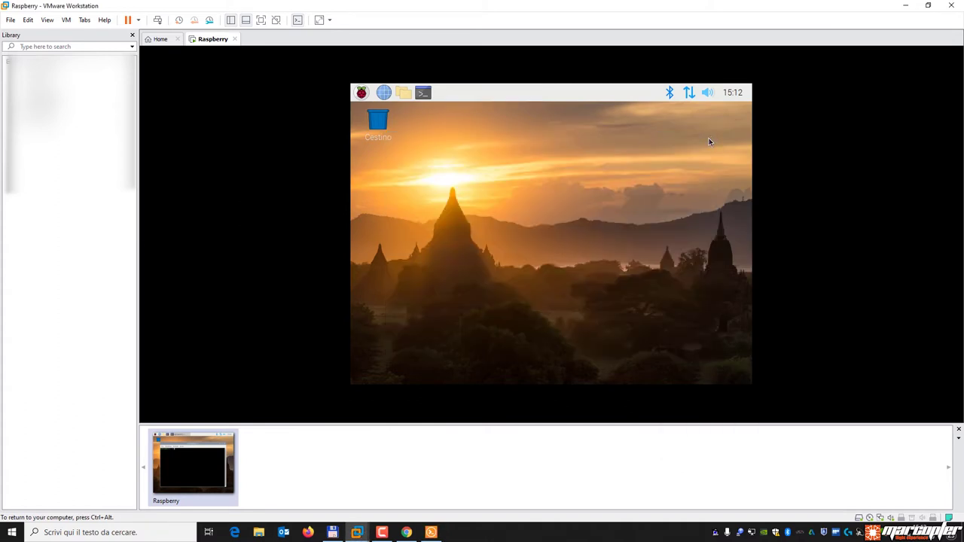
left_click(431, 533)
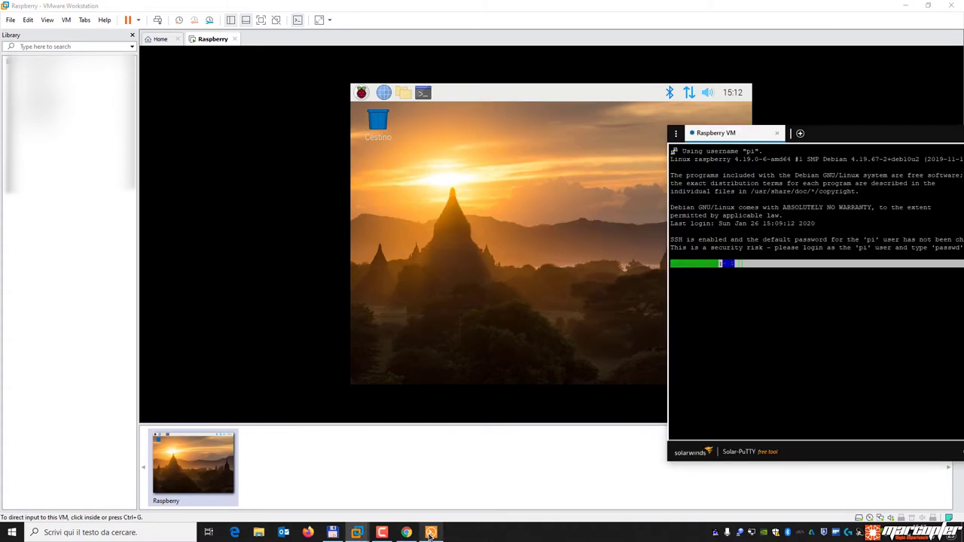
left_click_drag(862, 134, 500, 127)
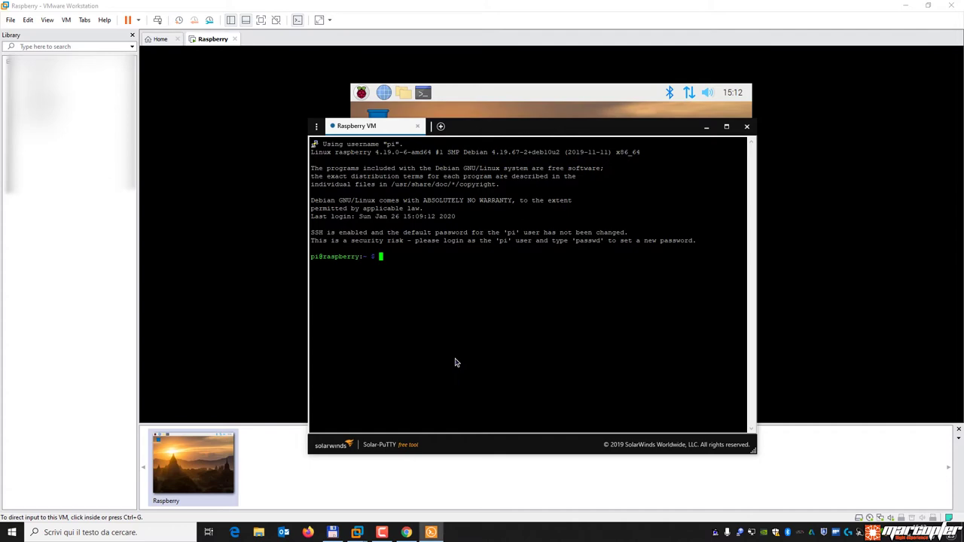
left_click(406, 533)
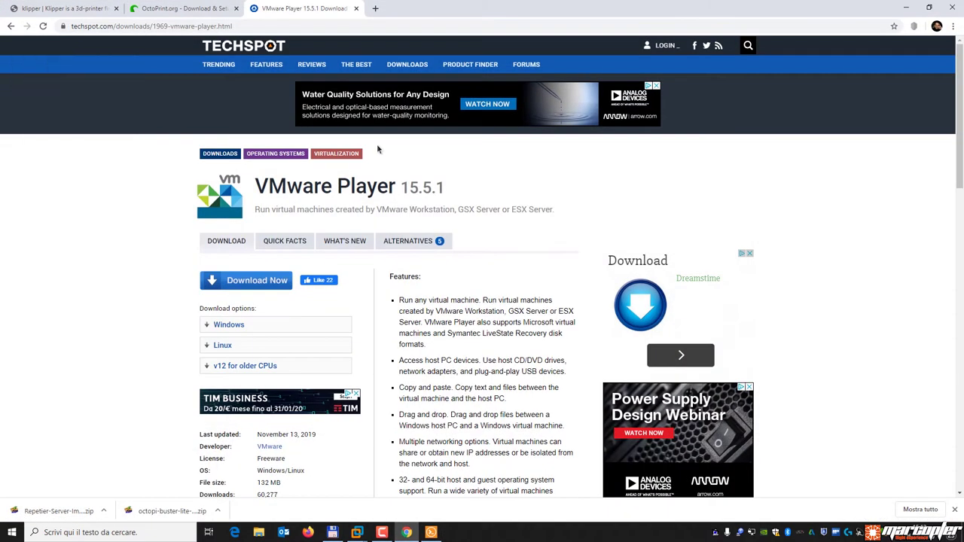
Close the TechSpot tab, open Klipper's installation page, then scroll OctoPrint's download page to its install sections.
left_click(356, 8)
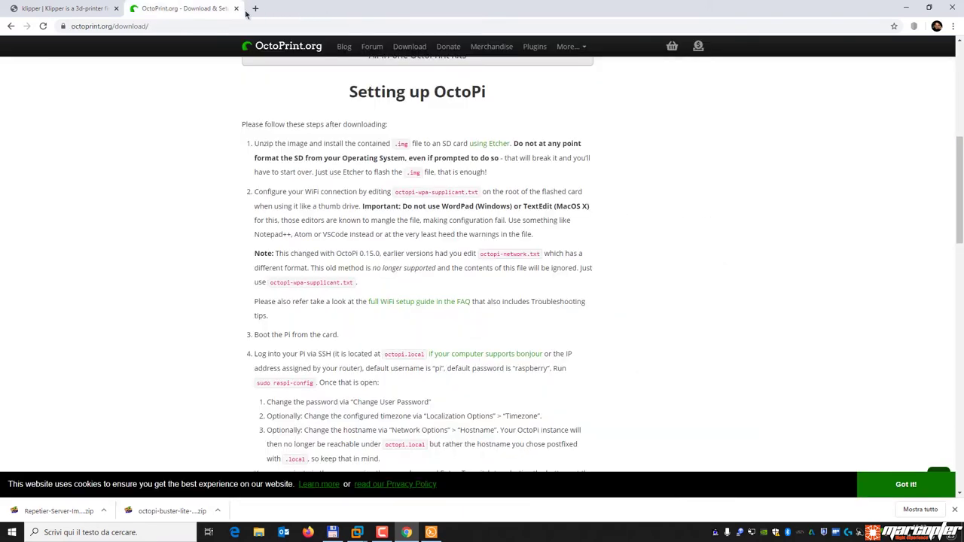
left_click(63, 9)
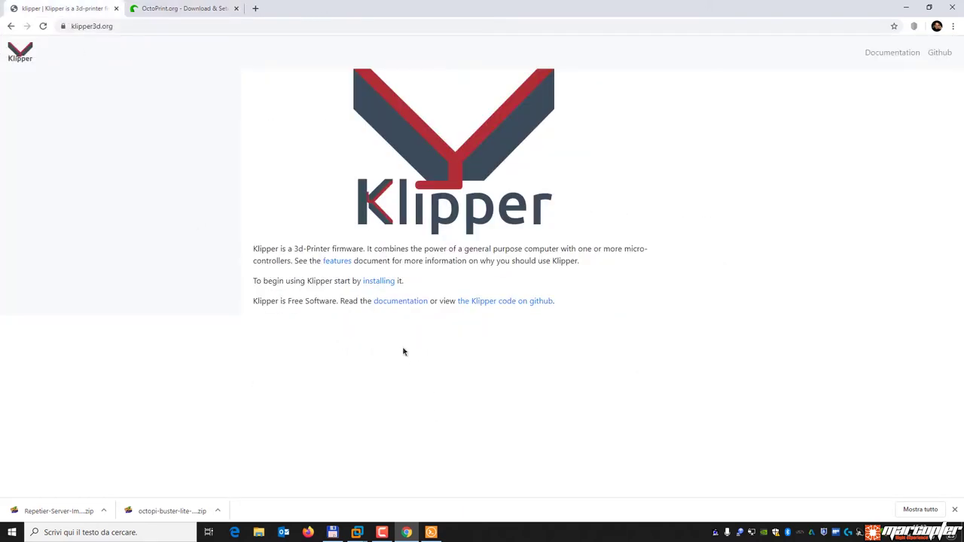
left_click(379, 282)
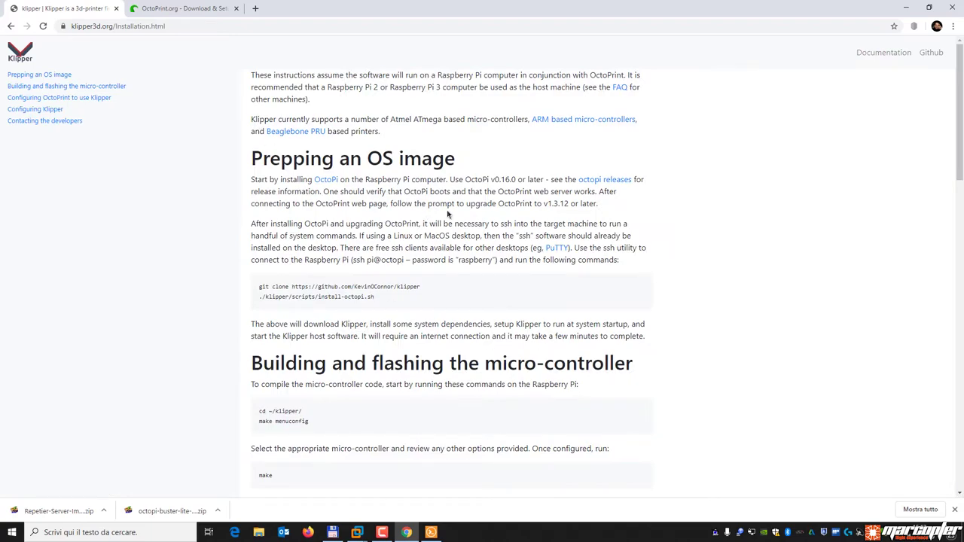
scroll(452, 256, "down", 20)
scroll(467, 278, "up", 20)
left_click(183, 9)
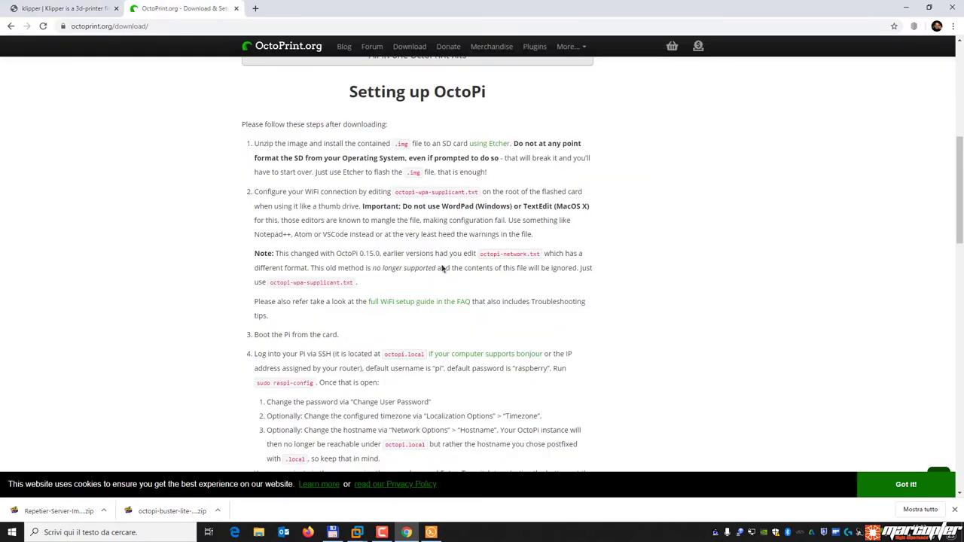
scroll(441, 269, "down", 18)
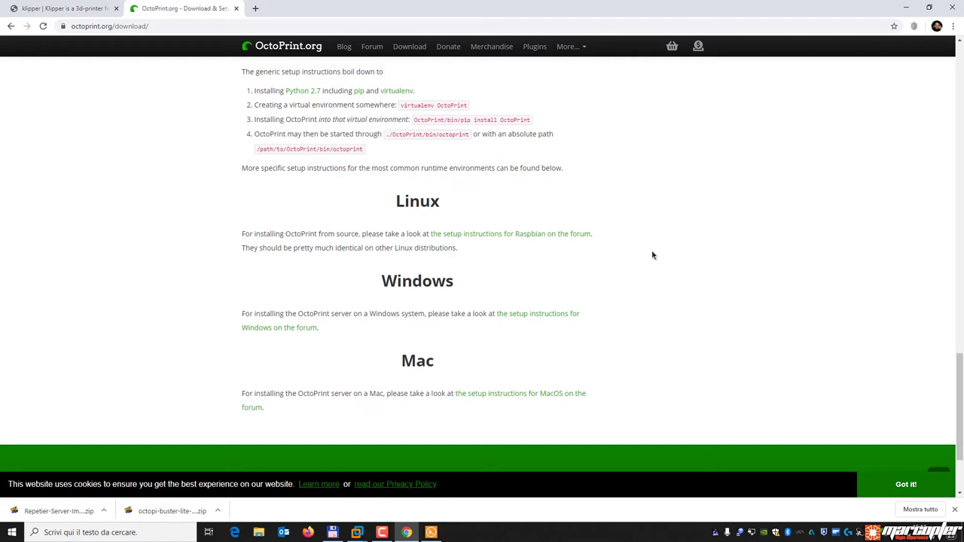
In Total Commander's left panel, go to c:\Temp4 and start tvbox.mp4 playing in Media Player Classic.
left_click(332, 532)
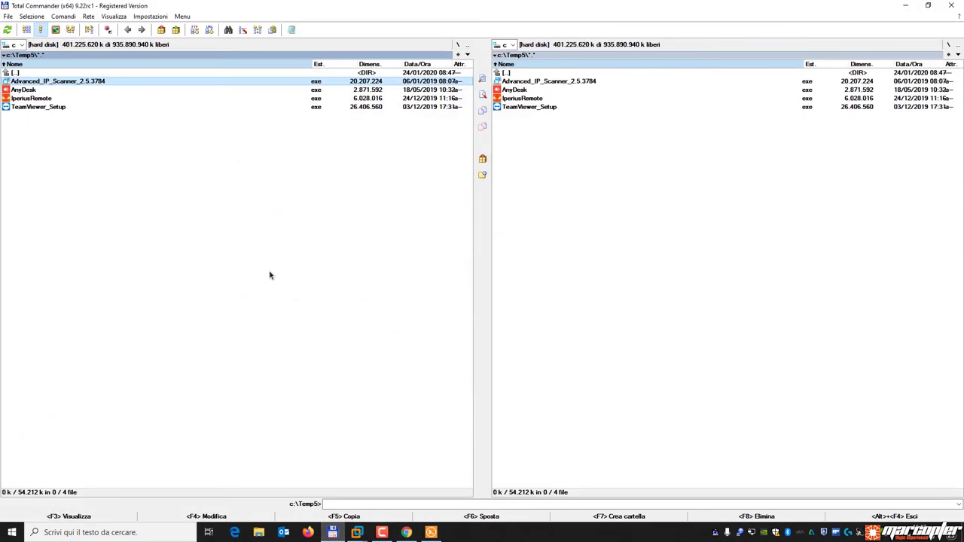
key("Up")
key("Return")
key("Up")
key("Return")
key("Down")
key("Down")
key("Down")
key("Down")
key("Down")
key("Down")
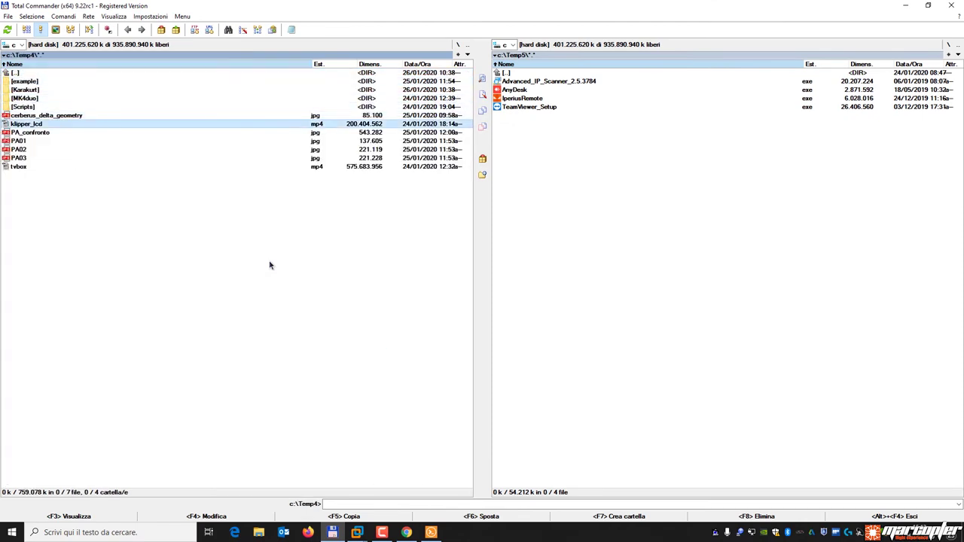
key("Down")
key("Down")
key("Down")
key("Down")
key("Down")
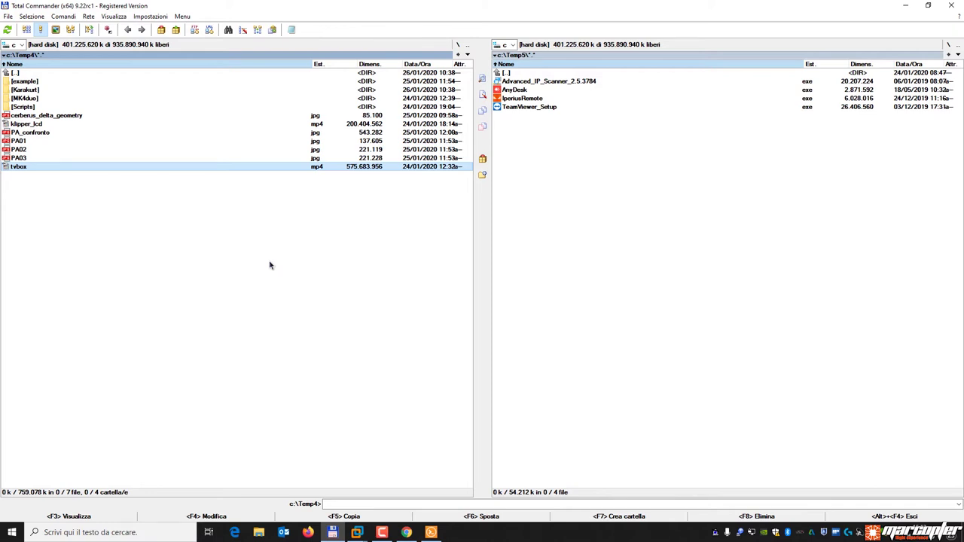
key("Return")
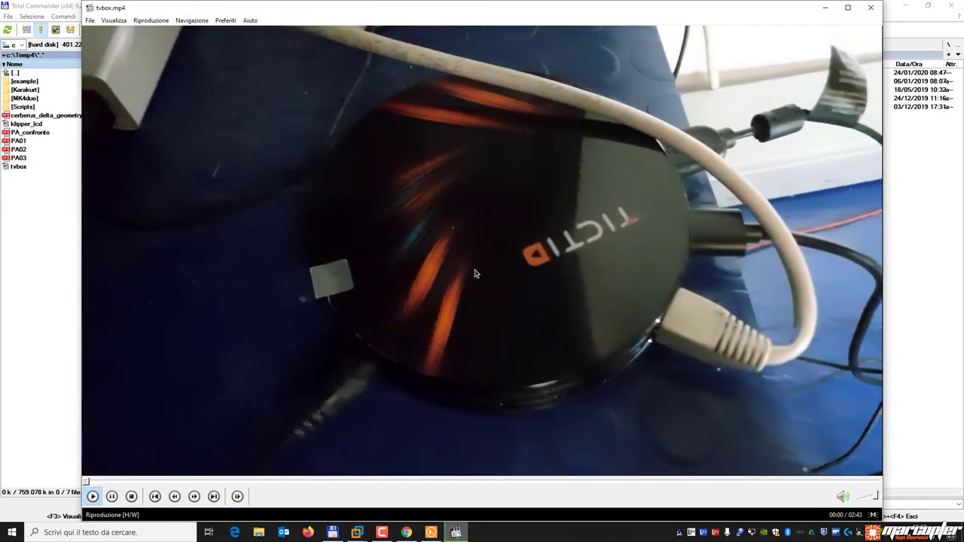
Pause tvbox.mp4, then resume it to about 00:28 on the Kossel MAX Klipper page.
left_click(475, 274)
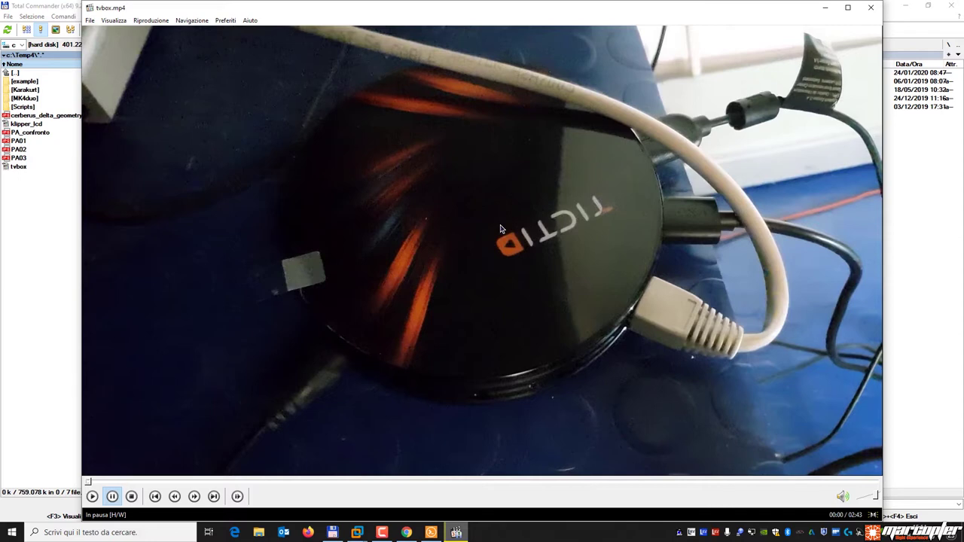
left_click(529, 207)
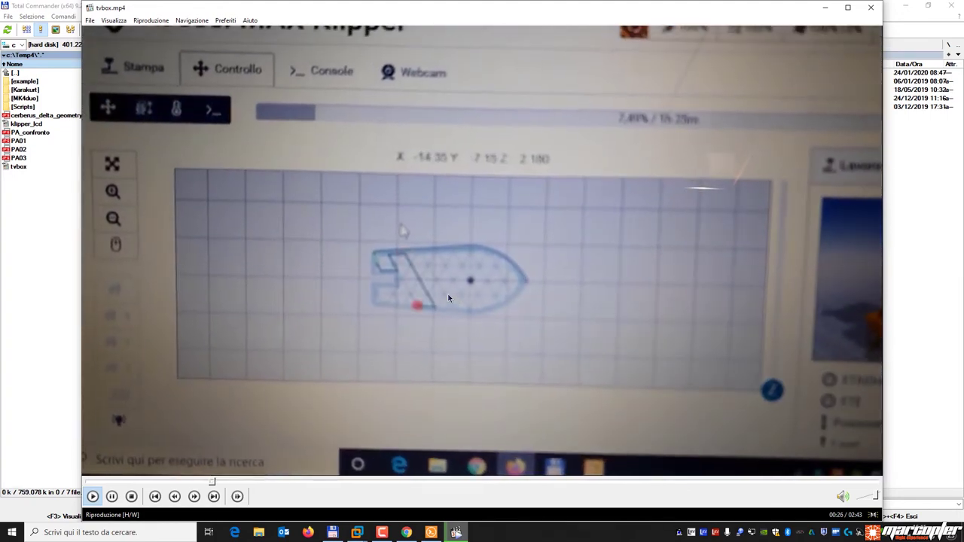
Scrub tvbox.mp4 past the G-code console at 00:43 to the Armbian terminal part around 01:00.
left_click(328, 482)
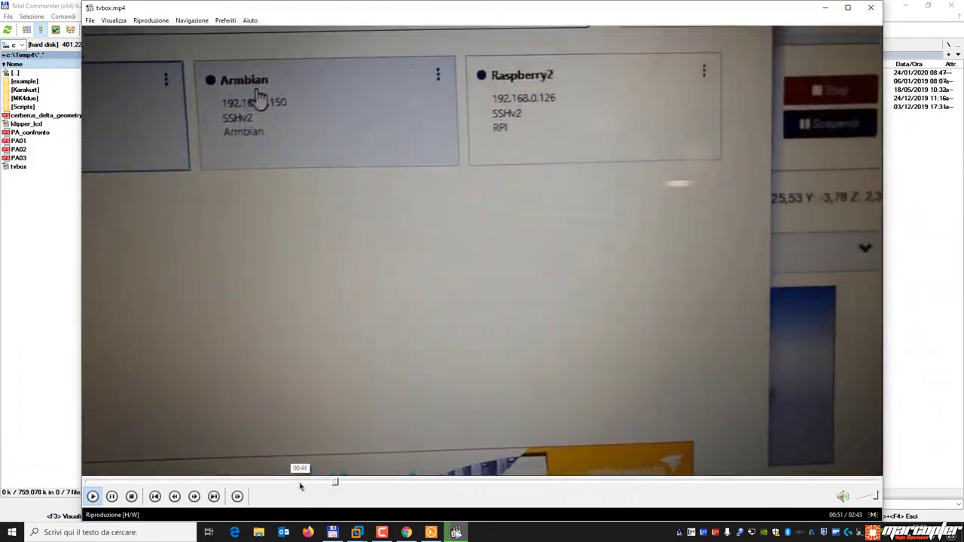
left_click(299, 483)
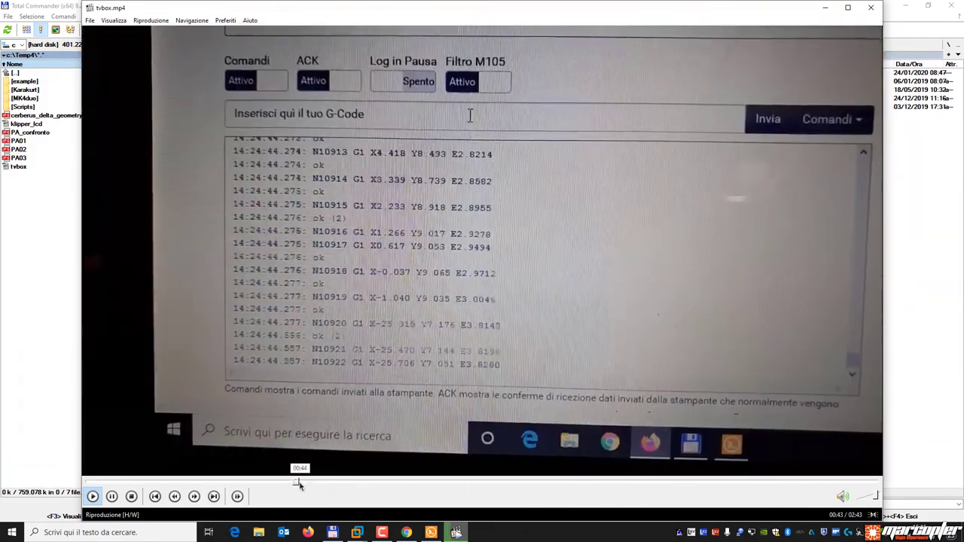
key("space")
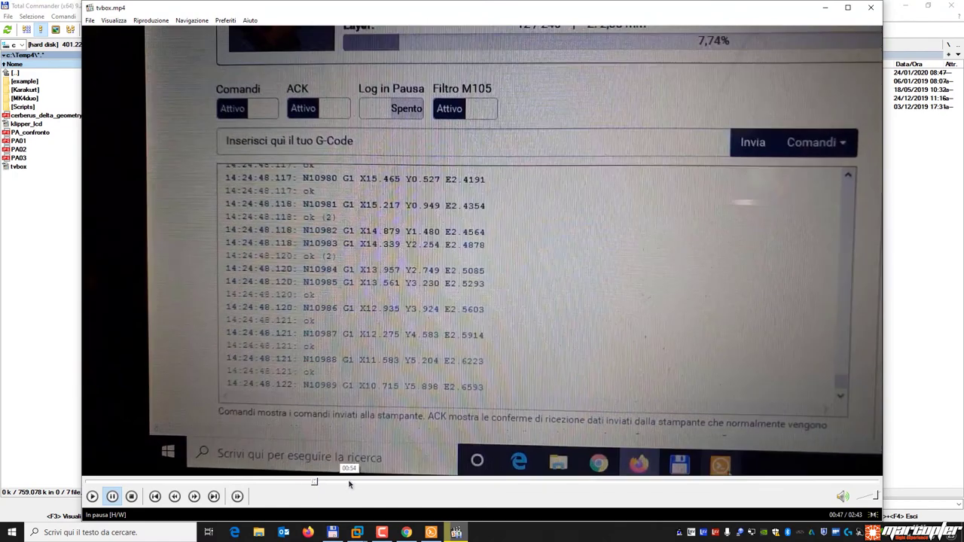
left_click(373, 482)
left_click(398, 482)
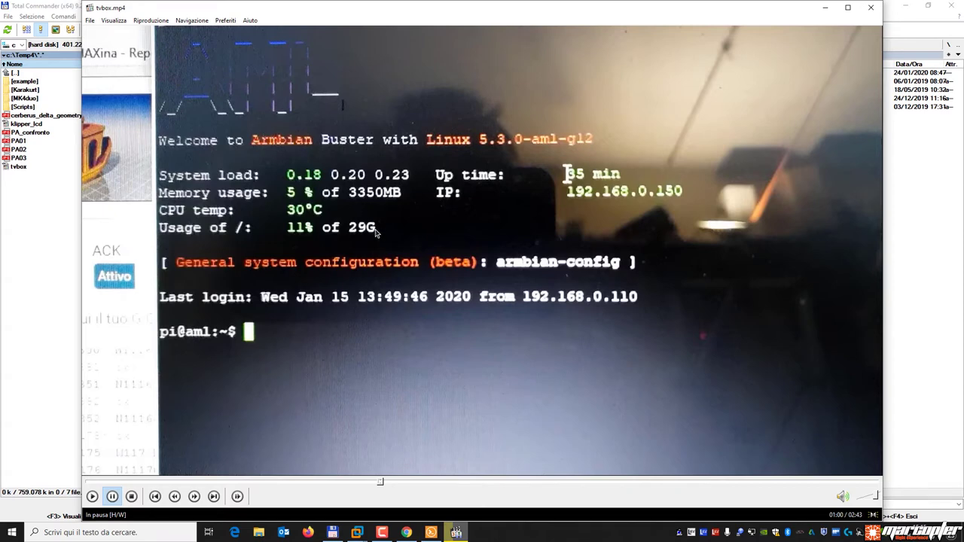
Close Media Player Classic and bring the Raspberry VM Solar-PuTTY session to the front.
left_click(871, 7)
mouse_move(431, 533)
left_click(439, 479)
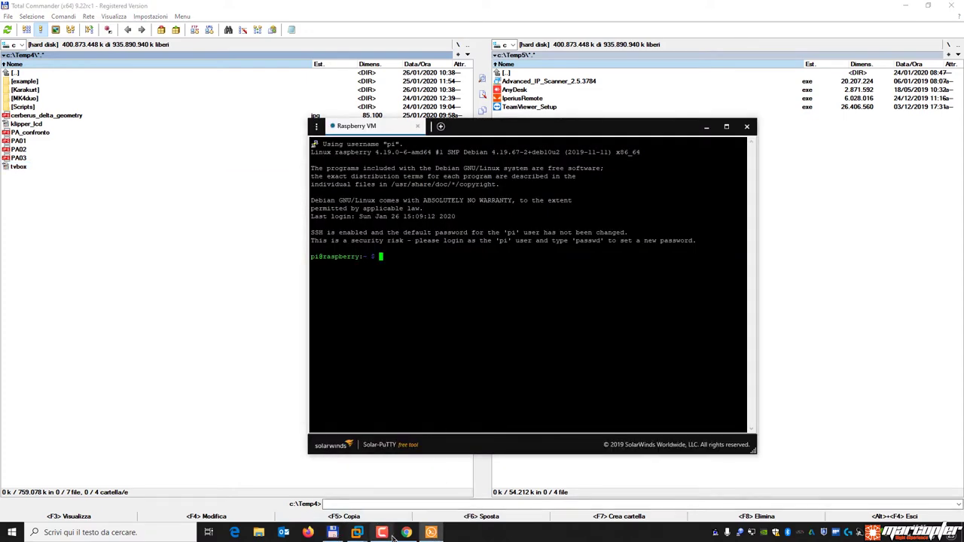
Switch briefly to Chrome and back, then nudge the Solar-PuTTY window up and left.
left_click(407, 532)
left_click(432, 533)
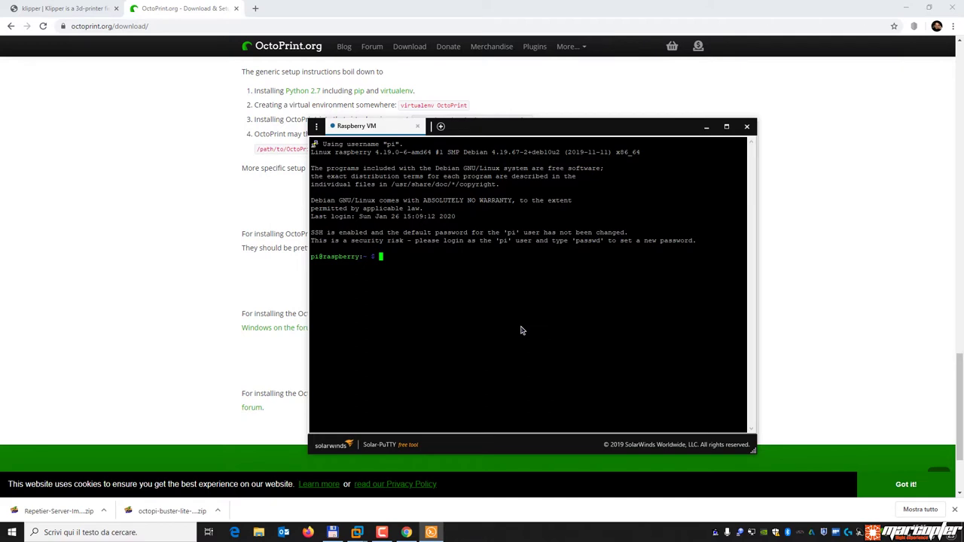
left_click_drag(532, 133, 491, 120)
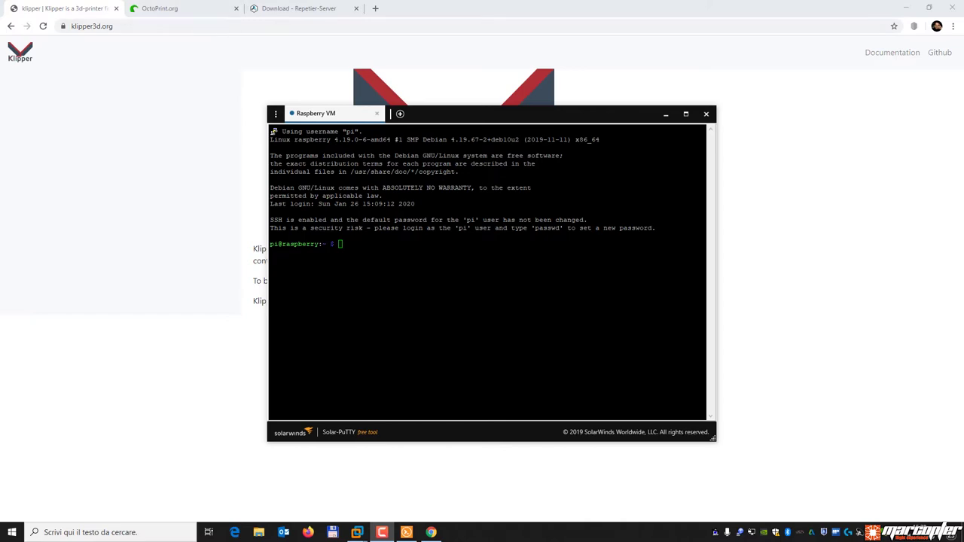
From OctoPrint's Download page, open the Linux section's forum setup instructions for Raspbian.
left_click(189, 8)
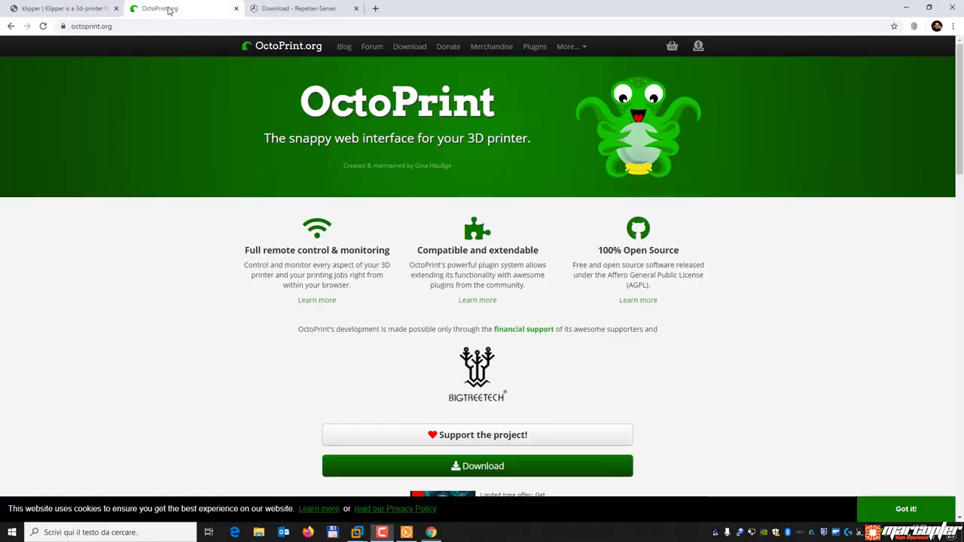
scroll(534, 364, "down", 7)
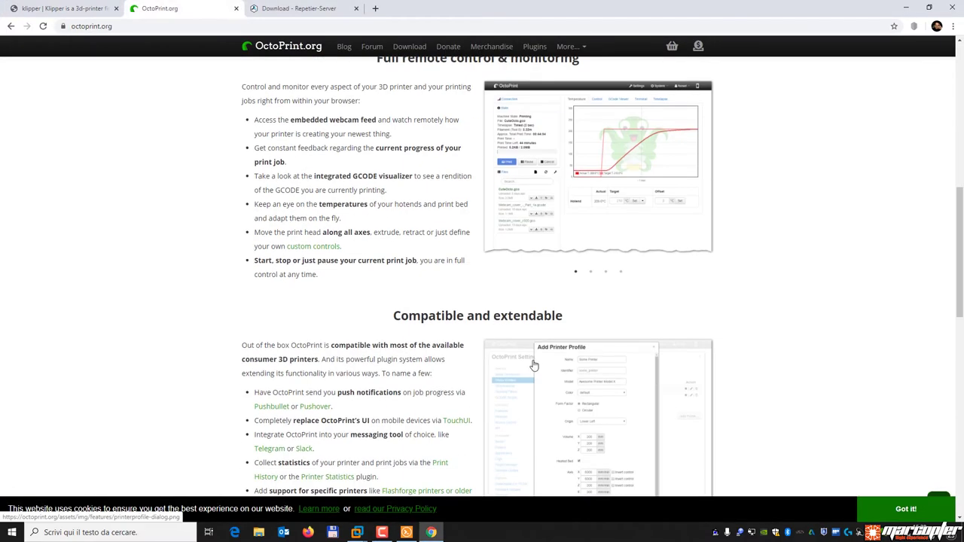
scroll(534, 365, "up", 7)
scroll(498, 331, "down", 4)
left_click(470, 198)
scroll(468, 294, "down", 13)
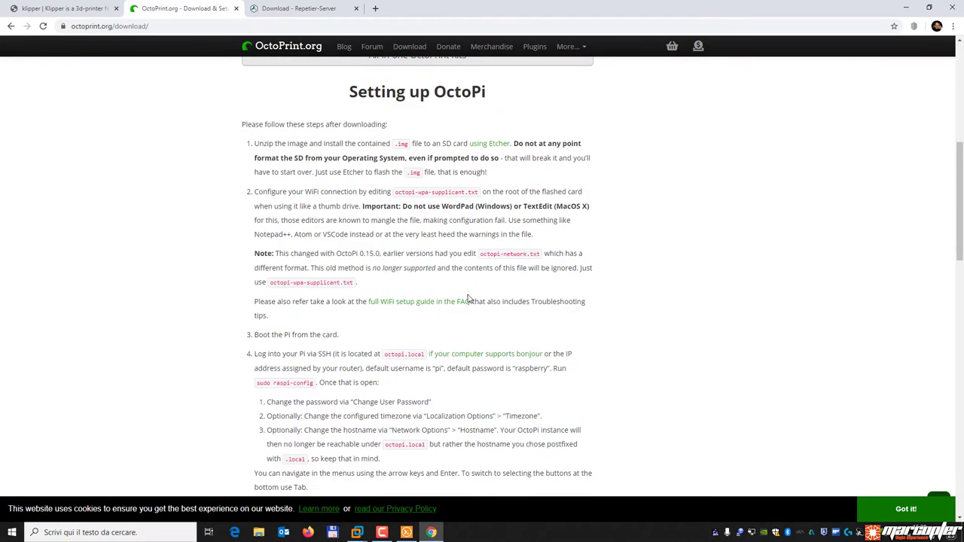
scroll(468, 299, "down", 3)
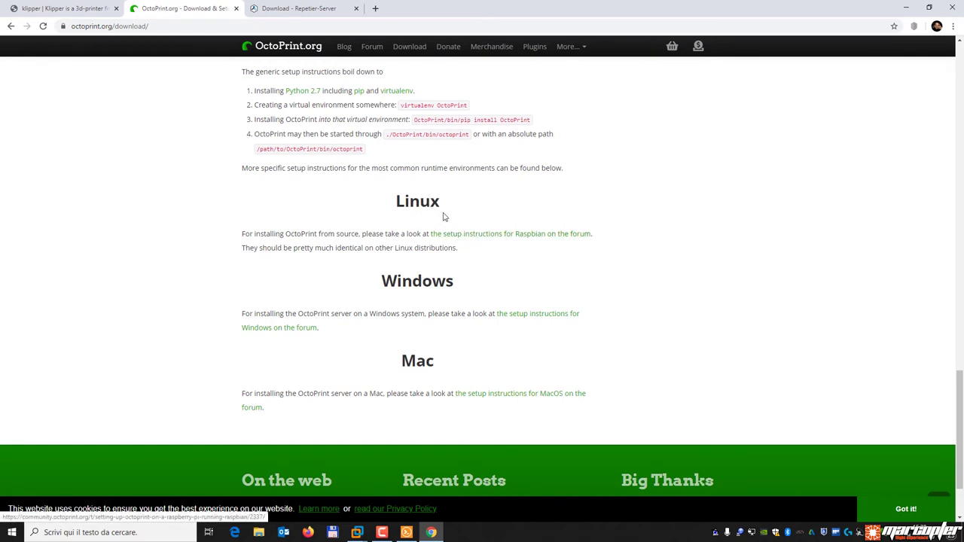
left_click(519, 234)
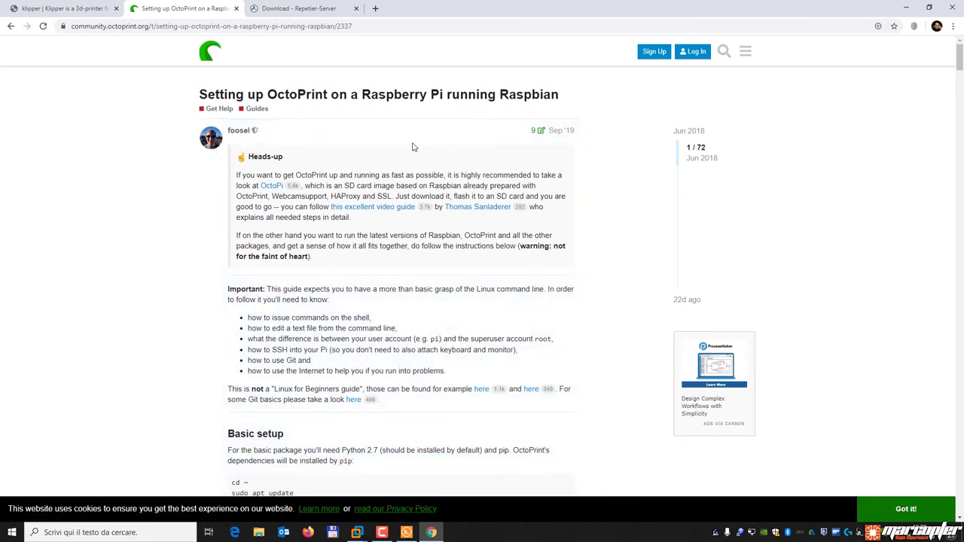
Scroll the forum guide to Basic setup and copy the 'cd ~' command.
scroll(420, 260, "down", 7)
scroll(420, 262, "up", 8)
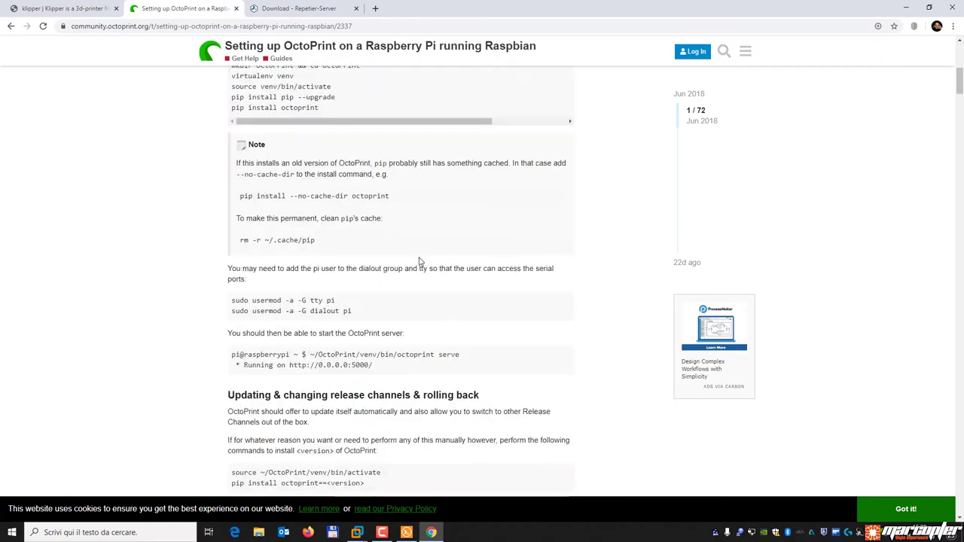
scroll(421, 261, "down", 2)
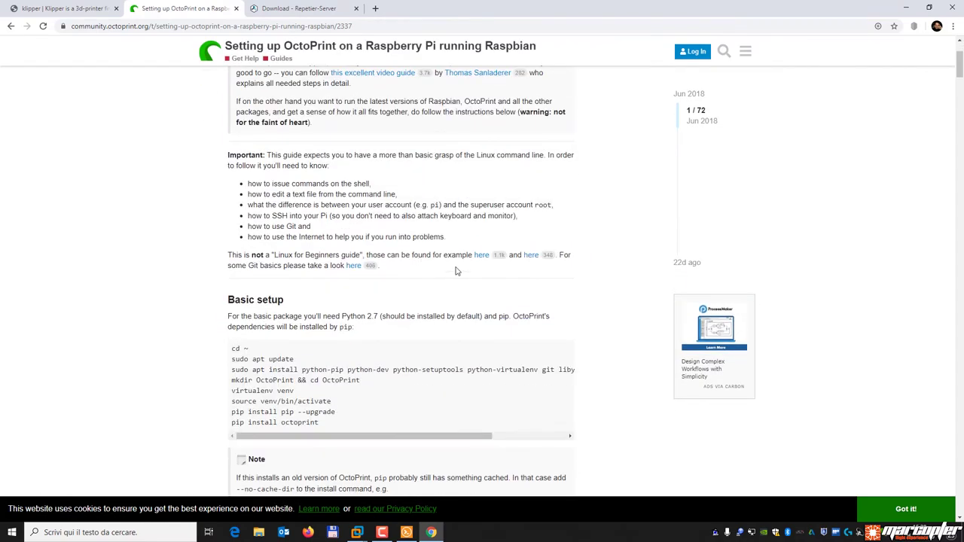
scroll(457, 260, "down", 2)
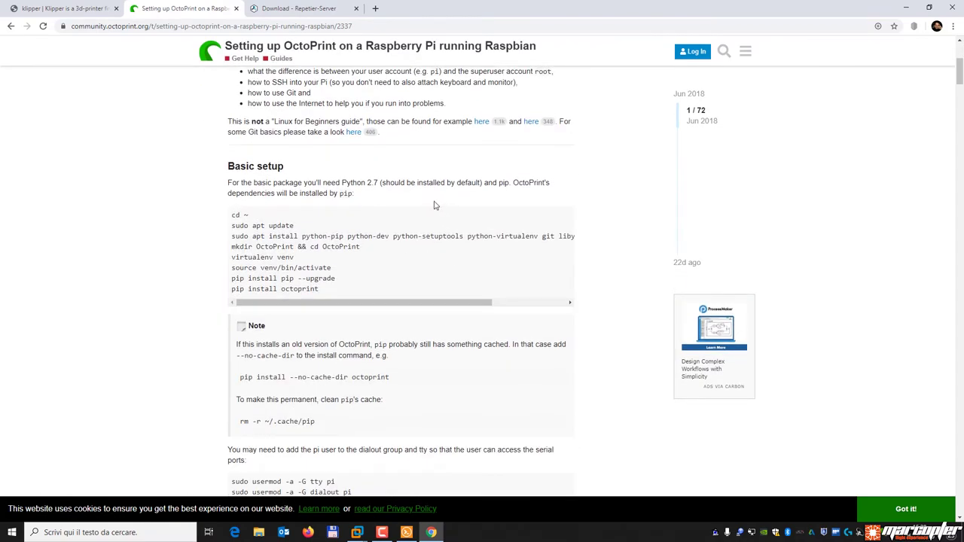
scroll(461, 339, "down", 4)
scroll(458, 427, "down", 4)
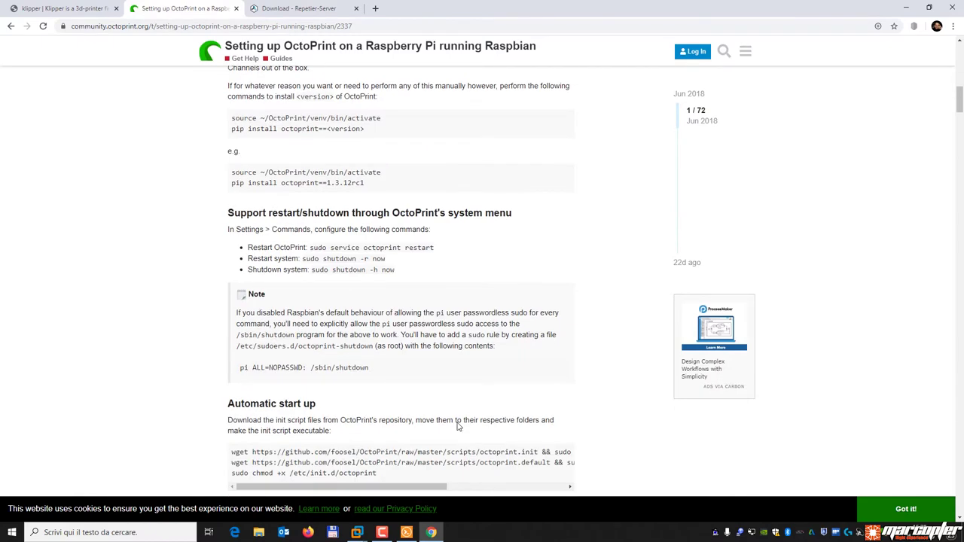
scroll(458, 426, "up", 12)
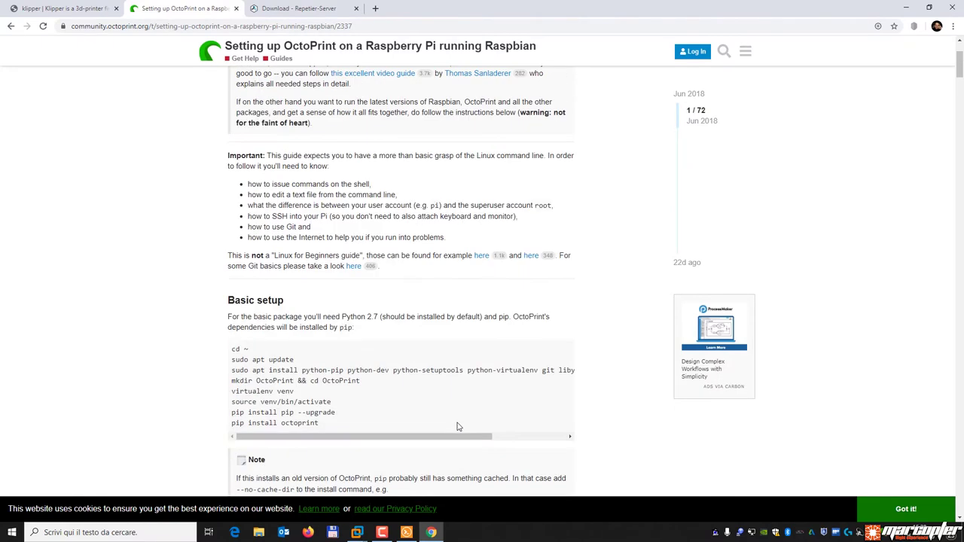
scroll(391, 356, "down", 2)
triple_click(235, 352)
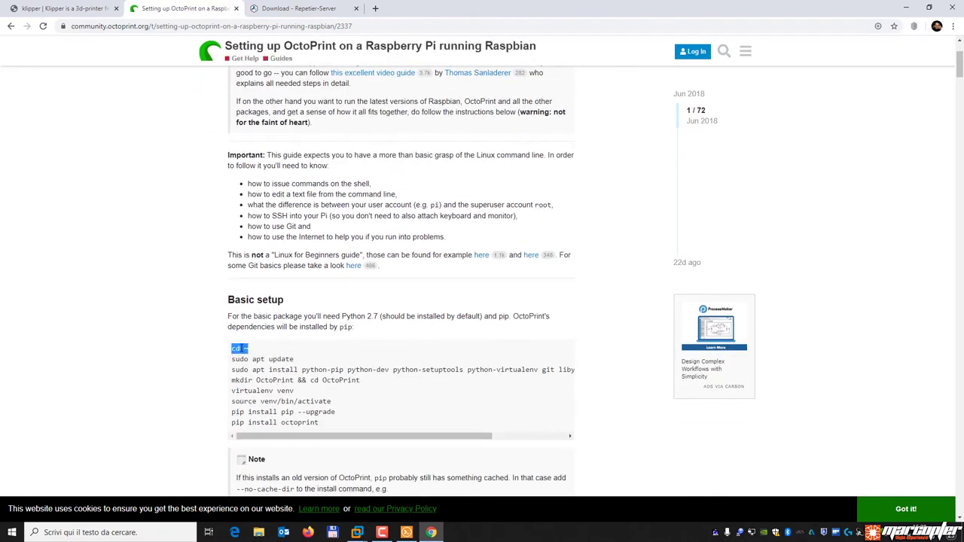
right_click(240, 349)
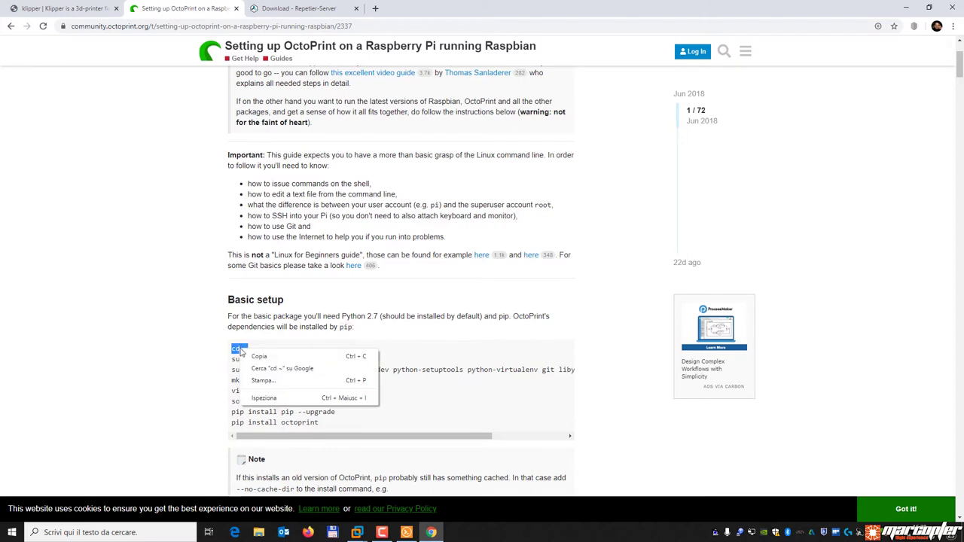
left_click(251, 356)
Paste and run cd ~ in the Raspberry VM terminal.
left_click(406, 533)
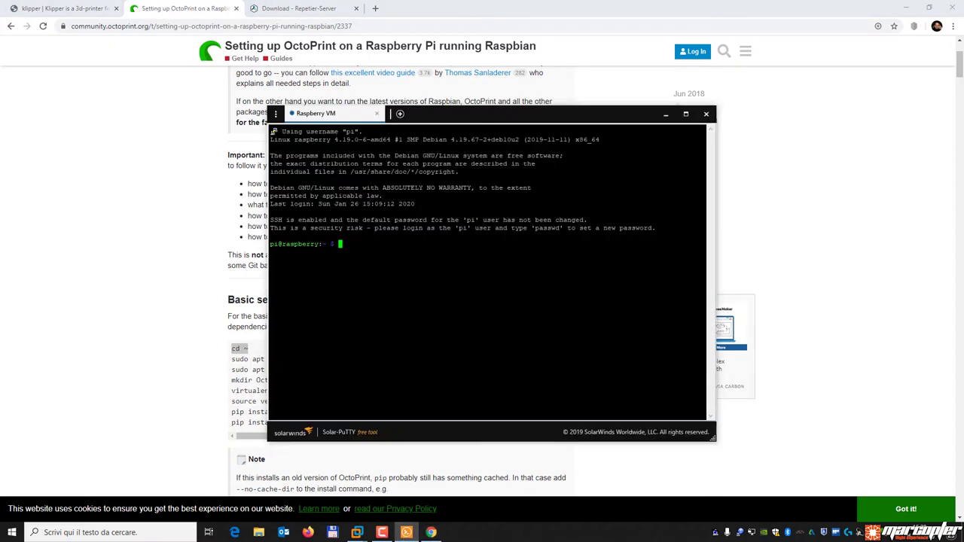
key("shift+Insert")
key("Return")
Type and then erase the test paths cd\users\pi and /home/pi at the prompt.
type("cd\\users\\pi")
key("BackSpace")
key("BackSpace")
key("BackSpace")
key("BackSpace")
key("BackSpace")
key("BackSpace")
key("BackSpace")
key("BackSpace")
key("BackSpace")
key("BackSpace")
key("BackSpace")
type("/home/pi")
key("BackSpace")
key("BackSpace")
key("BackSpace")
key("BackSpace")
key("BackSpace")
key("BackSpace")
key("BackSpace")
key("BackSpace")
Copy 'sudo apt update' from the guide, run it in the terminal, and select the apt list --upgradable hint.
left_click(147, 307)
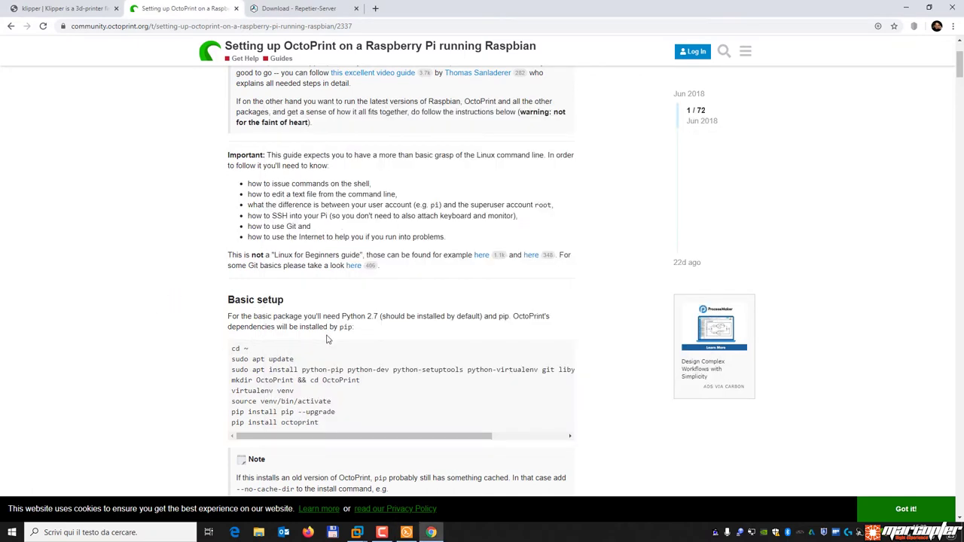
scroll(328, 300, "down", 2)
left_click_drag(297, 226, 231, 226)
right_click(253, 227)
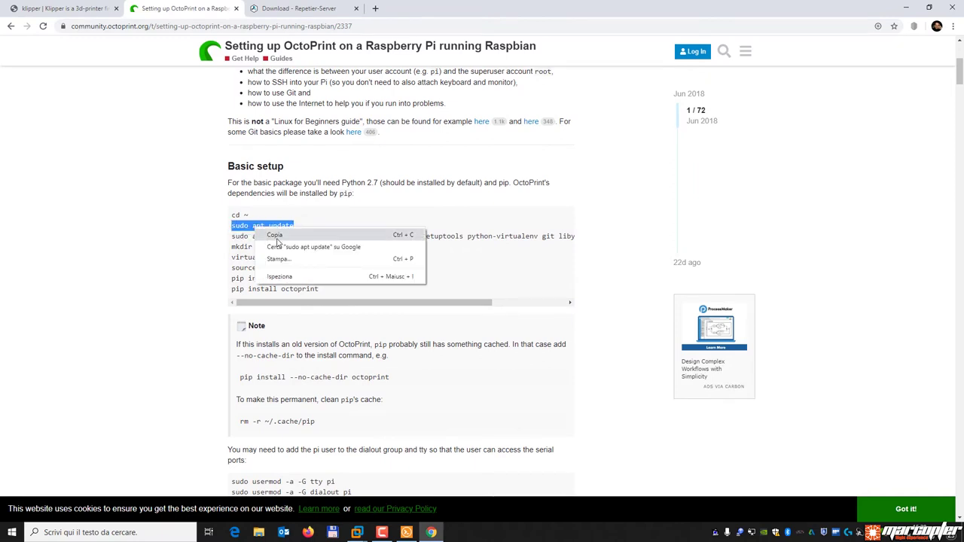
left_click(268, 234)
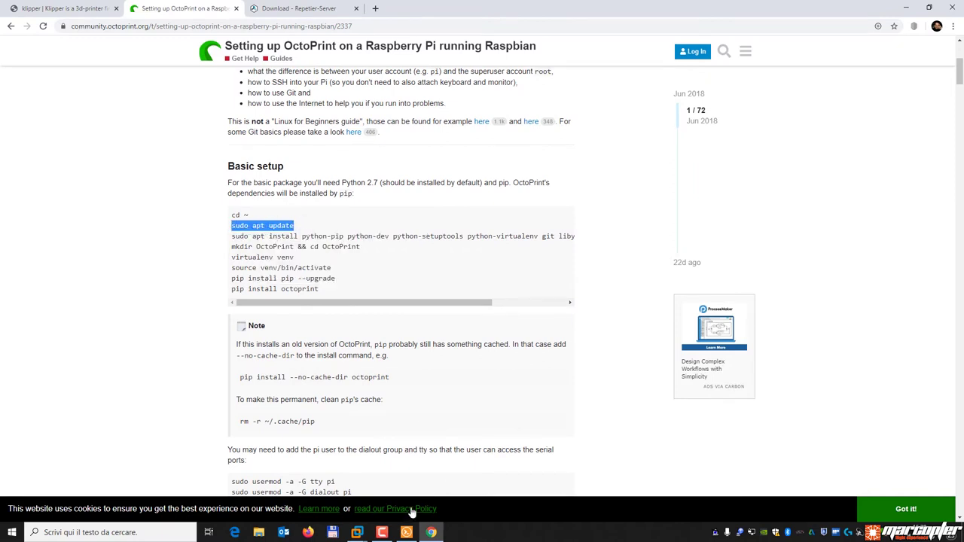
left_click(407, 533)
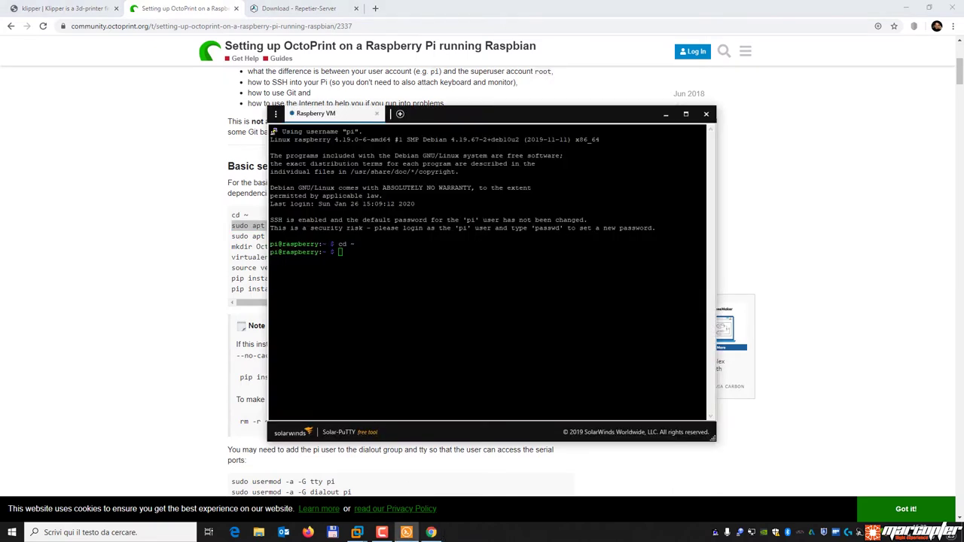
key("Return")
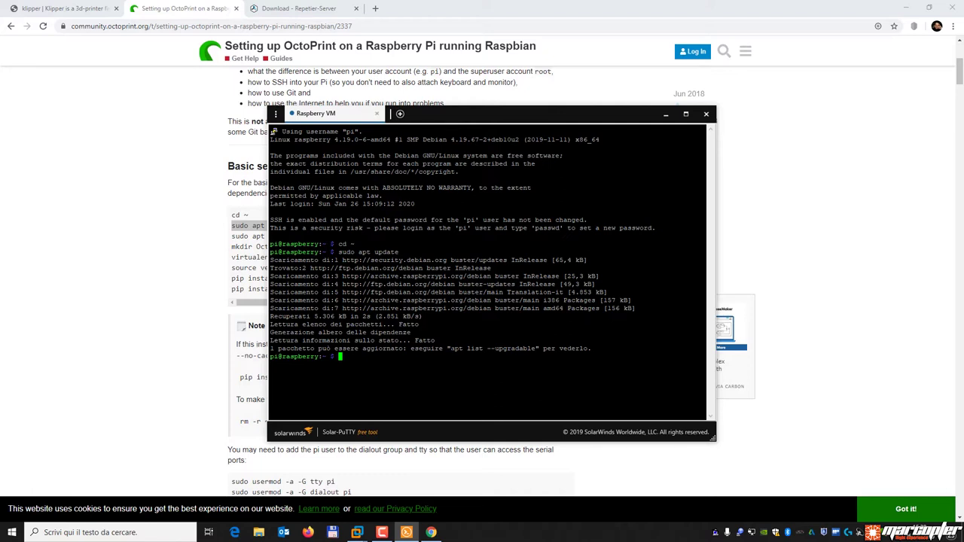
left_click_drag(450, 348, 537, 348)
Copy the guide's apt install line, run it in the terminal, and confirm with 's'.
left_click(407, 532)
left_click_drag(233, 240, 585, 240)
right_click(540, 237)
left_click(553, 244)
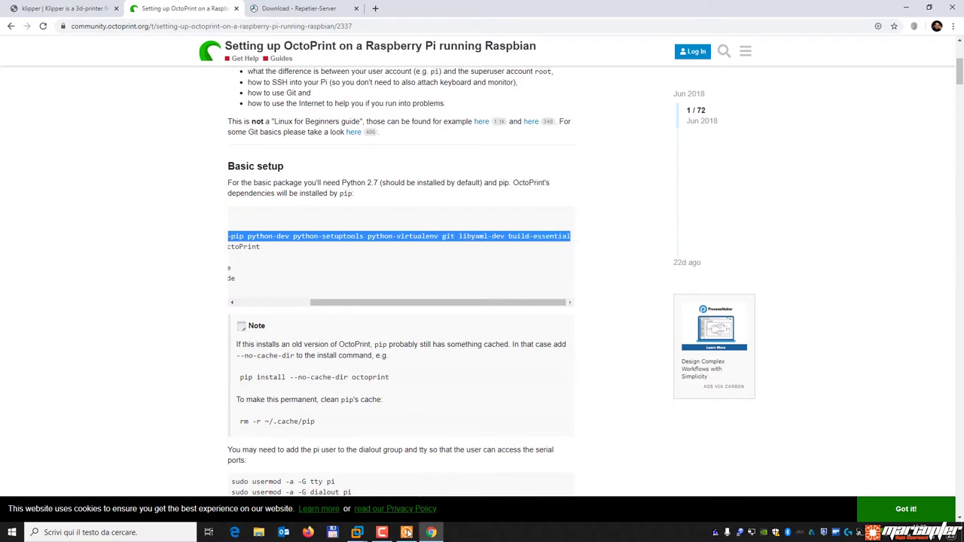
left_click(407, 532)
key("ctrl+v")
key("Return")
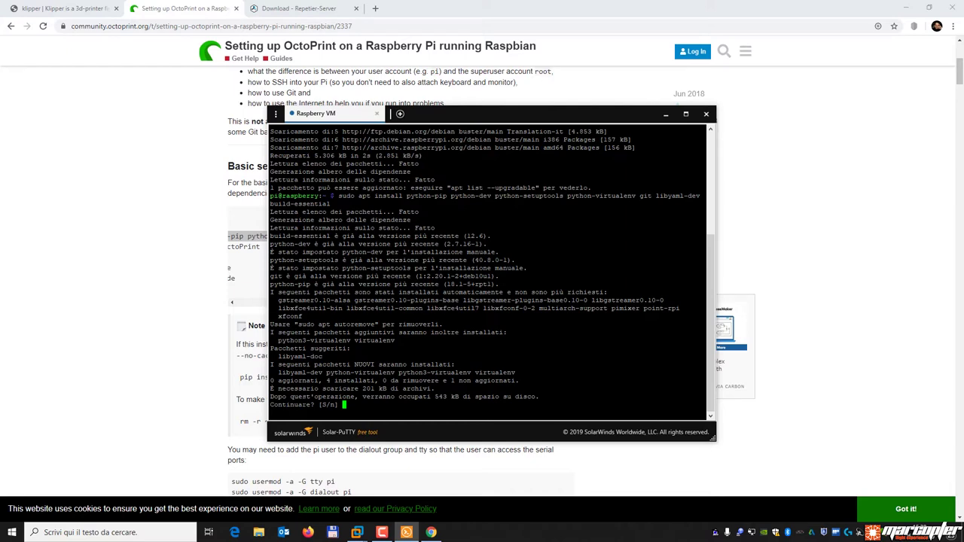
type("s")
key("Return")
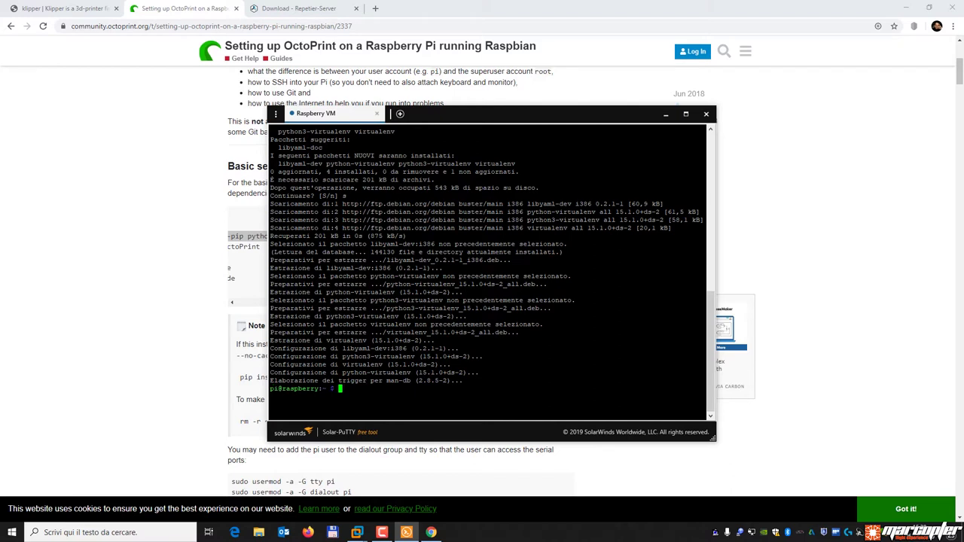
Back in the guide, select the 'mkdir OctoPrint && cd OctoPrint' line for copying.
left_click(141, 275)
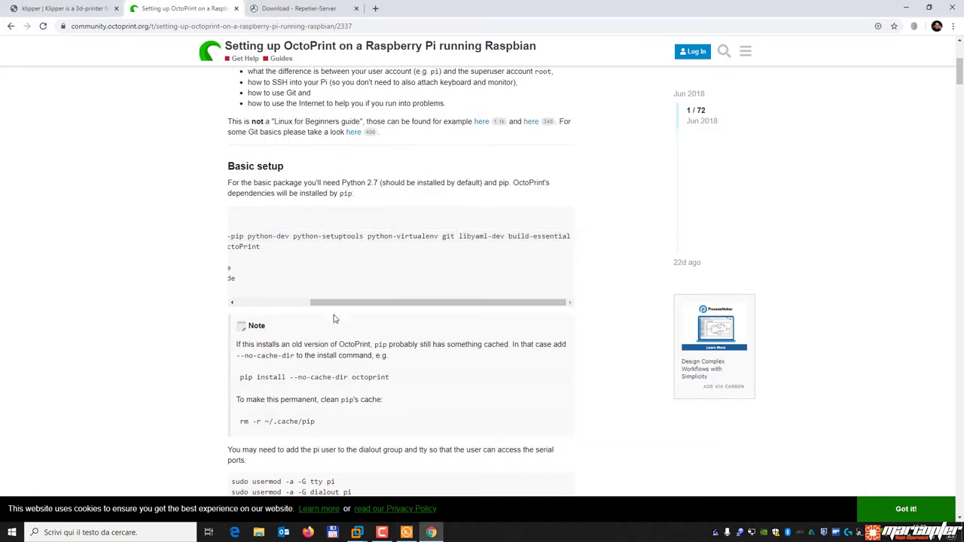
left_click_drag(387, 305, 314, 305)
left_click_drag(359, 248, 231, 249)
right_click(270, 249)
Run 'mkdir OctoPrint && cd OctoPrint' in the terminal to create and enter the folder.
left_click(289, 257)
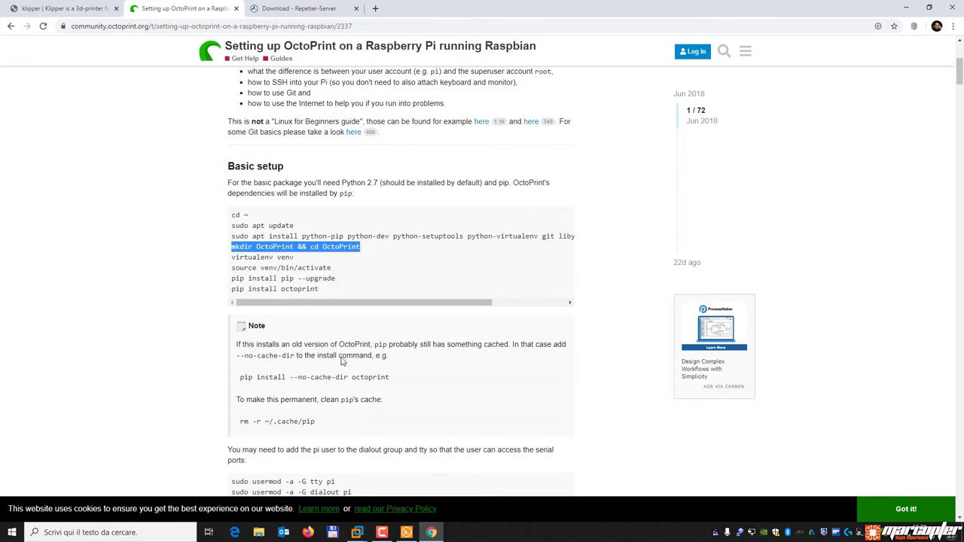
left_click(407, 532)
key("ctrl+v")
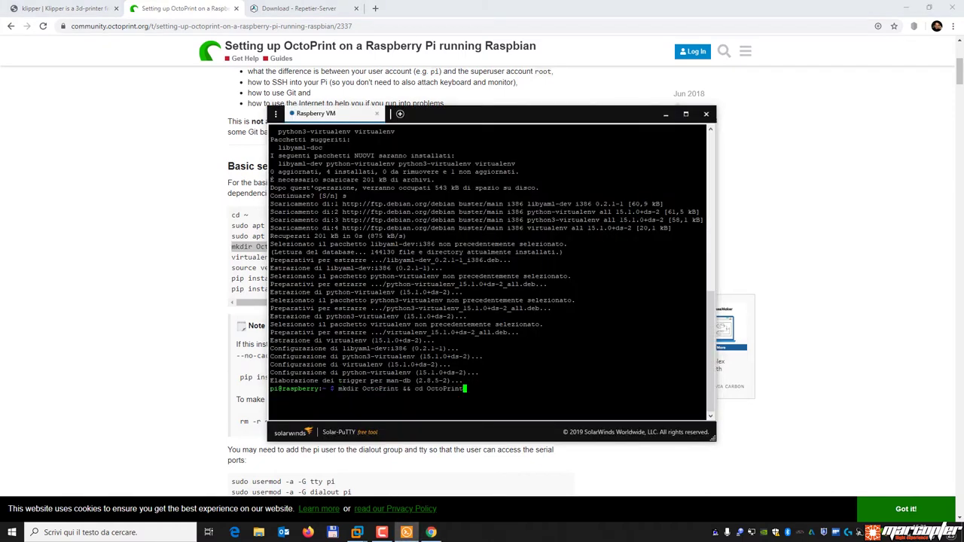
key("Return")
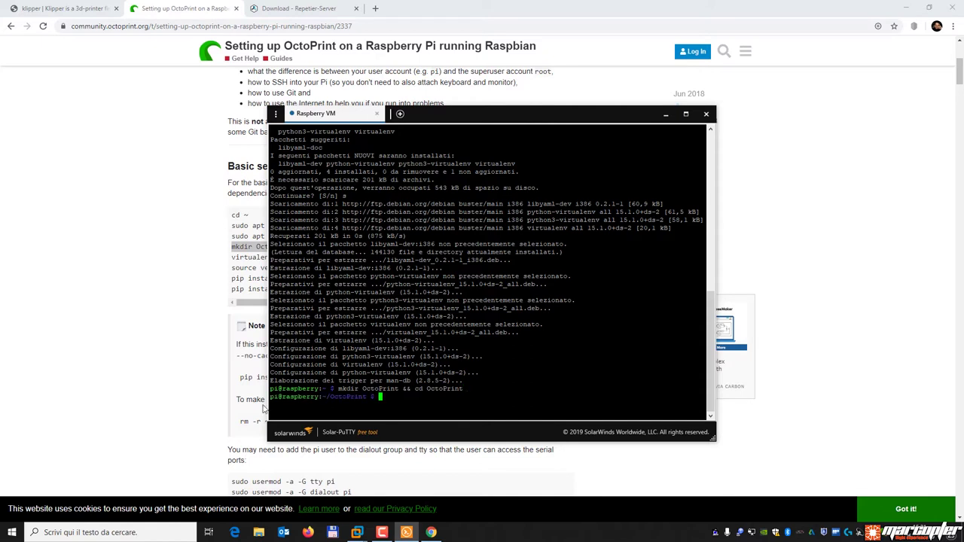
left_click_drag(269, 396, 376, 397)
left_click(427, 398)
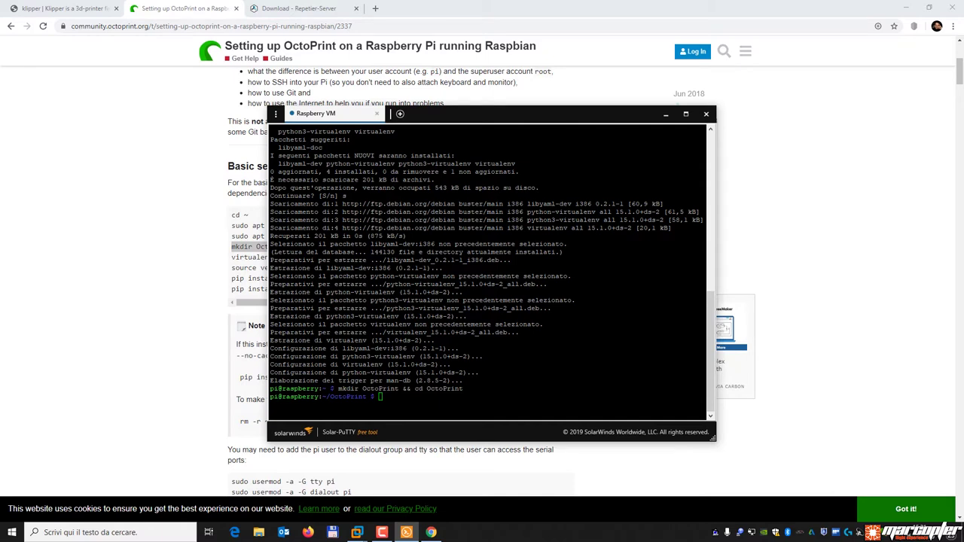
Copy 'virtualenv venv' from the guide and run it to create the virtual environment.
left_click(204, 295)
left_click_drag(296, 258, 231, 259)
right_click(244, 256)
left_click(260, 265)
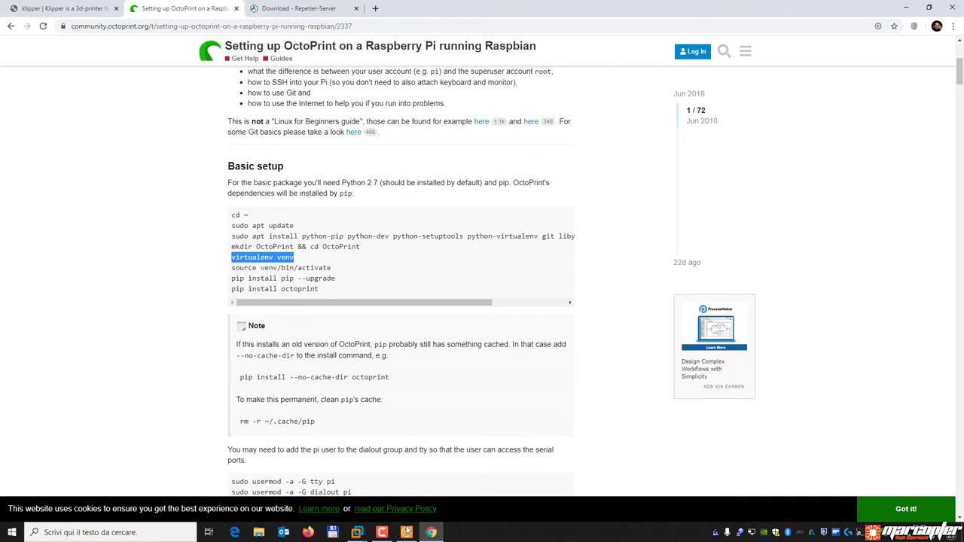
left_click(406, 532)
right_click(423, 427)
key("Return")
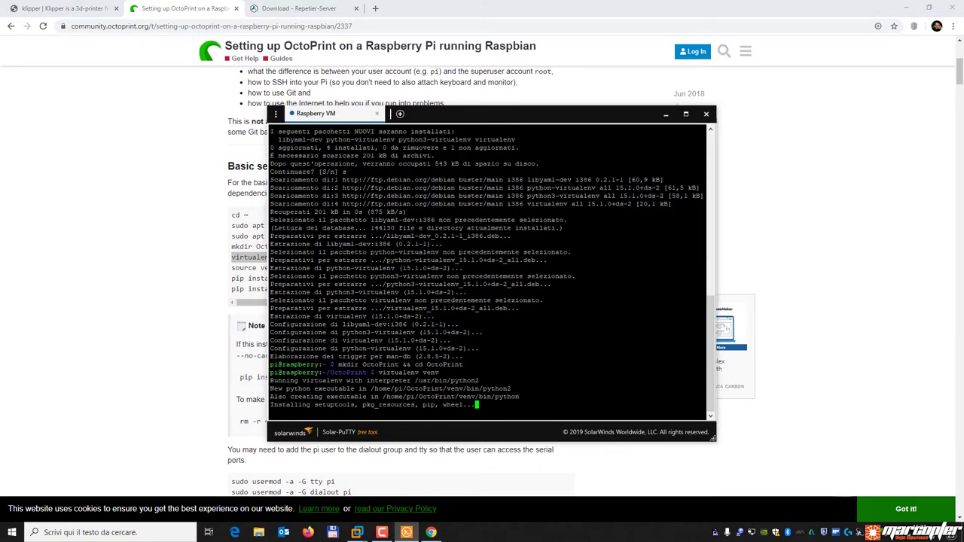
Copy and run 'source venv/bin/activate' to activate the venv.
left_click(187, 294)
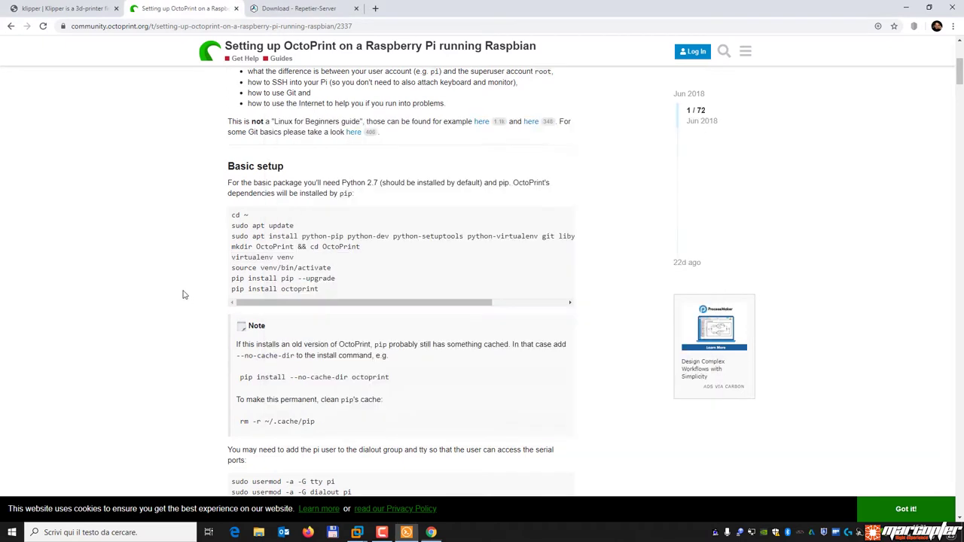
left_click_drag(332, 269, 233, 275)
right_click(233, 275)
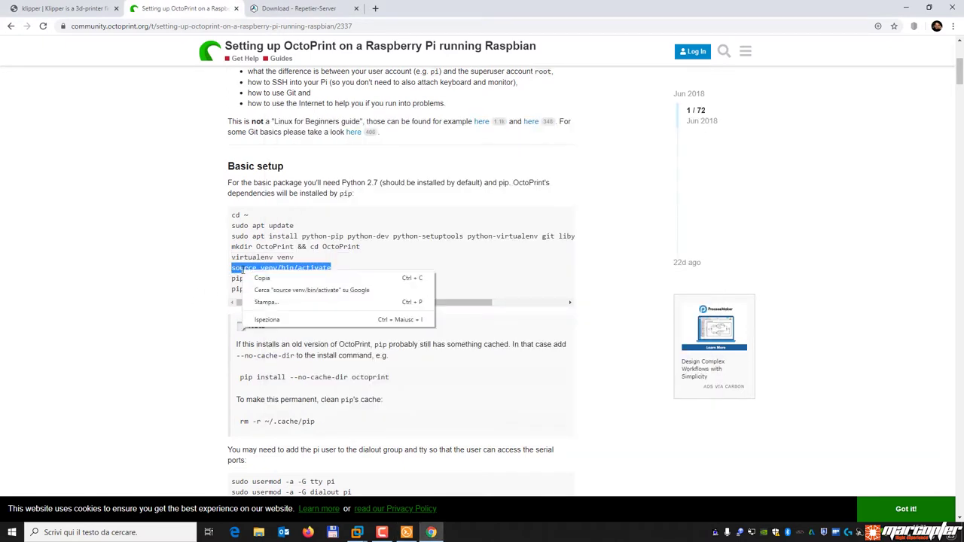
left_click(260, 284)
left_click(407, 532)
key("ctrl+v")
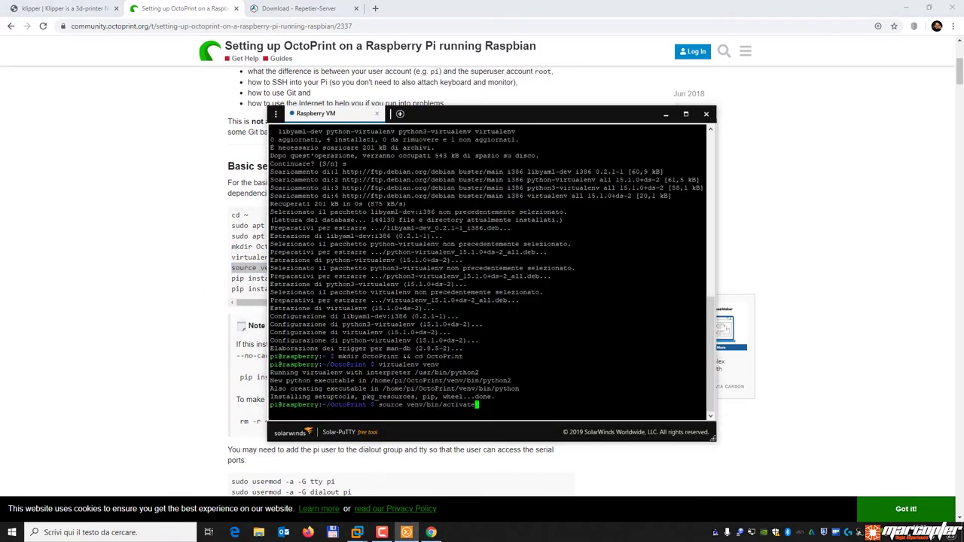
key("Return")
Run 'pip install pip --upgrade' (already 20.0.2), then select the guide's 'pip install octoprint' line.
left_click(162, 304)
left_click_drag(337, 276, 231, 281)
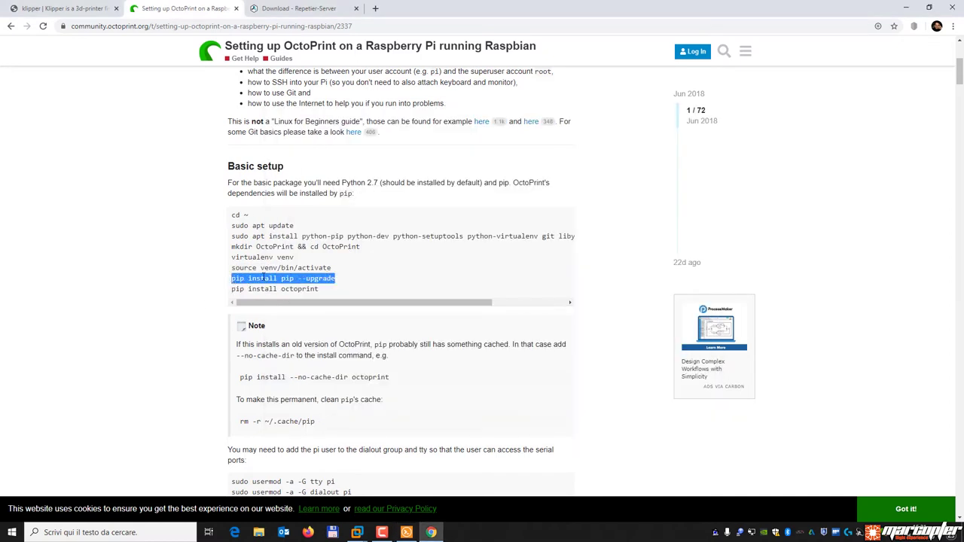
right_click(261, 277)
left_click(275, 284)
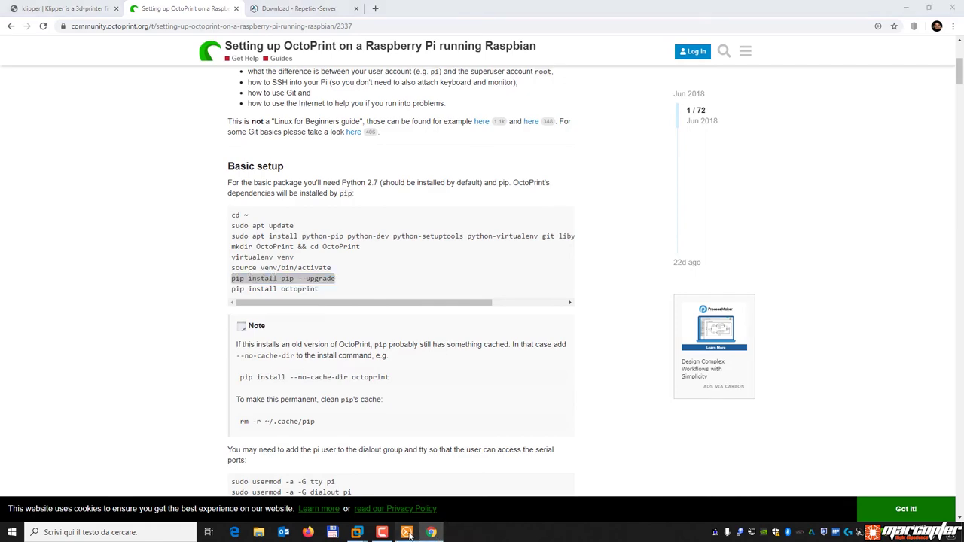
left_click(406, 533)
key("ctrl+v")
key("Return")
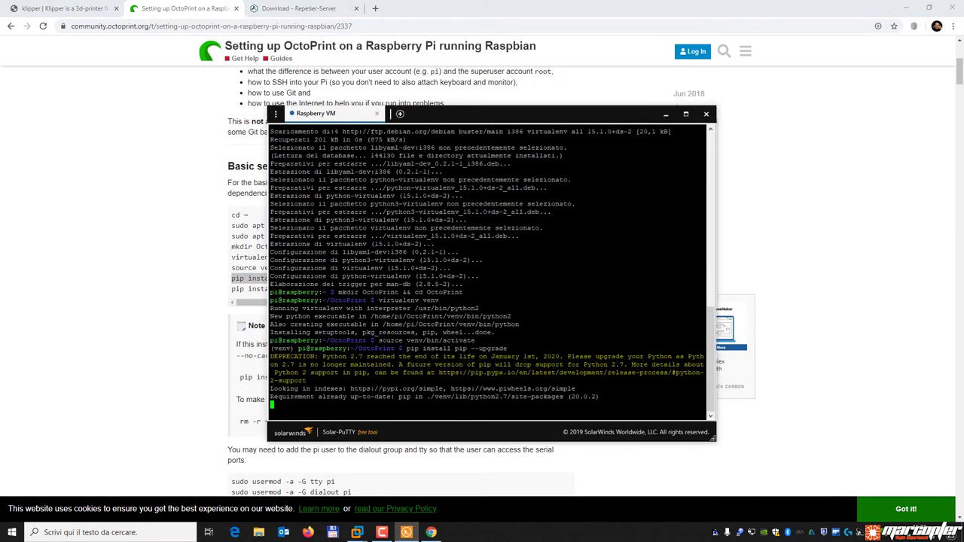
left_click(101, 298)
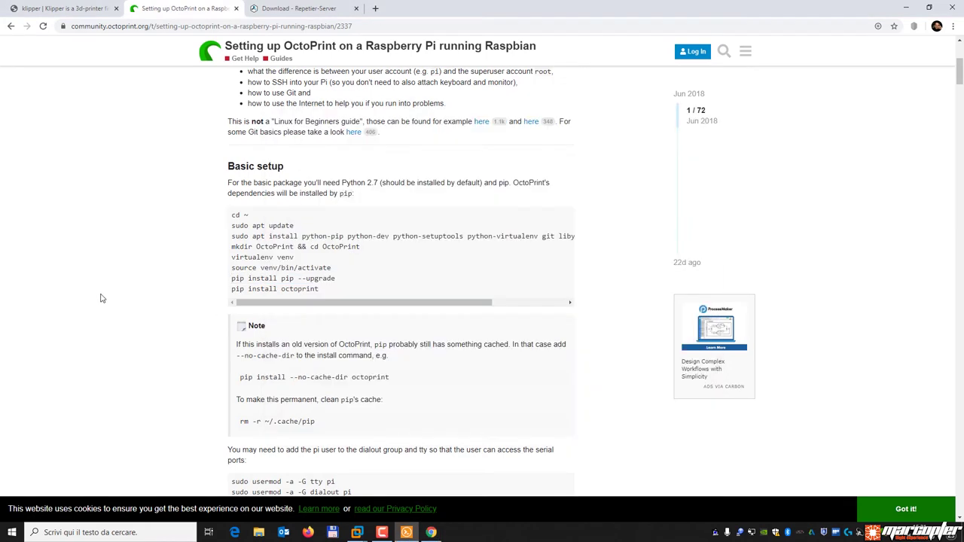
left_click_drag(327, 294, 224, 294)
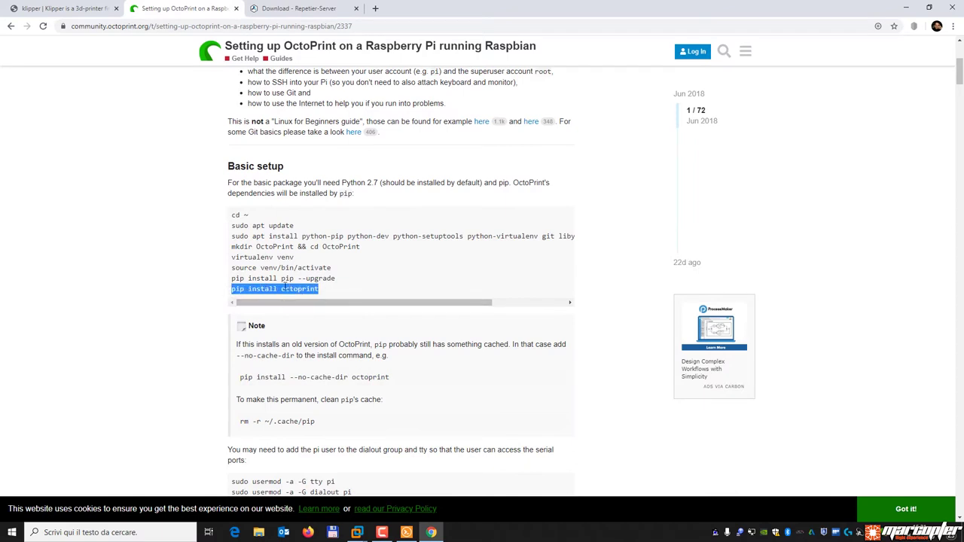
Run pip install octoprint in the Raspberry VM venv until OctoPrint 1.3.12 installs successfully.
right_click(278, 289)
left_click(294, 299)
left_click(406, 532)
key("shift+Insert")
key("Return")
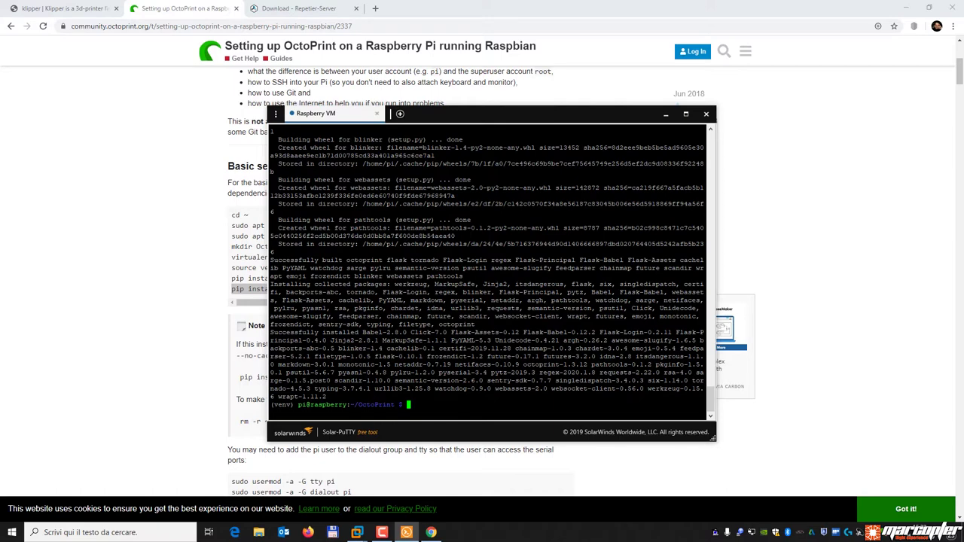
left_click(166, 324)
scroll(446, 311, "down", 5)
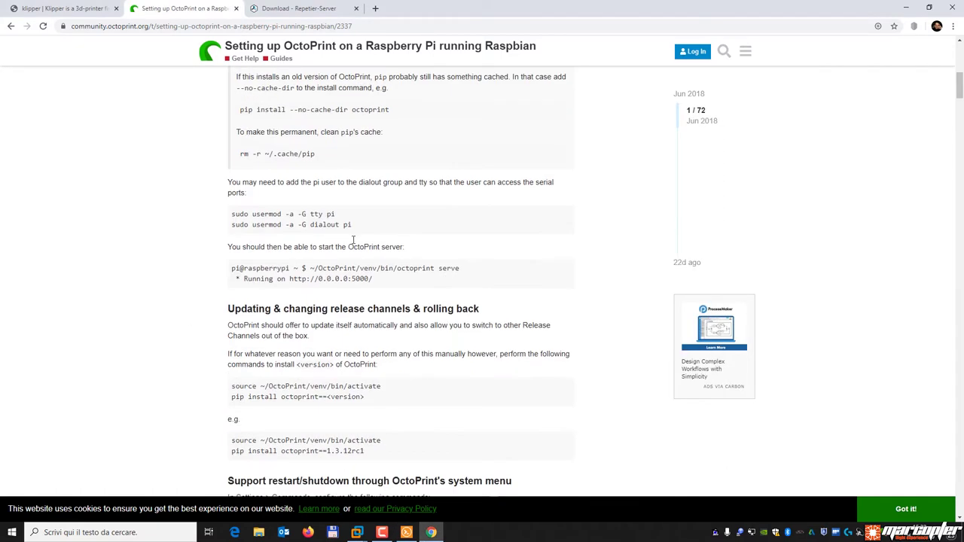
Add the pi user to the tty group with sudo usermod -a -G tty pi.
left_click_drag(337, 215, 231, 215)
right_click(246, 216)
left_click(283, 226)
left_click(407, 532)
key("shift+Insert")
key("Return")
left_click(179, 288)
Add the pi user to the dialout group with sudo usermod -a -G dialout pi.
left_click_drag(353, 226, 232, 234)
right_click(259, 227)
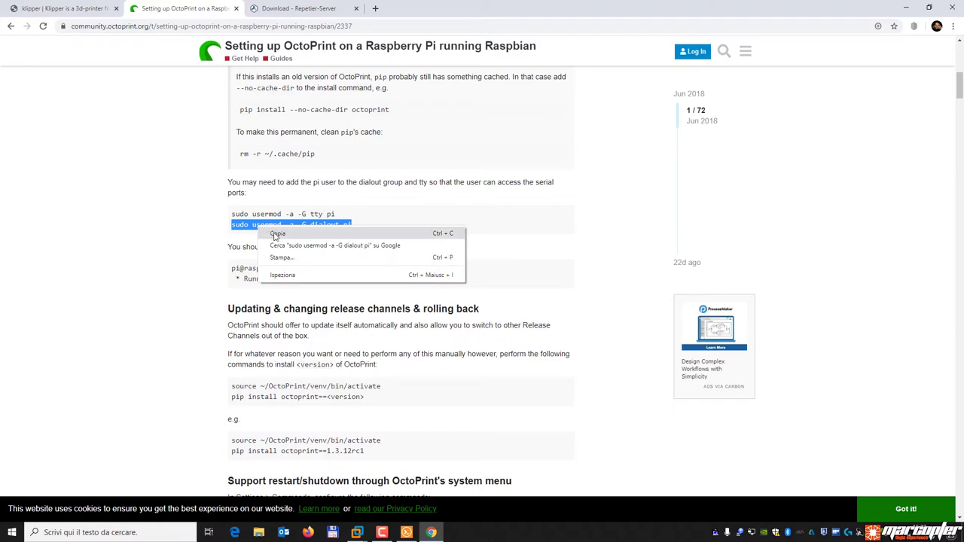
left_click(277, 234)
left_click(406, 532)
key("shift+Insert")
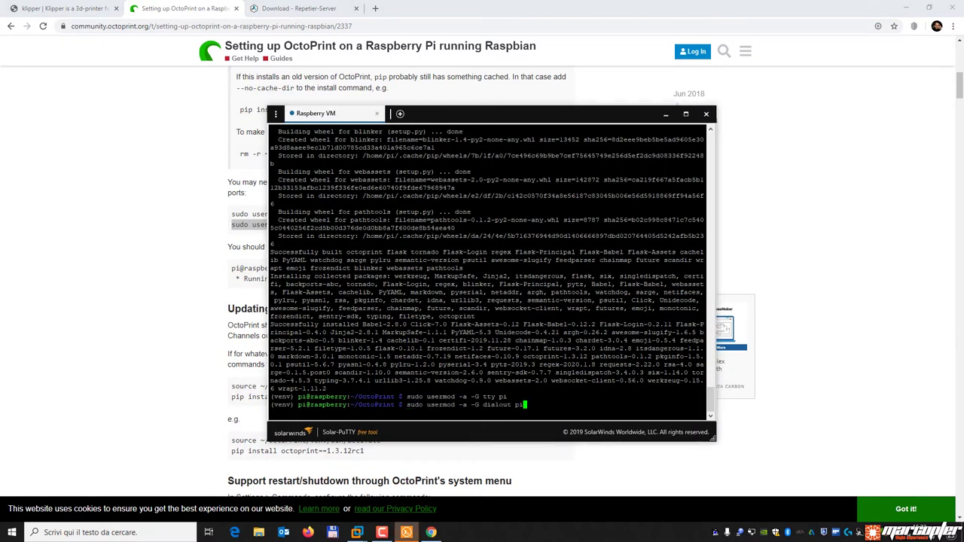
key("Return")
left_click(209, 322)
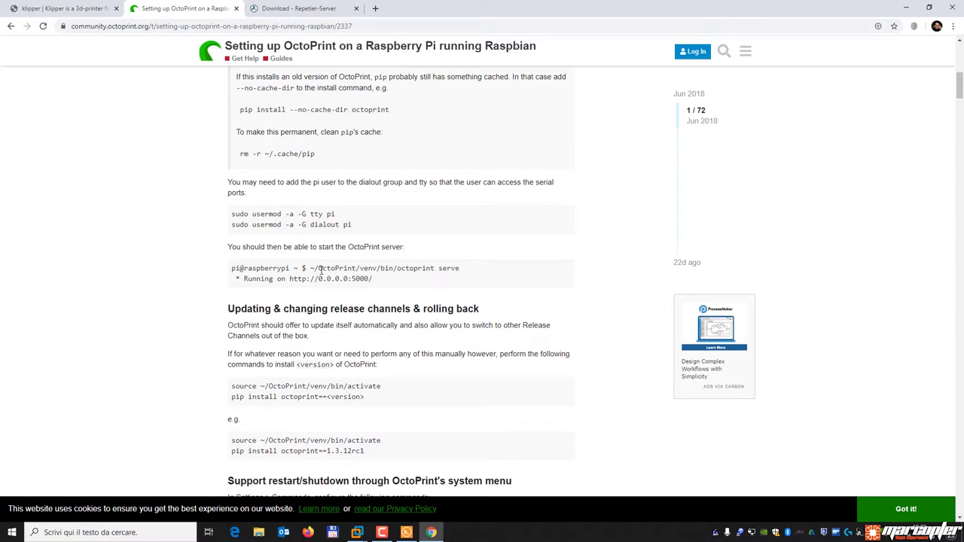
left_click_drag(468, 270, 313, 267)
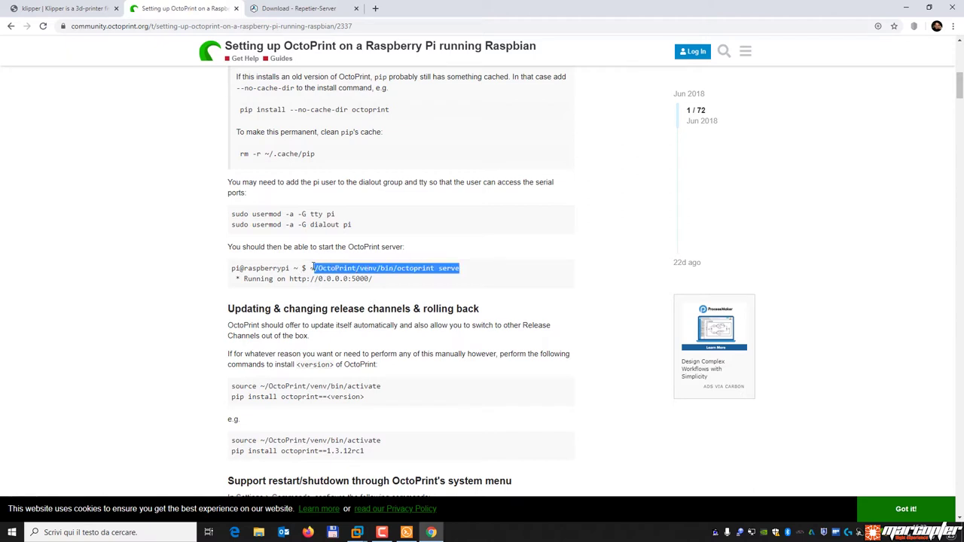
left_click(403, 320)
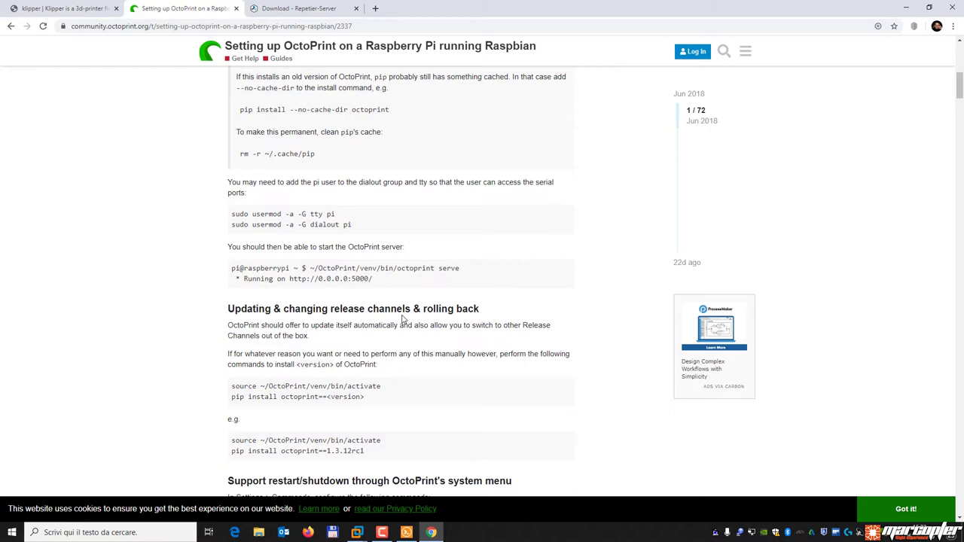
Download octoprint.init from the guide's command and move it to /etc/init.d/octoprint.
scroll(420, 296, "down", 4)
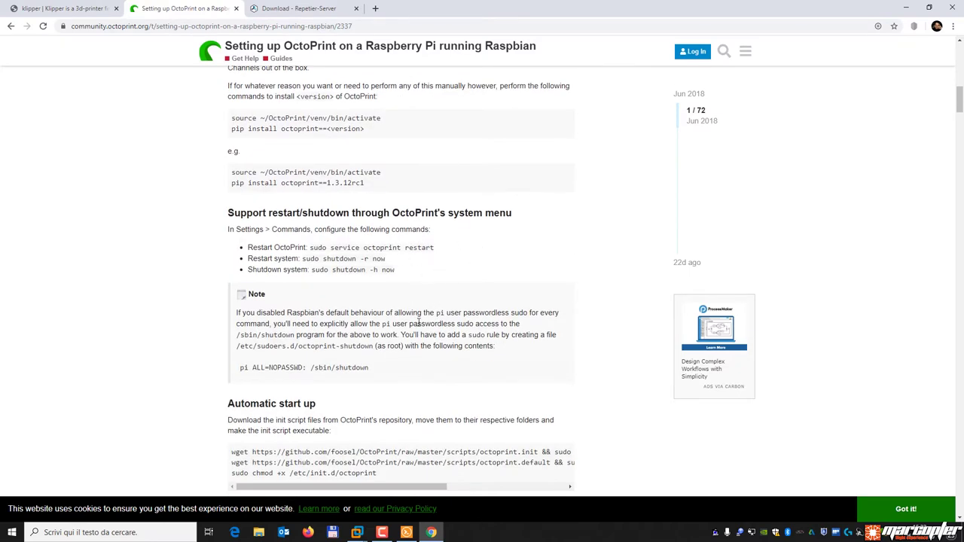
scroll(420, 323, "down", 2)
left_click_drag(223, 271, 334, 274)
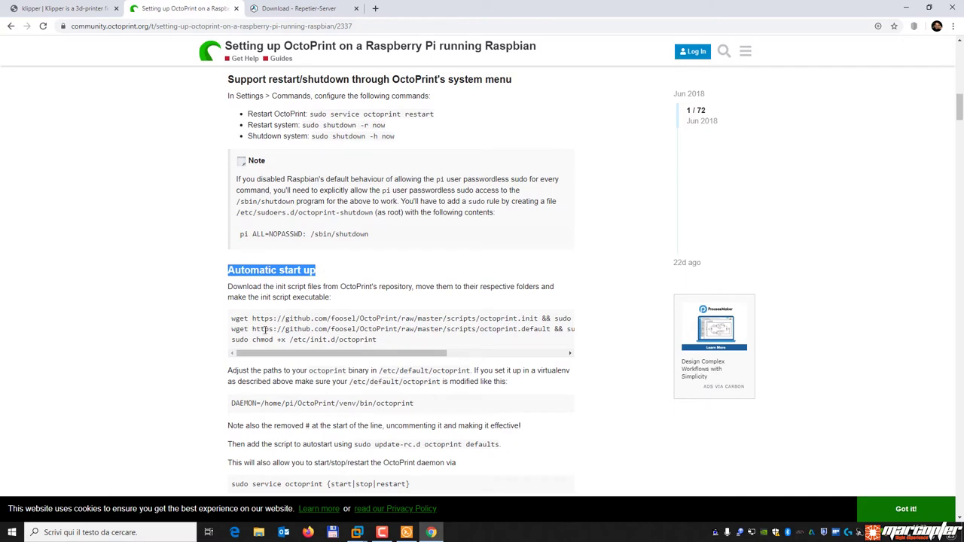
left_click_drag(232, 319, 586, 320)
right_click(504, 320)
left_click(526, 327)
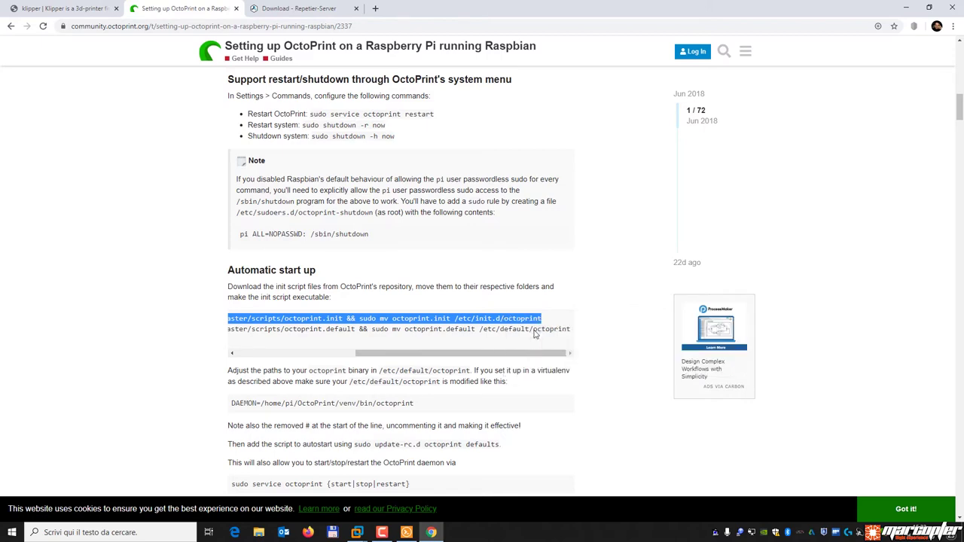
left_click(407, 532)
key("shift+Insert")
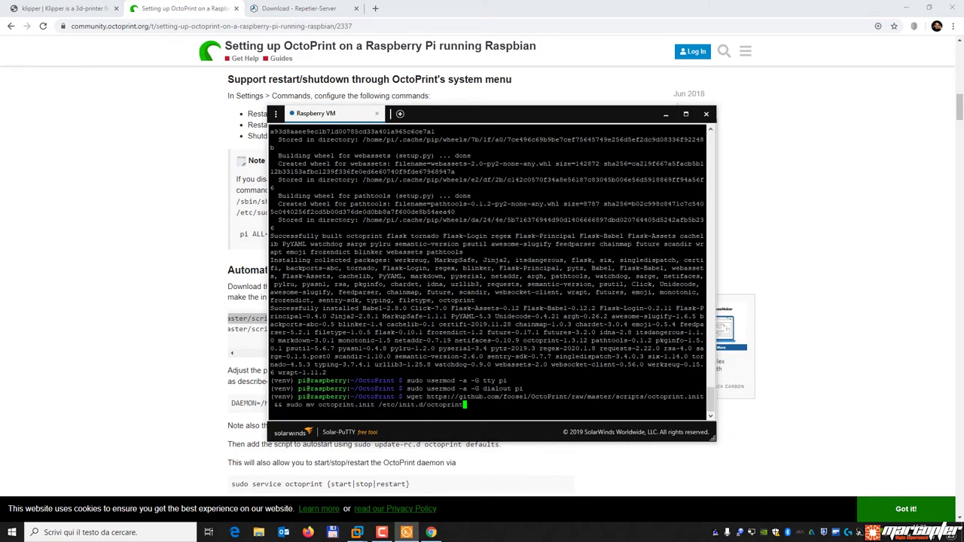
key("Return")
left_click(156, 318)
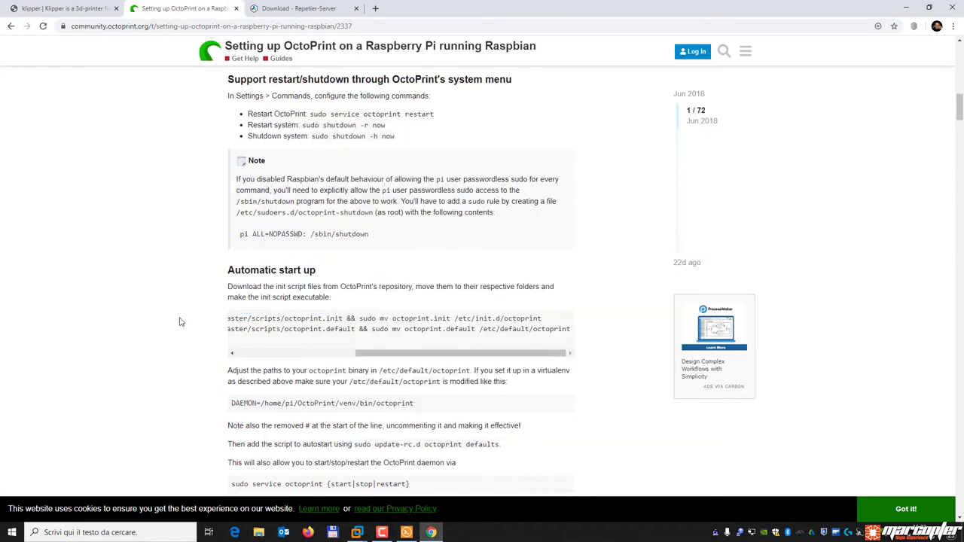
Download octoprint.default and move it to /etc/default/octoprint.
left_click_drag(452, 351, 254, 361)
left_click_drag(233, 329, 580, 339)
right_click(562, 330)
left_click(580, 337)
left_click(406, 533)
key("shift+Insert")
key("Return")
left_click(155, 339)
Make the init script executable with sudo chmod +x /etc/init.d/octoprint.
scroll(405, 354, "left", 5)
left_click_drag(376, 340, 230, 344)
right_click(240, 341)
left_click(265, 355)
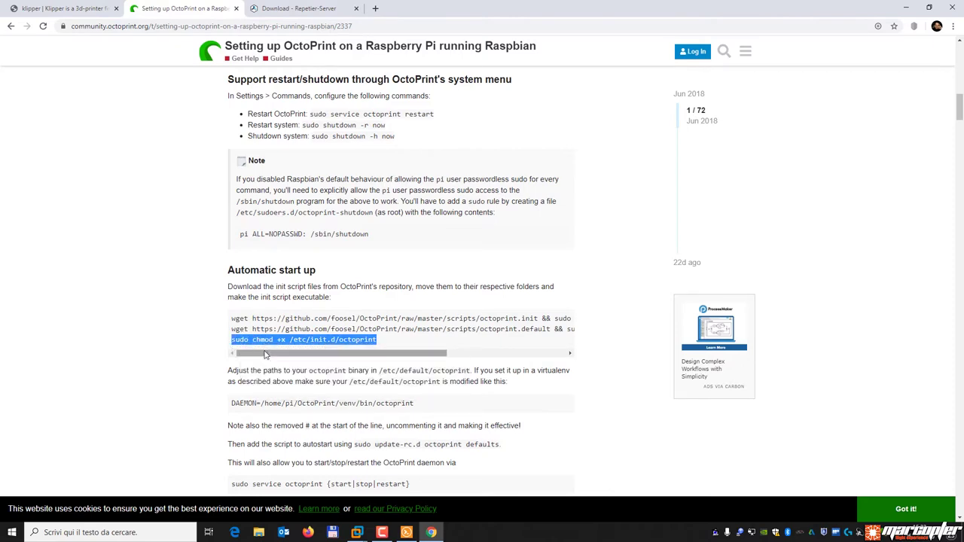
left_click(406, 532)
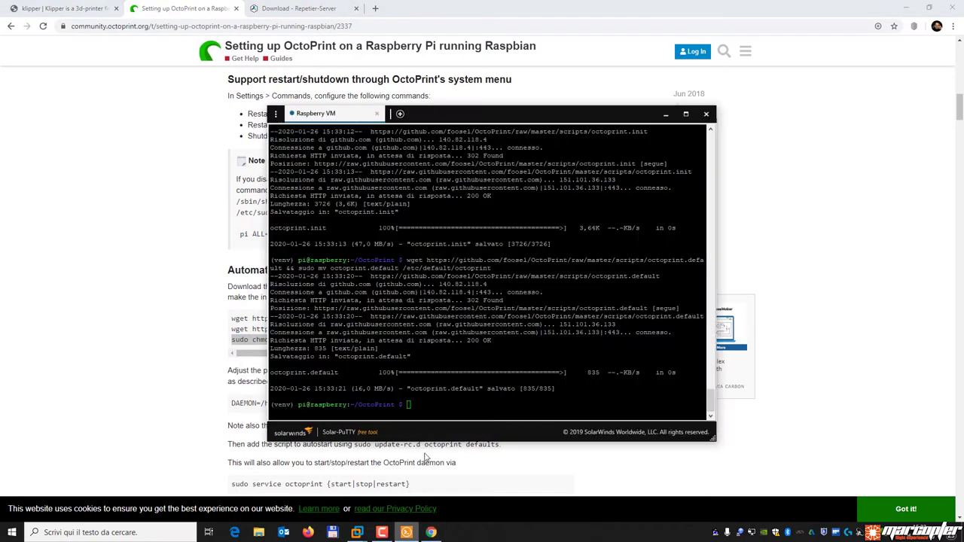
key("ctrl+v")
key("Return")
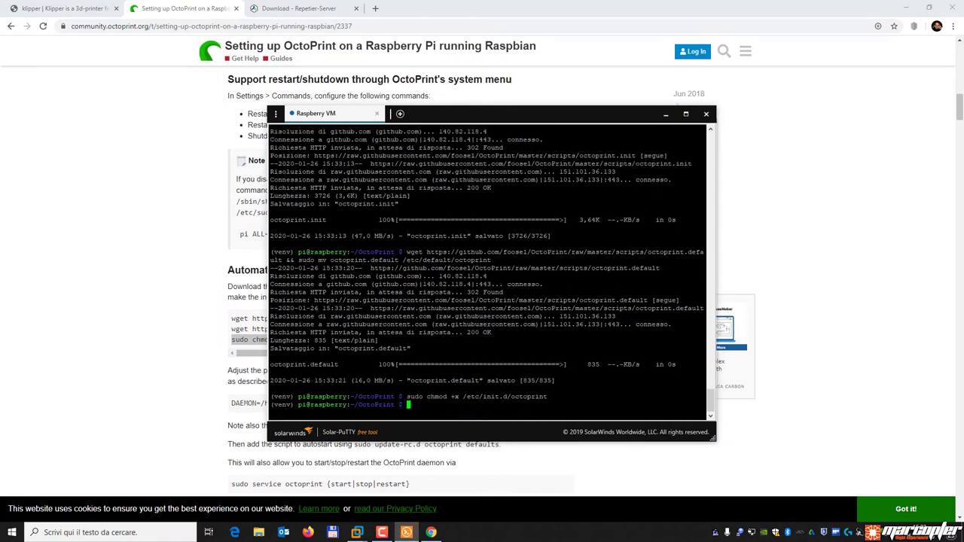
left_click(146, 362)
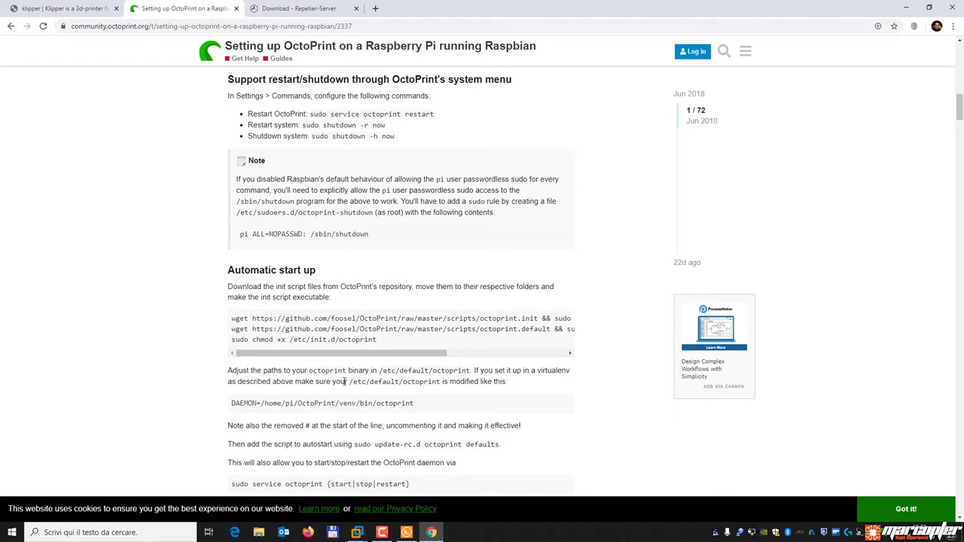
left_click_drag(380, 372, 429, 372)
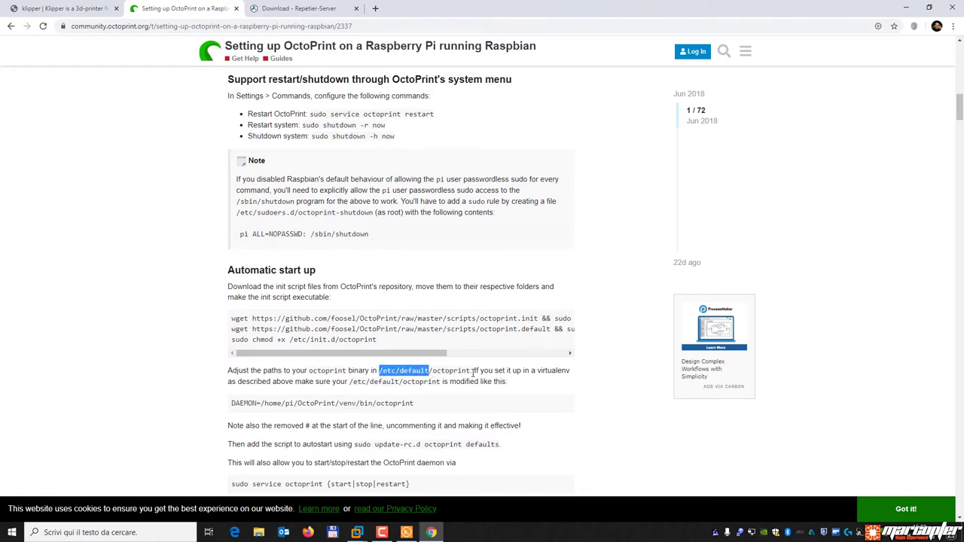
left_click(508, 419)
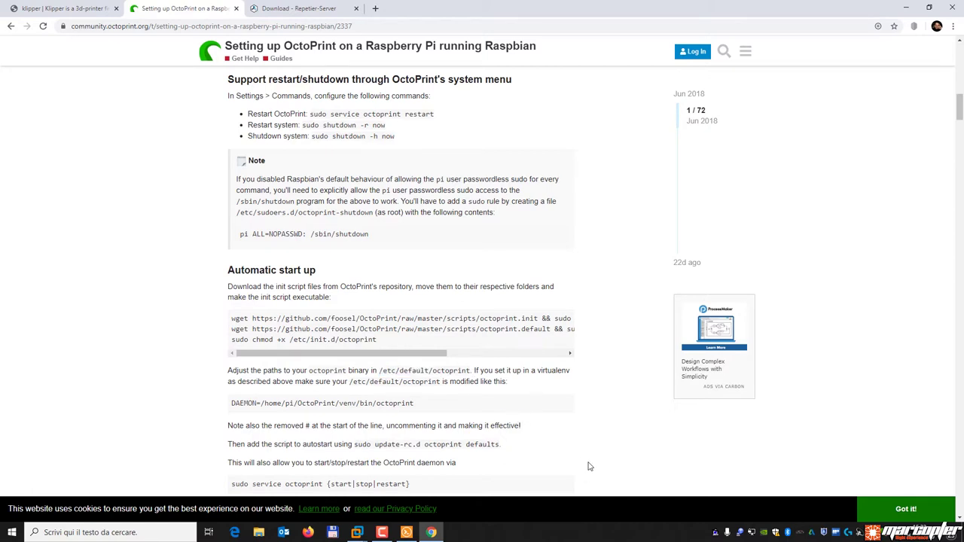
left_click(406, 533)
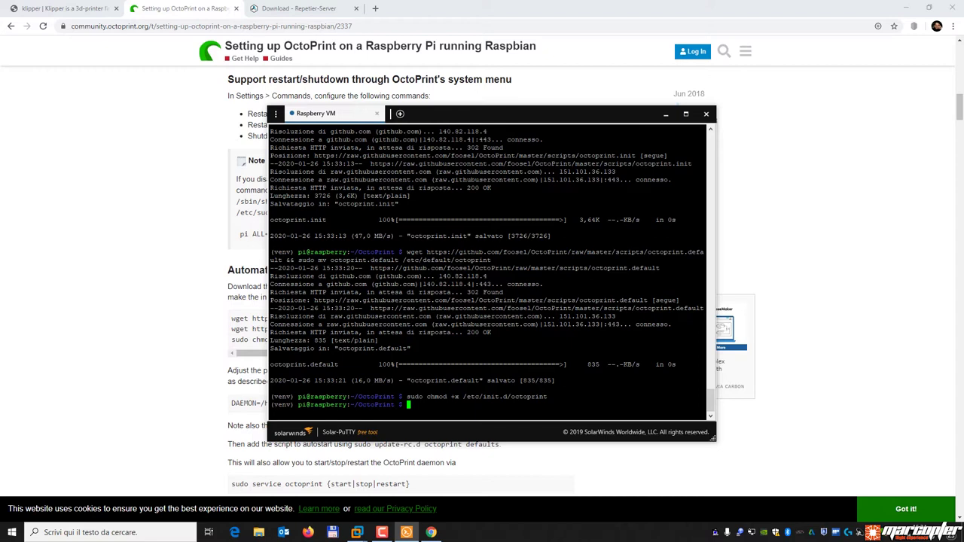
Search 'winscp', open the official WinSCP download page, then launch WinSCP from Start.
left_click(375, 9)
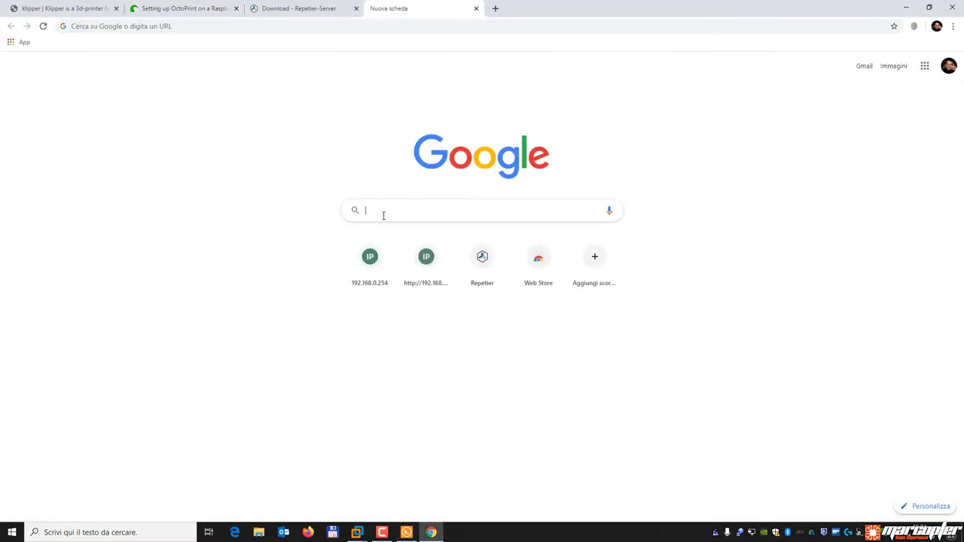
type("winscp")
key("Return")
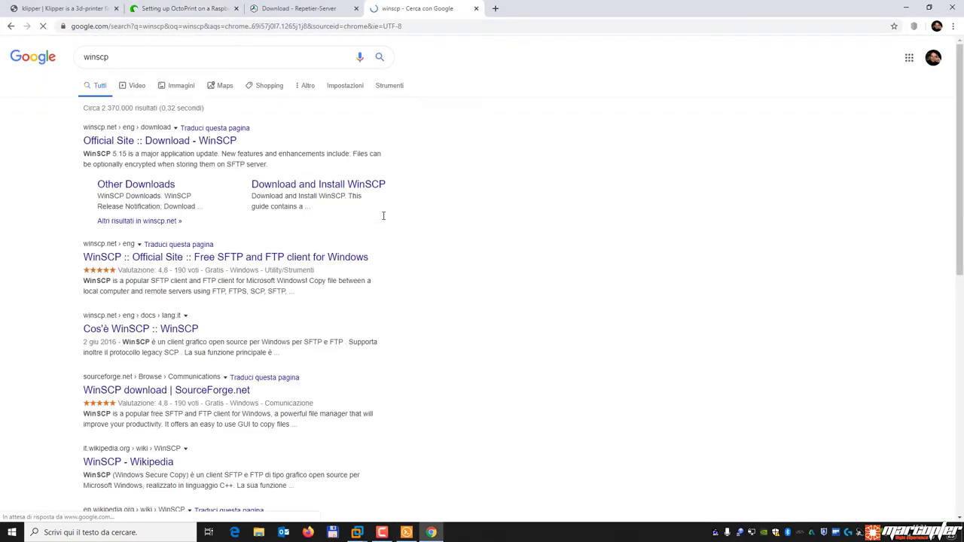
left_click(219, 143)
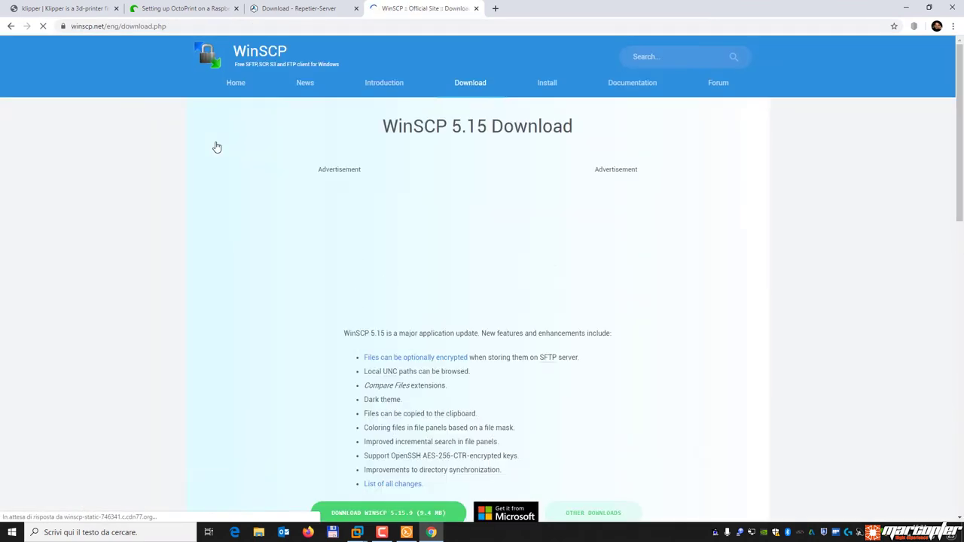
scroll(452, 324, "down", 3)
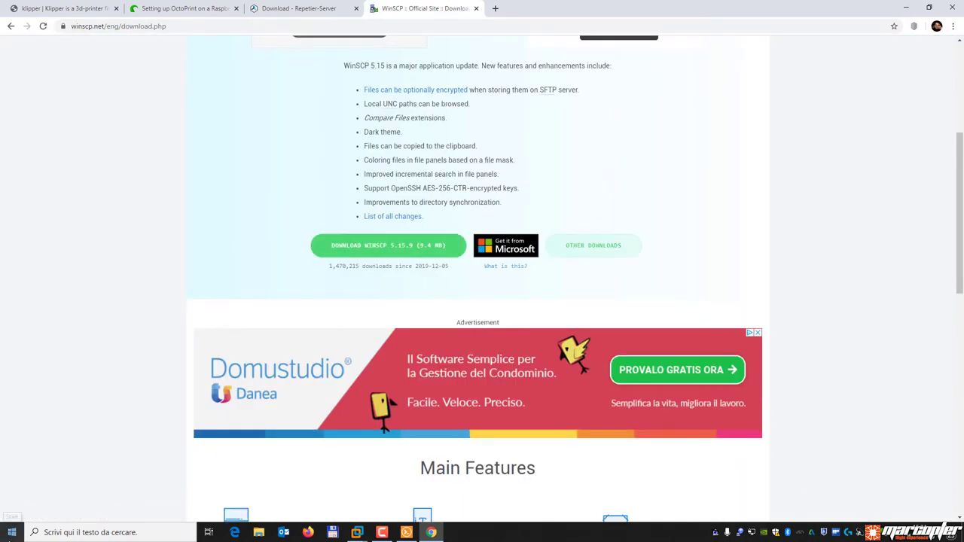
key("super")
left_click(45, 280)
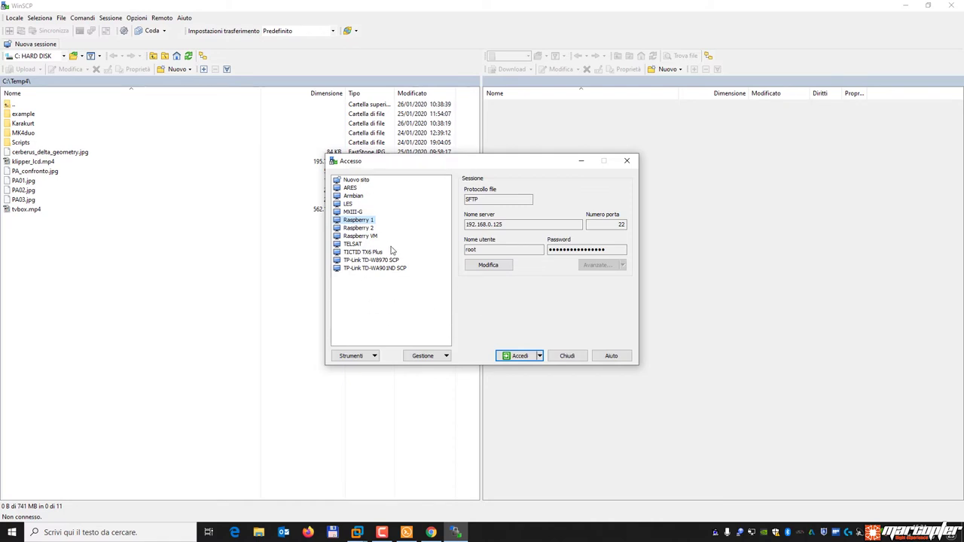
Select the saved Raspberry VM session and check host 192.168.0.215 with user root.
left_click(368, 237)
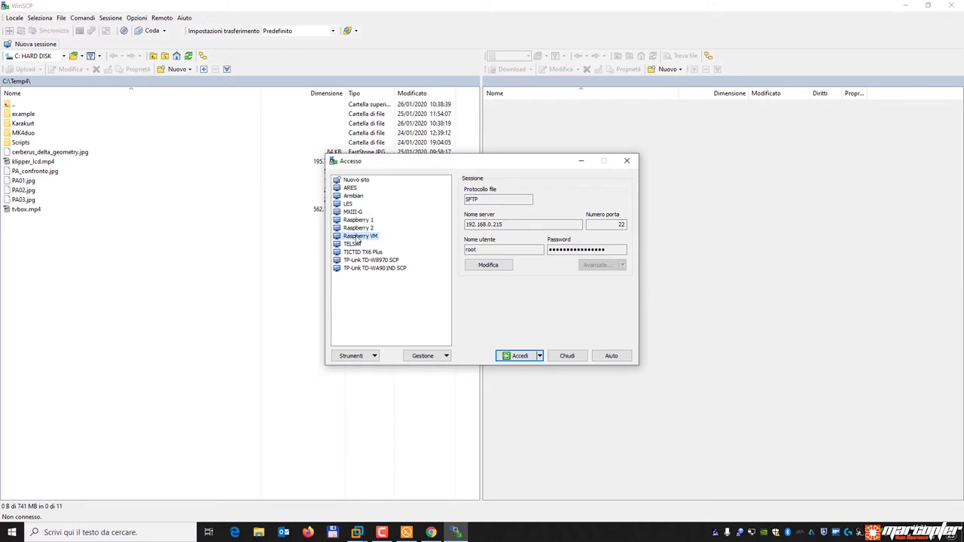
left_click(503, 224)
left_click(370, 238)
left_click(485, 249)
key("shift+Tab")
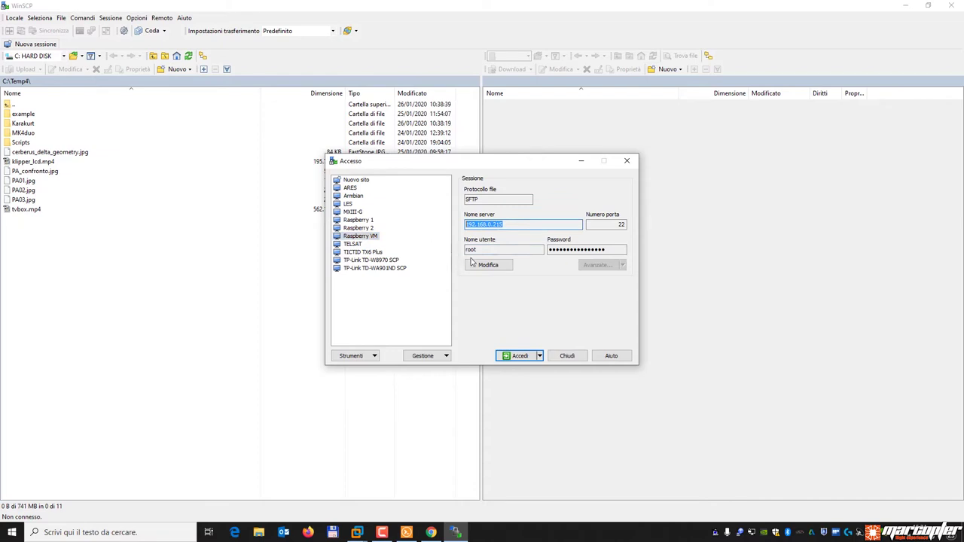
key("Tab")
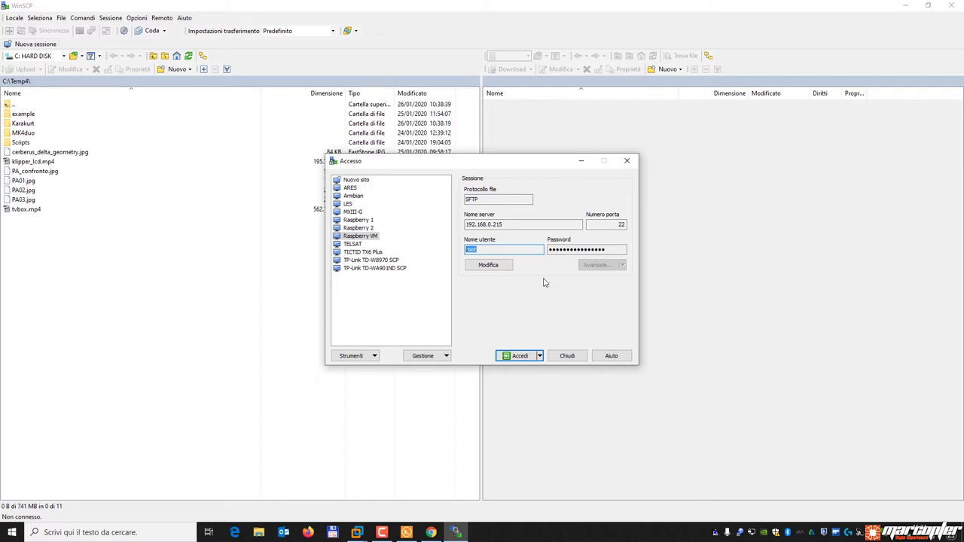
mouse_move(406, 533)
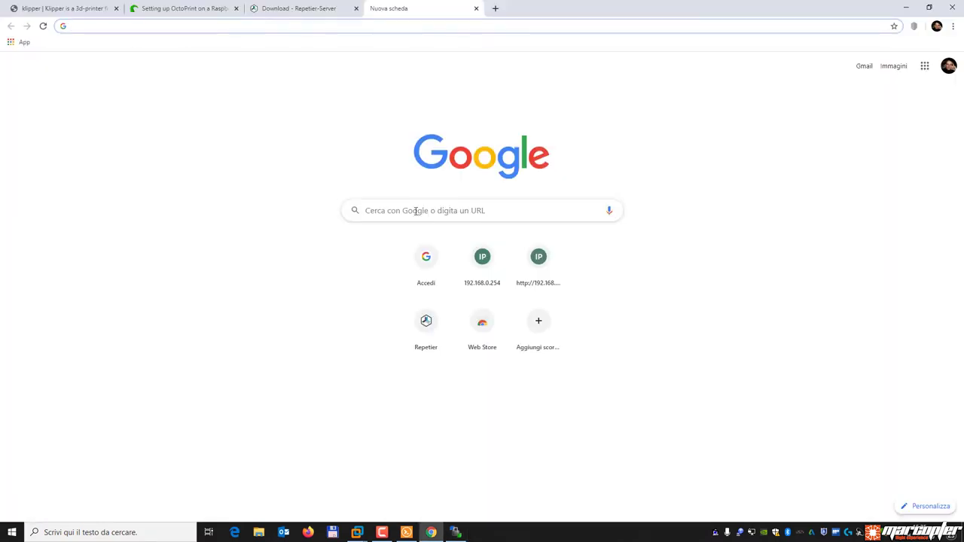
Search 'raspbeery how enable root' and open the 'Login as root via ssh, telnet and ftp' thread.
left_click(396, 210)
type("raspbeery")
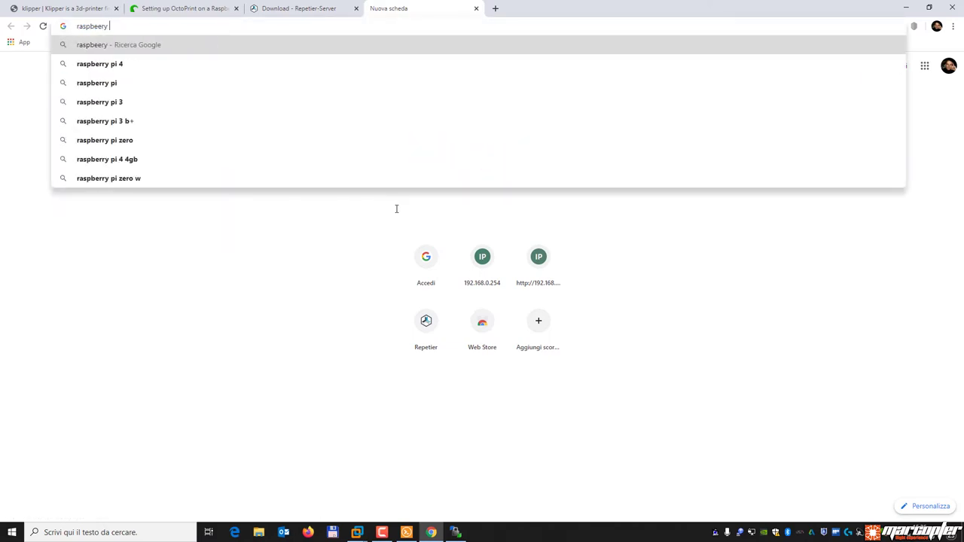
type("h")
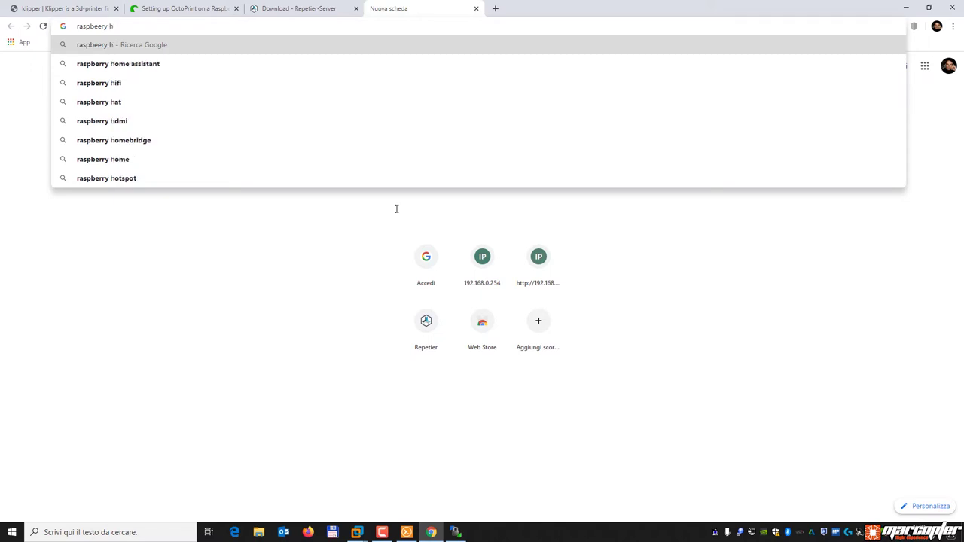
type("ow e")
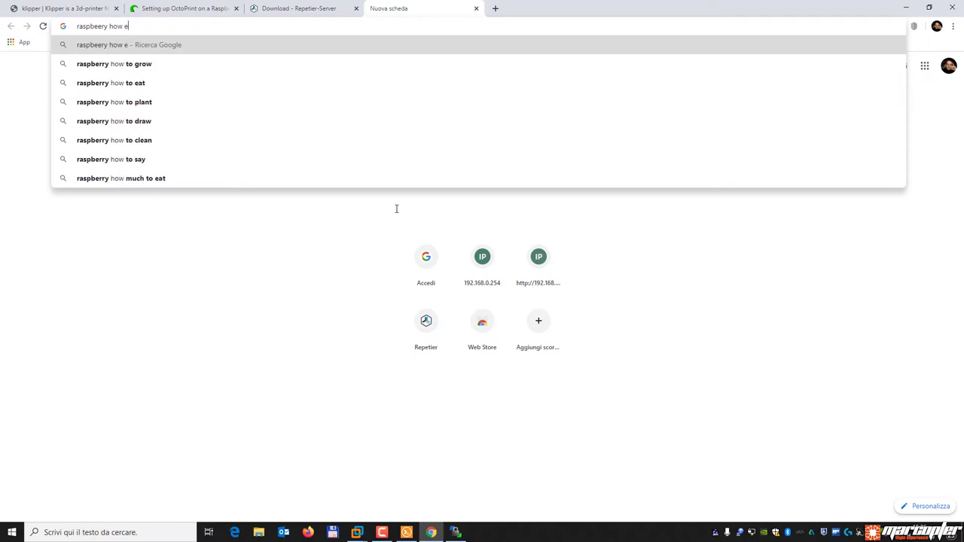
type("nable root")
key("Return")
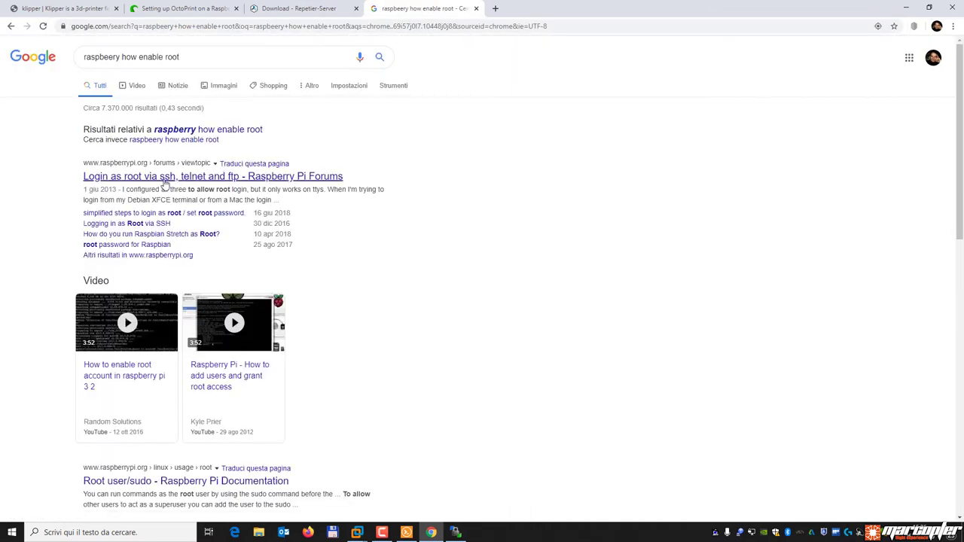
left_click(222, 179)
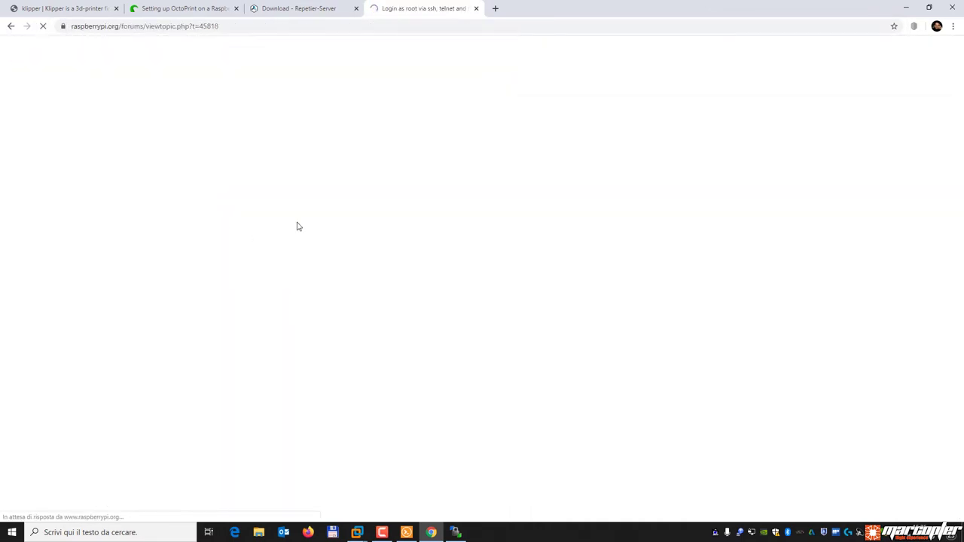
scroll(474, 304, "down", 3)
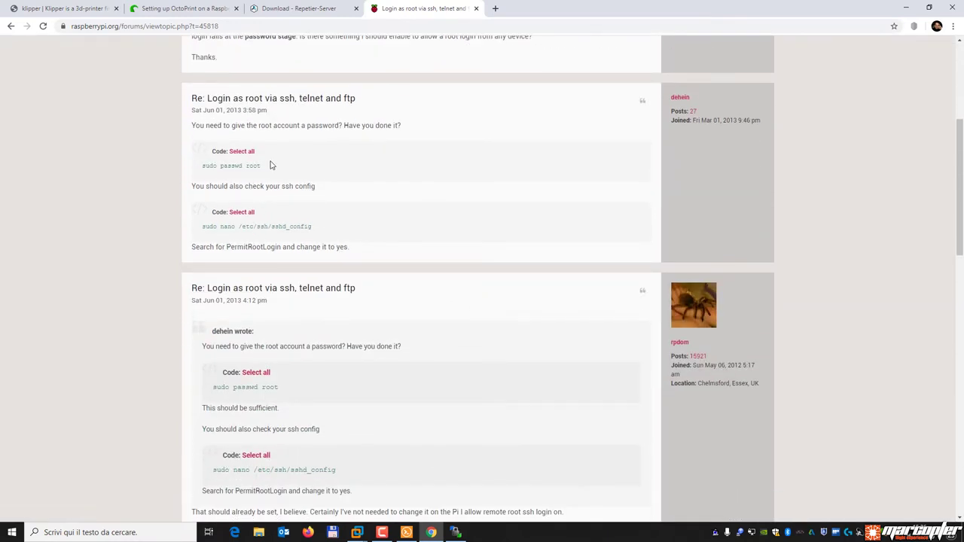
left_click_drag(263, 166, 203, 175)
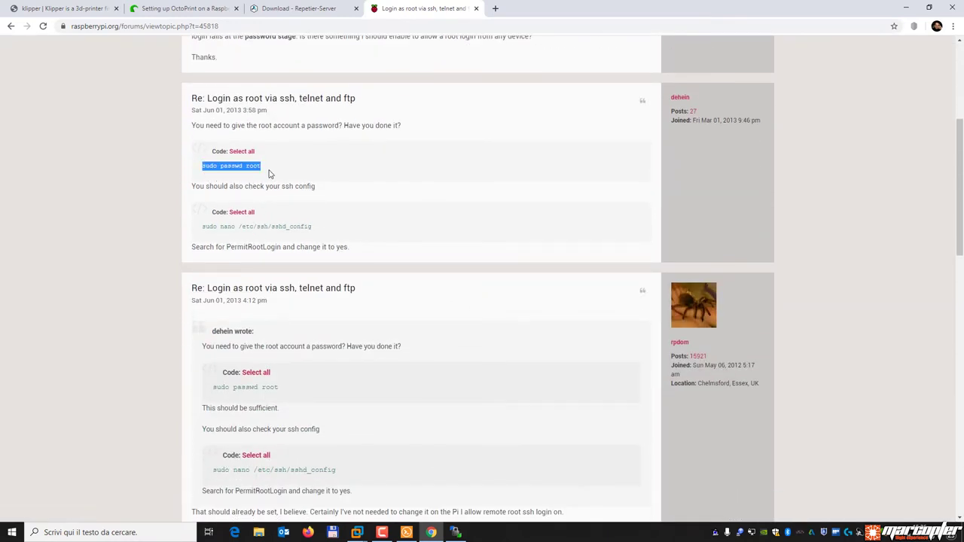
Run sudo passwd root and enter the new root password twice.
left_click(238, 168)
left_click(407, 533)
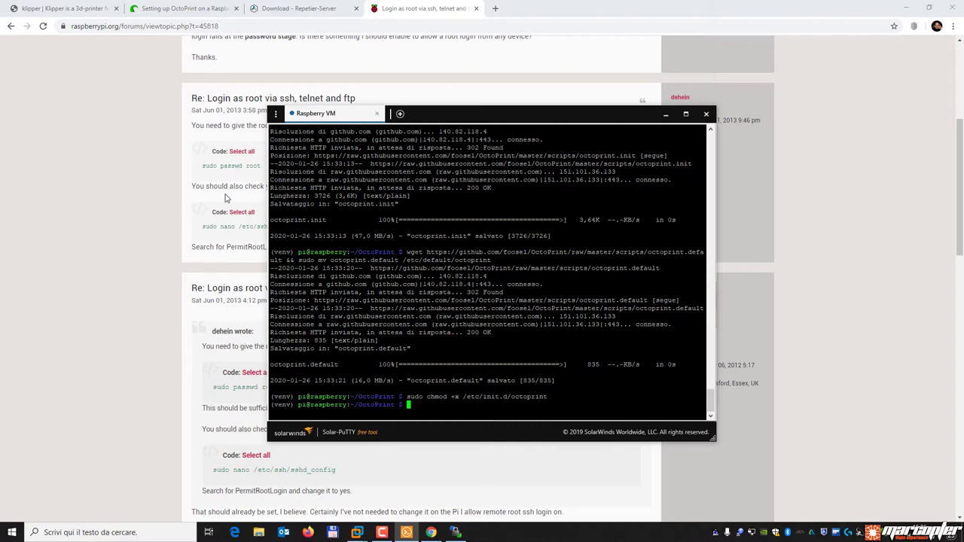
left_click(203, 167)
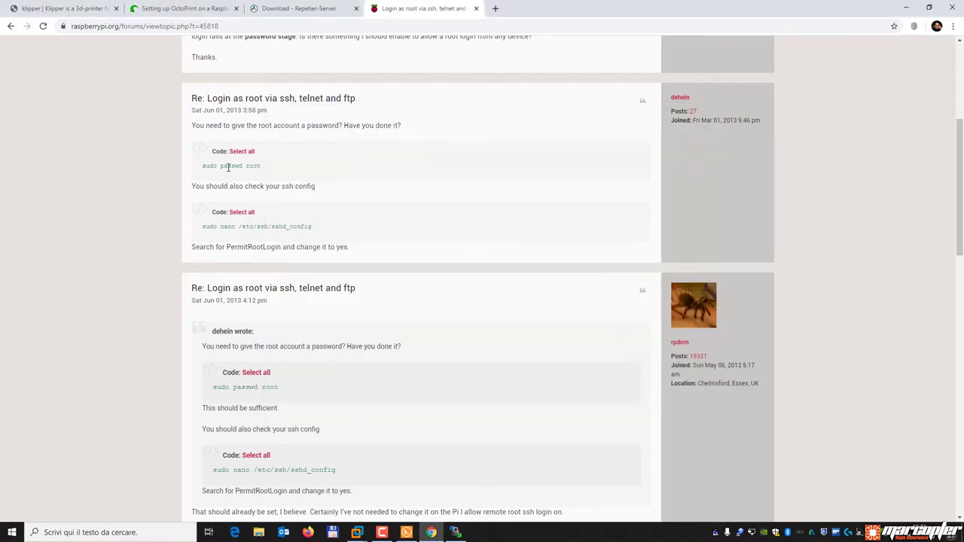
left_click_drag(262, 167, 201, 171)
right_click(220, 171)
left_click(230, 179)
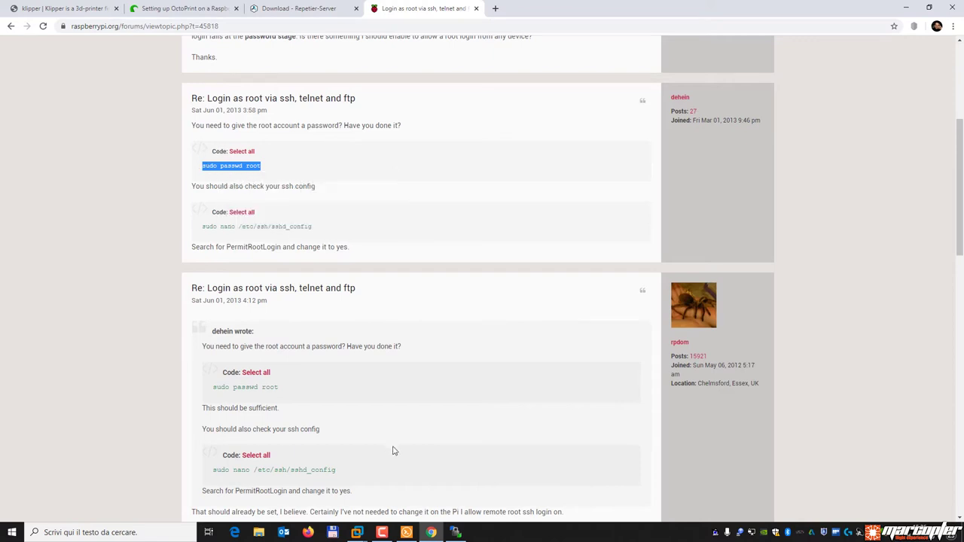
left_click(406, 533)
key("shift+Insert")
key("Return")
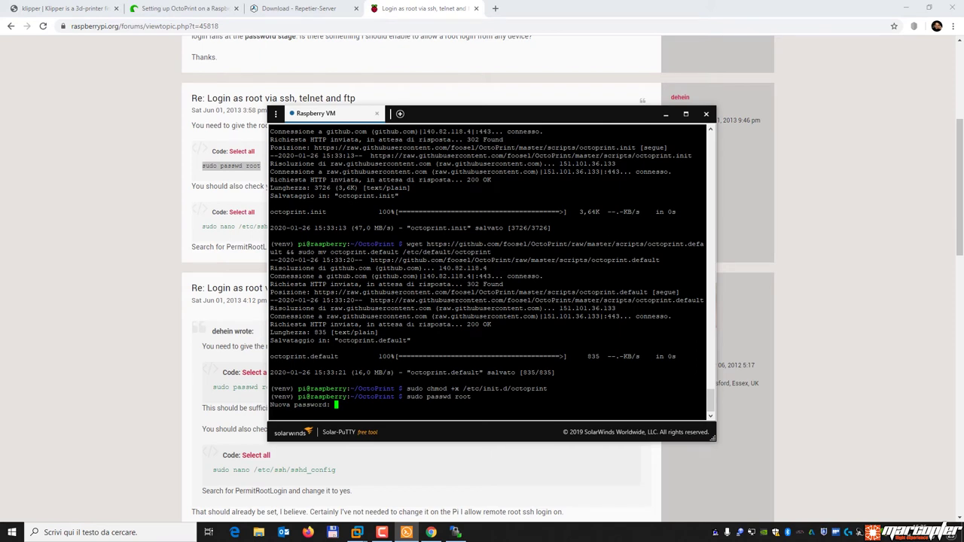
key("Return")
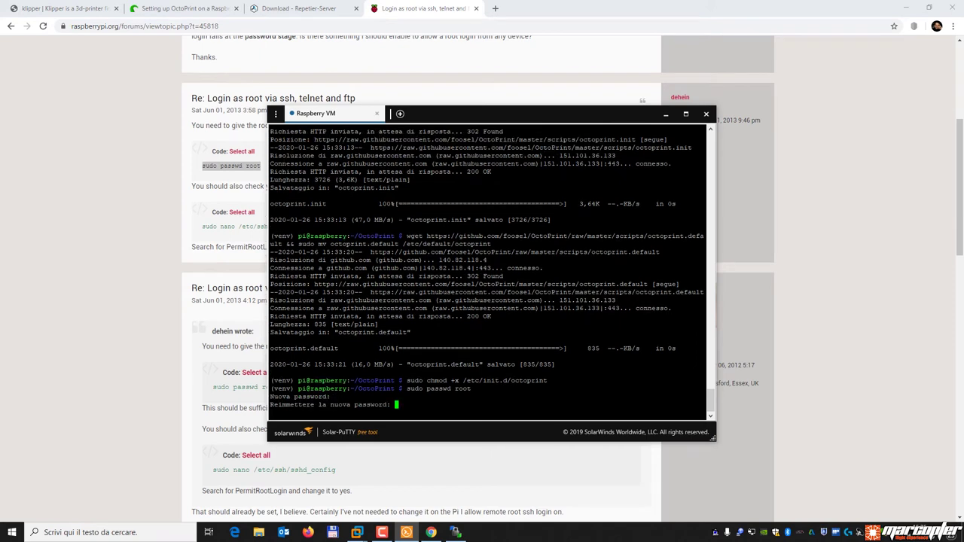
key("Return")
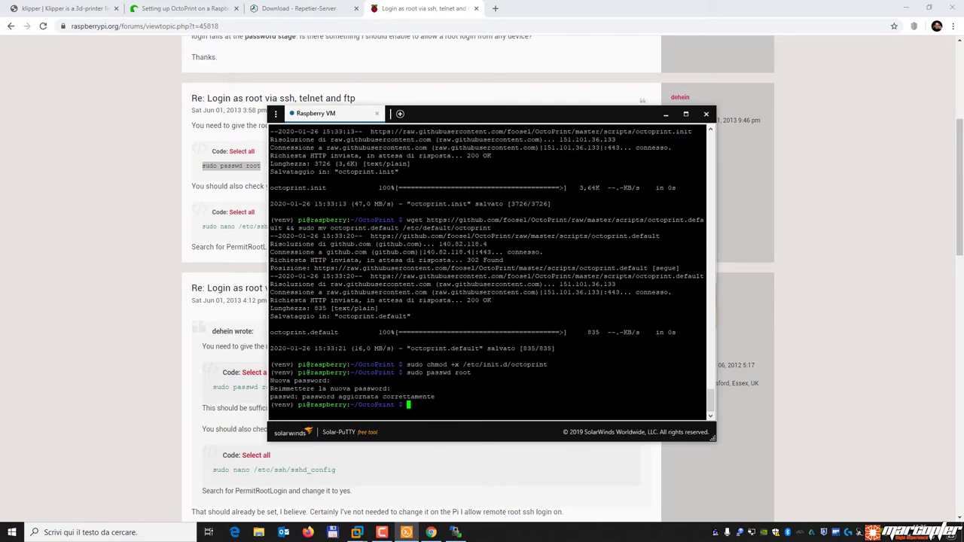
Select the sudo nano /etc/ssh/sshd_config command in the forum thread for copying.
left_click(229, 363)
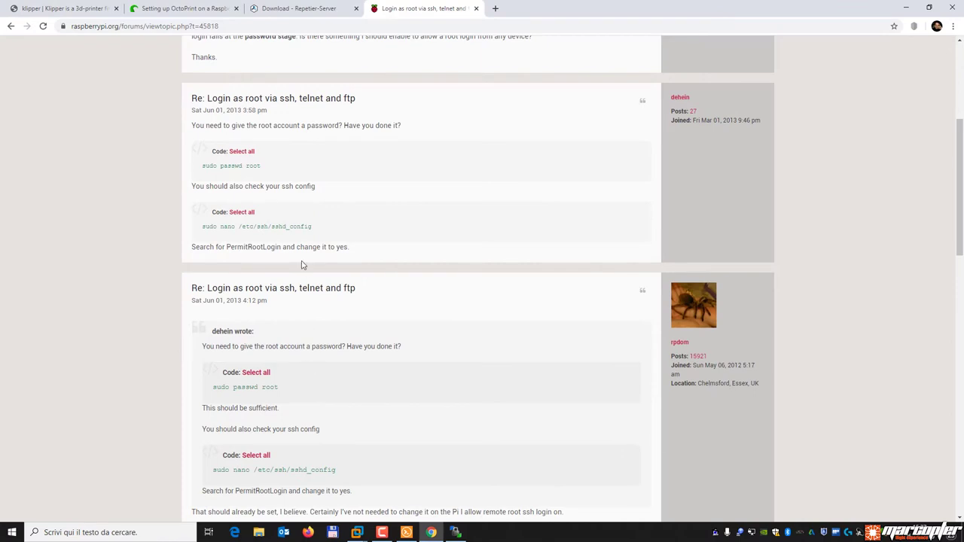
left_click_drag(314, 229, 289, 228)
left_click(322, 230)
left_click_drag(202, 229, 318, 230)
right_click(321, 230)
Open /etc/ssh/sshd_config in nano with the copied sudo command.
left_click(332, 236)
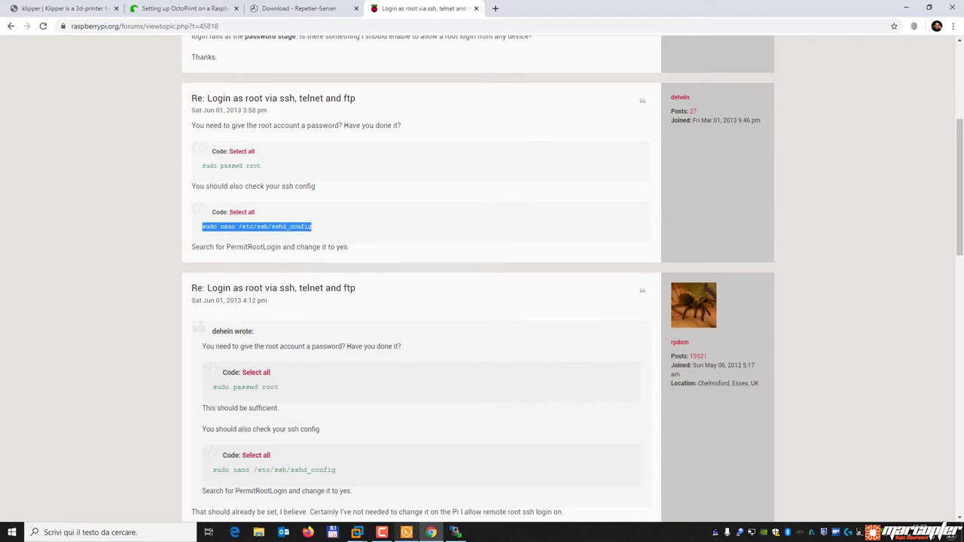
left_click(407, 533)
key("ctrl+v")
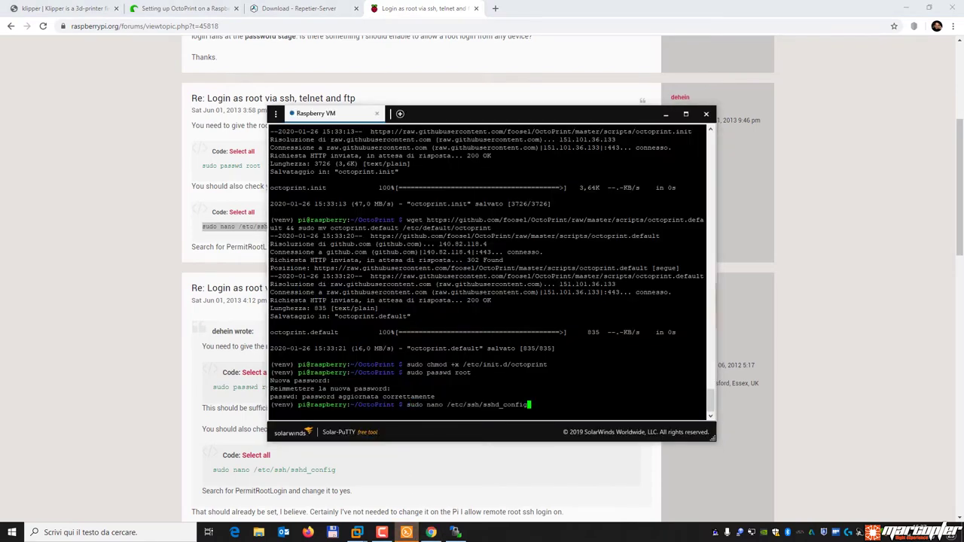
key("Return")
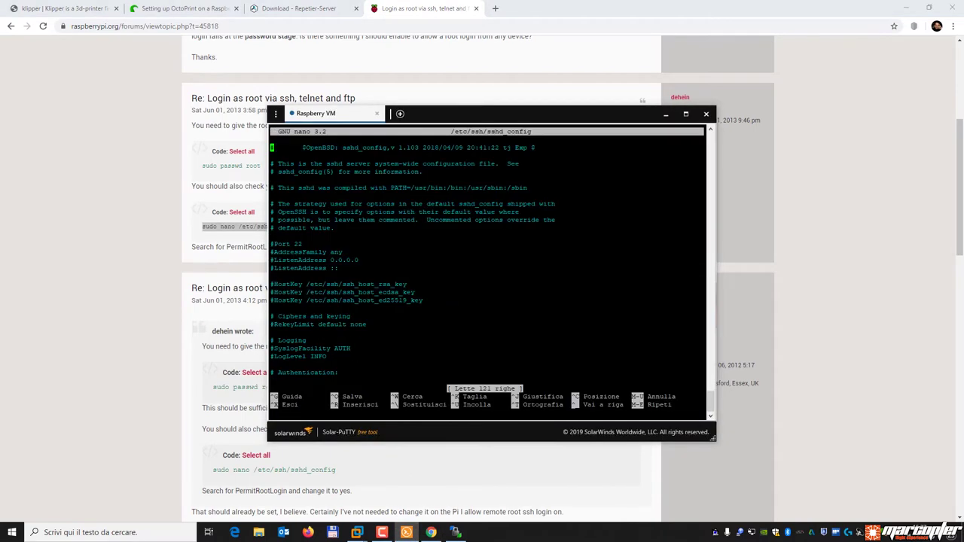
Uncomment PermitRootLogin, replace prohibit-password with Yes, and save sshd_config.
key("Down")
key("Down")
key("Down")
key("Down")
key("Down")
key("Down")
key("Down")
key("Down")
key("Down")
key("Down")
key("Down")
key("Down")
key("Down")
key("Down")
key("Down")
key("Down")
key("Down")
key("Down")
key("Down")
key("Down")
key("Down")
key("Down")
key("Down")
key("Down")
key("Down")
key("Down")
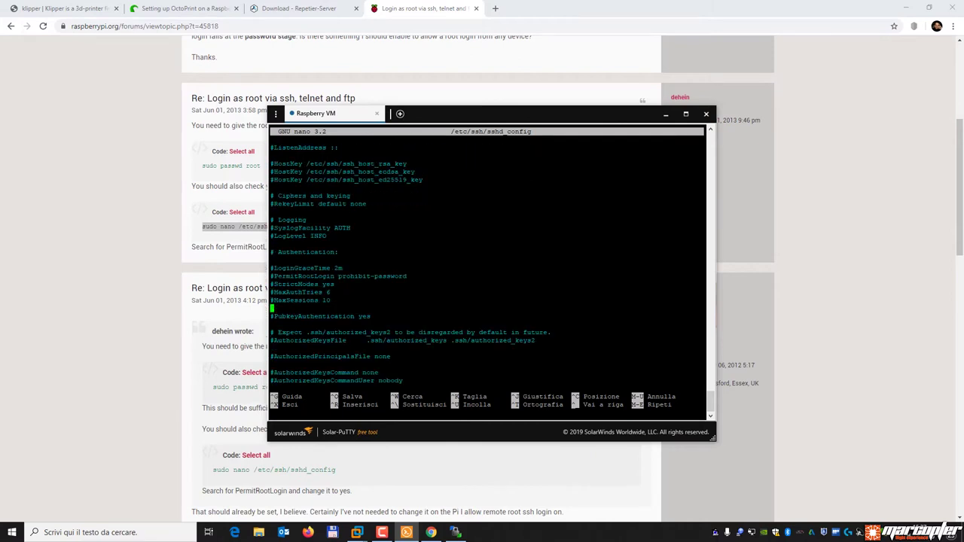
key("Up")
key("Up")
key("Up")
key("Up")
key("Up")
key("Right")
key("Right")
key("Right")
key("Right")
key("Right")
key("Right")
key("Right")
key("Right")
key("Right")
key("Right")
key("Right")
key("Right")
key("Right")
key("Right")
key("Right")
key("Right")
key("Right")
key("Right")
key("Right")
key("Right")
key("Right")
key("Left")
key("Left")
key("Left")
key("Left")
key("Left")
key("Left")
key("Left")
key("Left")
key("Left")
key("Left")
key("Left")
key("Left")
key("Left")
key("Left")
key("Left")
key("Left")
key("Left")
key("Left")
key("Left")
key("Left")
key("Delete")
key("Right")
key("Right")
key("Right")
key("Right")
key("Right")
key("Right")
key("Right")
key("Right")
key("Right")
key("Right")
key("Right")
key("Right")
key("Right")
key("Right")
key("Right")
key("Right")
key("Delete")
key("Delete")
key("Delete")
key("Delete")
key("Delete")
key("Delete")
key("Delete")
key("Delete")
key("Delete")
key("Delete")
key("Delete")
key("Delete")
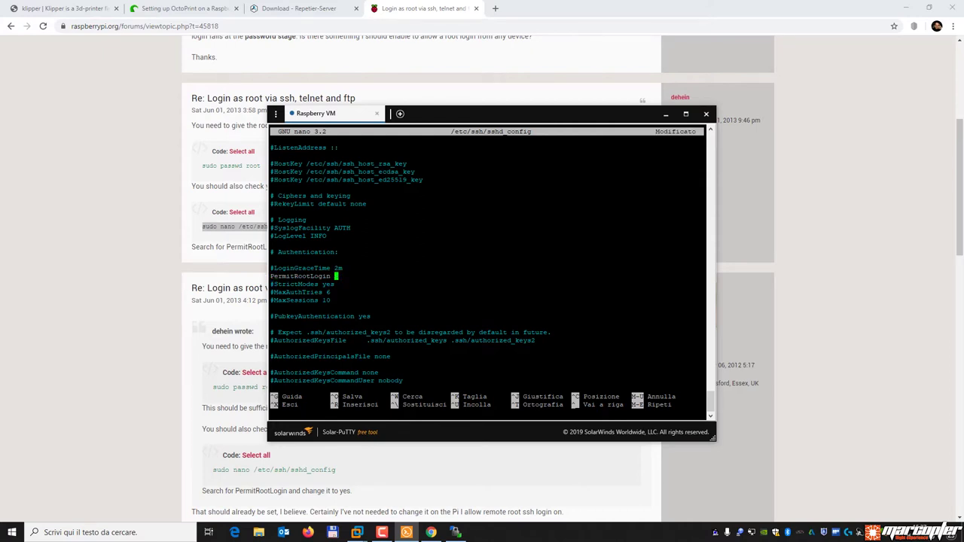
type("Yes")
key("ctrl+x")
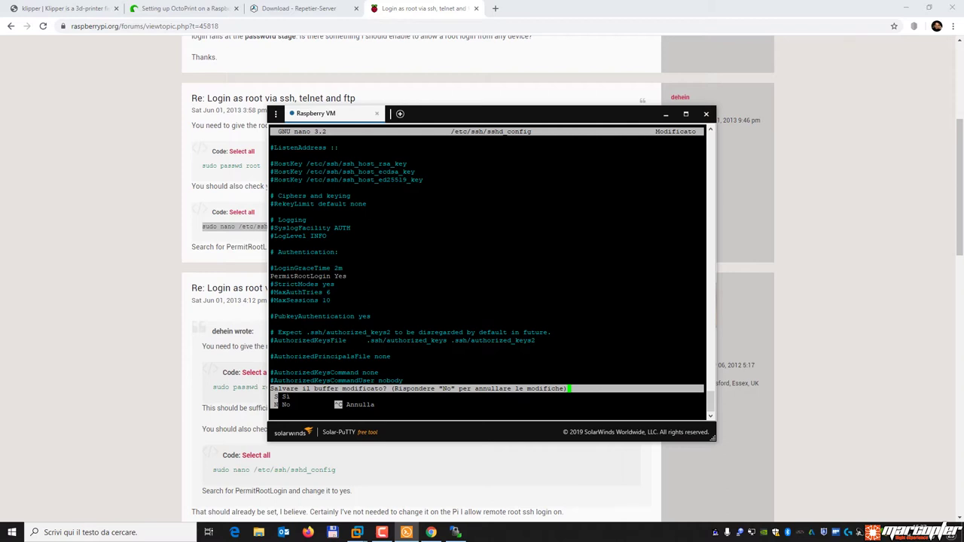
key("s")
key("Return")
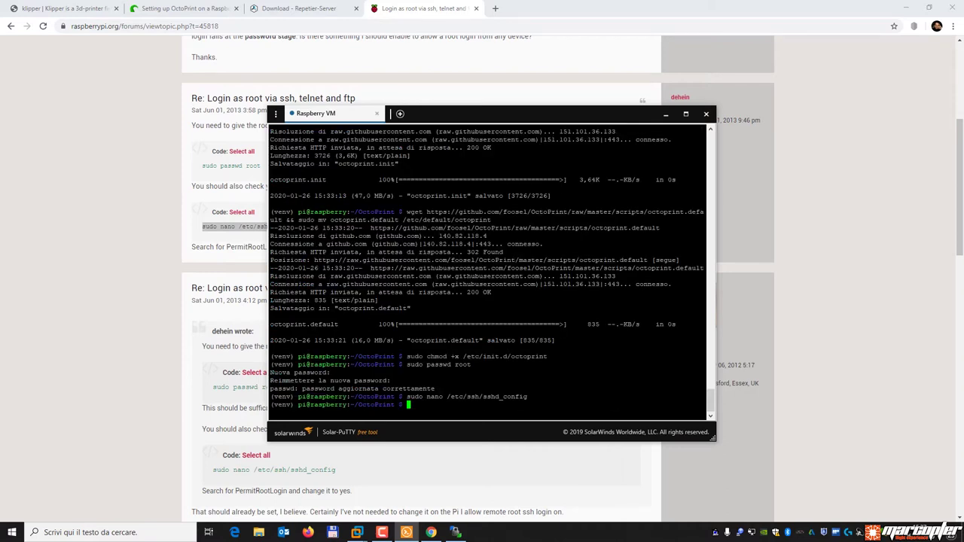
key("Up")
key("Up")
key("Up")
key("Up")
key("Up")
key("Up")
key("Up")
key("Up")
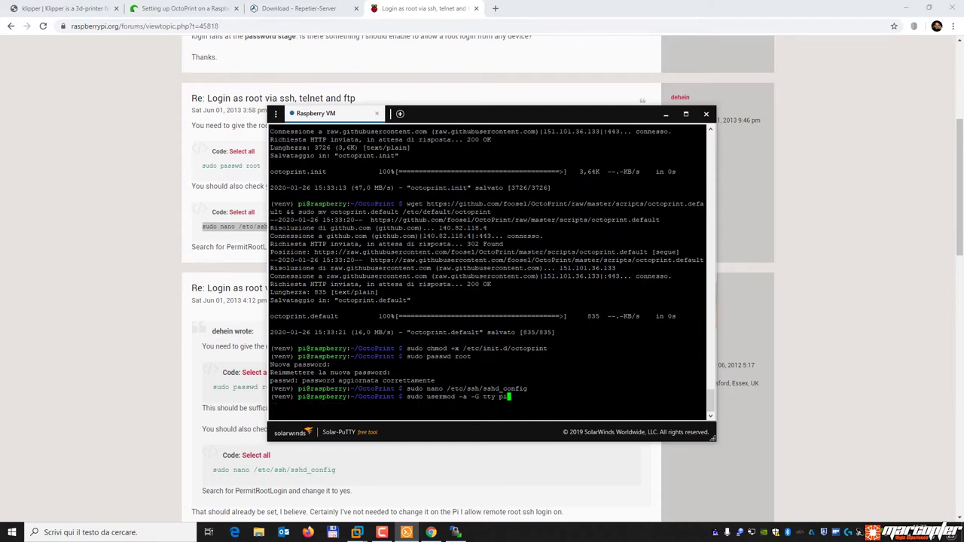
Reopen sshd_config, confirm PermitRootLogin is Yes, and exit nano without changes.
key("Down")
key("Down")
key("Down")
key("Down")
key("Down")
key("Down")
key("Return")
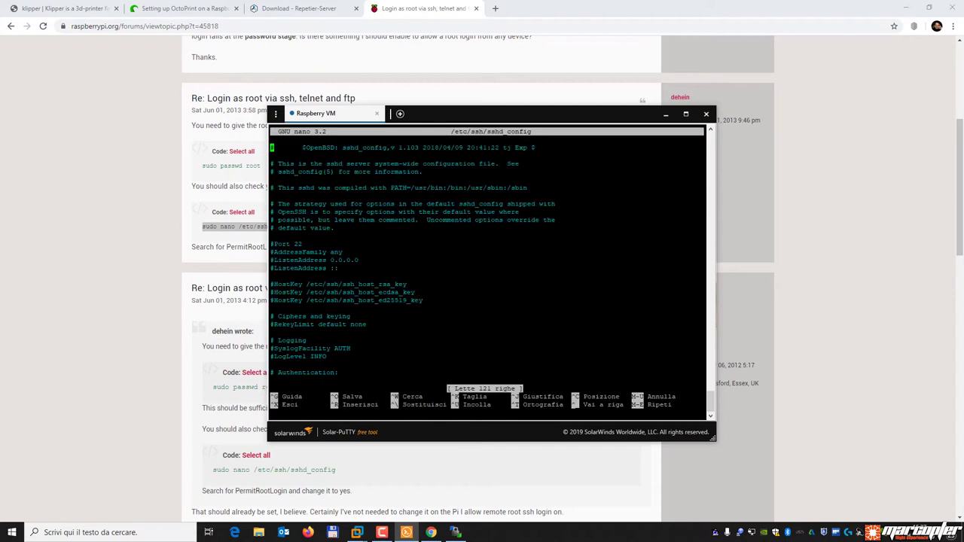
key("Down")
key("Down")
key("Down")
key("Down")
key("Down")
key("Down")
key("Down")
key("Down")
key("Down")
key("Down")
key("Down")
key("Down")
key("Down")
key("Down")
key("Down")
key("Down")
key("Down")
key("Down")
key("Down")
key("Down")
key("Down")
key("Down")
key("Down")
key("Down")
key("Down")
key("Up")
key("Up")
key("Right")
key("Right")
key("Right")
key("Right")
key("Right")
key("Right")
key("Right")
key("Right")
key("Right")
key("Right")
key("Right")
key("Right")
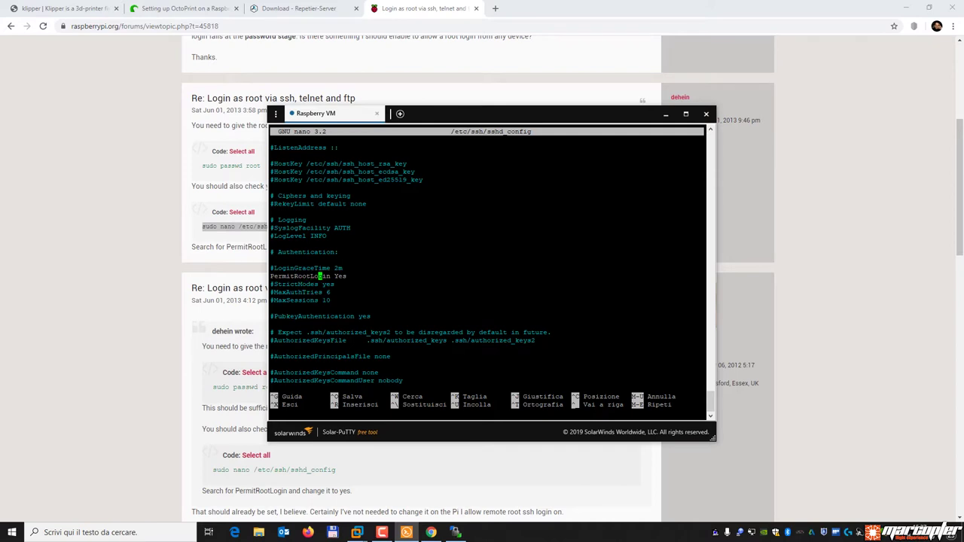
key("ctrl+x")
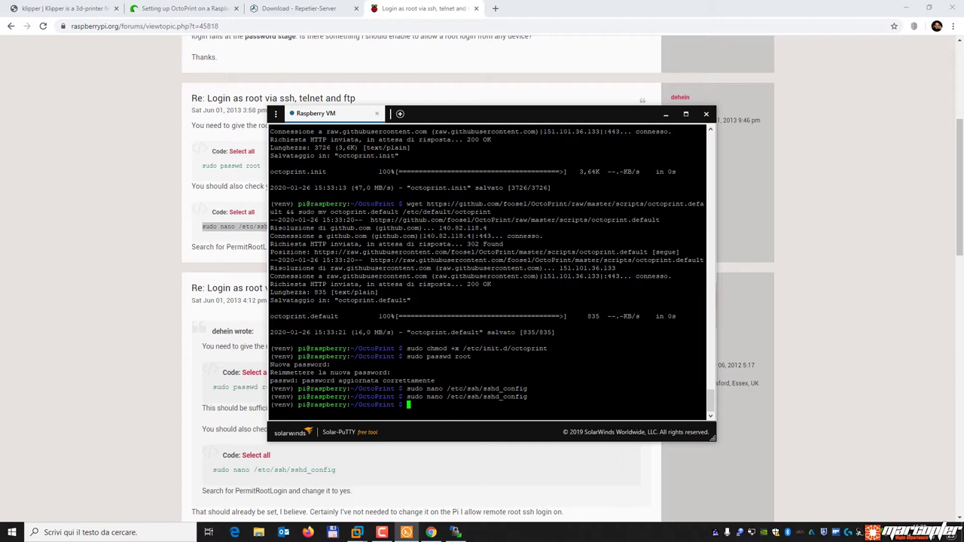
Reboot the Raspberry VM with sudo reboot and dismiss its SSH default-password warning.
type("sudo reboot")
key("Return")
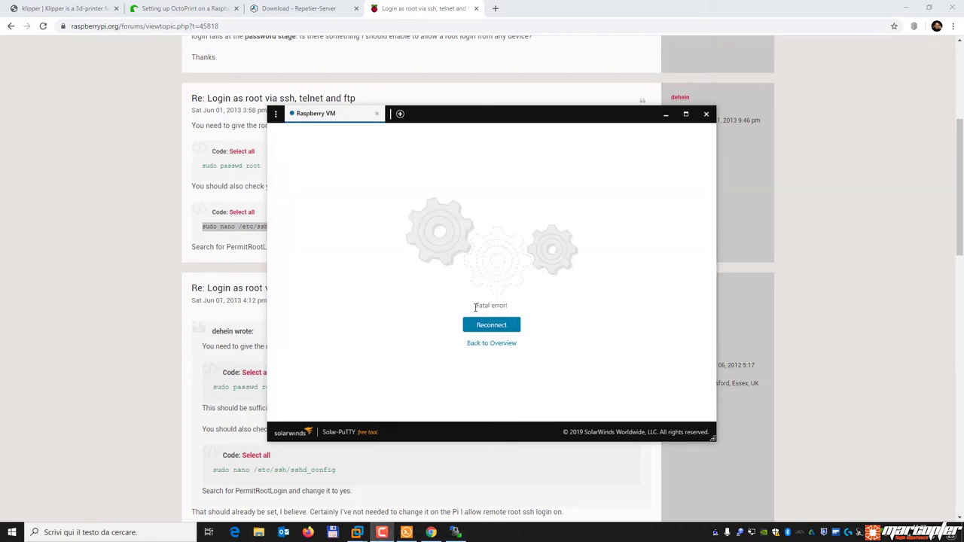
mouse_move(356, 532)
left_click(409, 493)
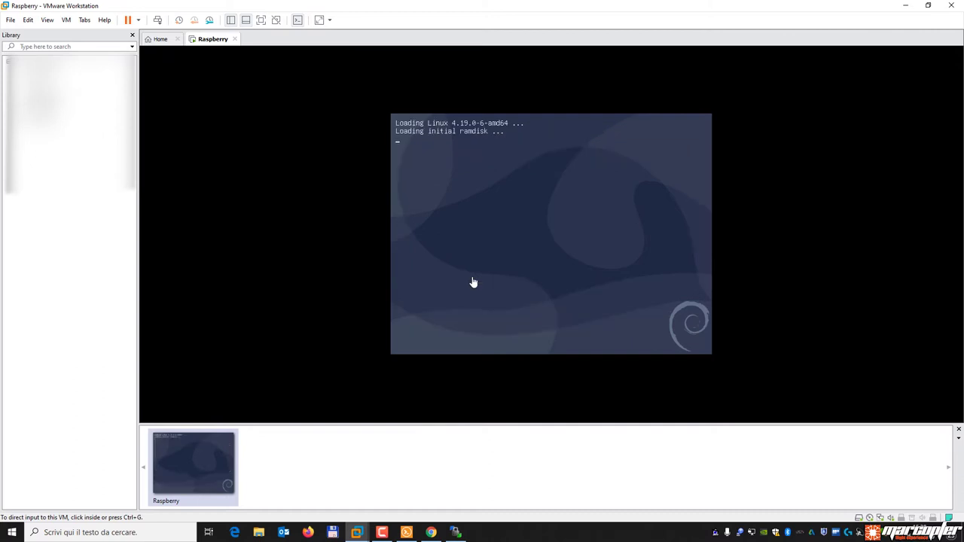
left_click(473, 282)
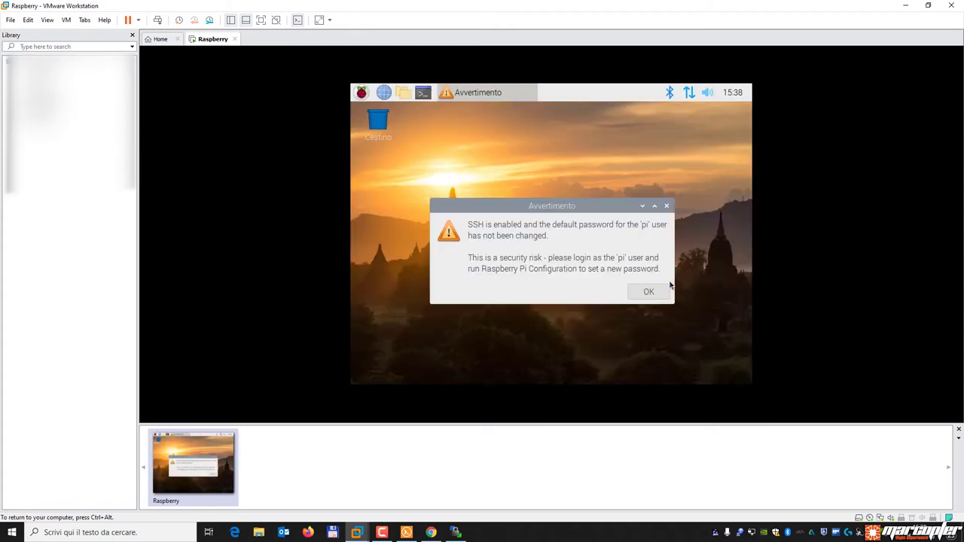
left_click(648, 294)
Reconnect the Solar-PuTTY session and bring up WinSCP's Raspberry VM login.
left_click(407, 533)
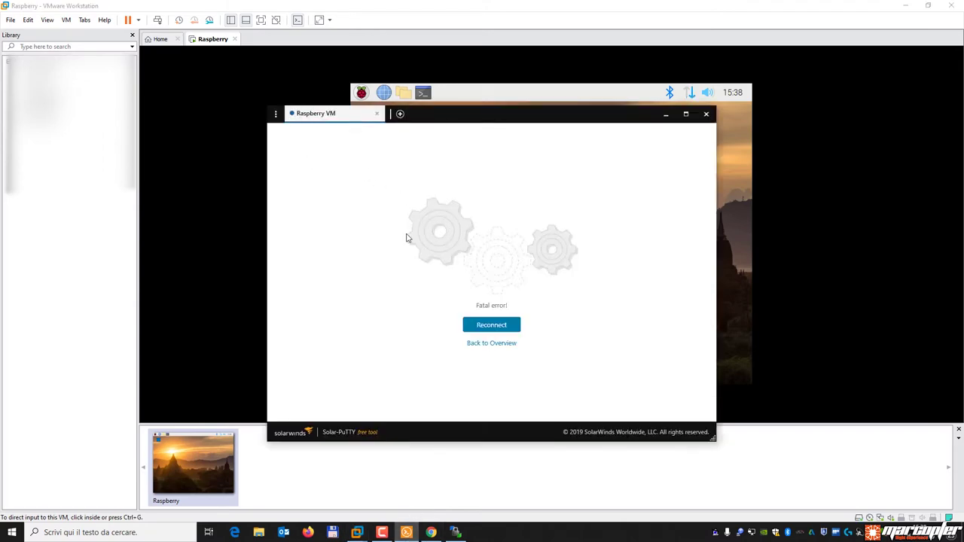
left_click(495, 327)
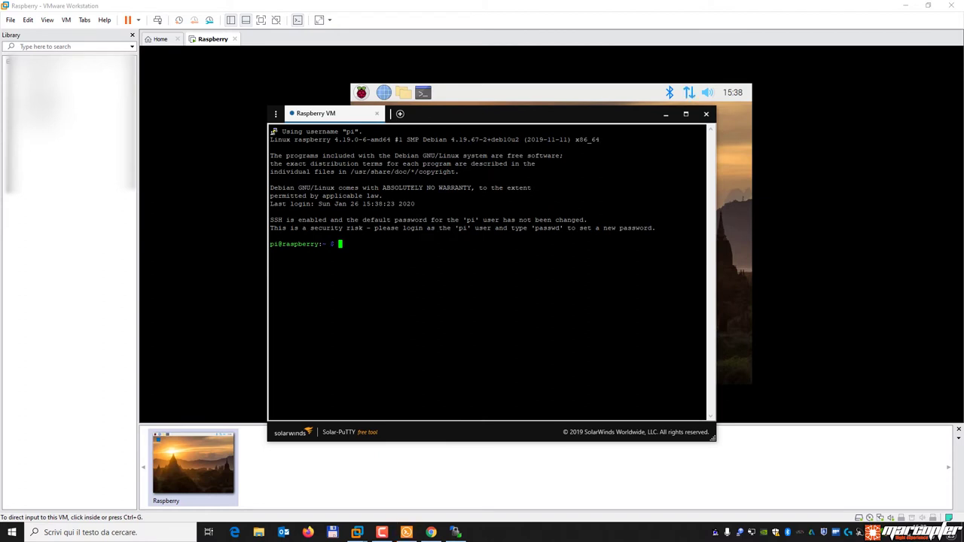
left_click(455, 533)
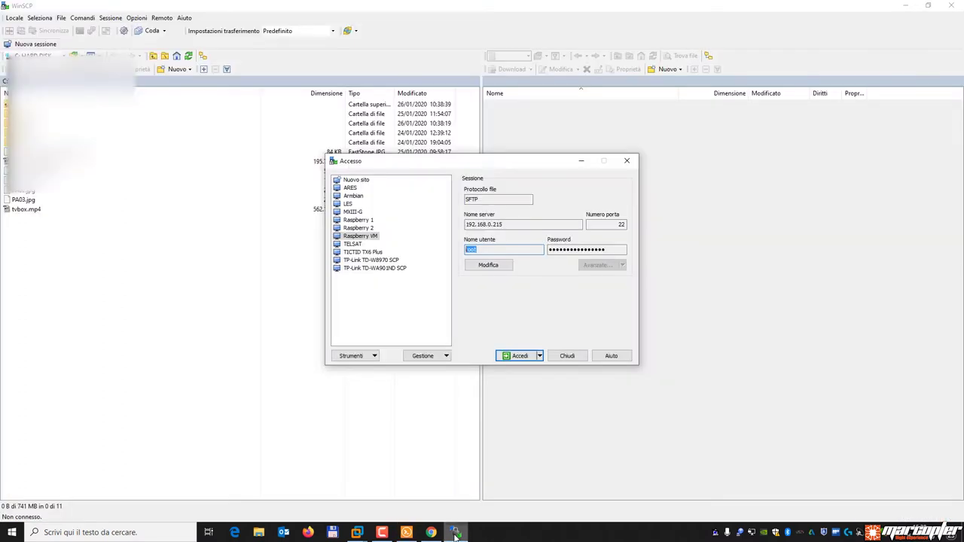
Log in to the saved Raspberry VM connection in WinSCP and browse to /home/pi.
left_click(361, 238)
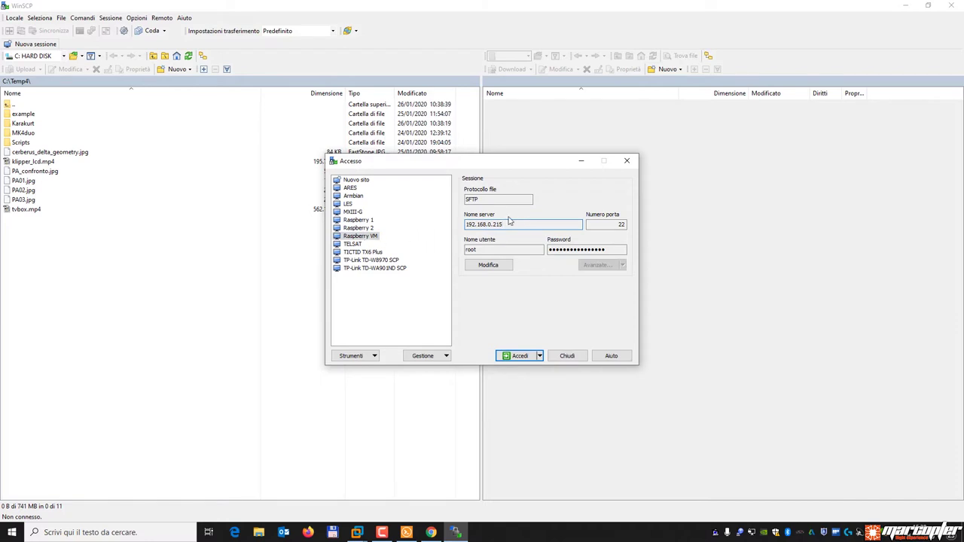
left_click(517, 359)
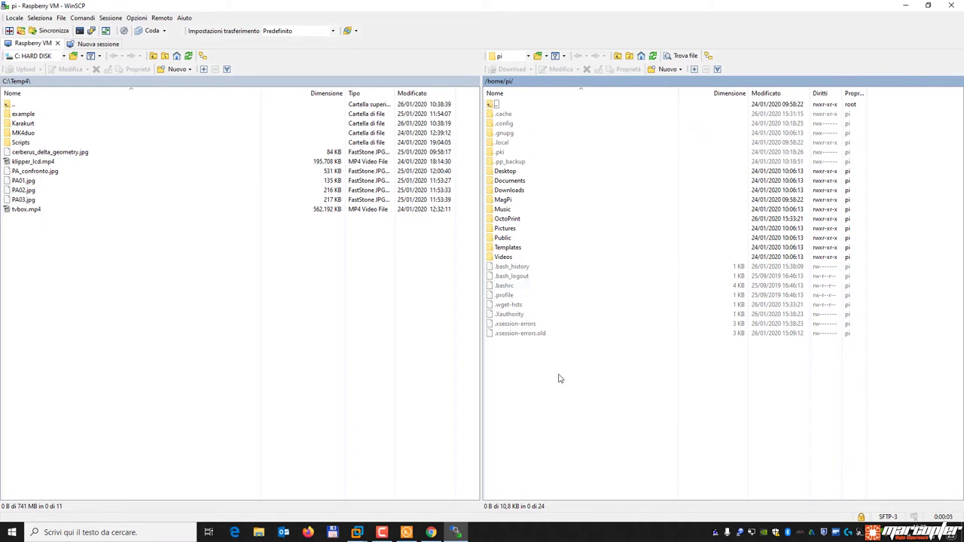
key("ctrl+alt+h")
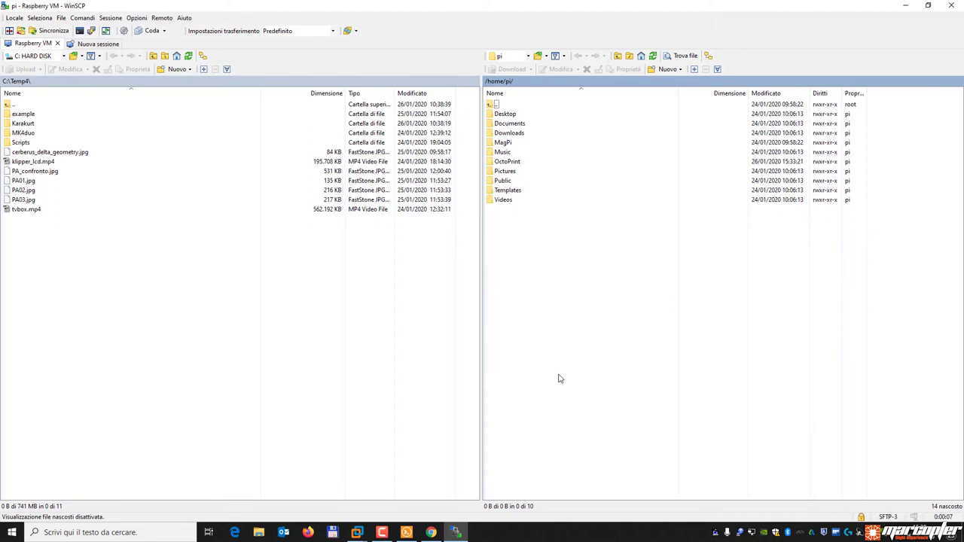
key("ctrl+alt+h")
key("ctrl+alt+h")
key("ctrl+alt+h")
key("ctrl+alt+h")
key("ctrl+alt+h")
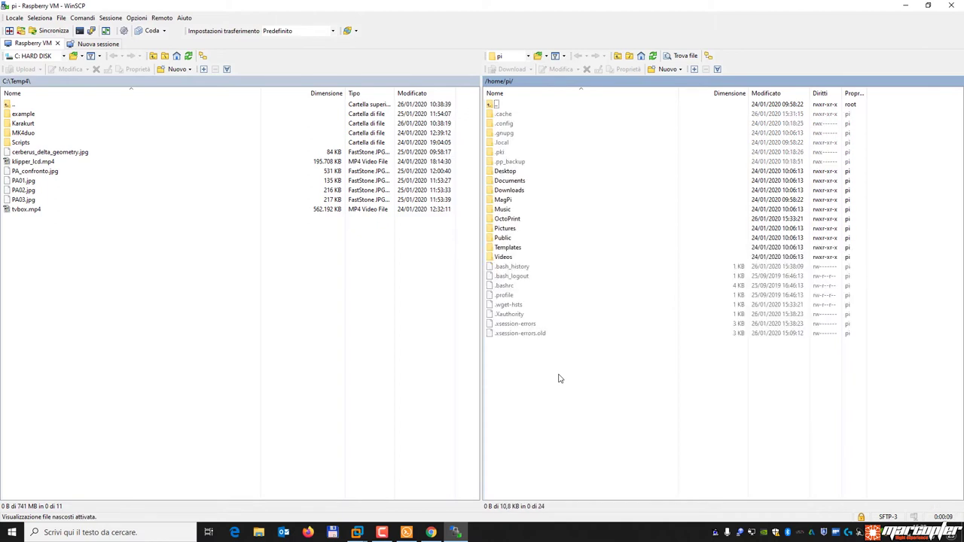
key("ctrl+alt+h")
key("ctrl+alt+h")
key("ctrl+alt+h")
key("ctrl+alt+h")
key("ctrl+alt+h")
key("ctrl+alt+h")
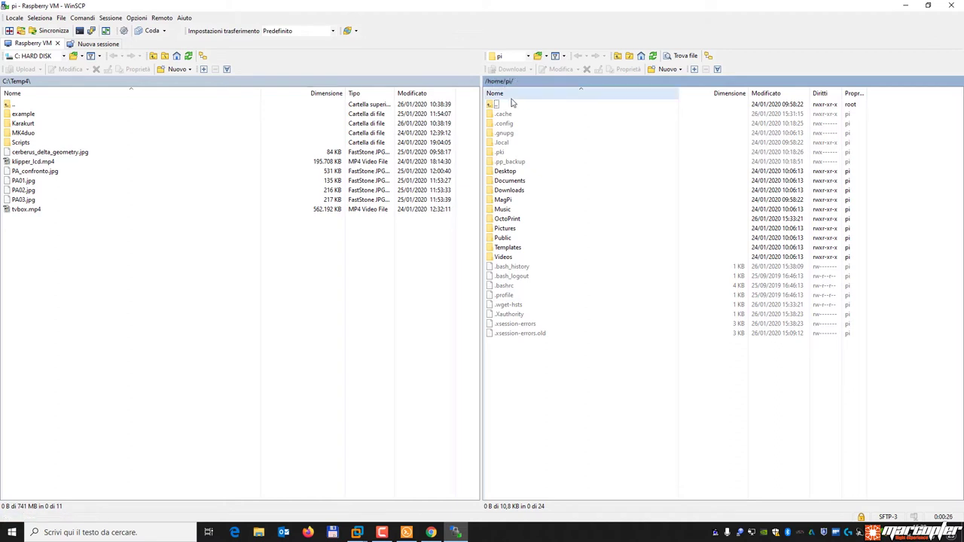
double_click(510, 106)
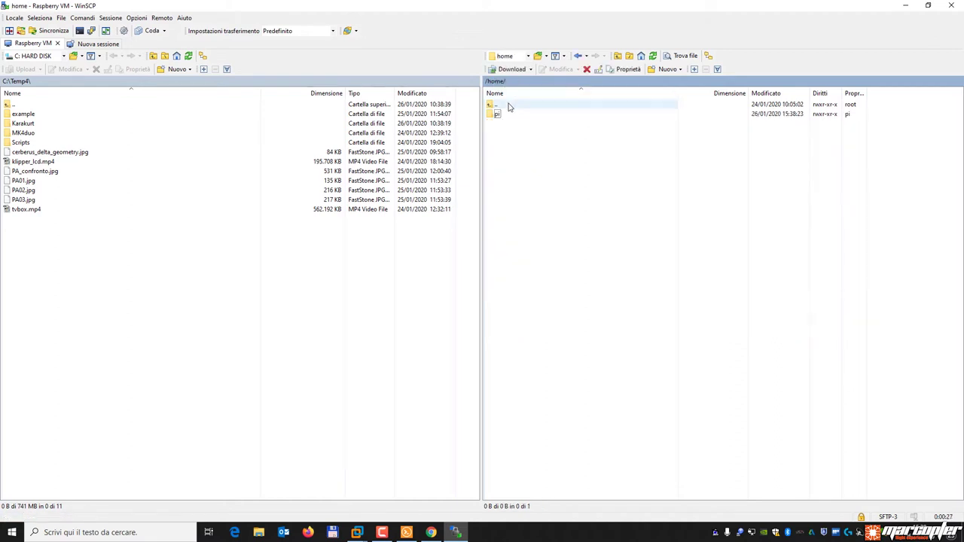
double_click(509, 106)
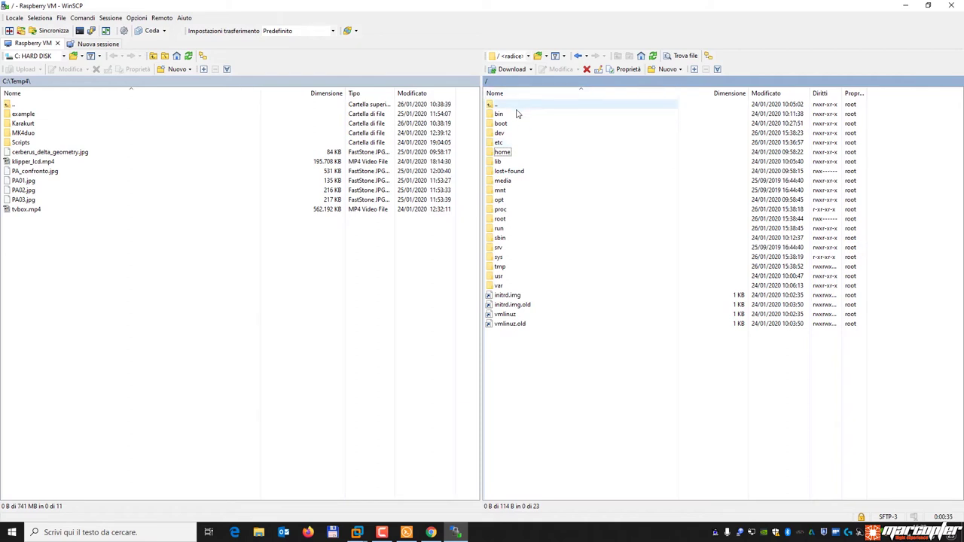
double_click(510, 153)
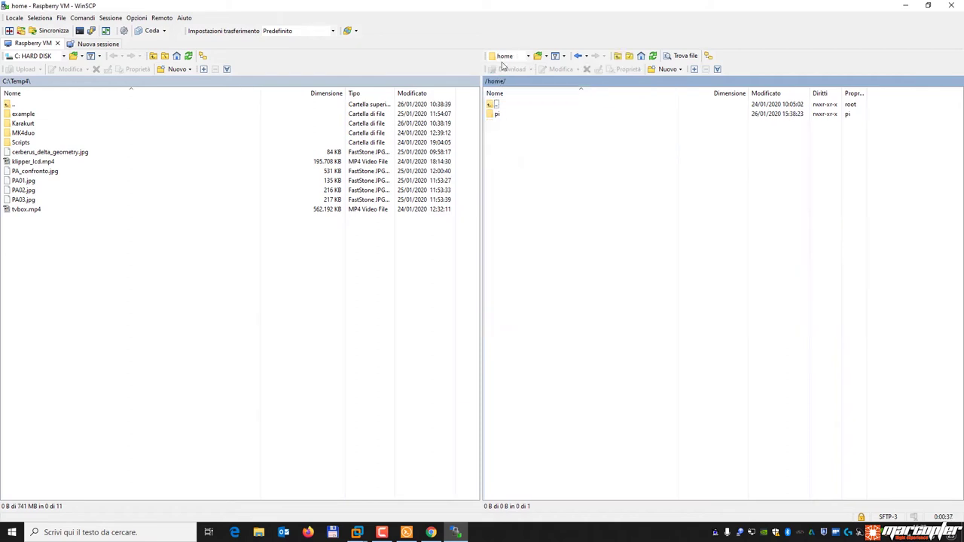
double_click(511, 117)
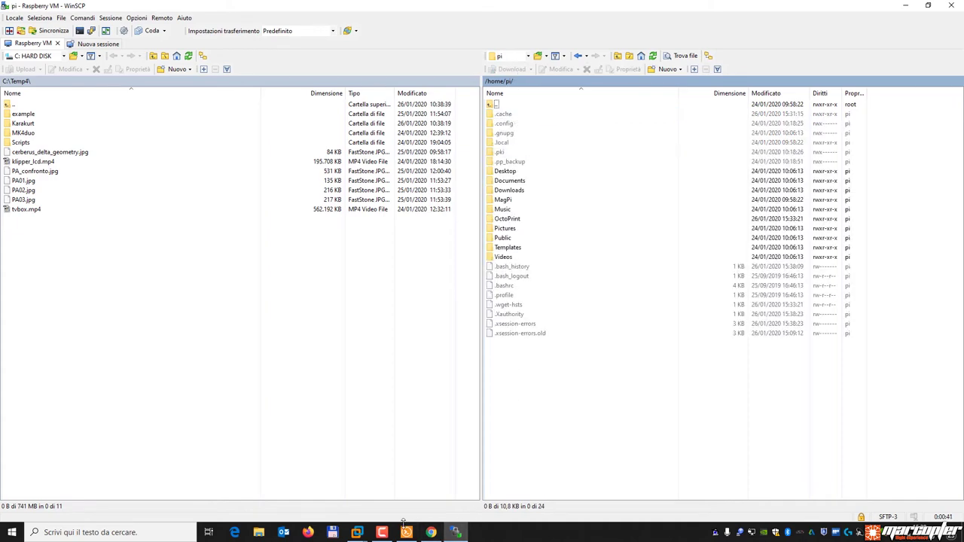
In Chrome's OctoPrint guide tab, select the DAEMON path line.
left_click(431, 532)
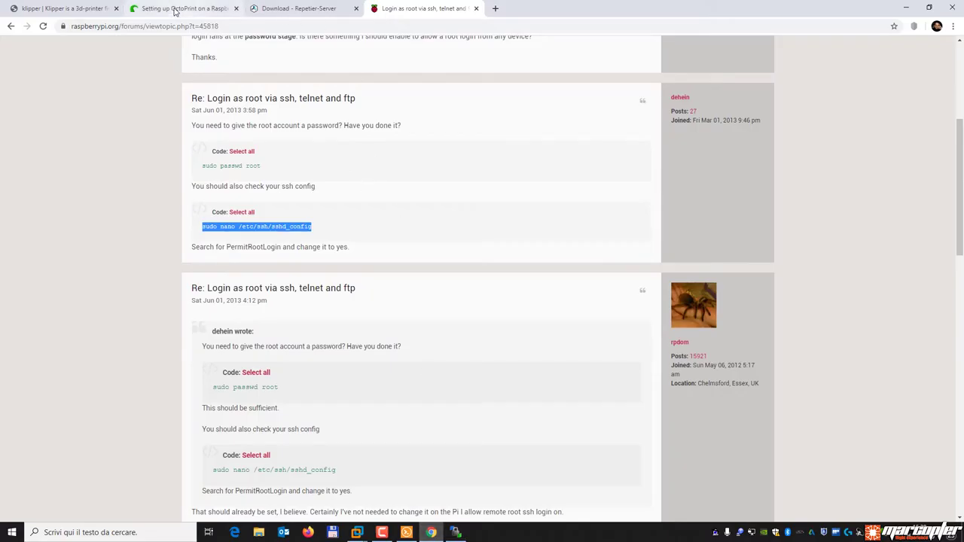
left_click(175, 9)
left_click_drag(231, 404, 430, 405)
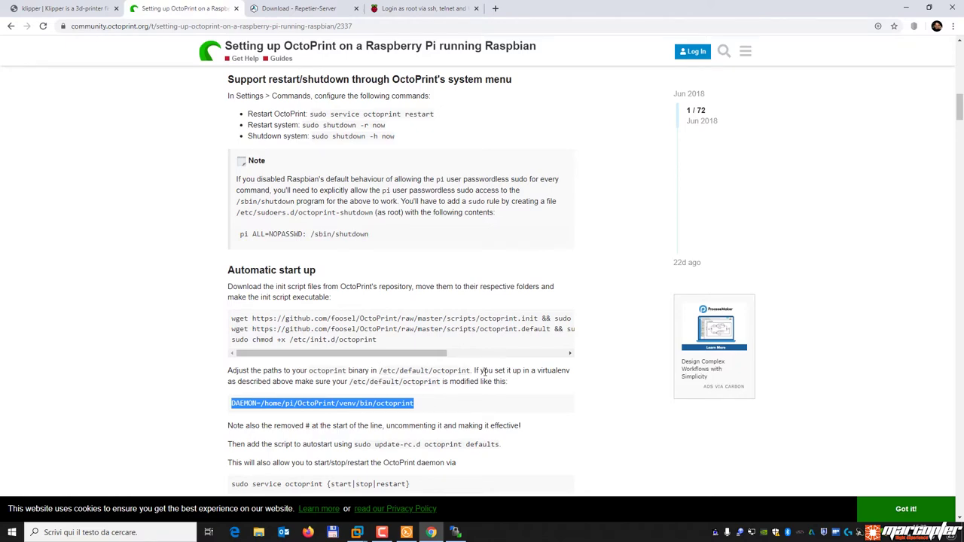
Go up to the root, then through etc and default, and open the octoprint file in WinSCP's editor.
double_click(550, 104)
double_click(551, 105)
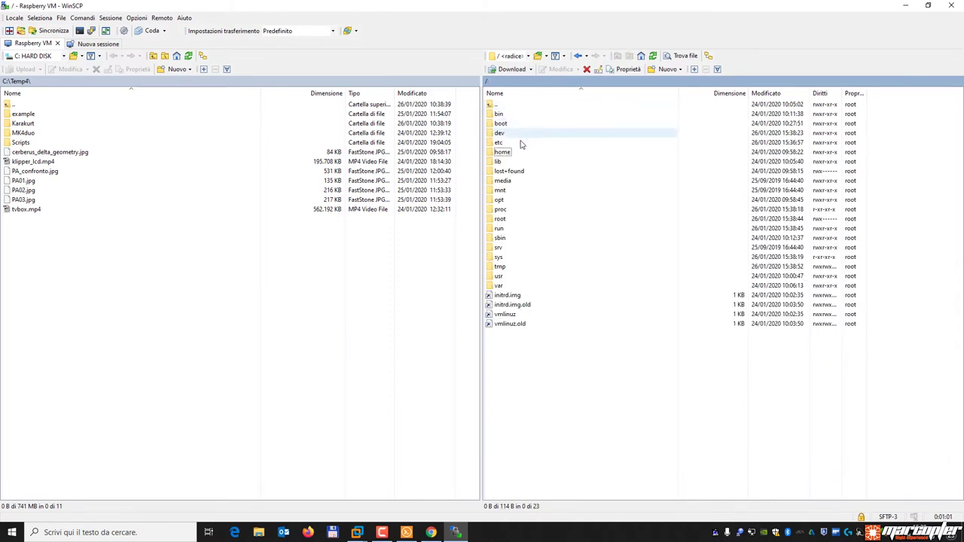
double_click(517, 142)
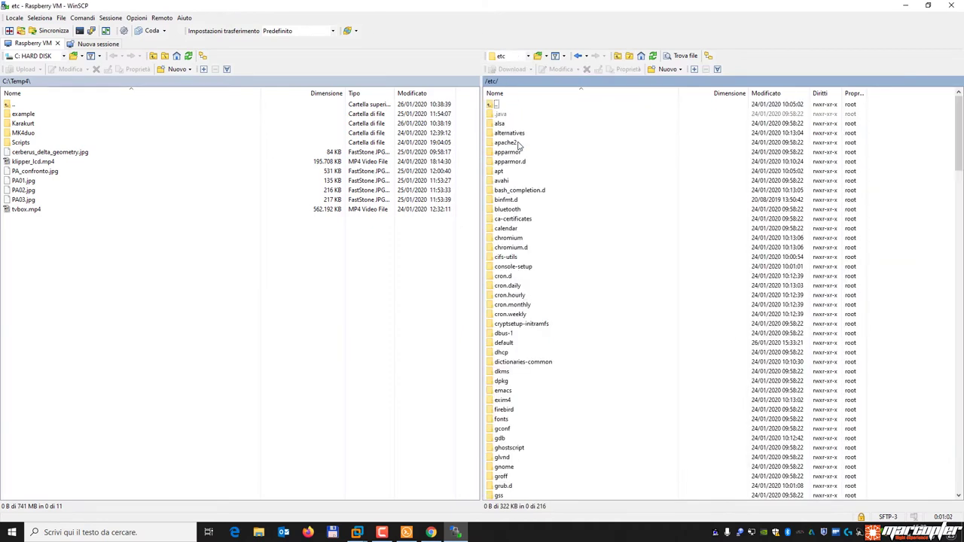
double_click(516, 344)
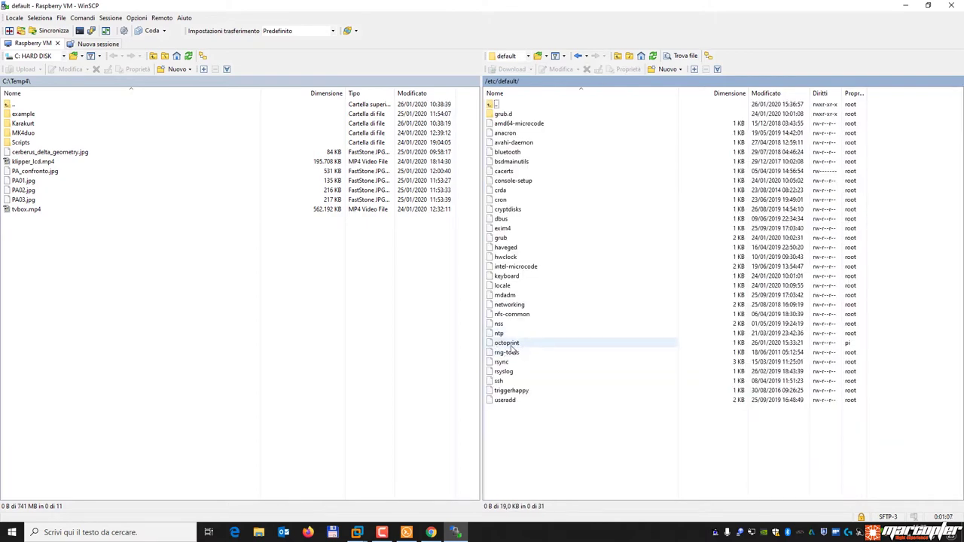
double_click(512, 346)
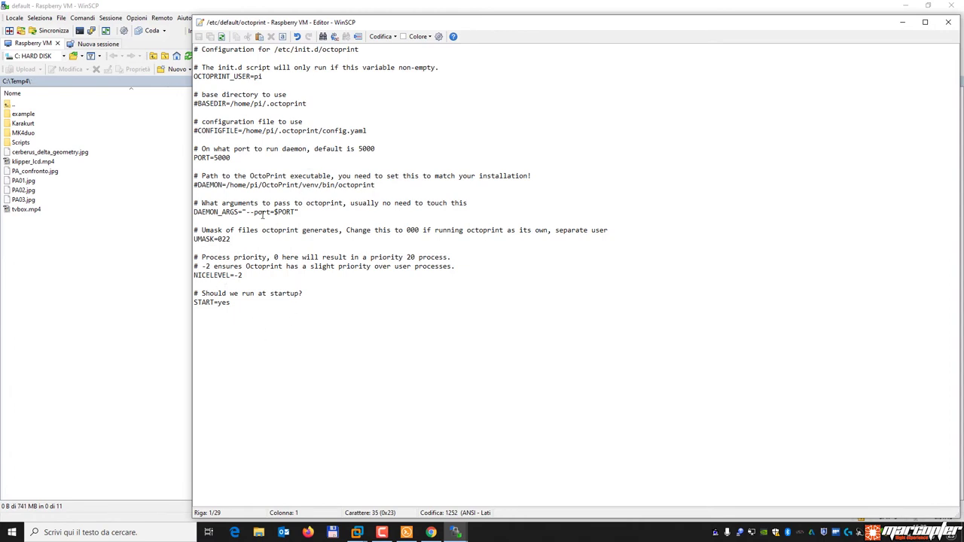
Uncomment the DAEMON=/home/pi/OctoPrint/venv/bin/octoprint line, comparing it against the setup guide.
left_click(198, 185)
key("BackSpace")
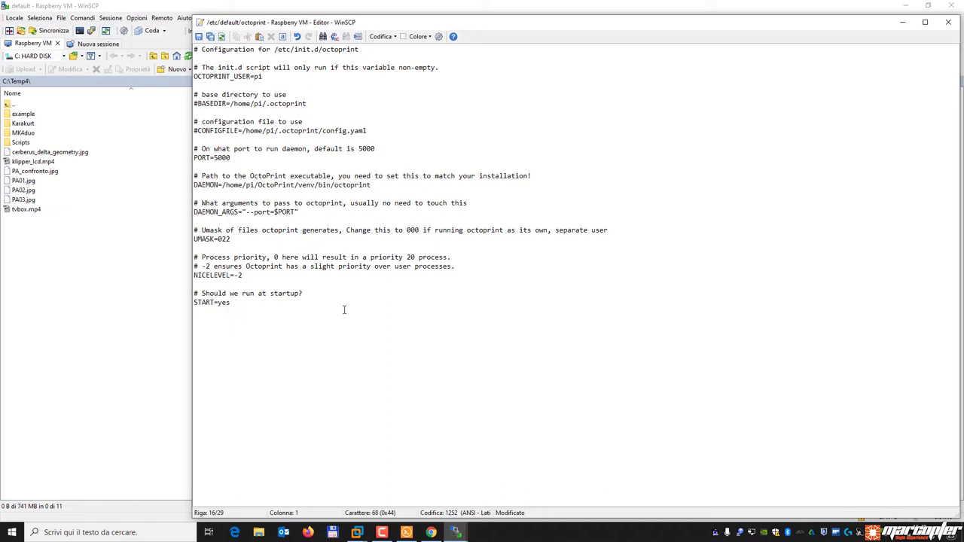
left_click_drag(373, 185, 222, 185)
triple_click(208, 188)
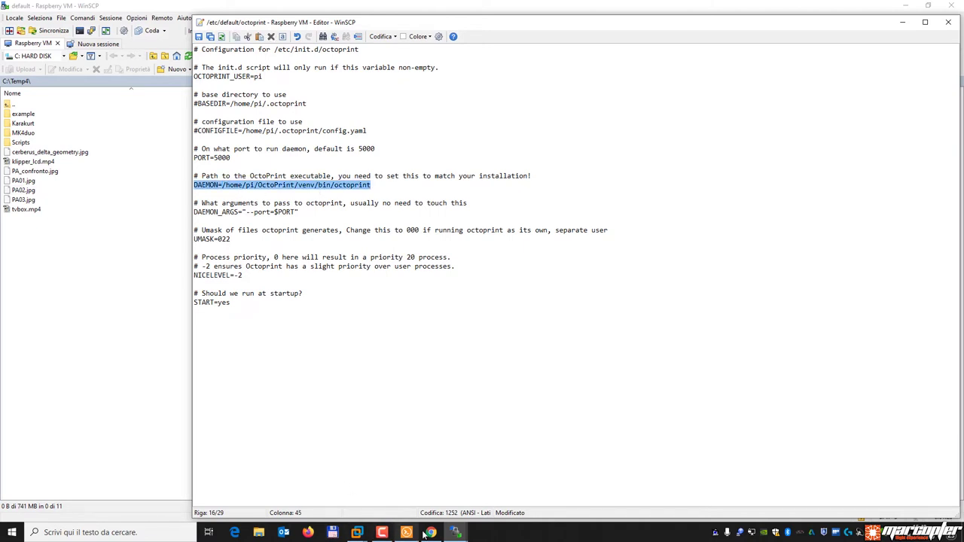
left_click(429, 533)
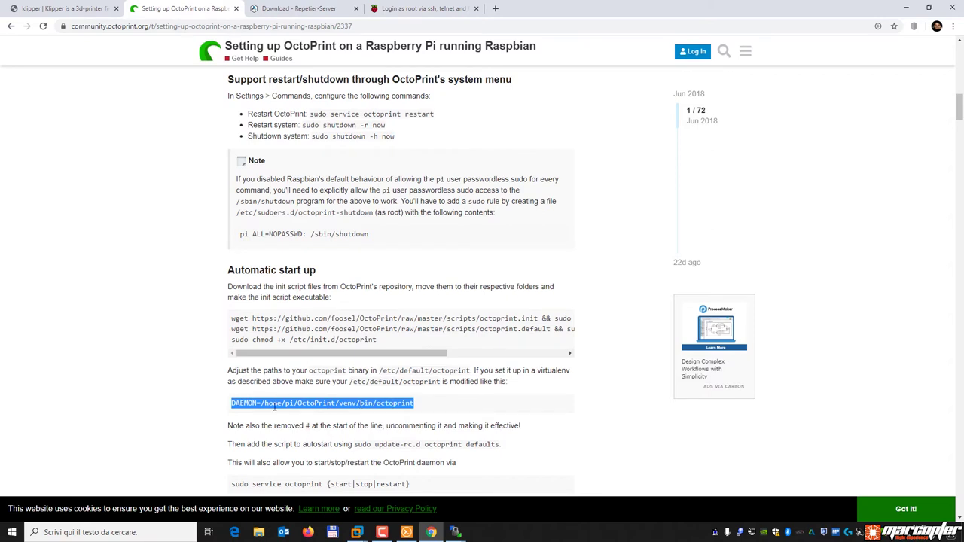
left_click(407, 529)
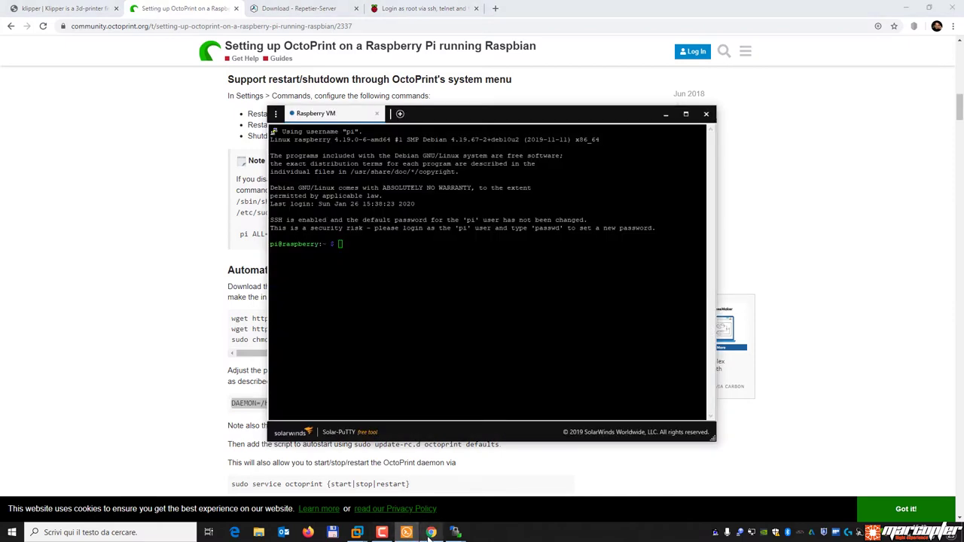
mouse_move(463, 532)
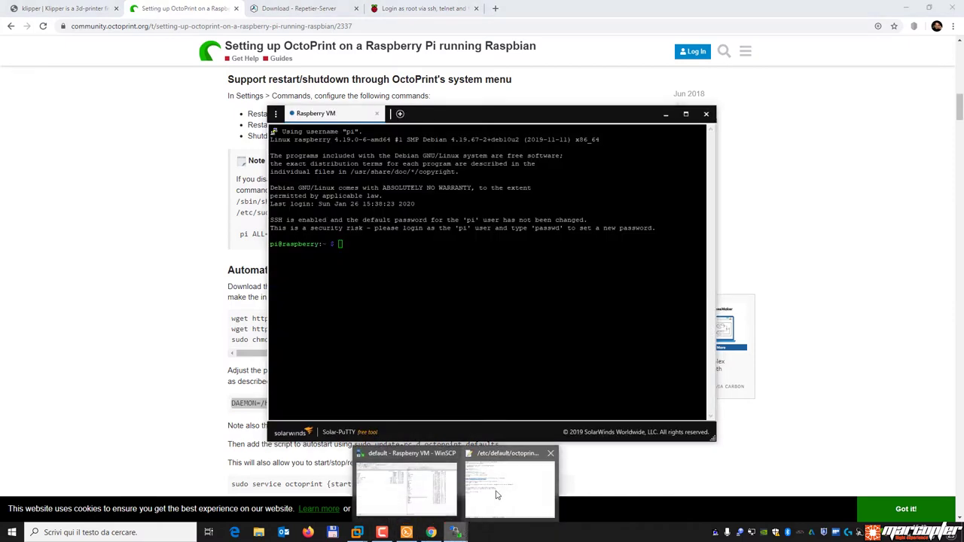
left_click(510, 488)
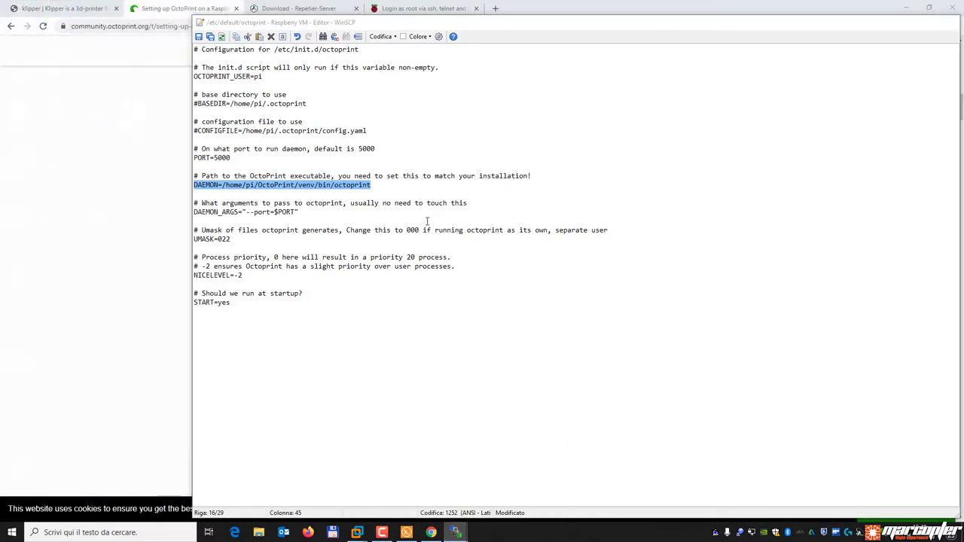
Save /etc/default/octoprint, close the editor and reopen the file to check it.
left_click(199, 37)
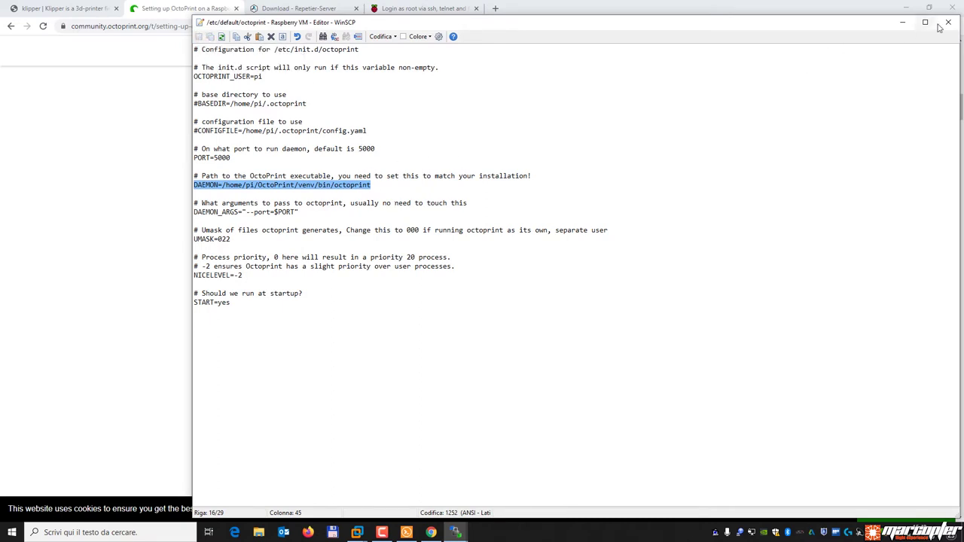
left_click(948, 22)
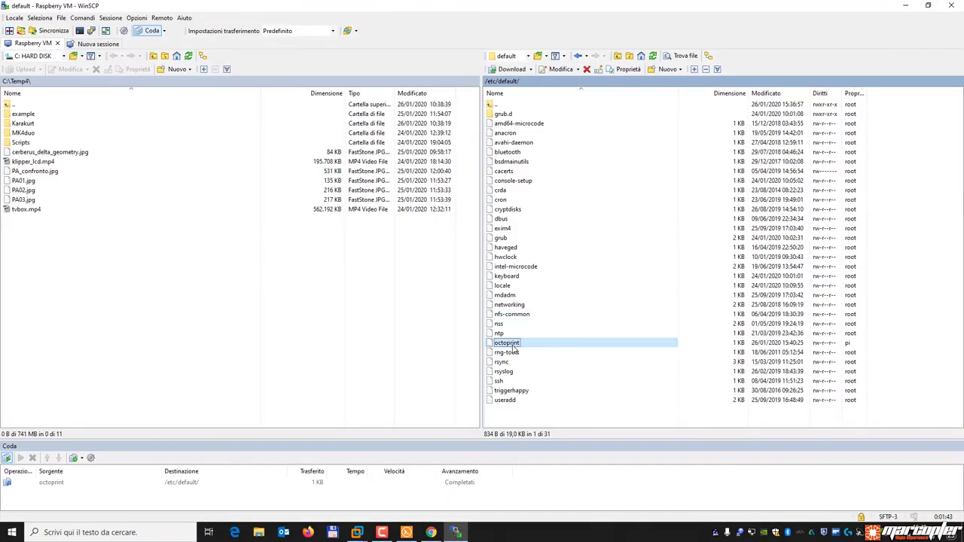
double_click(513, 346)
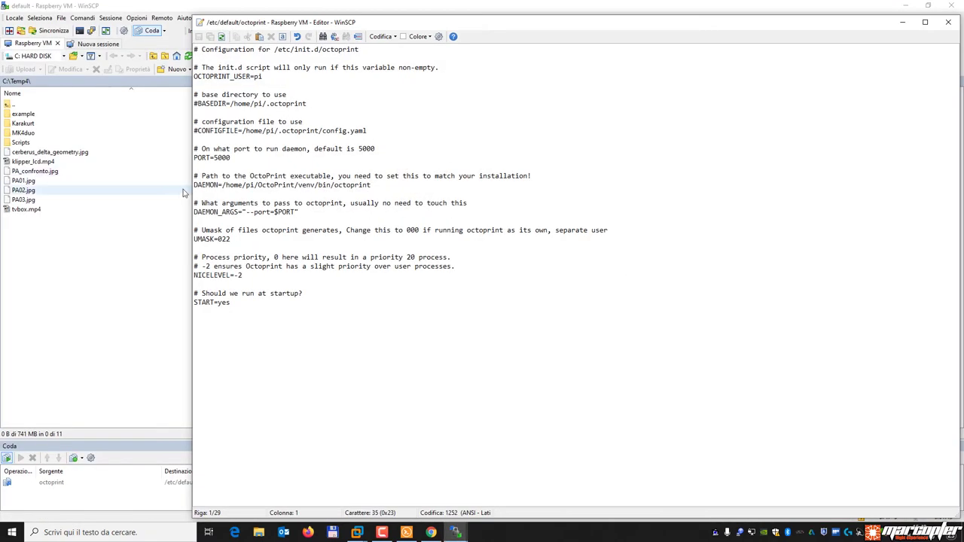
Close the file editor and run sudo reboot in the Pi's Solar-PuTTY session.
left_click(948, 22)
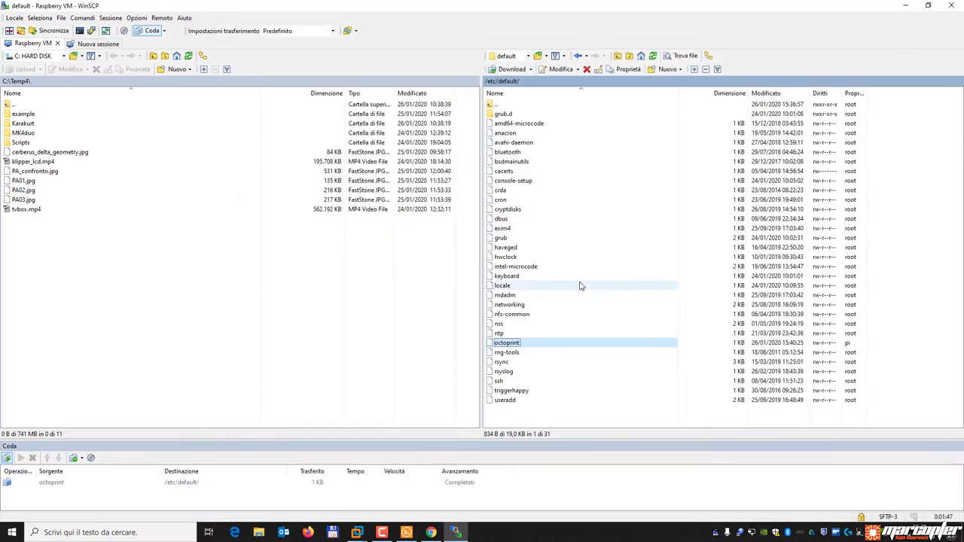
left_click(406, 533)
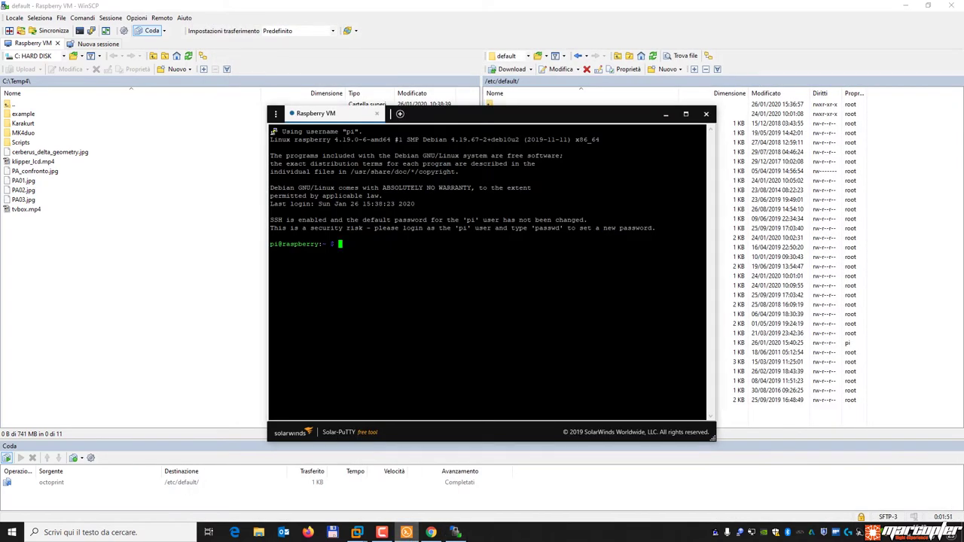
type("sudo reboot")
key("Return")
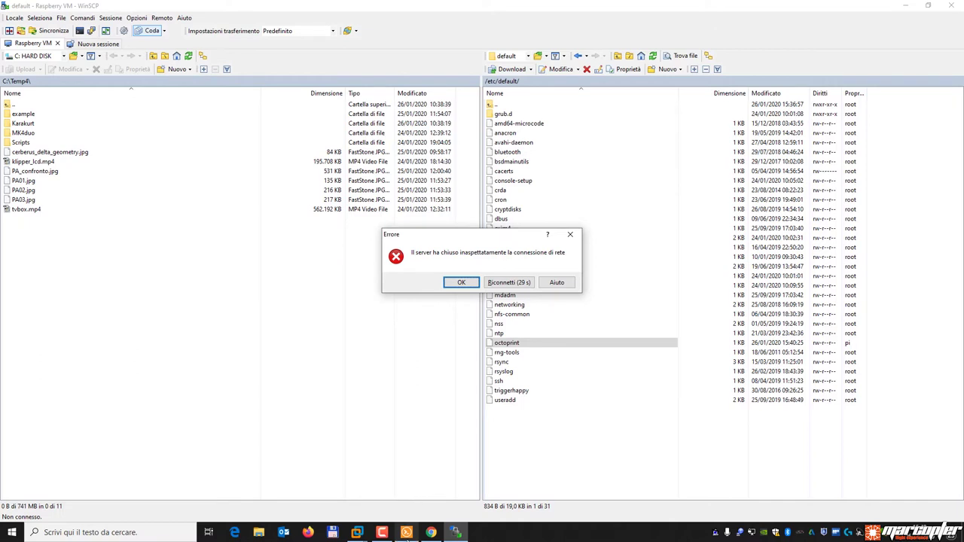
Once the VM is back up, reconnect WinSCP and the Solar-PuTTY session to the Pi.
left_click(358, 533)
left_click(427, 469)
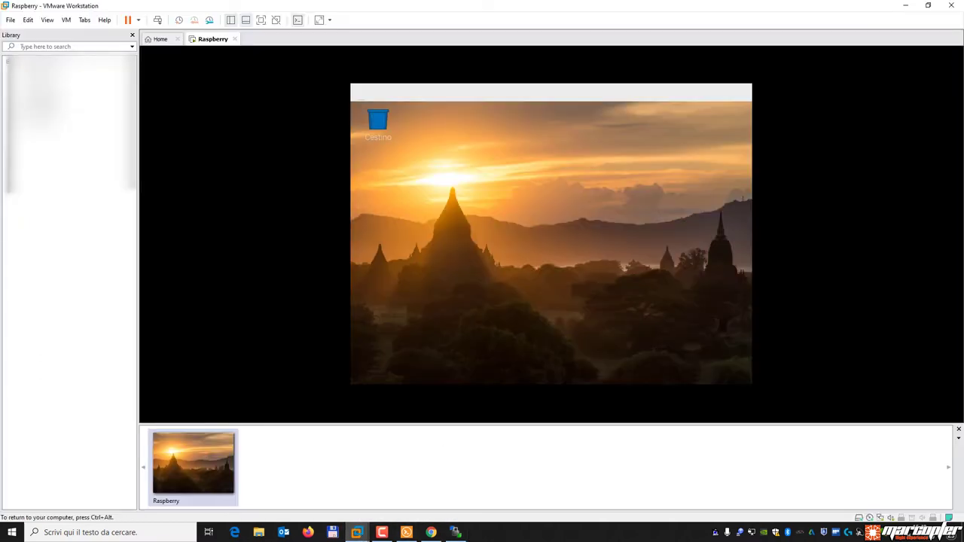
left_click(649, 292)
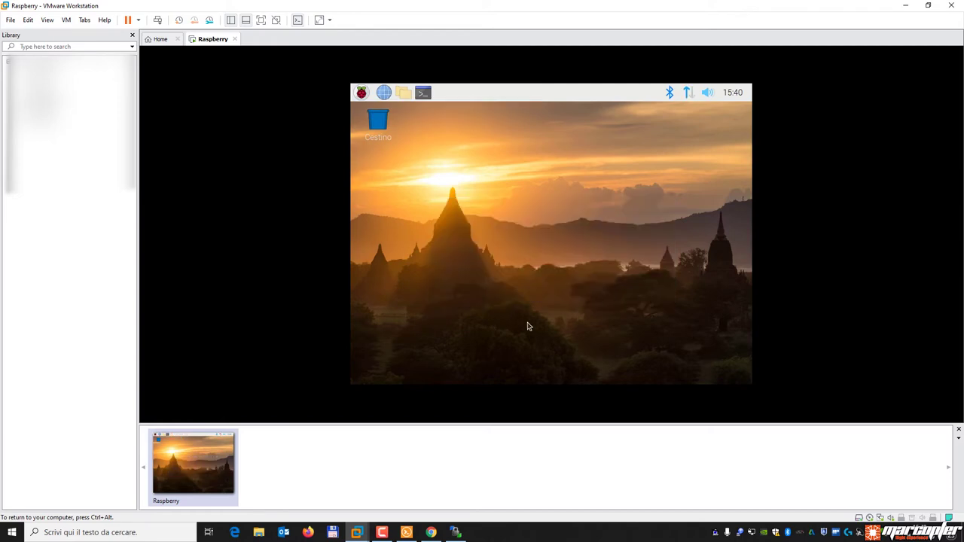
left_click(458, 533)
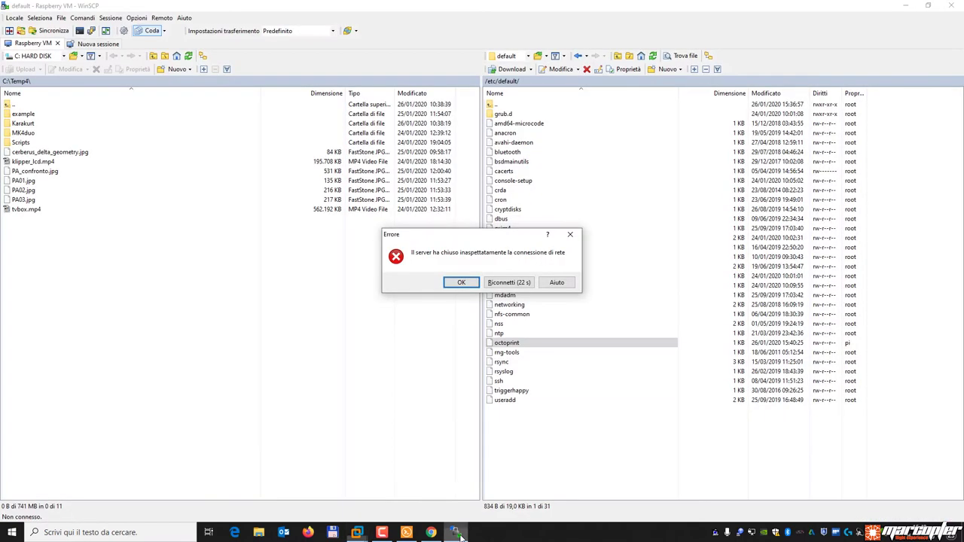
left_click(520, 284)
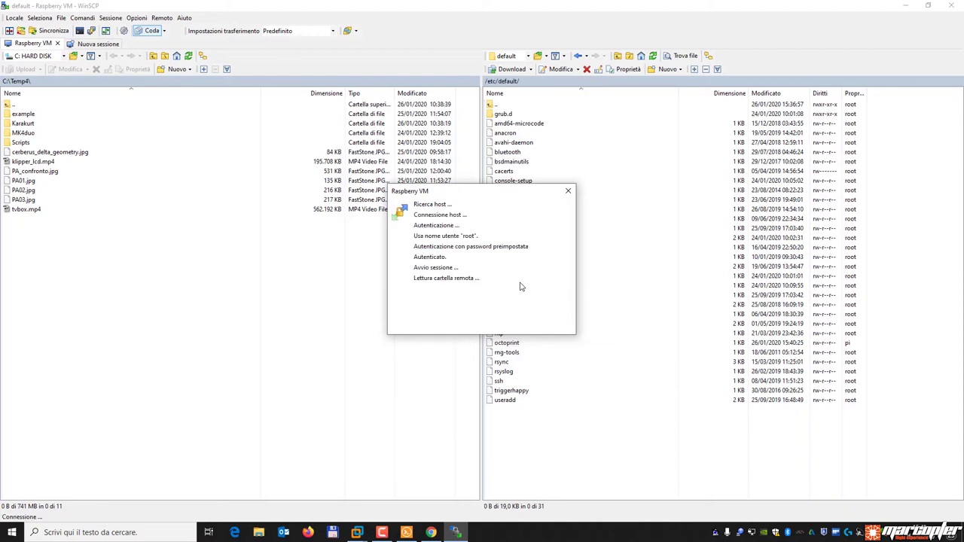
left_click(407, 532)
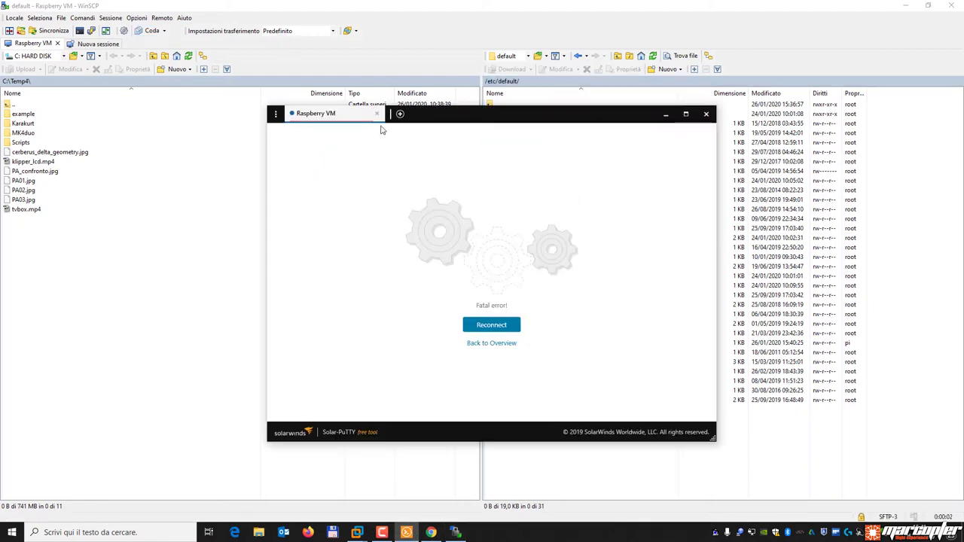
left_click(495, 326)
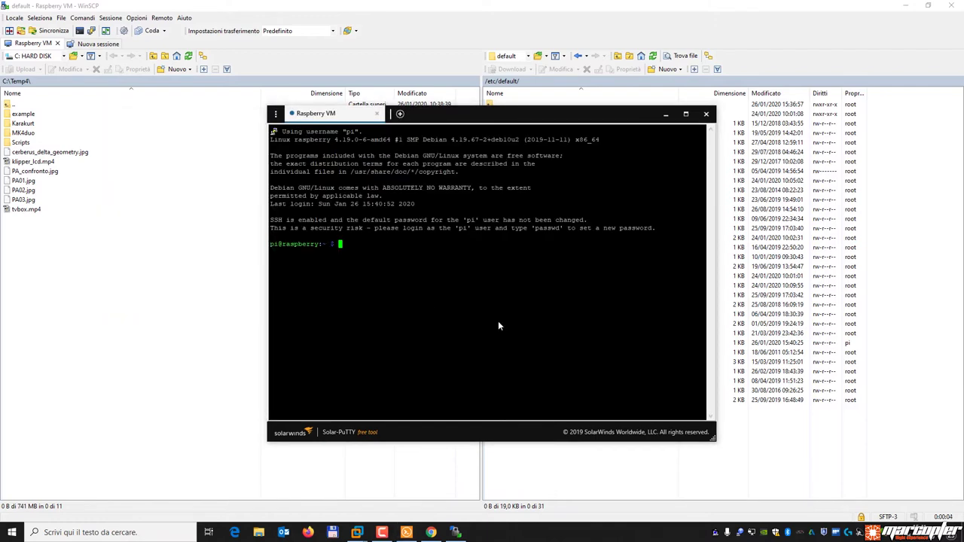
left_click(431, 533)
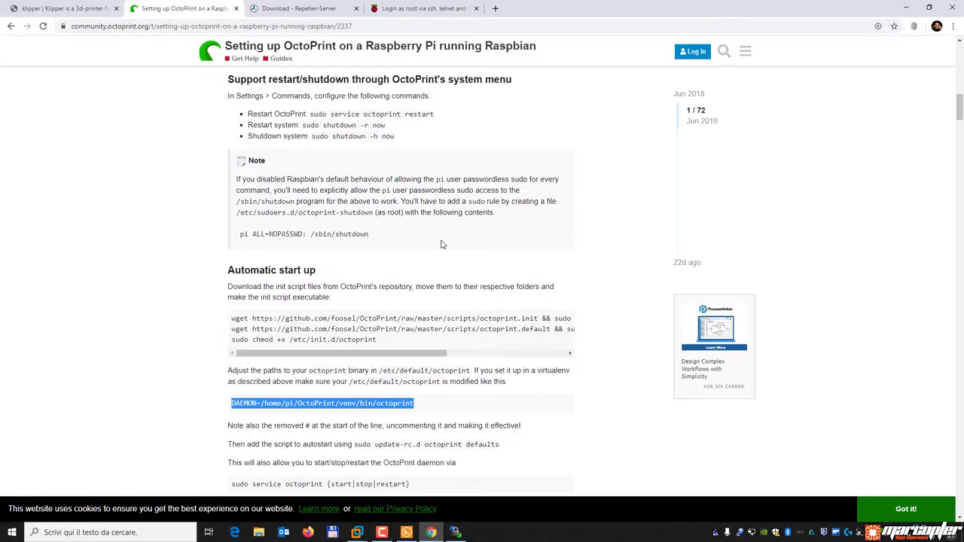
Copy 'sudo update-rc.d octoprint defaults' from the guide and run it in Solar-PuTTY.
scroll(443, 245, "down", 2)
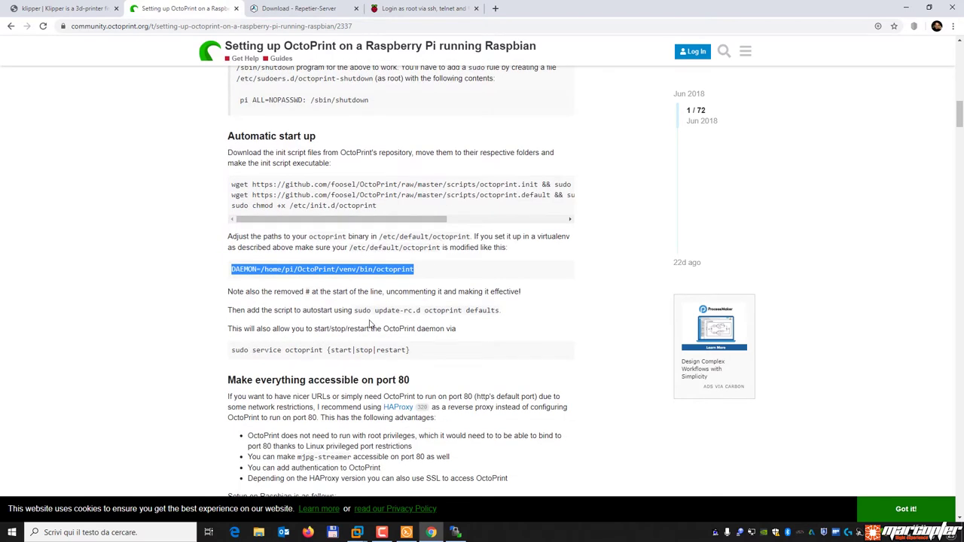
left_click_drag(232, 350, 323, 350)
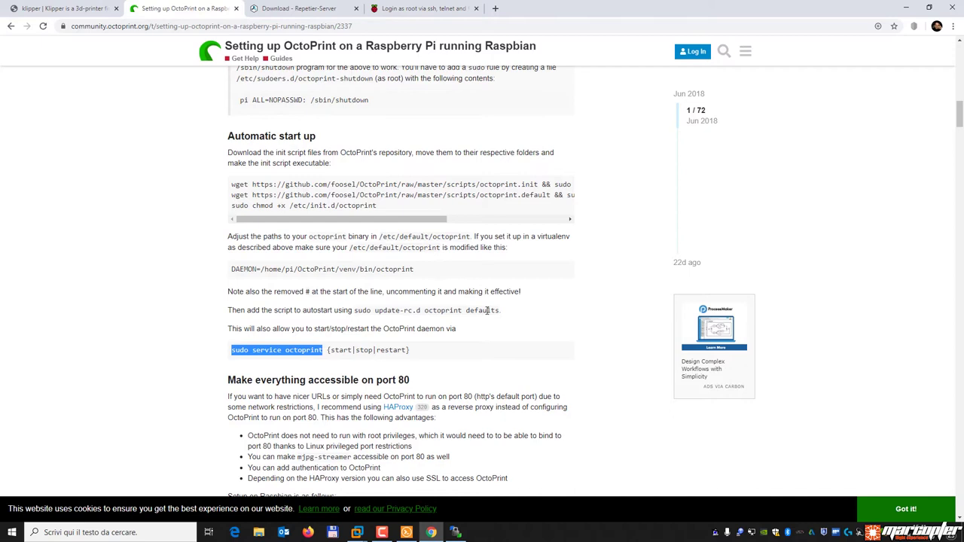
left_click_drag(354, 311, 502, 314)
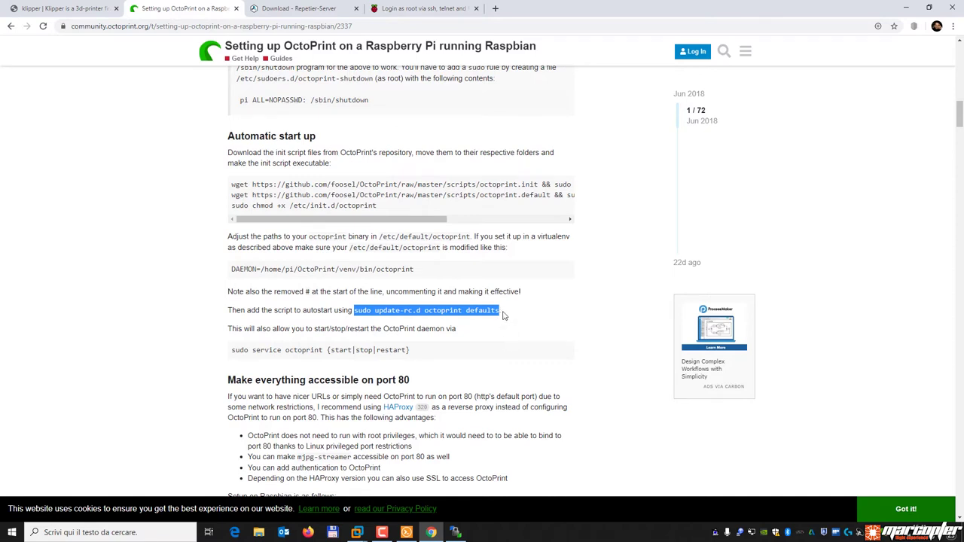
left_click(503, 314)
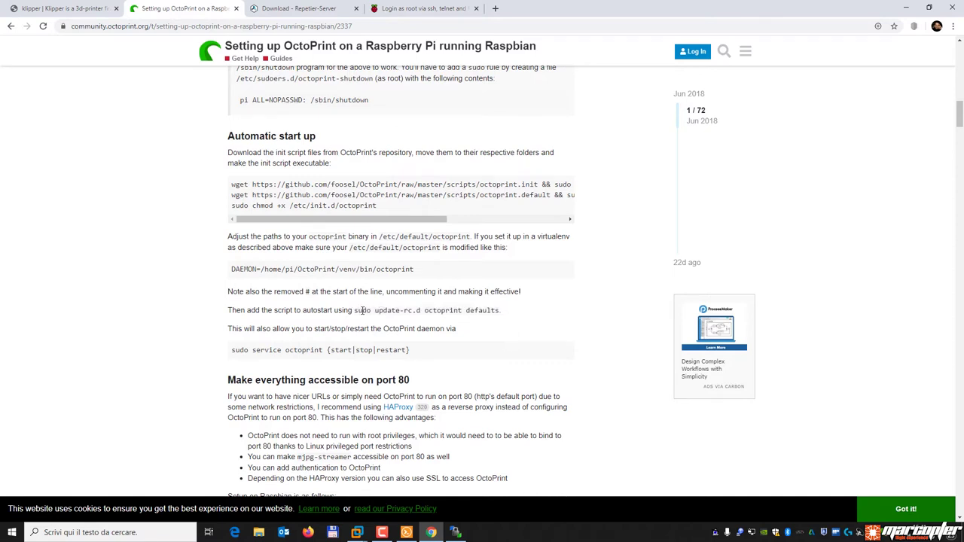
left_click_drag(355, 311, 502, 314)
right_click(480, 311)
left_click(499, 321)
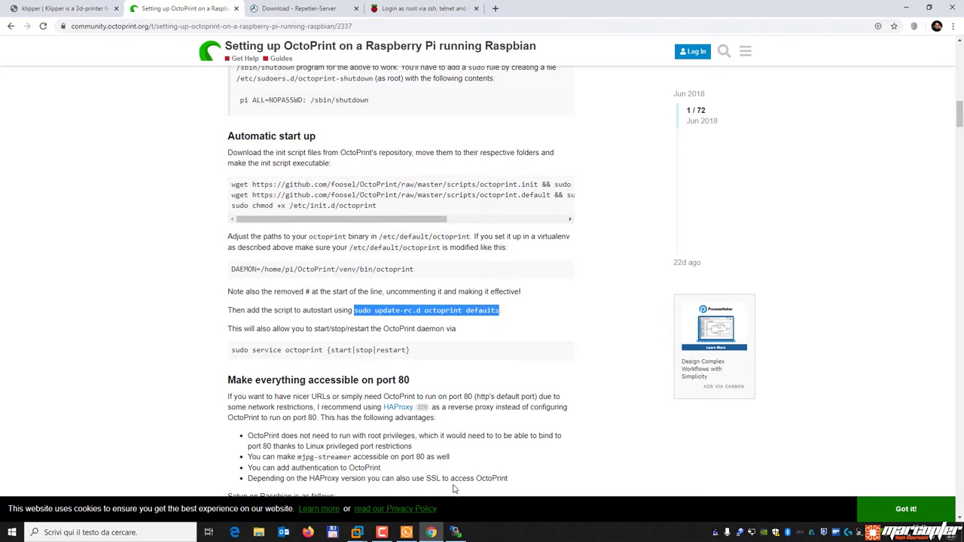
left_click(406, 533)
key("ctrl+v")
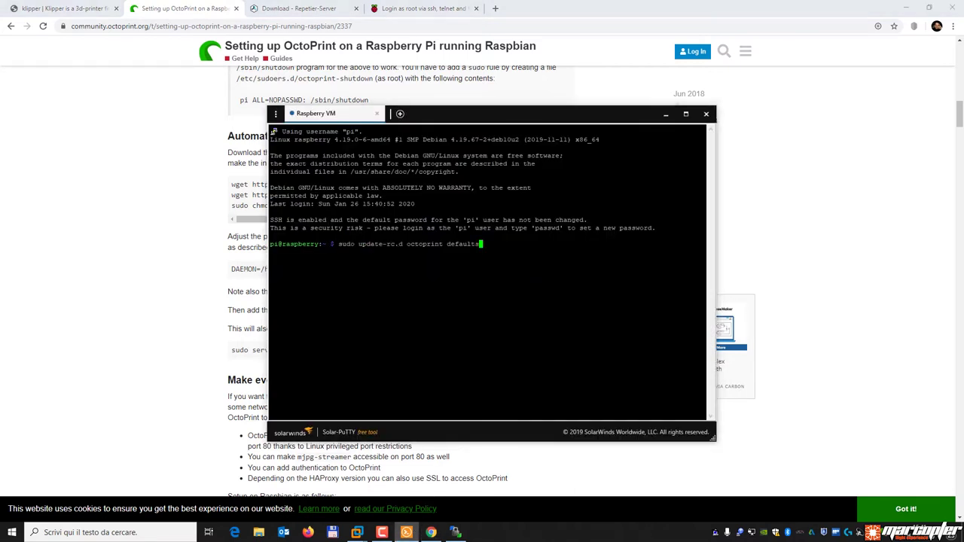
key("Return")
Paste 'sudo service octoprint' from the guide, add start, and run it to start OctoPrint.
left_click(126, 348)
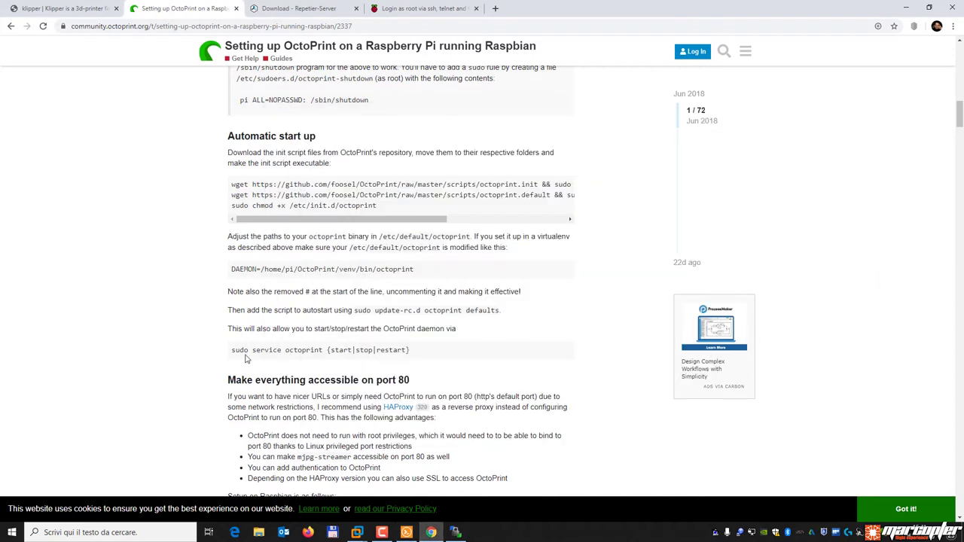
mouse_move(231, 349)
left_mouse_down()
mouse_move(324, 351)
mouse_move(231, 351)
left_mouse_up()
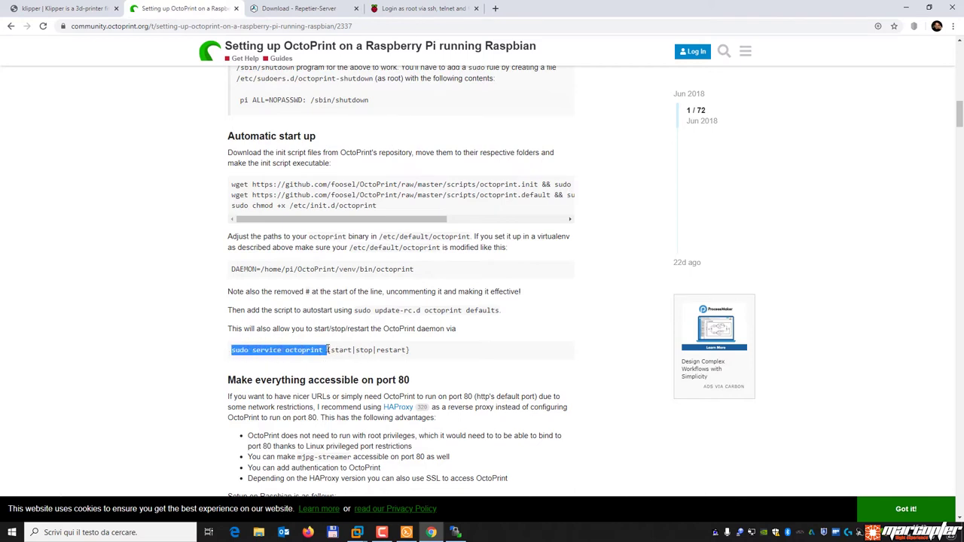
right_click(288, 348)
left_click(301, 358)
left_click(406, 532)
key("ctrl+v")
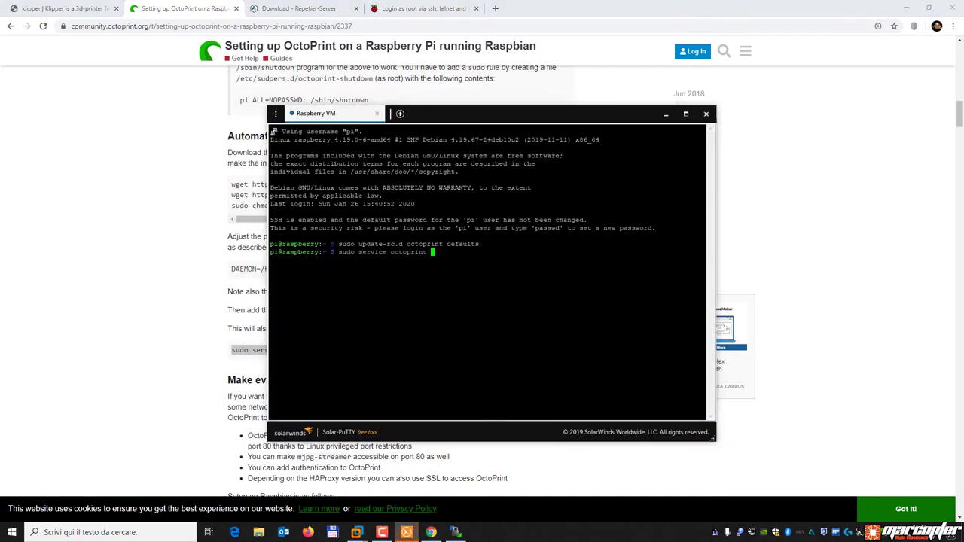
type("start")
key("Return")
In the last Chrome tab, load the address 192.168.0.215:5000.
left_click(412, 9)
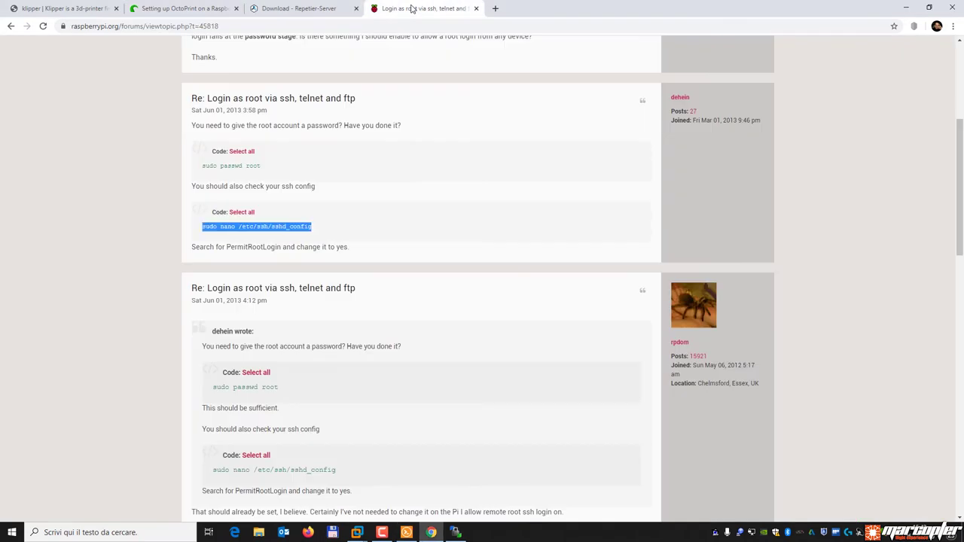
left_click(242, 26)
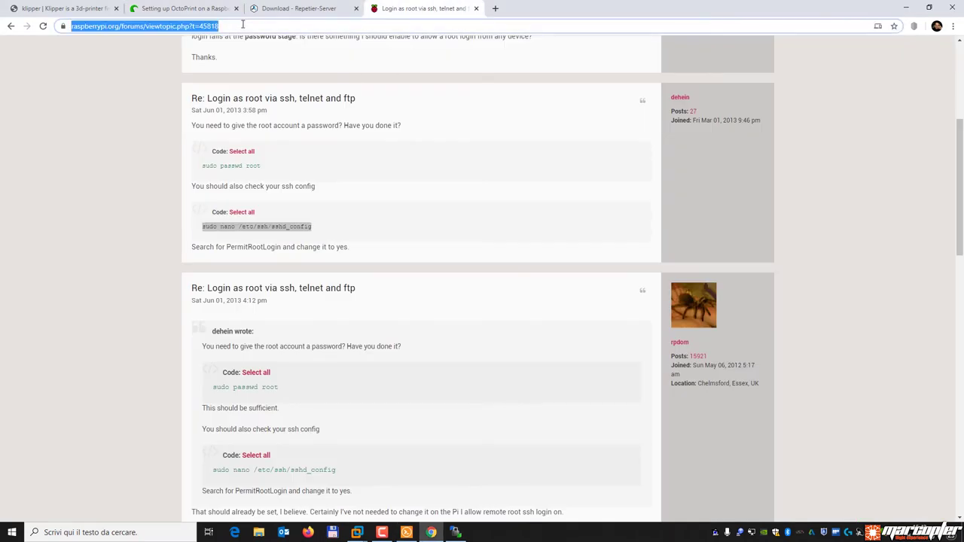
type("192.168.0.")
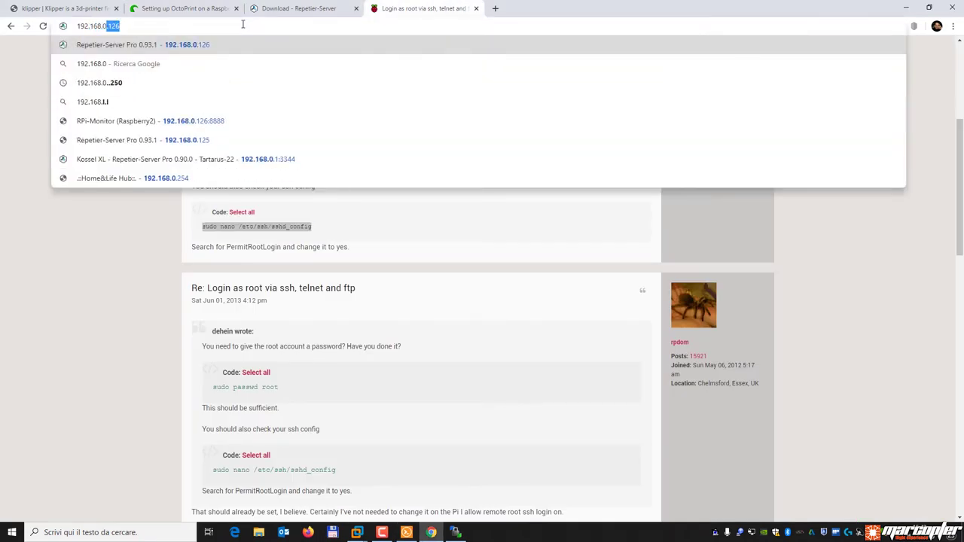
type("215")
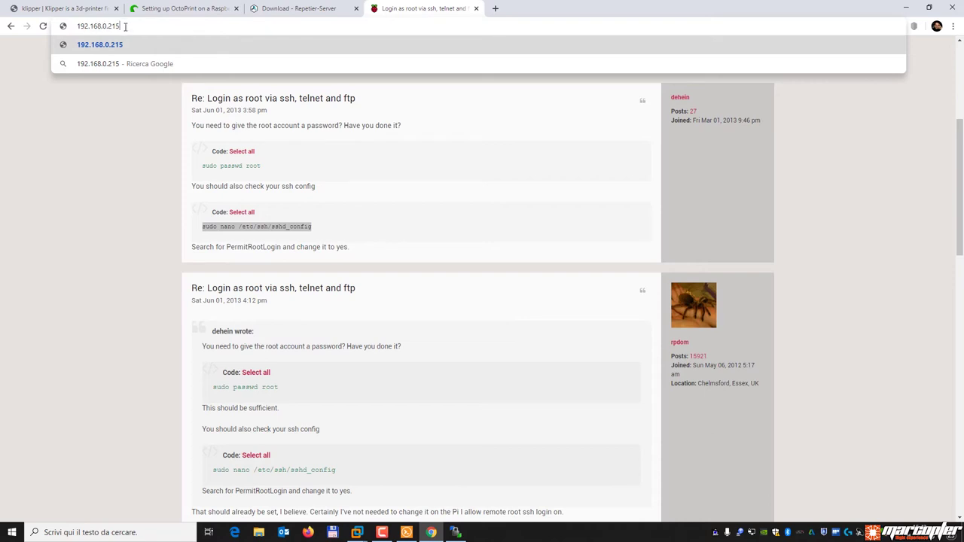
type(":5000")
key("Return")
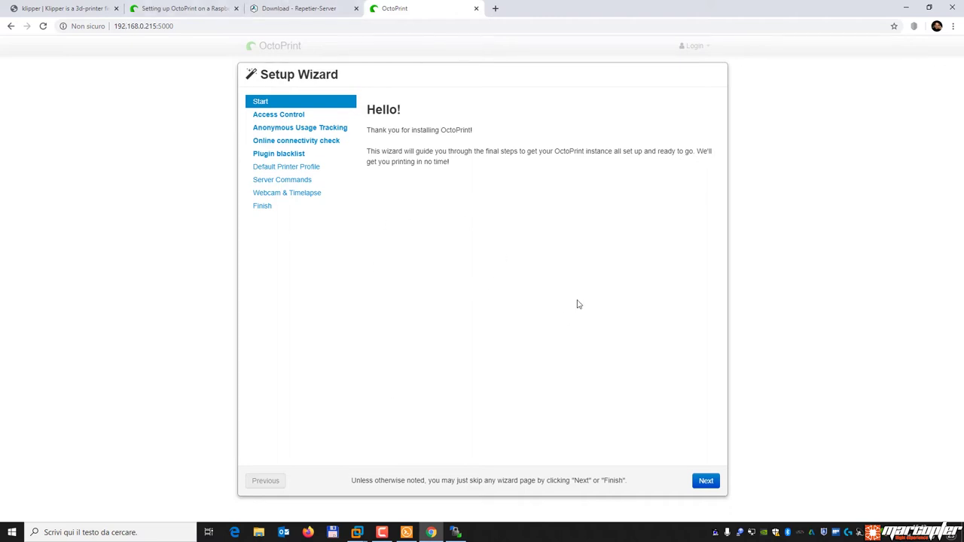
Go to the wizard's next step and fill in Username, Password and Confirm Password for the admin account.
left_click(708, 482)
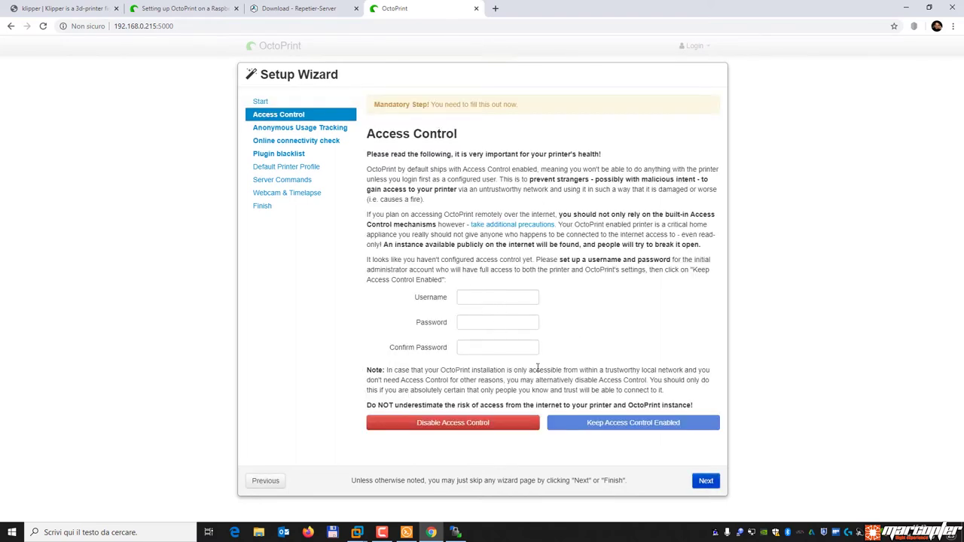
left_click(479, 296)
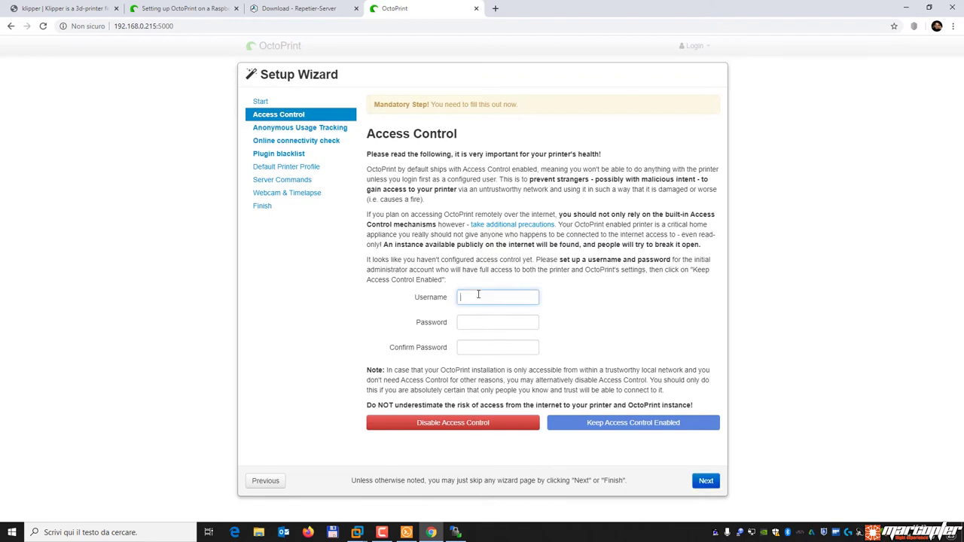
type("pi")
key("Tab")
type("1234rry")
key("Tab")
type("raspberry")
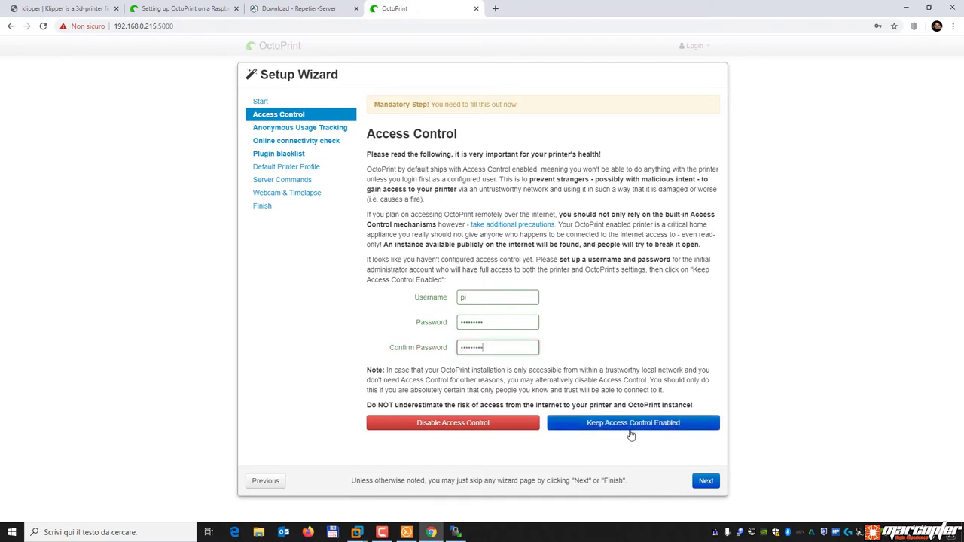
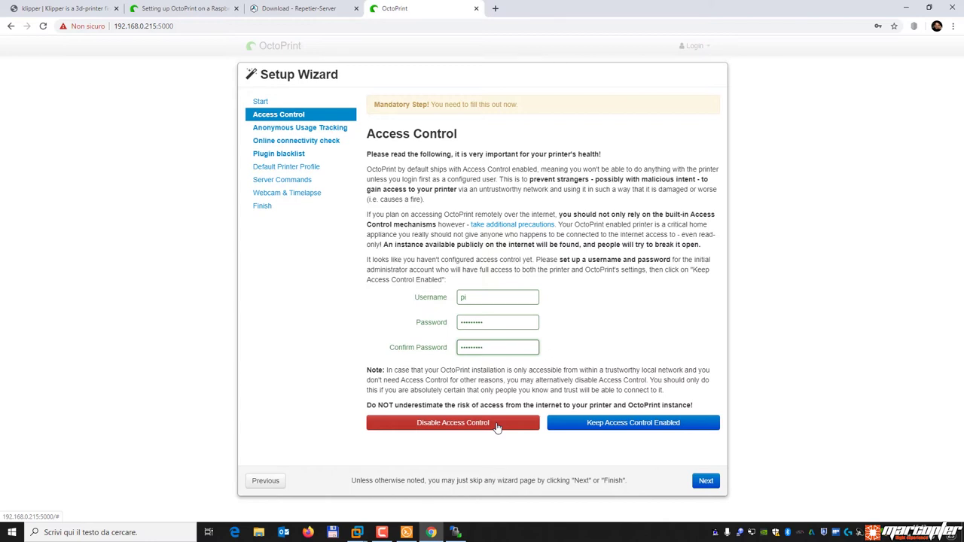
Keep access control enabled, decline saving the password, and disable anonymous usage tracking.
left_click(654, 426)
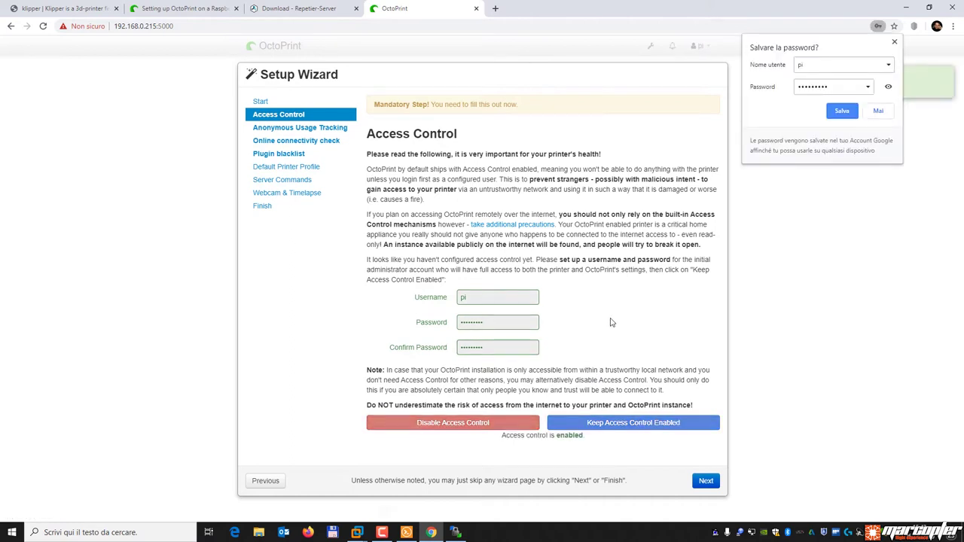
left_click(885, 114)
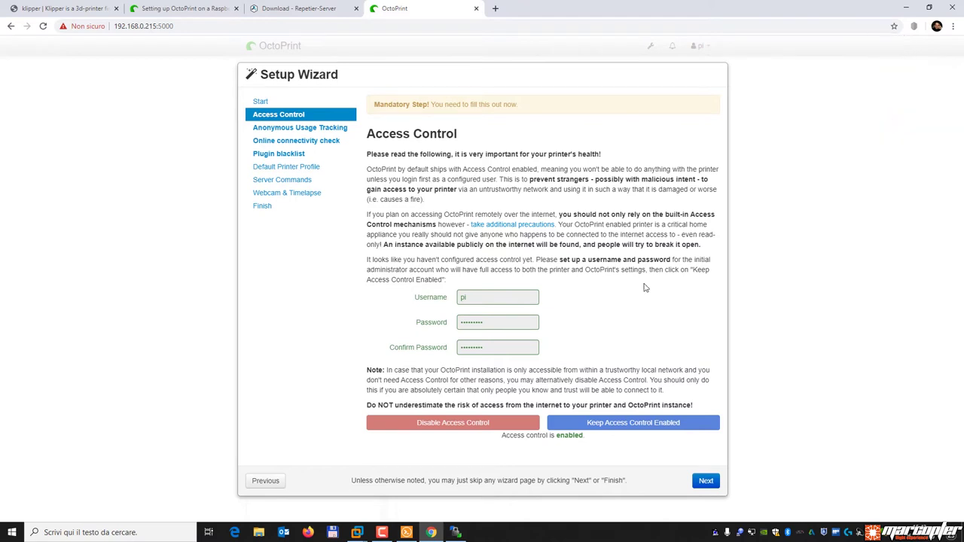
left_click(706, 481)
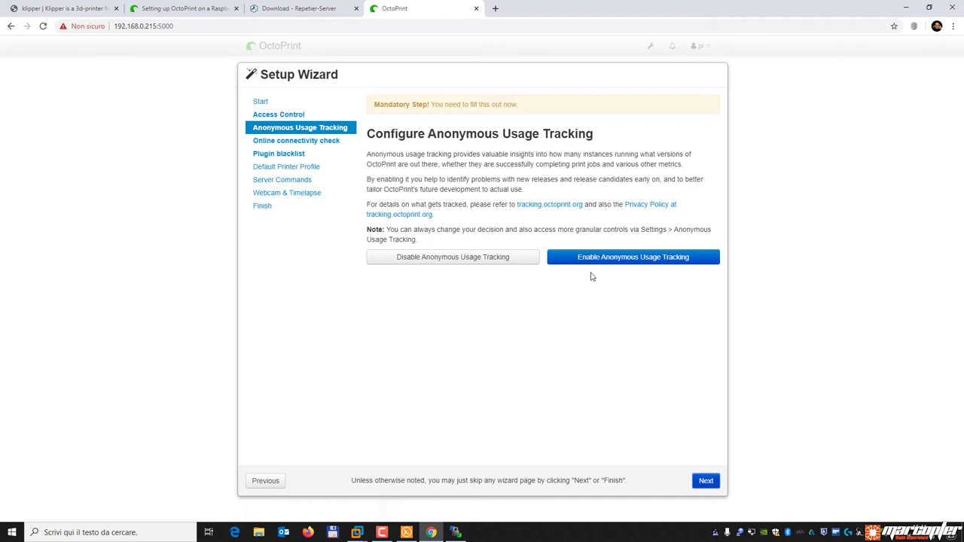
left_click(468, 260)
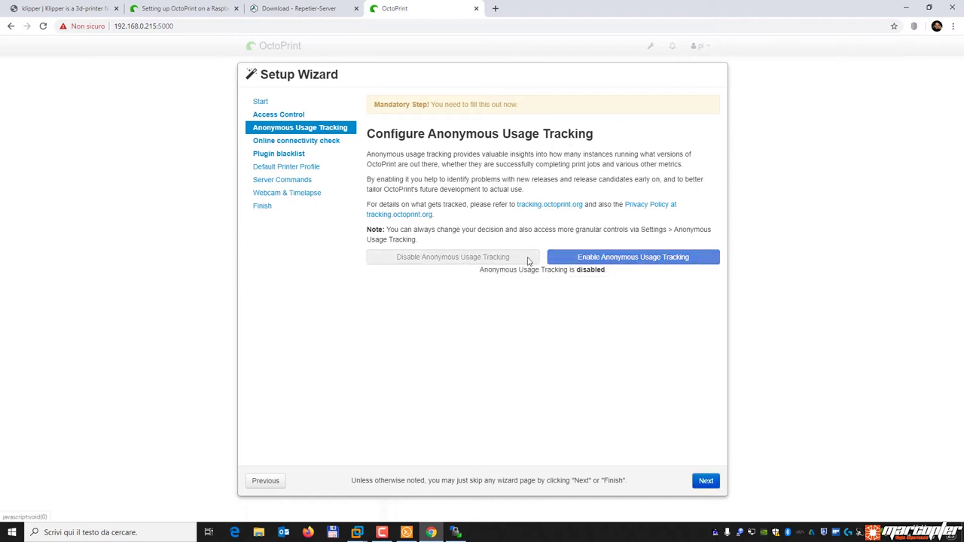
left_click(706, 480)
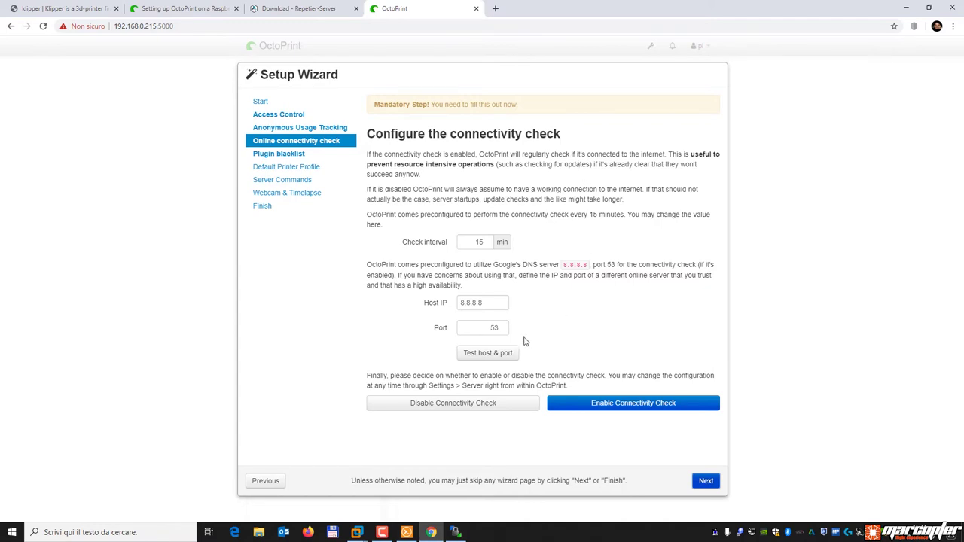
Enable the connectivity check against host 8.8.8.8, then turn on plugin blacklist processing.
left_click_drag(484, 301, 433, 311)
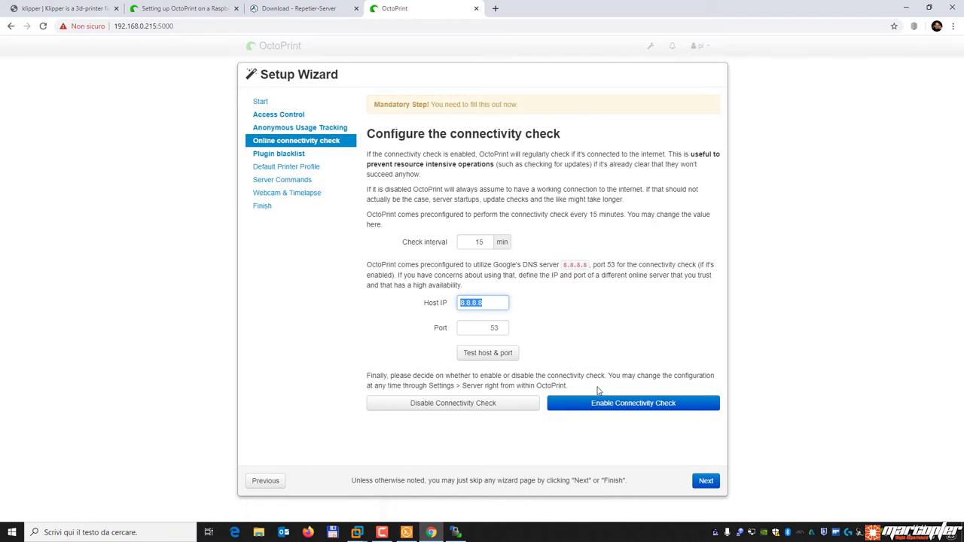
left_click(643, 408)
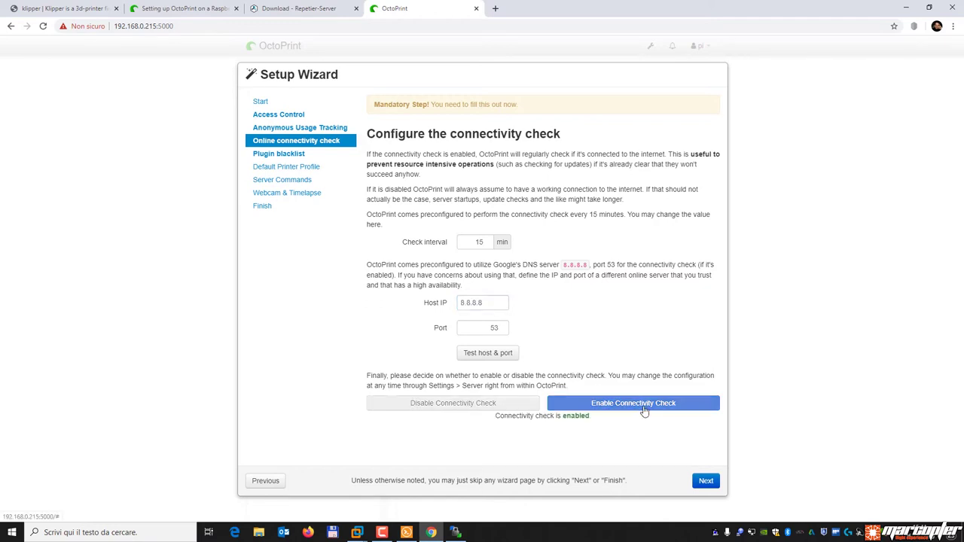
left_click(703, 480)
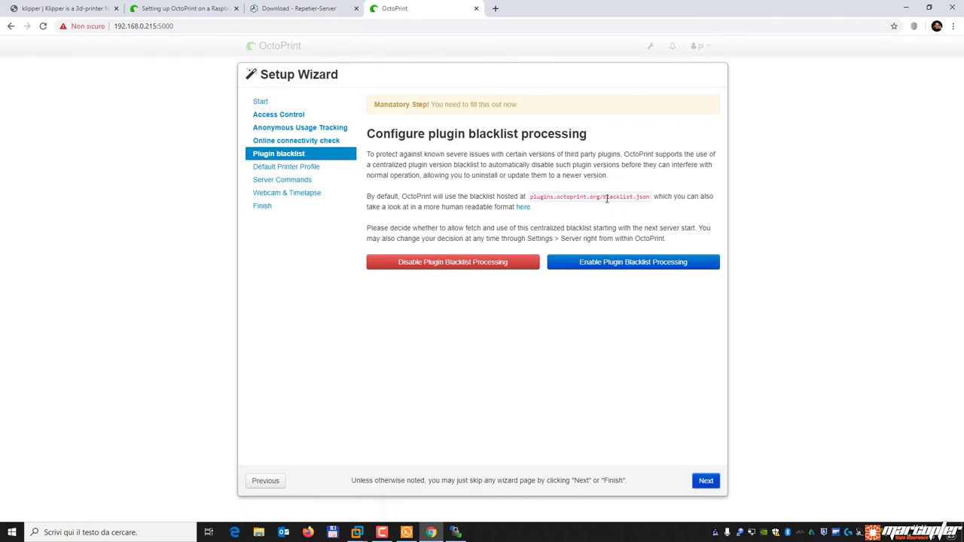
left_click_drag(603, 199, 650, 198)
left_click(651, 198)
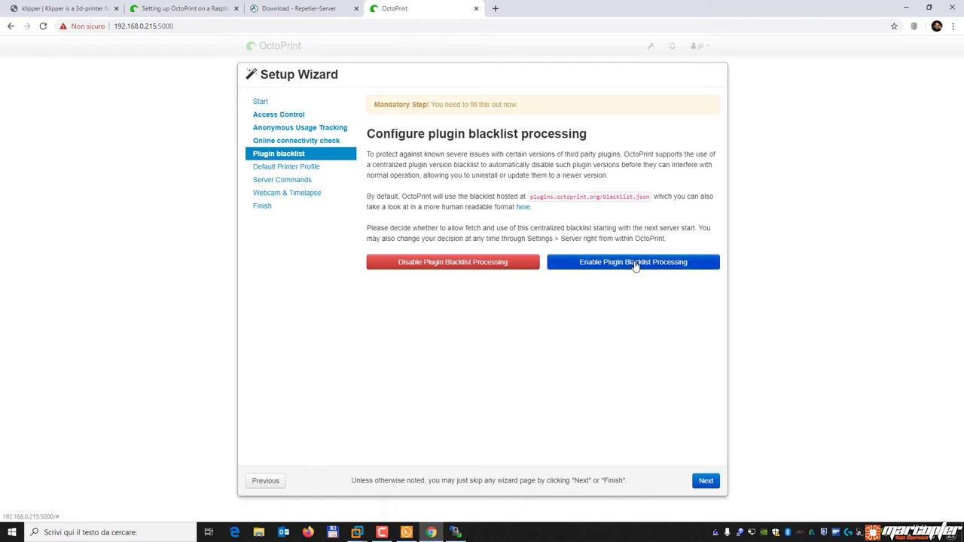
left_click(635, 265)
Name the default printer profile 'Delta' with model 'Kossel MAX'.
left_click(708, 482)
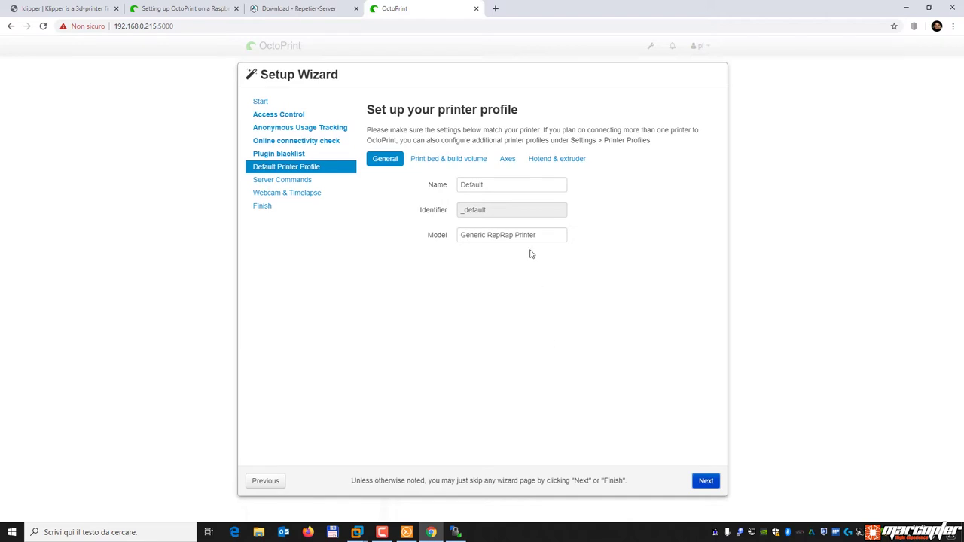
left_click_drag(486, 185, 439, 193)
type("Delta")
key("Tab")
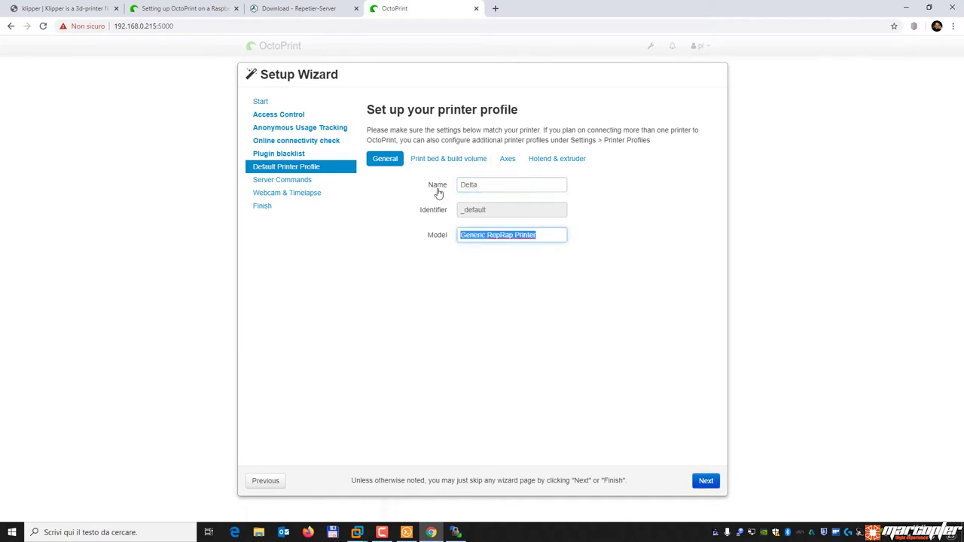
type("Kossel MAX")
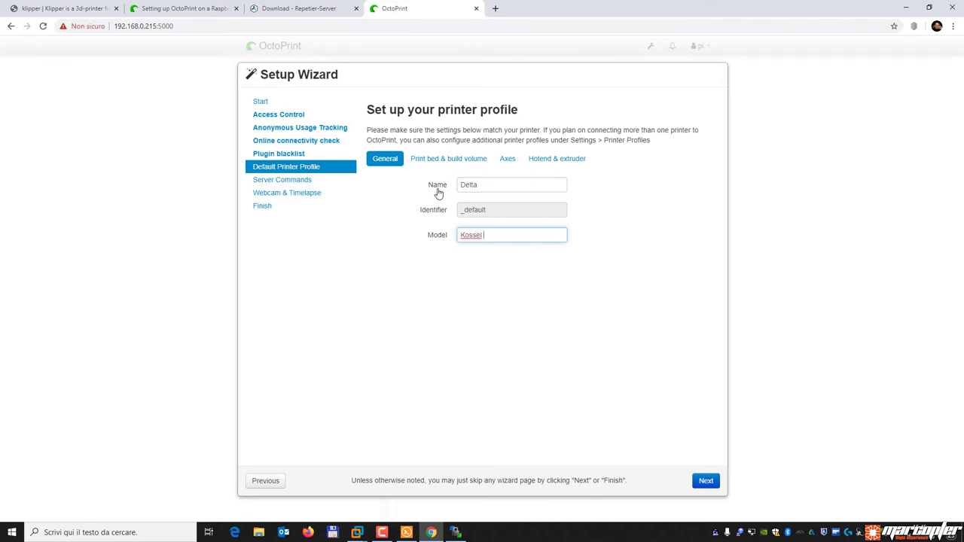
Make the print bed circular with 420 mm diameter and 420 mm height.
left_click(443, 158)
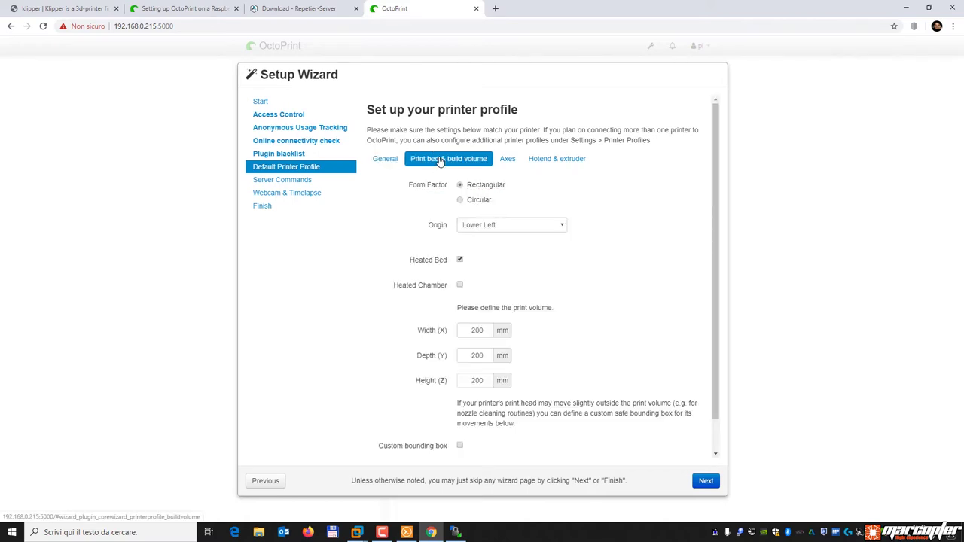
left_click(473, 202)
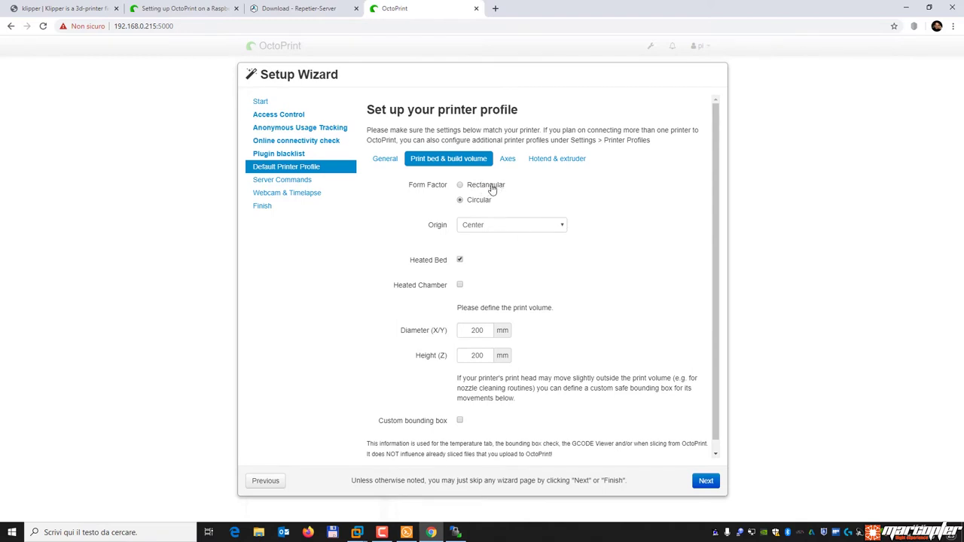
double_click(469, 330)
type("420")
double_click(477, 355)
type("420")
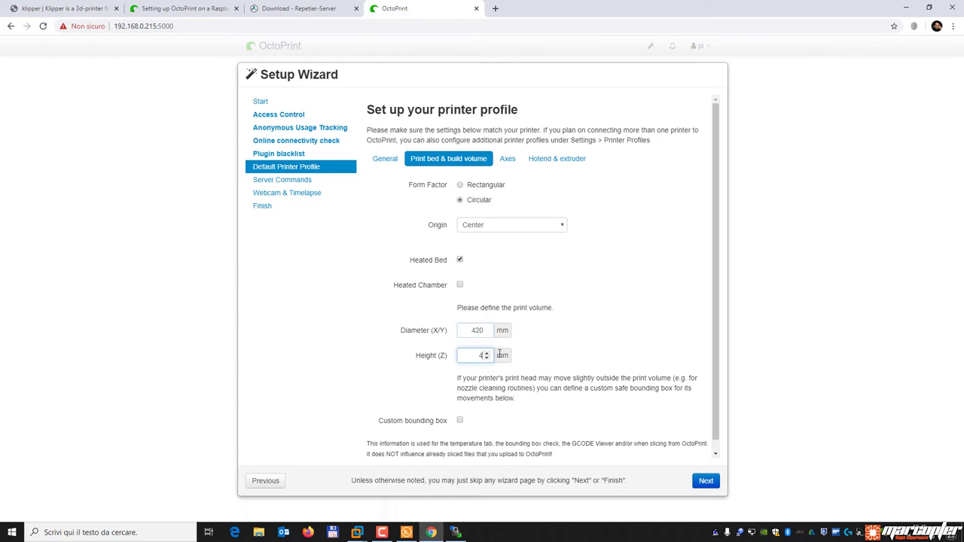
left_click(578, 305)
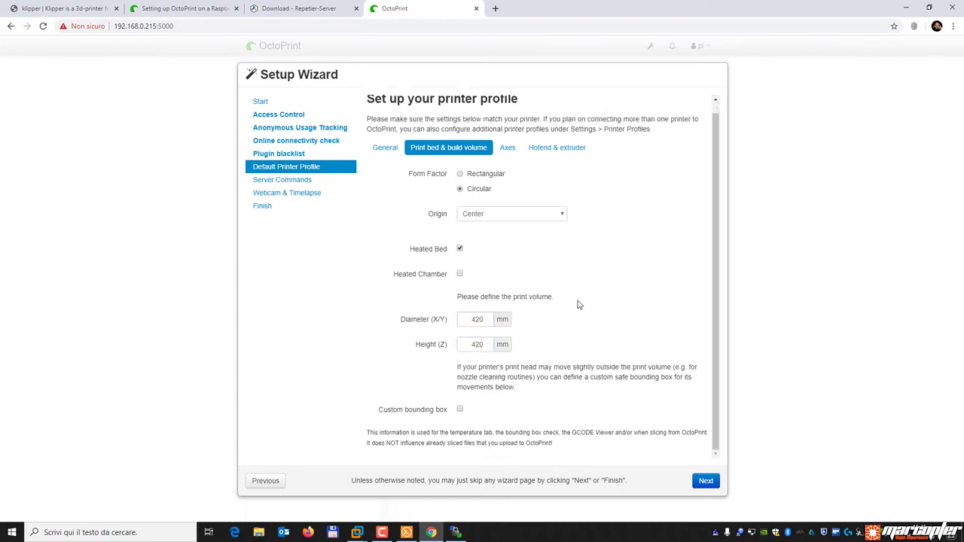
Set the Z-axis feedrate to 2000 mm/min.
left_click(507, 159)
double_click(473, 214)
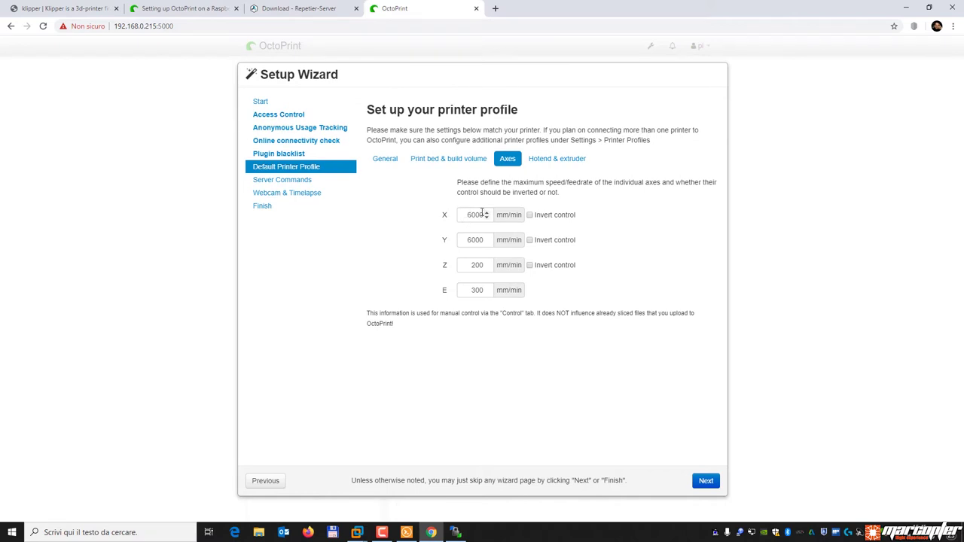
left_click(466, 265)
double_click(494, 264)
type("2")
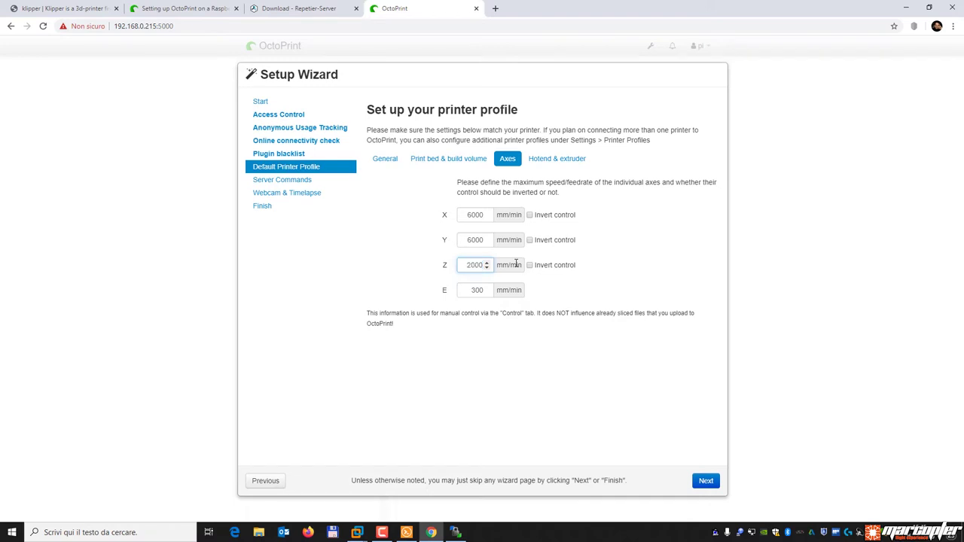
Configure two extruders sharing one 0.4 mm nozzle and continue to server commands.
left_click(552, 162)
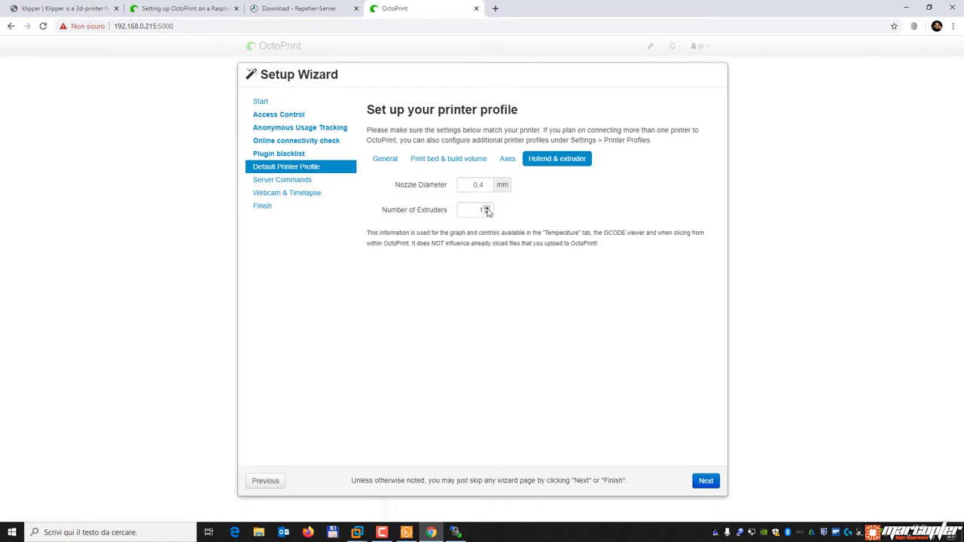
left_click(487, 208)
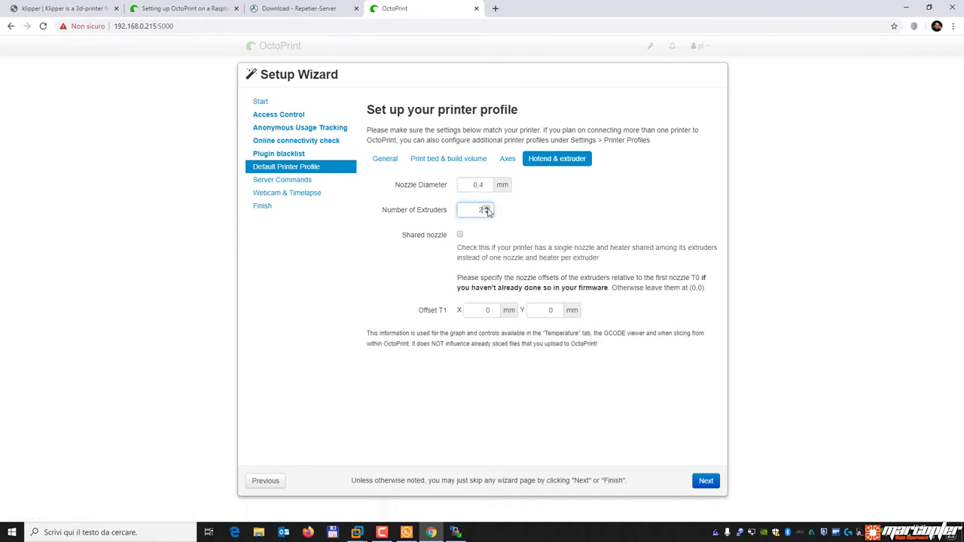
left_click(460, 236)
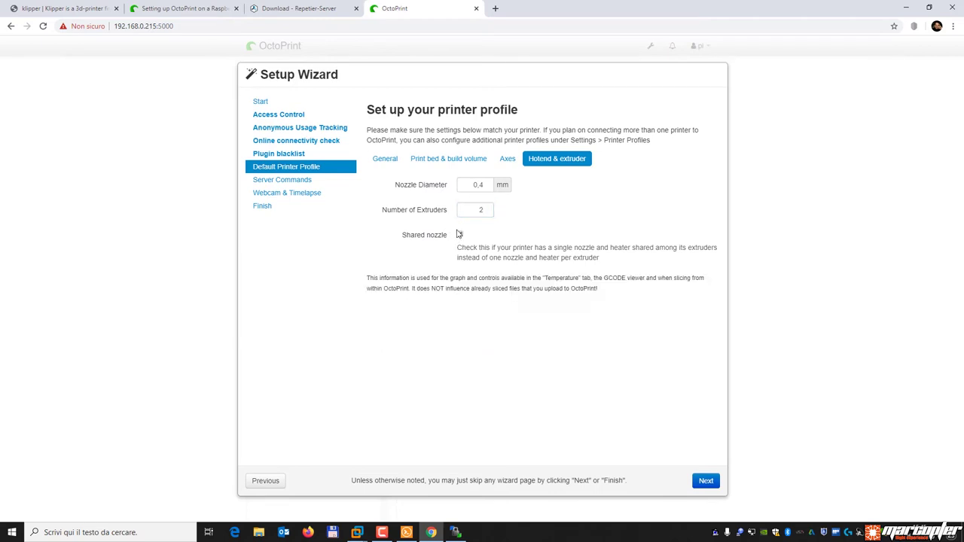
left_click(706, 482)
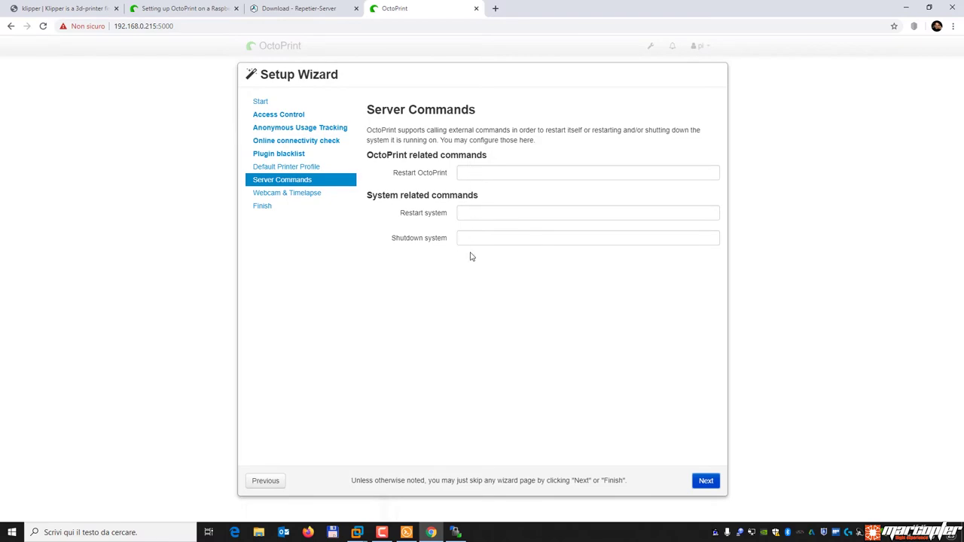
Set the Restart OctoPrint command to 'sudo service octoprint restart', copied from the setup guide.
left_click(175, 8)
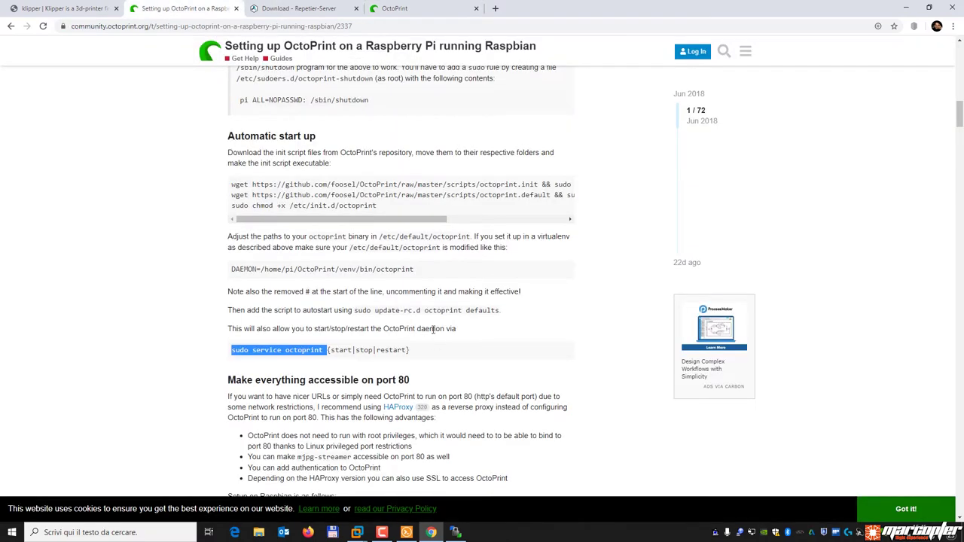
scroll(433, 338, "up", 4)
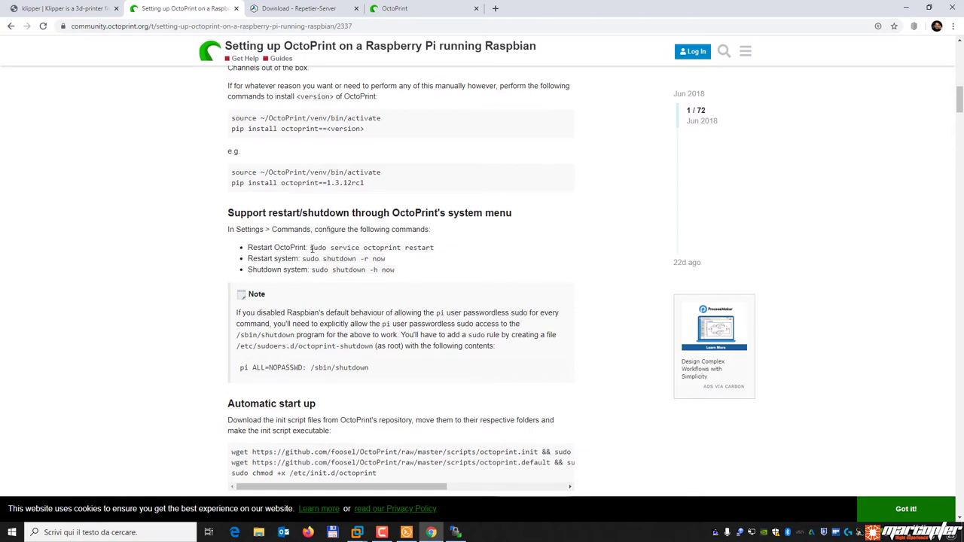
left_click_drag(310, 249, 440, 250)
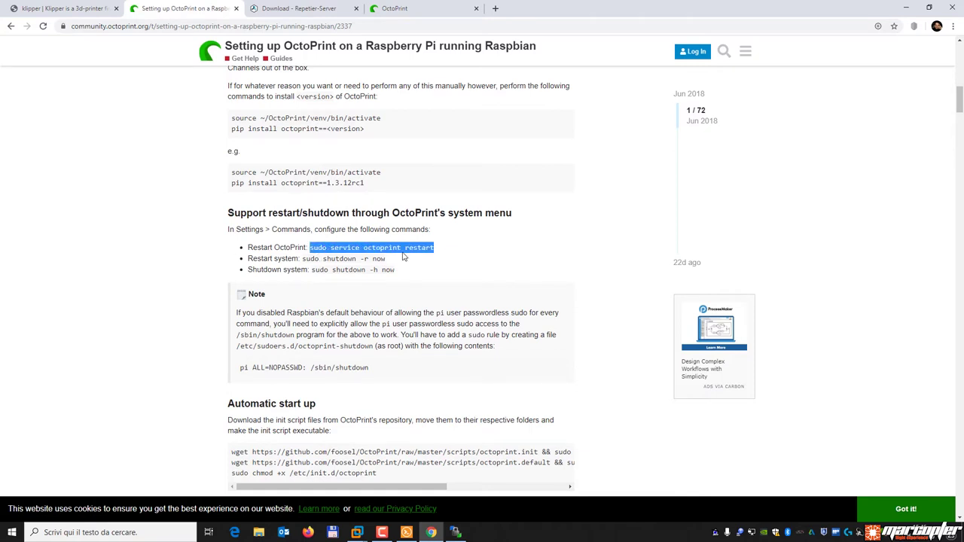
right_click(404, 257)
left_click(423, 260)
left_click(411, 9)
left_click(489, 173)
key("ctrl+v")
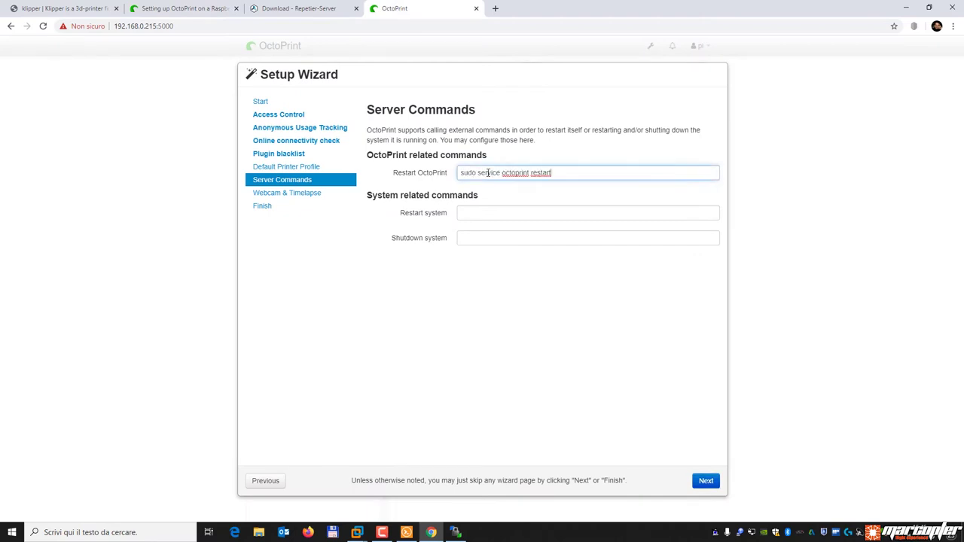
Set the Restart system command to 'sudo shutdown -r now'.
left_click(194, 9)
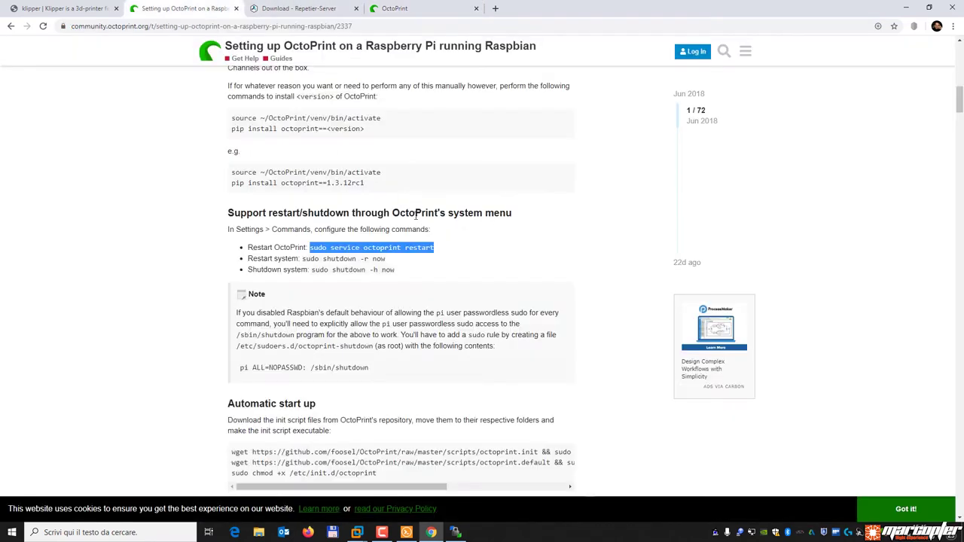
left_click_drag(301, 259, 385, 260)
left_click(411, 9)
left_click(478, 213)
key("ctrl+v")
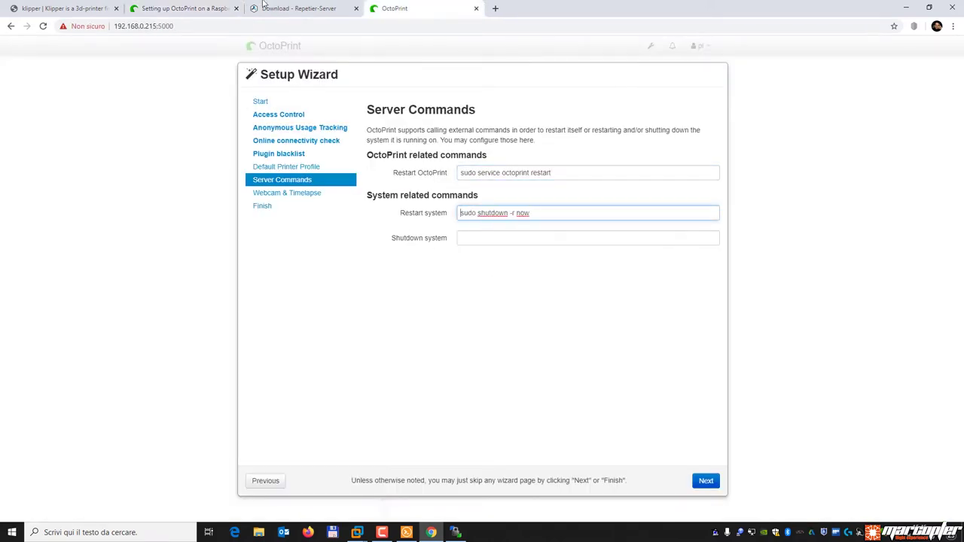
Set the Shutdown system command to 'sudo shutdown -h now' and move to the webcam step.
left_click(219, 9)
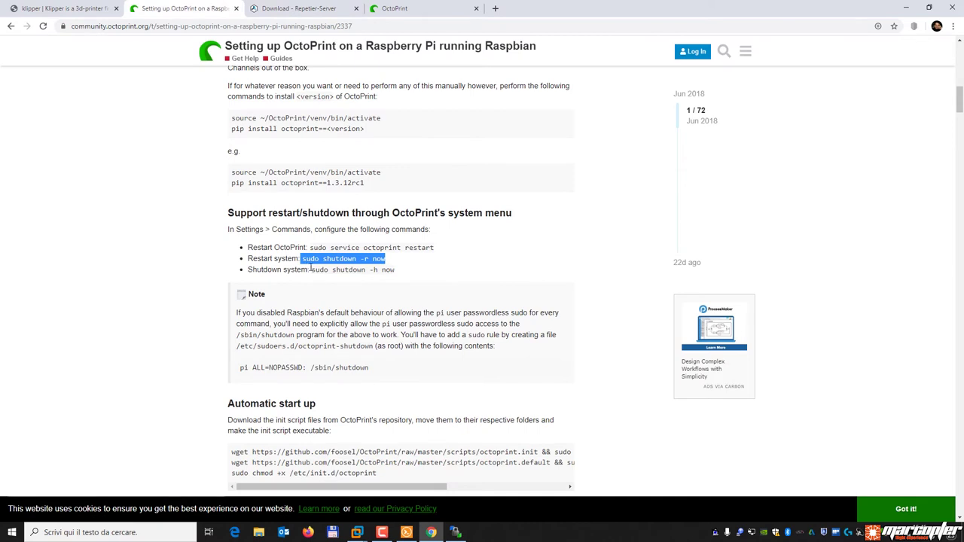
left_click_drag(311, 269, 396, 269)
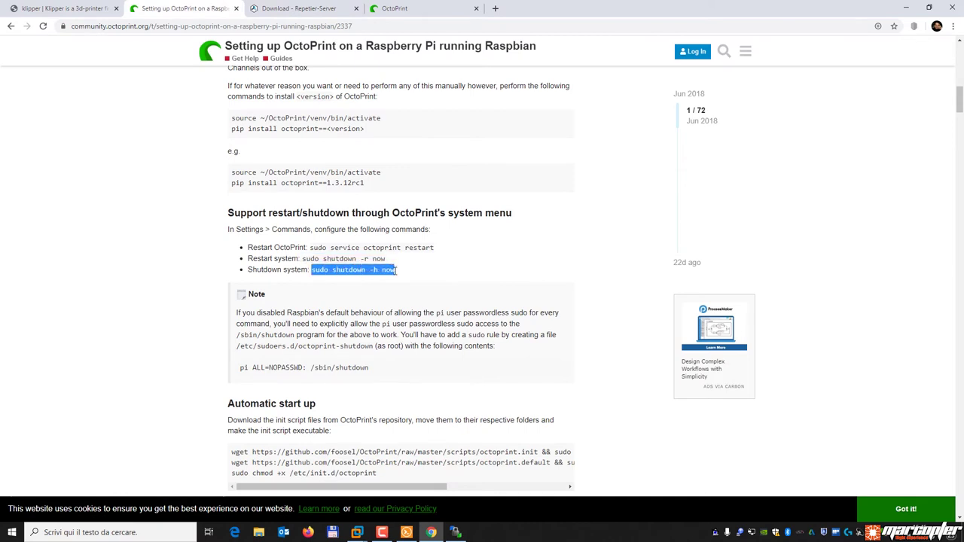
left_click(395, 9)
left_click(513, 238)
key("ctrl+v")
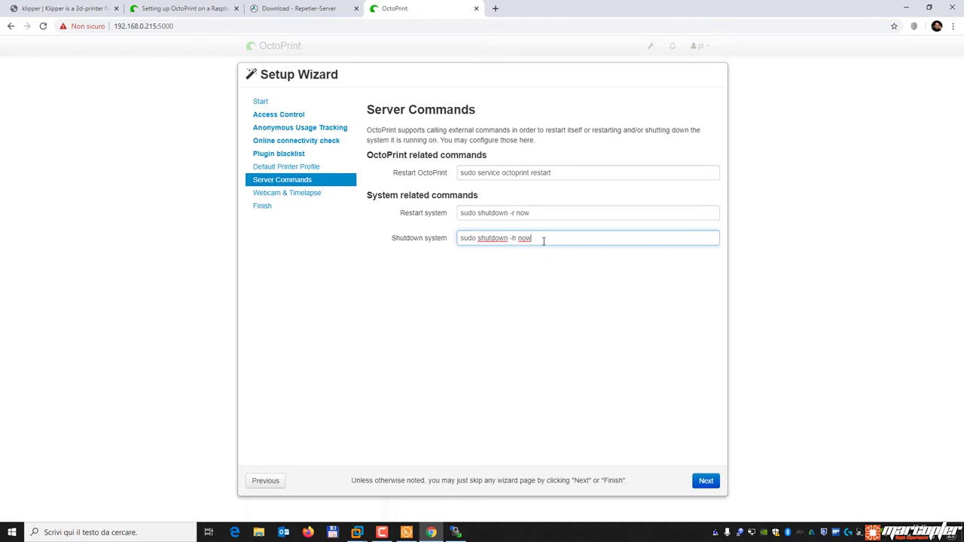
left_click(706, 482)
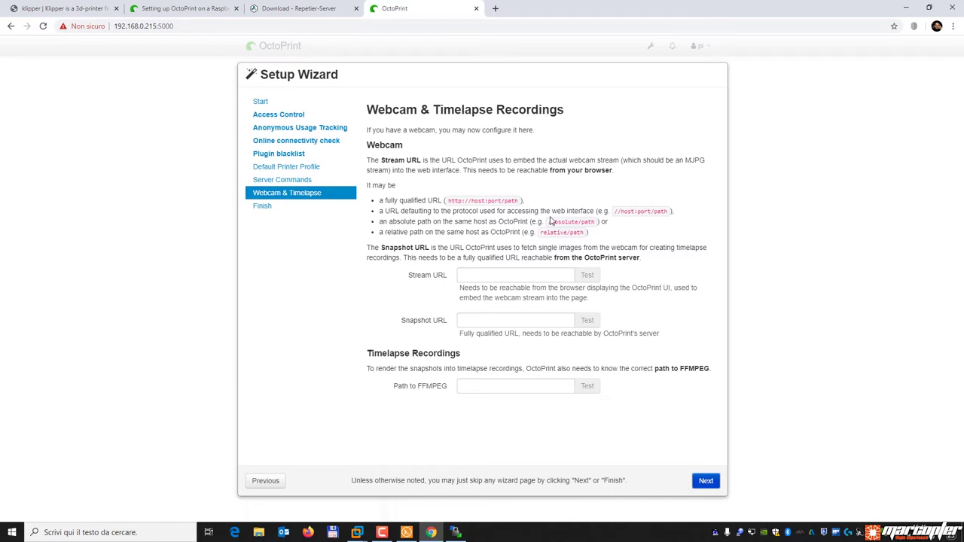
Read the Optional: Webcam section of the Raspberry Pi setup guide.
left_click(196, 8)
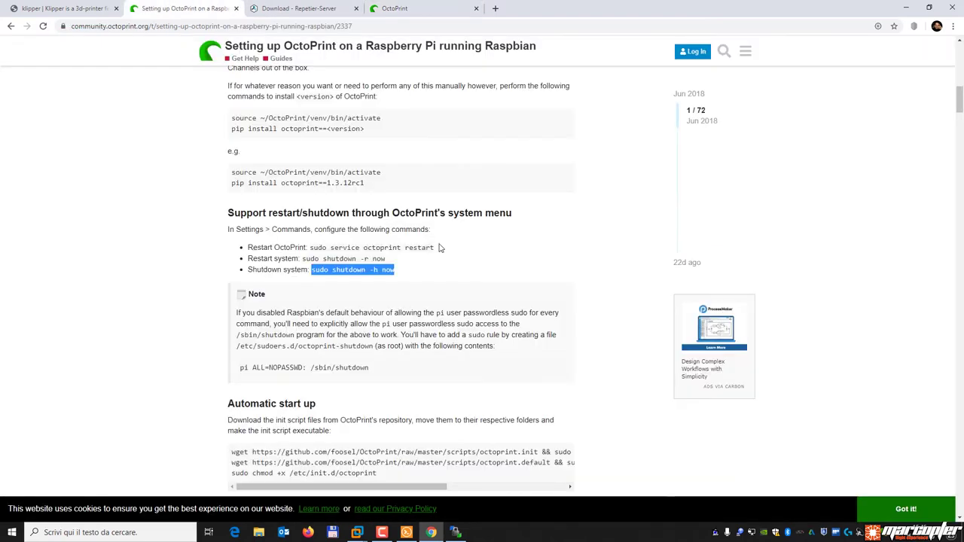
scroll(434, 248, "down", 15)
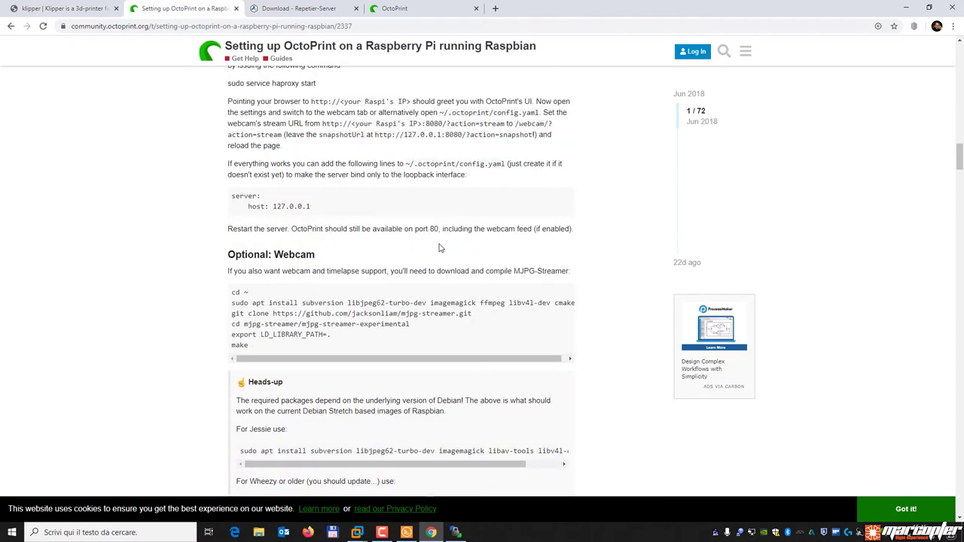
left_click_drag(227, 254, 336, 255)
left_click(467, 291)
scroll(512, 372, "down", 4)
scroll(511, 372, "down", 4)
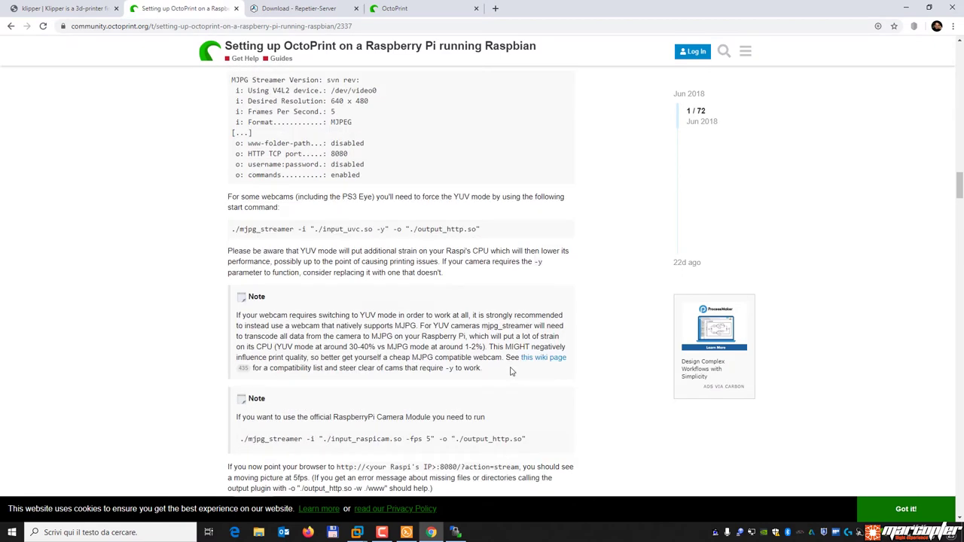
scroll(511, 372, "up", 7)
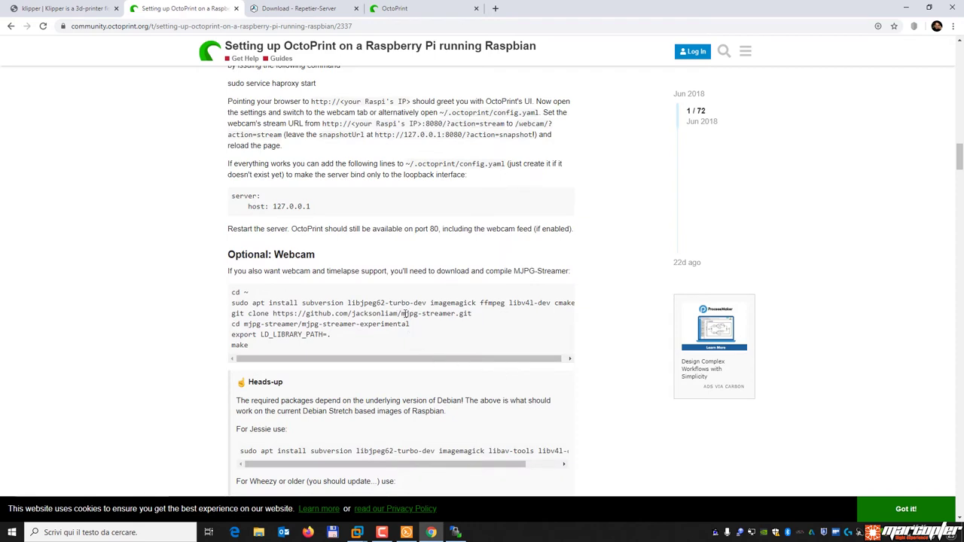
Glance at the Repetier-Server page, then skip webcam setup with stream, snapshot and FFMPEG paths blank.
left_click(281, 13)
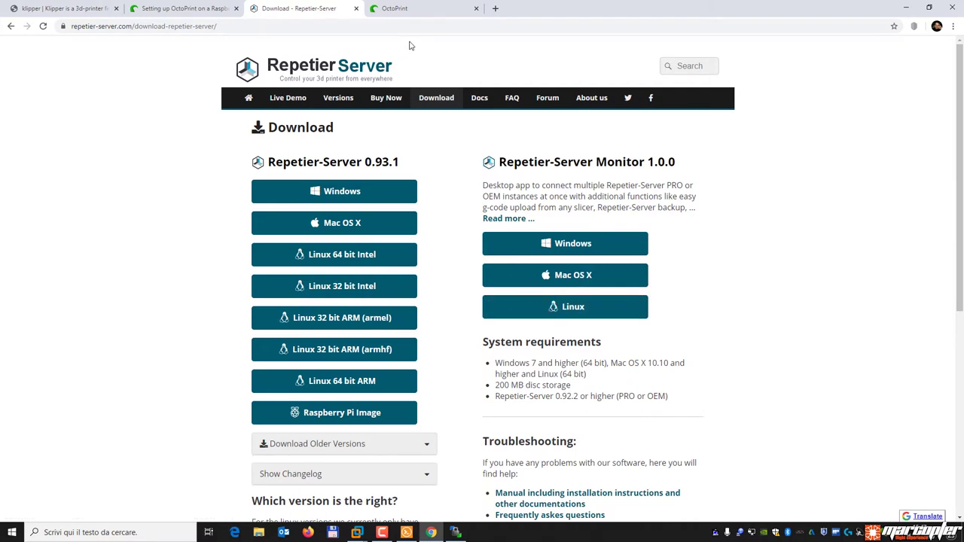
left_click(426, 11)
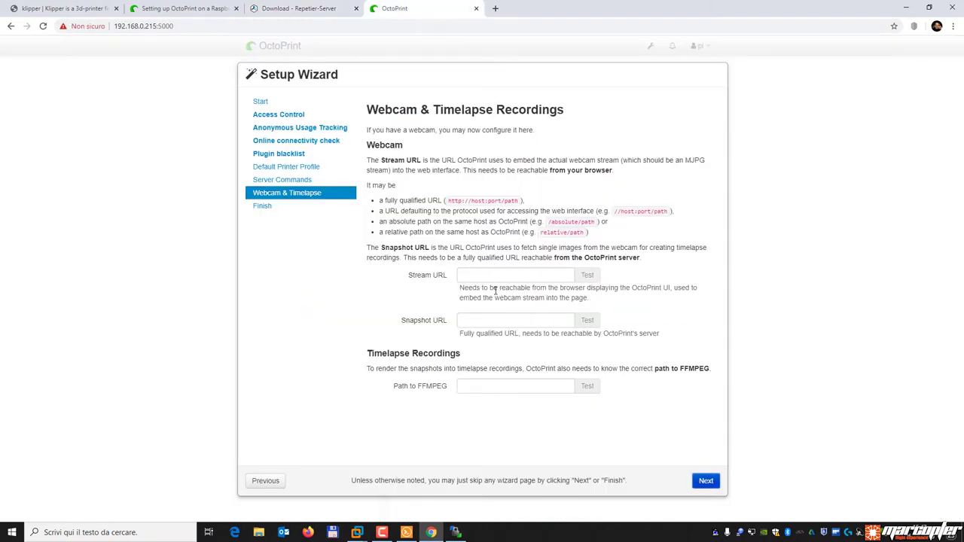
left_click(712, 486)
Finish the OctoPrint setup wizard and bring the Solar-PuTTY terminal forward.
left_click(704, 482)
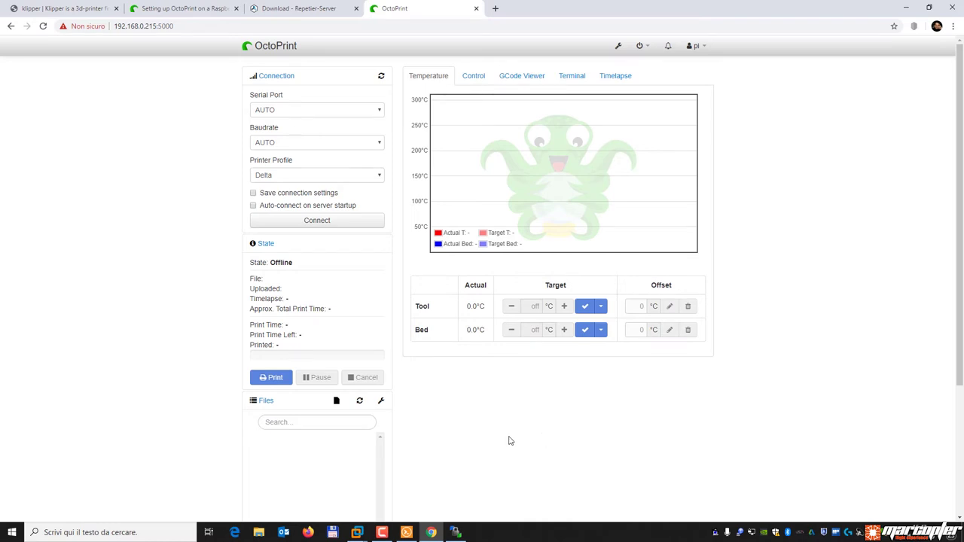
left_click(406, 533)
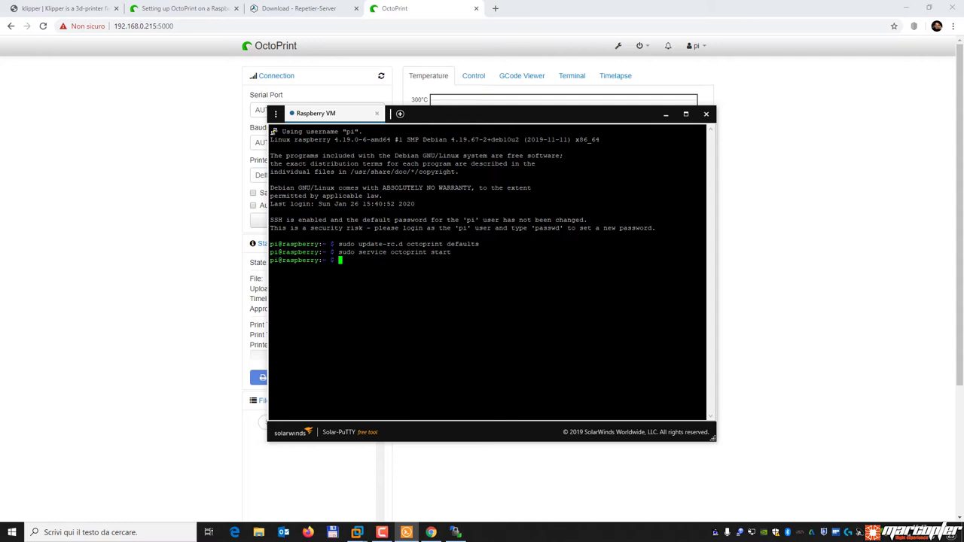
Go to klipper3d.org's Installation page with the git clone and install-octopi.sh commands.
left_click(71, 8)
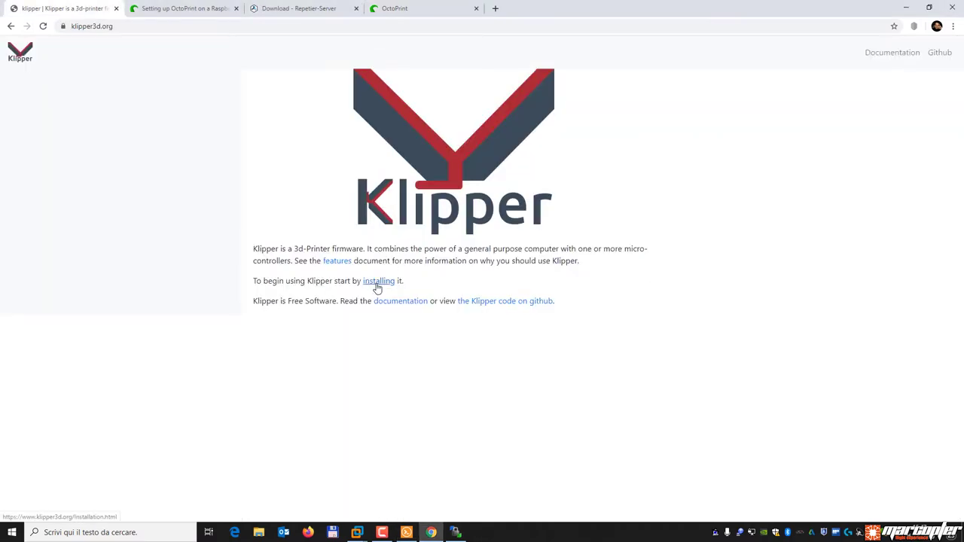
left_click(378, 283)
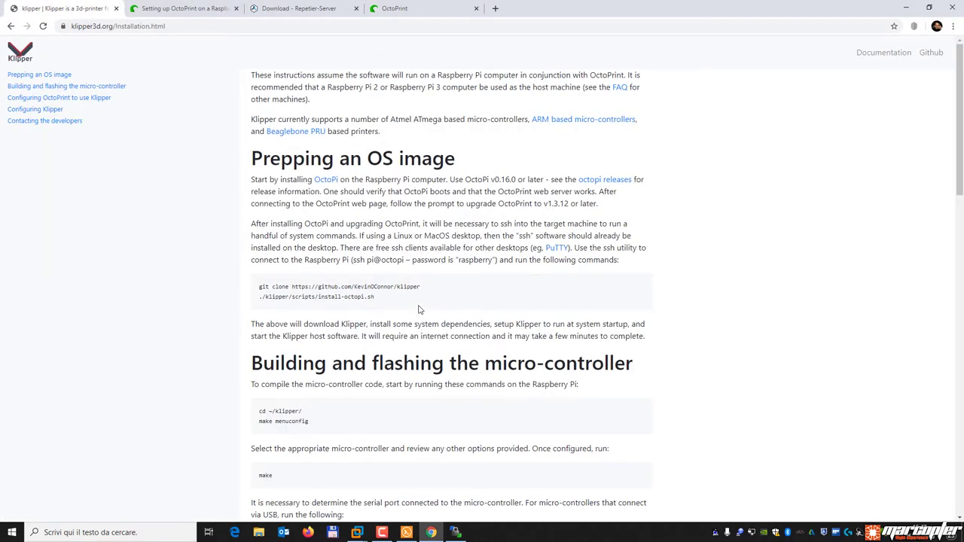
scroll(420, 308, "down", 2)
scroll(419, 309, "up", 2)
left_click(406, 532)
Copy the Klipper git clone command from the Installation page.
left_click(180, 308)
left_click_drag(260, 288, 429, 292)
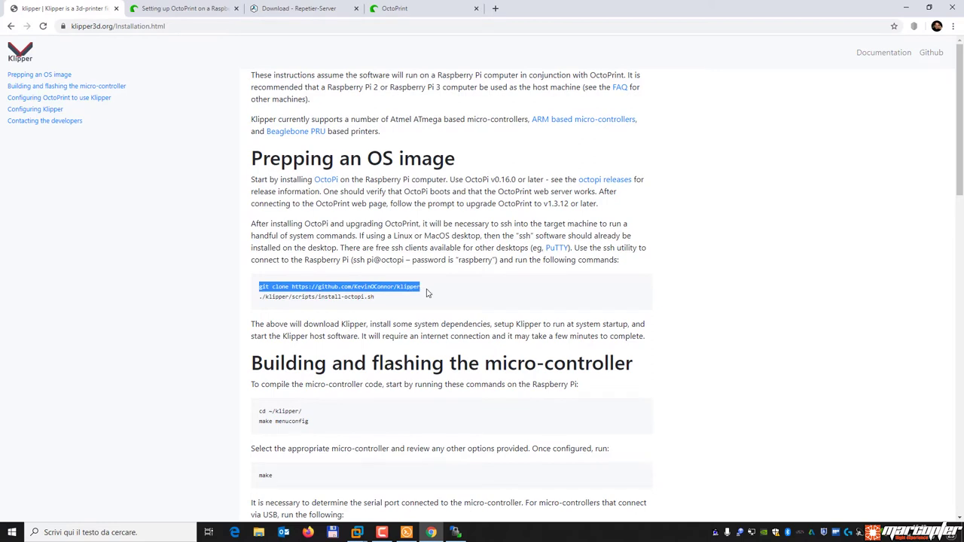
right_click(392, 290)
left_click(421, 299)
left_click(406, 532)
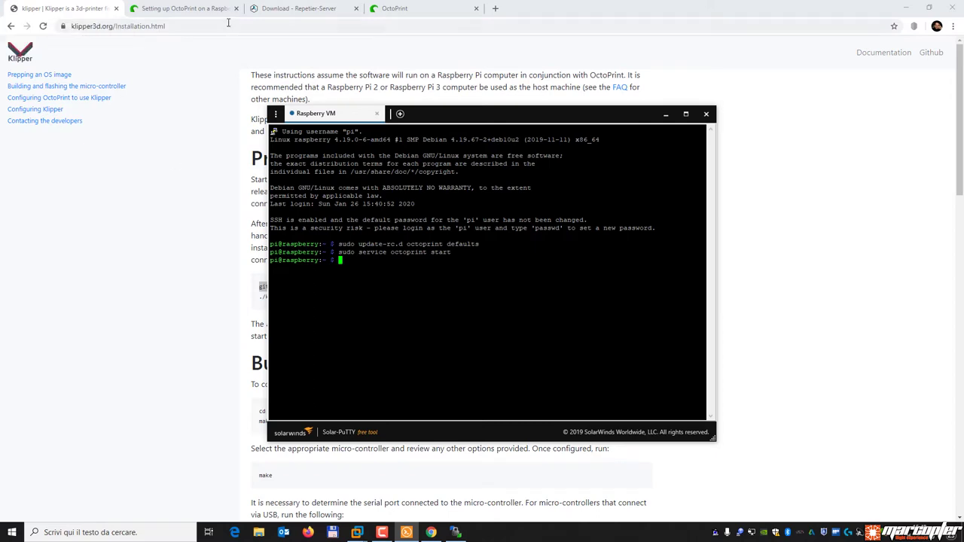
Search Google for 'klipper' and open the KevinOConnor/klipper GitHub repository.
left_click(189, 9)
left_click(275, 25)
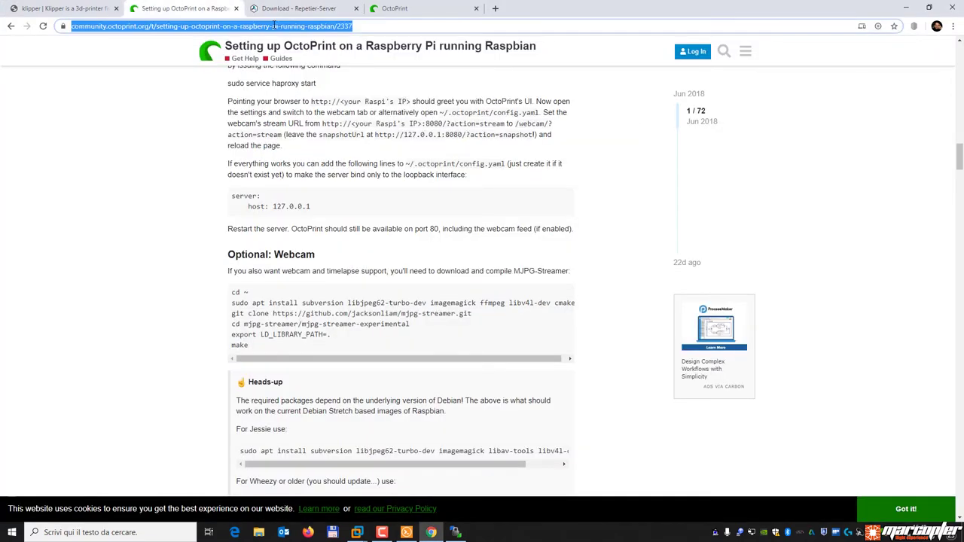
type("klipper")
key("Return")
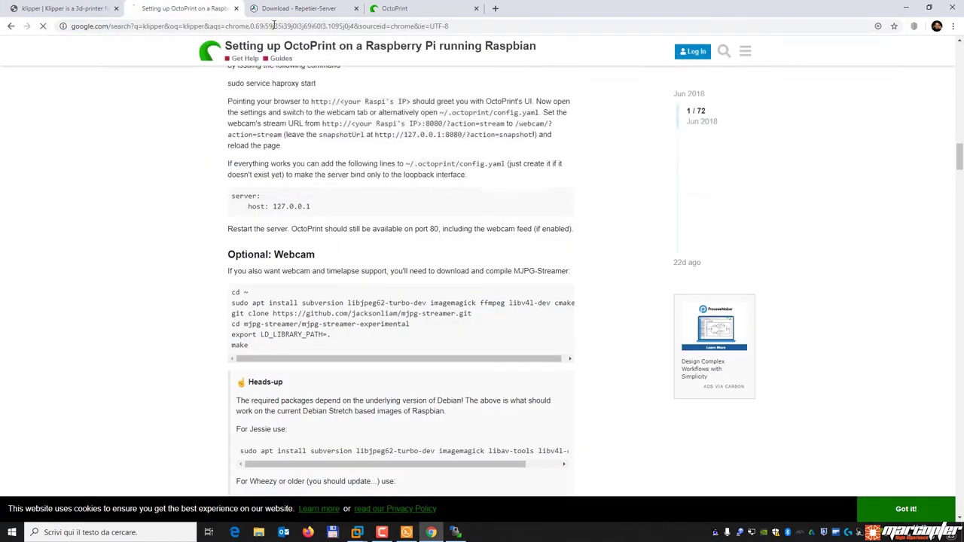
left_click(214, 144)
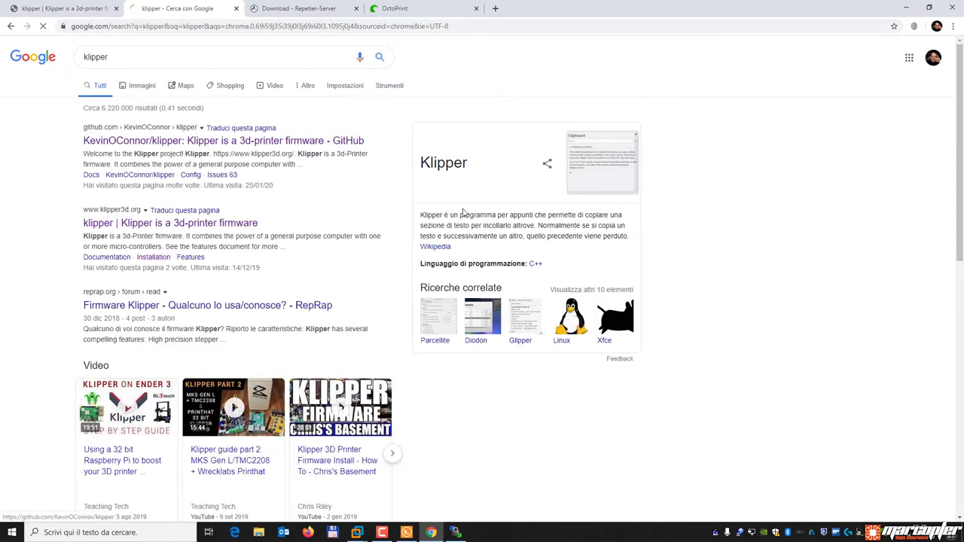
scroll(441, 427, "down", 2)
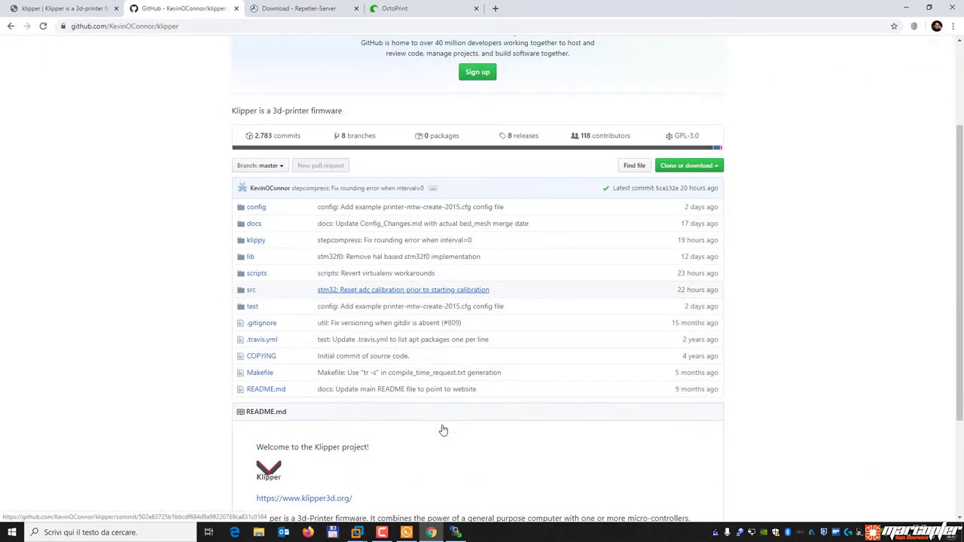
scroll(443, 430, "down", 2)
scroll(443, 433, "up", 2)
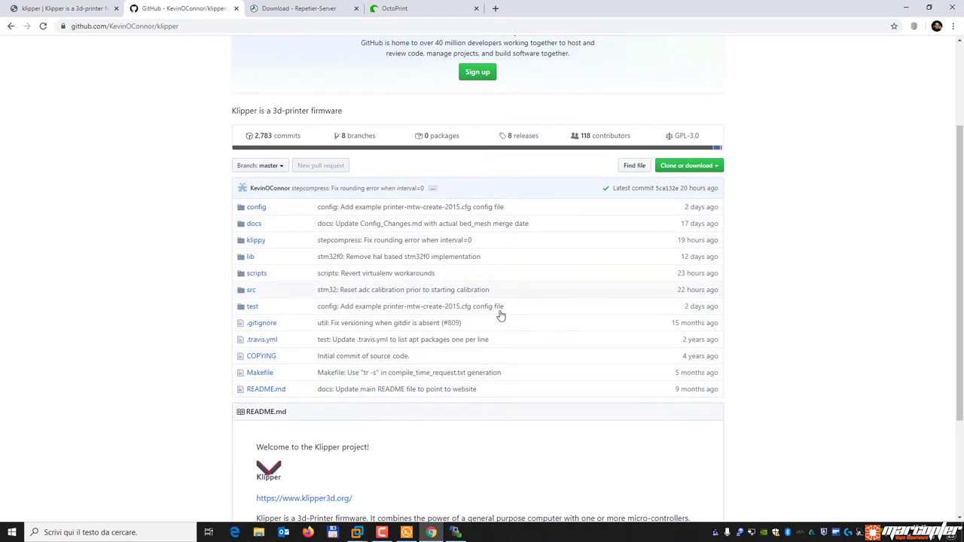
left_click(407, 533)
Run the pasted git clone of Klipper on the Pi, then select the install-octopi.sh line to copy.
key("ctrl+v")
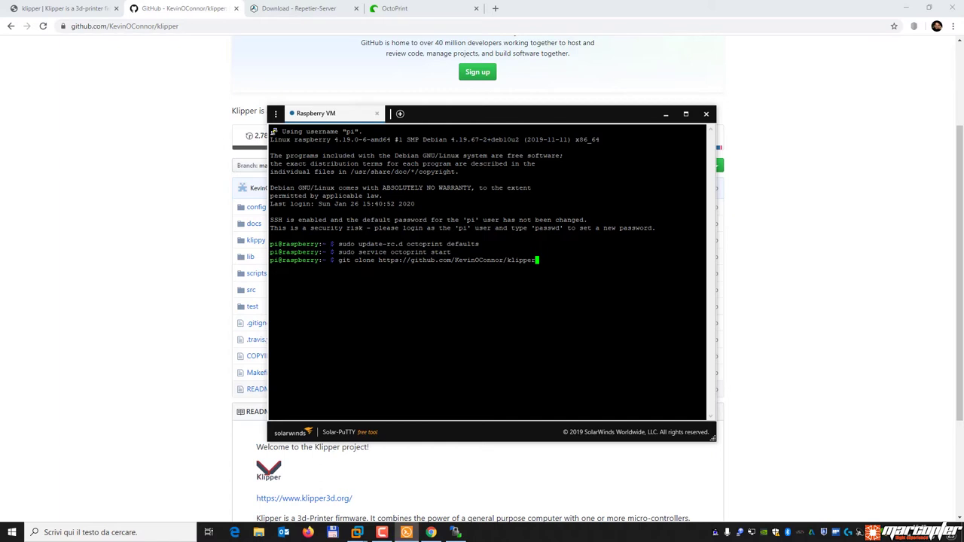
key("Return")
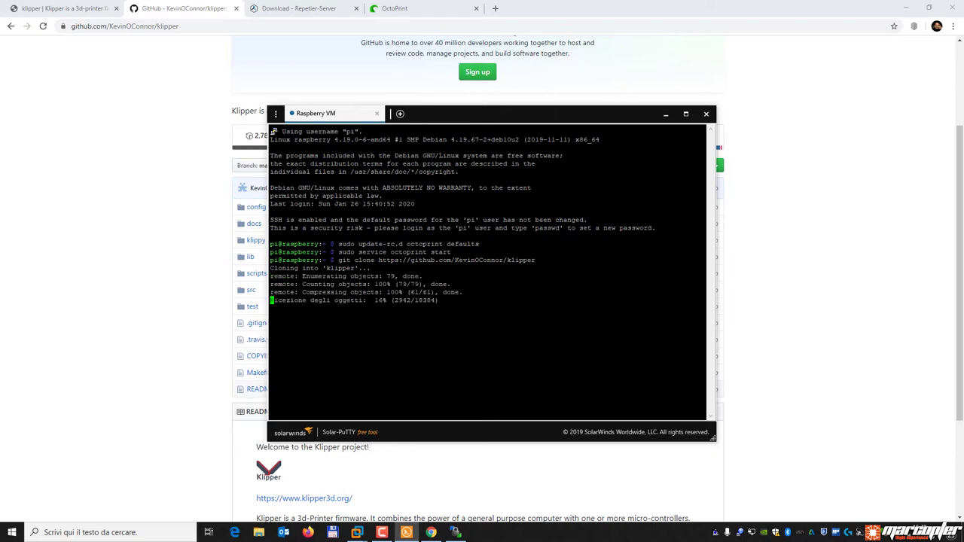
left_click(55, 8)
left_click_drag(377, 297, 259, 303)
right_click(328, 296)
Run ./klipper/scripts/install-octopi.sh in Solar-PuTTY and return to the Installation page once done.
left_click(345, 303)
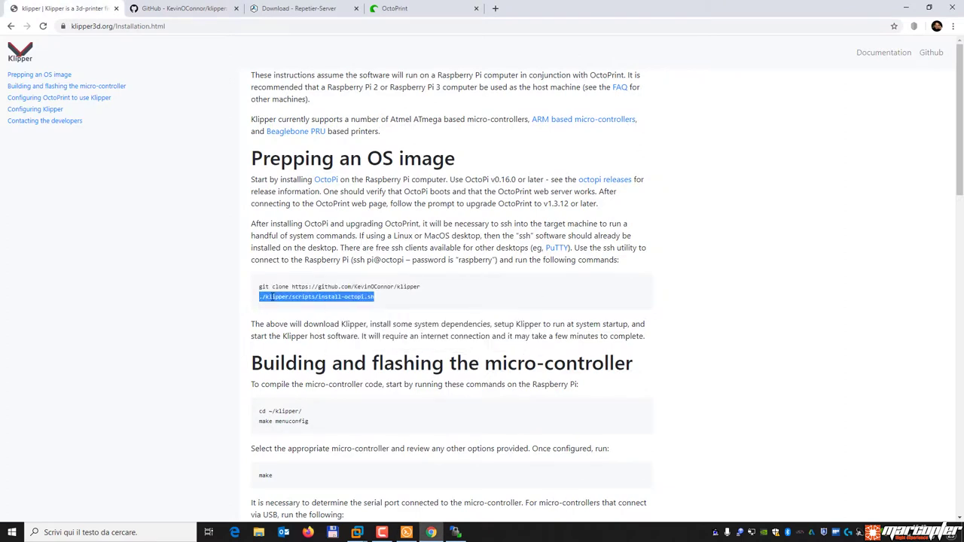
left_click(407, 532)
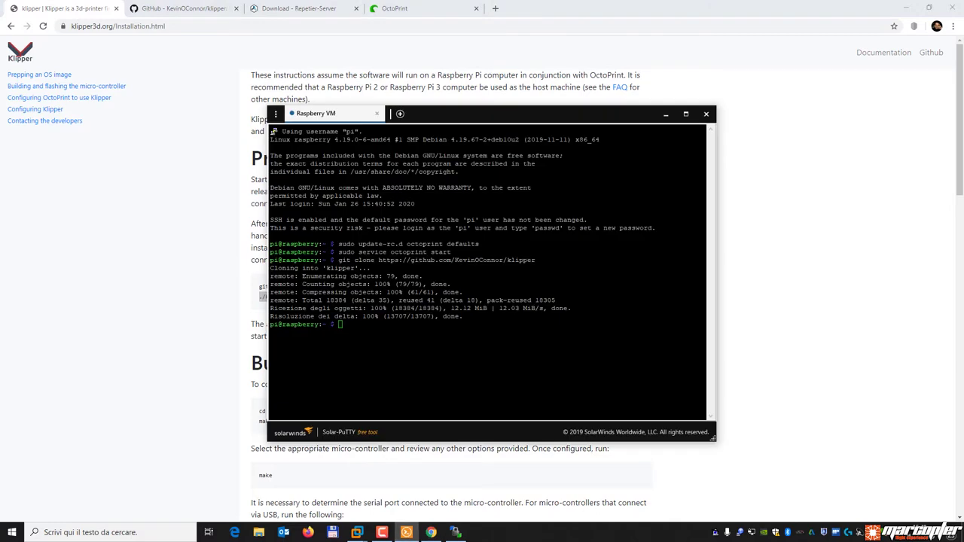
key("shift+Insert")
key("Return")
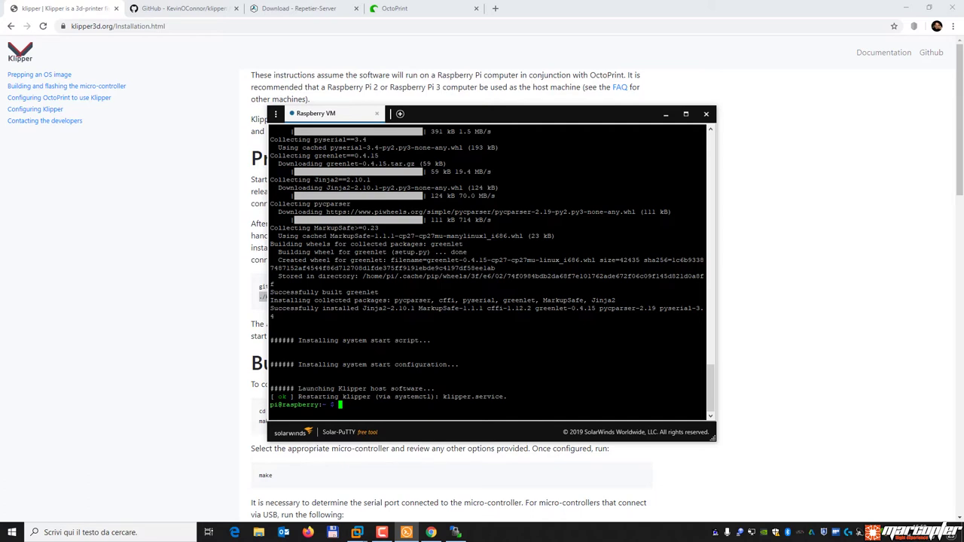
left_click(177, 351)
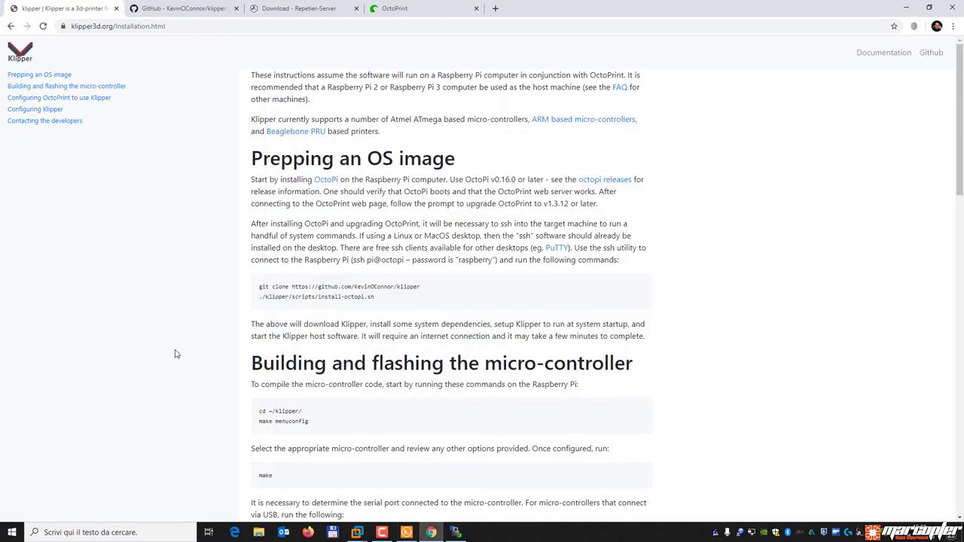
Copy 'cd ~/klipper/' from the guide and run it in the Pi terminal.
scroll(295, 323, "down", 5)
scroll(294, 327, "up", 3)
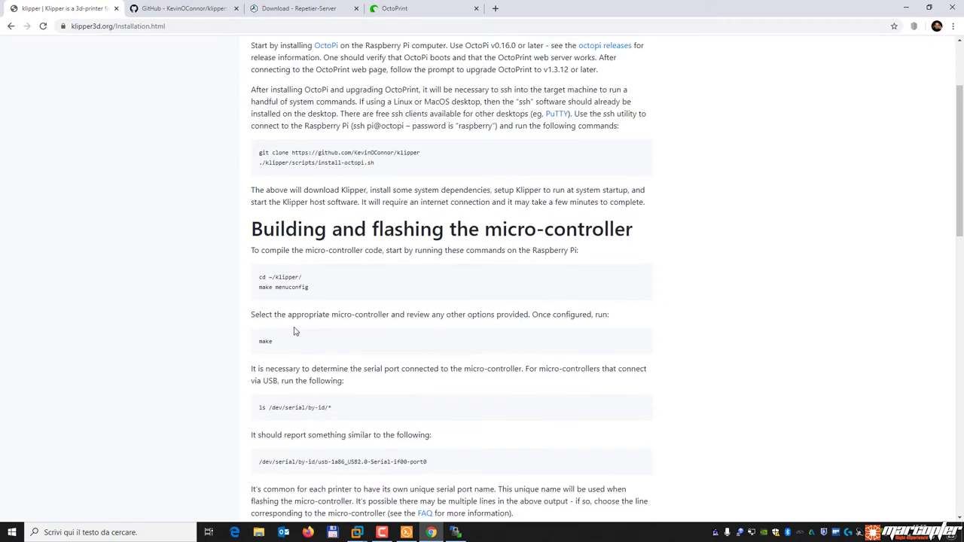
left_click_drag(303, 279, 251, 280)
right_click(304, 284)
left_click(309, 286)
left_click(406, 533)
right_click(411, 470)
left_click(406, 533)
right_click(354, 377)
key("Return")
Copy 'make menuconfig' and run it to open the firmware configuration menu.
left_click(226, 318)
left_click_drag(309, 288, 258, 293)
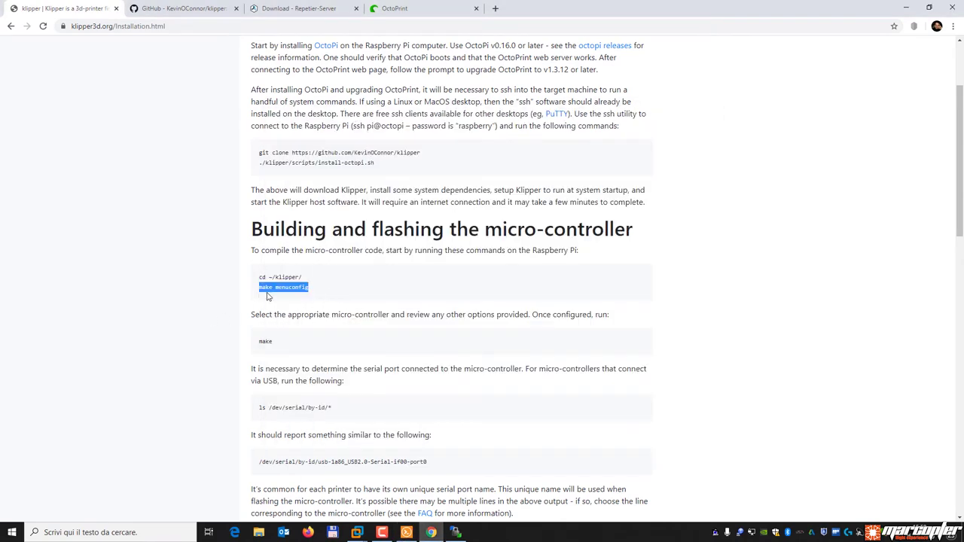
right_click(276, 288)
left_click(301, 295)
left_click(406, 532)
key("shift+Insert")
key("Return")
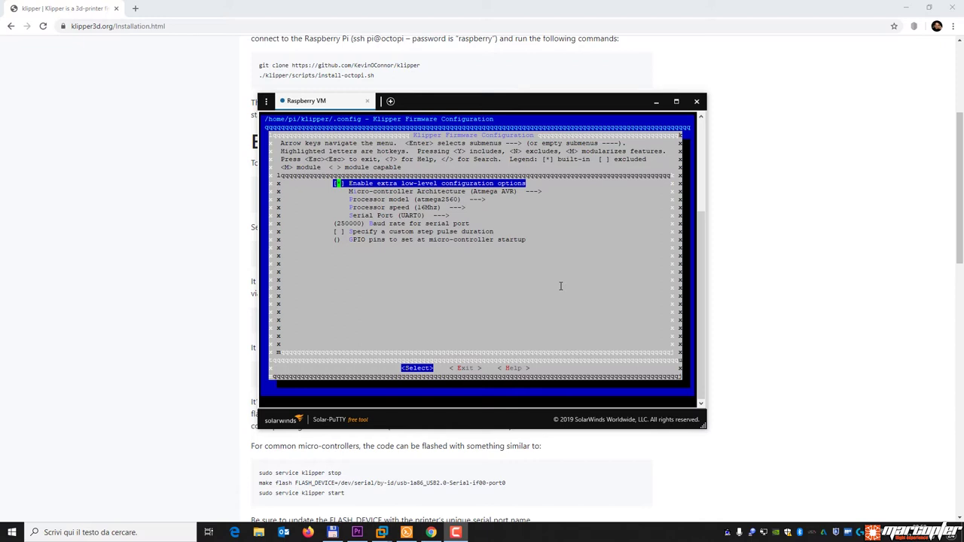
Review the SAM3/SAM4, SAMD21/SAMD51, LPC176x and STM32 architectures, then keep Atmega AVR.
key("Down")
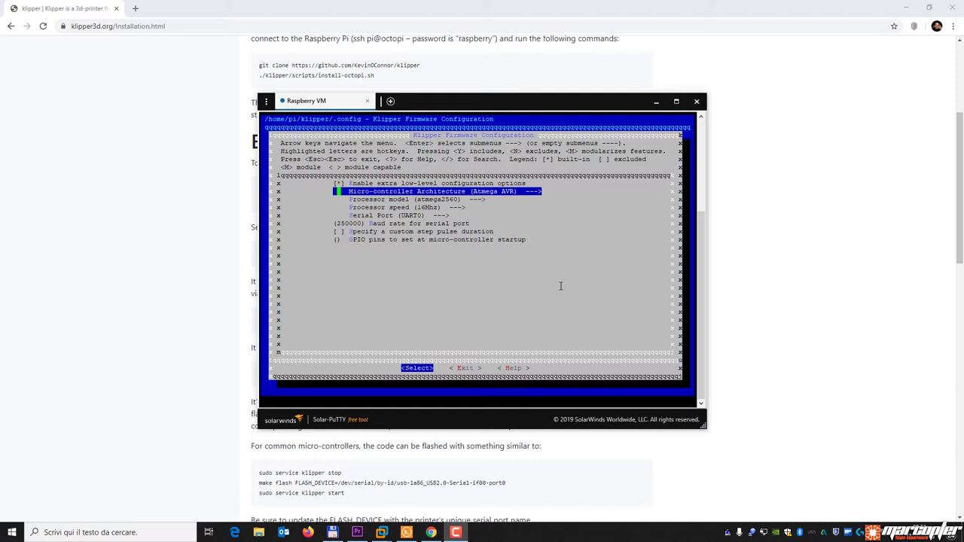
key("Return")
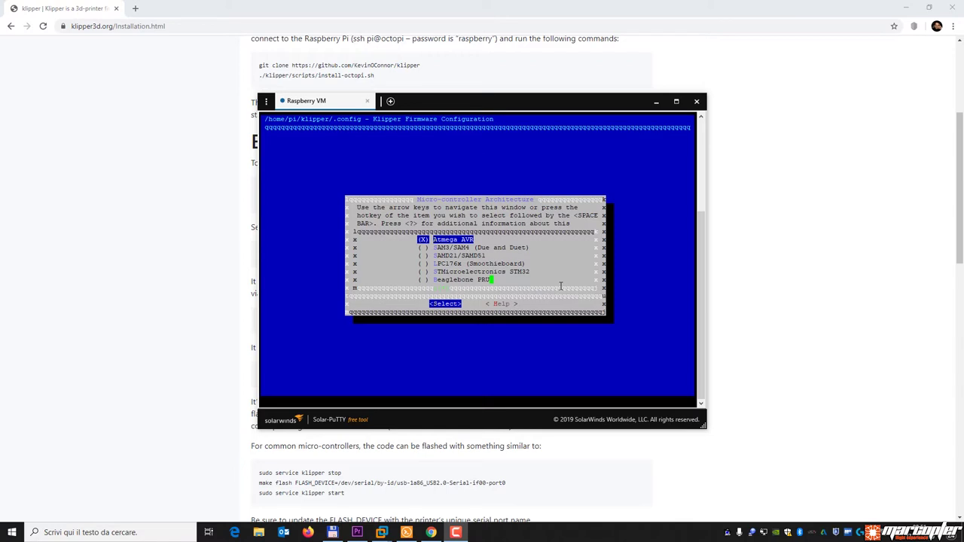
key("Down")
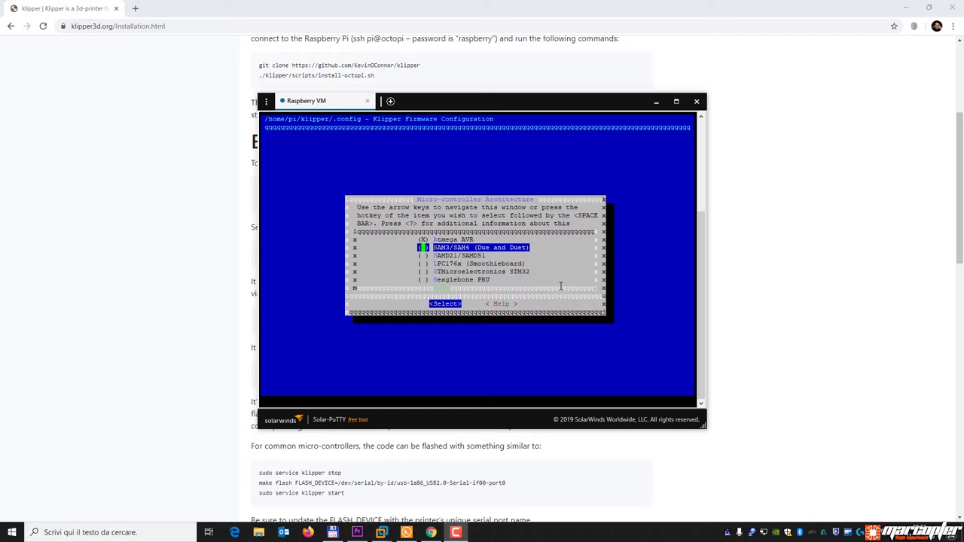
key("Down")
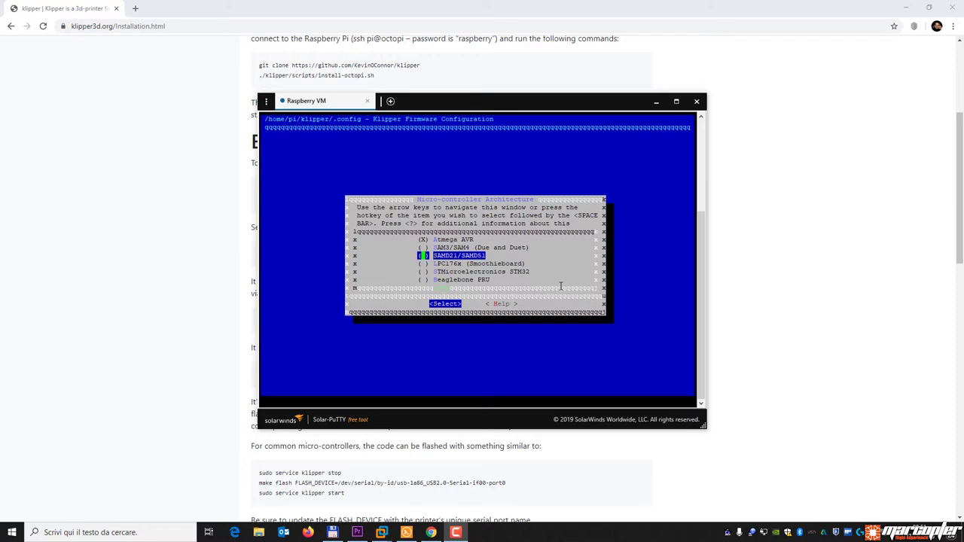
key("Down")
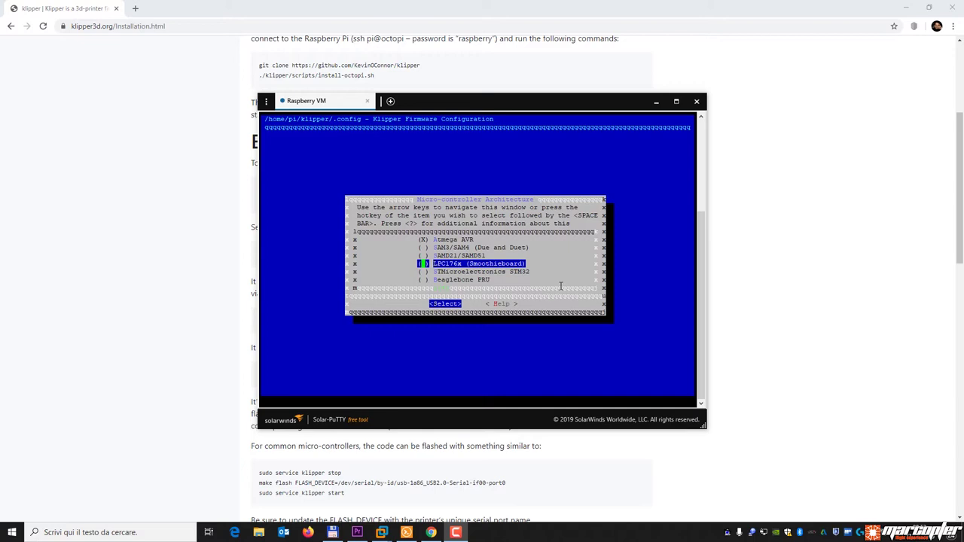
key("Down")
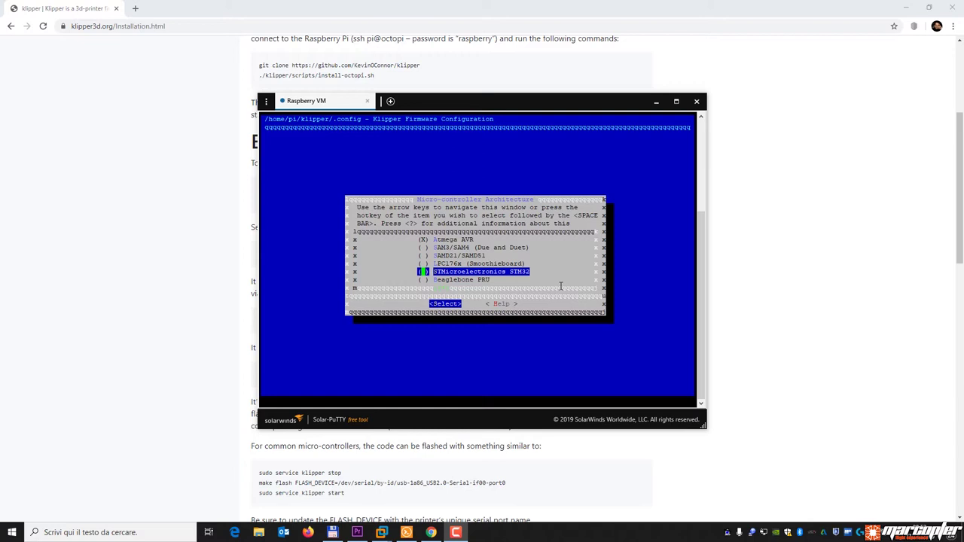
key("Up")
key("Up")
key("Up")
key("Up")
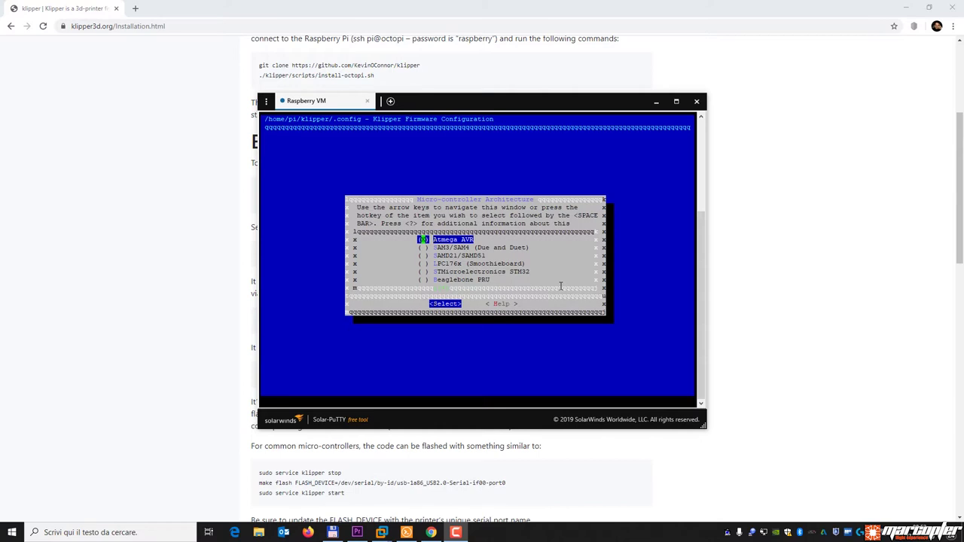
key("Return")
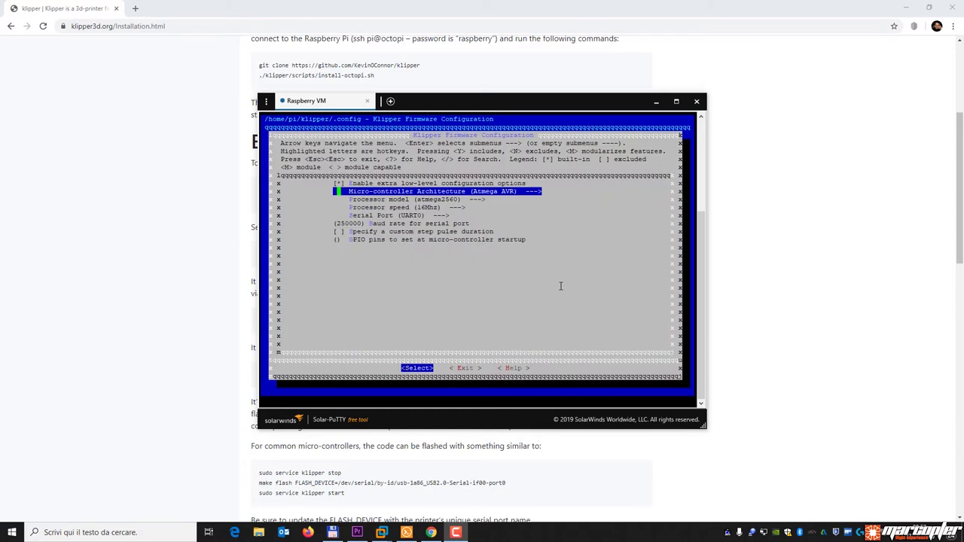
Keep atmega2560 as the processor model and 16Mhz as the processor speed.
key("Down")
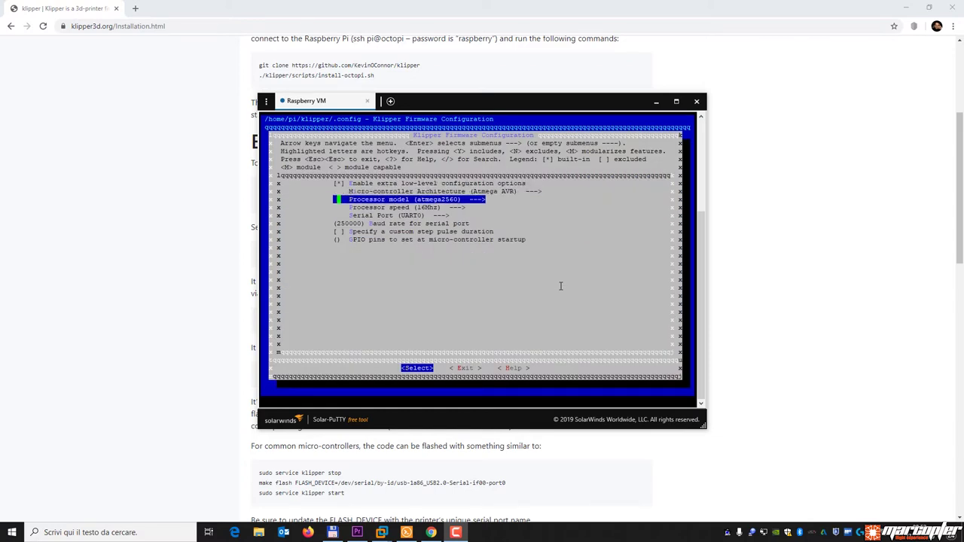
key("Return")
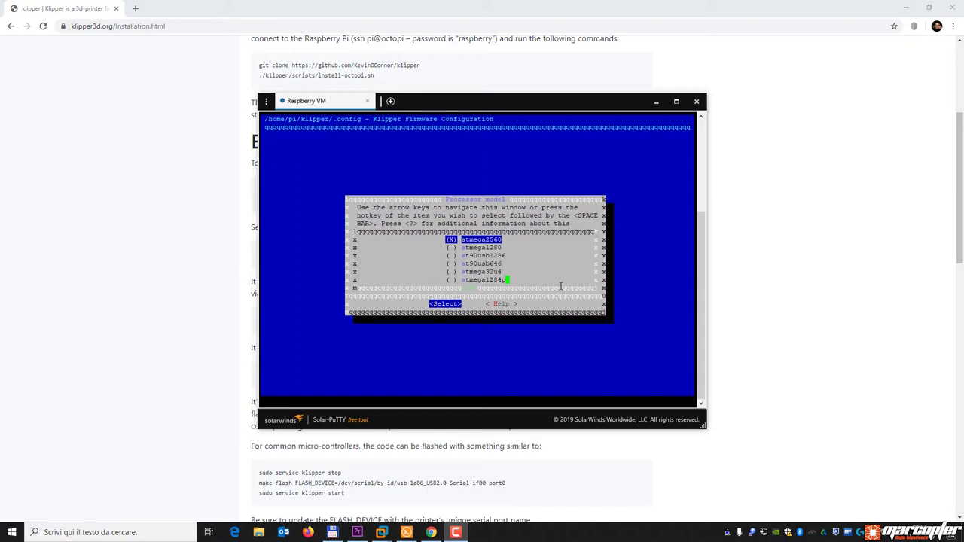
key("Return")
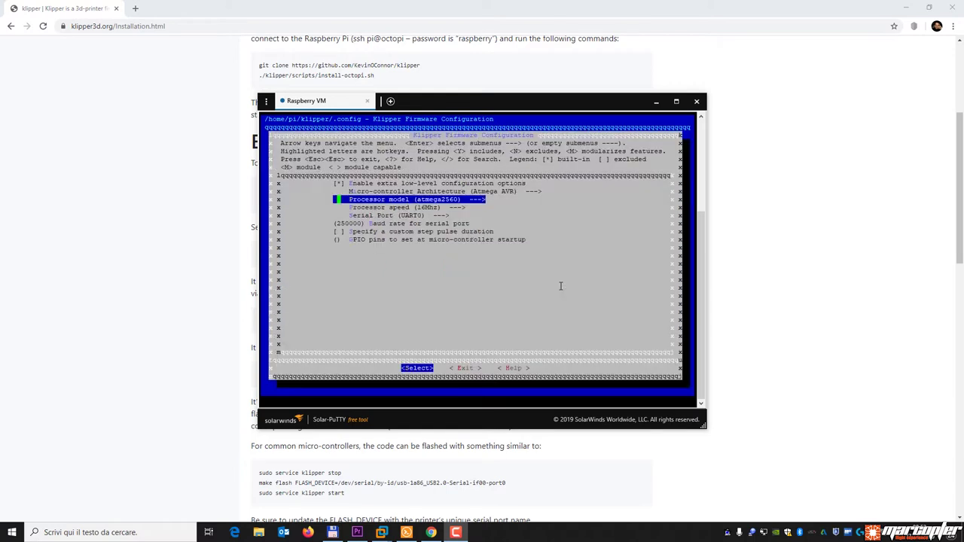
key("Down")
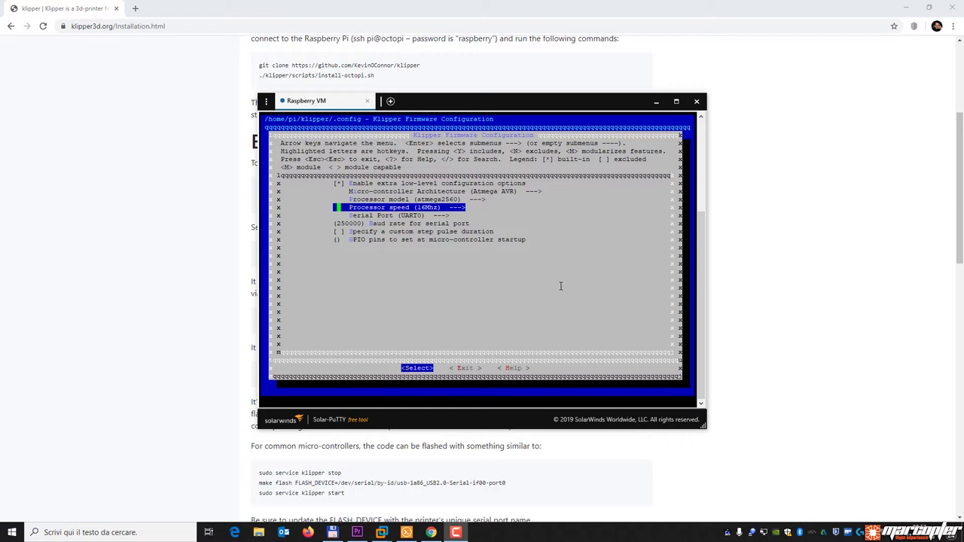
key("Return")
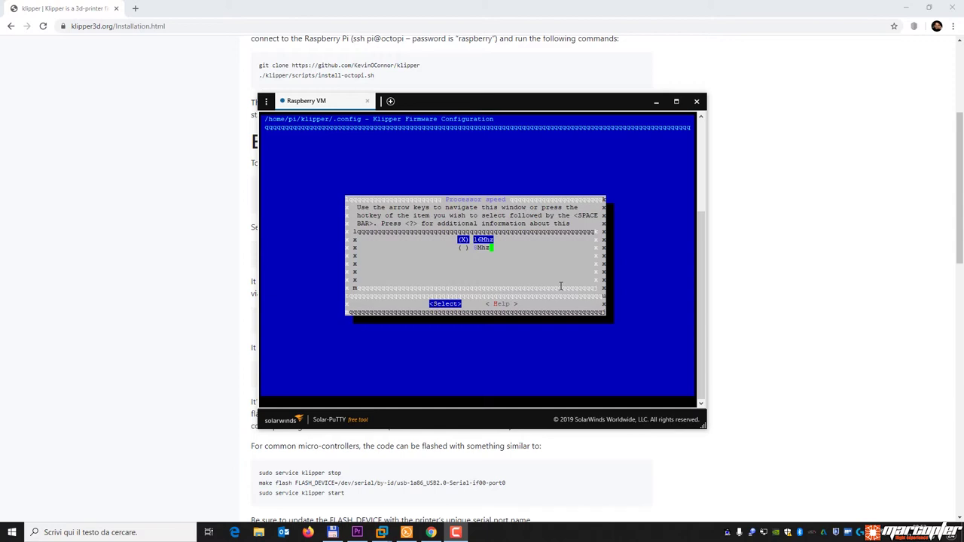
key("Return")
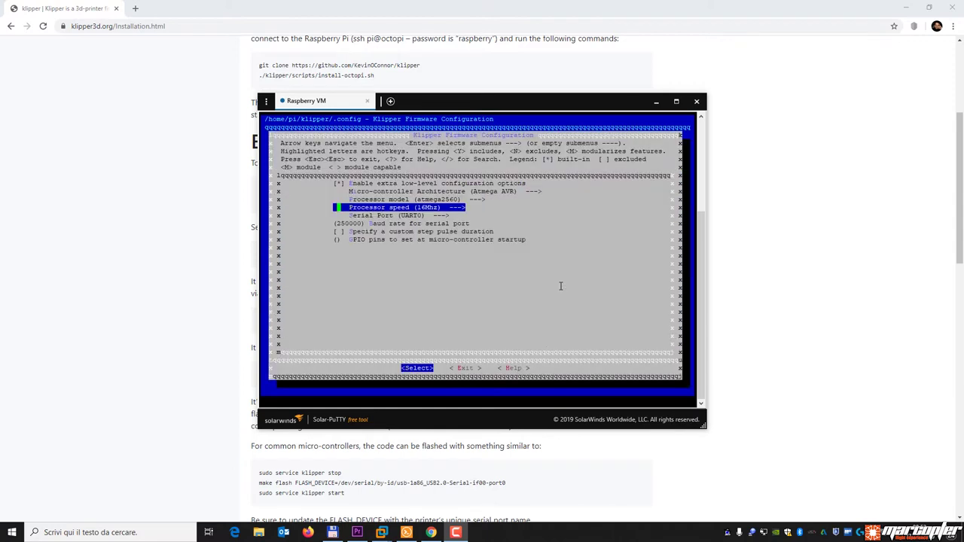
Move past the Serial Port setting and exit the firmware menu to the save prompt.
key("Down")
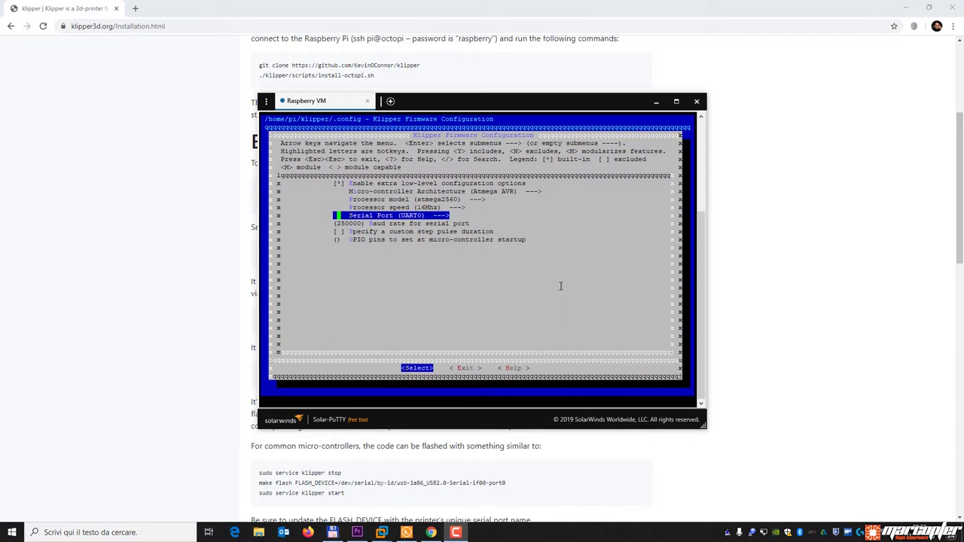
key("Down")
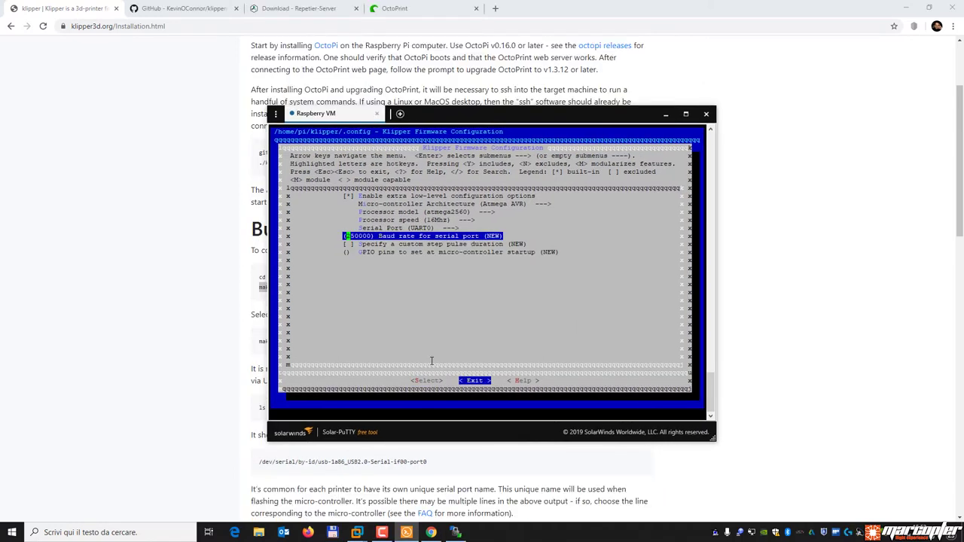
key("Return")
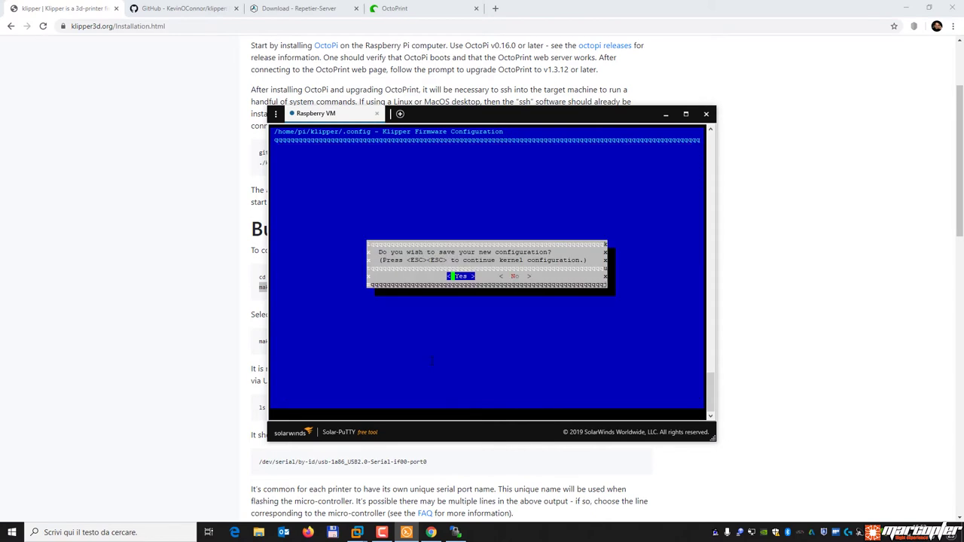
Save the new configuration, then run 'make' copied from the Klipper docs to compile the firmware.
key("Return")
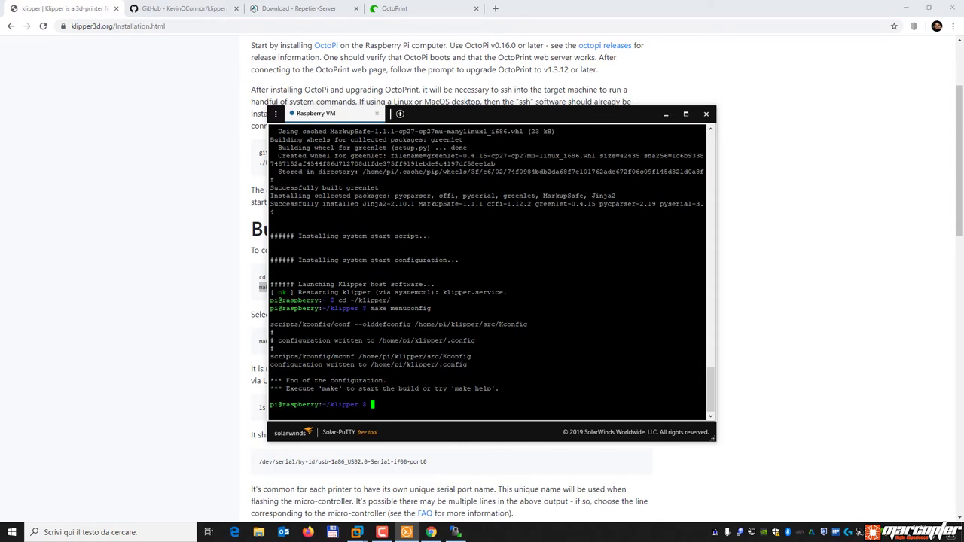
left_click(226, 371)
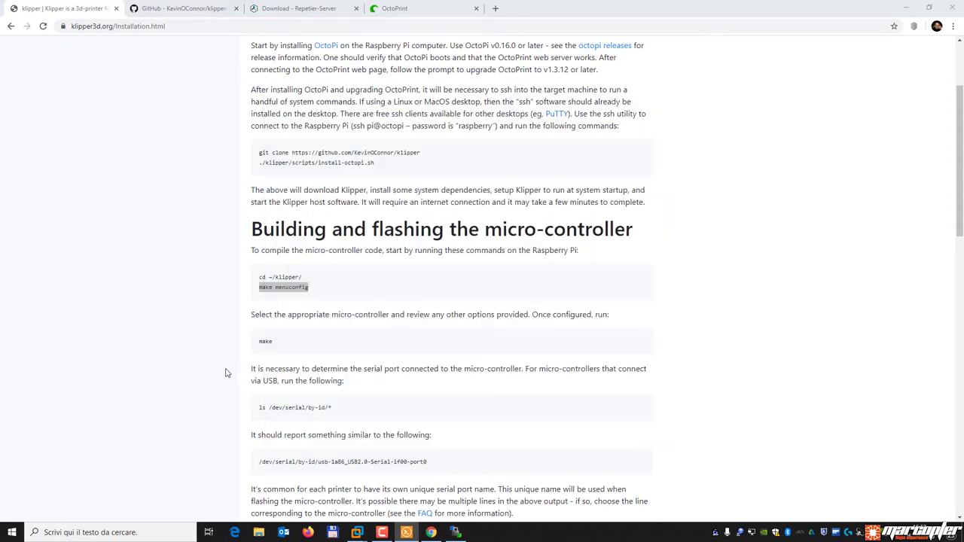
left_click_drag(277, 341, 258, 341)
right_click(262, 340)
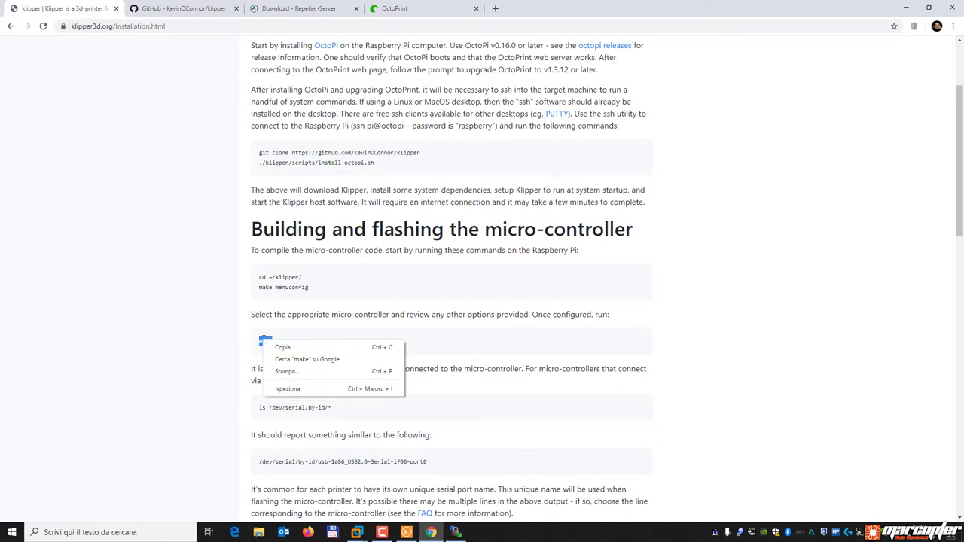
left_click(283, 348)
left_click(406, 533)
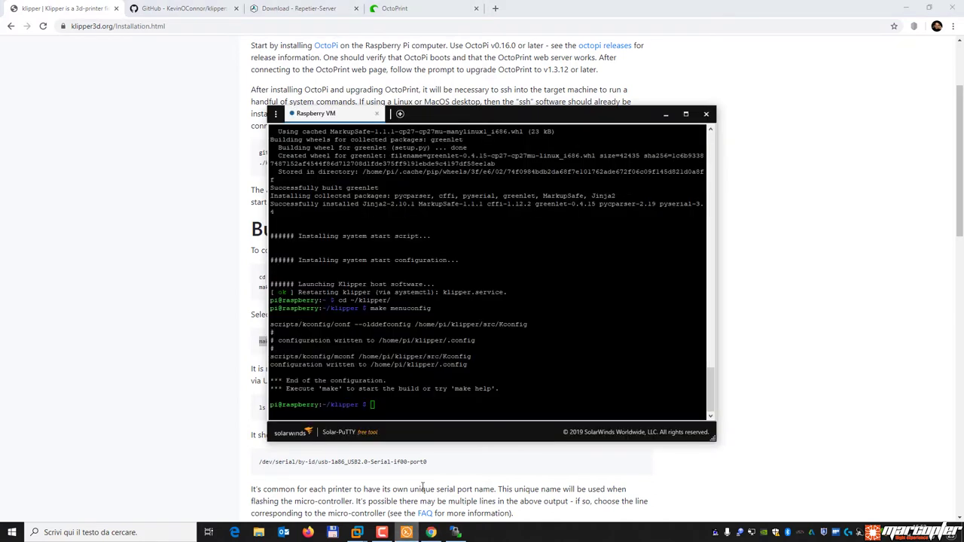
key("shift+Insert")
key("Return")
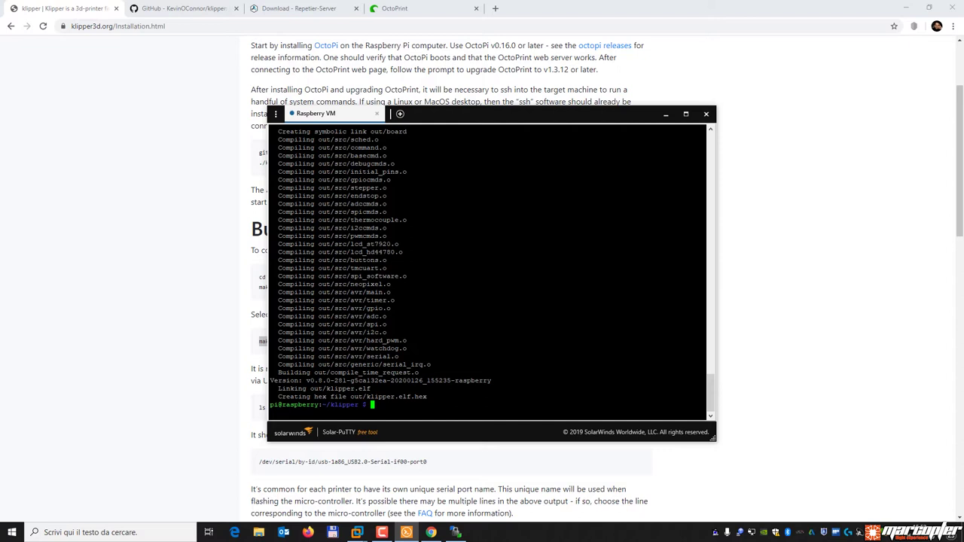
Highlight the out/klipper.elf.hex line in the build output and switch to Repetier-Host.
left_click_drag(367, 397, 428, 397)
left_click(480, 532)
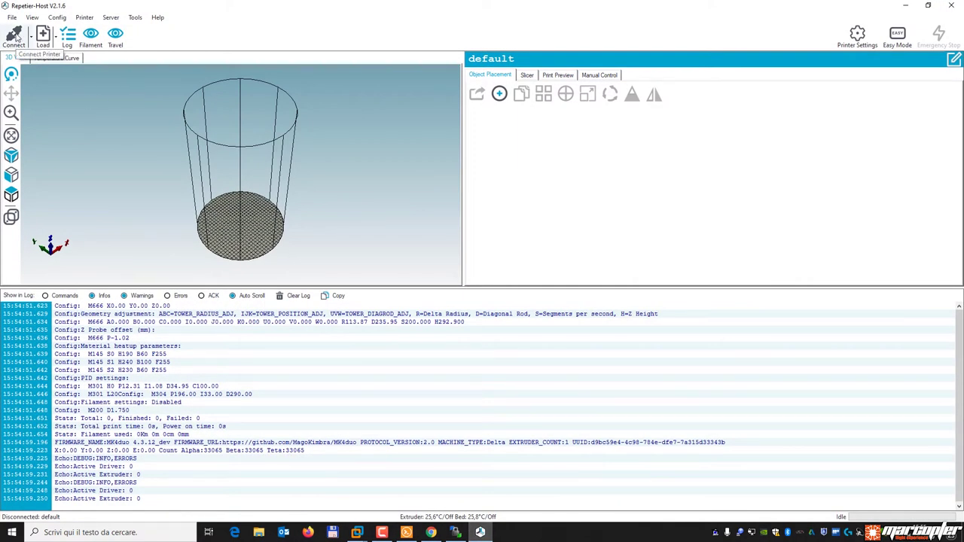
Connect on COM24 at 250000 baud and locate the MK4duo 4.3.12_dev version line in the log.
left_click(858, 35)
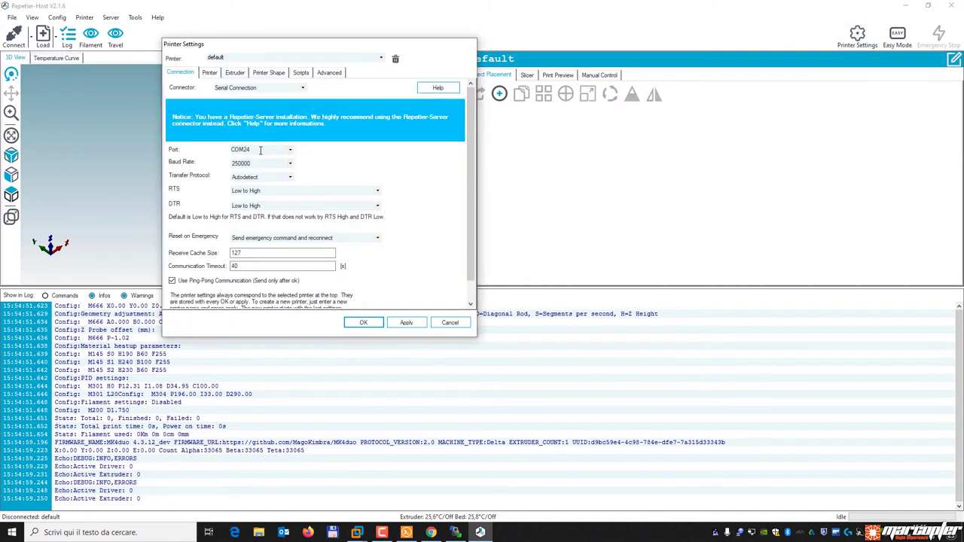
left_click(364, 323)
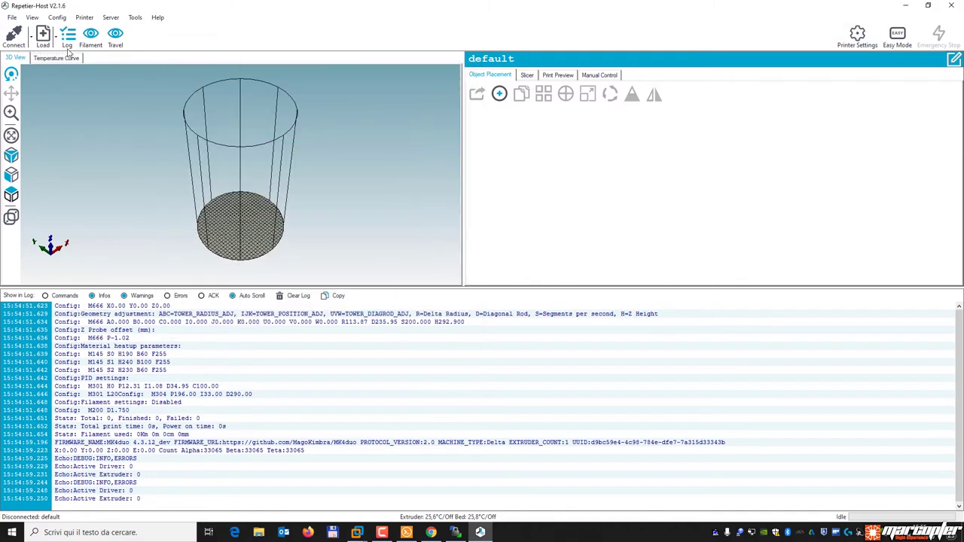
left_click(13, 36)
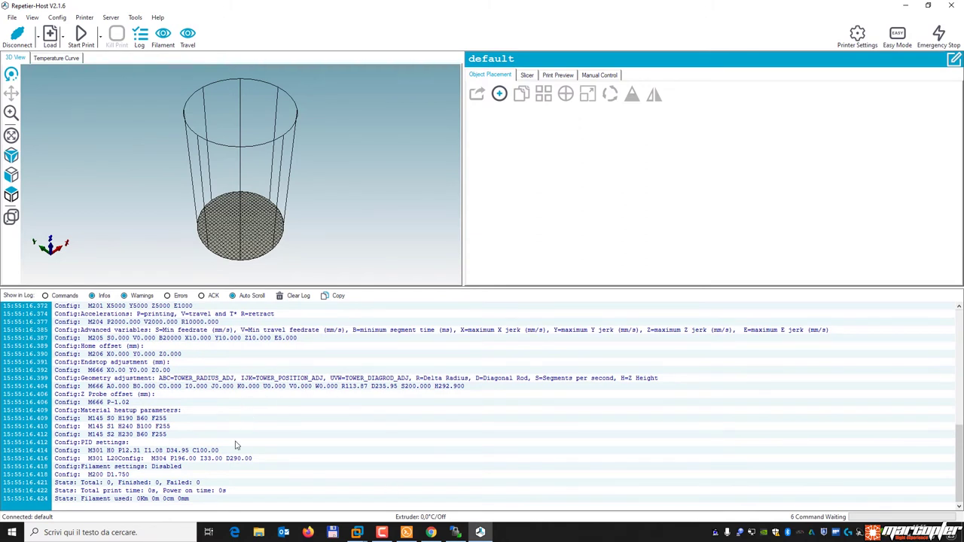
scroll(236, 445, "up", 4)
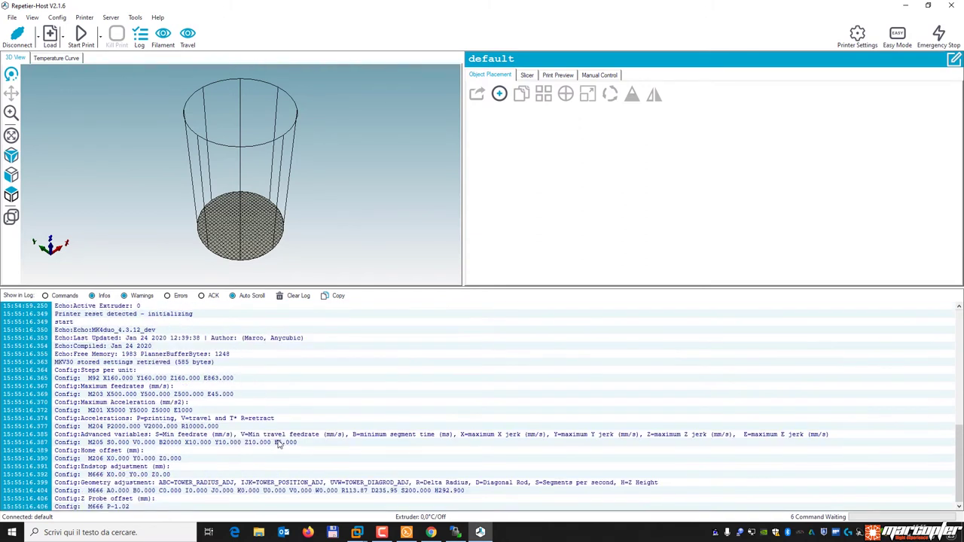
left_click(99, 331)
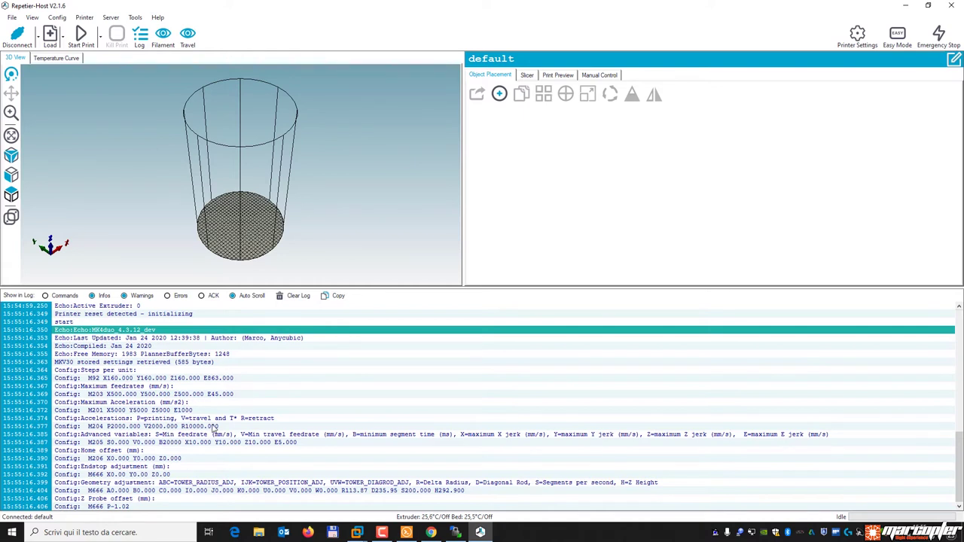
Disconnect and reconnect to the printer, then browse the Config menu.
left_click(16, 34)
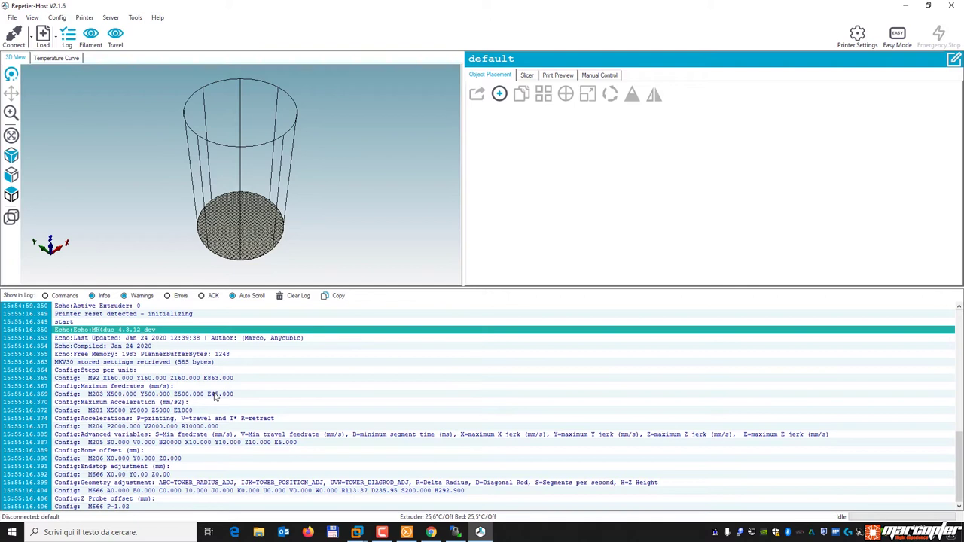
left_click(13, 39)
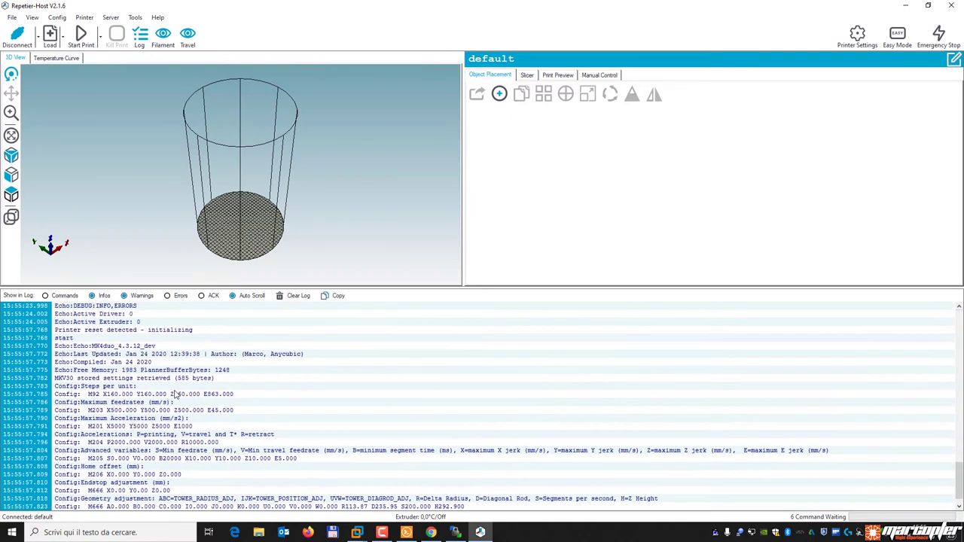
left_click(58, 18)
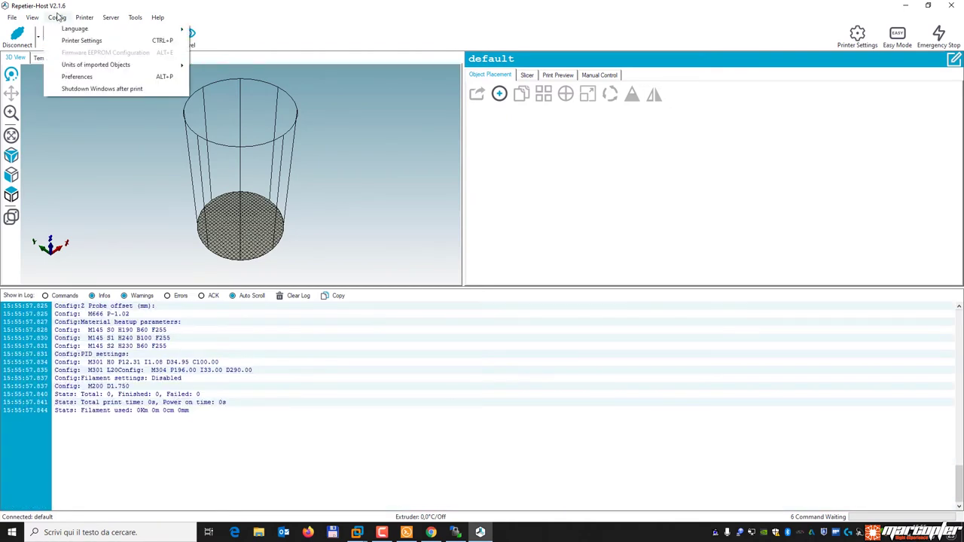
left_click(120, 370)
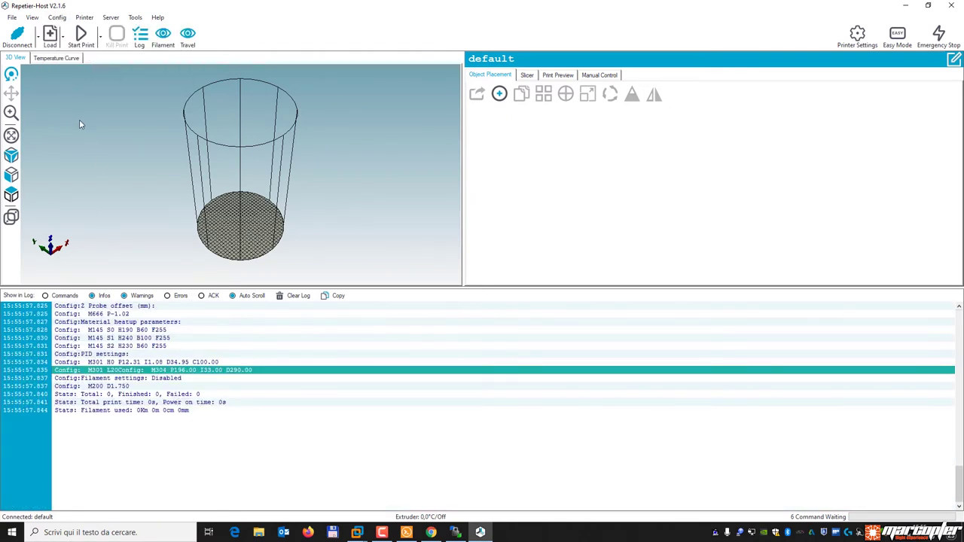
left_click(58, 18)
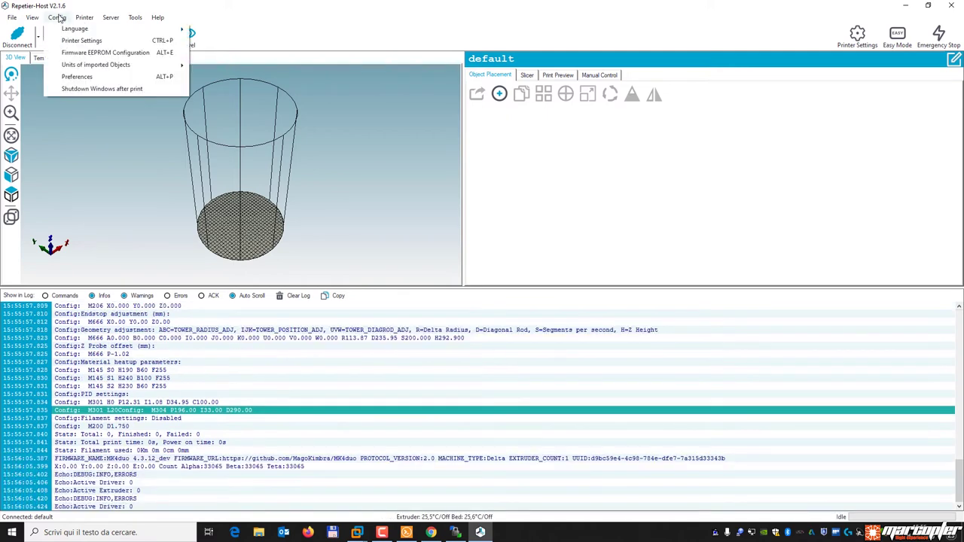
Scroll through the Firmware EEPROM values, including Delta Probe Radius, cancel unchanged, and disconnect the printer.
left_click(86, 53)
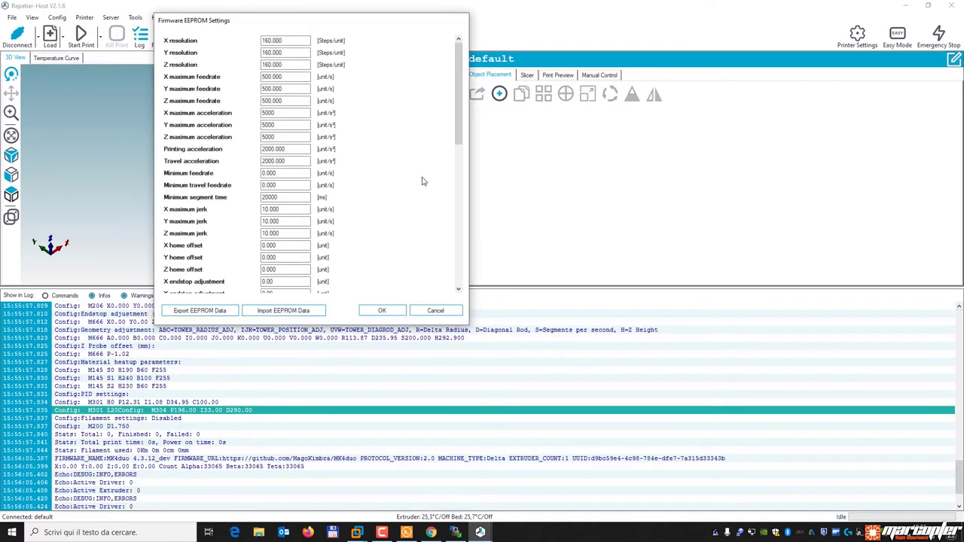
left_click_drag(458, 128, 454, 82)
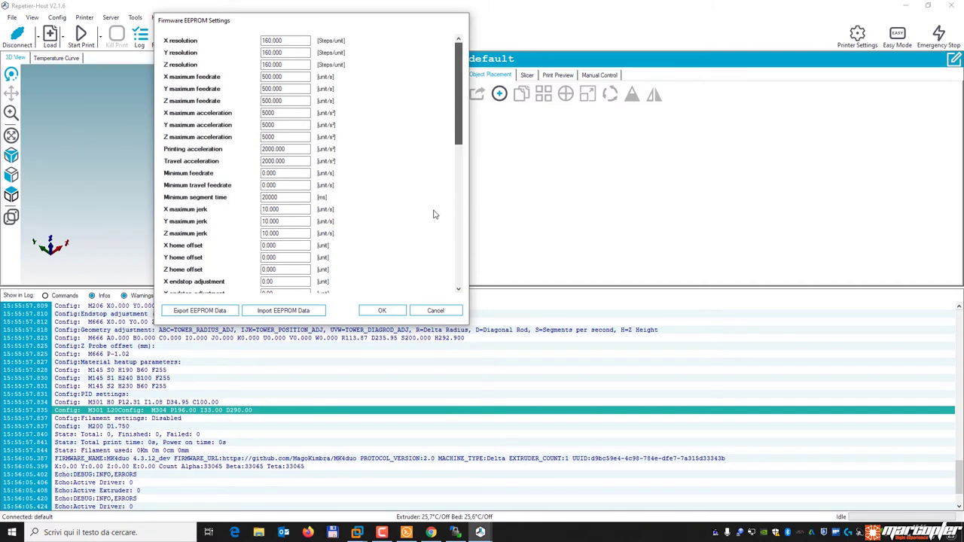
scroll(441, 181, "down", 10)
left_click(281, 150)
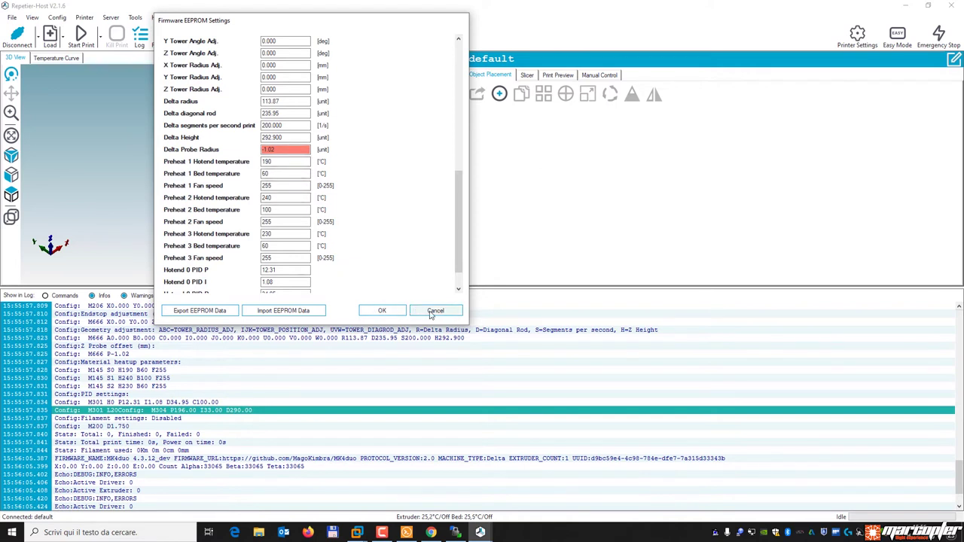
scroll(458, 260, "down", 1)
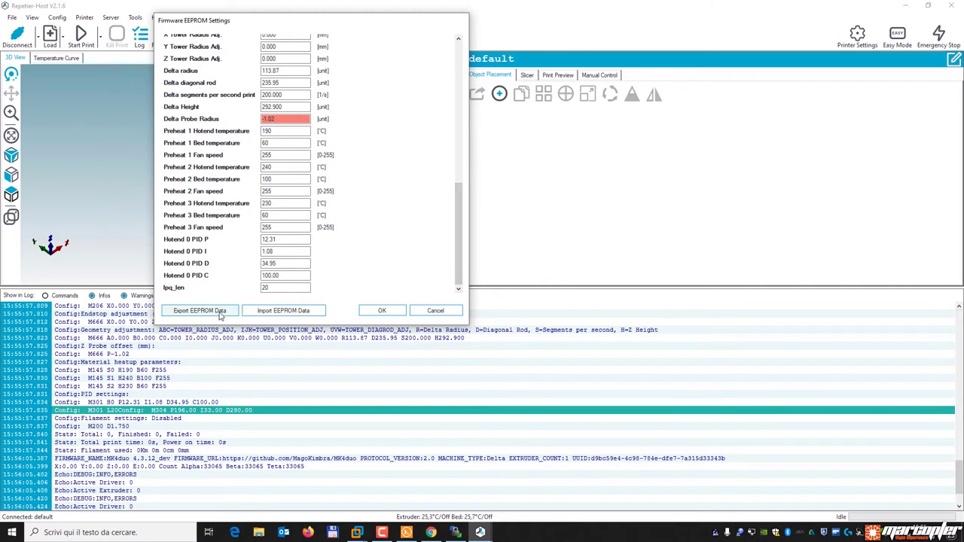
left_click_drag(462, 256, 450, 105)
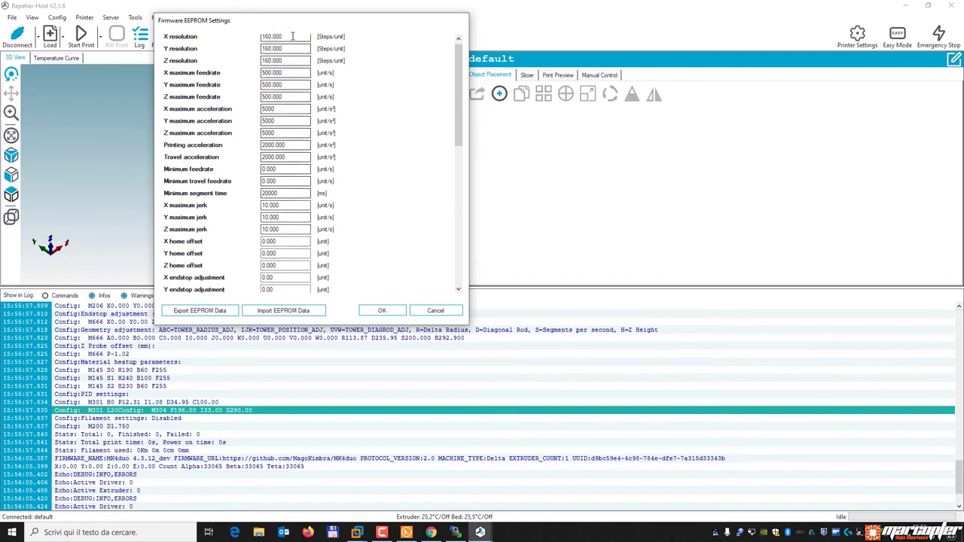
mouse_move(459, 106)
left_mouse_down()
mouse_move(453, 305)
mouse_move(444, 110)
left_mouse_up()
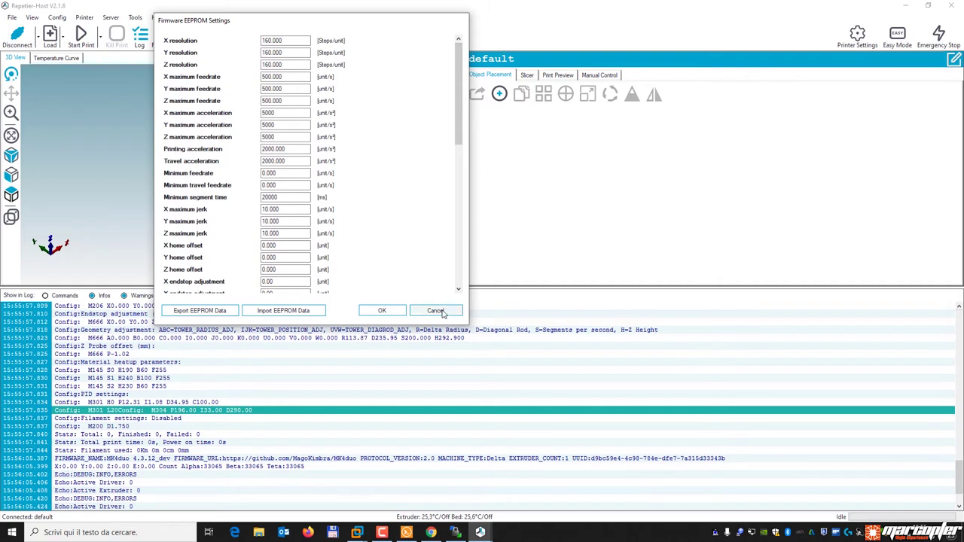
left_click(444, 311)
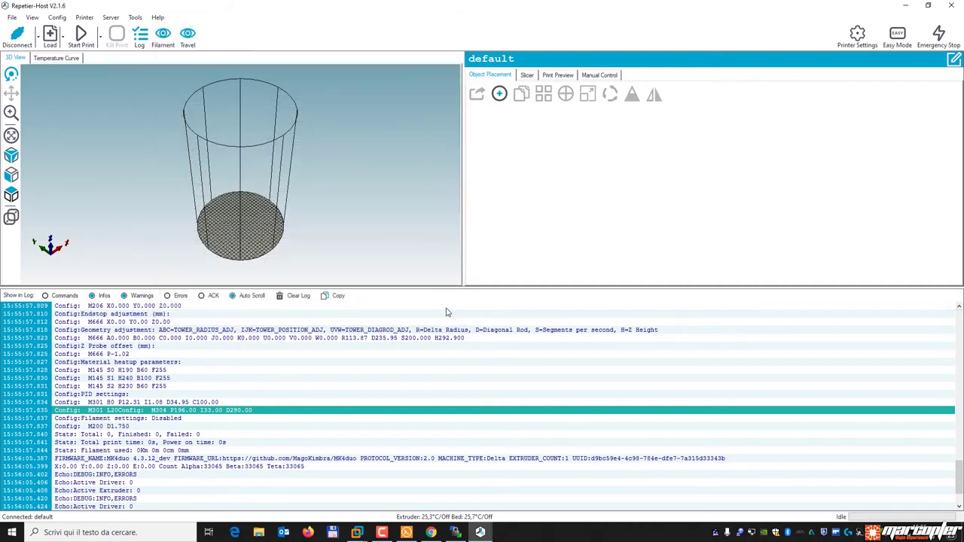
left_click(9, 38)
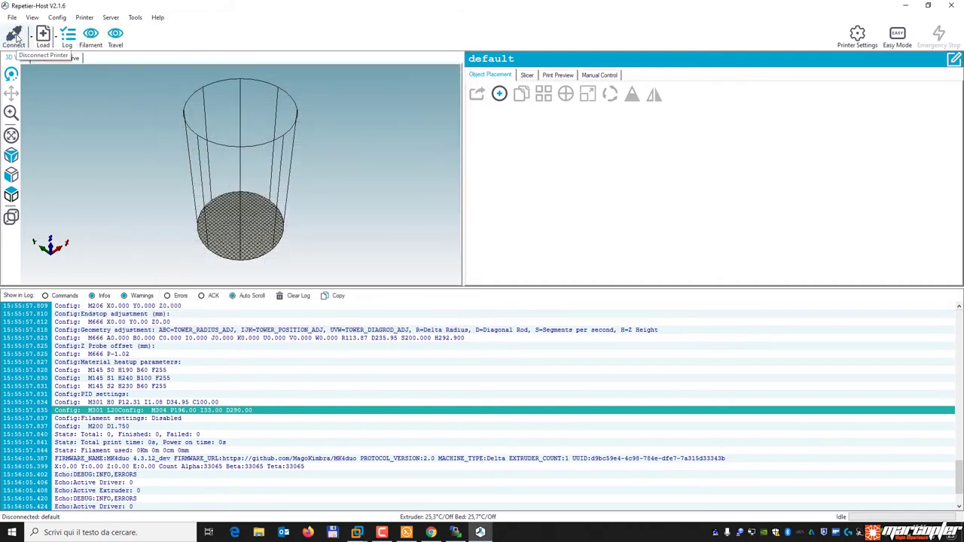
Close Repetier-Host and bring the Raspberry VM forward in VMware with input captured.
left_click(948, 5)
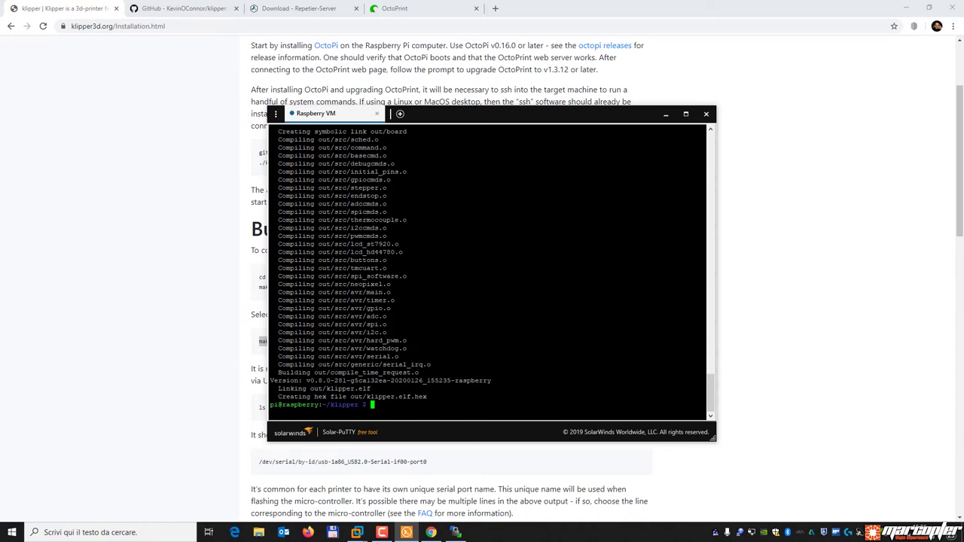
mouse_move(357, 533)
left_click(408, 465)
left_click(422, 303)
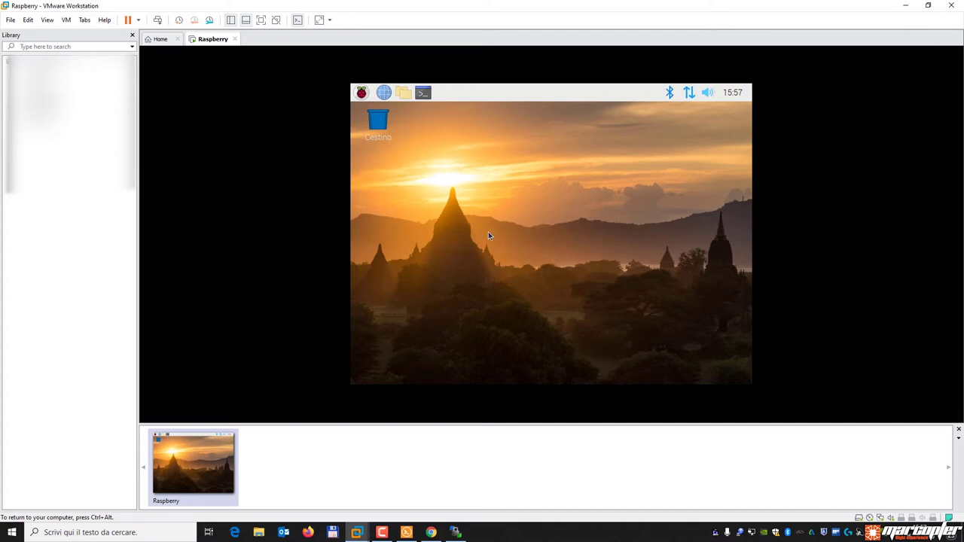
Connect the QinHeng USB2.0-Serial device to the Raspberry VM through Removable Devices.
right_click(210, 43)
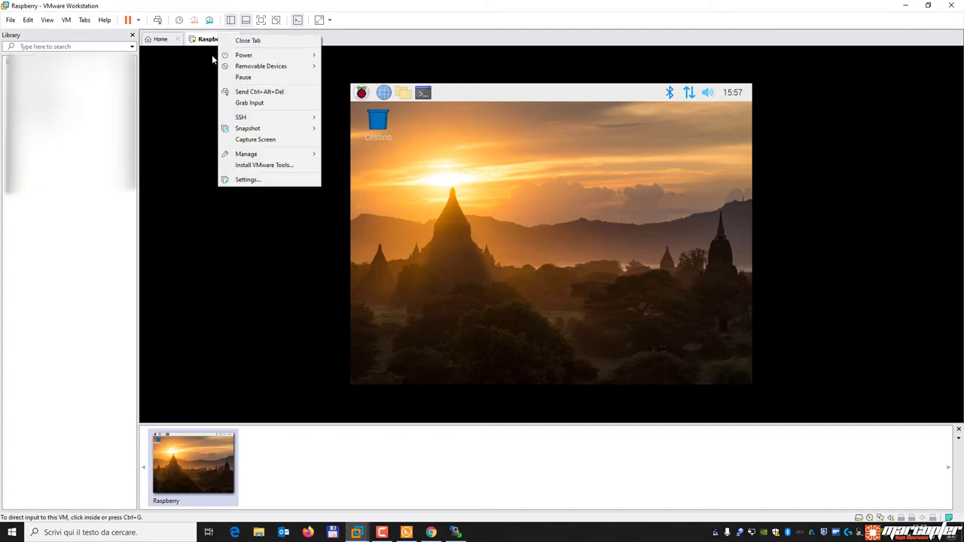
mouse_move(305, 69)
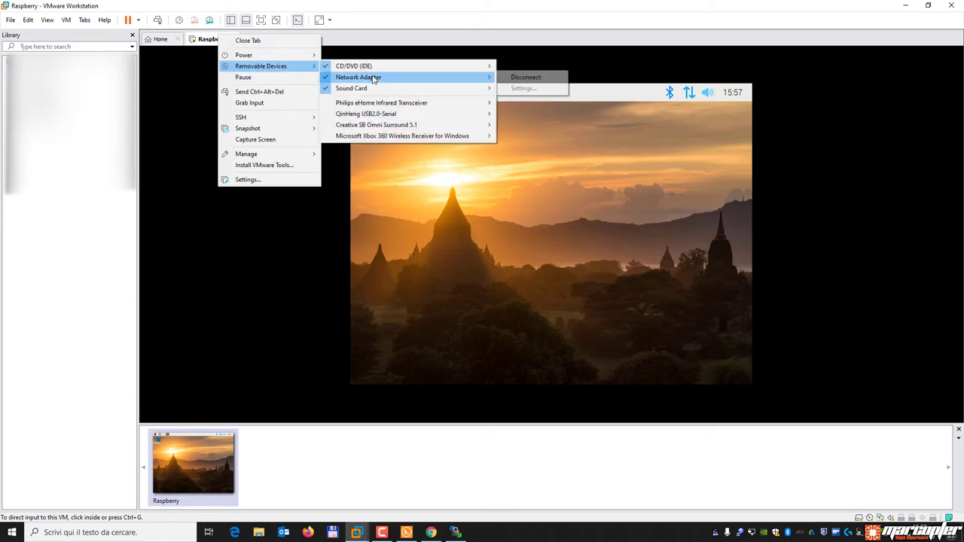
mouse_move(422, 115)
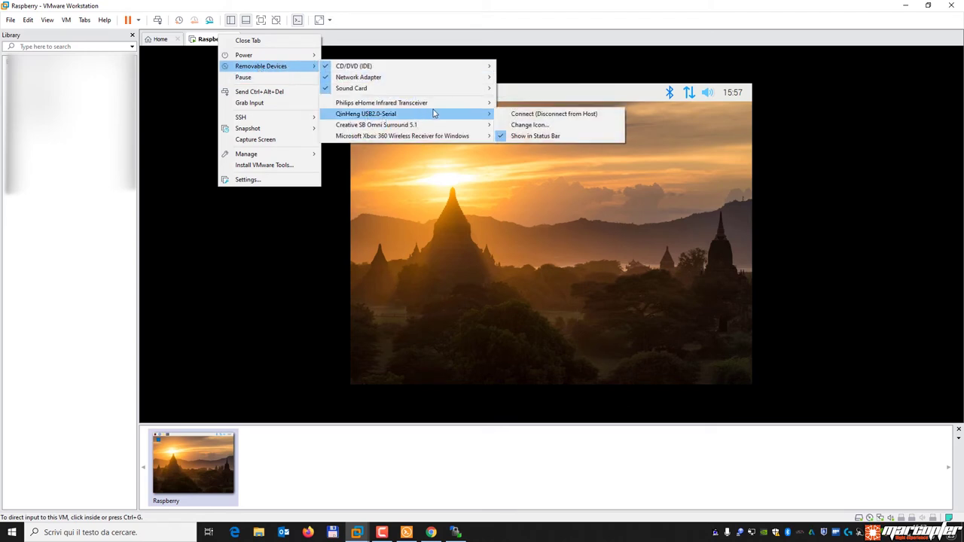
left_click(530, 115)
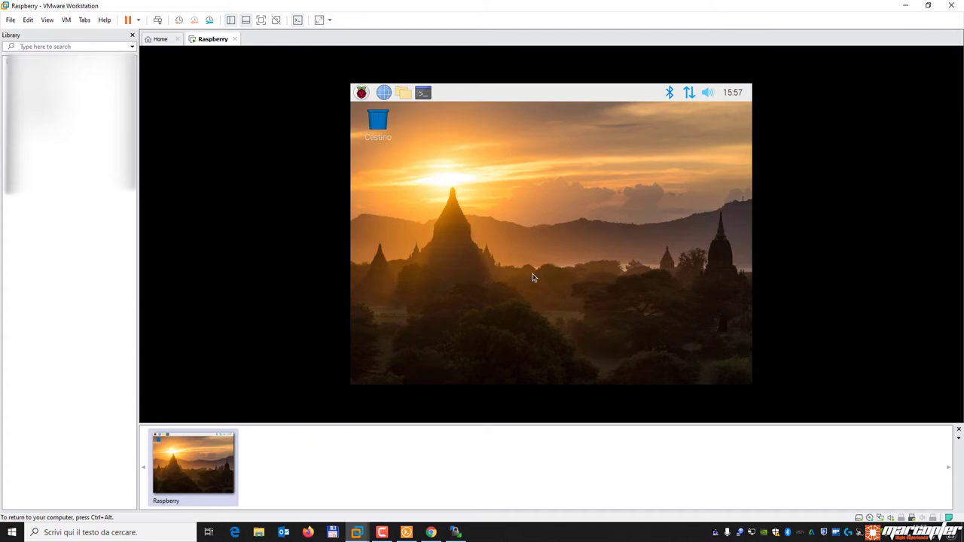
left_click(407, 532)
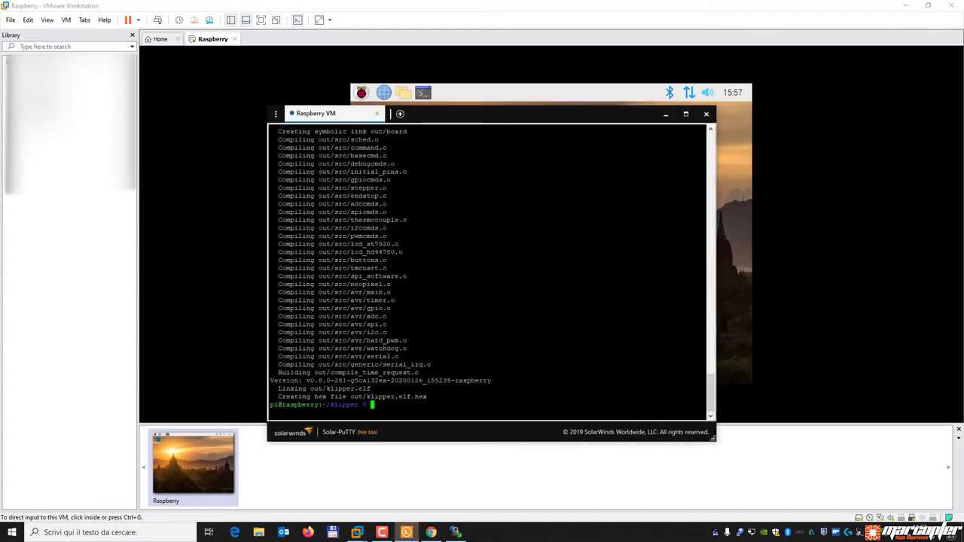
Copy the 'ls /dev/serial/by-id/*' command from the Klipper installation docs.
left_click(442, 532)
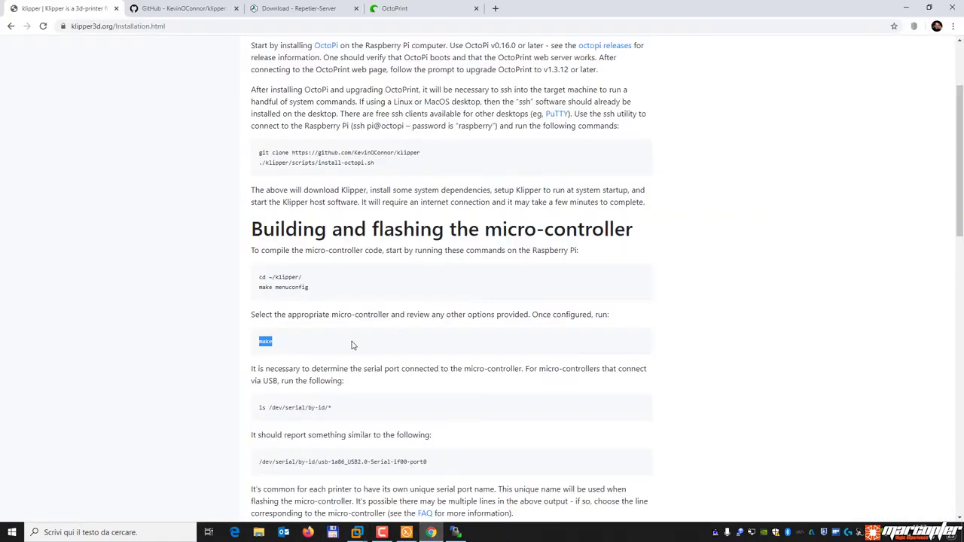
scroll(353, 377, "down", 2)
left_click_drag(334, 275, 261, 281)
right_click(283, 276)
left_click(296, 284)
Run it in the terminal, listing usb-1a86_USB2.0-Serial-if00-port0, then rerun it and find no device.
left_click(457, 532)
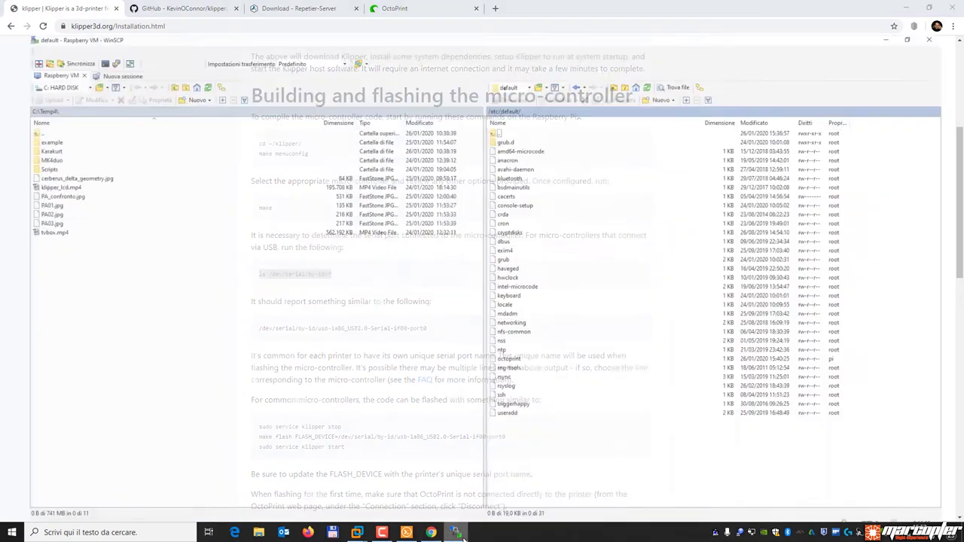
left_click(409, 534)
key("ctrl+v")
key("Return")
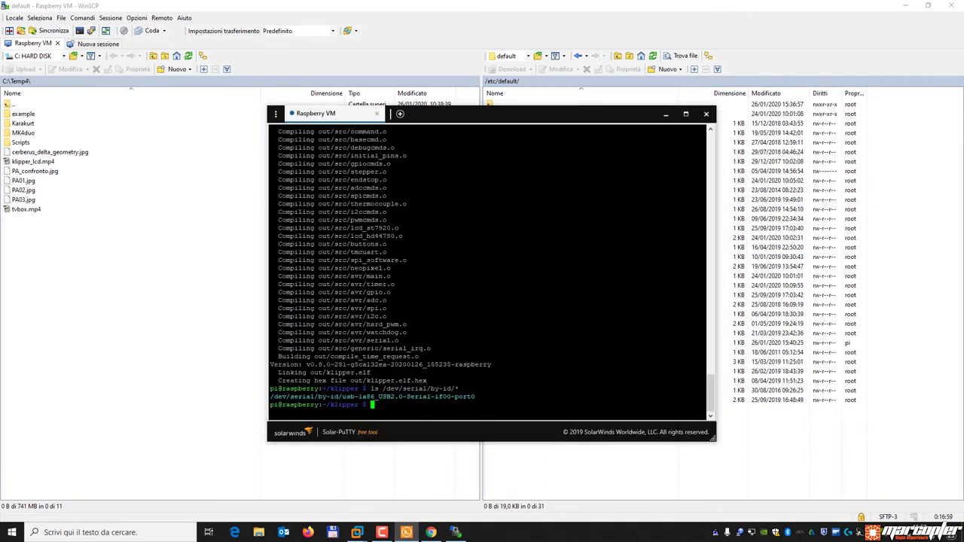
left_click_drag(705, 396, 270, 397)
key("Up")
key("Return")
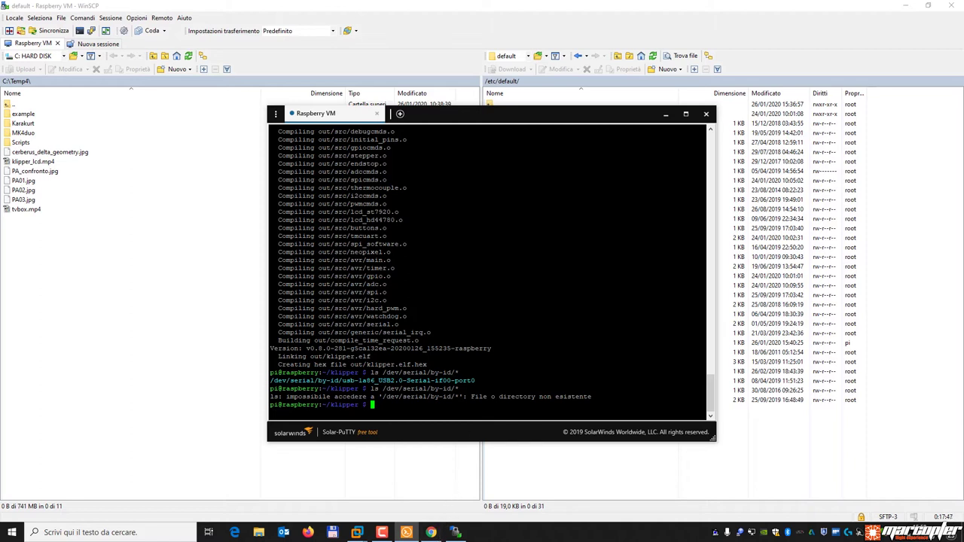
Reconnect the QinHeng USB2.0-Serial device to the Raspberry VM via Removable Devices.
left_click(359, 533)
left_click(411, 477)
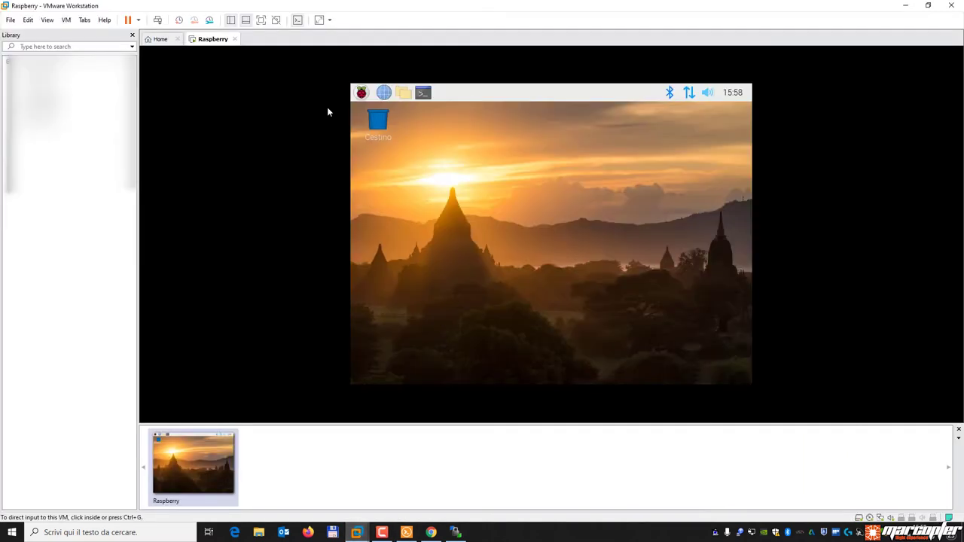
right_click(209, 39)
mouse_move(263, 74)
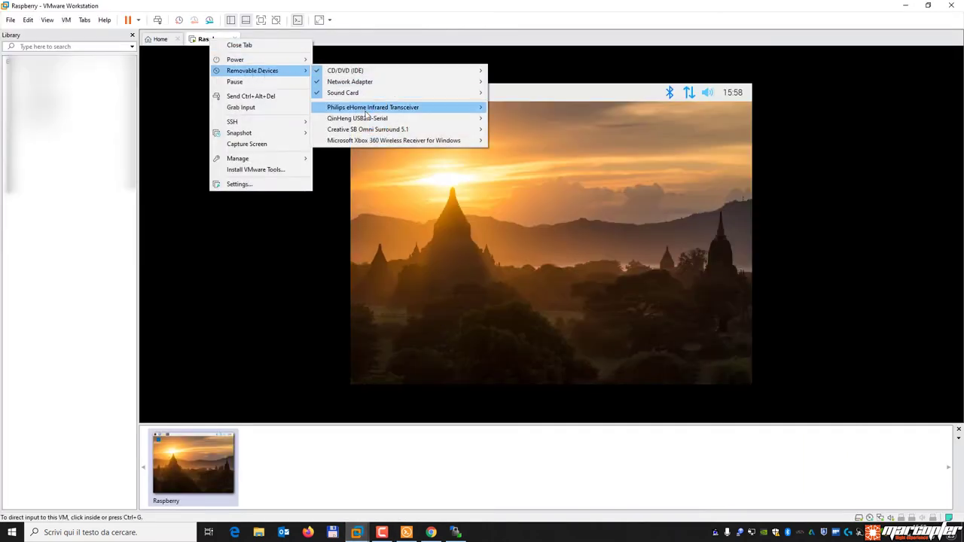
mouse_move(407, 121)
left_click(513, 121)
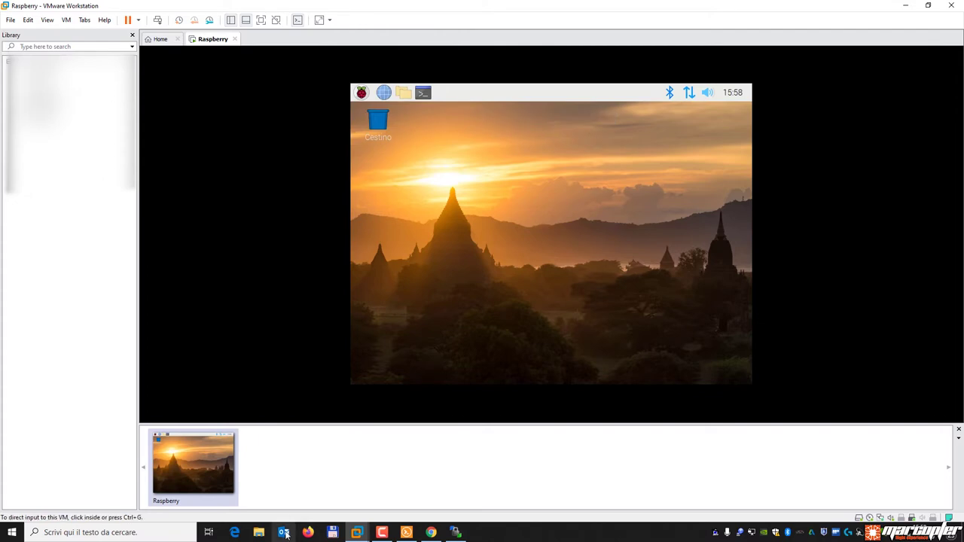
Rerun the serial listing in the terminal and copy the usb-1a86_USB2.0-Serial-if00-port0 path.
left_click(399, 533)
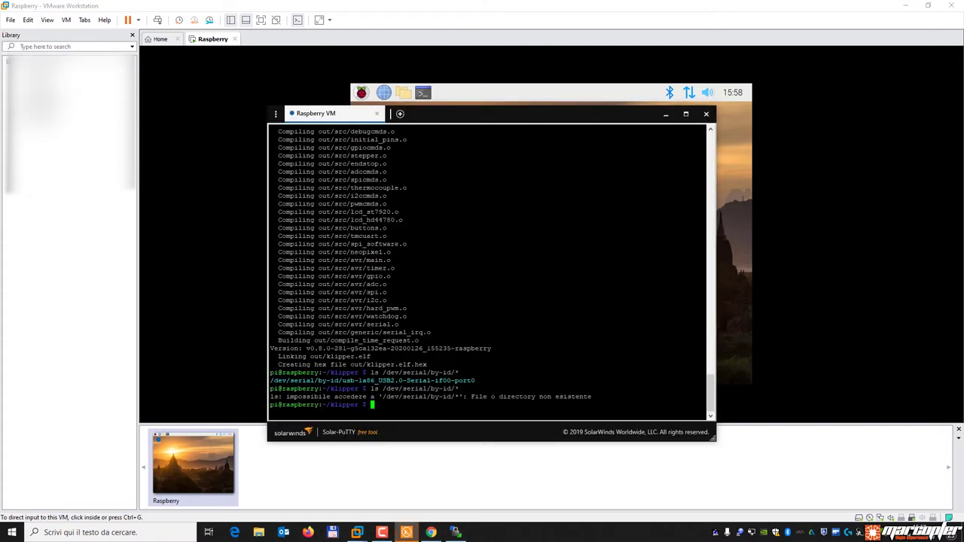
key("Up")
key("Return")
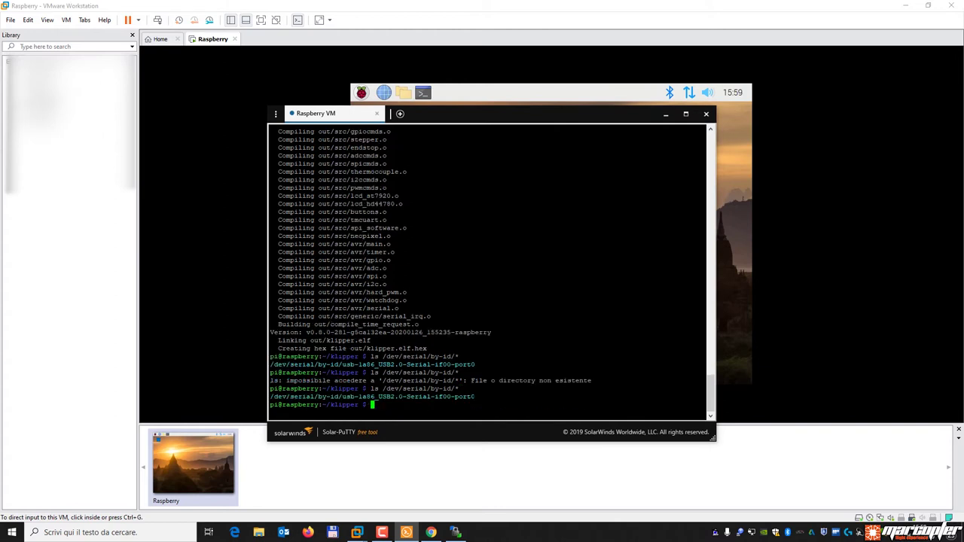
left_click_drag(475, 396, 270, 396)
right_click(280, 397)
Paste the /dev/serial/by-id/usb-1a86_USB2.0-Serial-if00-port0 path into a new Notepad document.
left_click(10, 533)
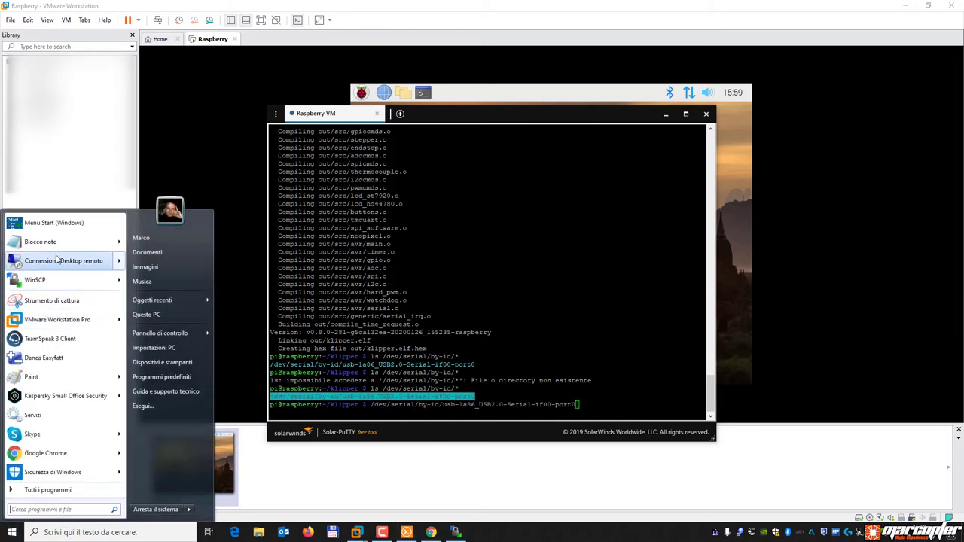
left_click(45, 242)
key("ctrl+v")
left_click_drag(473, 97, 248, 96)
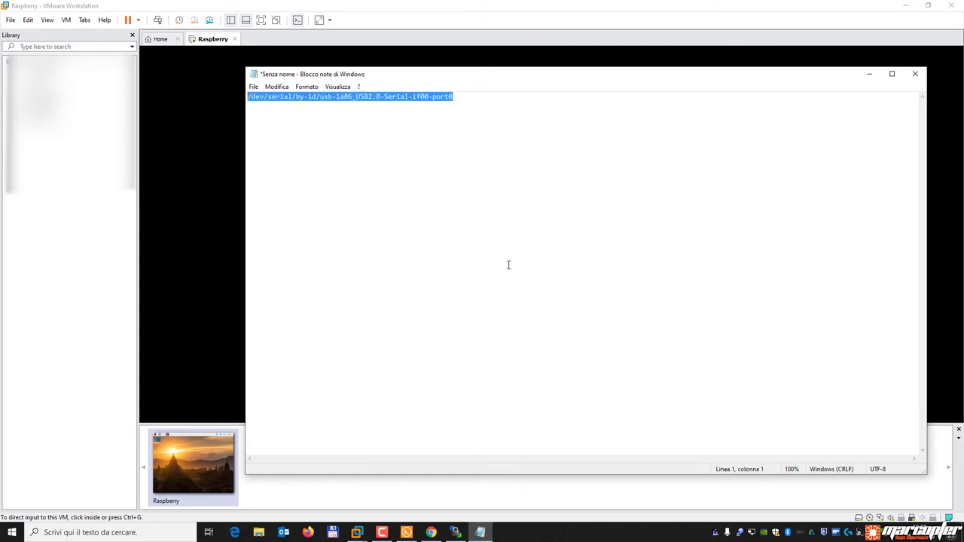
left_click(577, 34)
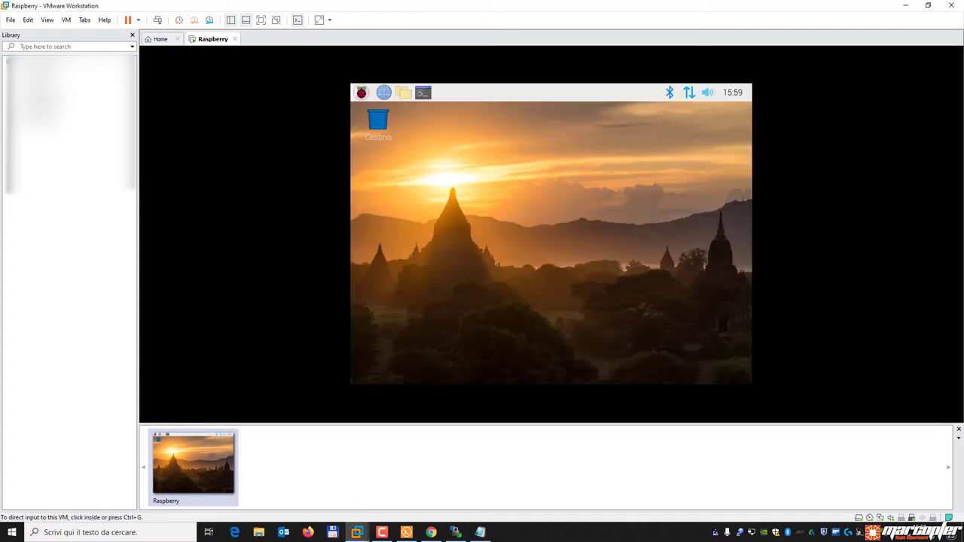
Copy 'sudo service klipper stop' from the Klipper installation page and run it on the Pi.
left_click(452, 533)
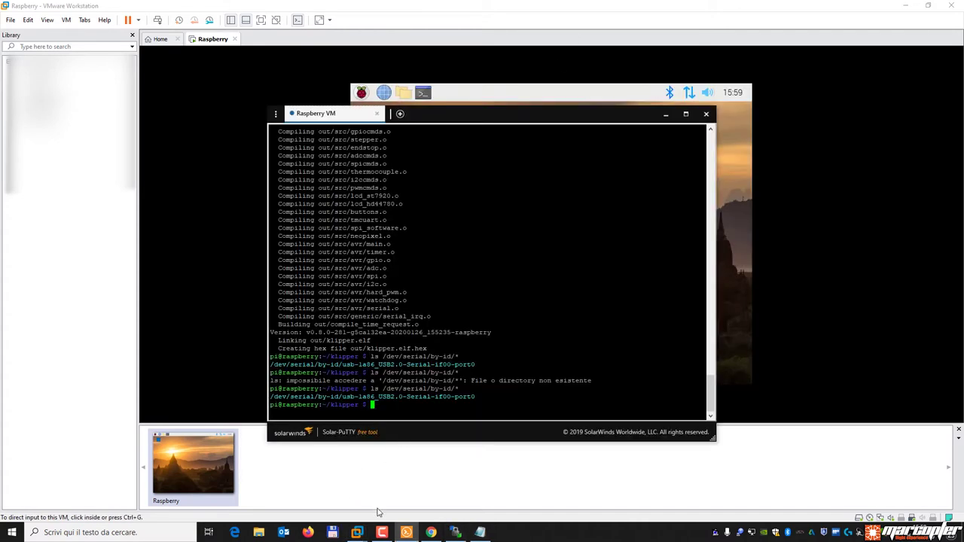
left_click(431, 533)
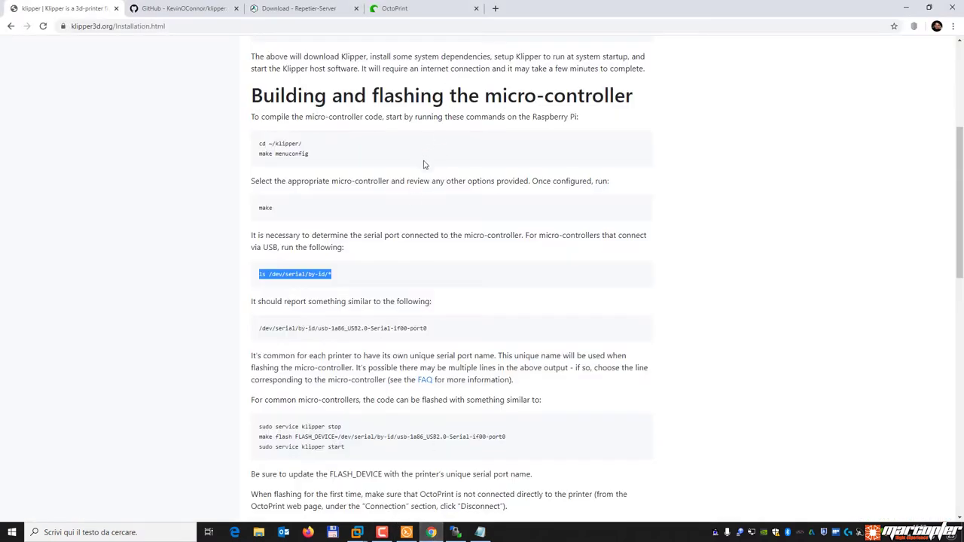
scroll(339, 339, "down", 2)
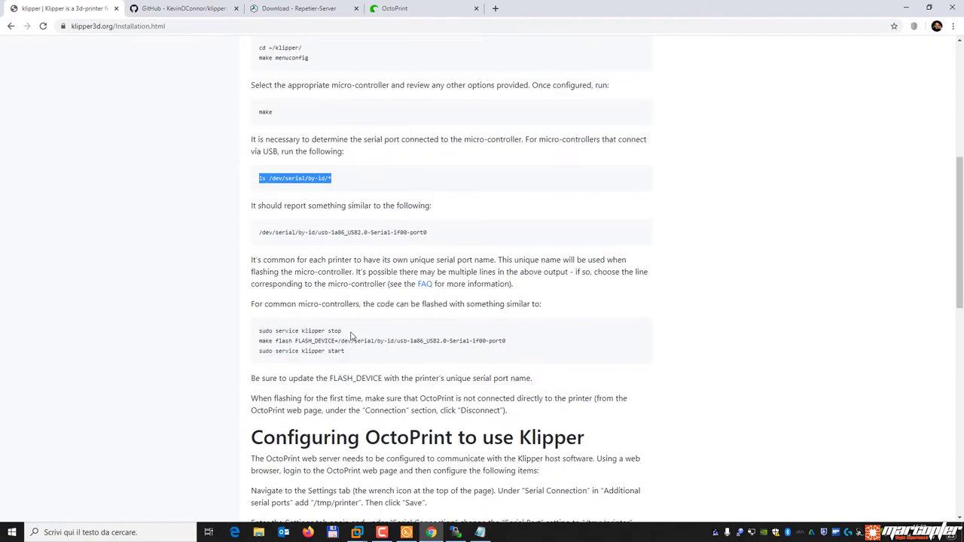
left_click_drag(260, 303, 518, 308)
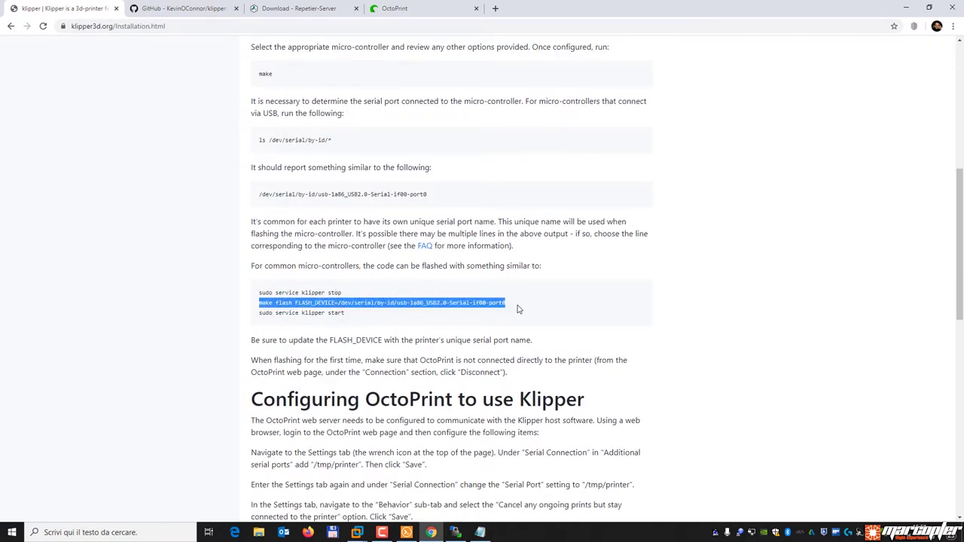
left_click(385, 319)
left_click_drag(344, 293, 272, 297)
right_click(291, 293)
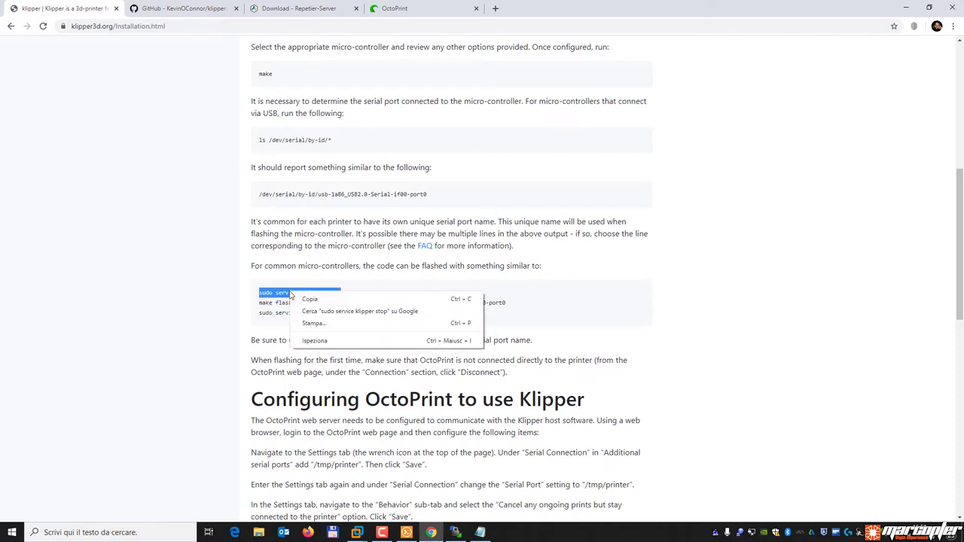
left_click(303, 298)
left_click(407, 533)
key("ctrl+v")
key("Return")
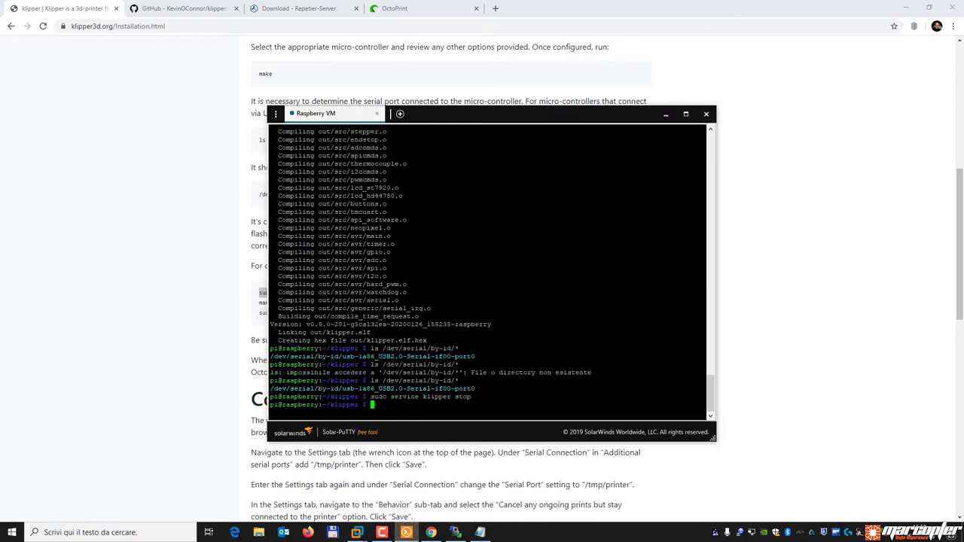
Copy the make flash FLASH_DEVICE line and start a new line below the Notepad serial path.
left_click(205, 303)
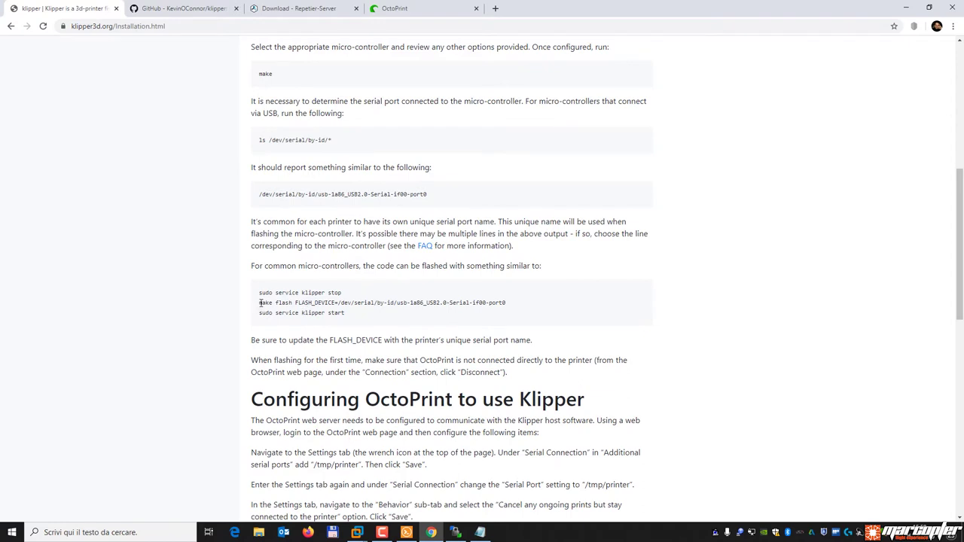
left_click_drag(260, 303, 506, 304)
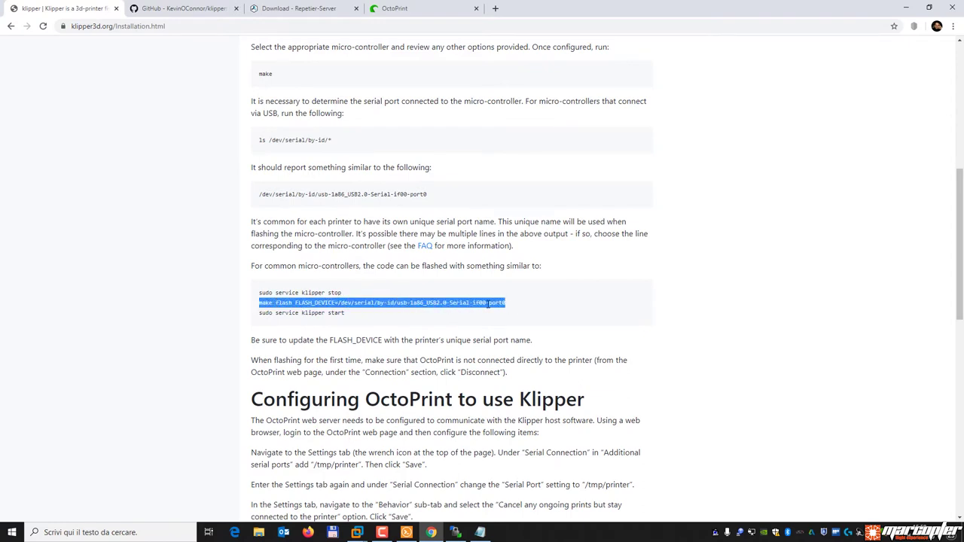
right_click(486, 307)
left_click(506, 312)
left_click(480, 533)
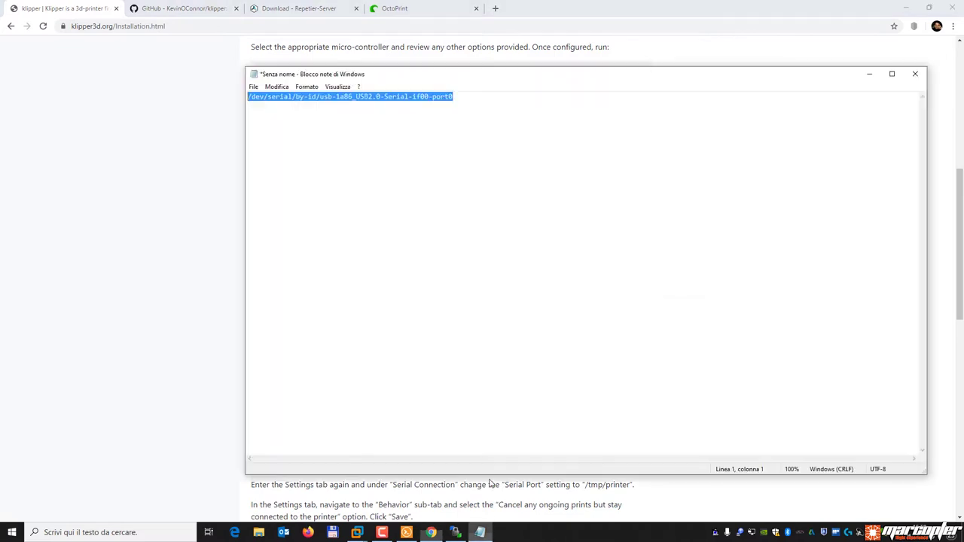
left_click(531, 133)
key("Return")
key("Return")
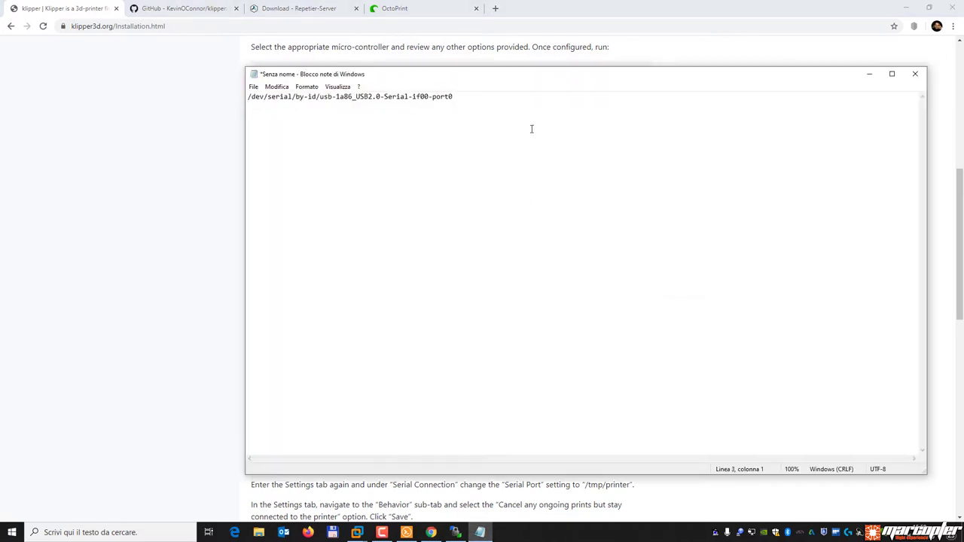
Paste the make flash line on line 3 and compare its device path with line 1.
key("ctrl+v")
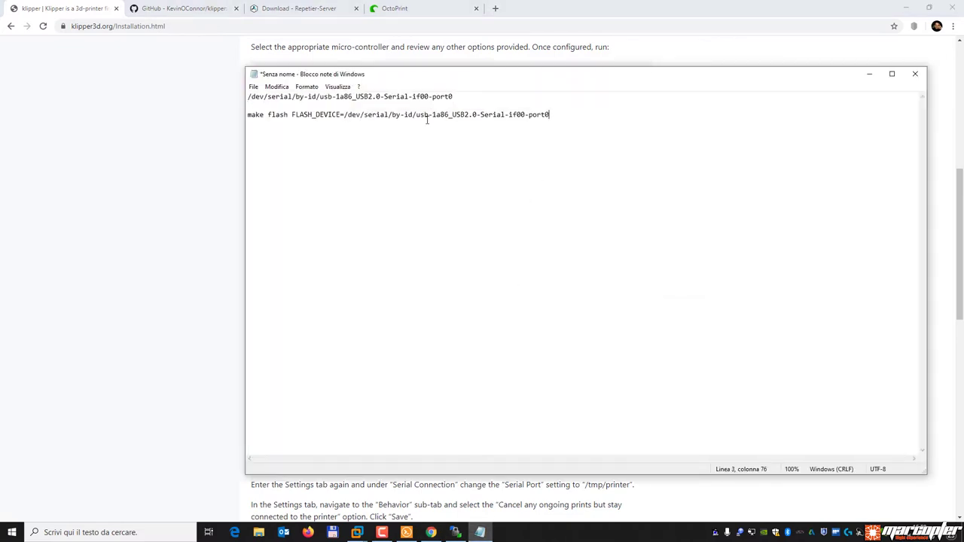
left_click_drag(344, 116, 239, 119)
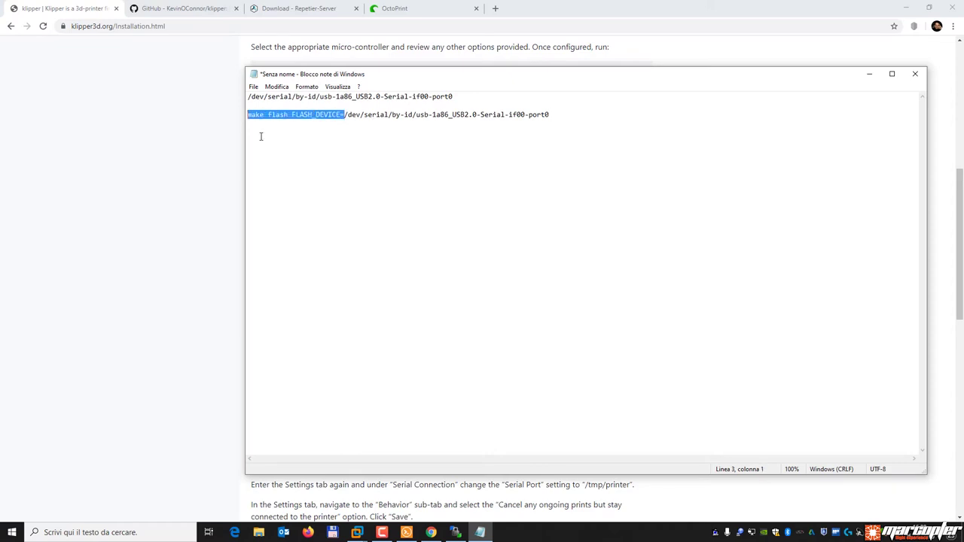
left_click(388, 178)
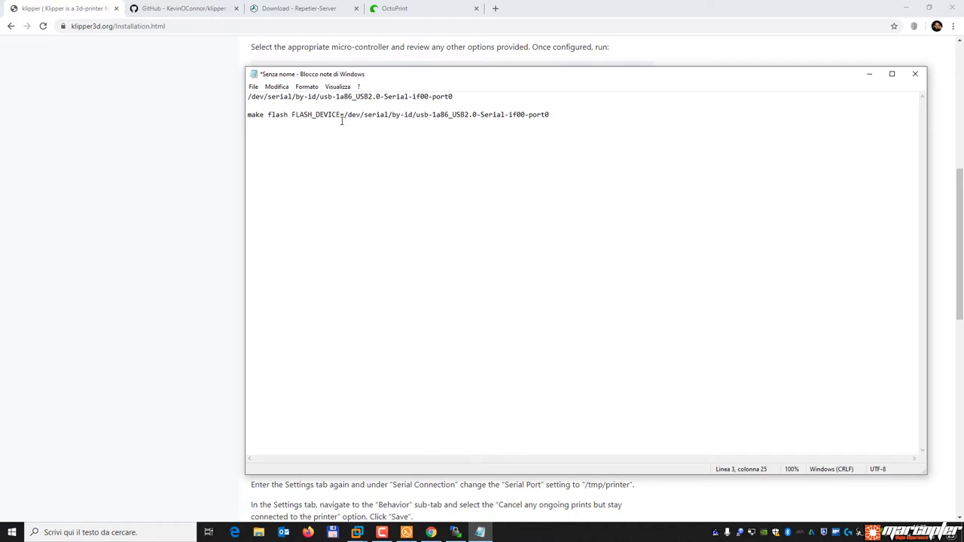
left_click_drag(344, 114, 551, 115)
left_click_drag(452, 97, 243, 97)
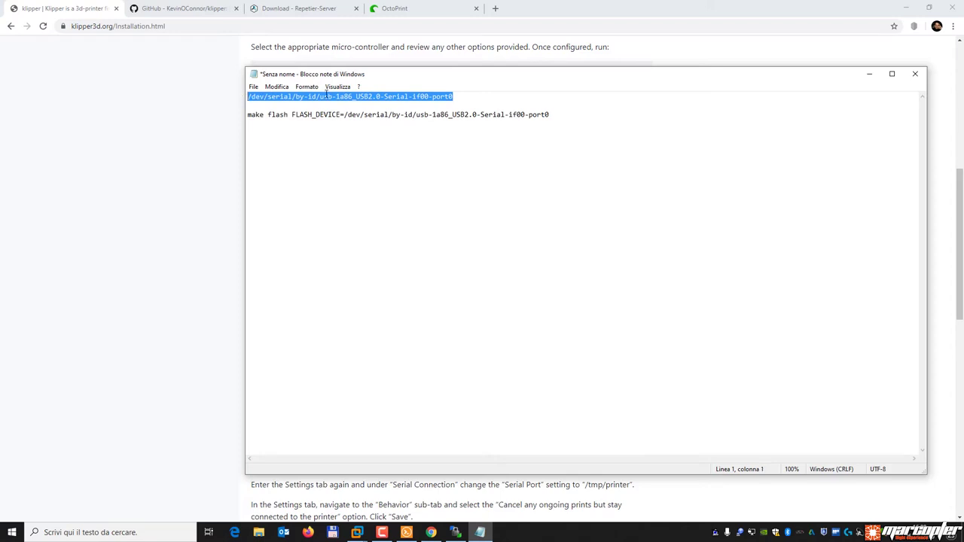
left_click(429, 210)
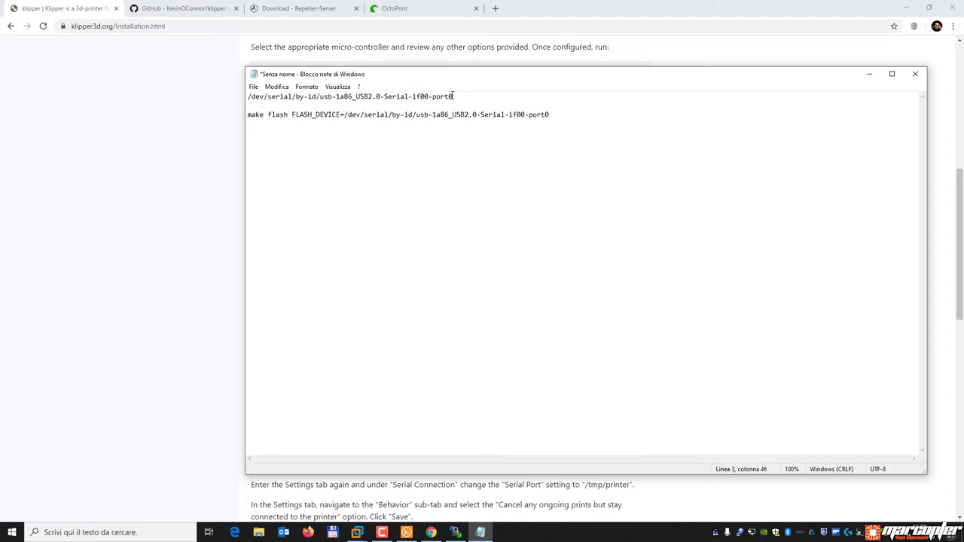
left_click_drag(453, 96, 243, 97)
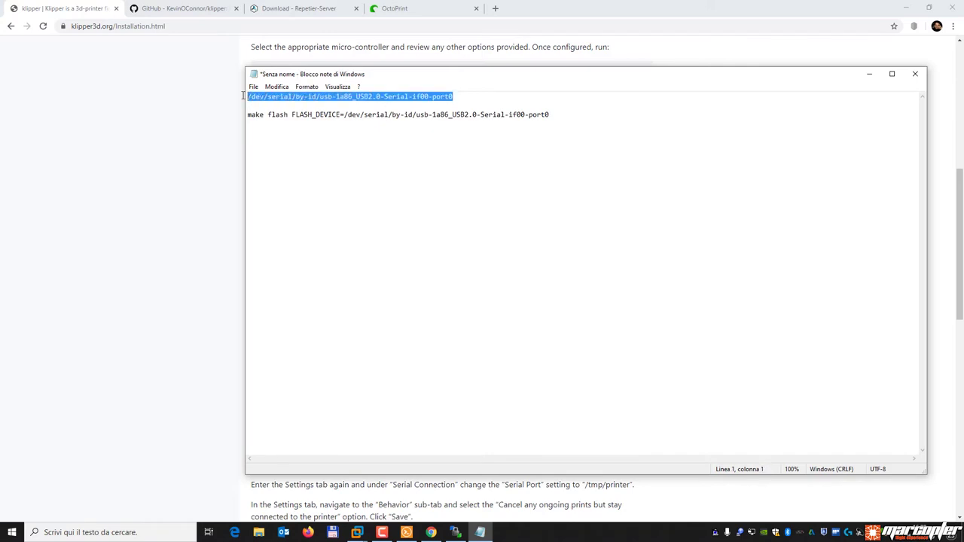
left_click(389, 173)
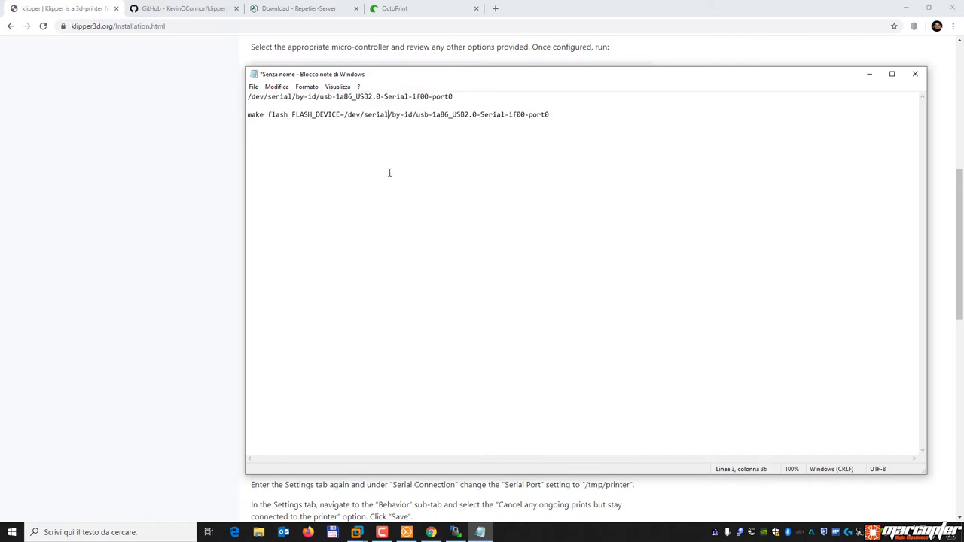
Check the device path in the flash command on the Klipper installation page.
left_click(138, 242)
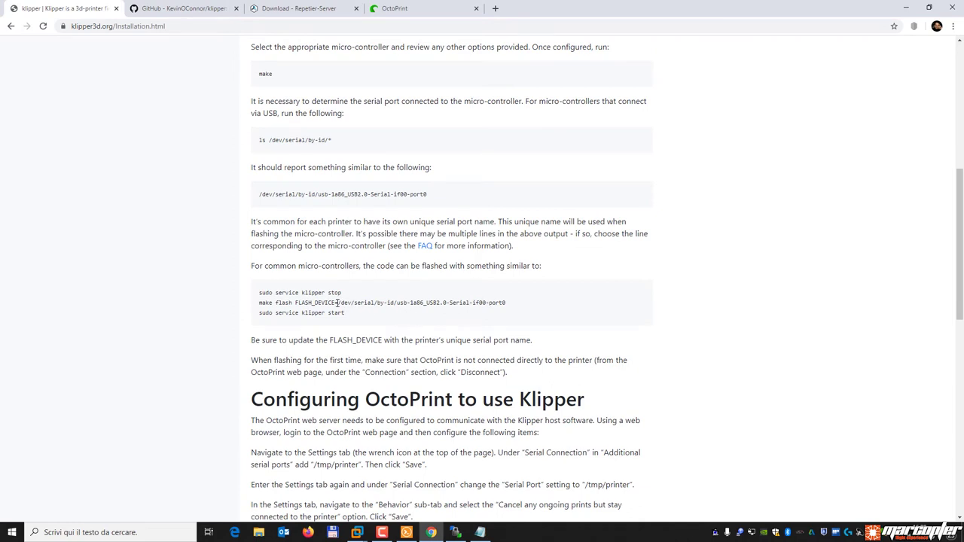
left_click_drag(515, 304, 341, 303)
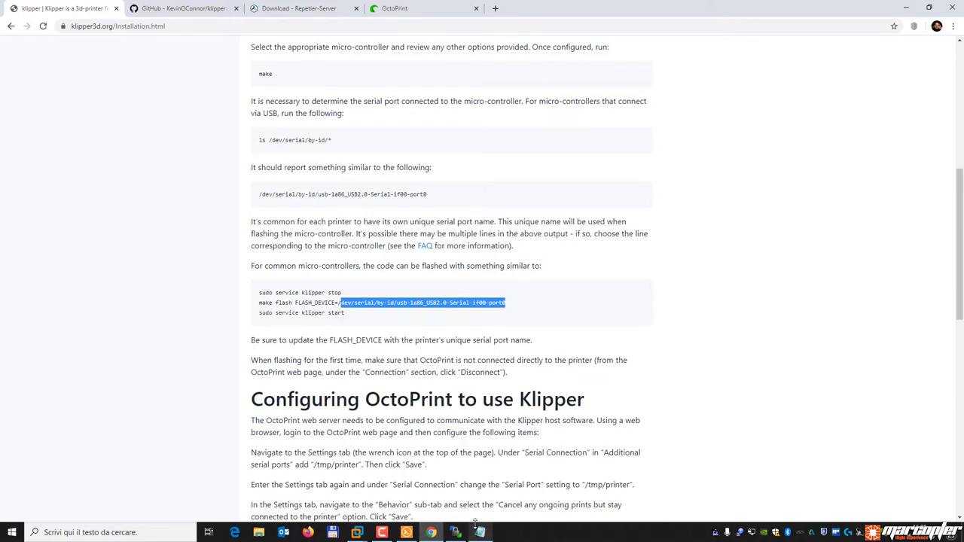
left_click_drag(516, 303, 261, 312)
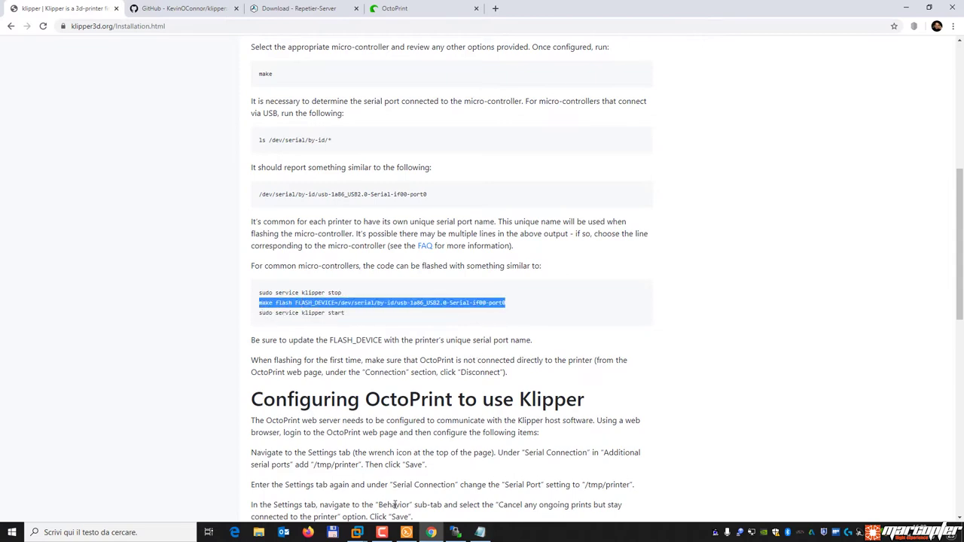
mouse_move(406, 533)
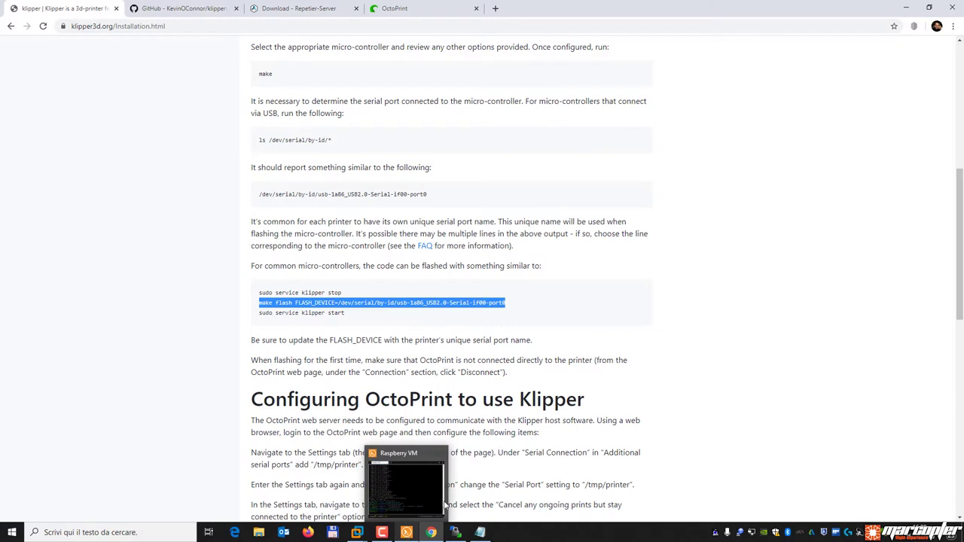
left_click(534, 309)
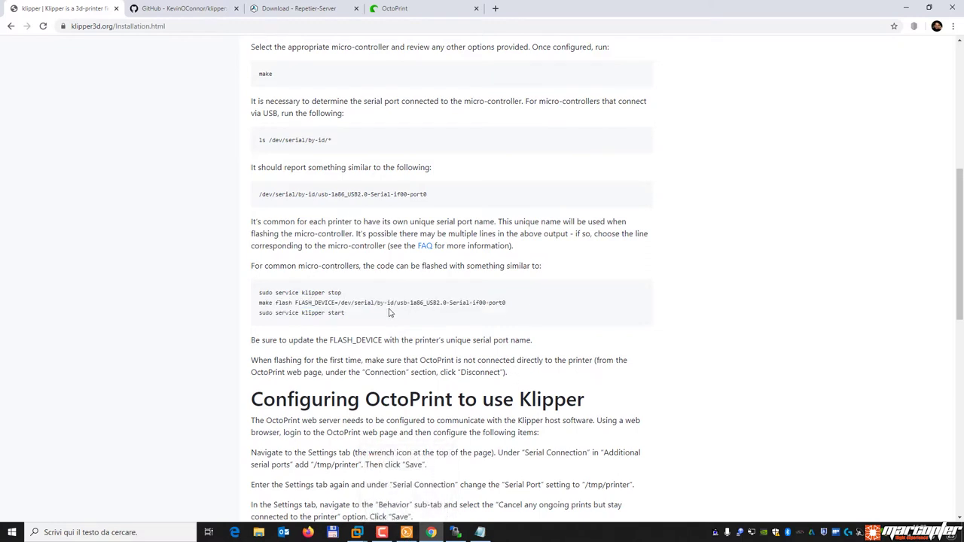
Select the full make flash FLASH_DEVICE line on line 3 of Notepad.
left_click(480, 532)
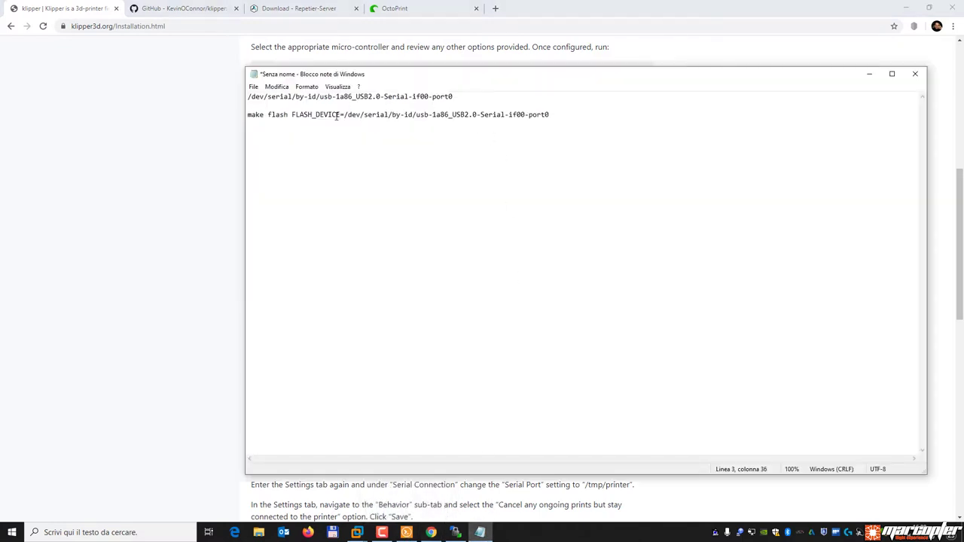
left_click_drag(344, 114, 582, 116)
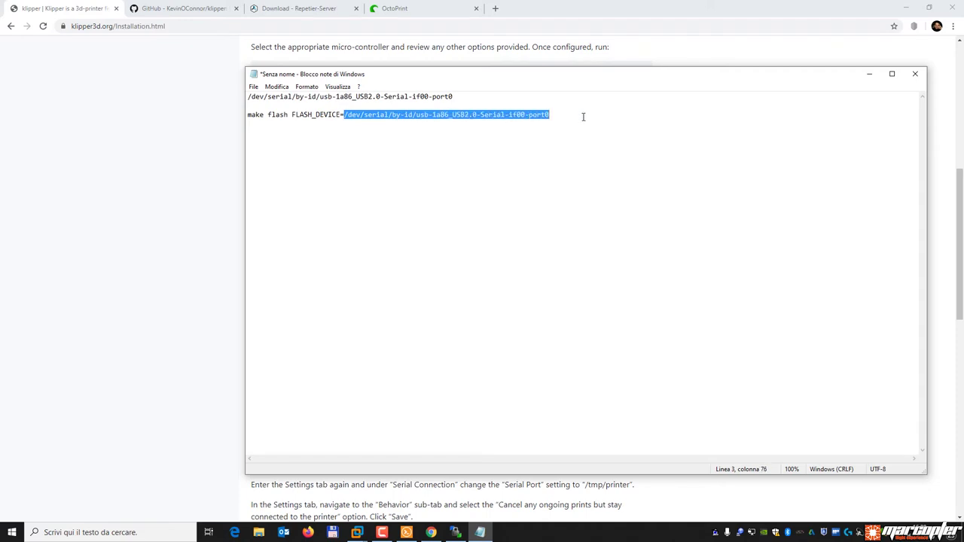
left_click(584, 117)
triple_click(409, 113)
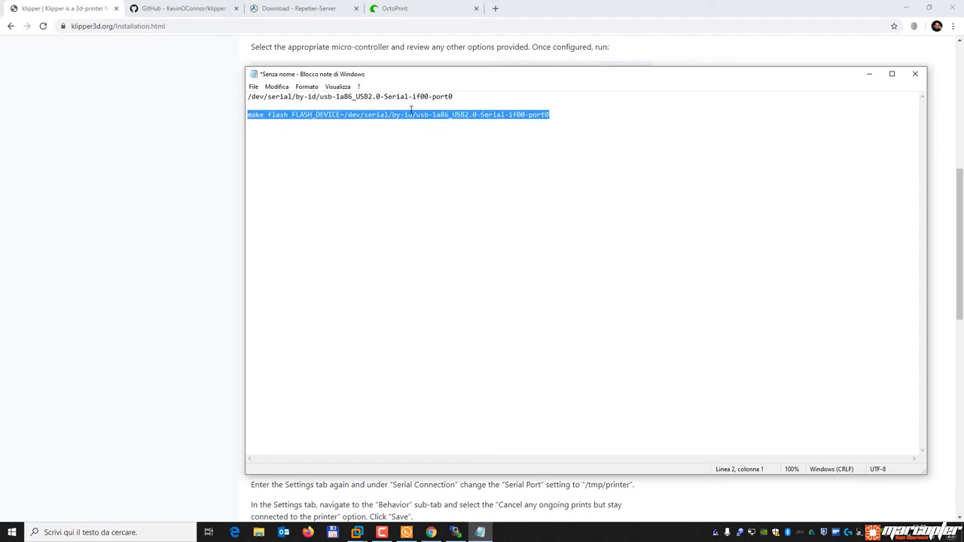
left_click(366, 114)
left_click_drag(550, 115, 249, 116)
left_click(407, 532)
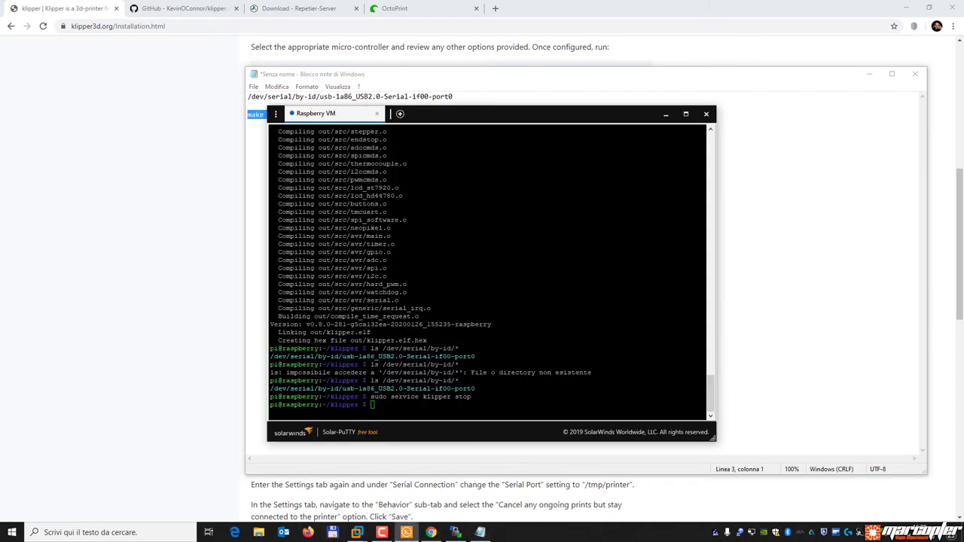
Run the make flash command to flash the printer, then run 'sudo service klipper start'.
key("ctrl+v")
key("Return")
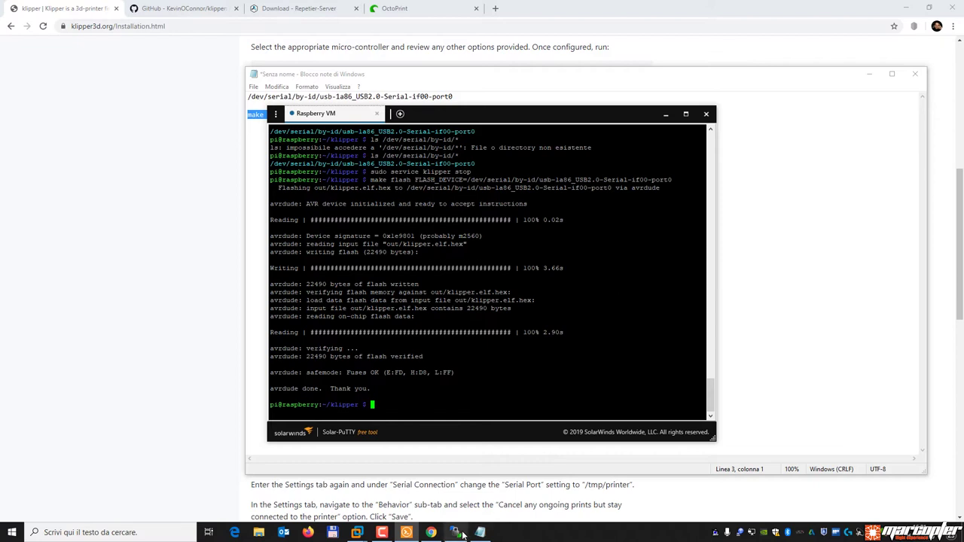
left_click(430, 533)
left_click_drag(353, 315, 256, 315)
right_click(309, 314)
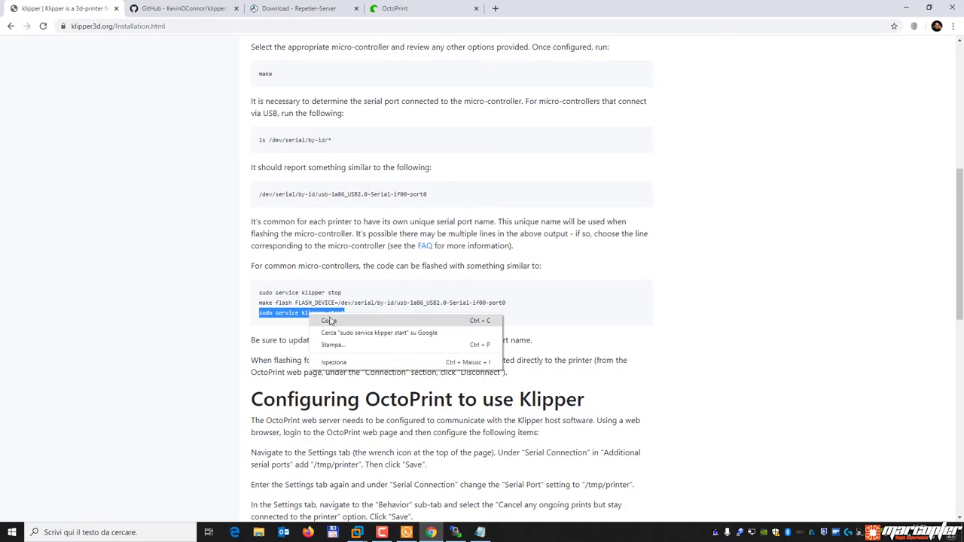
left_click(331, 321)
left_click(407, 533)
key("ctrl+v")
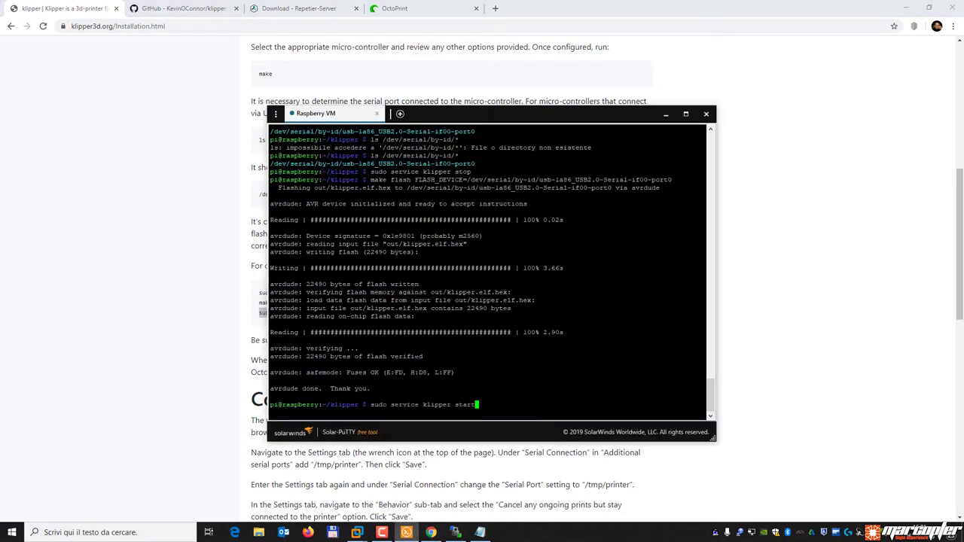
key("Return")
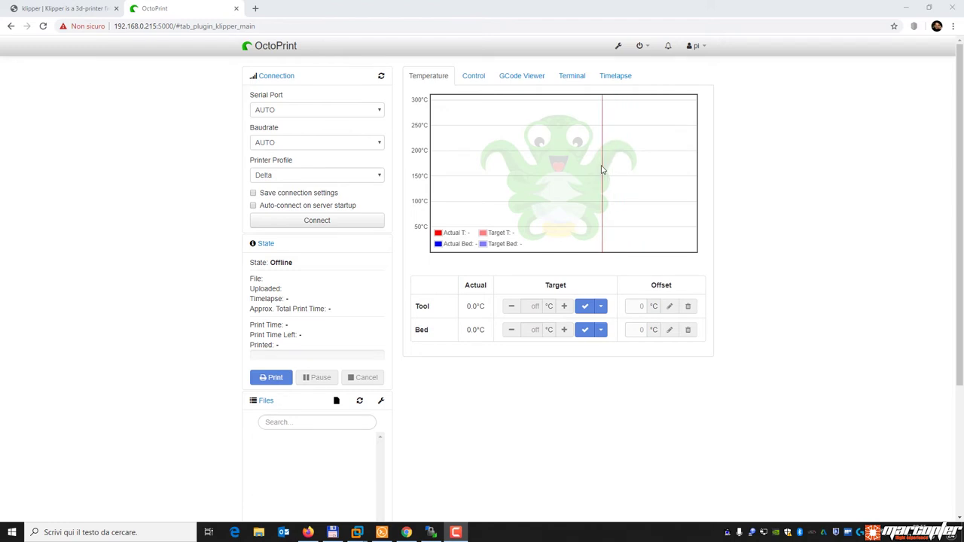
Add /tmp/printer as an extra serial port, set firmware errors to cancel prints but stay connected, and save.
left_click(618, 46)
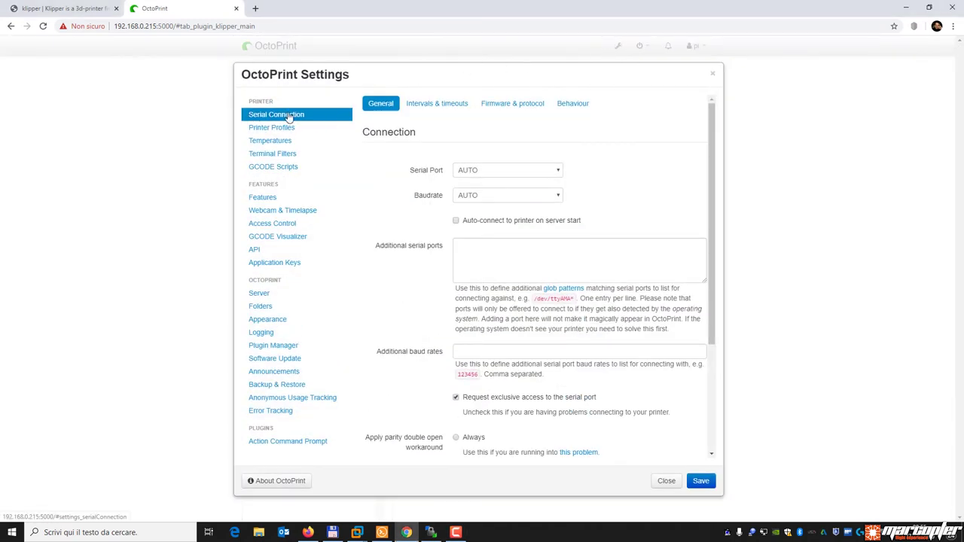
left_click(471, 242)
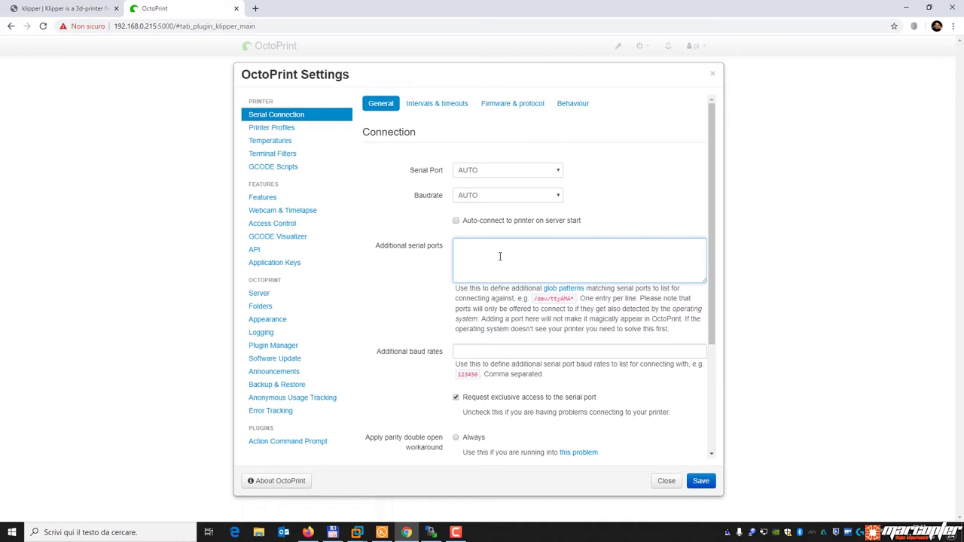
type("mp/printer")
left_click_drag(502, 245, 436, 253)
left_click(600, 257)
left_click(574, 108)
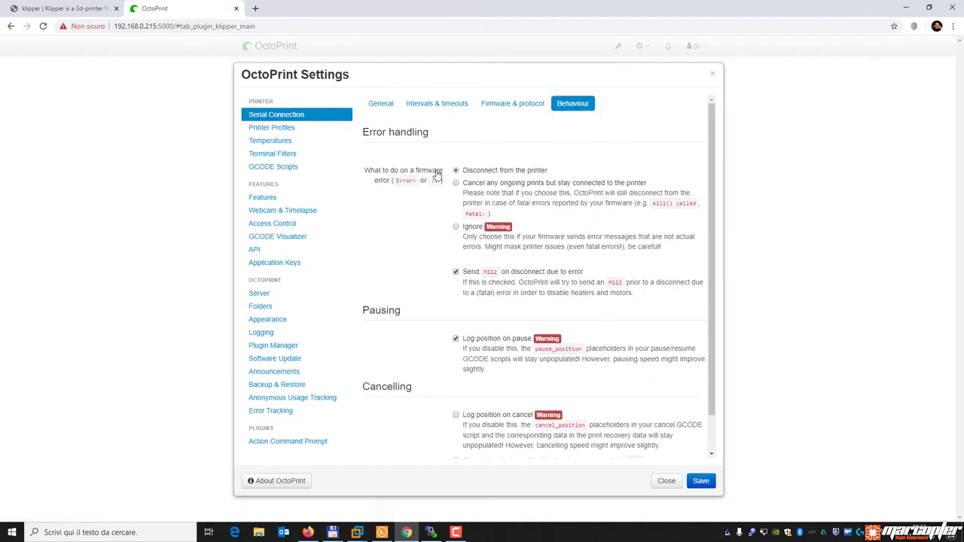
left_click(457, 183)
left_click(702, 482)
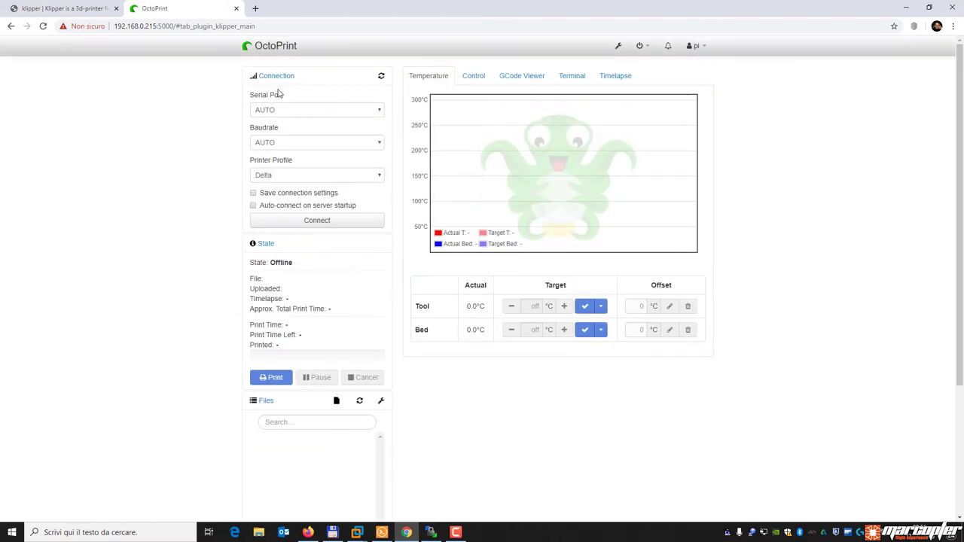
Select /tmp/printer as the serial port and connect.
left_click(293, 113)
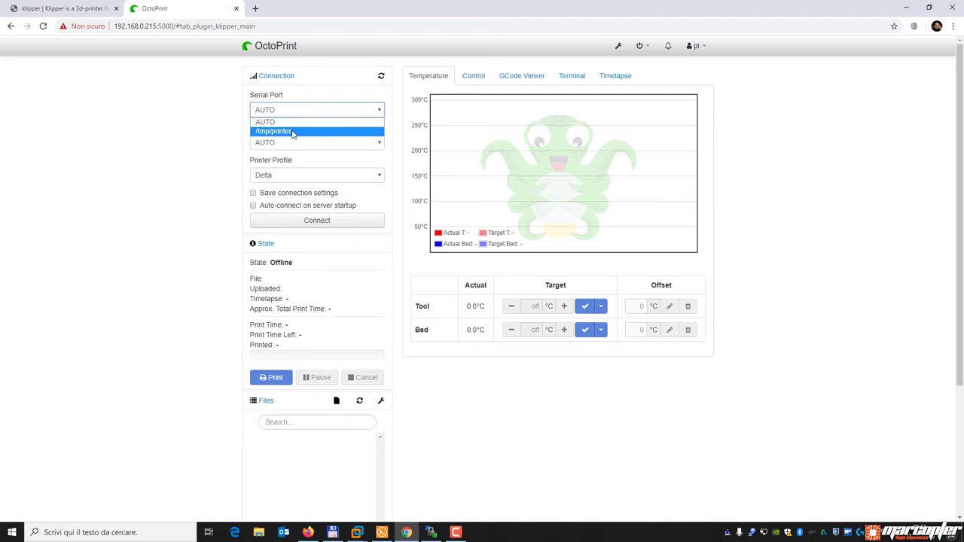
left_click(293, 132)
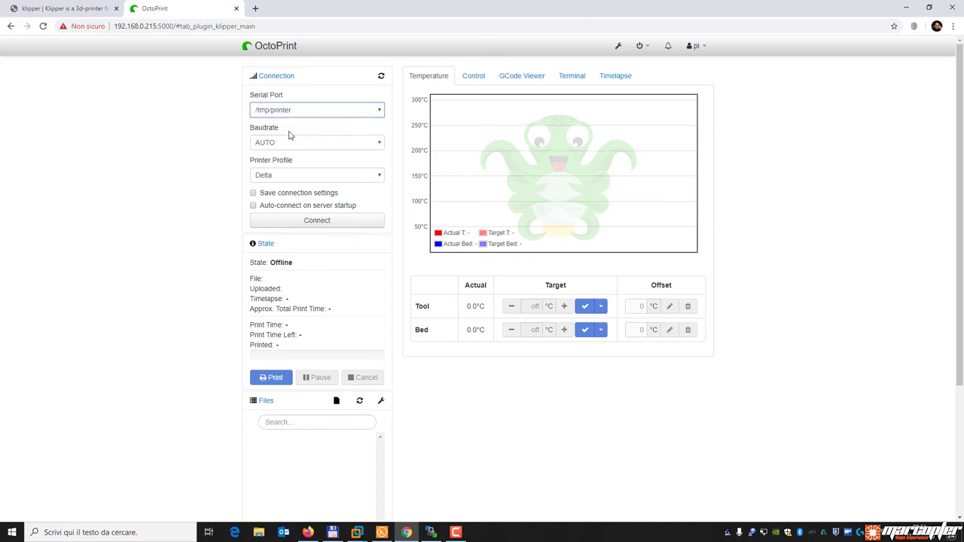
left_click(341, 221)
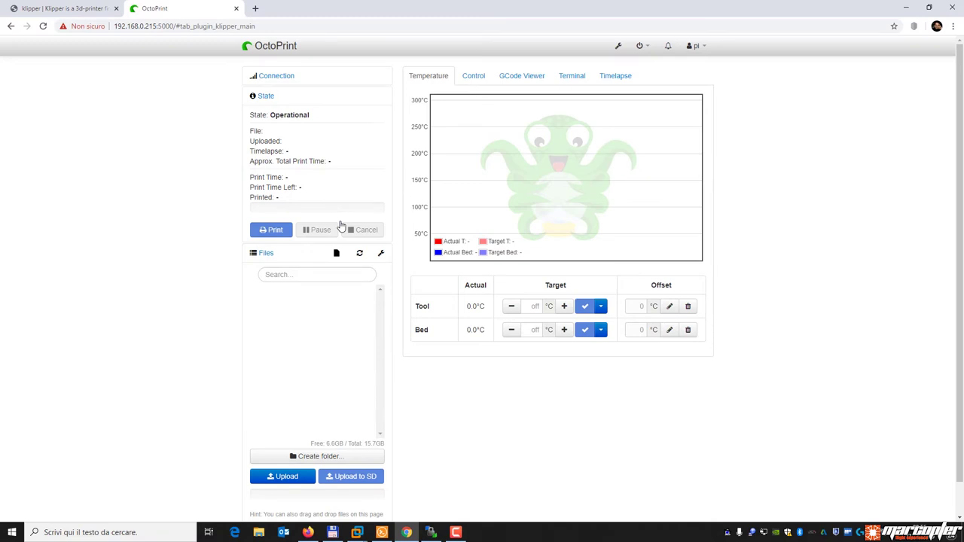
In the Terminal log, read the missing /home/pi/printer.cfg error and the Klipper firmware version line.
left_click(574, 77)
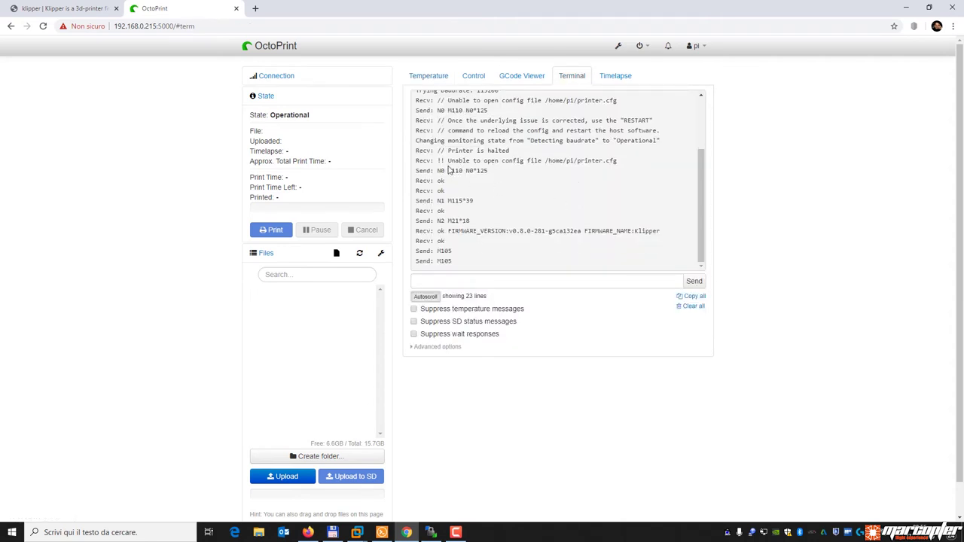
left_click_drag(447, 161, 625, 168)
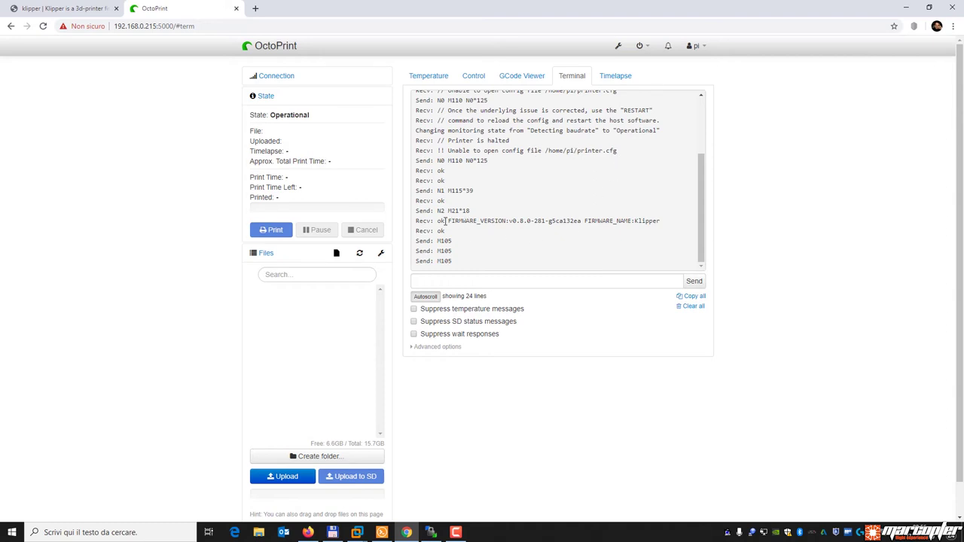
left_click_drag(451, 221, 680, 223)
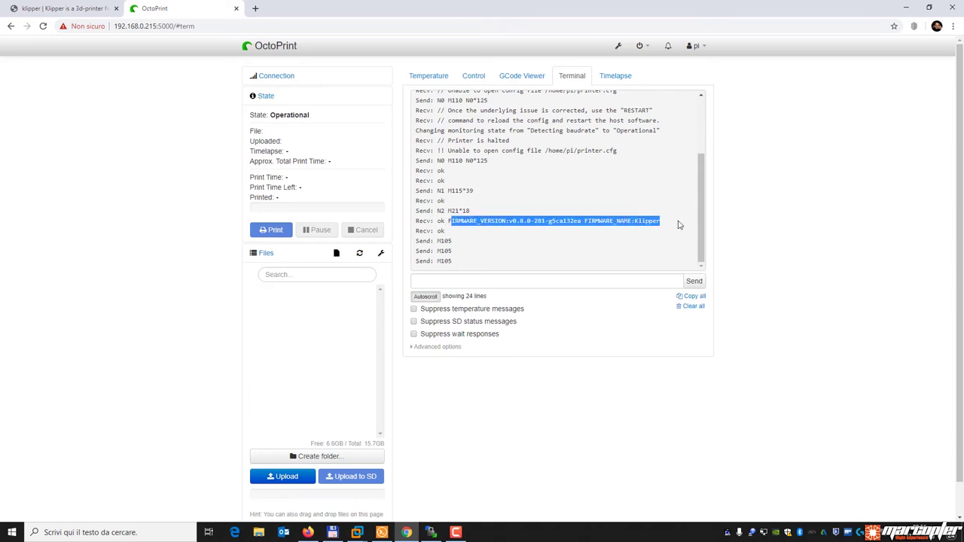
left_click(603, 187)
left_click_drag(447, 220, 657, 221)
left_click(629, 196)
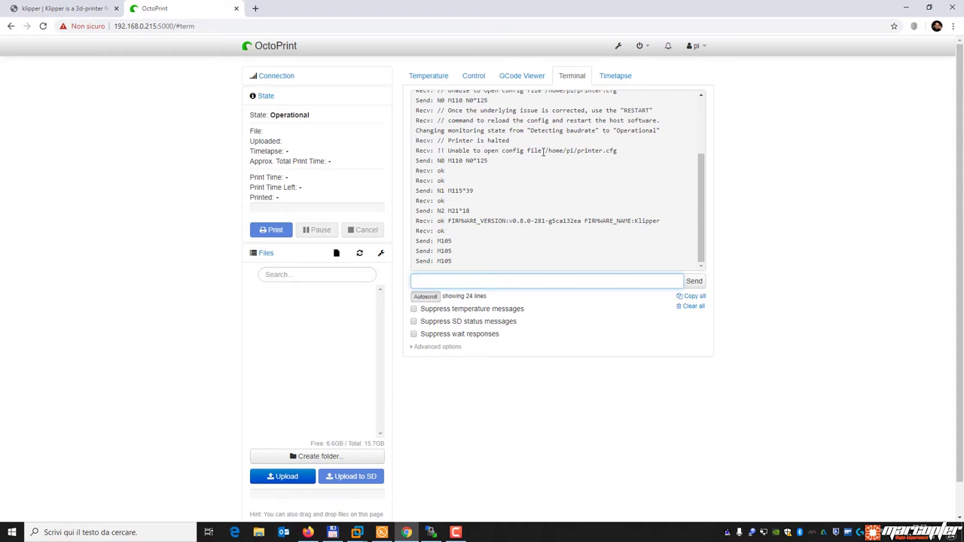
left_click_drag(544, 151, 633, 154)
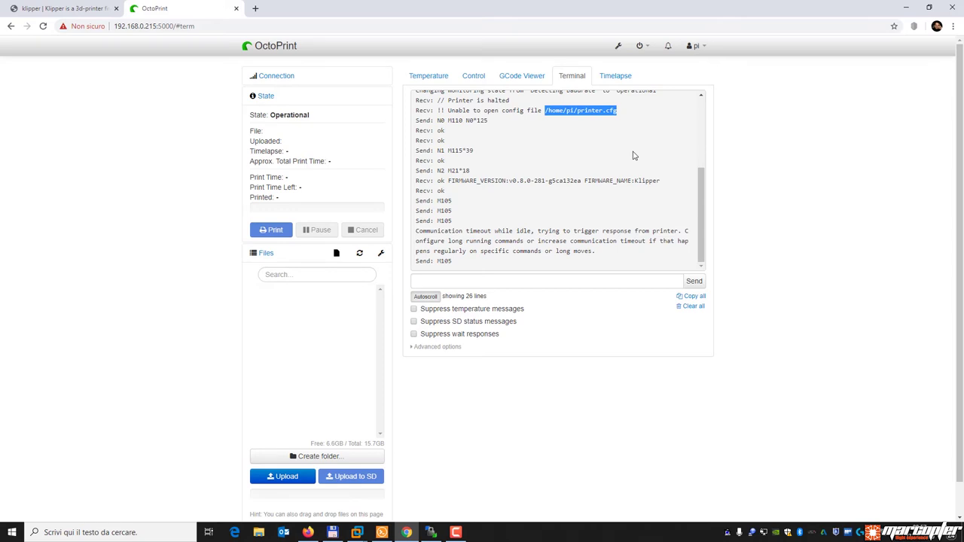
left_click(430, 533)
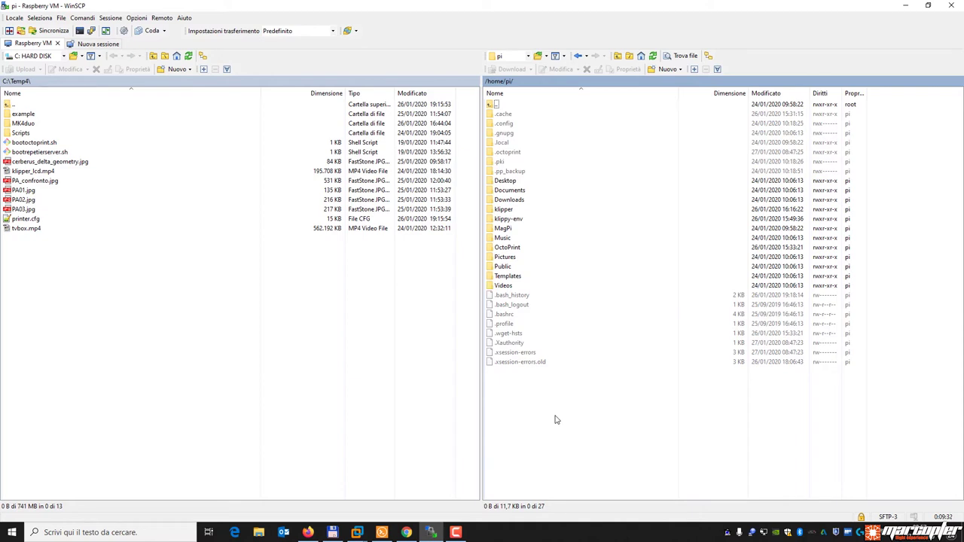
Hide dot-files with Ctrl+Alt+H and open the remote /home/pi/klipper/config folder.
key("ctrl+alt+h")
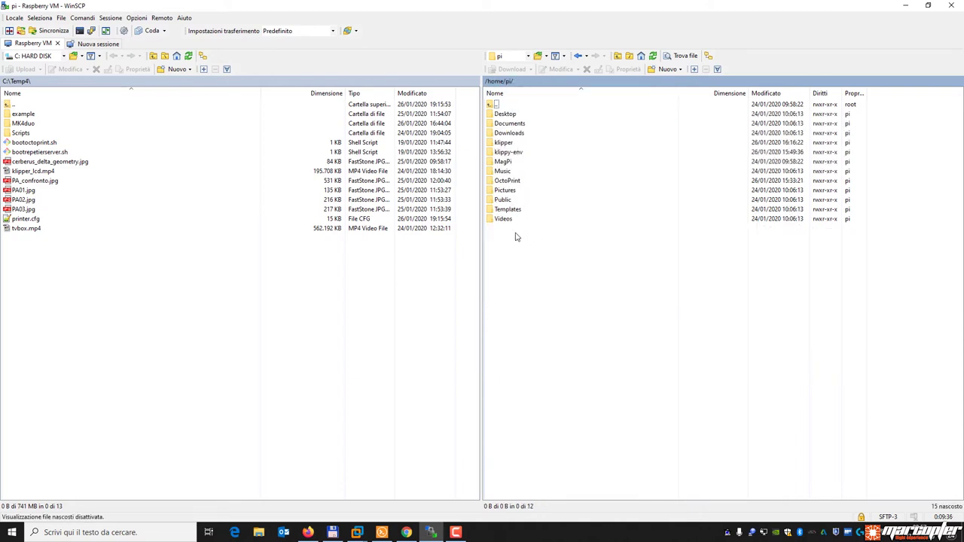
double_click(508, 143)
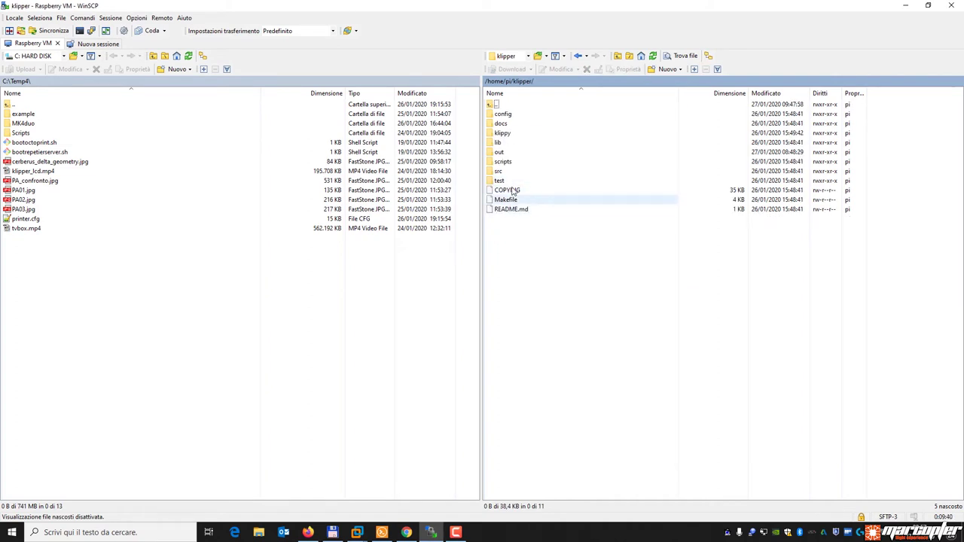
double_click(502, 105)
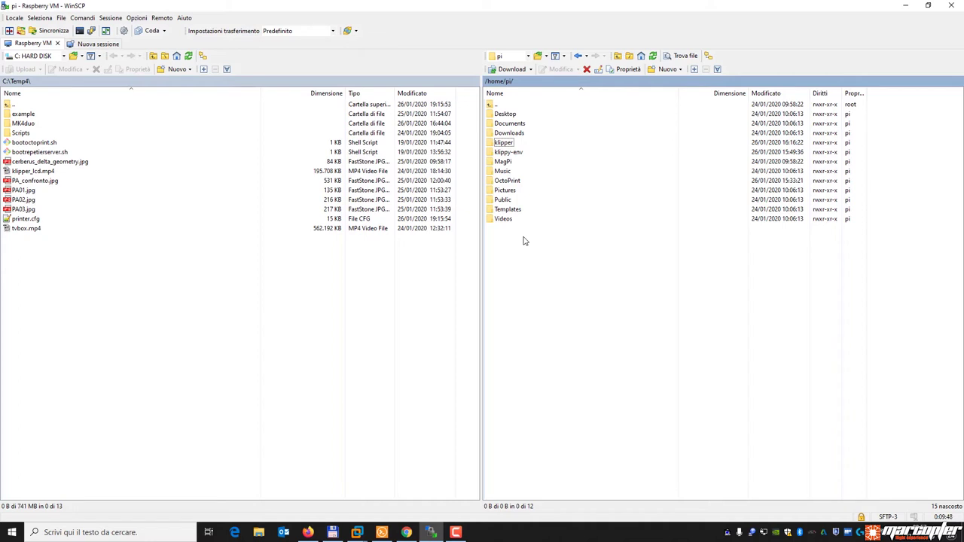
double_click(517, 144)
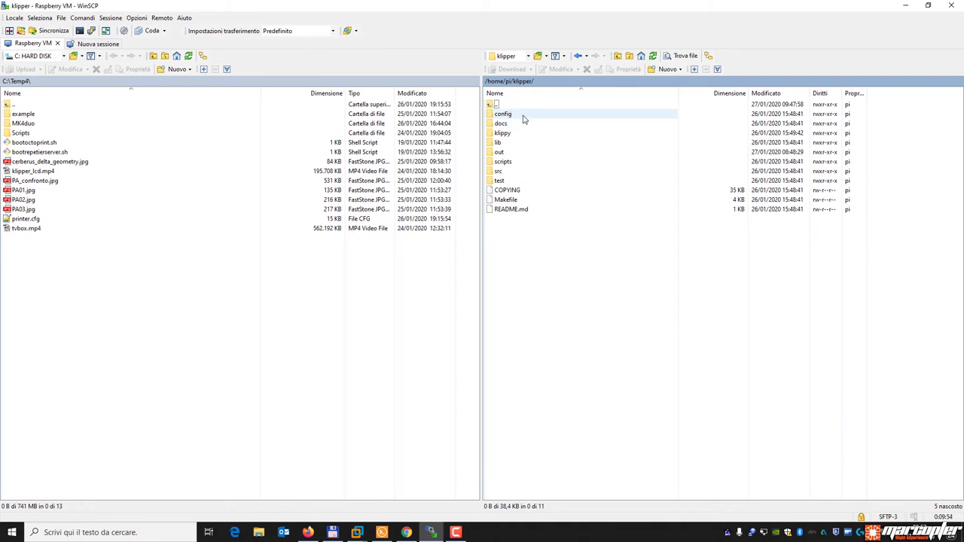
left_click(525, 118)
double_click(525, 119)
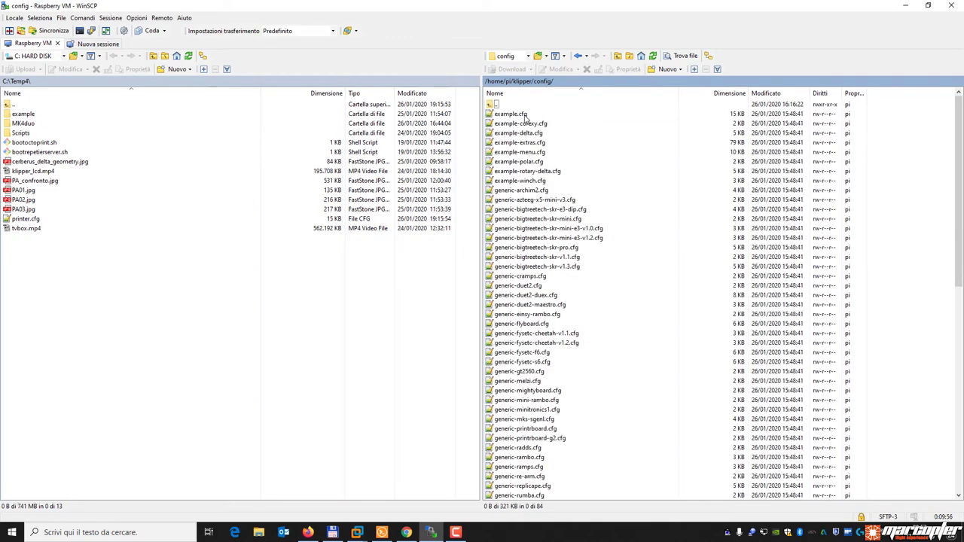
Scroll through the configuration templates and select generic-ramps.cfg.
scroll(580, 276, "down", 14)
scroll(579, 276, "up", 13)
scroll(596, 261, "down", 6)
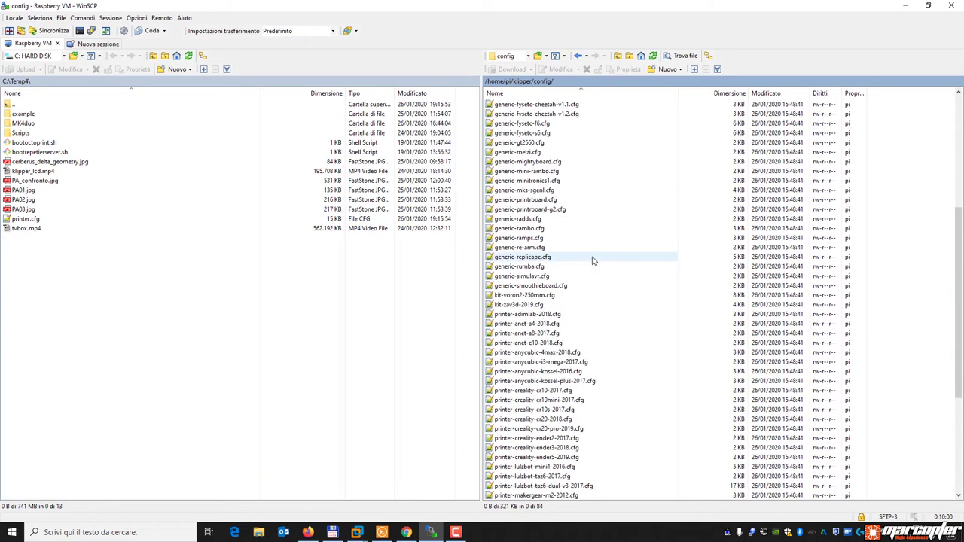
scroll(594, 262, "down", 6)
scroll(603, 307, "up", 14)
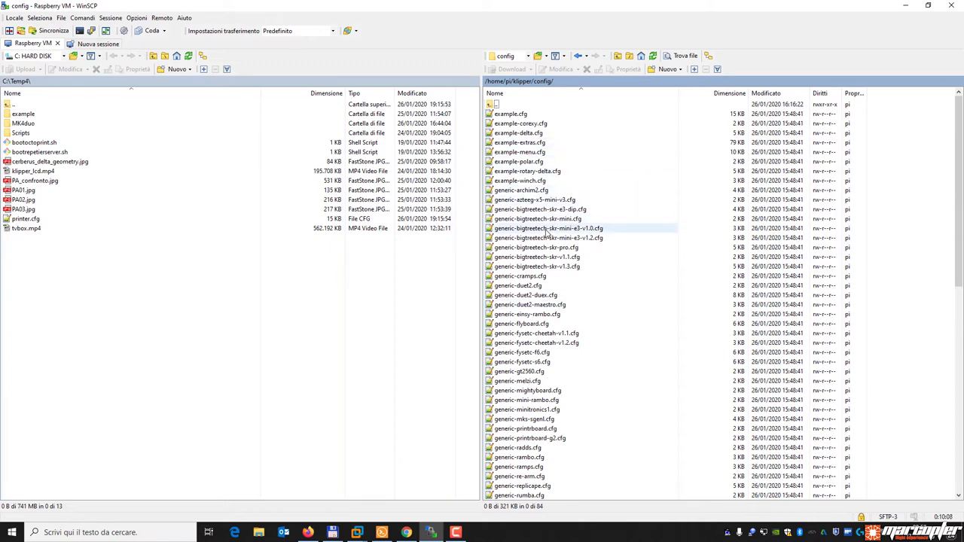
scroll(557, 309, "down", 3)
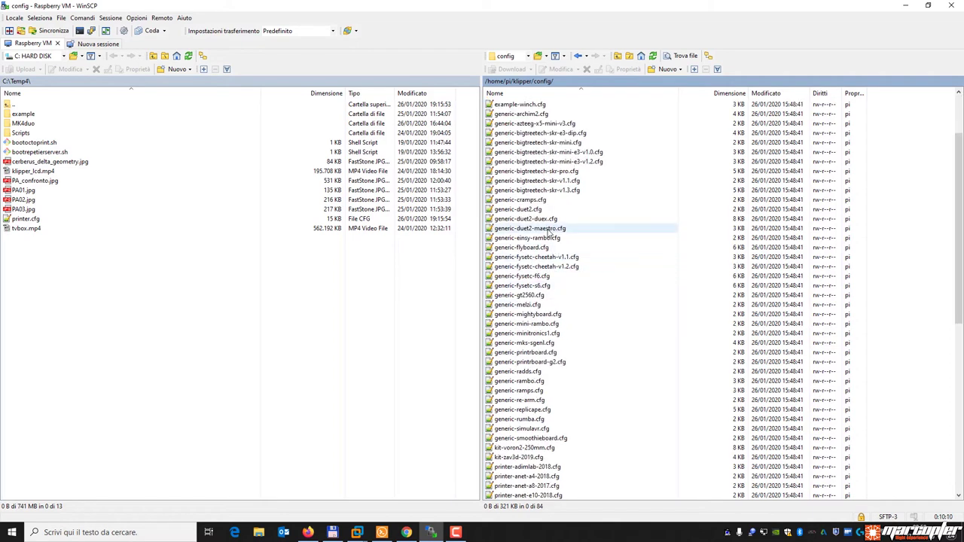
left_click(518, 391)
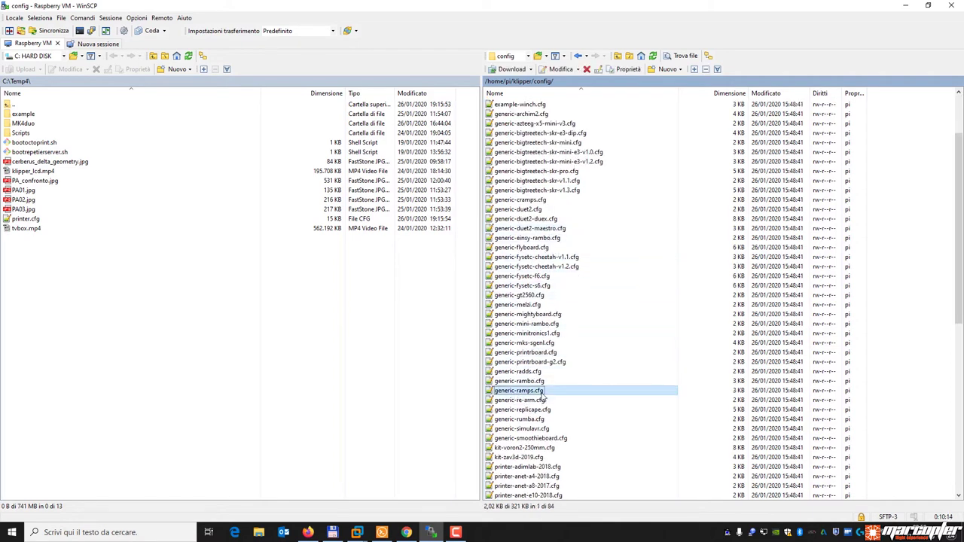
double_click(545, 392)
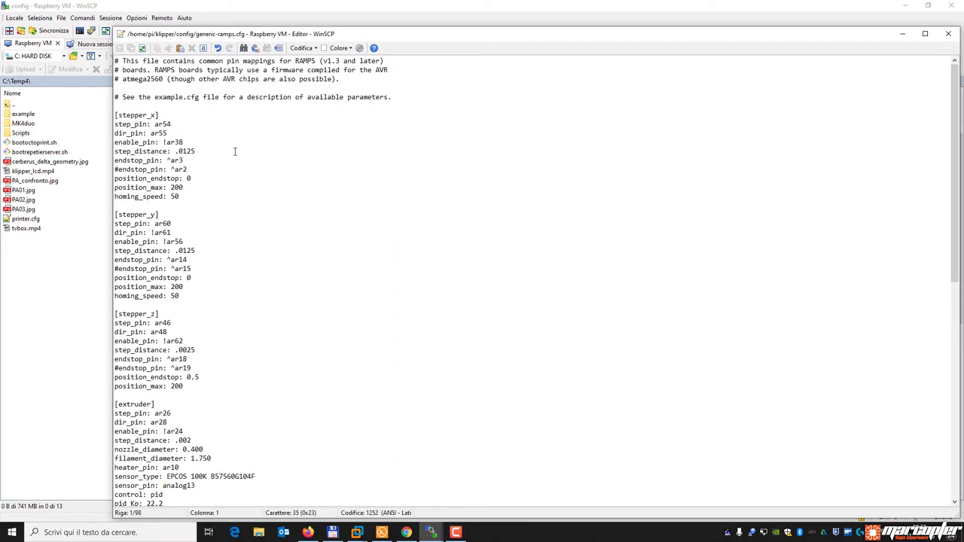
scroll(272, 277, "down", 8)
scroll(275, 277, "down", 9)
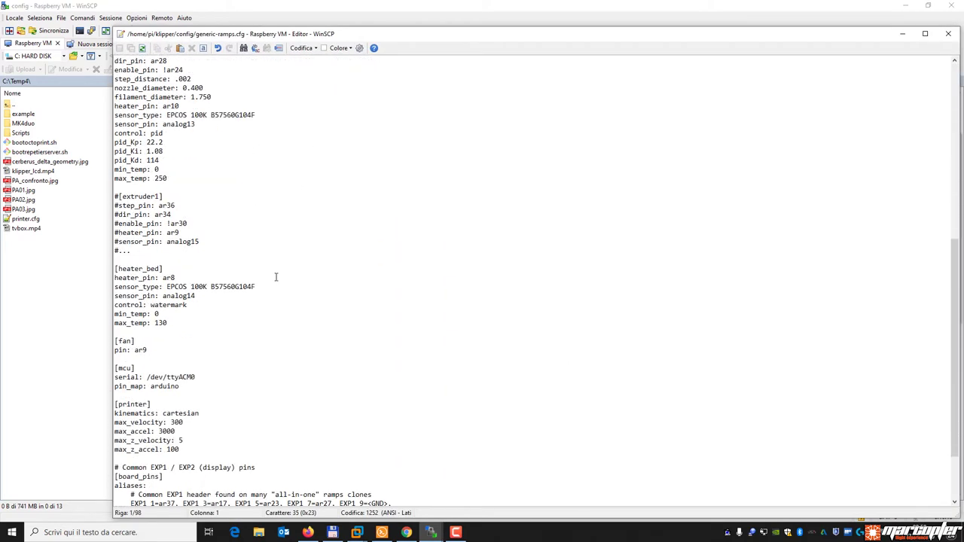
scroll(276, 277, "up", 17)
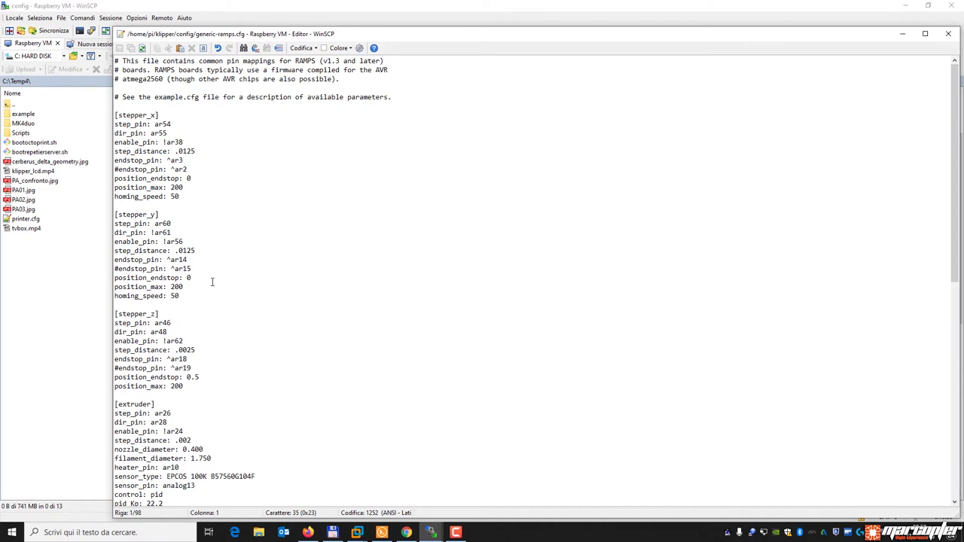
scroll(239, 332, "down", 16)
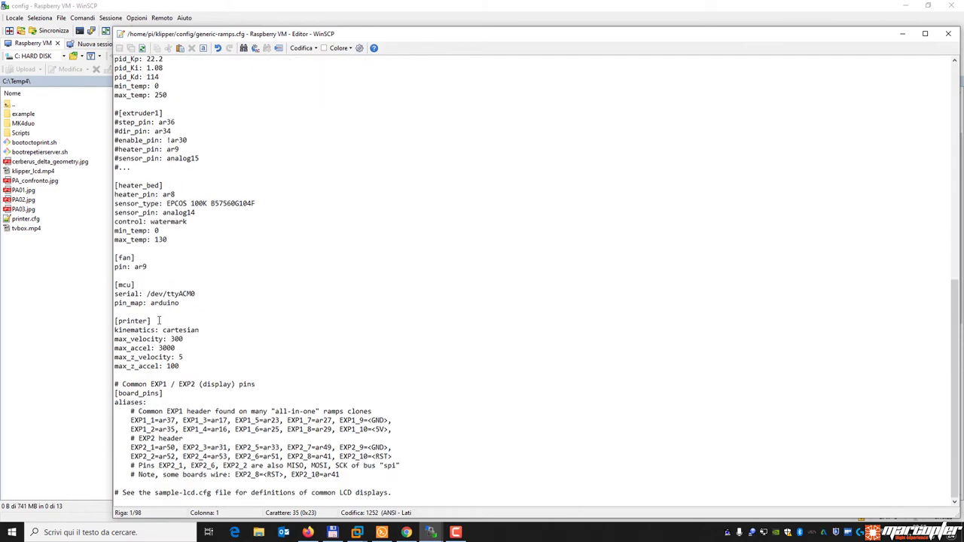
left_click_drag(199, 330, 111, 331)
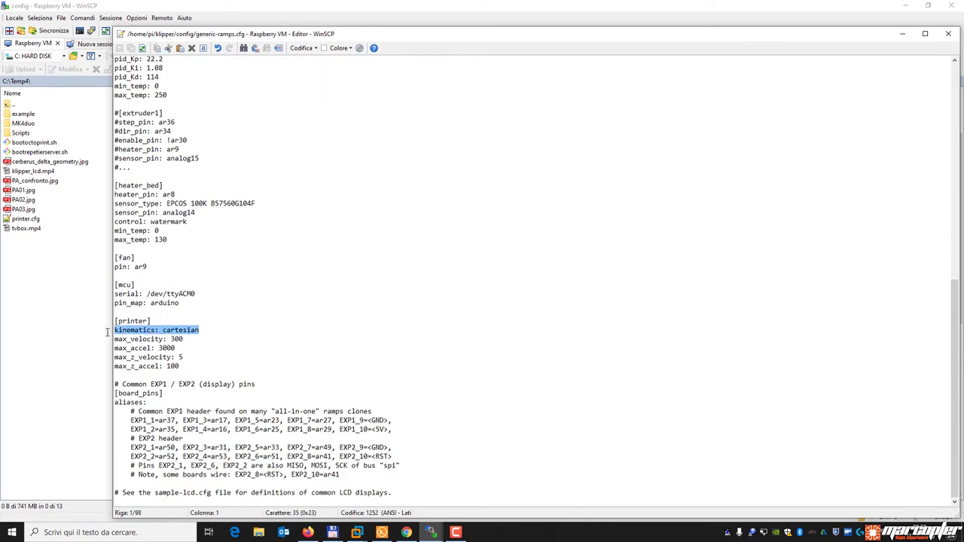
left_click_drag(201, 330, 115, 321)
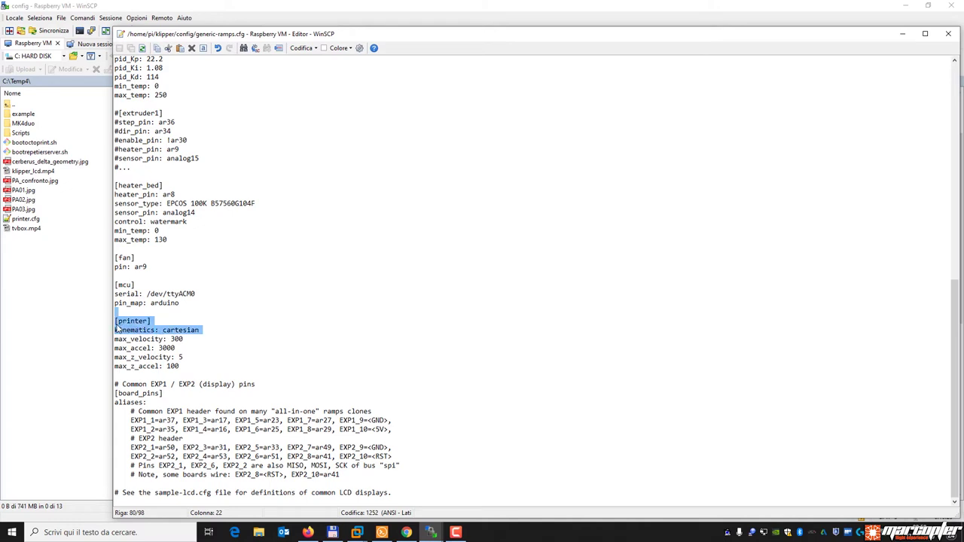
scroll(215, 312, "up", 7)
scroll(215, 312, "down", 2)
left_click(161, 340)
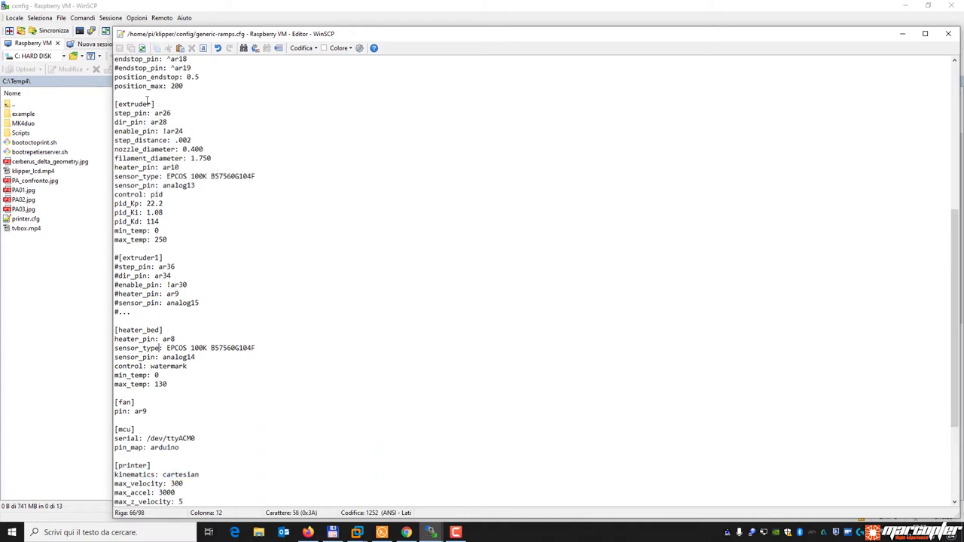
left_click_drag(165, 103, 115, 104)
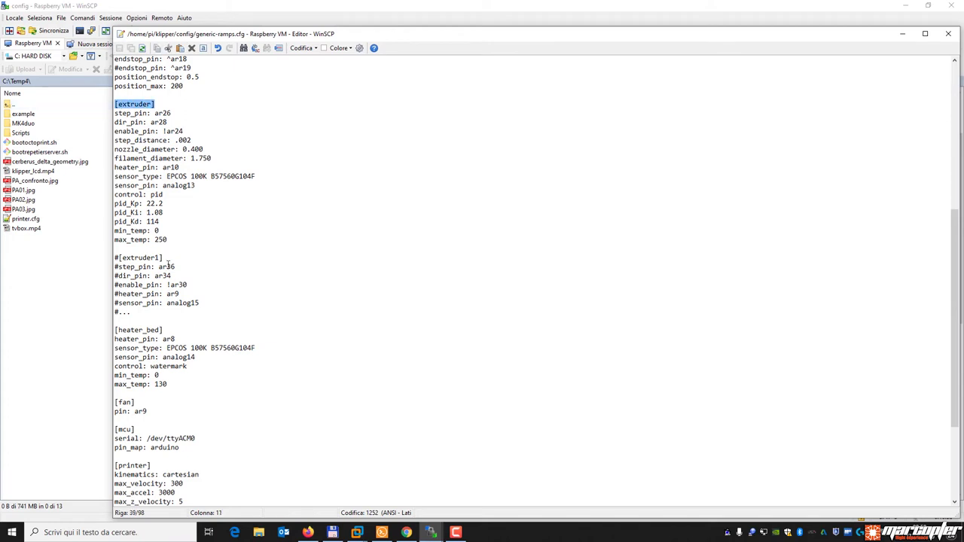
left_click(175, 269)
left_click(115, 258)
key("Down")
key("Down")
key("Down")
key("Down")
key("Down")
key("Down")
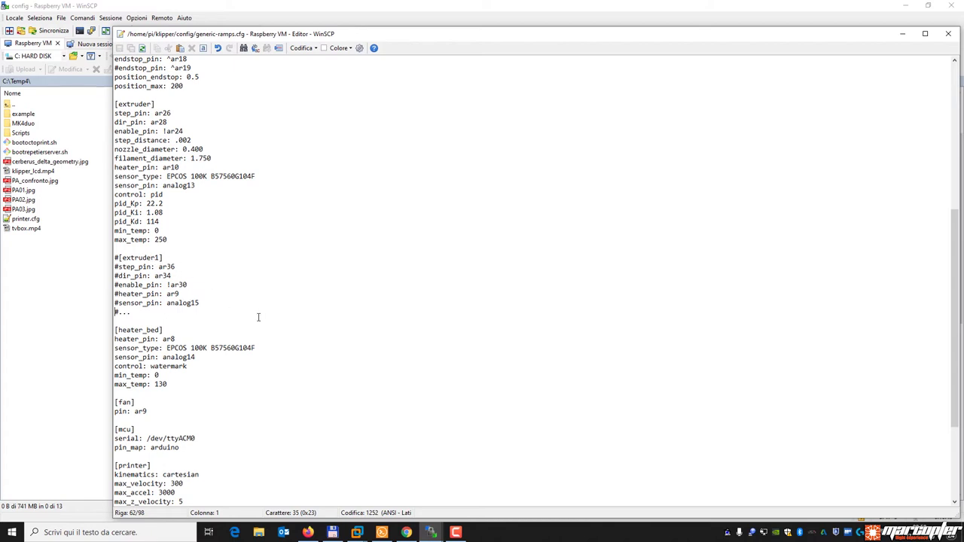
scroll(249, 324, "up", 11)
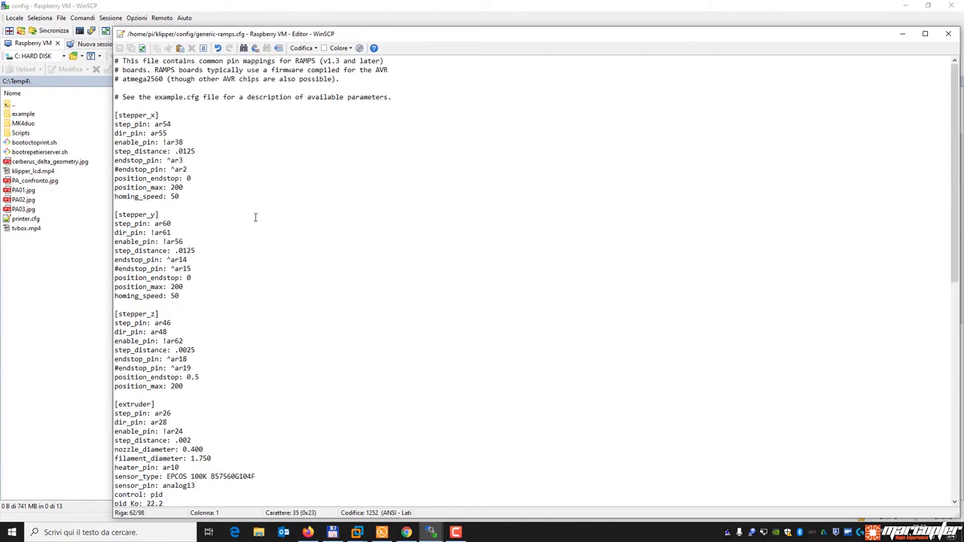
left_click(949, 33)
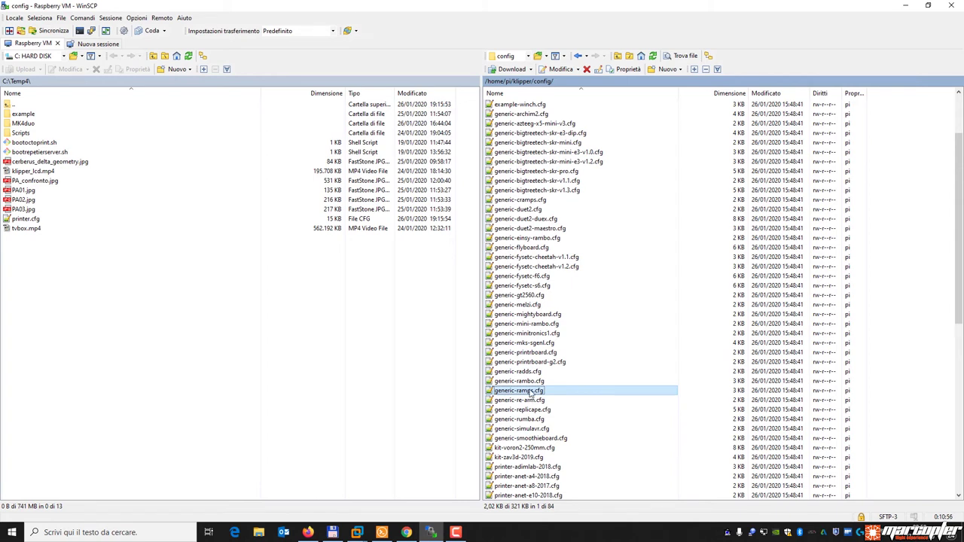
Duplicate generic-ramps.cfg to /home/pi/printer.cfg.
right_click(532, 391)
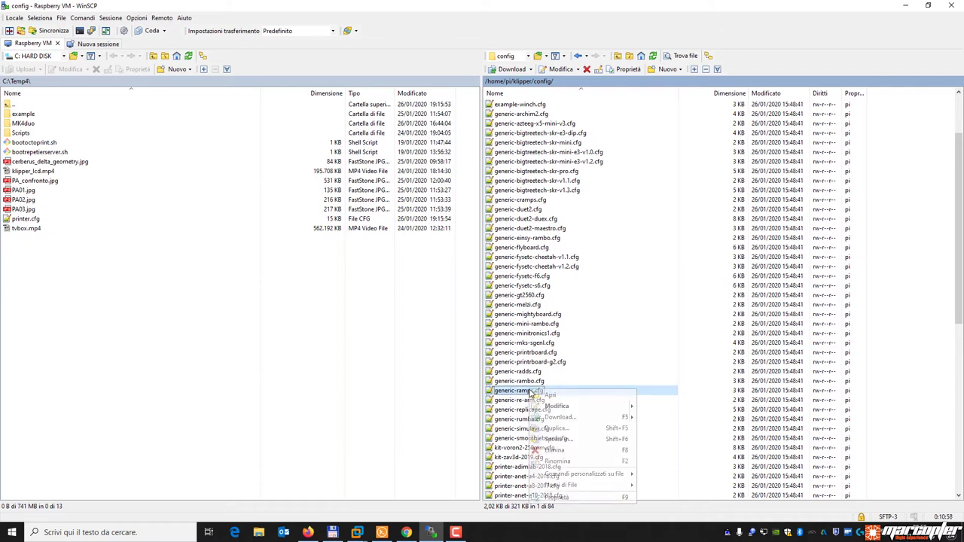
left_click(571, 432)
left_click(429, 268)
key("Delete")
key("Delete")
key("Delete")
key("Delete")
key("Delete")
key("Delete")
key("Delete")
key("Delete")
key("Delete")
key("Delete")
key("Delete")
key("Delete")
key("Delete")
key("Delete")
key("Delete")
key("Delete")
key("Delete")
key("Delete")
key("Delete")
key("Delete")
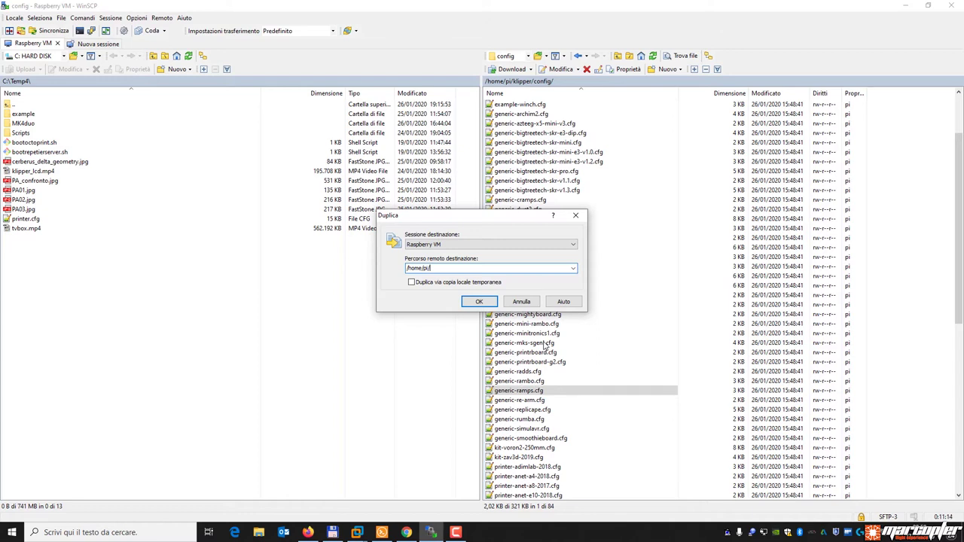
type("rinter.cfg")
left_click(480, 303)
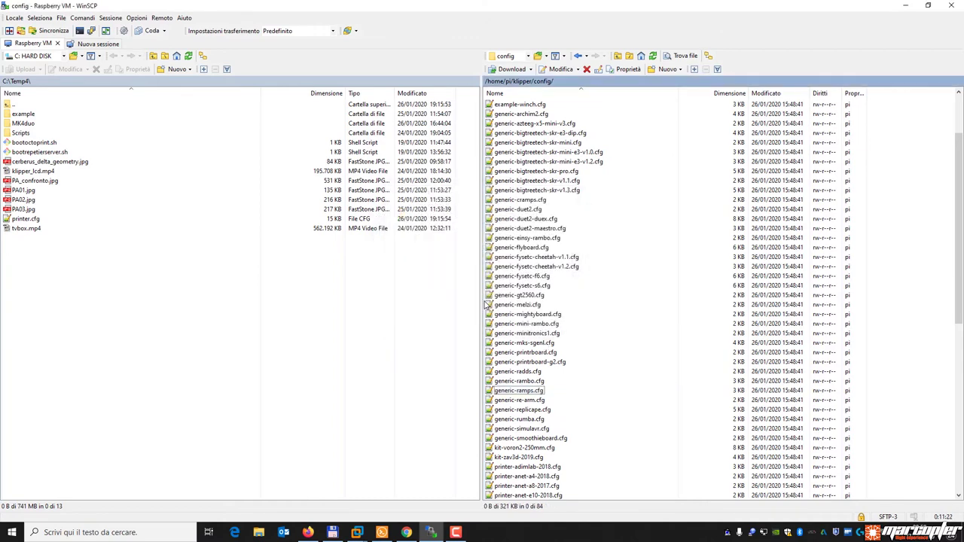
scroll(598, 269, "up", 3)
Open /home/pi/printer.cfg in WinSCP's editor and move the editor window up and left.
double_click(506, 106)
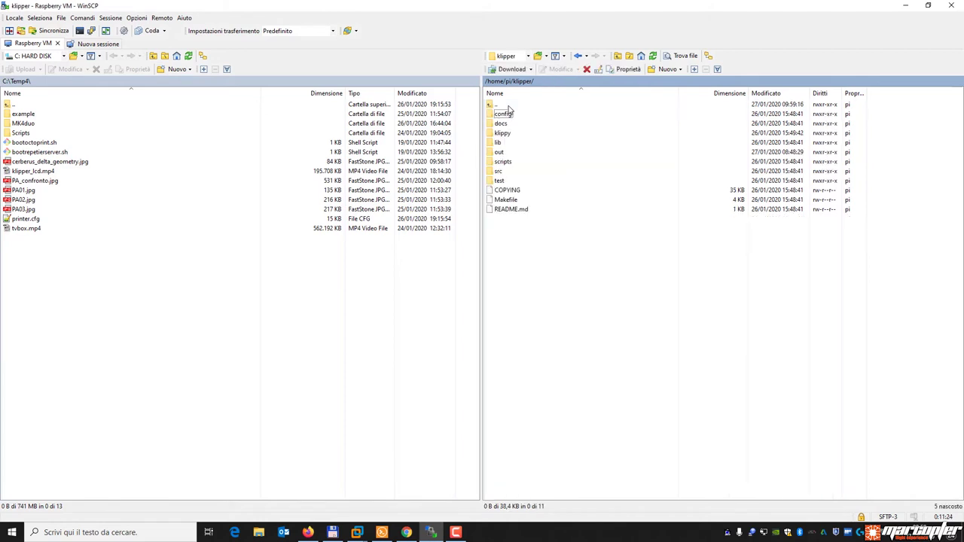
double_click(507, 106)
left_click(514, 228)
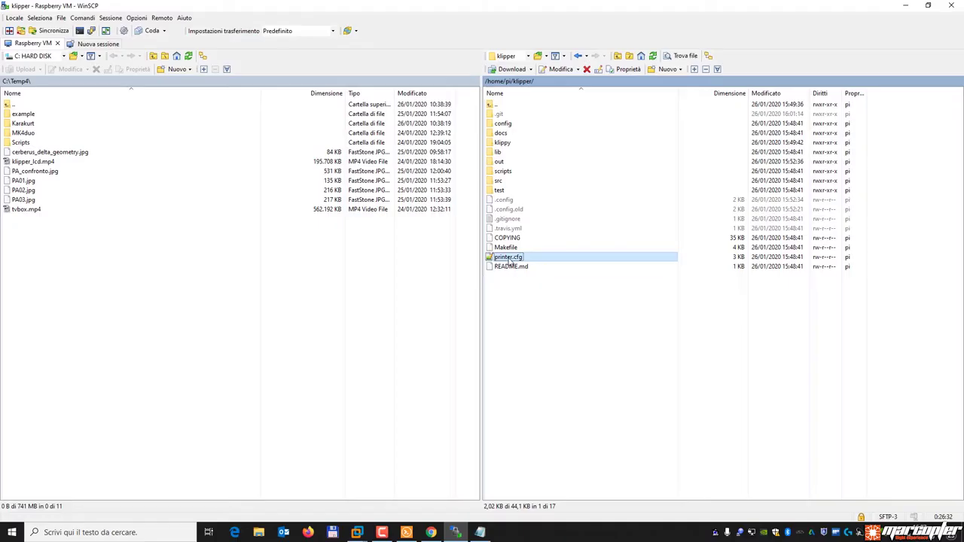
double_click(515, 256)
left_click_drag(605, 22, 538, 13)
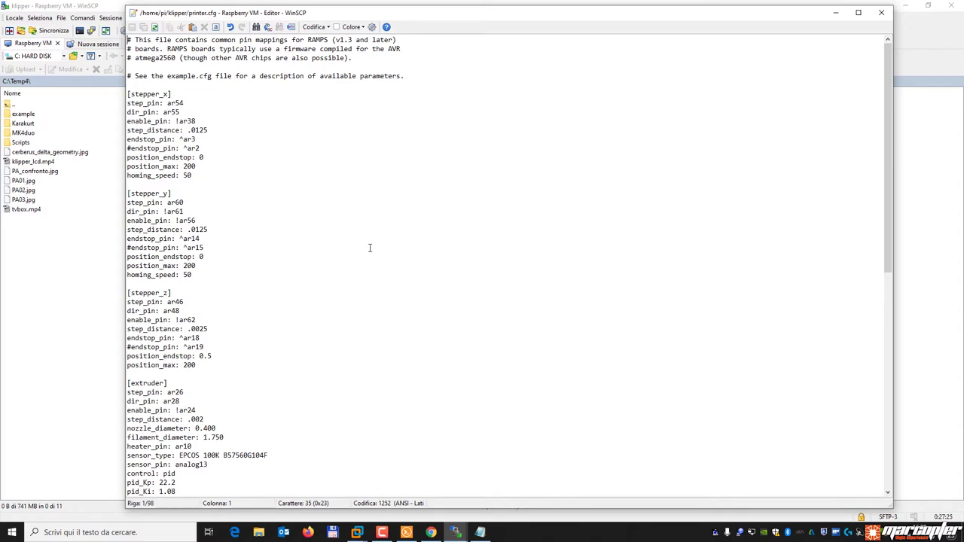
Scroll to the end of printer.cfg and look over the #[extruder1] and [mcu] sections.
scroll(370, 248, "down", 4)
scroll(370, 248, "down", 12)
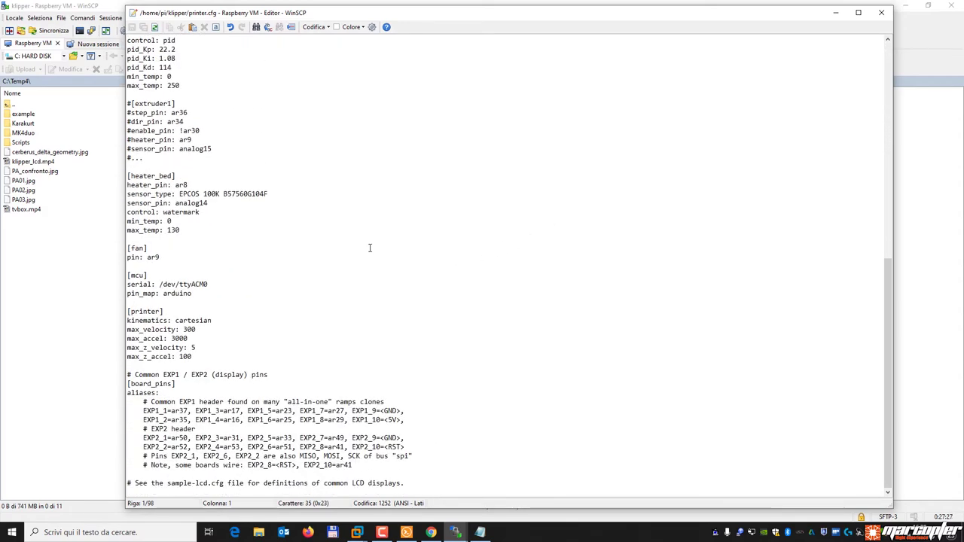
double_click(139, 276)
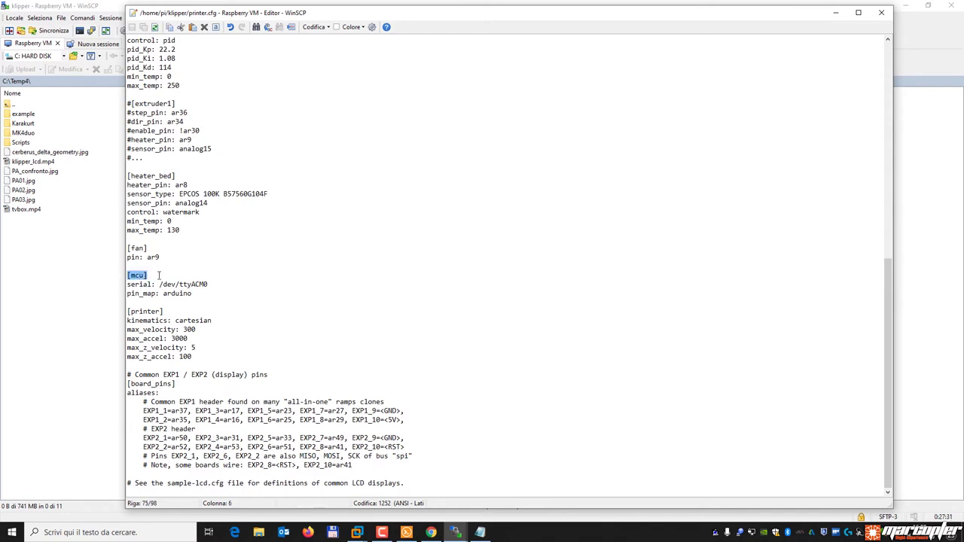
left_click(183, 284)
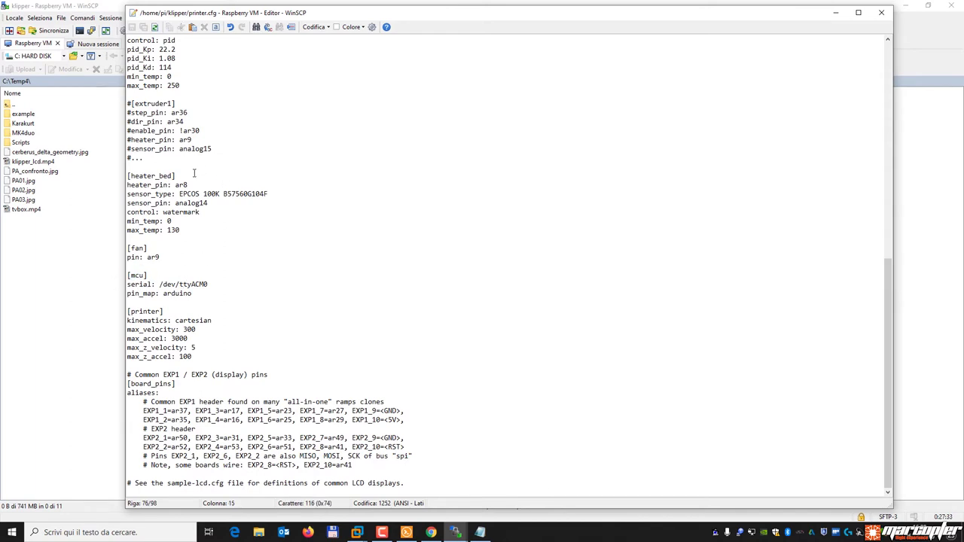
left_click_drag(177, 176, 127, 176)
left_click_drag(175, 104, 127, 104)
left_click(218, 332)
Put the caret at the end of the [mcu] serial line and select the by-id path in Notepad.
left_click_drag(148, 275, 208, 285)
left_click(140, 287)
left_click(210, 284)
left_click(480, 533)
left_click_drag(453, 97, 248, 97)
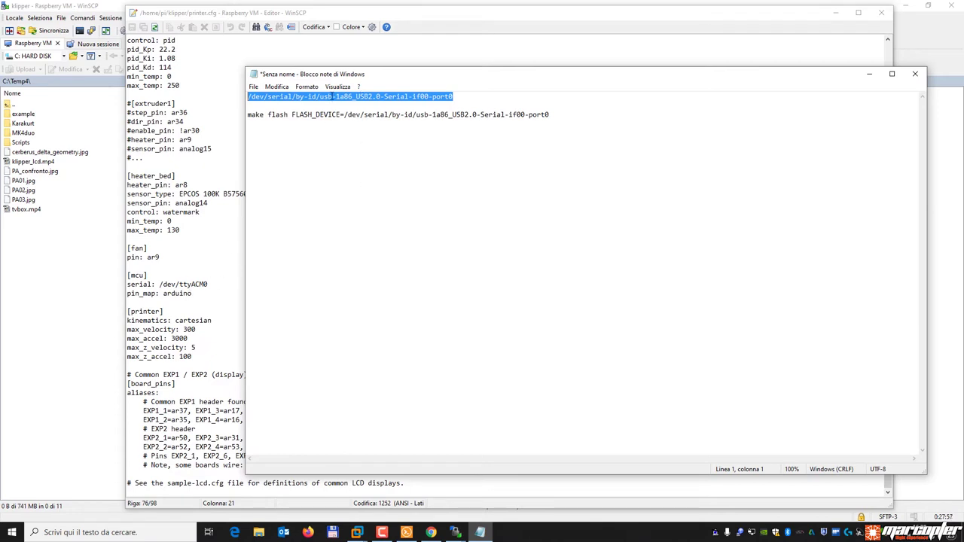
Paste the by-id serial path copied from Notepad over /dev/ttyACM0 on the [mcu] serial line.
right_click(332, 96)
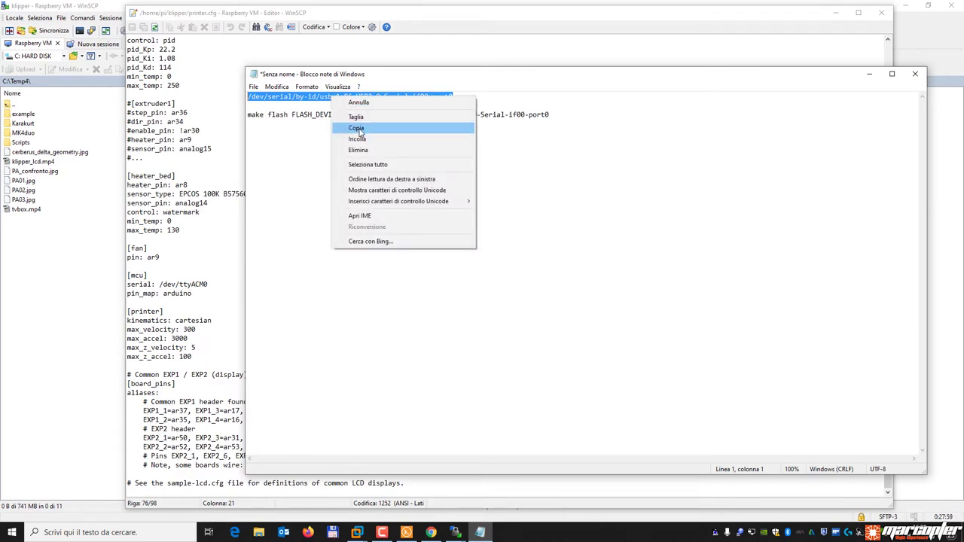
left_click(360, 130)
left_click(217, 278)
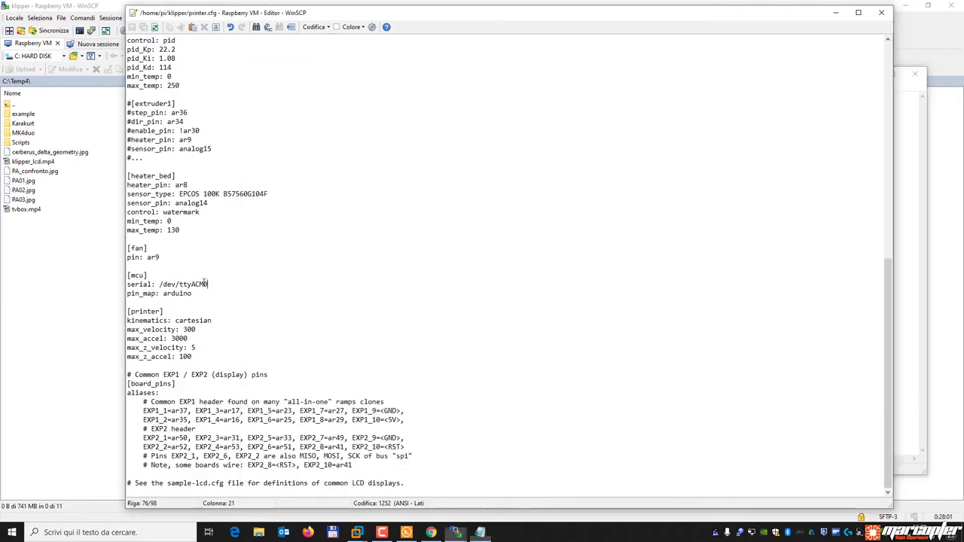
left_click_drag(159, 284, 211, 285)
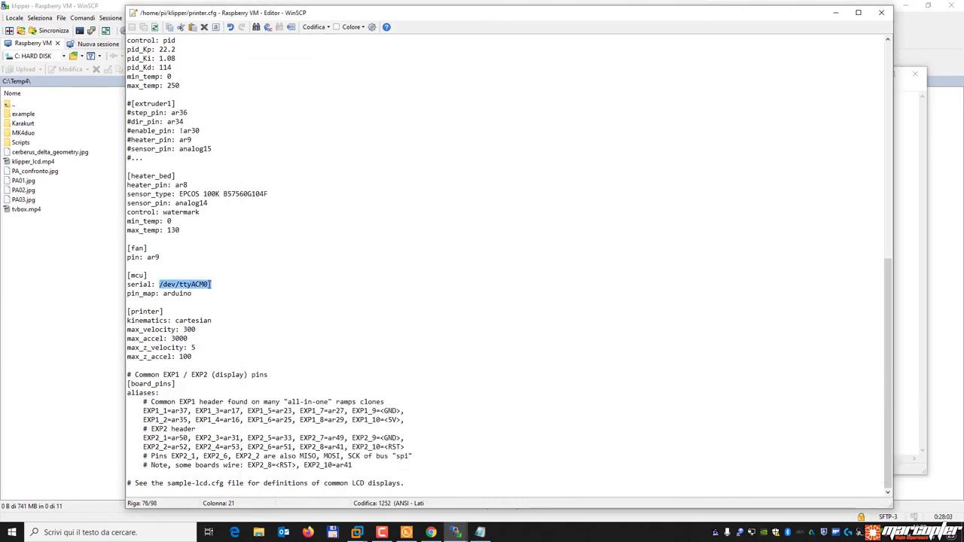
key("ctrl+v")
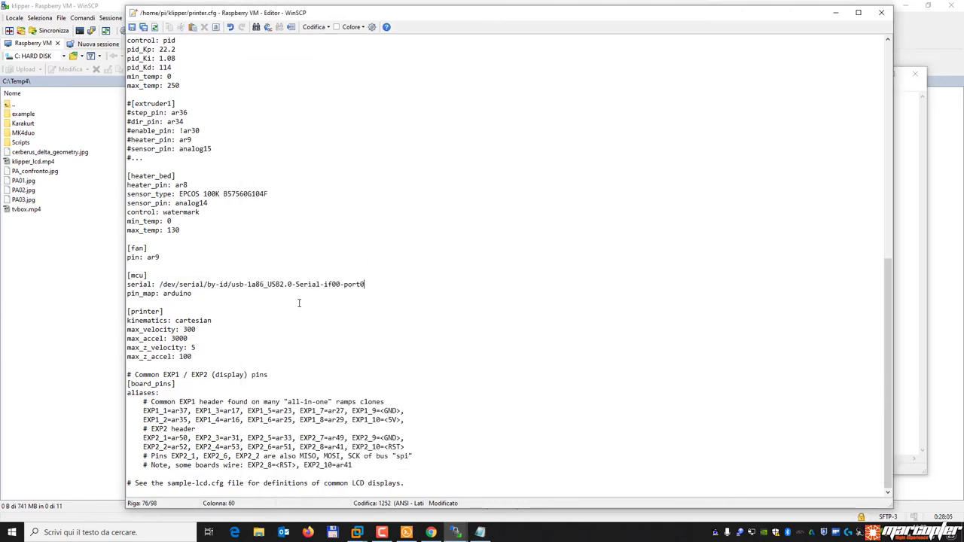
mouse_move(202, 294)
left_mouse_down()
mouse_move(158, 298)
mouse_move(194, 294)
left_mouse_up()
left_click(127, 294)
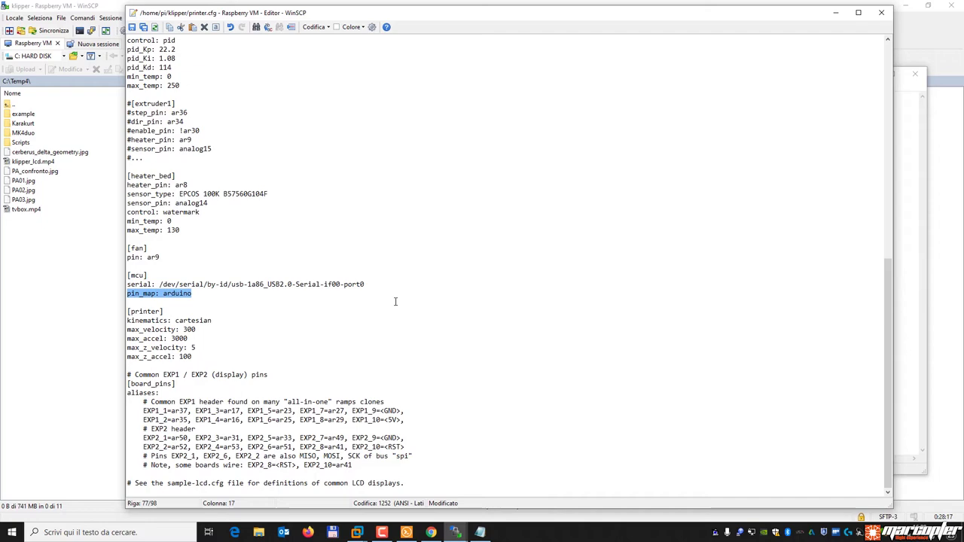
Review printer.cfg, briefly changing the pin_map colon to '=' and then restoring ':'.
scroll(395, 301, "up", 8)
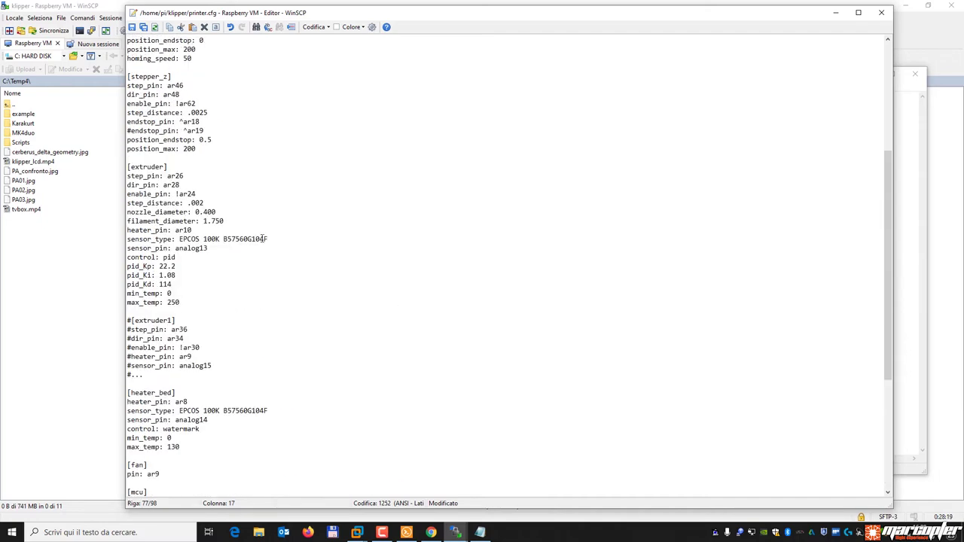
left_click(207, 88)
scroll(194, 83, "up", 7)
left_click(196, 79)
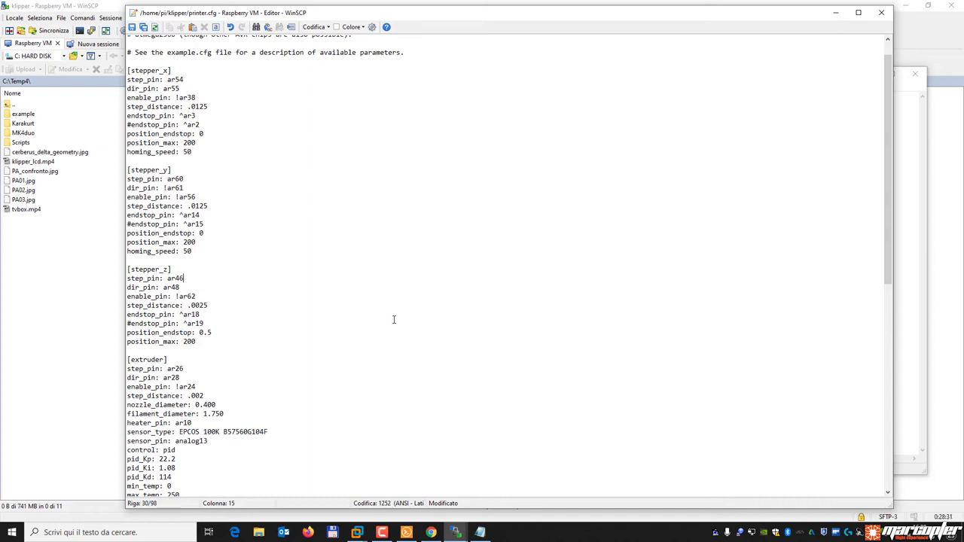
scroll(377, 320, "down", 8)
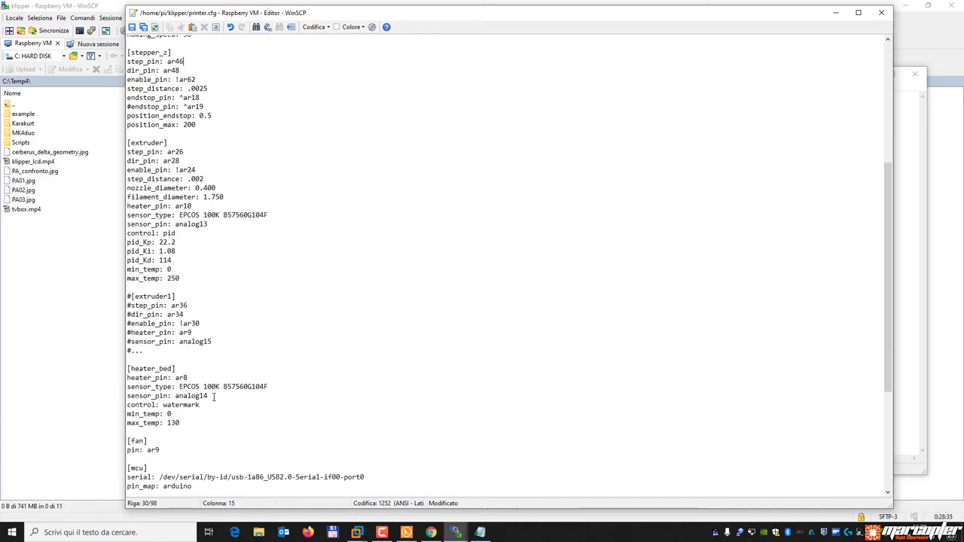
scroll(214, 397, "down", 5)
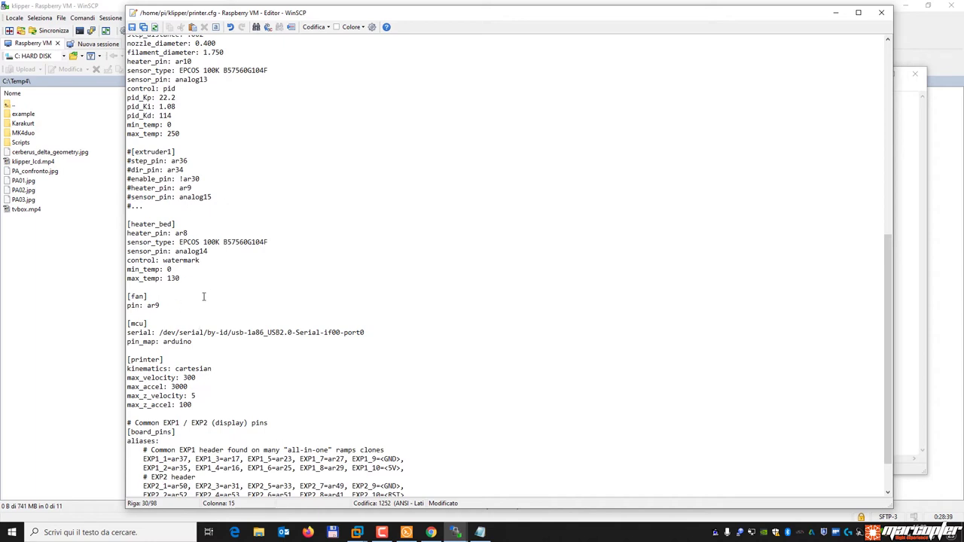
left_click(160, 341)
key("BackSpace")
type("=")
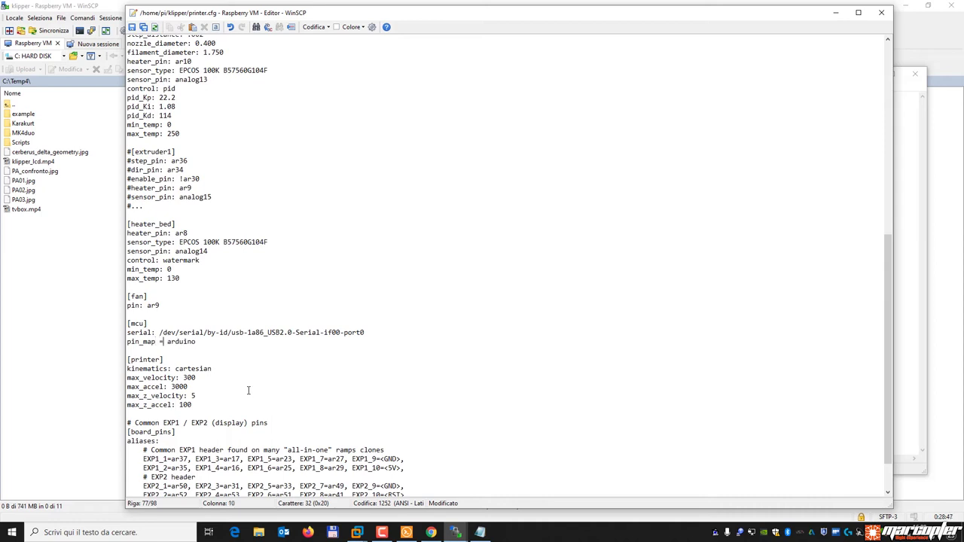
key("BackSpace")
key("BackSpace")
type(":")
Check the #dir_pin, #heater_pin and pin_map: arduino lines, then save printer.cfg to the Pi and close the editor.
left_click(211, 173)
left_click(214, 188)
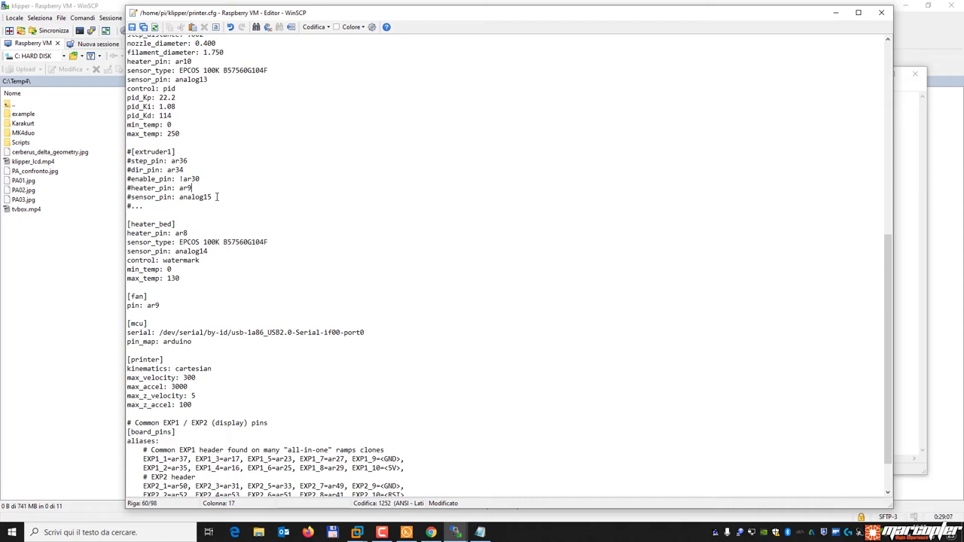
left_click(197, 343)
left_click_drag(193, 341, 111, 342)
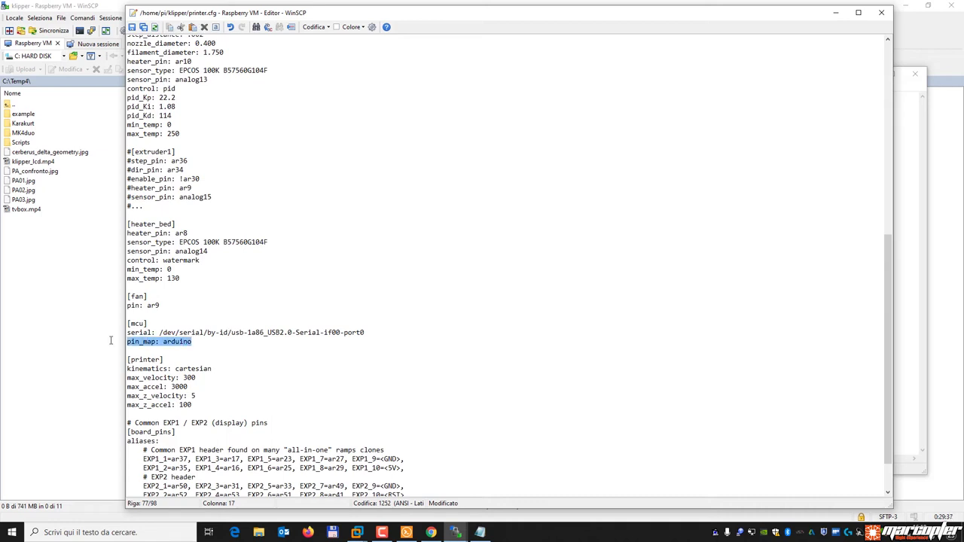
double_click(342, 206)
left_click(293, 189)
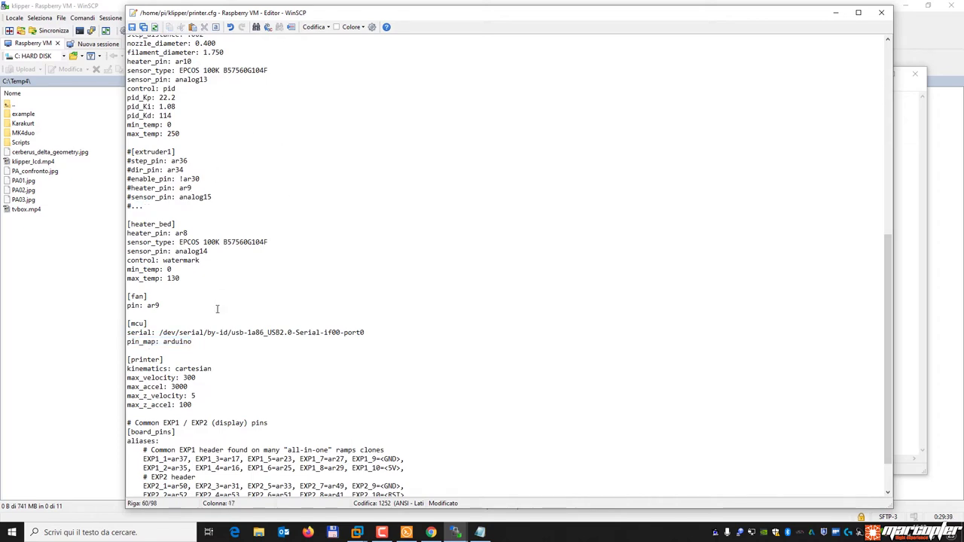
scroll(217, 302, "down", 2)
scroll(217, 302, "up", 12)
left_click(131, 27)
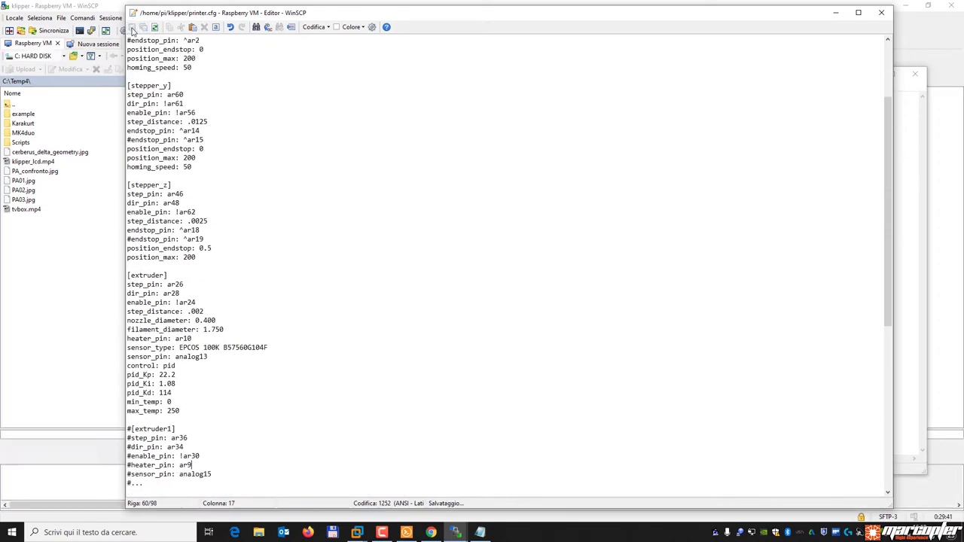
left_click(869, 21)
Run sudo service klipper restart in Solar-PuTTY, then return to OctoPrint in the browser.
left_click(406, 533)
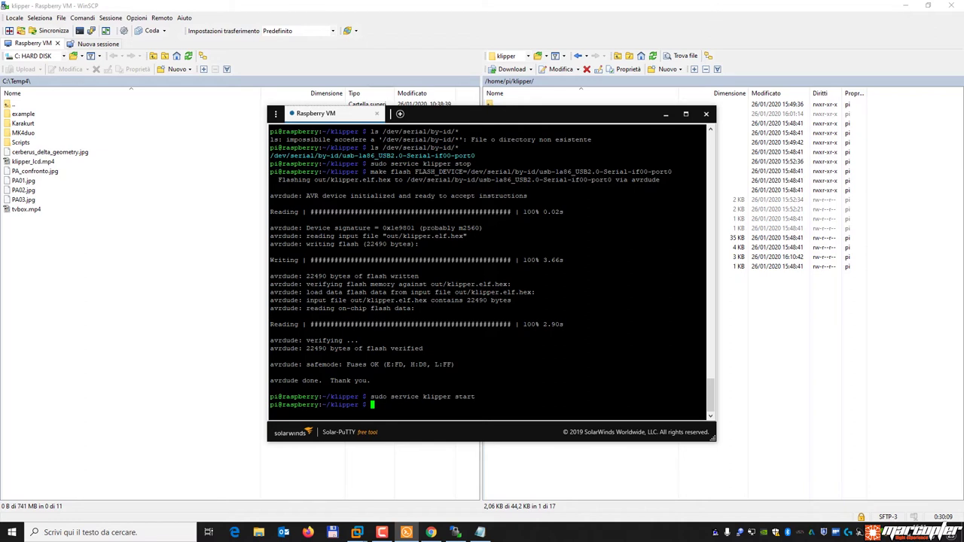
key("Up")
key("BackSpace")
key("BackSpace")
key("BackSpace")
key("BackSpace")
key("BackSpace")
type("reztar")
key("BackSpace")
key("BackSpace")
key("BackSpace")
key("BackSpace")
type("start")
key("Return")
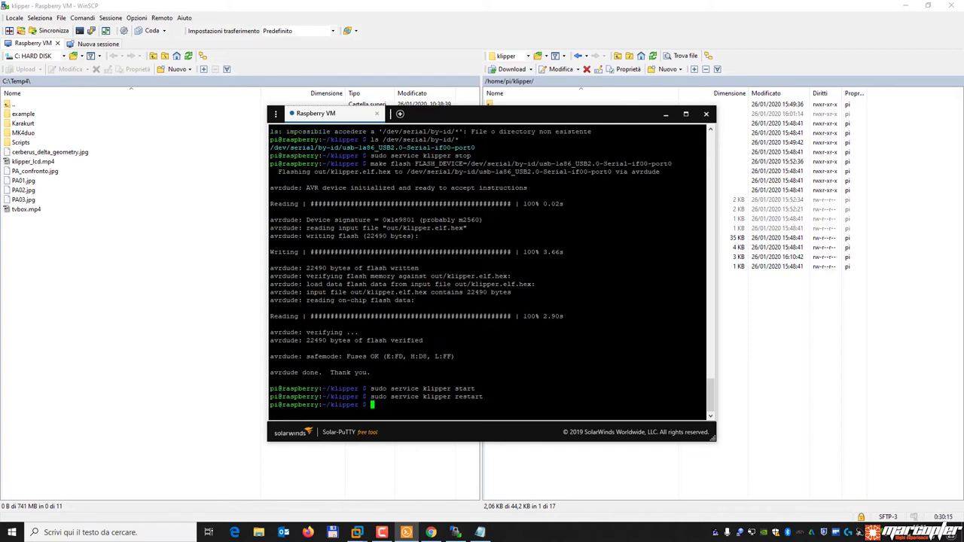
key("alt+Tab")
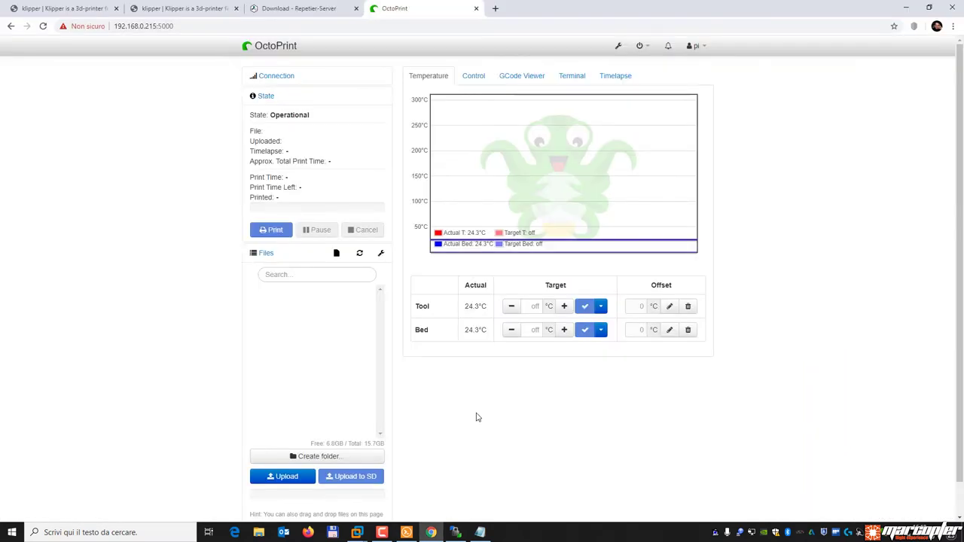
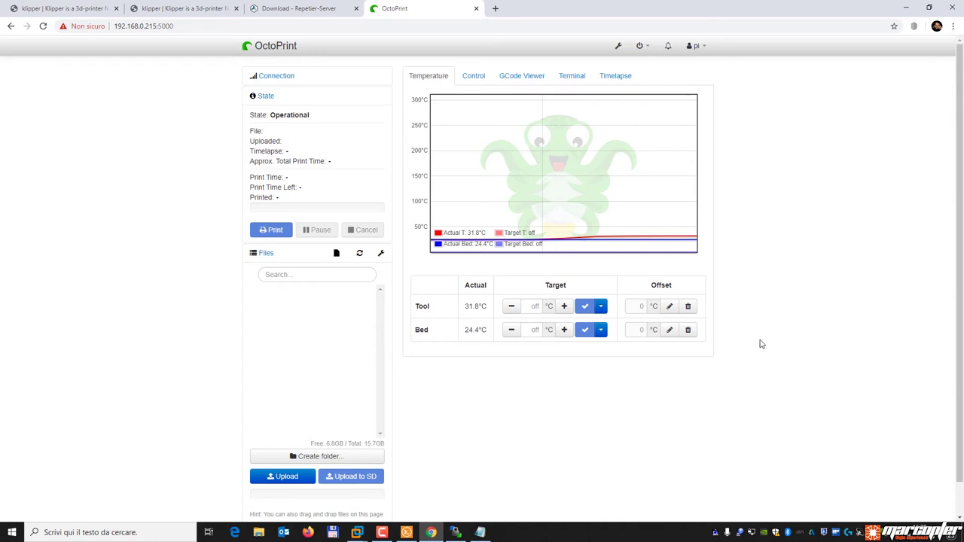
Send the status command in OctoPrint's terminal and confirm 'Klipper state: Ready'.
left_click(576, 76)
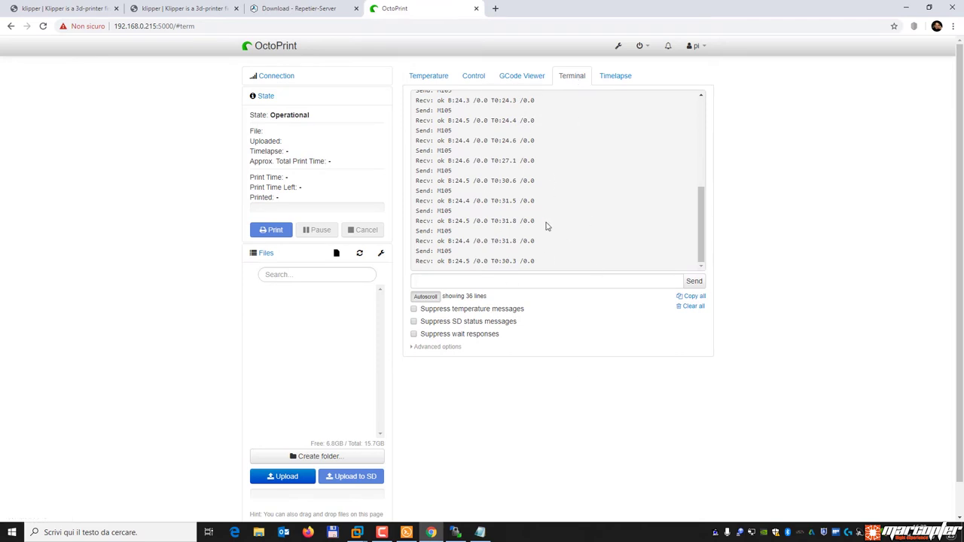
left_click(434, 281)
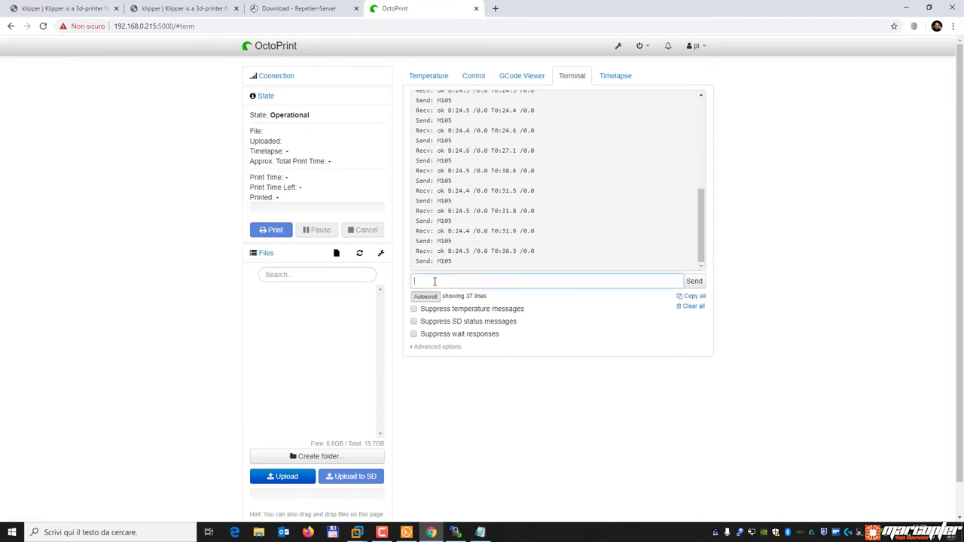
type("status")
key("Return")
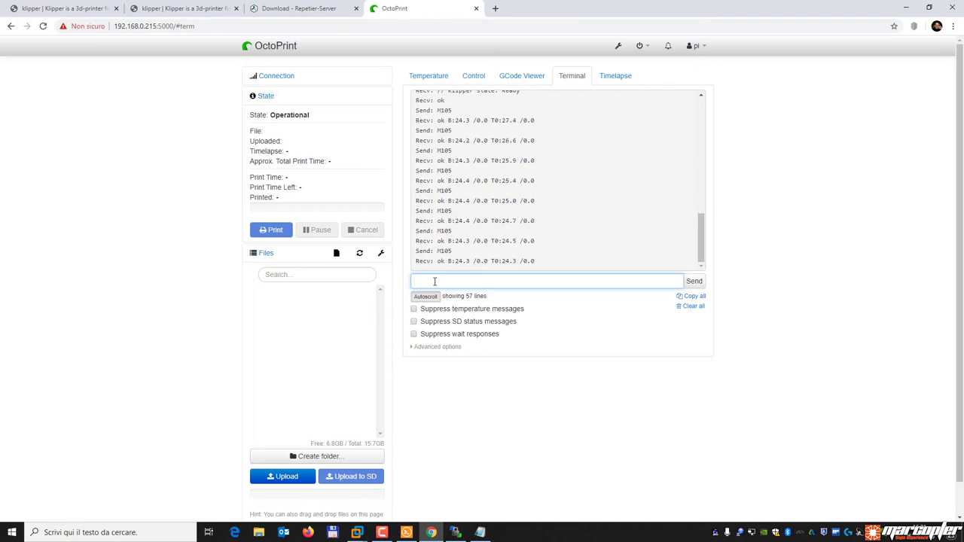
In WinSCP, navigate on the Pi to /home/pi/klipper/config.
left_click(455, 533)
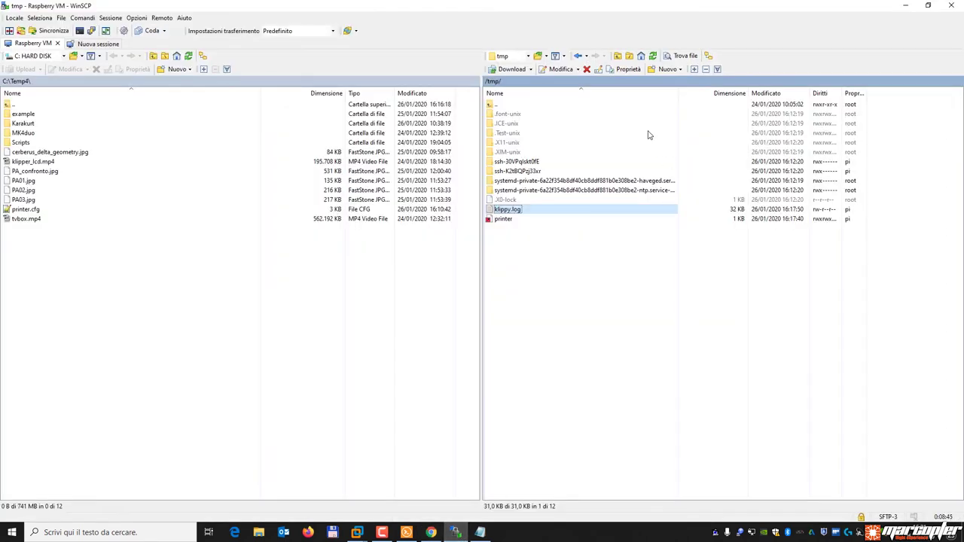
double_click(530, 106)
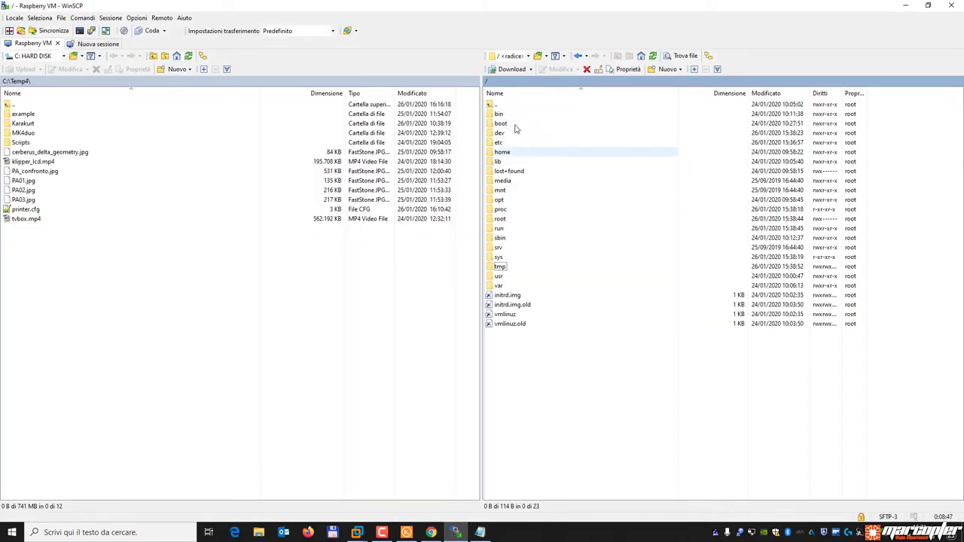
double_click(503, 152)
double_click(511, 116)
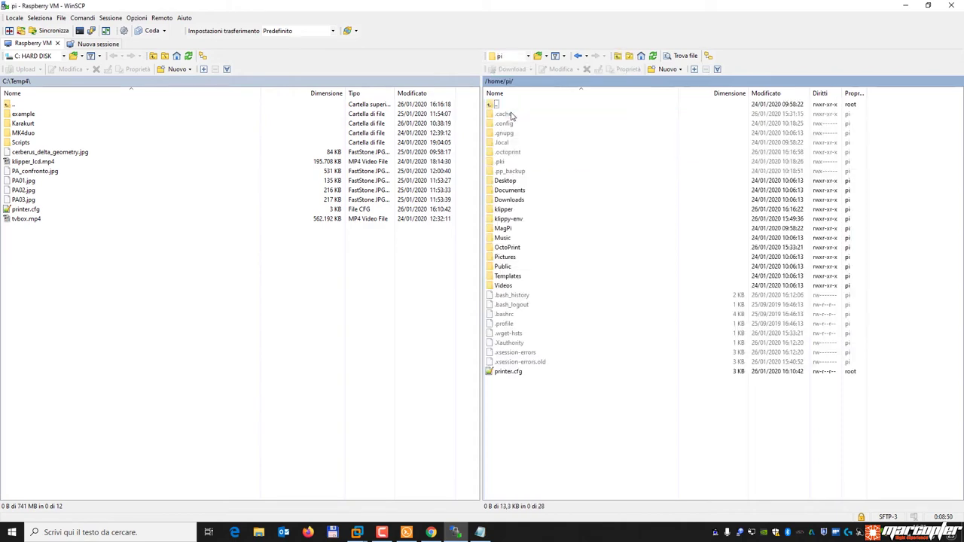
double_click(516, 214)
double_click(505, 125)
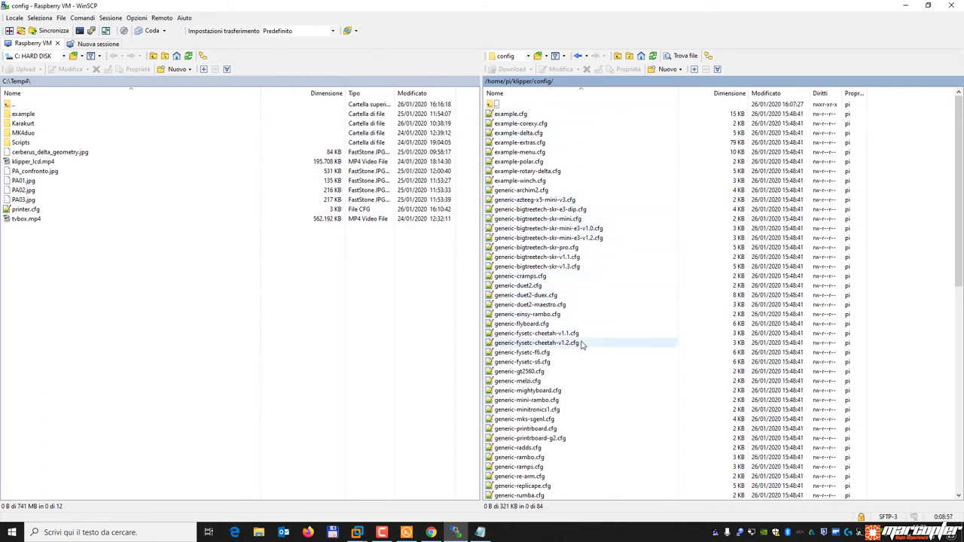
Look through the anet-a8, anycubic-i3-mega and anycubic-kossel sample printer configs.
scroll(581, 345, "down", 3)
scroll(581, 345, "down", 3)
scroll(581, 345, "down", 3)
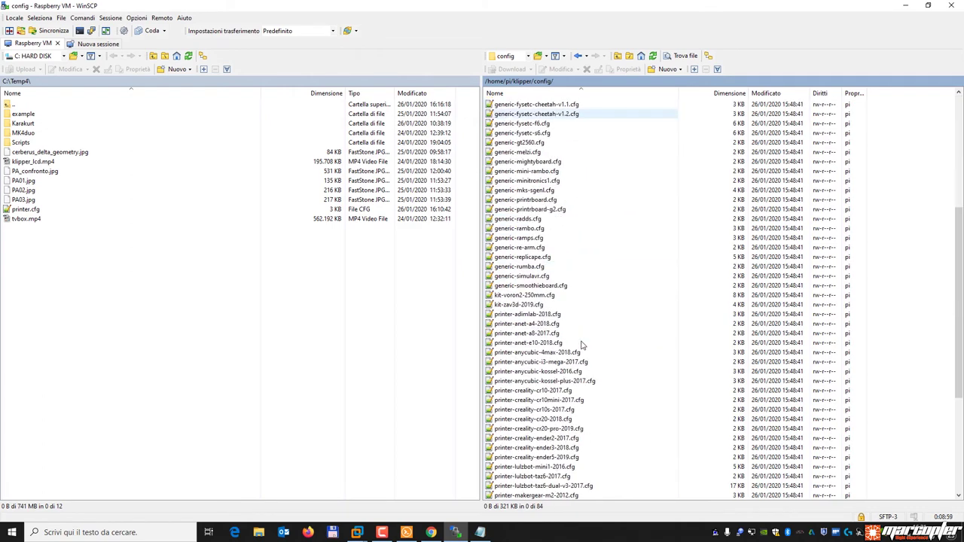
left_click(554, 335)
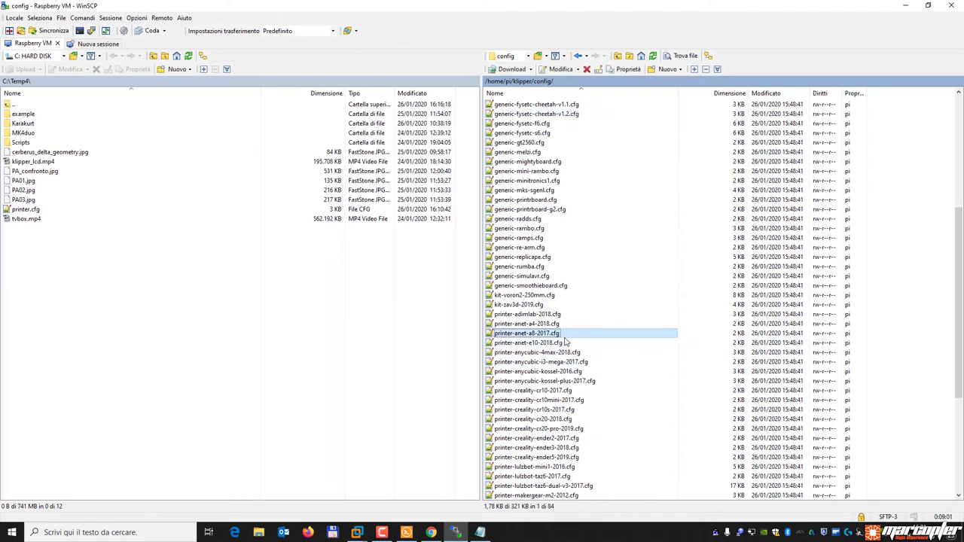
left_click(558, 363)
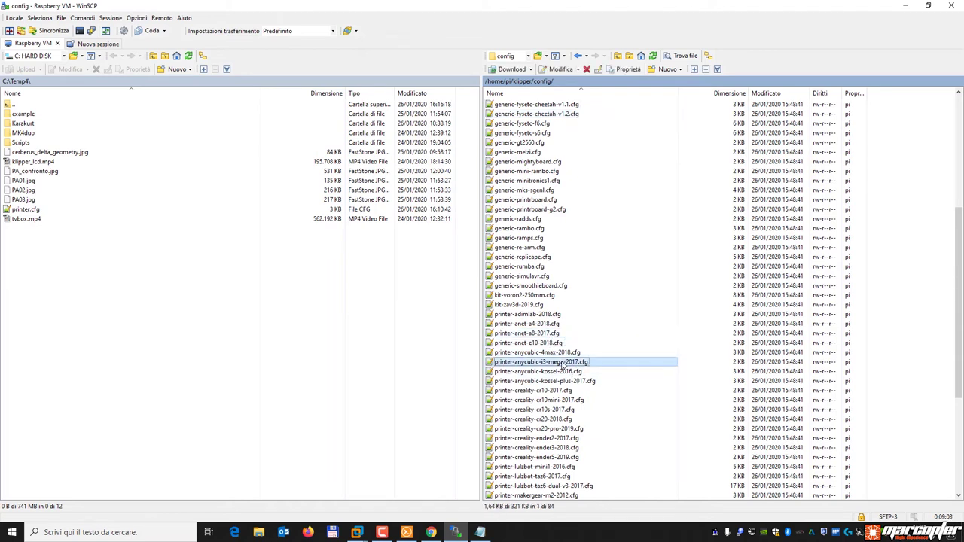
left_click(575, 373)
left_click(586, 383)
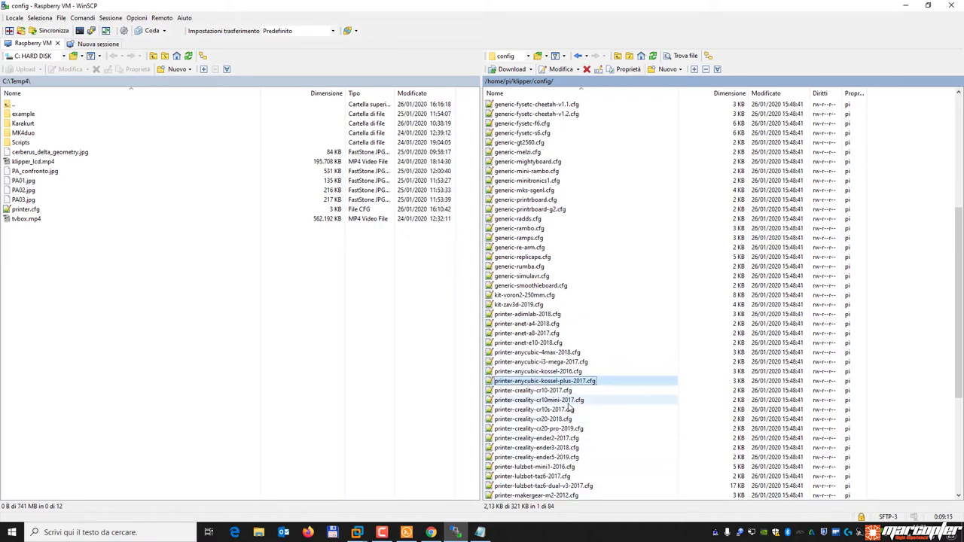
Go back up to /home/pi and select printer.cfg.
scroll(570, 408, "up", 8)
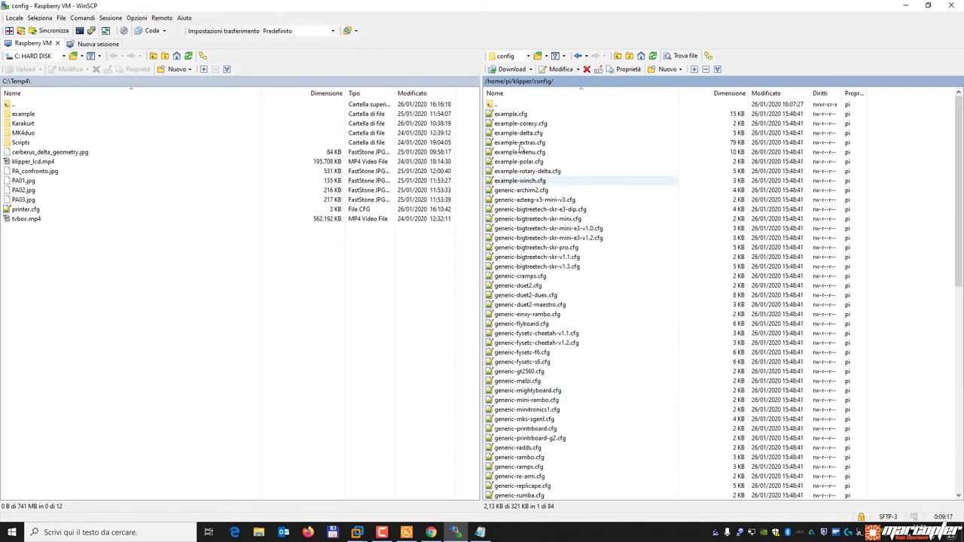
double_click(504, 106)
double_click(504, 105)
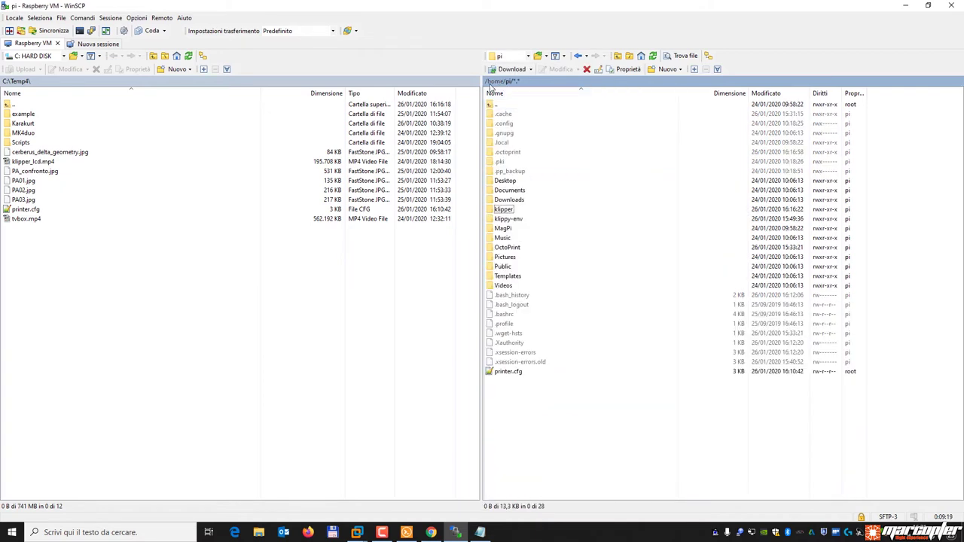
left_click(497, 373)
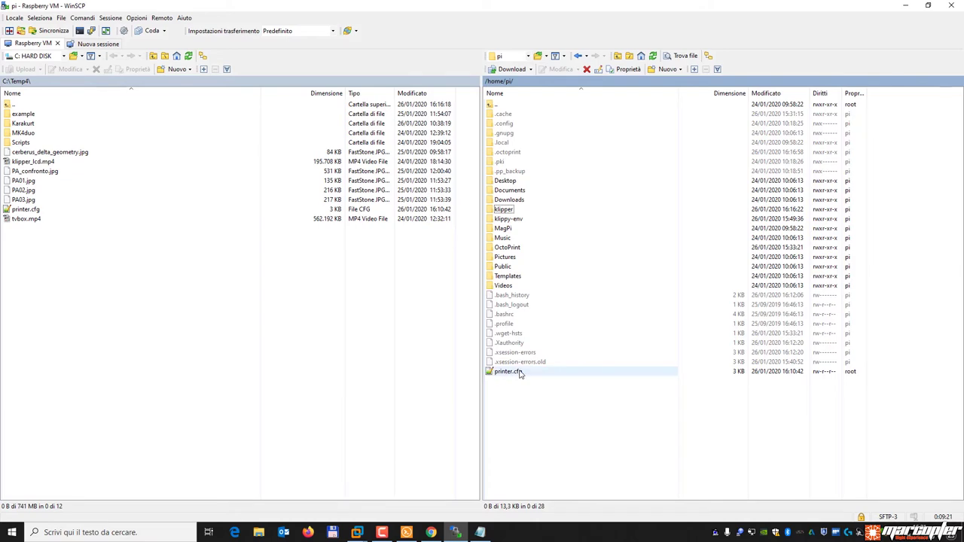
Open the Pi's printer.cfg in the editor and select the mcu serial device path line.
double_click(520, 373)
scroll(394, 340, "down", 10)
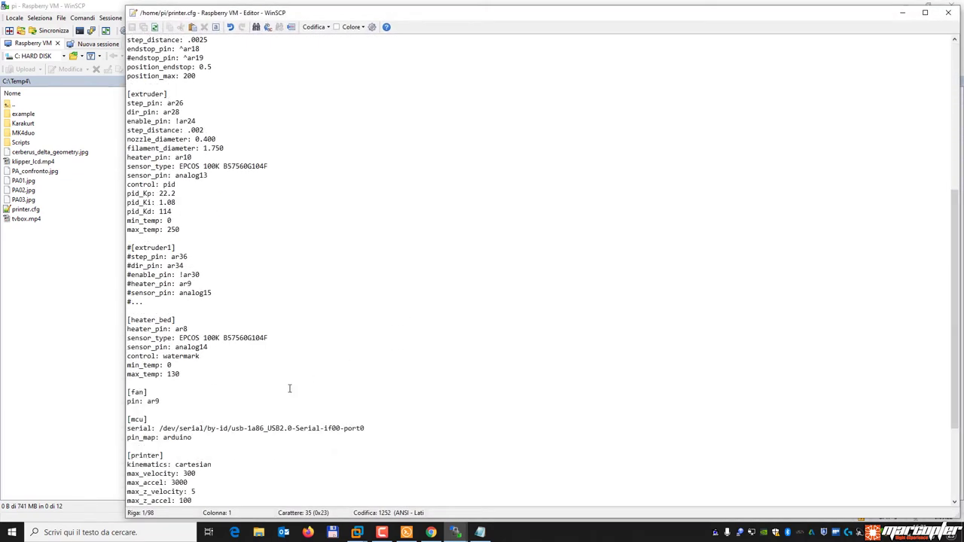
left_click_drag(160, 428, 337, 427)
key("shift+Home")
key("shift+End")
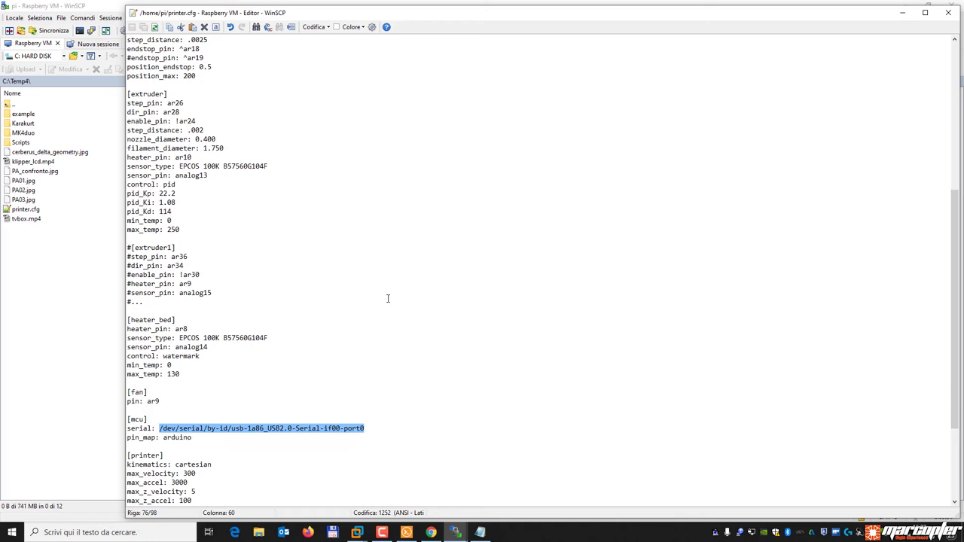
scroll(388, 298, "up", 11)
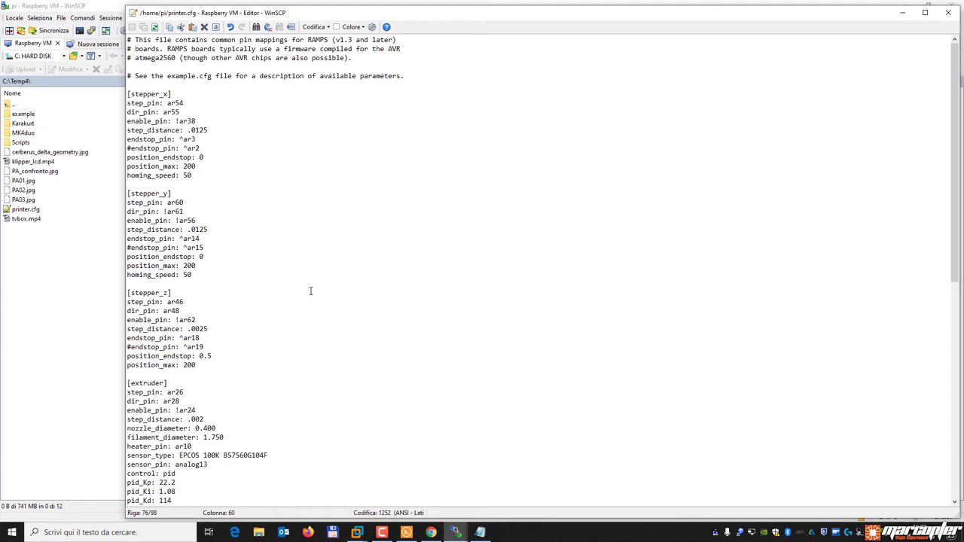
key("alt+Tab")
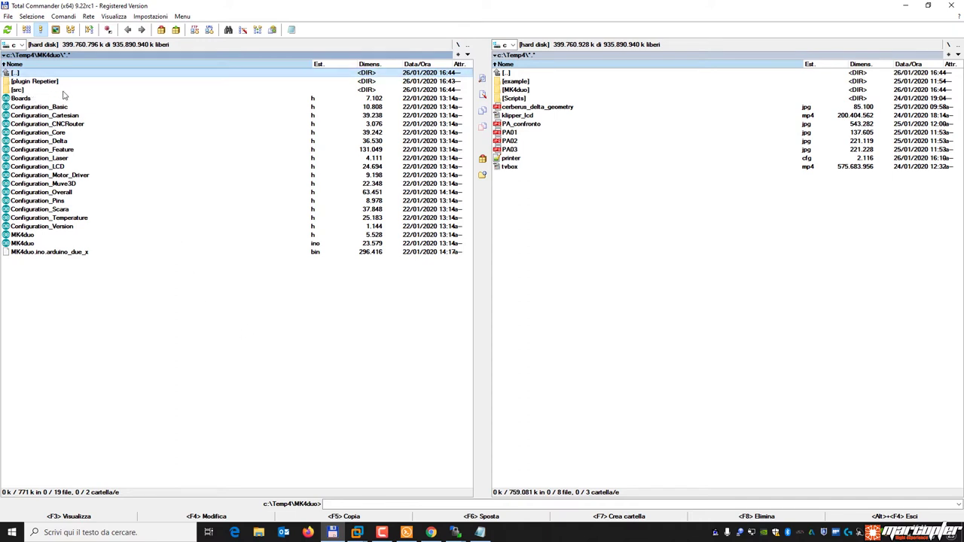
Open the MK4duo src\boards folder in Total Commander.
double_click(28, 90)
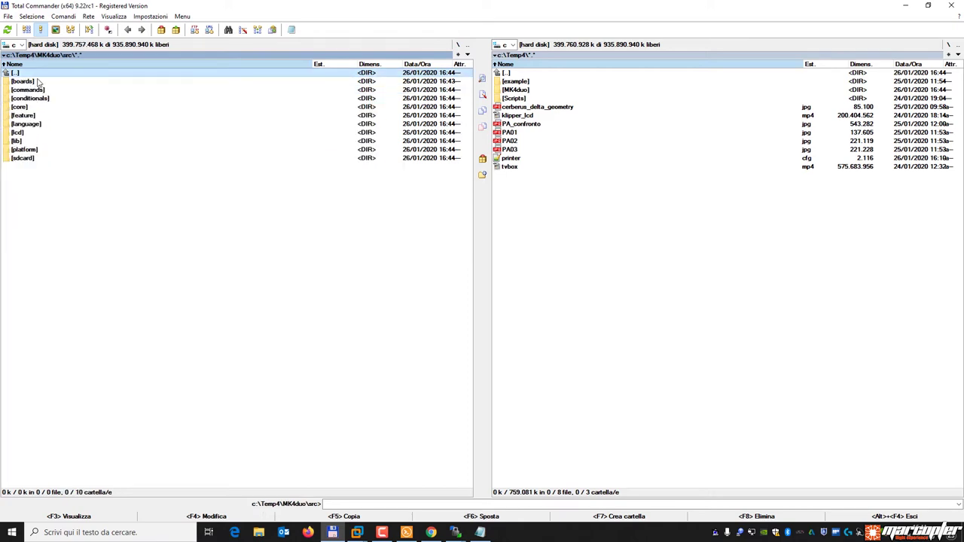
double_click(36, 83)
scroll(147, 244, "down", 6)
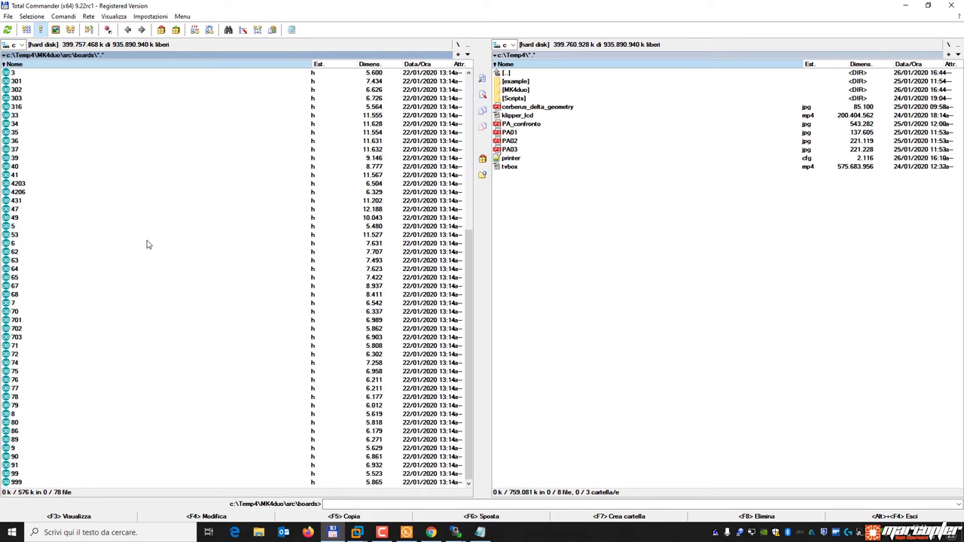
scroll(148, 244, "up", 3)
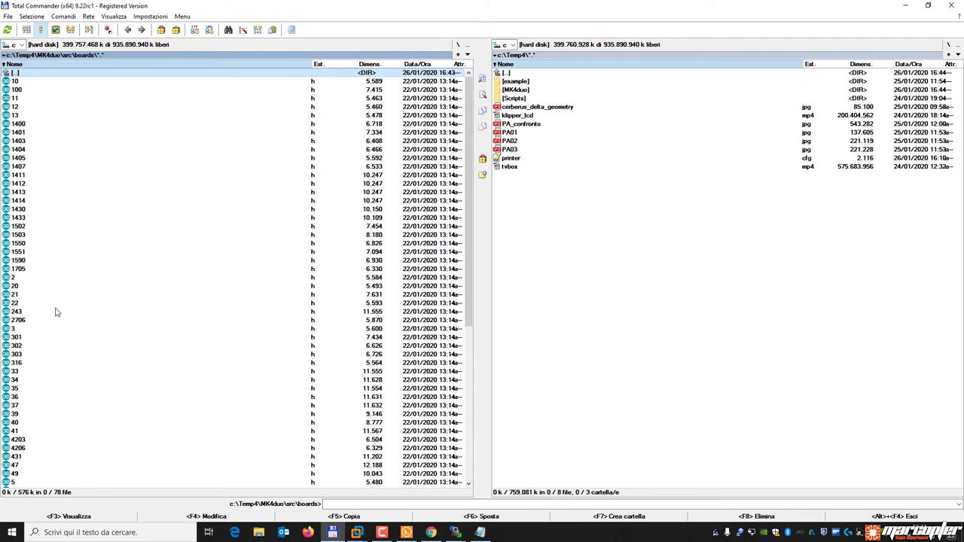
scroll(58, 306, "down", 8)
scroll(168, 297, "up", 8)
Search the board files for the text 'ramps' and view result 33.h.
key("alt+F7")
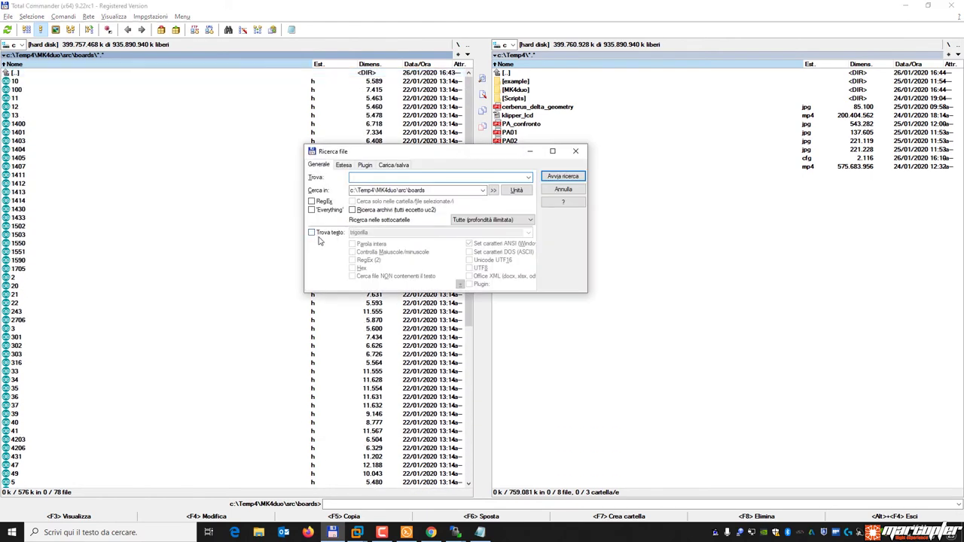
left_click(322, 235)
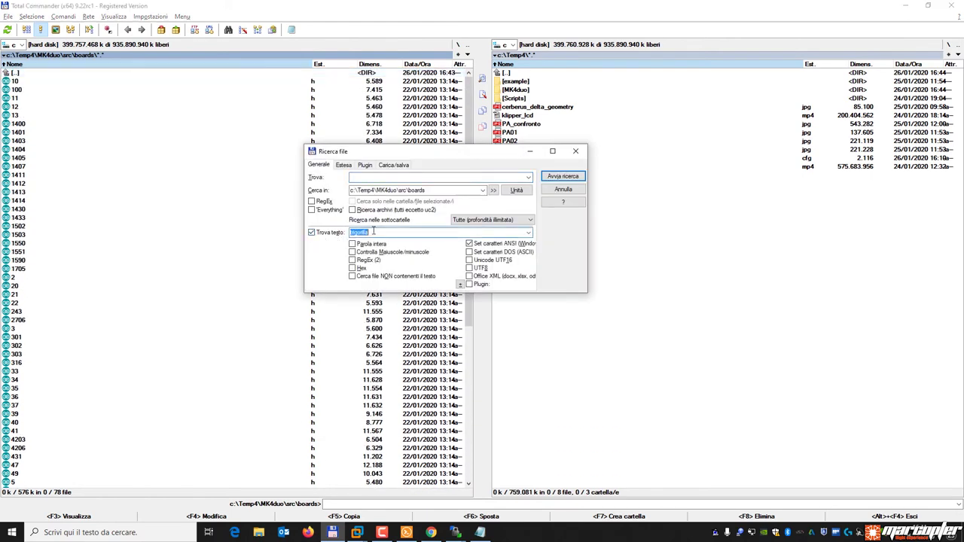
type("iamps")
key("Return")
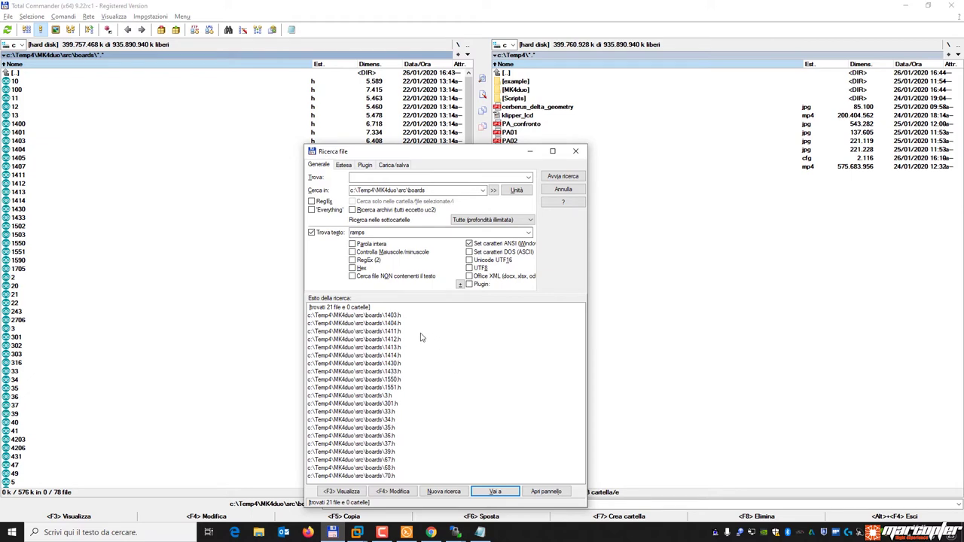
double_click(393, 413)
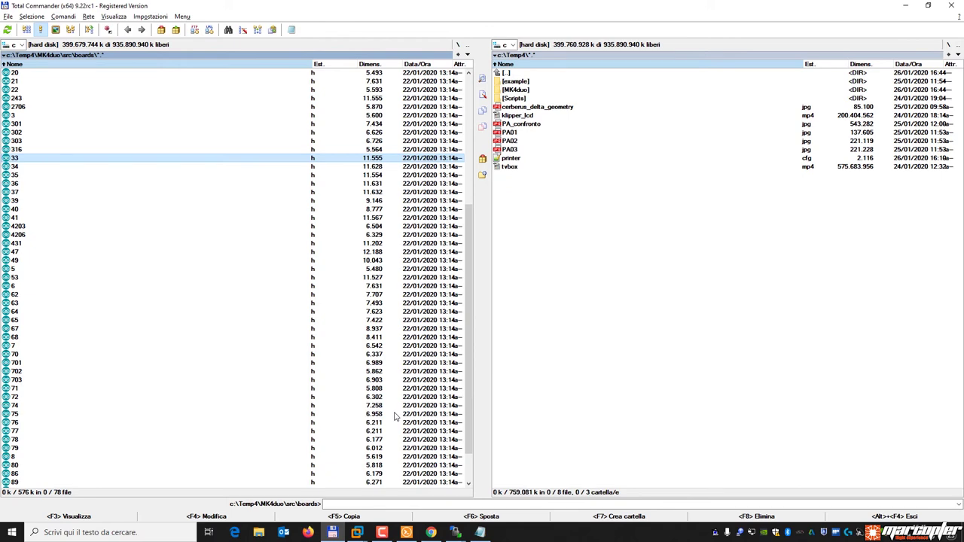
key("F3")
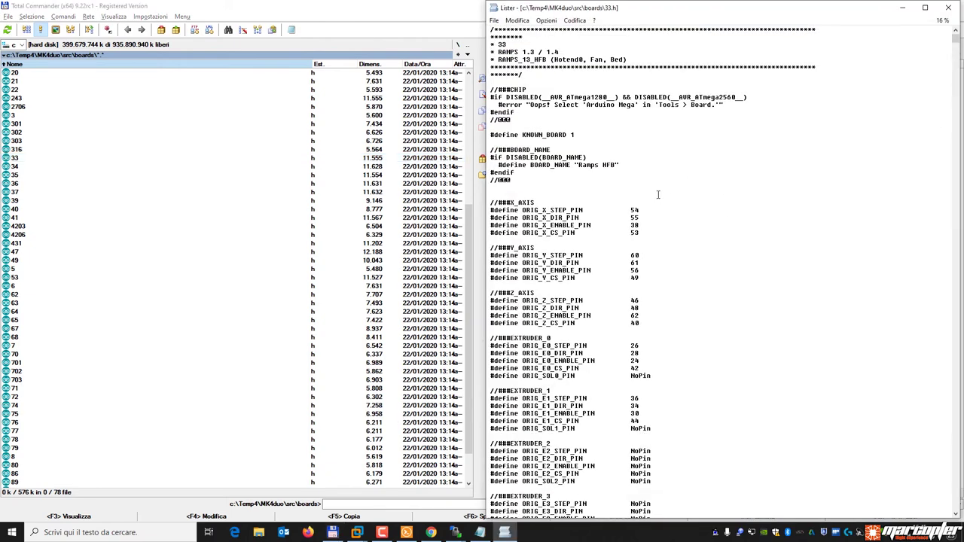
Note the board name Ramps HFB in 33.h and close the viewer.
left_click_drag(579, 165, 616, 165)
left_click(948, 7)
left_click(381, 202)
View 1551.h from the 'ramps' search results and read its board name RuRAMPS4Due v1.3.
key("alt+F7")
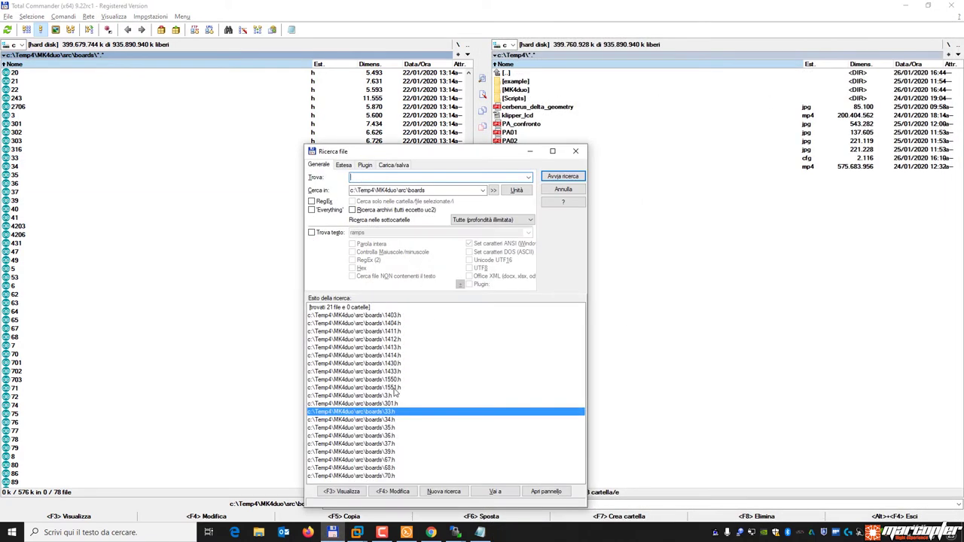
left_click(407, 389)
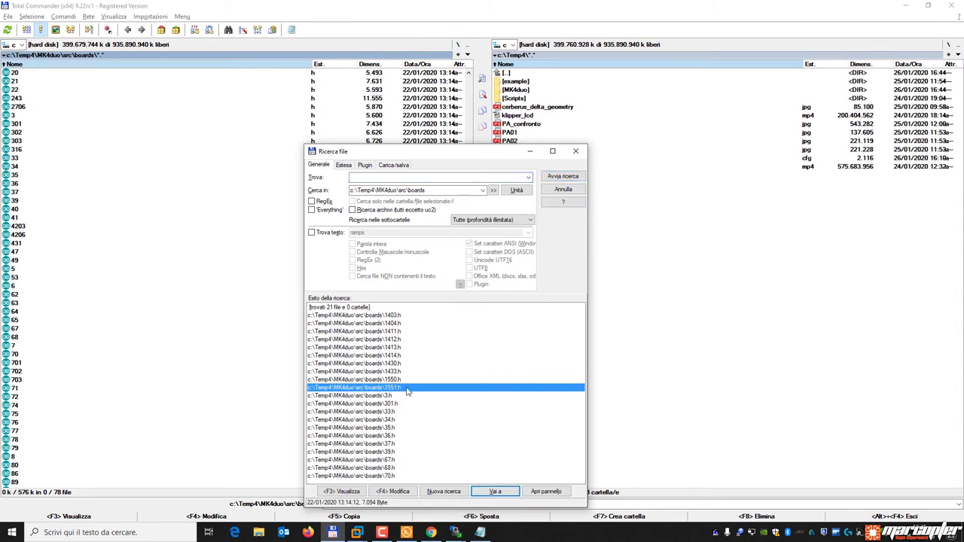
double_click(407, 389)
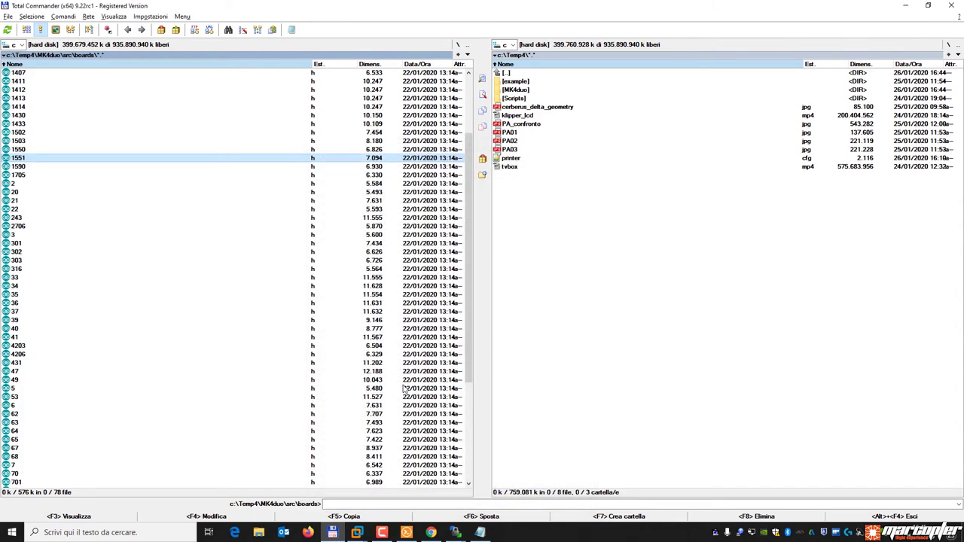
key("F3")
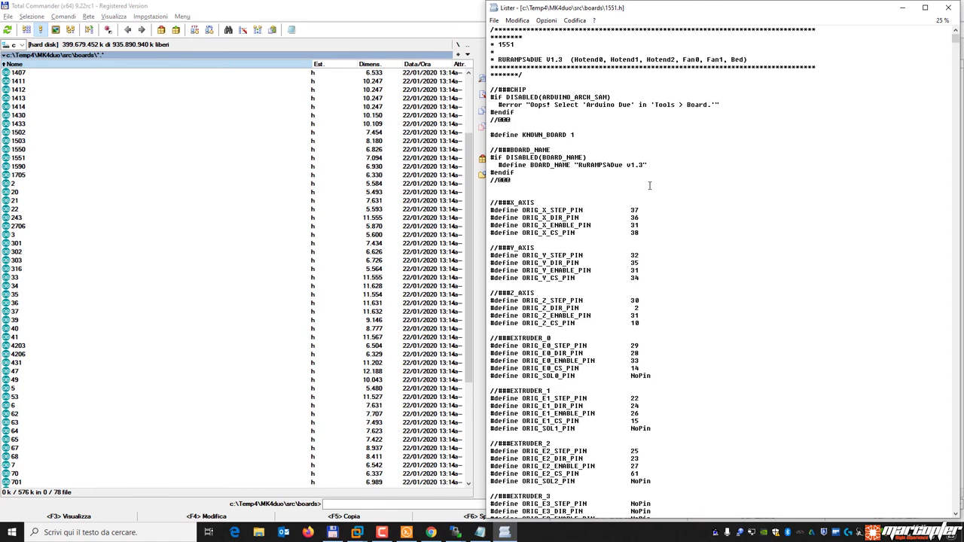
left_click_drag(578, 164, 624, 163)
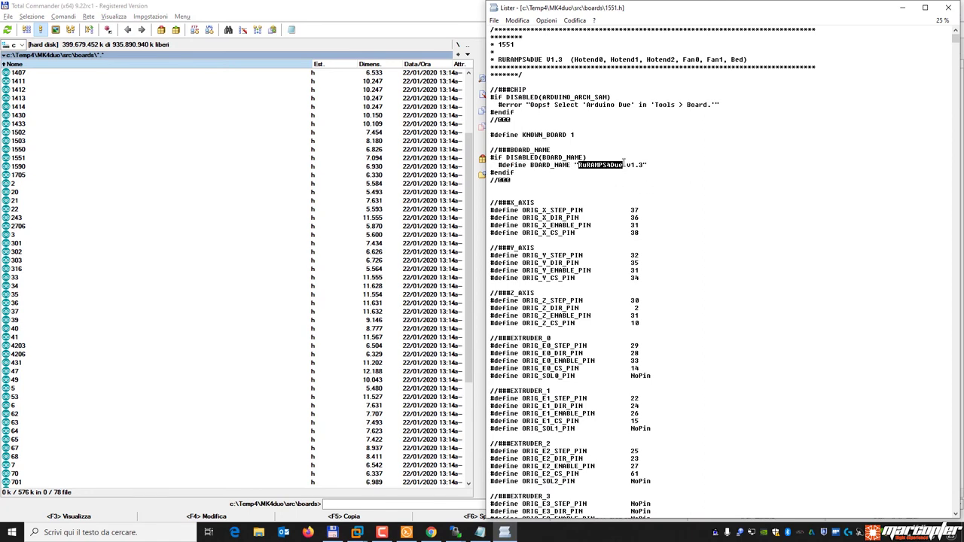
left_click(613, 176)
left_click_drag(579, 167, 645, 165)
left_click(949, 7)
left_click(249, 304)
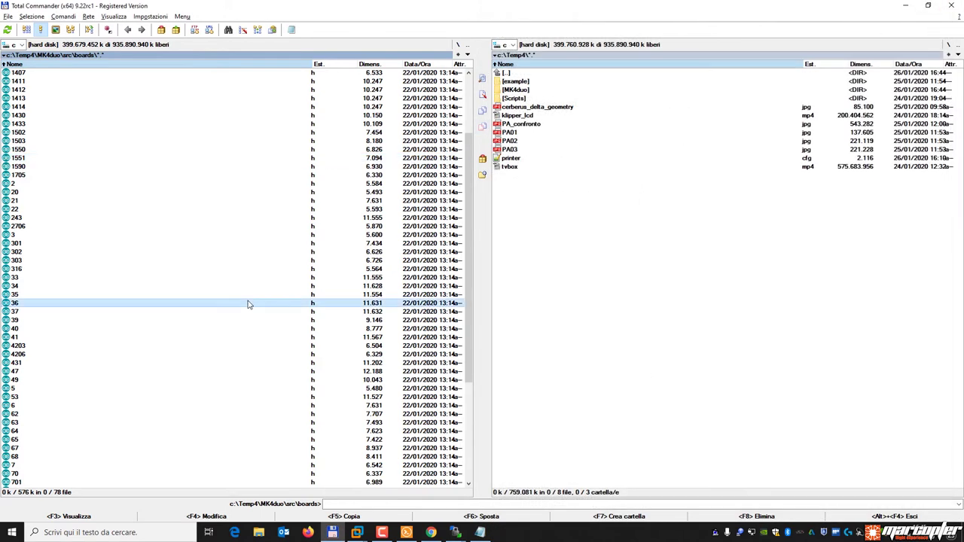
key("alt+F7")
Search the board files for 'trigorilla' and view the matching 49.h.
left_click(328, 233)
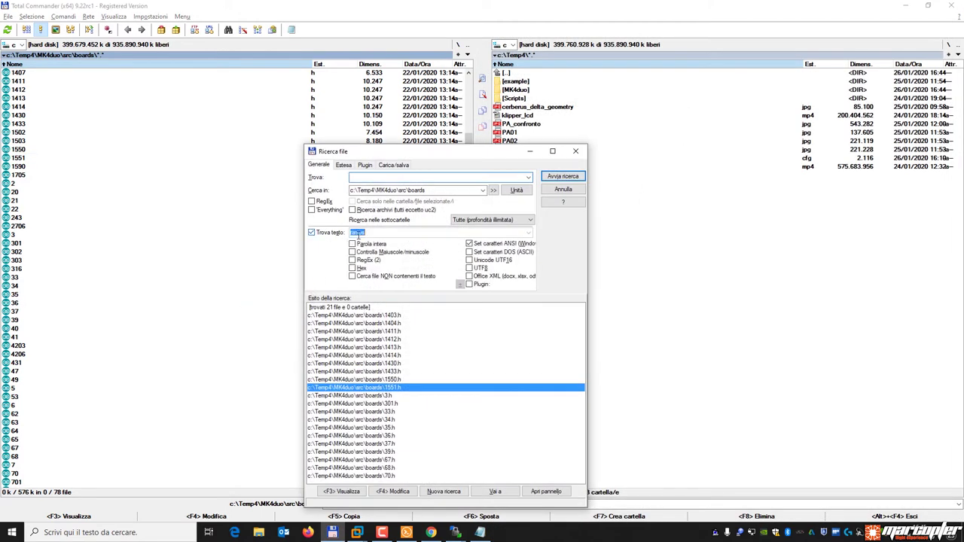
type("trigo")
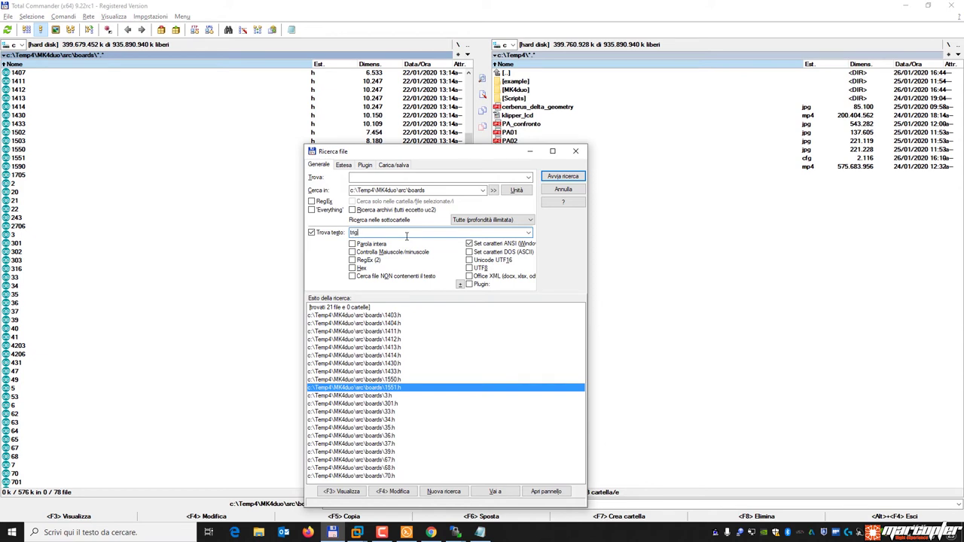
type("rilla")
key("Return")
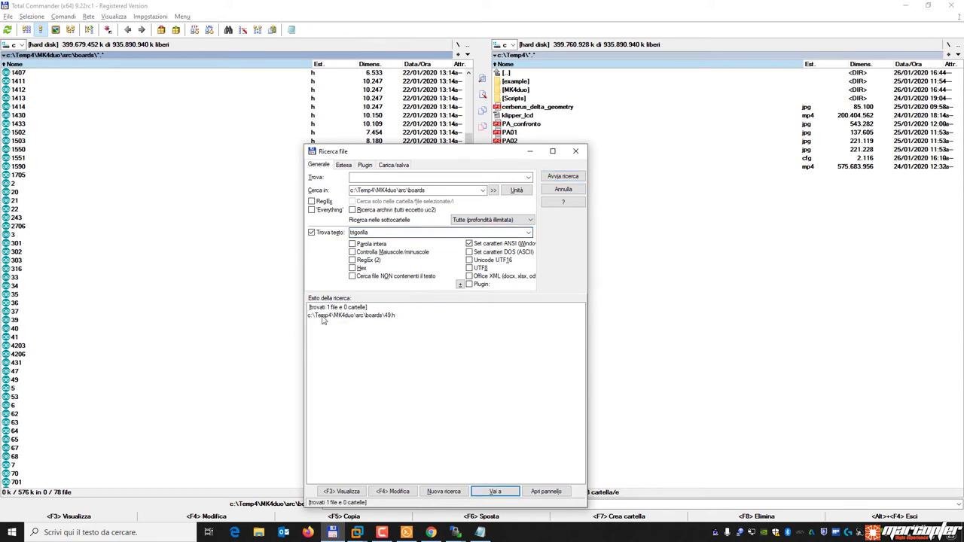
left_click(351, 324)
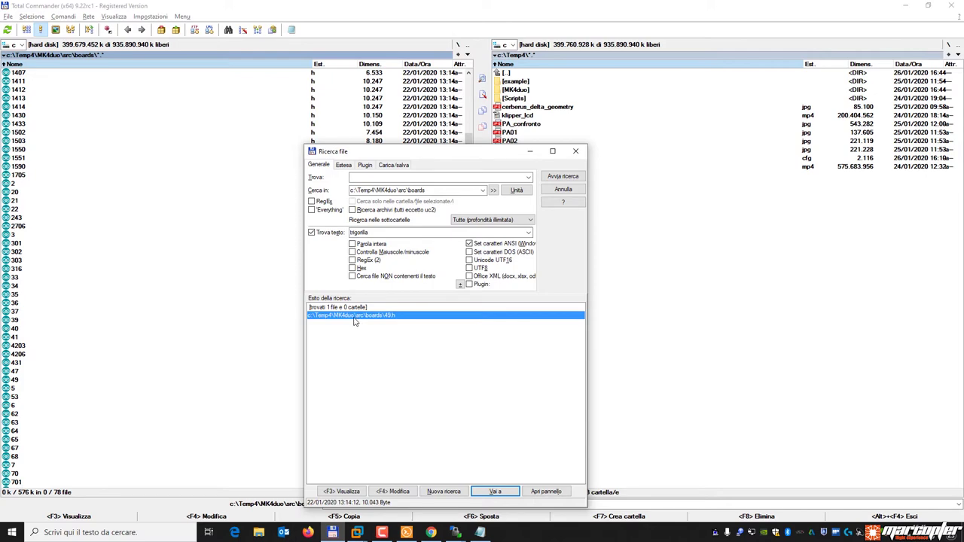
double_click(354, 321)
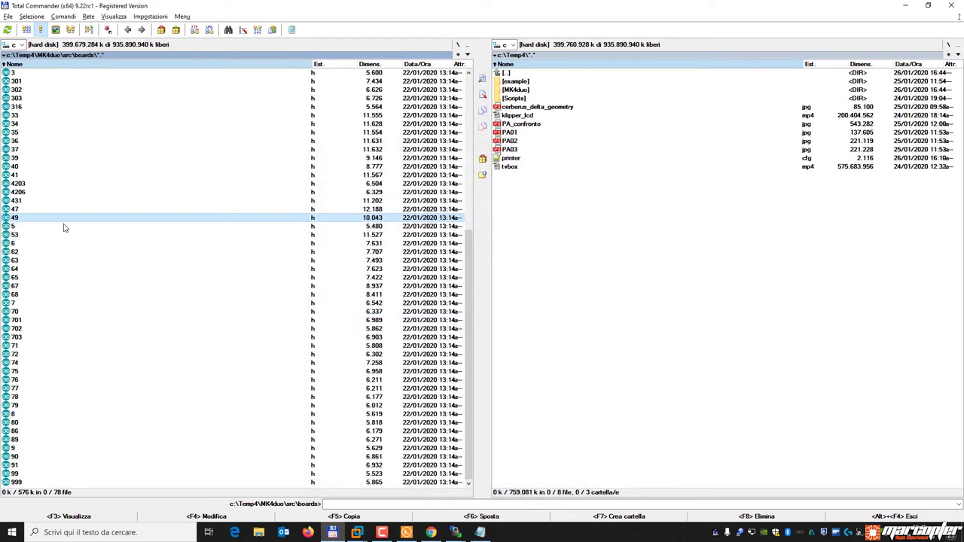
key("F3")
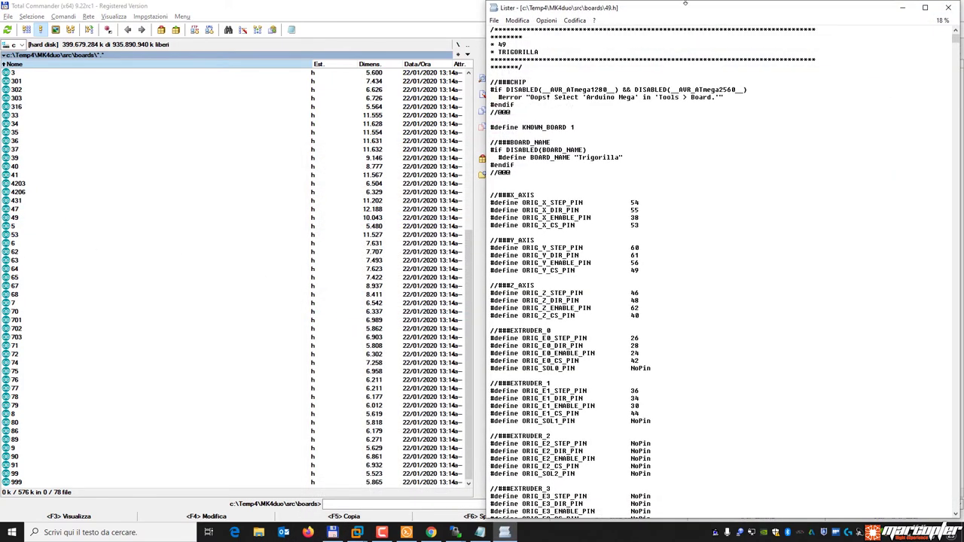
Move the 49.h viewer aside and bring the printer.cfg editor forward.
left_click_drag(687, 9, 667, 60)
mouse_move(574, 412)
left_mouse_down()
mouse_move(574, 439)
mouse_move(585, 412)
left_mouse_up()
left_click(584, 412)
scroll(584, 412, "up", 9)
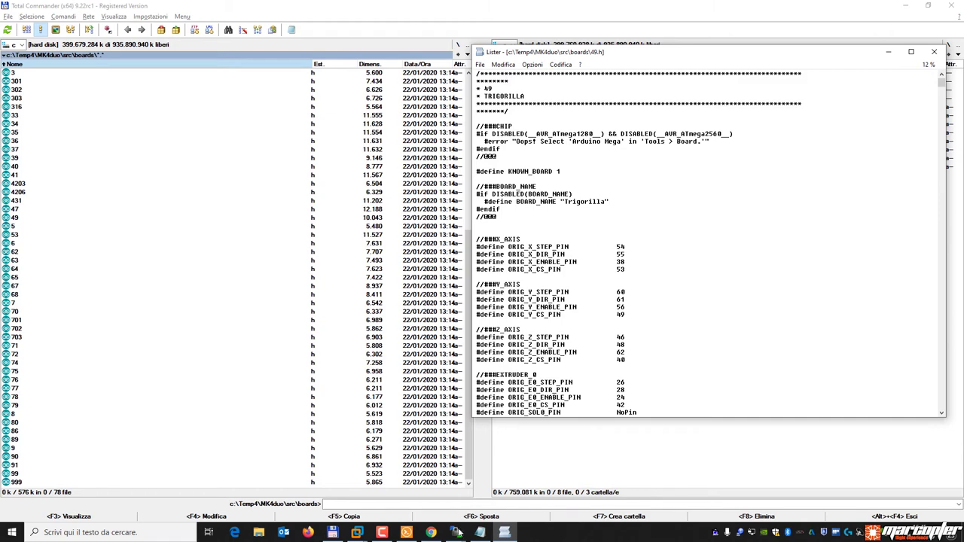
mouse_move(455, 535)
left_click(507, 482)
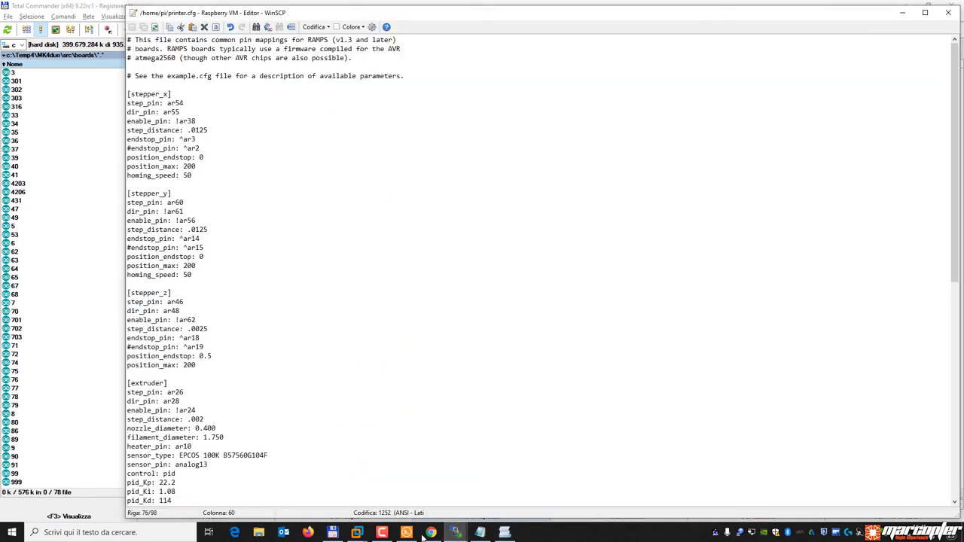
Arrange the printer.cfg editor on the left and the 49.h viewer on the right.
left_click_drag(962, 378, 472, 371)
left_click_drag(317, 520, 318, 446)
left_click_drag(364, 9, 329, 14)
left_click_drag(651, 47, 667, 58)
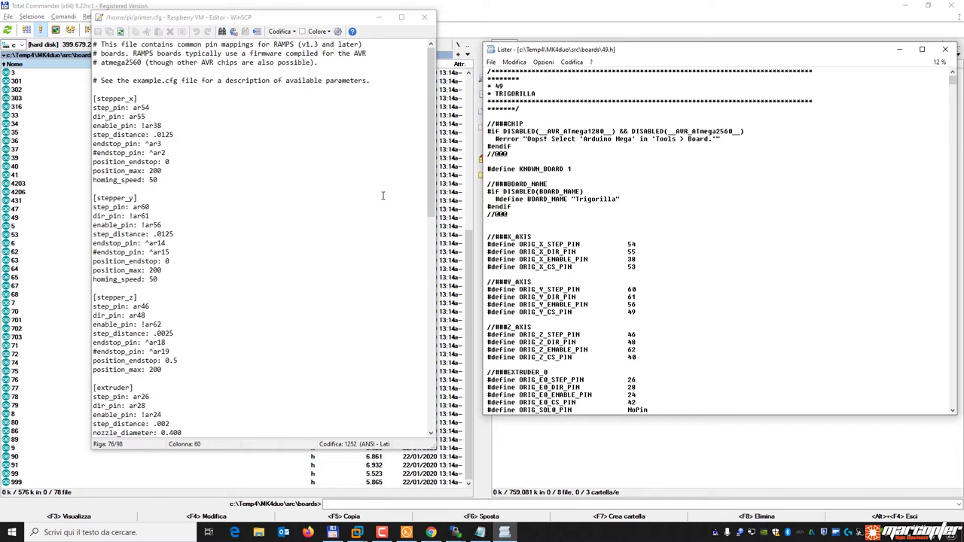
In 49.h, locate the X axis pin definitions and the X step pin 54.
left_click(241, 214)
scroll(241, 214, "down", 15)
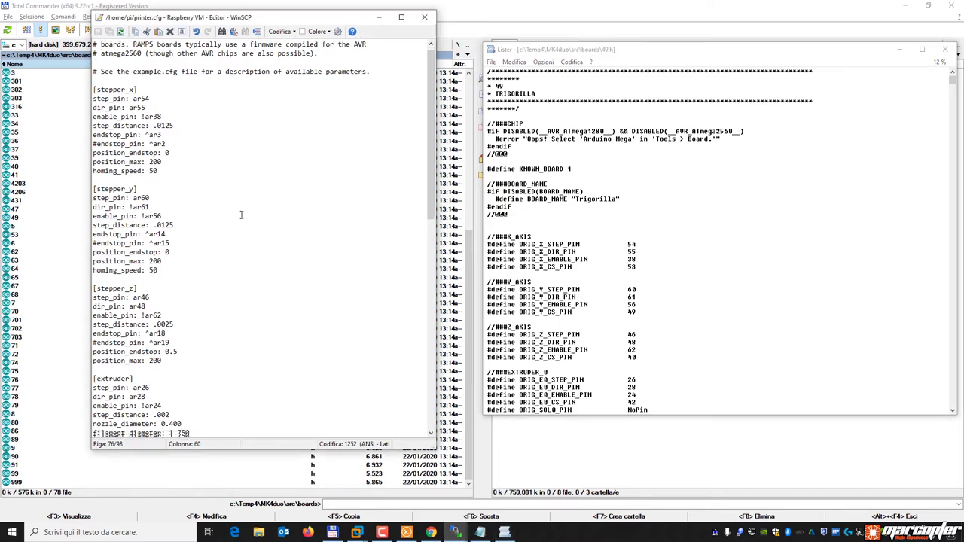
scroll(241, 216, "up", 15)
left_click(241, 216)
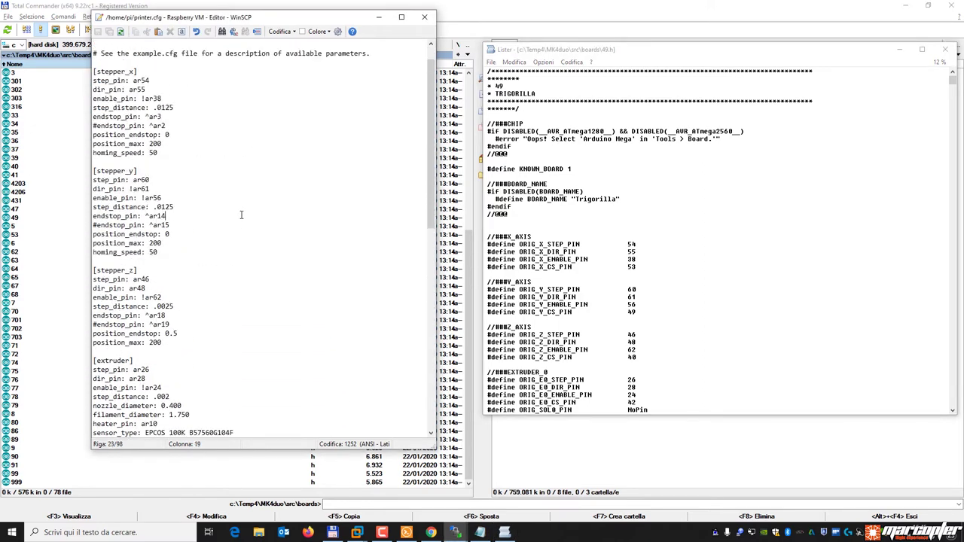
left_click(202, 378)
left_click_drag(644, 268, 470, 247)
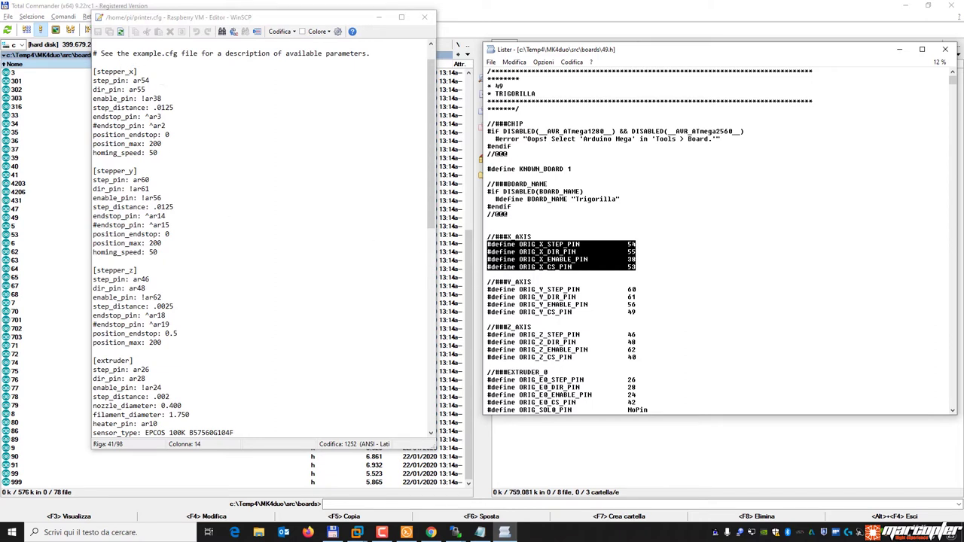
left_click(602, 255)
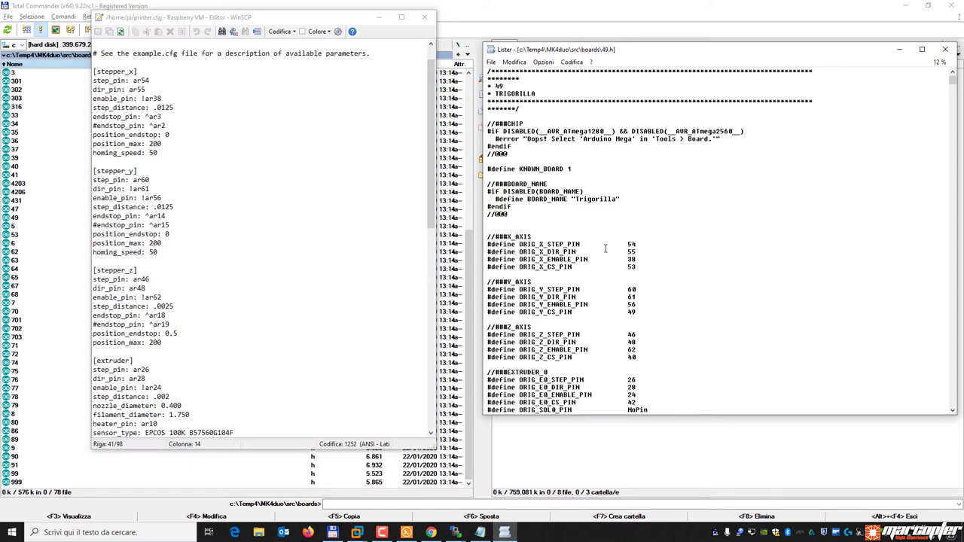
left_click_drag(547, 244, 584, 245)
left_click(584, 252)
left_click_drag(627, 244, 637, 245)
Match printer.cfg's stepper_x step_pin 54 and enable_pin 38 against 49.h.
left_click(126, 70)
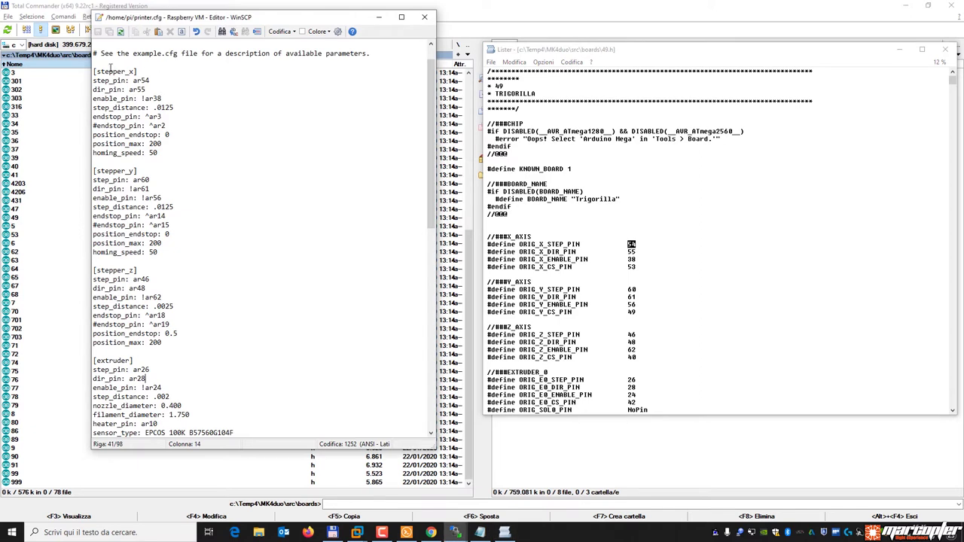
left_click_drag(137, 71, 86, 73)
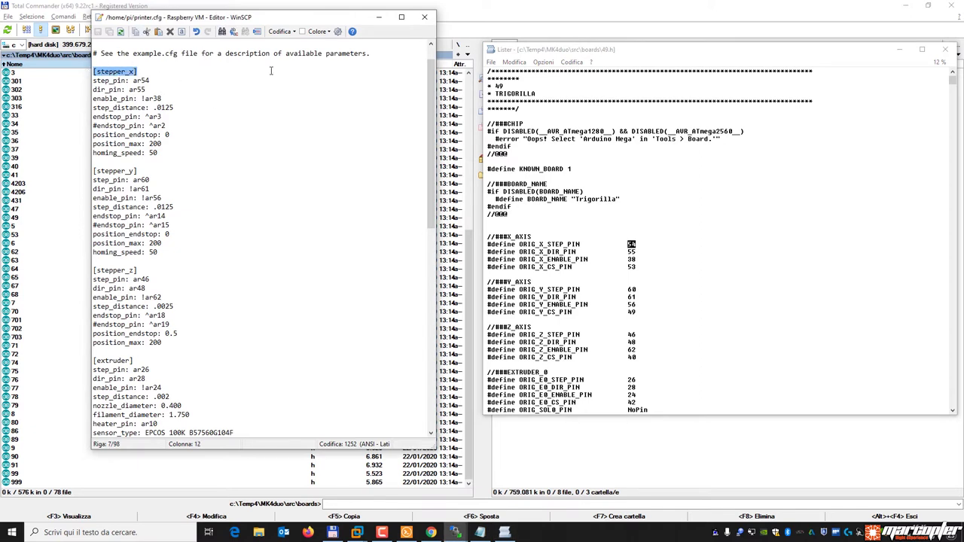
left_click_drag(156, 81, 139, 80)
left_click(138, 80)
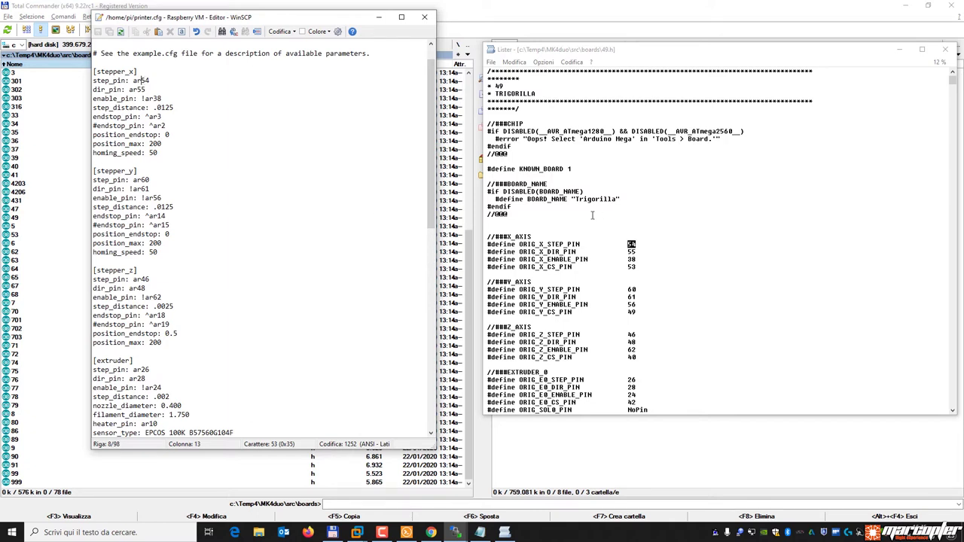
left_click(642, 245)
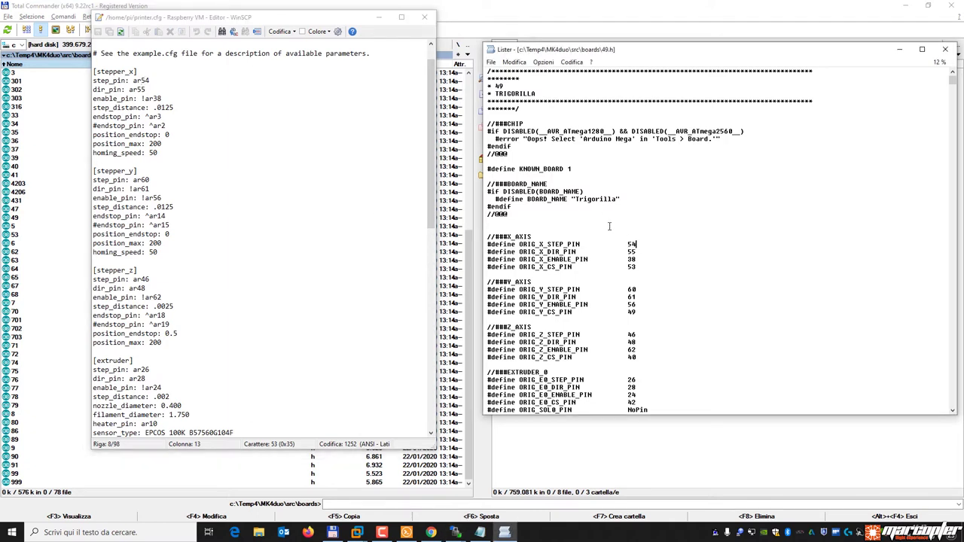
left_click_drag(593, 253, 643, 258)
left_click(648, 257)
left_click(151, 92)
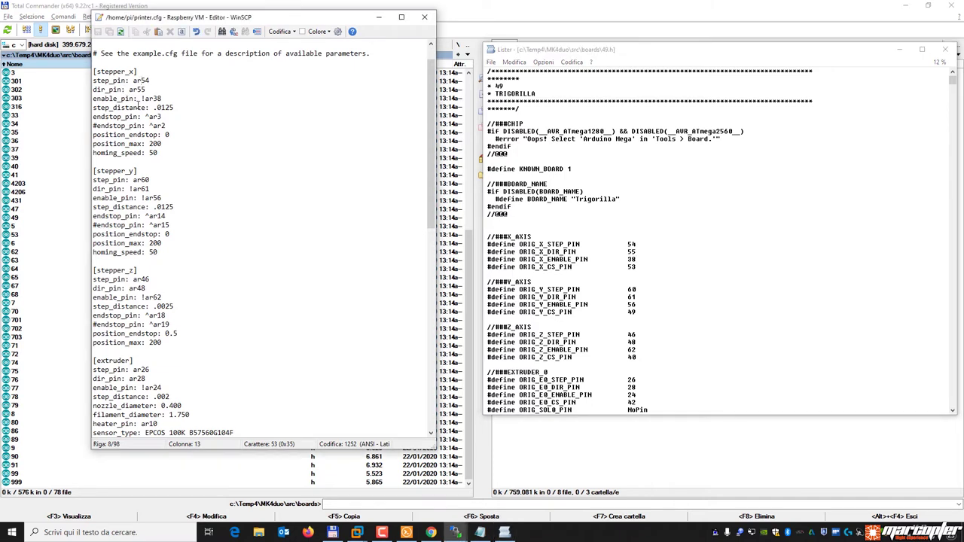
left_click_drag(152, 98, 162, 98)
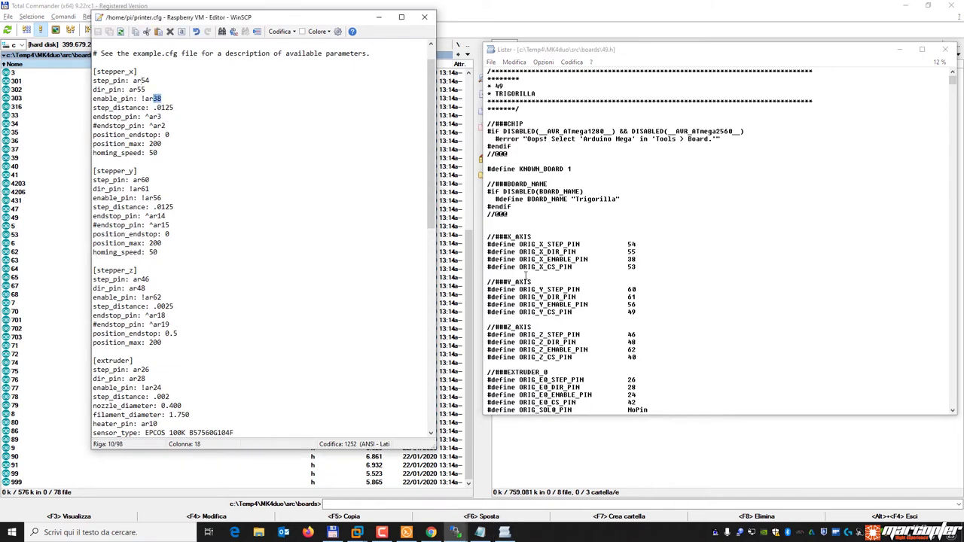
left_click_drag(640, 258, 621, 259)
left_click(717, 288)
Scroll through the remaining 49.h pins, then close both the viewer and the editor.
scroll(712, 290, "down", 20)
scroll(709, 293, "down", 10)
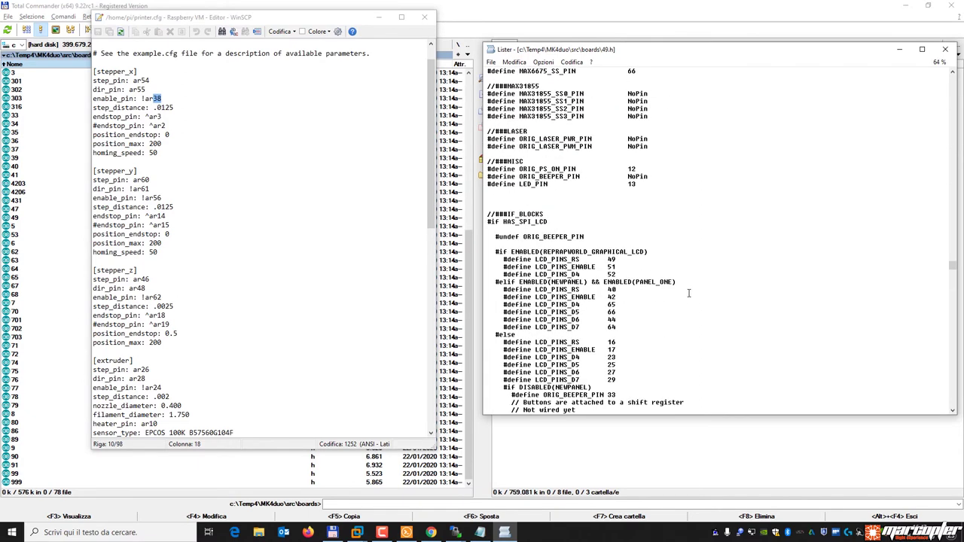
scroll(688, 294, "up", 10)
scroll(688, 291, "up", 5)
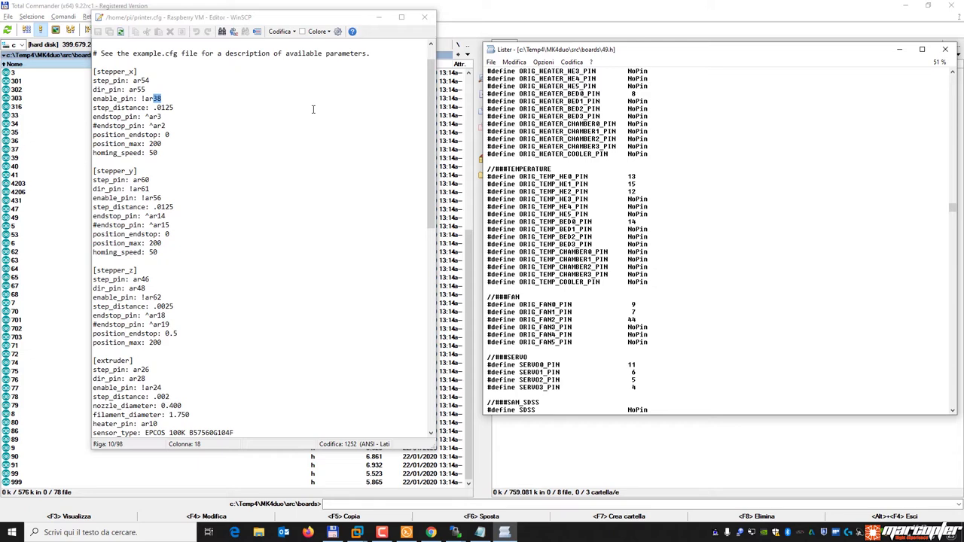
left_click(946, 49)
left_click(424, 16)
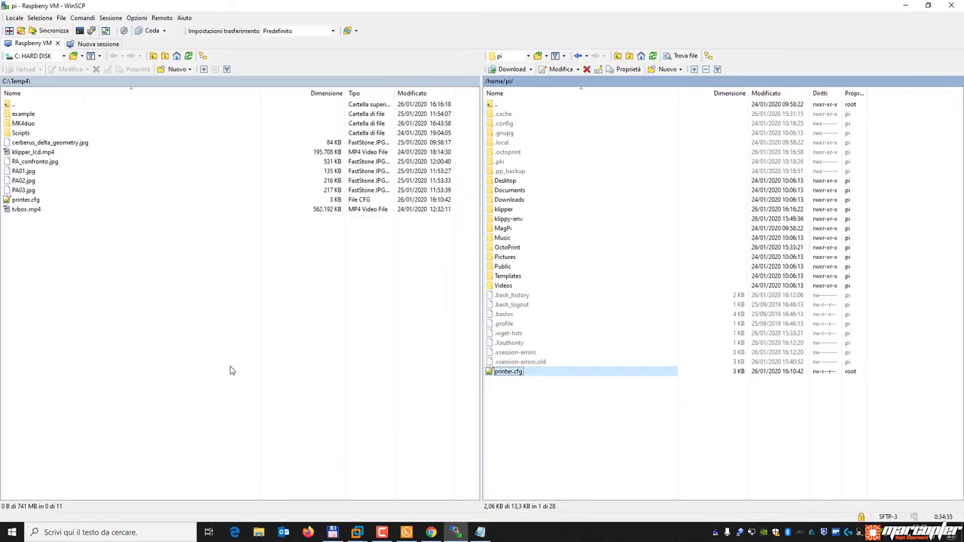
Glance at Total Commander, then reopen /home/pi/printer.cfg from the Pi in WinSCP.
left_click(333, 533)
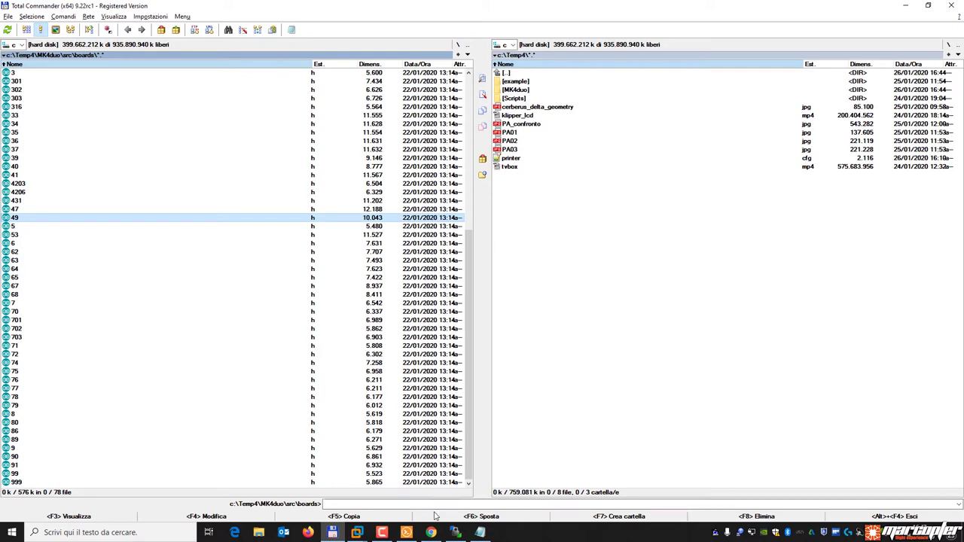
left_click(456, 533)
double_click(509, 373)
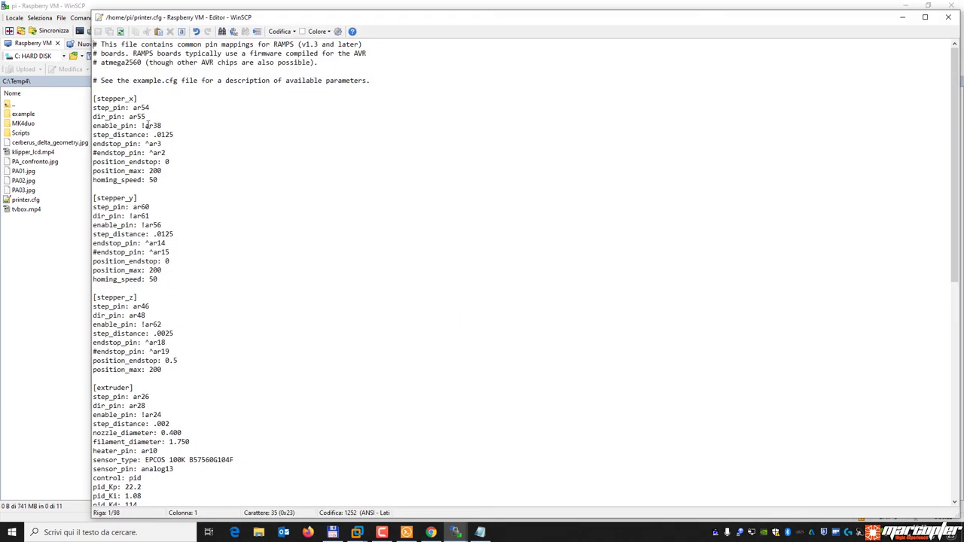
left_click_drag(133, 107, 141, 108)
left_click(149, 108)
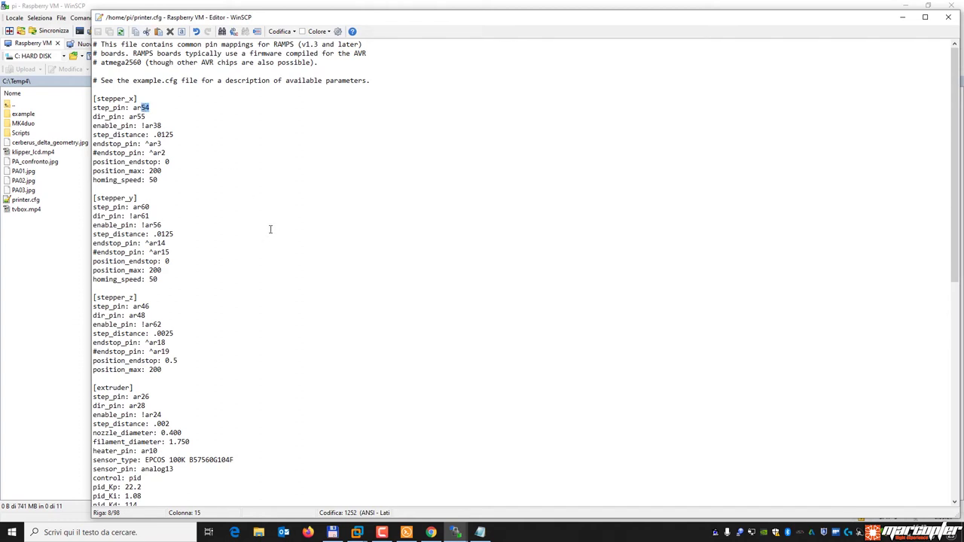
left_click(157, 107)
left_click(219, 161)
scroll(206, 322, "down", 10)
scroll(206, 322, "down", 5)
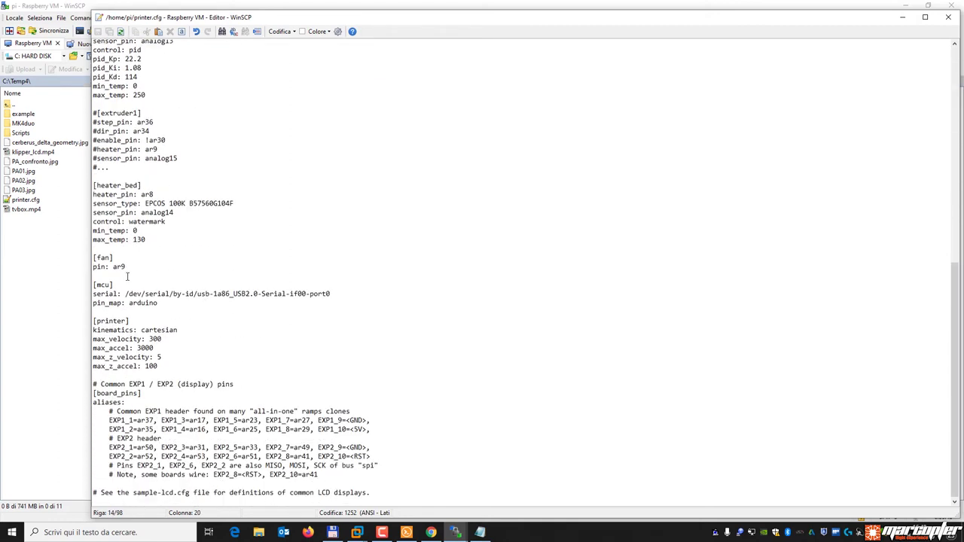
left_click_drag(158, 303, 82, 303)
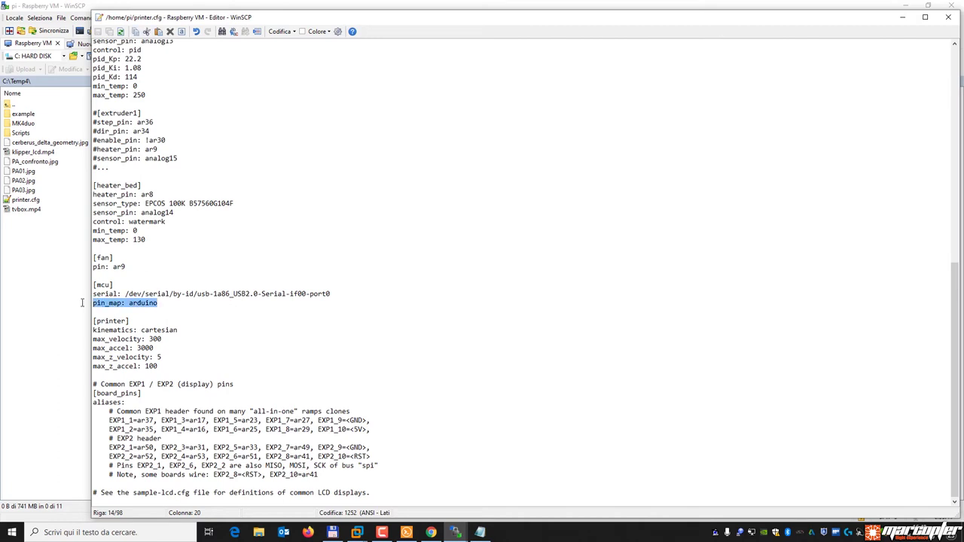
left_click(178, 305)
left_click_drag(158, 303, 91, 303)
scroll(257, 273, "up", 15)
left_click(153, 107)
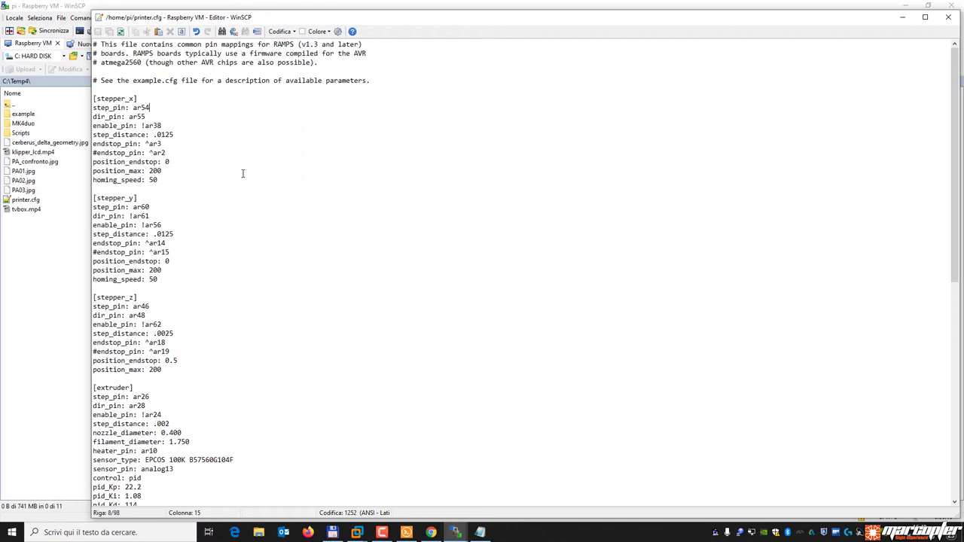
Inspect the step_pin value and the [mcu] section header in printer.cfg.
key("Left")
key("Left")
key("Left")
key("Left")
key("shift+Right")
key("shift+Right")
key("shift+Right")
key("Down")
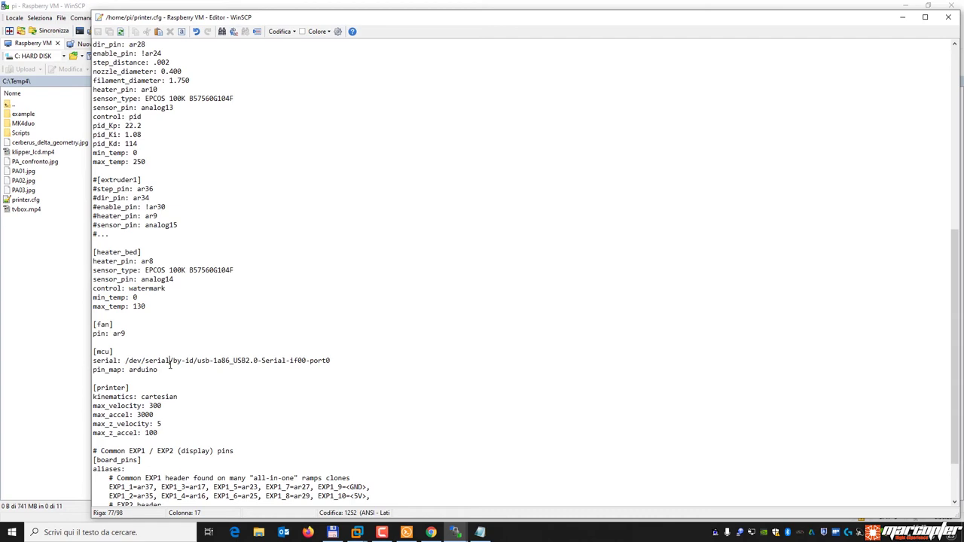
key("shift+End")
key("Down")
left_click_drag(113, 351, 85, 355)
scroll(193, 329, "up", 13)
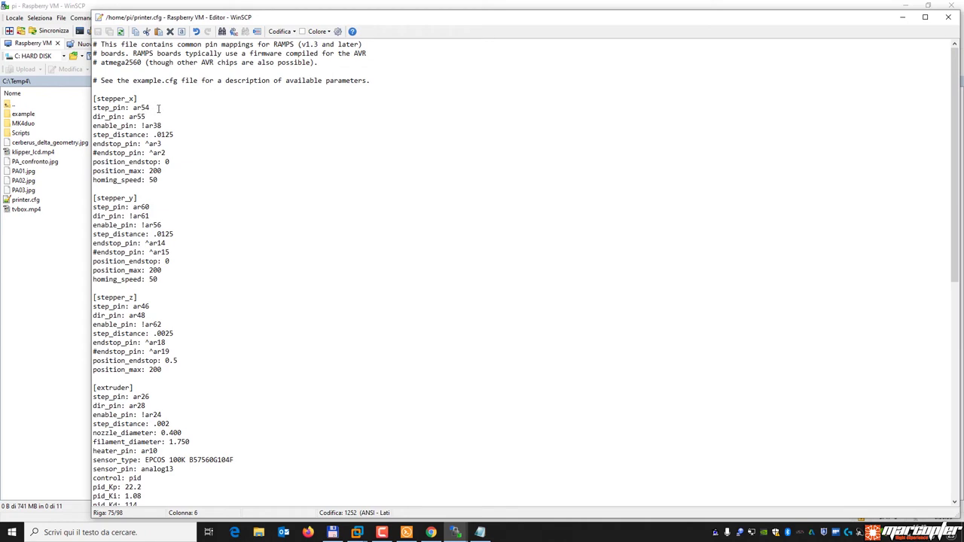
Check the pin_map: arduino line against step_pin, then close the editor.
left_click(162, 108)
scroll(176, 115, "down", 13)
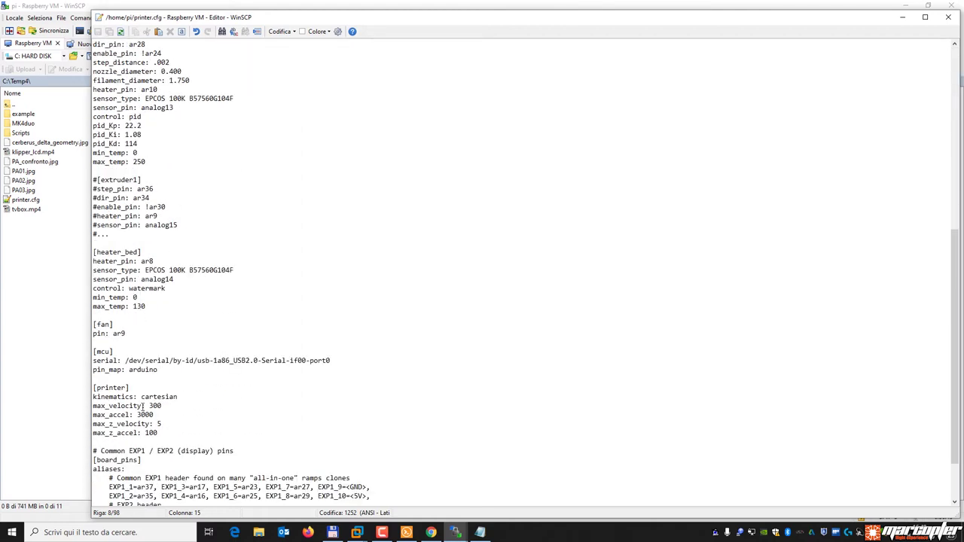
left_click(159, 370)
triple_click(140, 370)
scroll(287, 264, "up", 13)
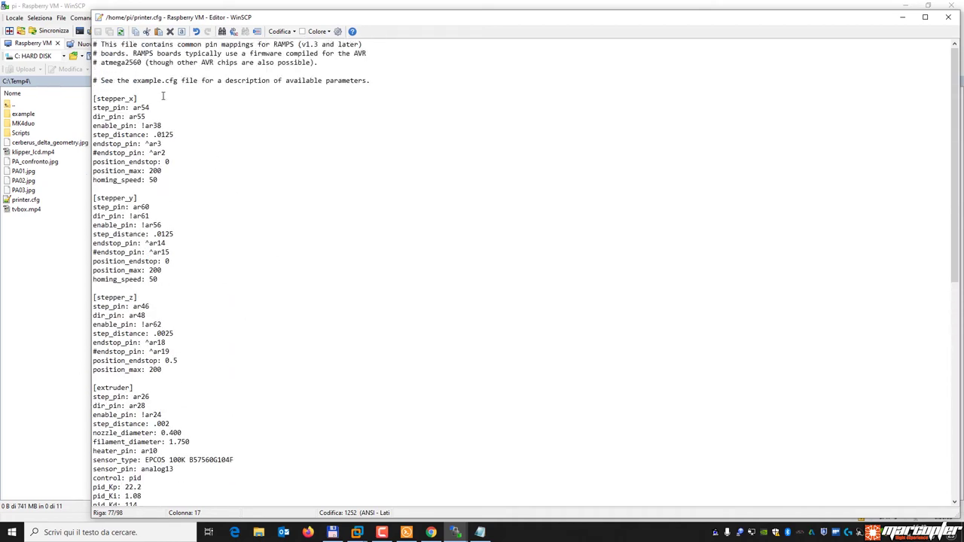
left_click(160, 112)
scroll(200, 280, "down", 11)
scroll(192, 297, "down", 1)
scroll(162, 384, "down", 2)
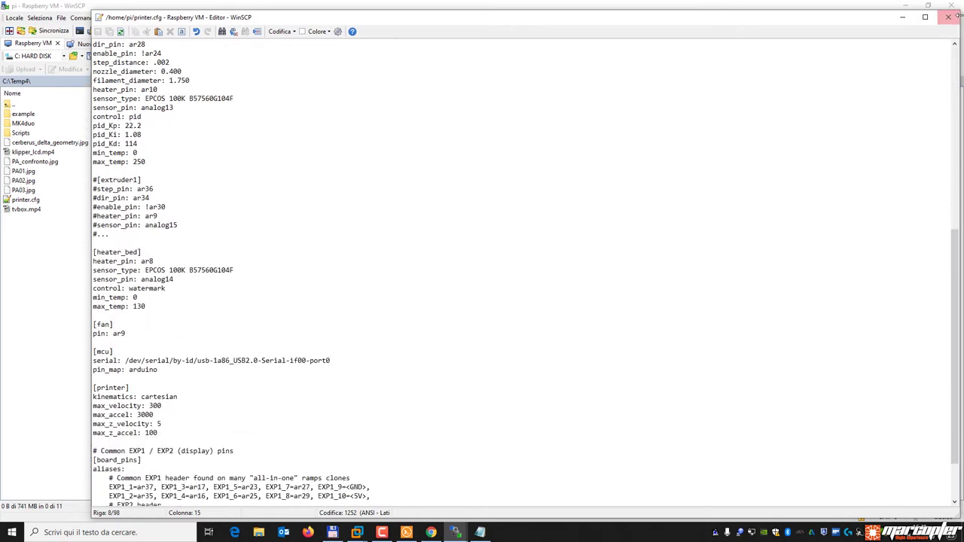
left_click(948, 16)
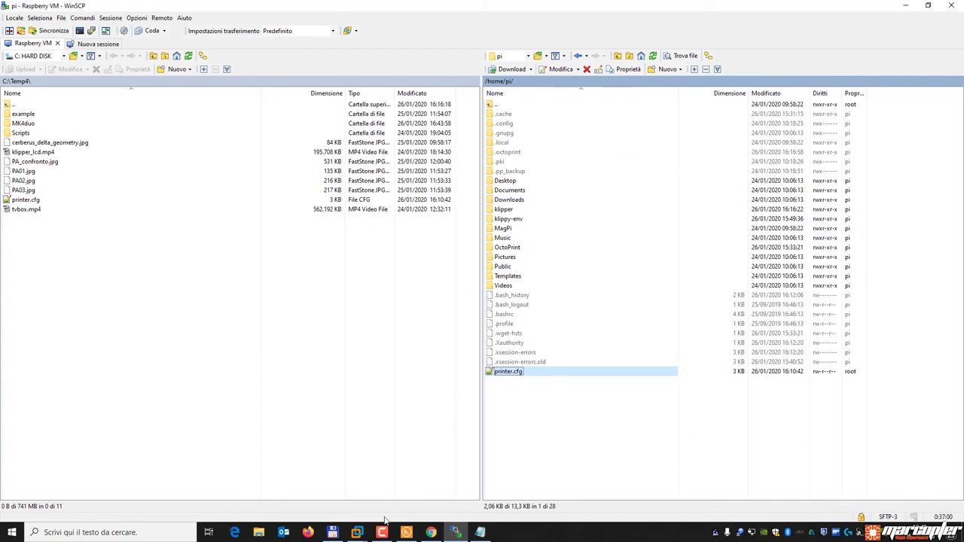
In Total Commander, go from the boards folder to C:\Temp4\example.
left_click(332, 532)
left_click(209, 282)
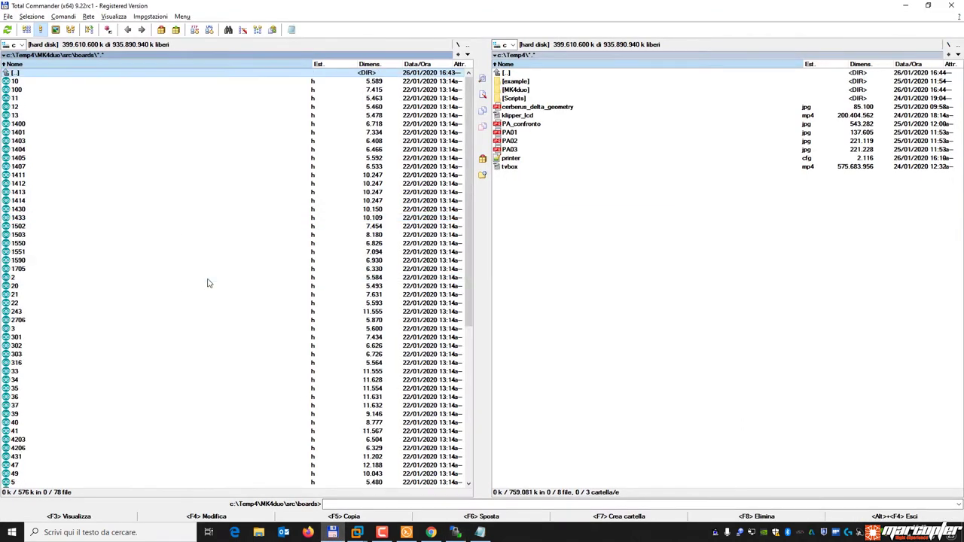
key("BackSpace")
key("BackSpace")
key("Home")
key("Down")
key("Return")
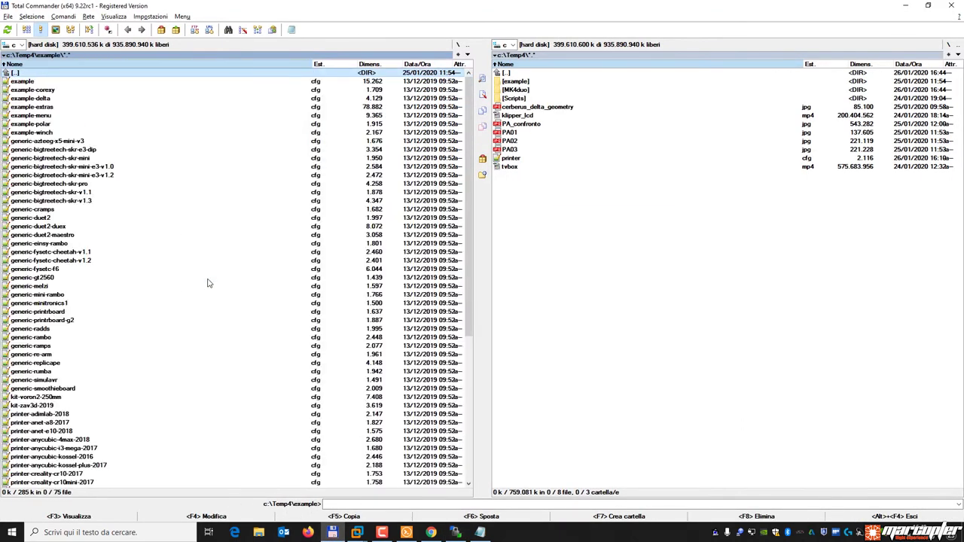
key("Down")
key("Down")
key("Down")
key("Down")
key("Down")
key("Down")
key("Down")
key("Down")
key("Down")
key("Down")
key("Down")
key("Down")
key("Down")
key("Down")
key("Down")
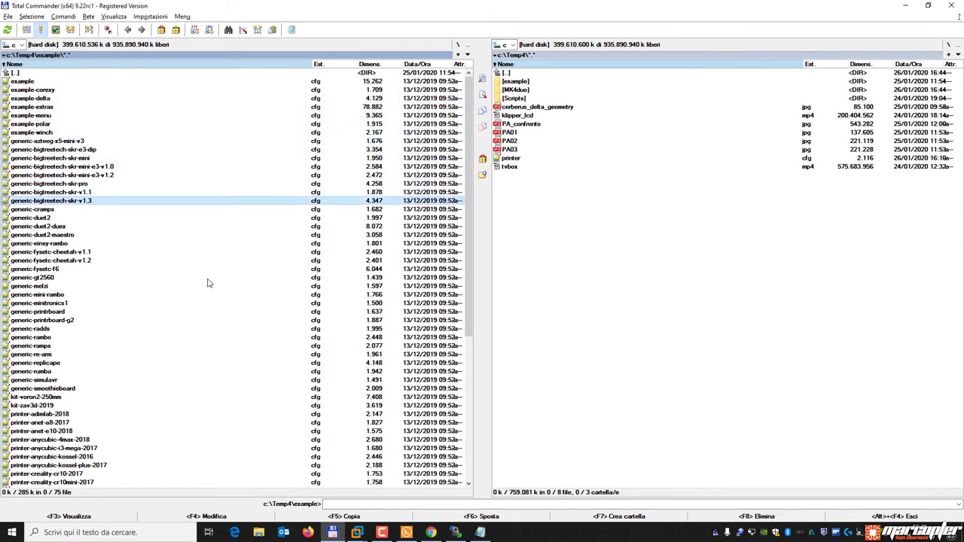
Review enable_pin and stepper_y/stepper_z settings in generic-bigtreetech-skr-v1.3.cfg, then close the viewer.
key("F3")
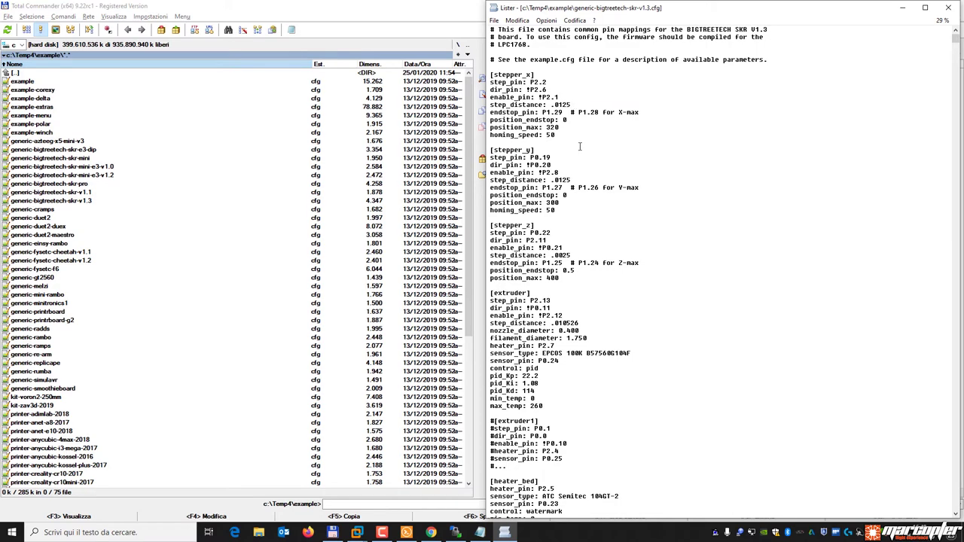
scroll(582, 202, "down", 10)
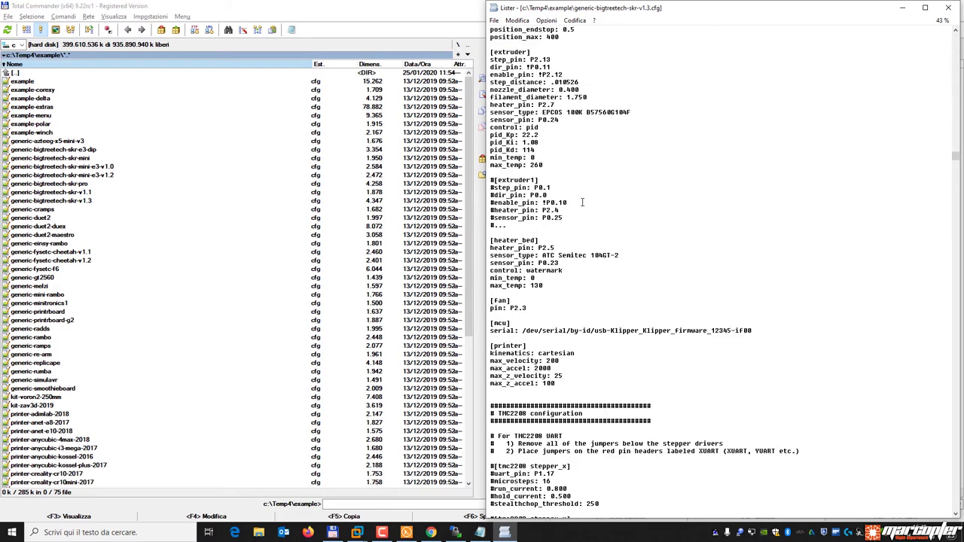
scroll(582, 202, "up", 10)
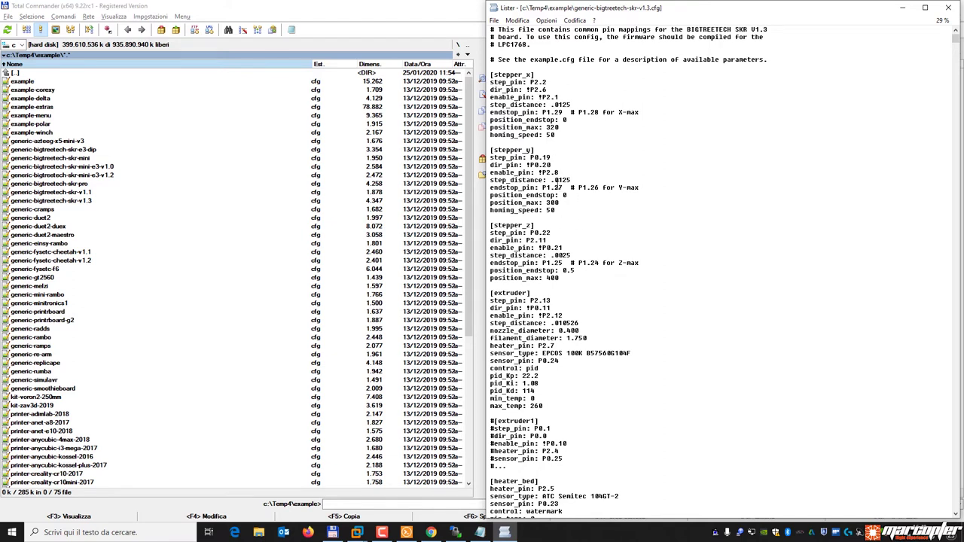
left_click_drag(559, 98, 545, 99)
left_click(548, 92)
left_click(570, 172)
scroll(599, 335, "down", 3)
scroll(599, 334, "up", 3)
left_click_drag(567, 278, 486, 75)
left_click(537, 112)
left_click(948, 8)
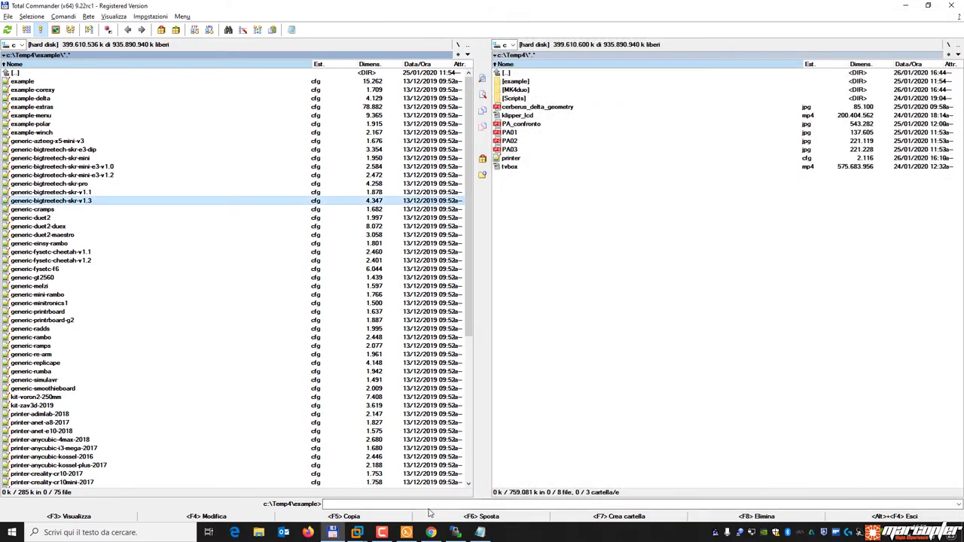
Send 'help' from OctoPrint's terminal to list Klipper's extended commands.
left_click(430, 532)
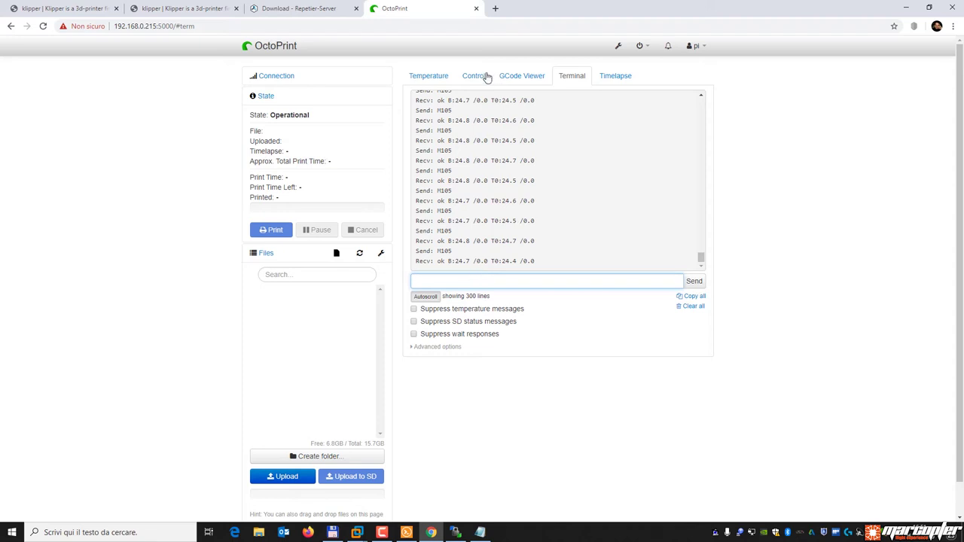
left_click(429, 76)
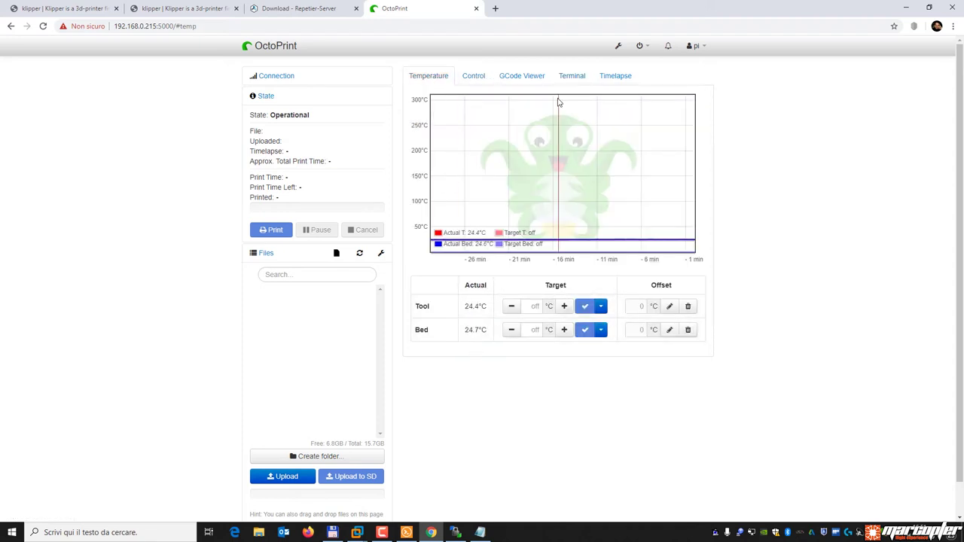
left_click(572, 76)
left_click(449, 280)
type("help")
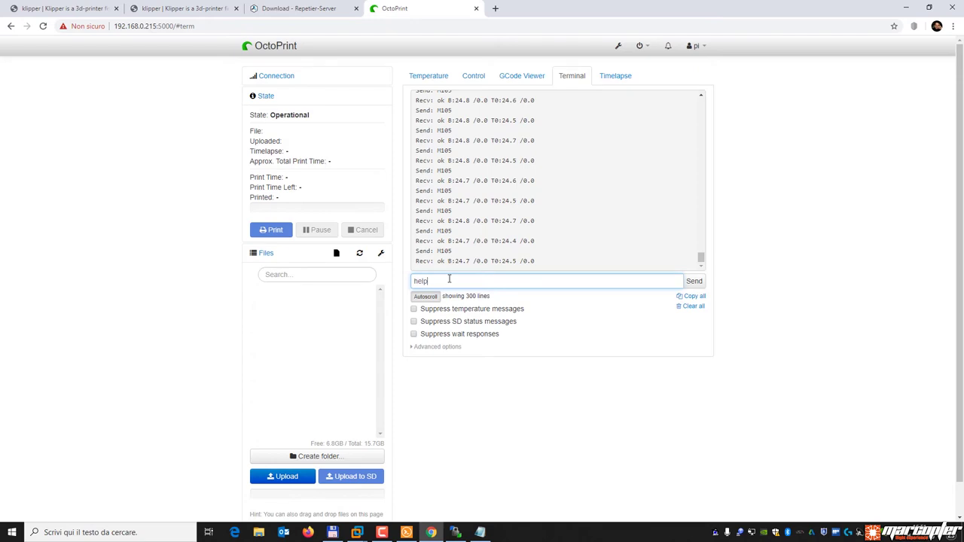
key("Return")
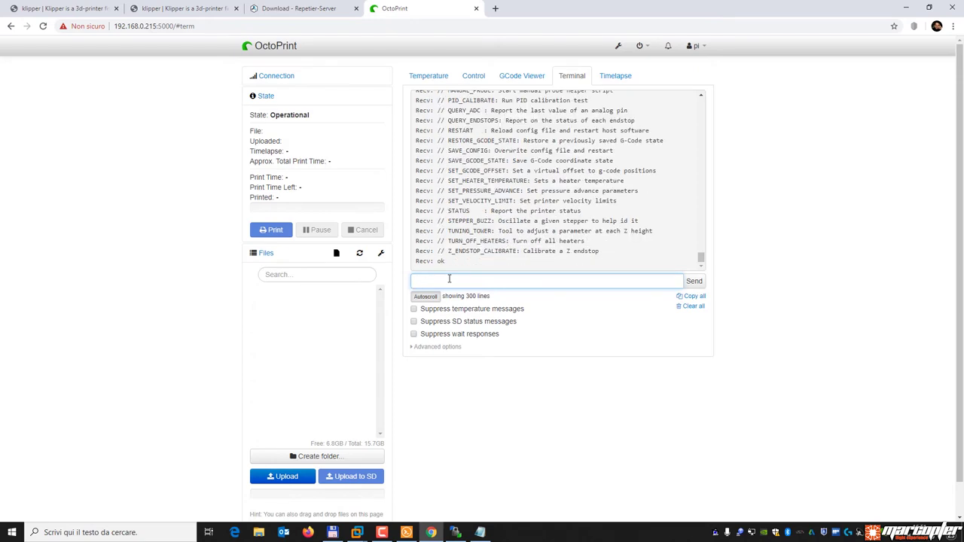
Review the help output, then move to the Klipper installation documentation tab.
scroll(556, 241, "up", 4)
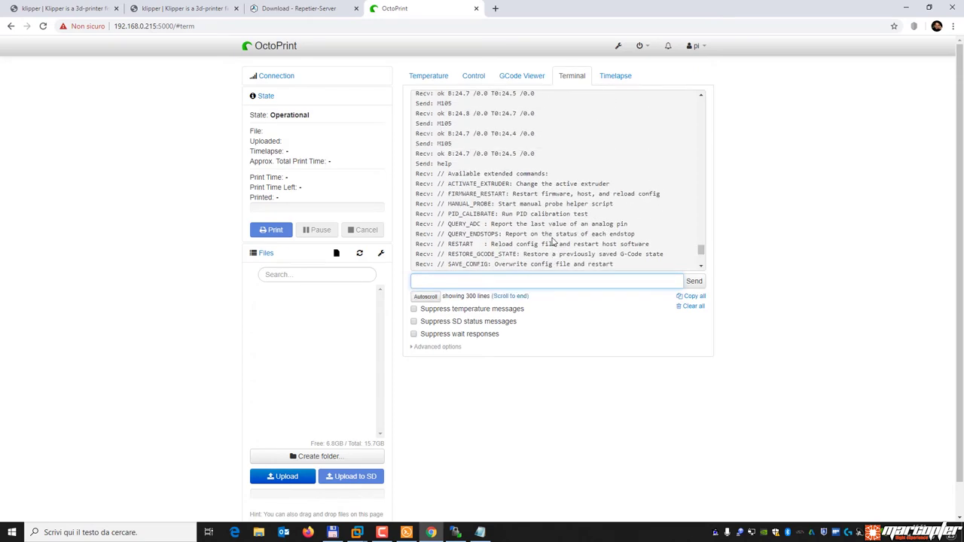
scroll(565, 241, "down", 3)
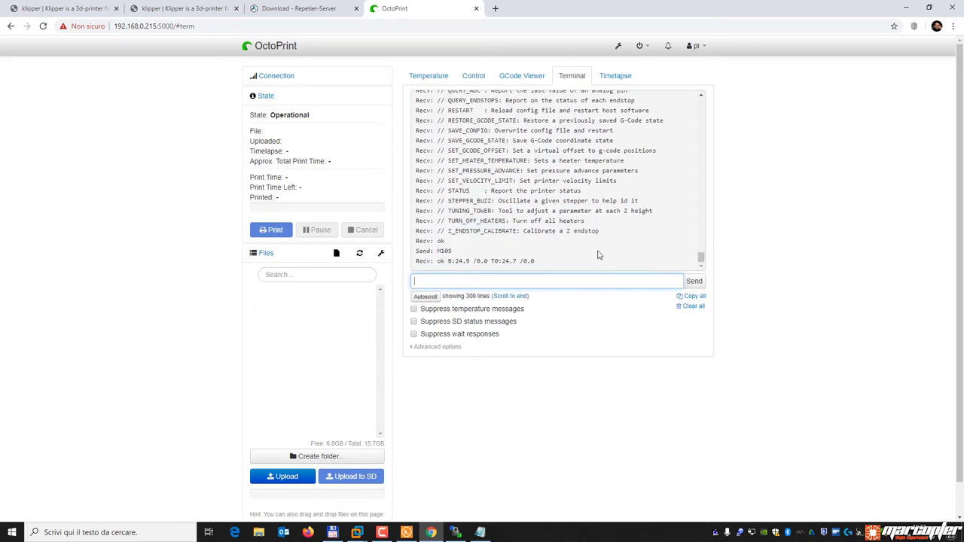
left_click(702, 96)
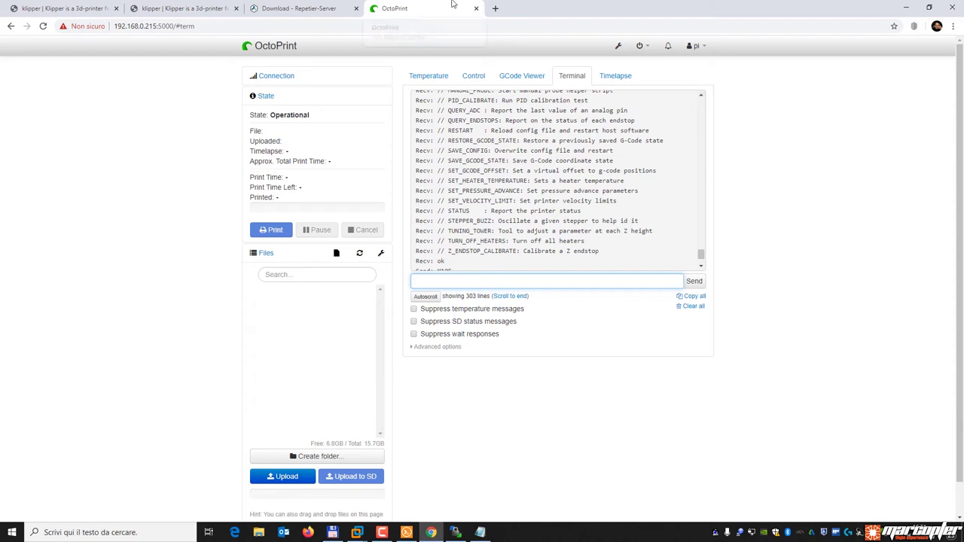
left_click(171, 9)
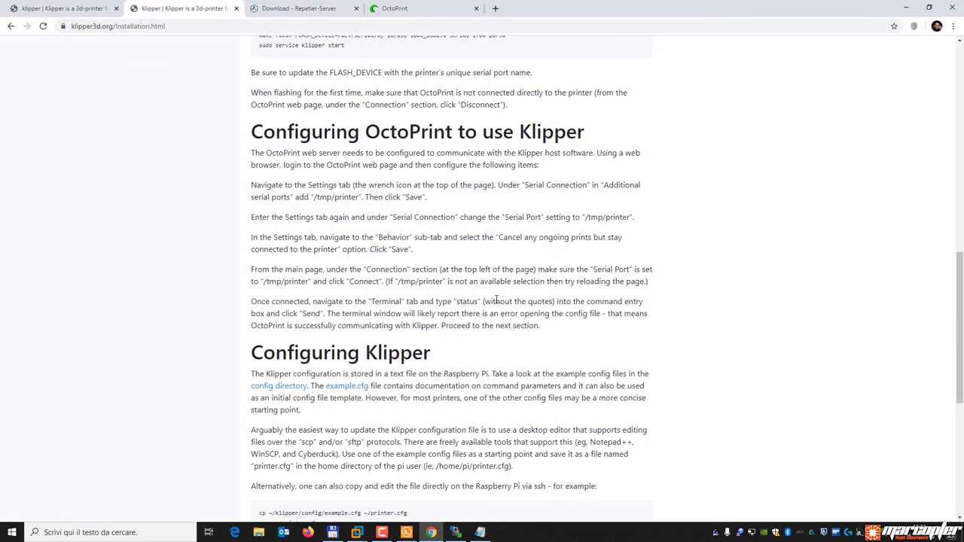
Google 'klipper gcode' and open the GitHub klipper/G-Codes.md result.
scroll(453, 277, "up", 5)
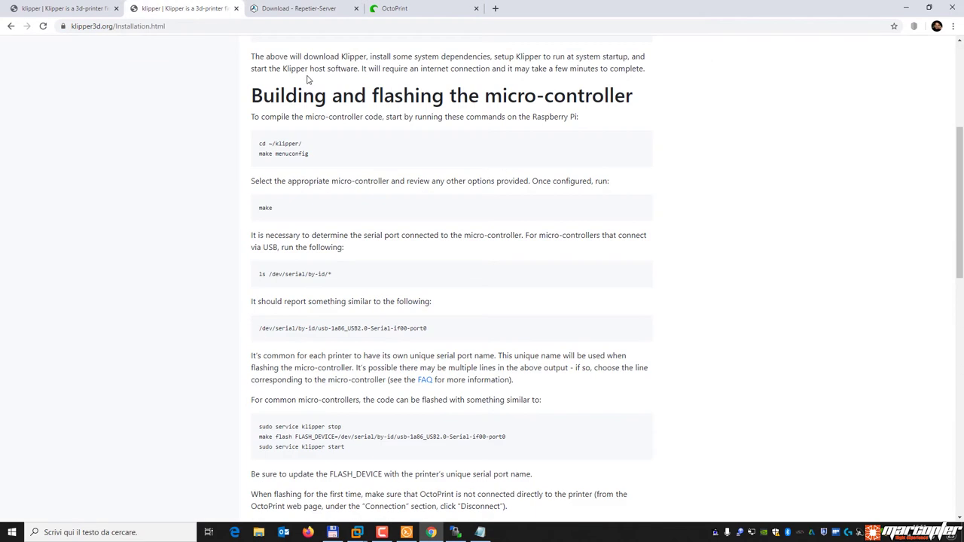
left_click(210, 26)
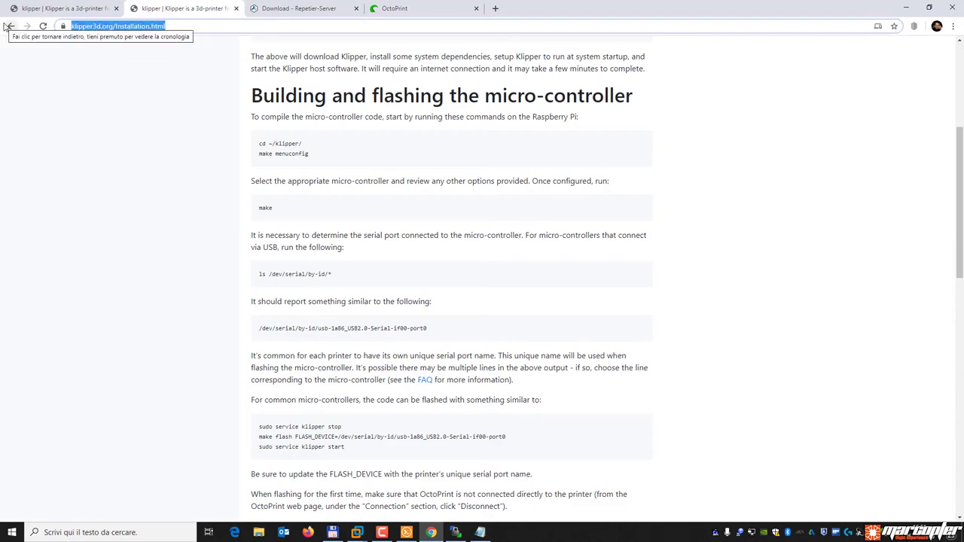
type("klipper")
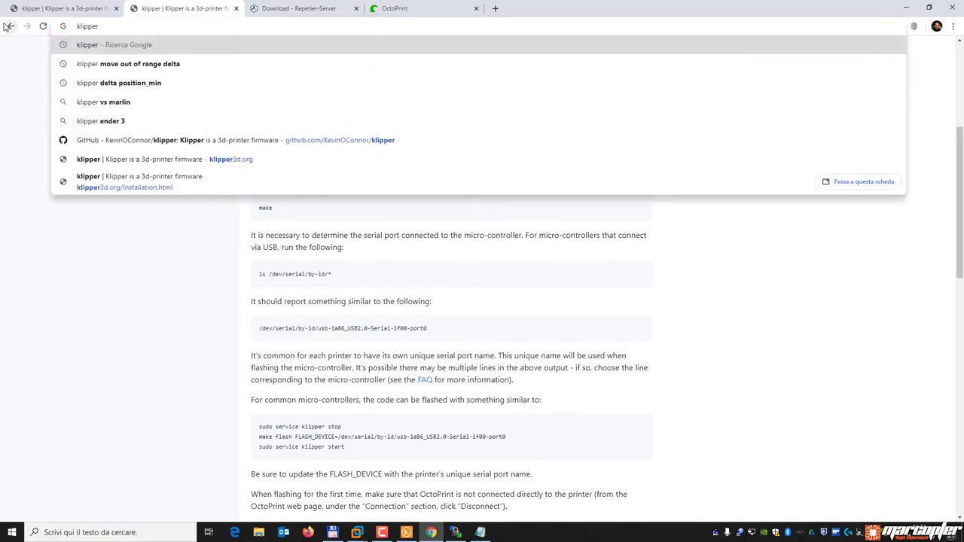
type(" gcode")
key("Return")
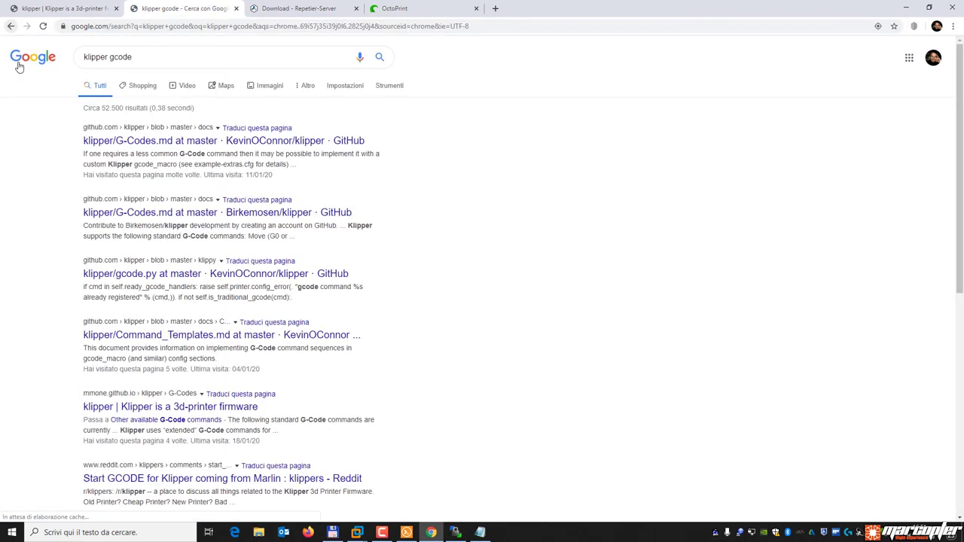
left_click(230, 141)
Read through the supported G-Code commands in Klipper's G-Codes.md.
scroll(477, 220, "down", 3)
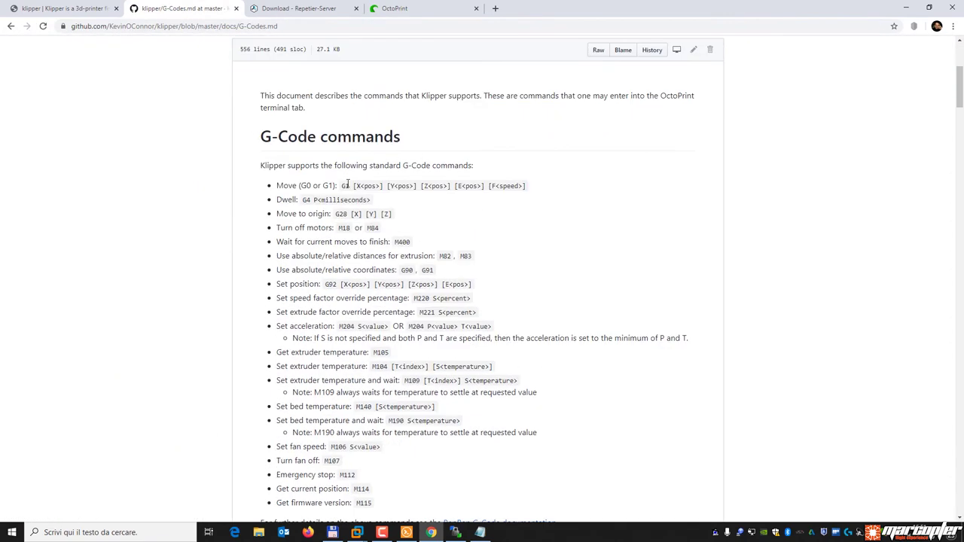
scroll(421, 301, "down", 2)
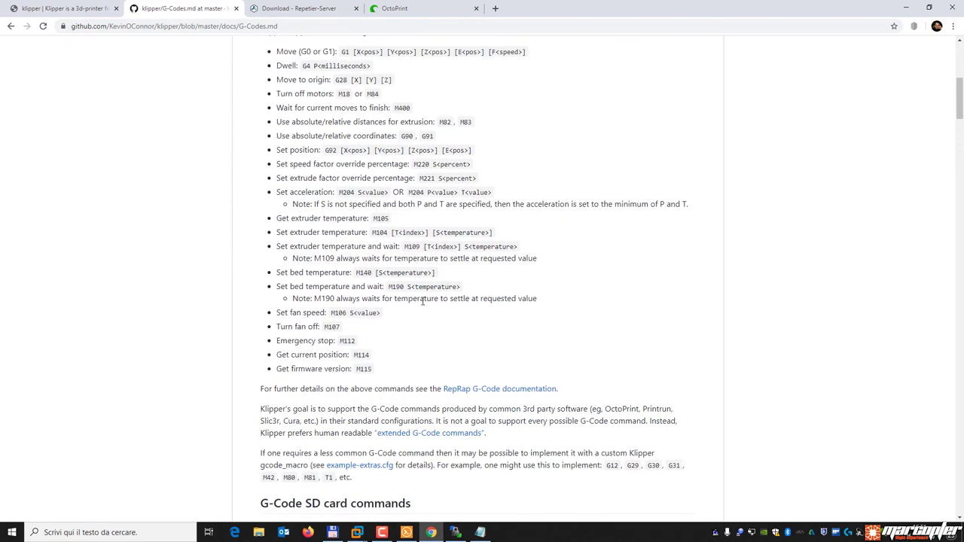
scroll(423, 301, "up", 3)
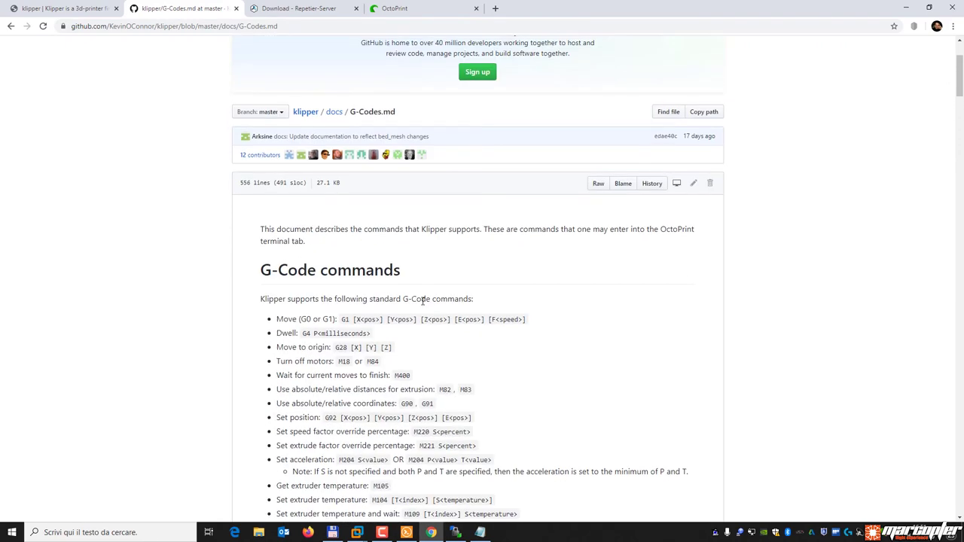
scroll(423, 302, "down", 10)
scroll(423, 304, "down", 13)
scroll(422, 302, "down", 5)
scroll(422, 301, "up", 20)
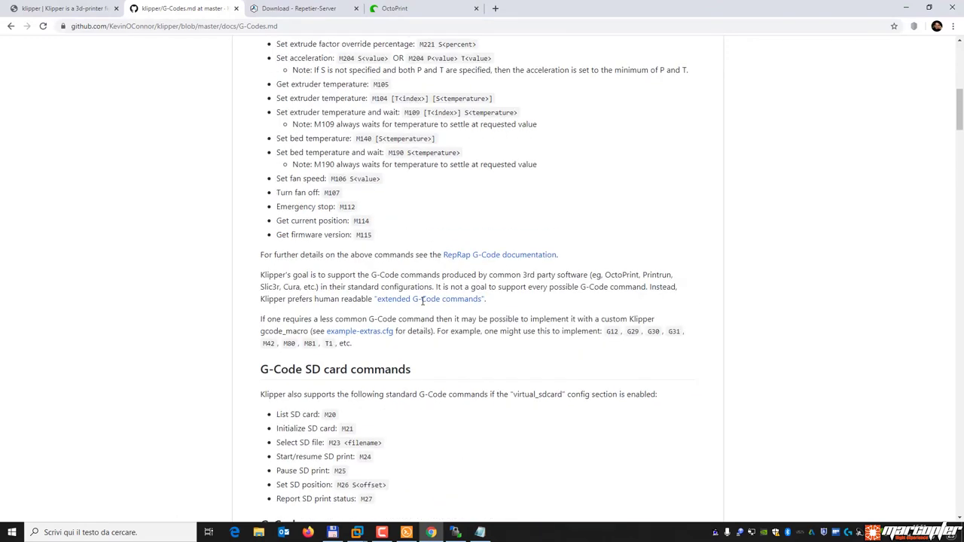
scroll(423, 305, "down", 3)
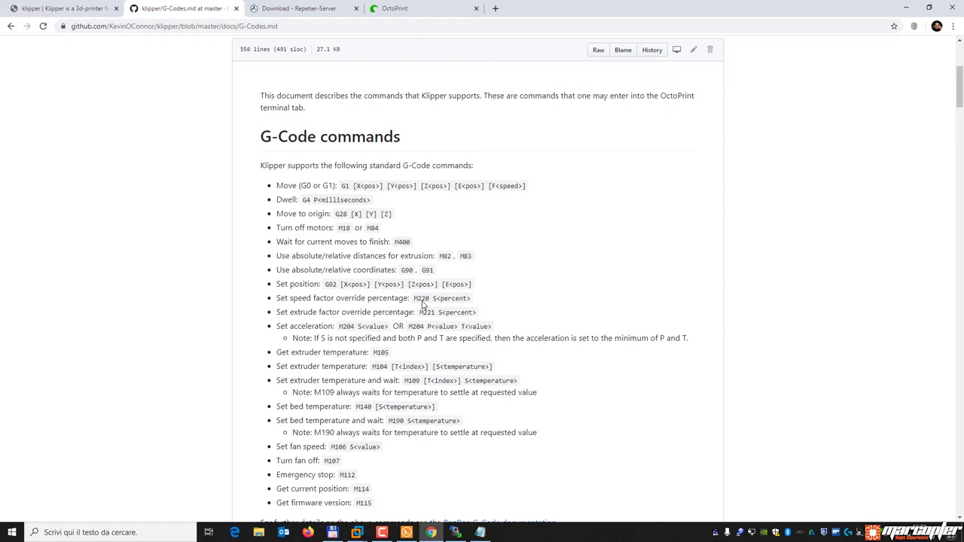
scroll(413, 336, "down", 2)
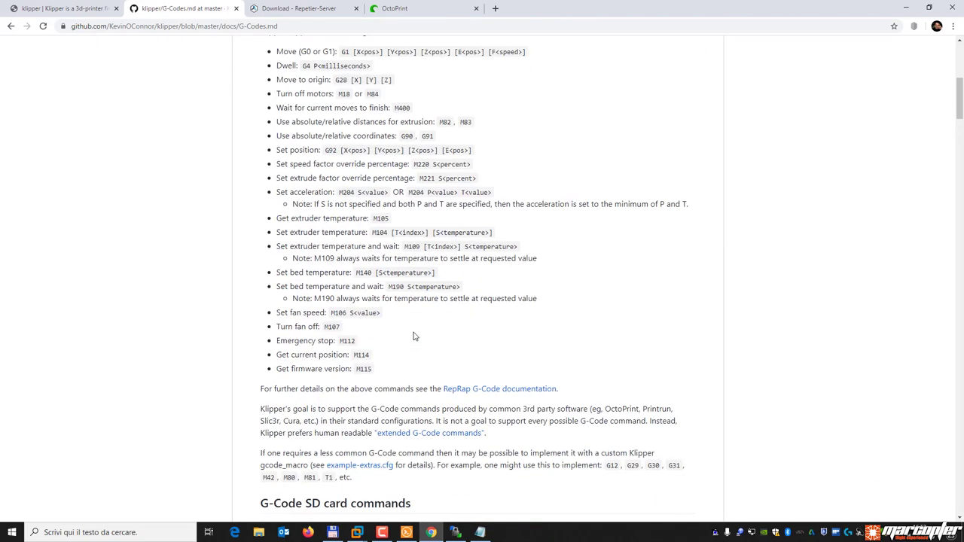
scroll(414, 336, "down", 2)
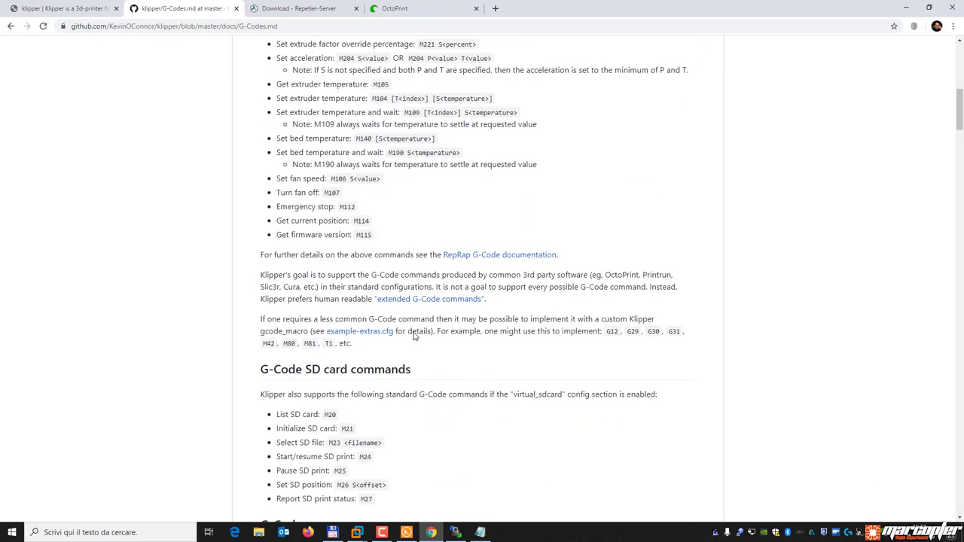
scroll(414, 336, "down", 3)
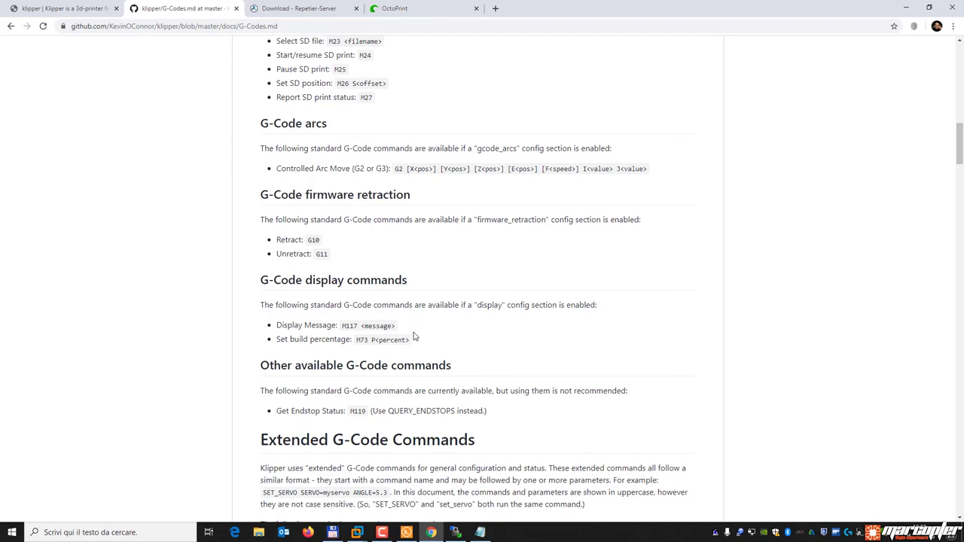
scroll(413, 337, "down", 5)
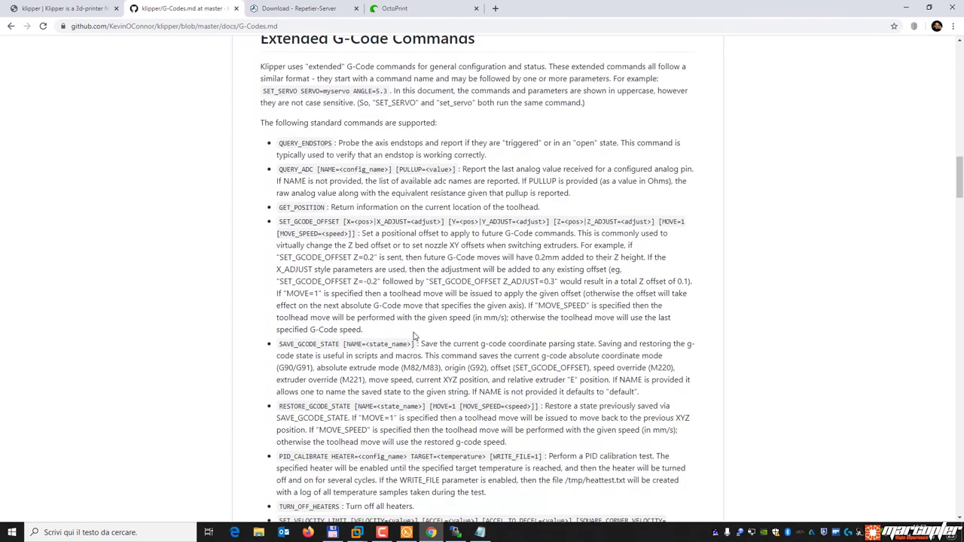
scroll(414, 337, "up", 10)
Return to OctoPrint's terminal after checking the WinSCP and Solar-PuTTY sessions.
left_click(412, 10)
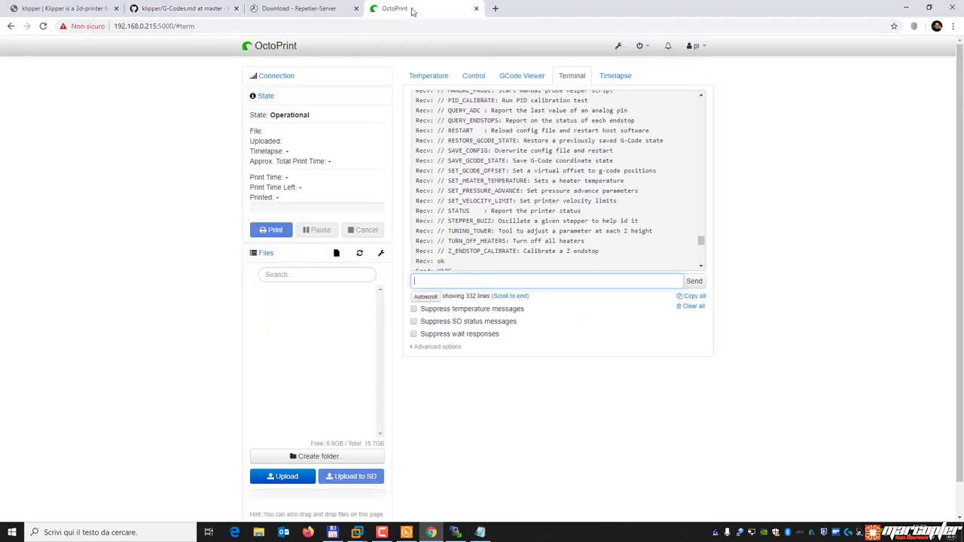
scroll(516, 219, "up", 2)
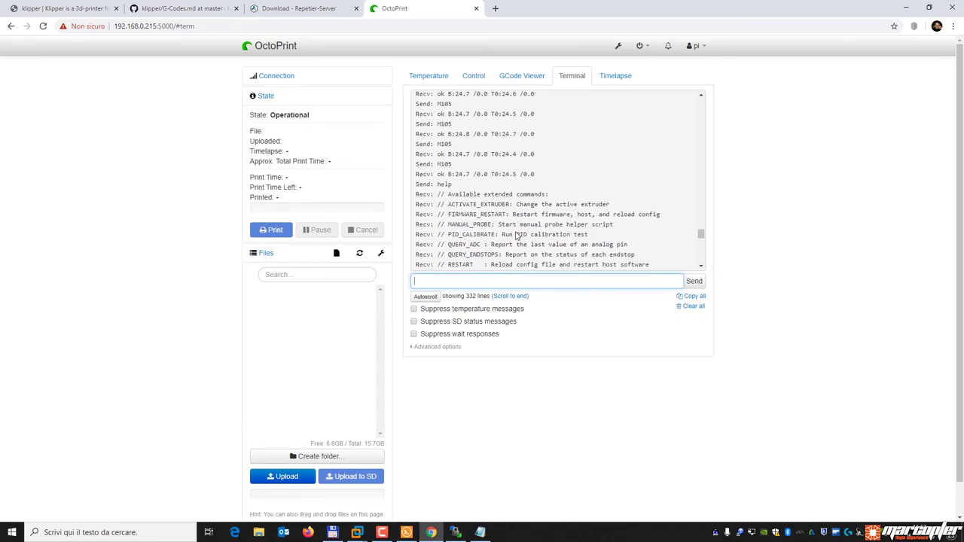
left_click(455, 533)
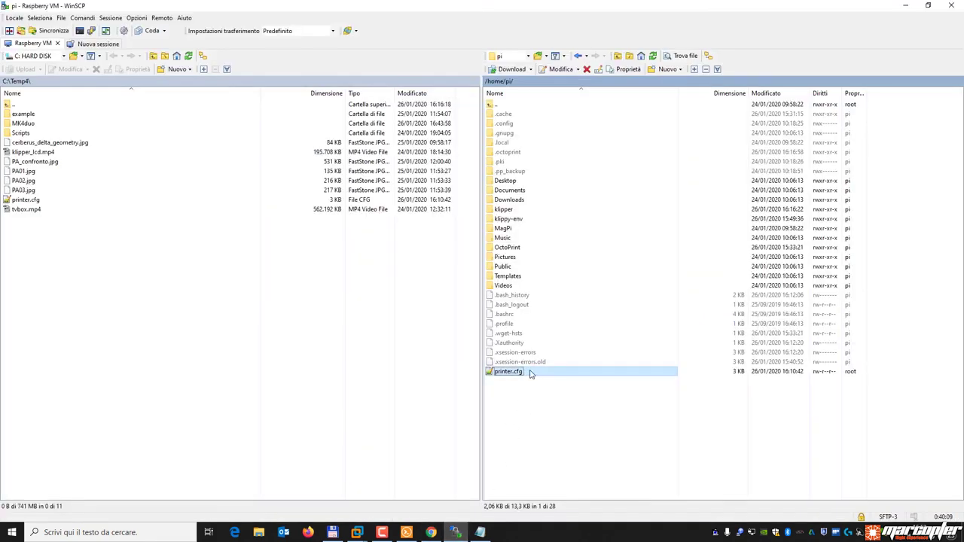
left_click(407, 532)
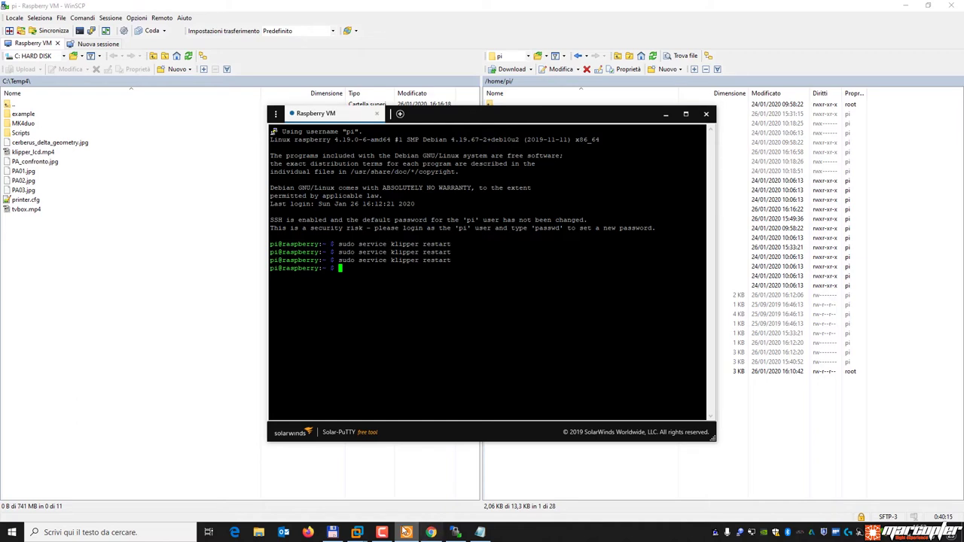
left_click(431, 533)
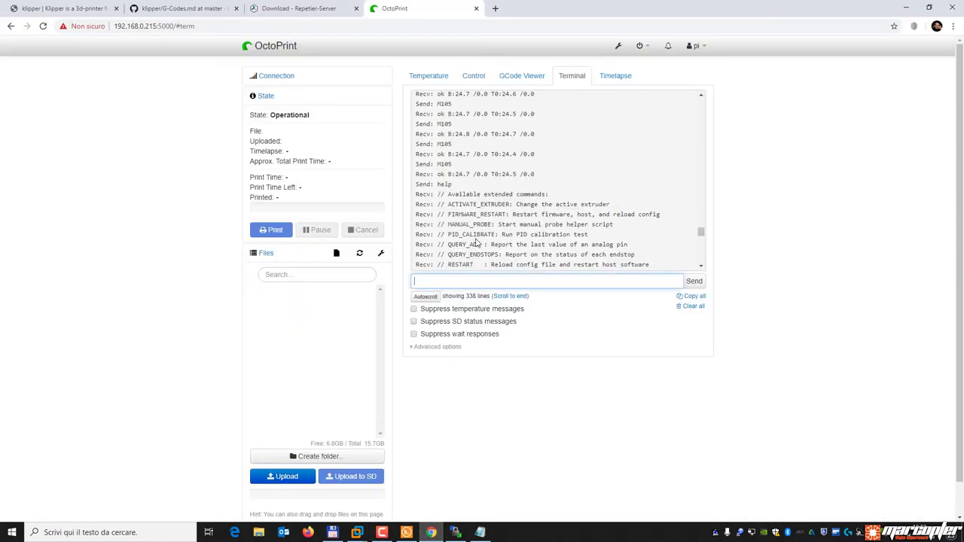
Highlight FIRMWARE_RESTART and RESTART ('Reload config file') in the help listing.
scroll(483, 225, "down", 5)
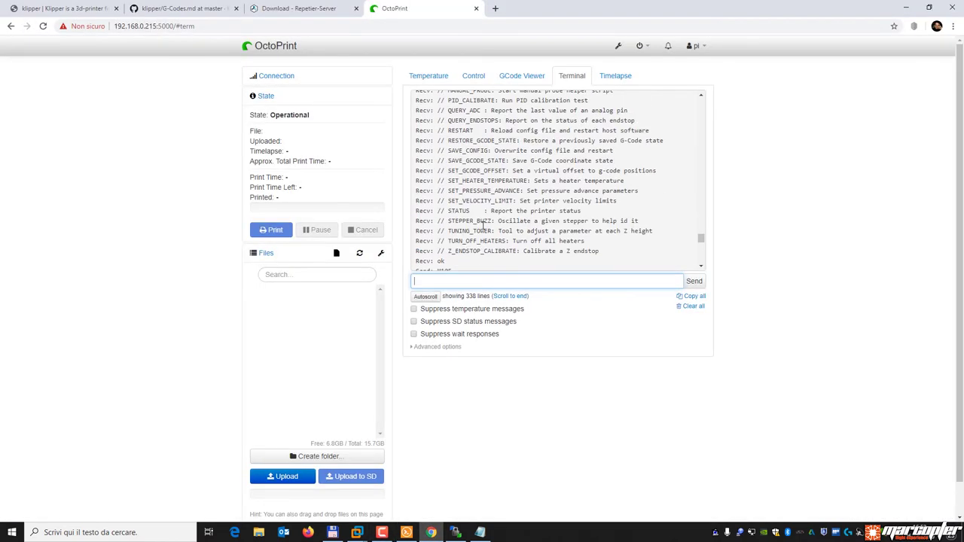
scroll(491, 225, "down", 2)
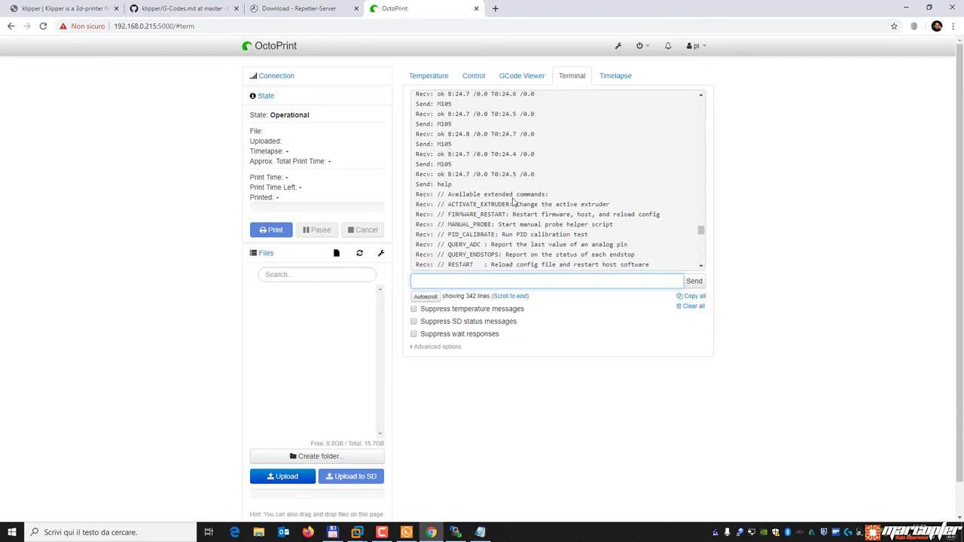
left_click_drag(449, 214, 507, 214)
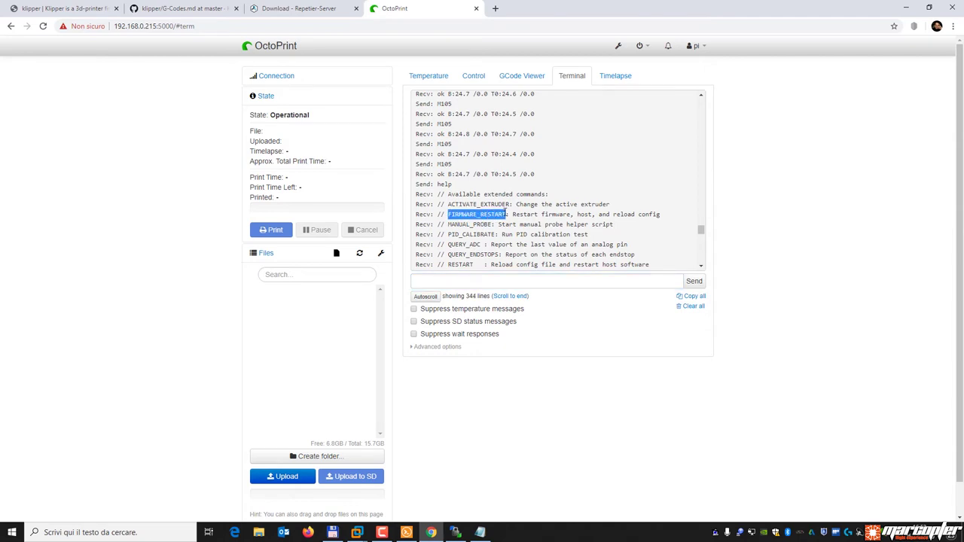
left_click_drag(450, 264, 452, 276)
left_click(470, 162)
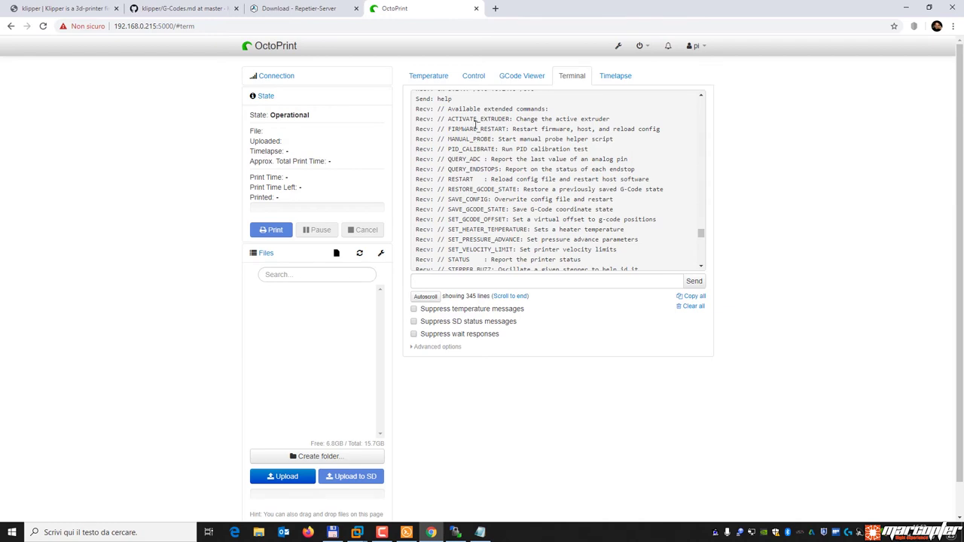
left_click_drag(450, 129, 505, 129)
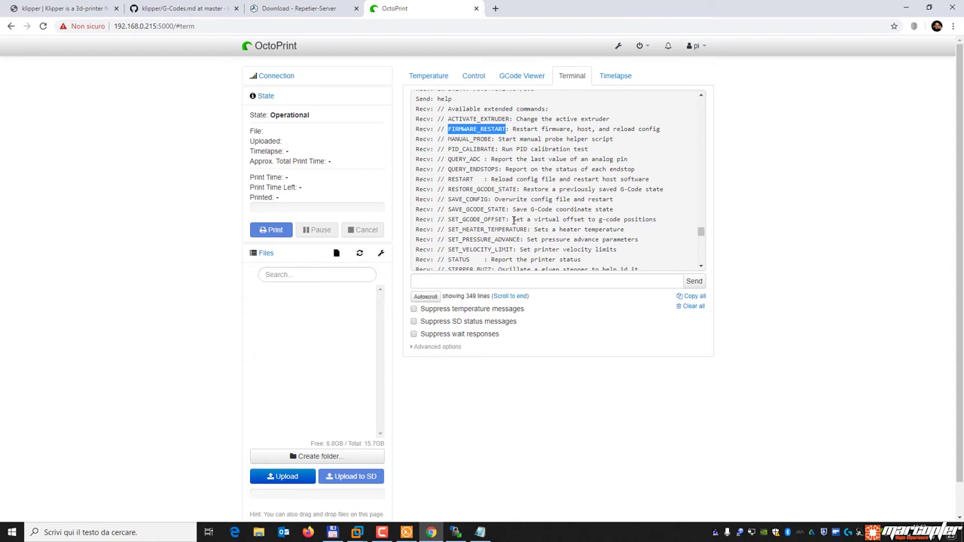
left_click_drag(449, 180, 471, 180)
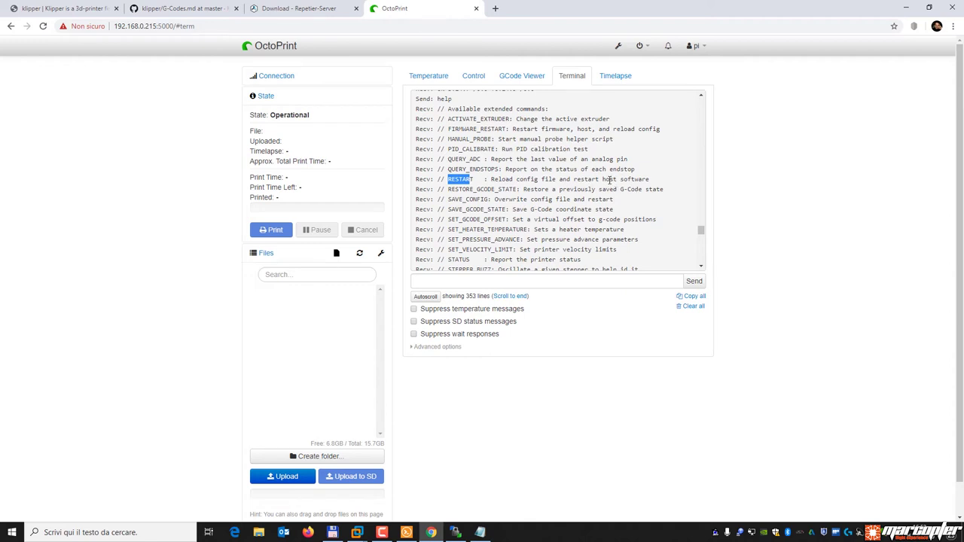
left_click_drag(512, 179, 557, 179)
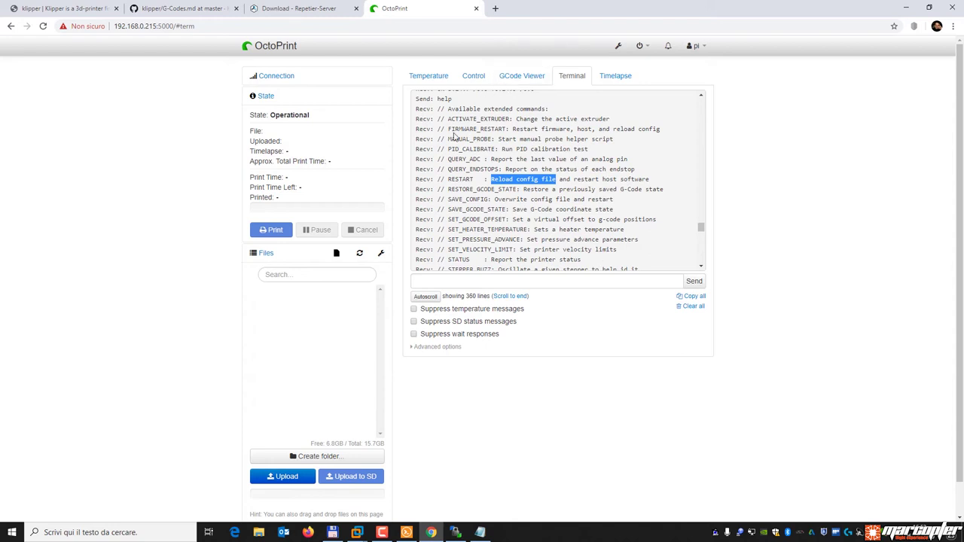
Send the restart command and confirm 'Klipper state: Ready' in the terminal.
left_click(441, 281)
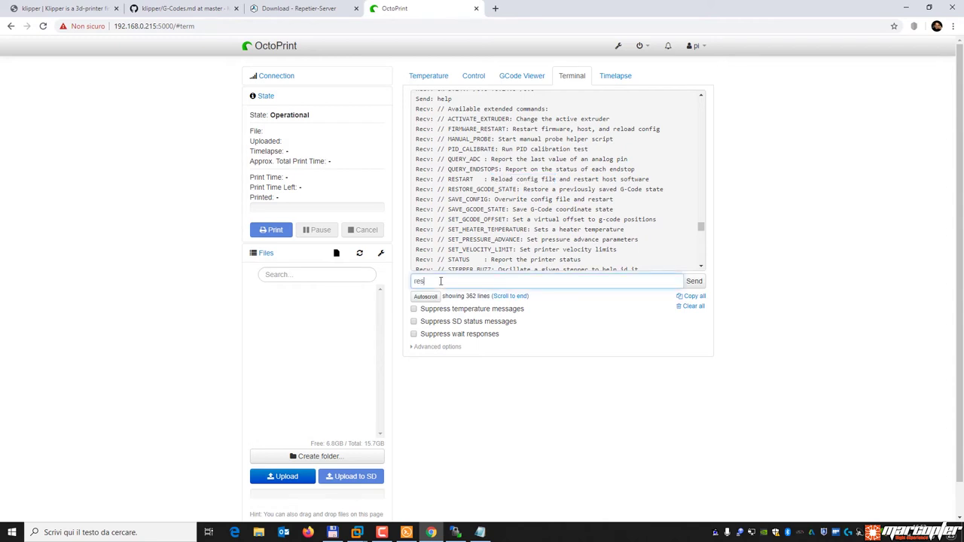
key("Return")
scroll(569, 238, "down", 5)
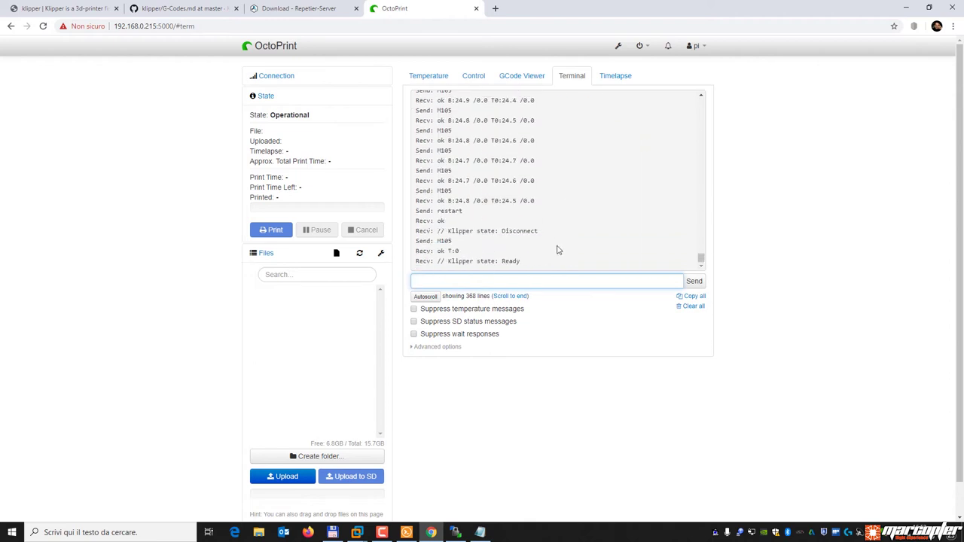
left_click_drag(448, 263, 540, 261)
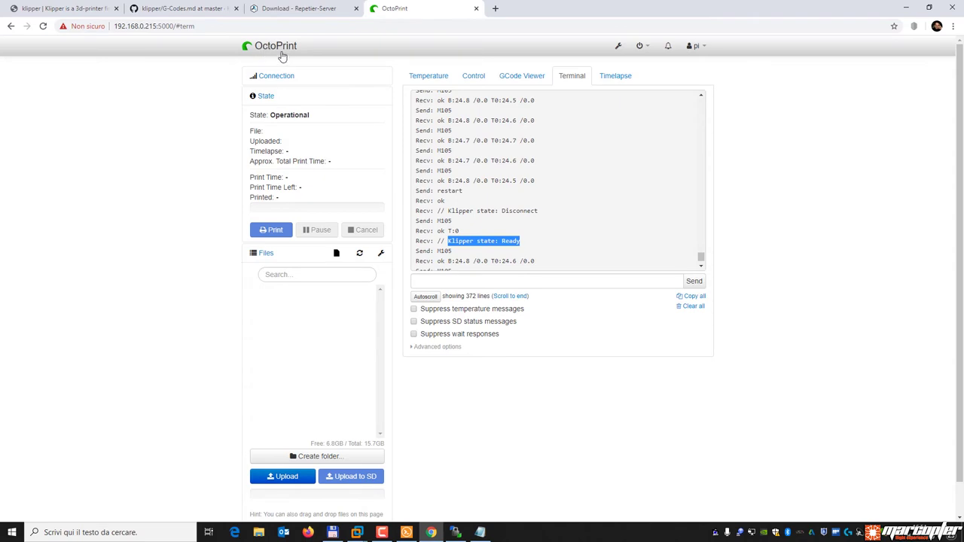
Install OctoKlipper from the Plugin Manager's Get More catalogue by searching 'kli'.
left_click(618, 46)
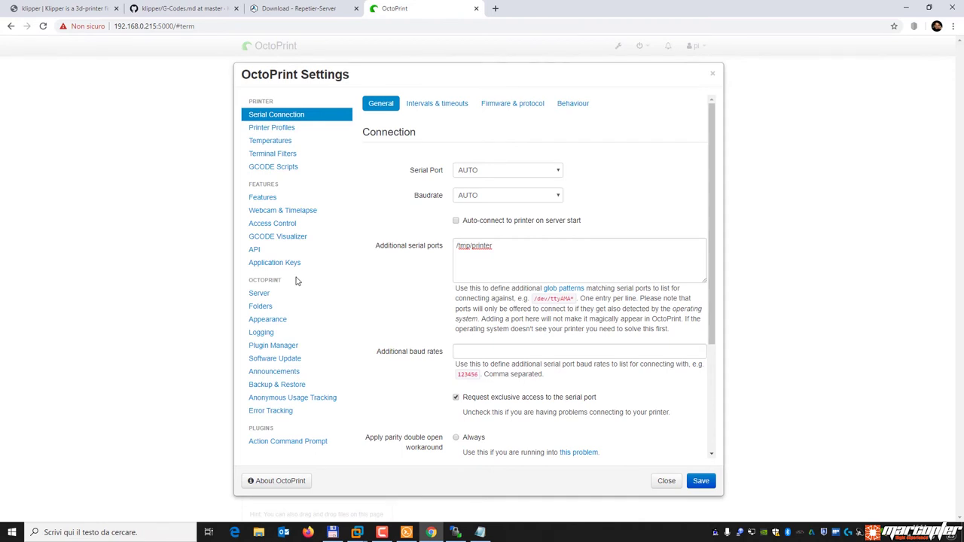
left_click(296, 349)
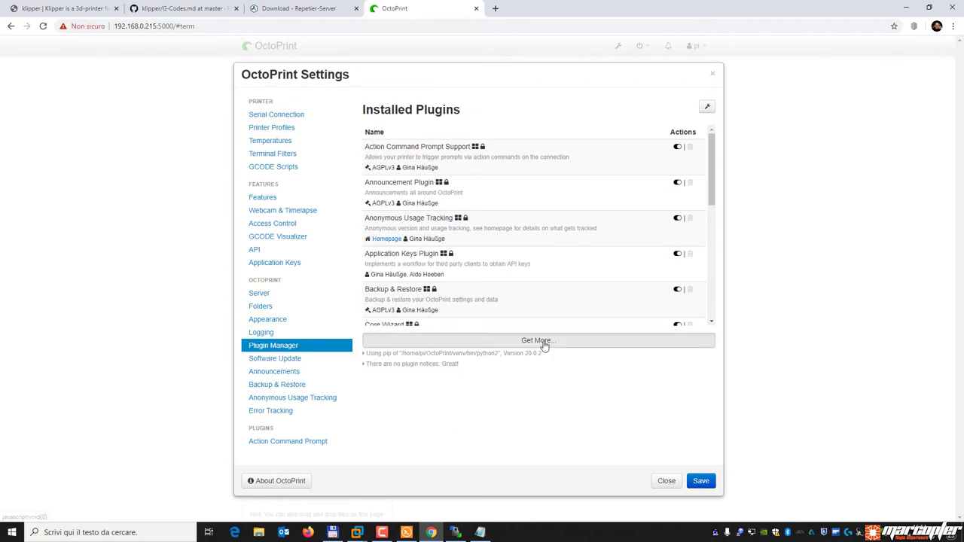
left_click(541, 343)
left_click(457, 158)
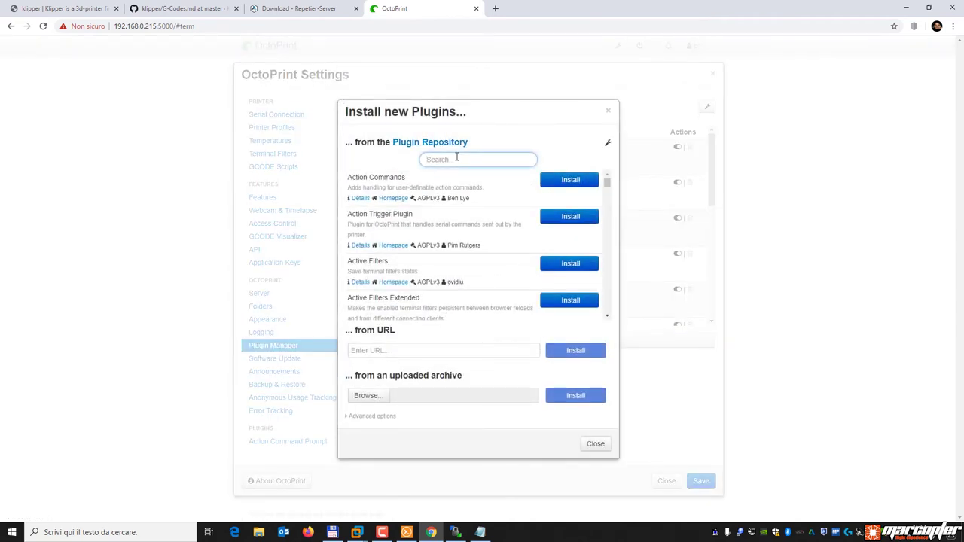
type("klipper")
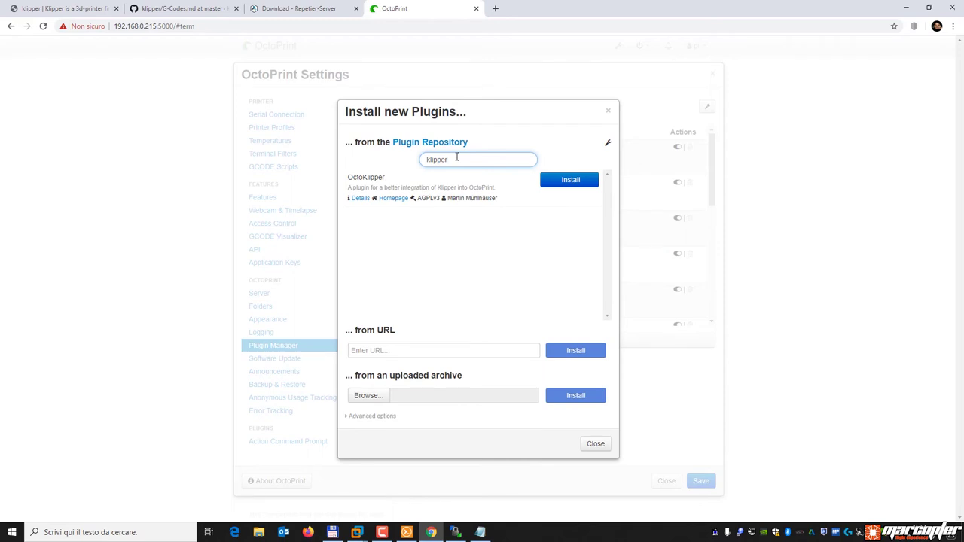
left_click(570, 180)
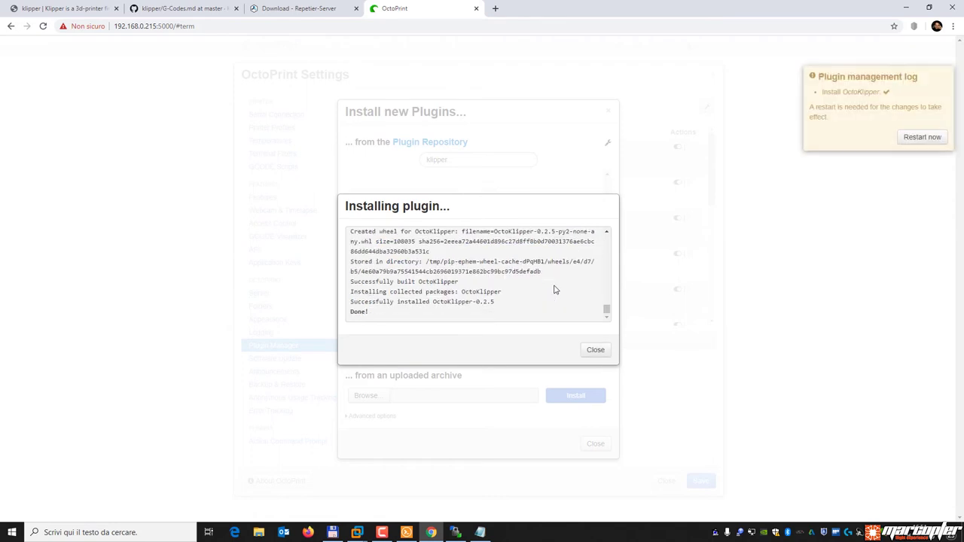
Close the installation dialogs and save the settings.
left_click(595, 350)
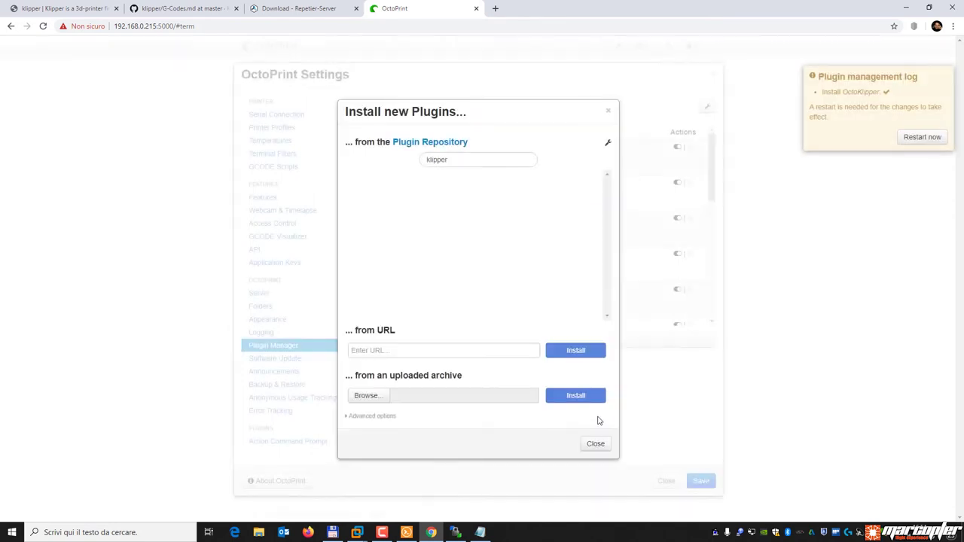
left_click(596, 444)
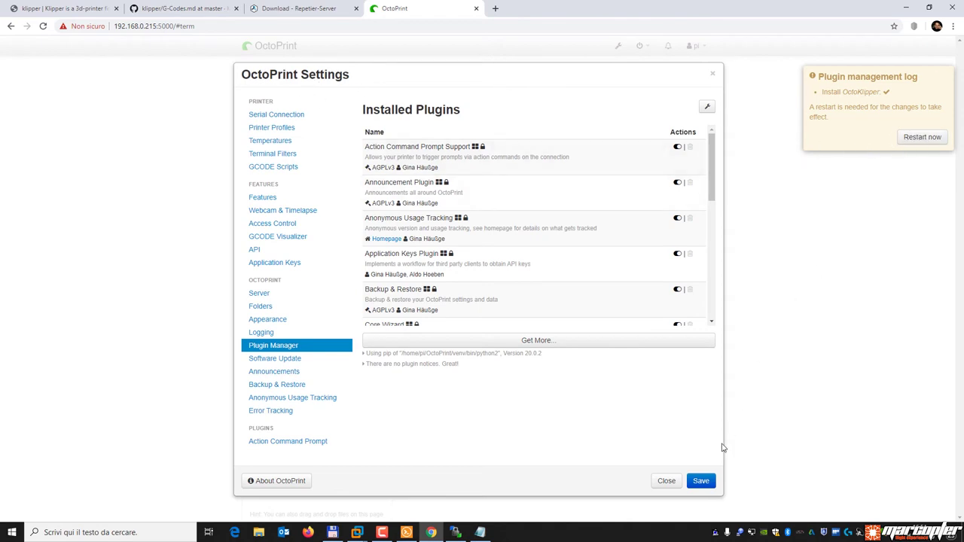
left_click(700, 481)
Restart the OctoPrint server and reload the interface.
left_click(914, 140)
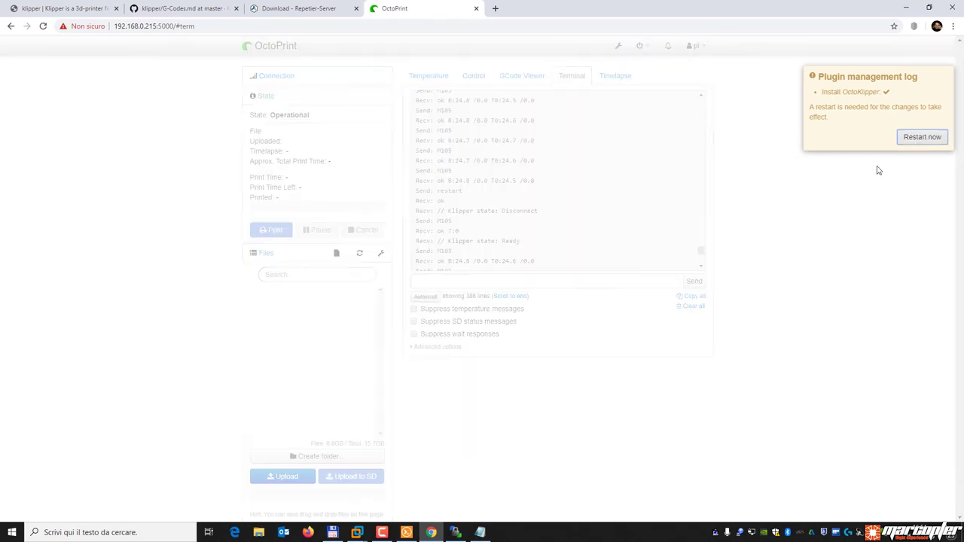
left_click(589, 334)
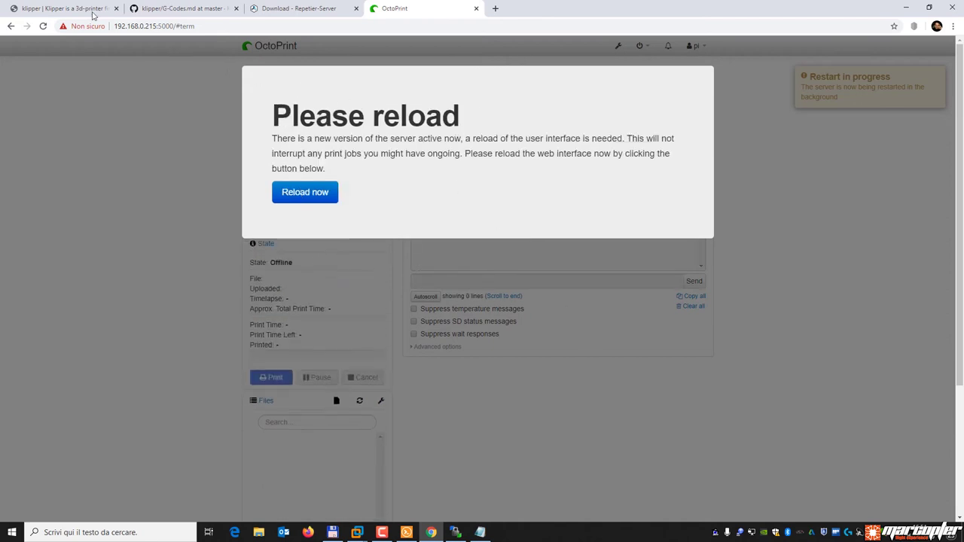
left_click(43, 27)
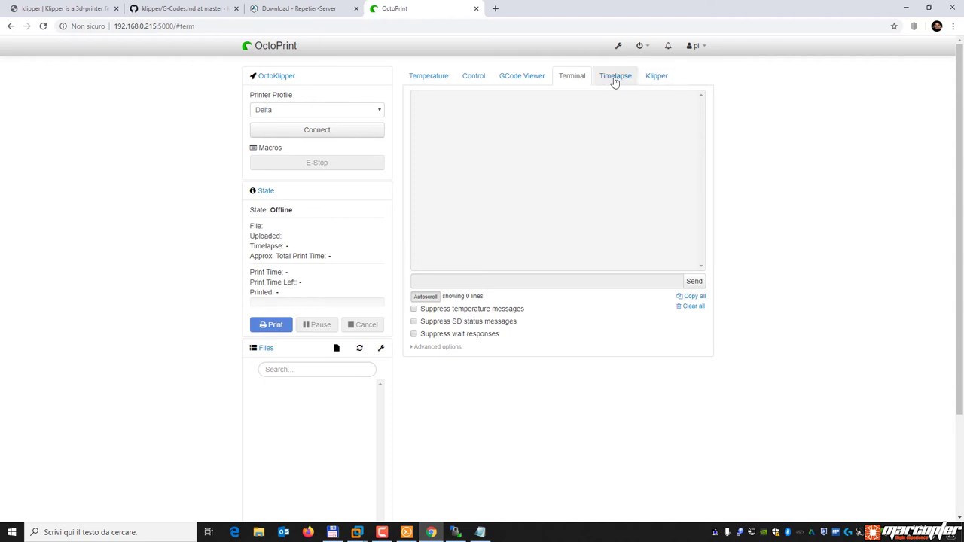
Connect from the Klipper panel and get status showing v0.8.0-281-g5ca132ea, state Ready.
left_click(661, 77)
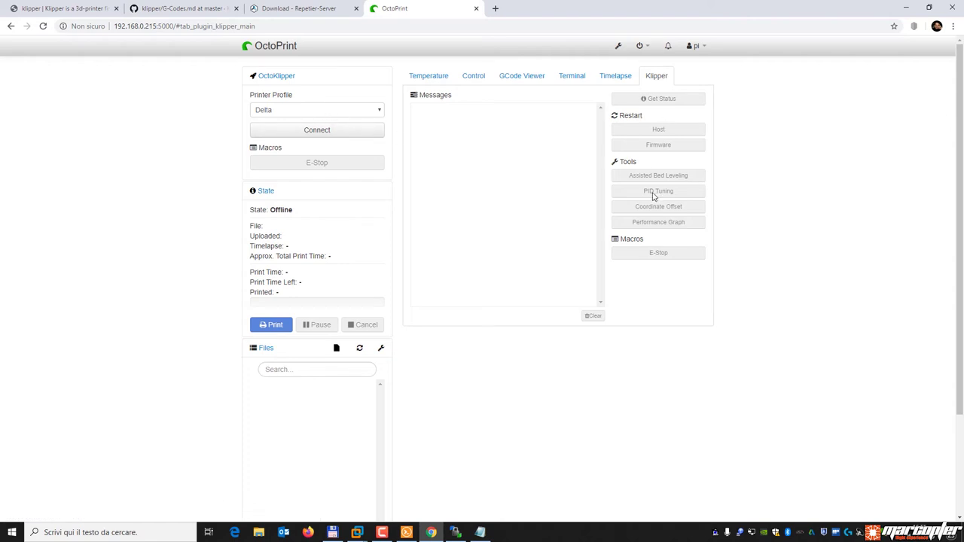
left_click(333, 136)
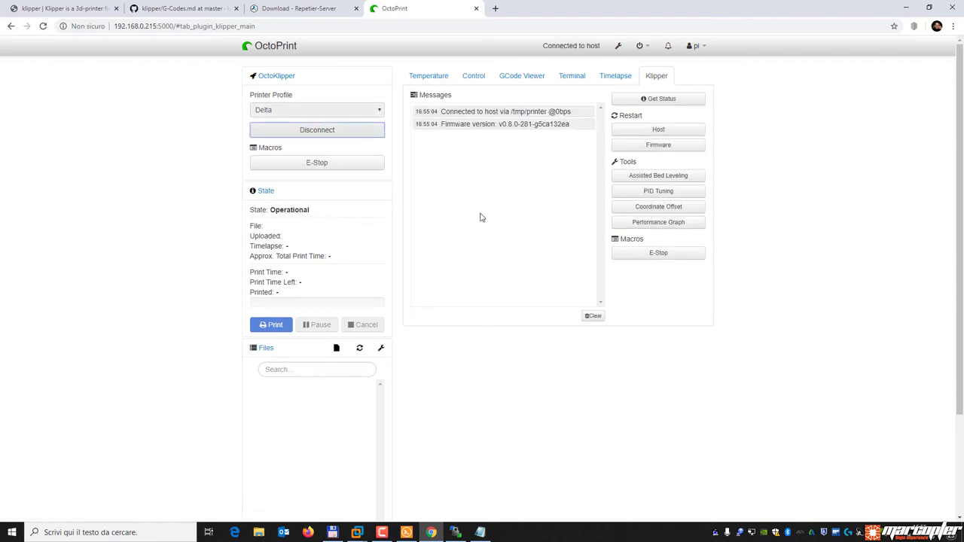
left_click(661, 99)
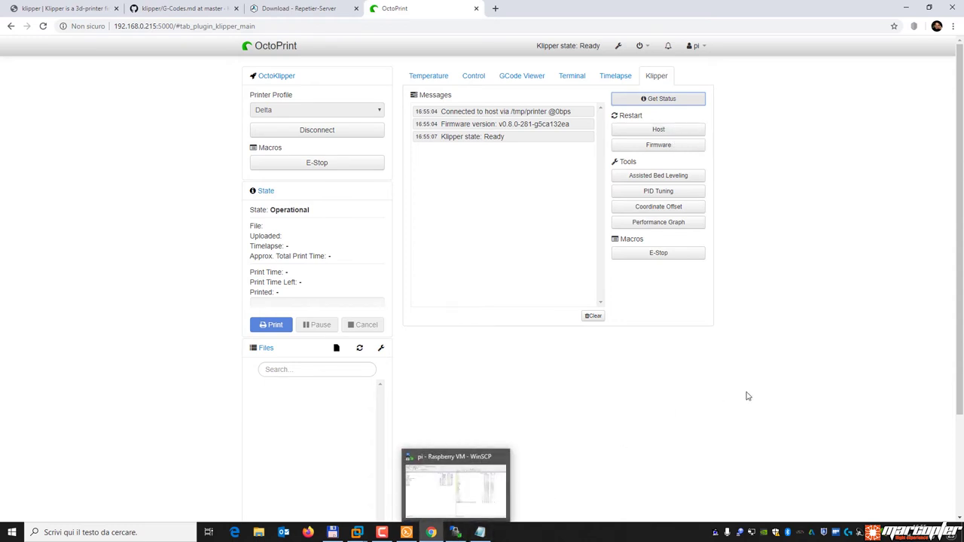
left_click(455, 533)
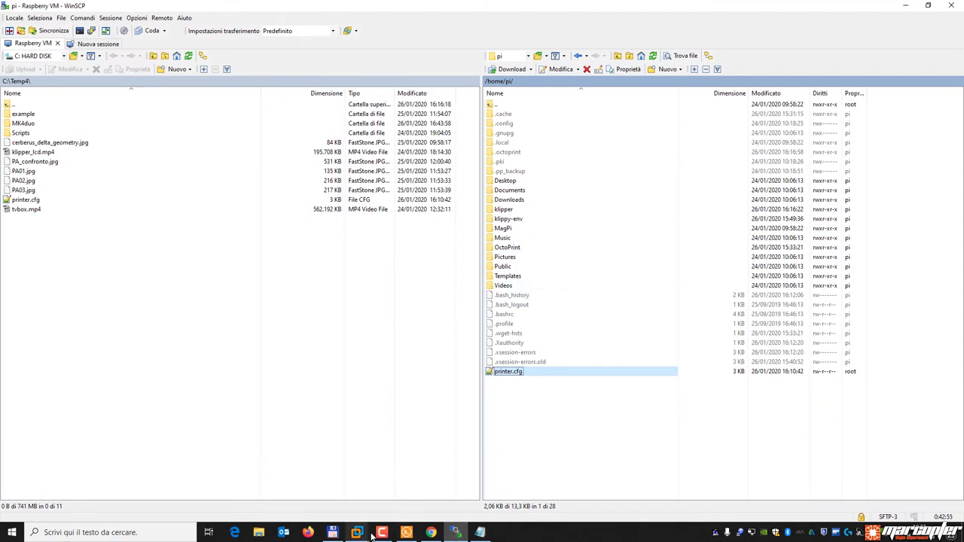
left_click(432, 535)
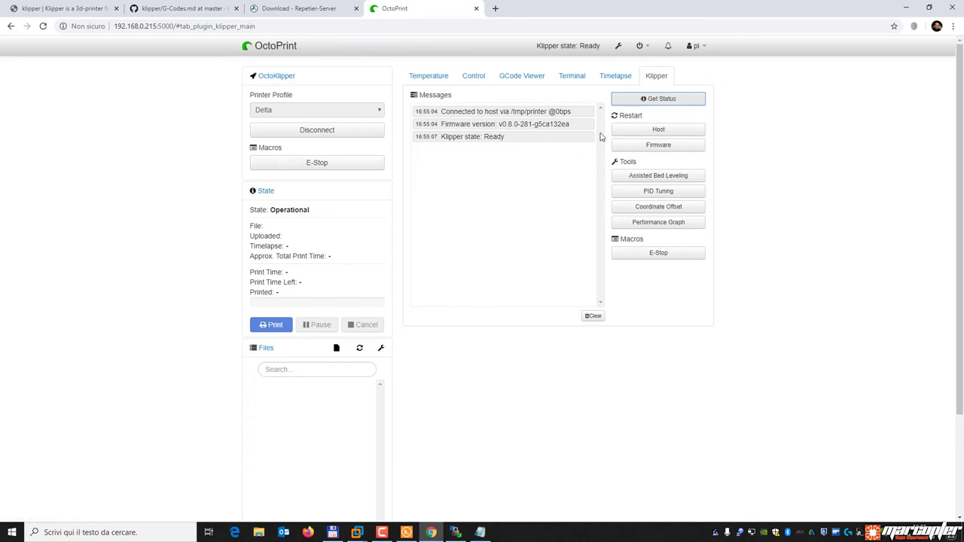
left_click(618, 48)
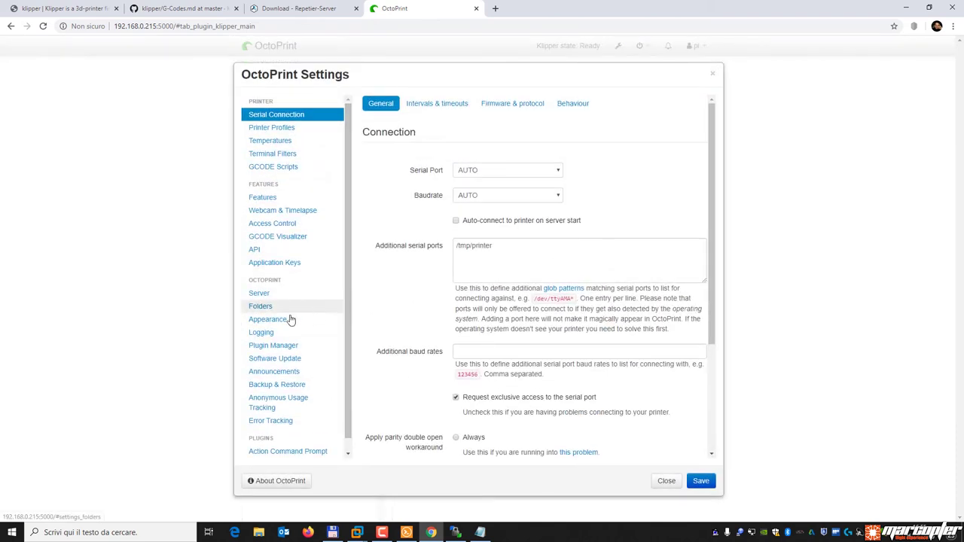
scroll(312, 266, "down", 1)
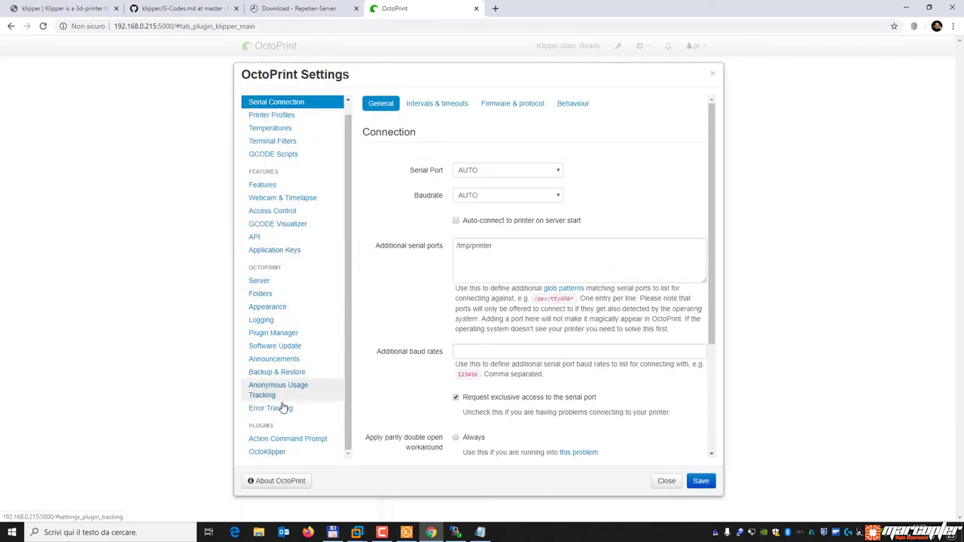
left_click(285, 452)
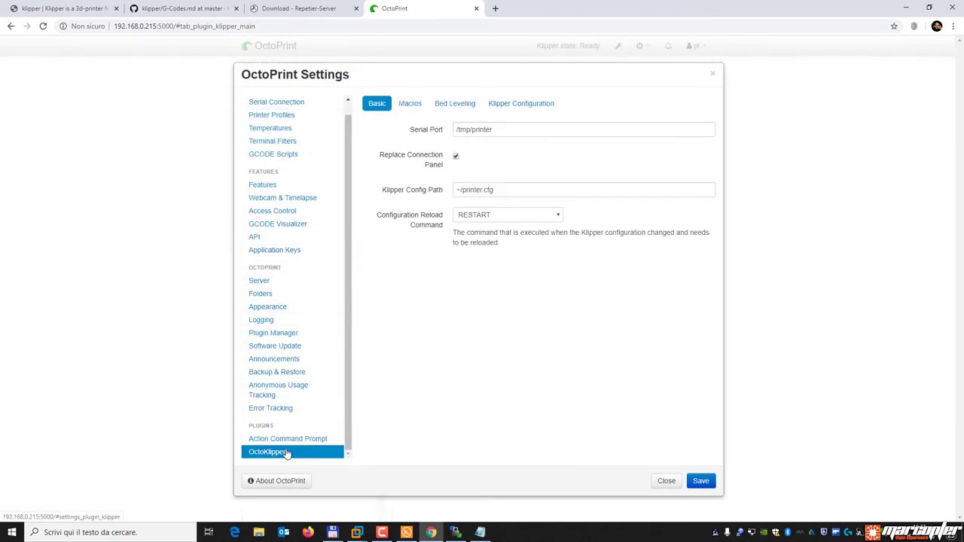
left_click(410, 103)
left_click(511, 104)
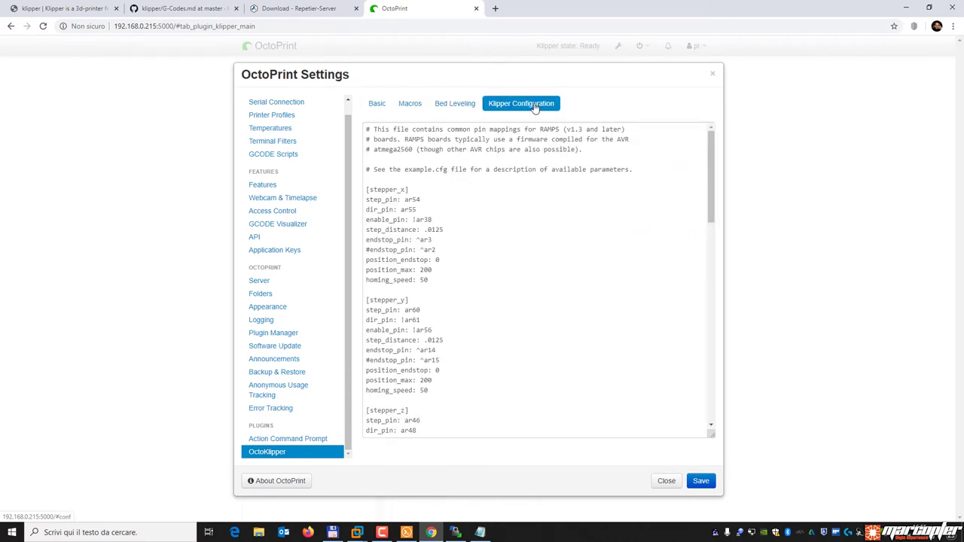
scroll(443, 332, "down", 10)
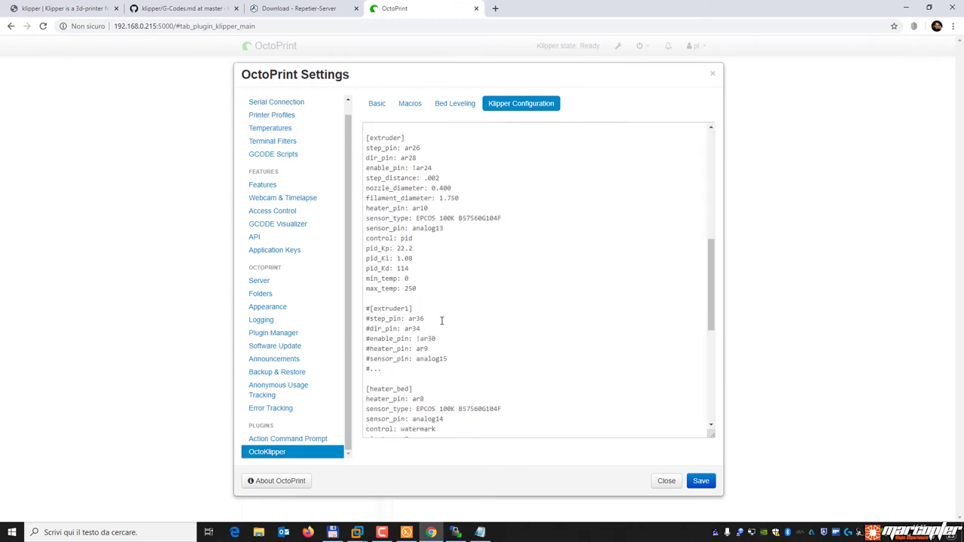
scroll(442, 321, "up", 7)
scroll(443, 321, "up", 3)
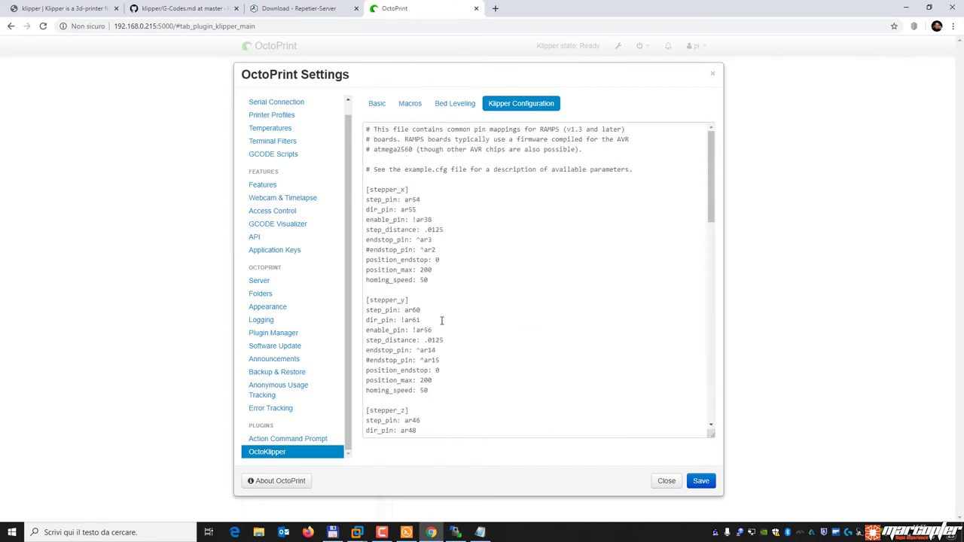
left_click(455, 533)
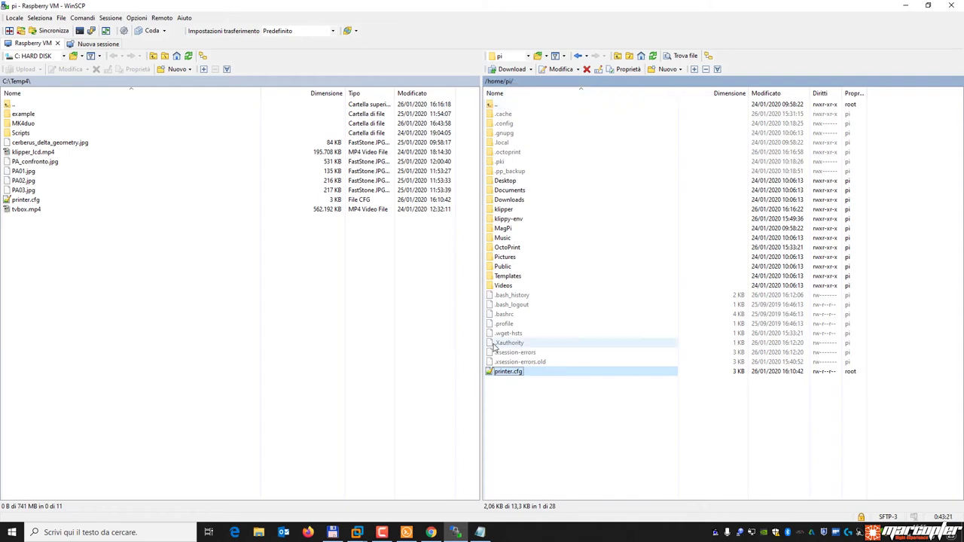
left_click(431, 532)
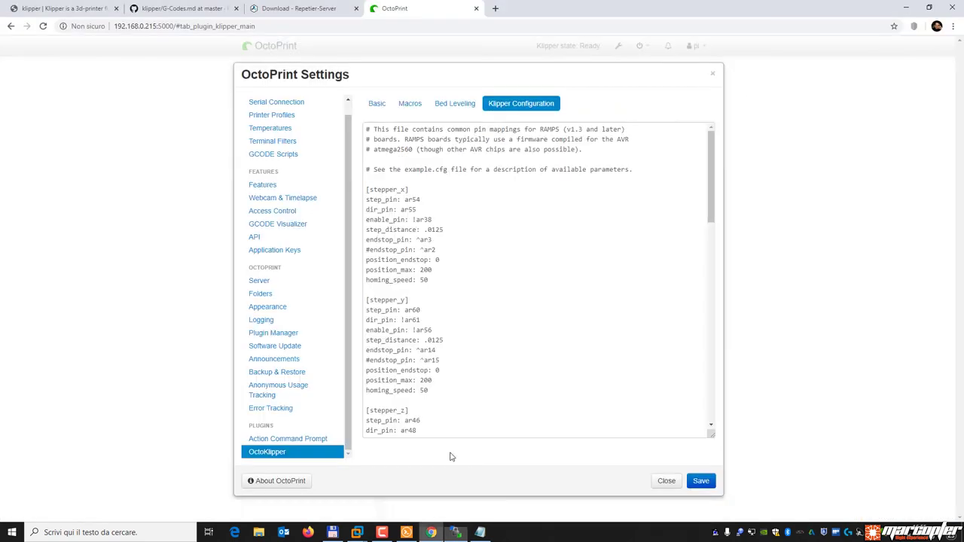
scroll(490, 280, "down", 10)
scroll(493, 285, "down", 3)
scroll(493, 284, "up", 5)
key("Escape")
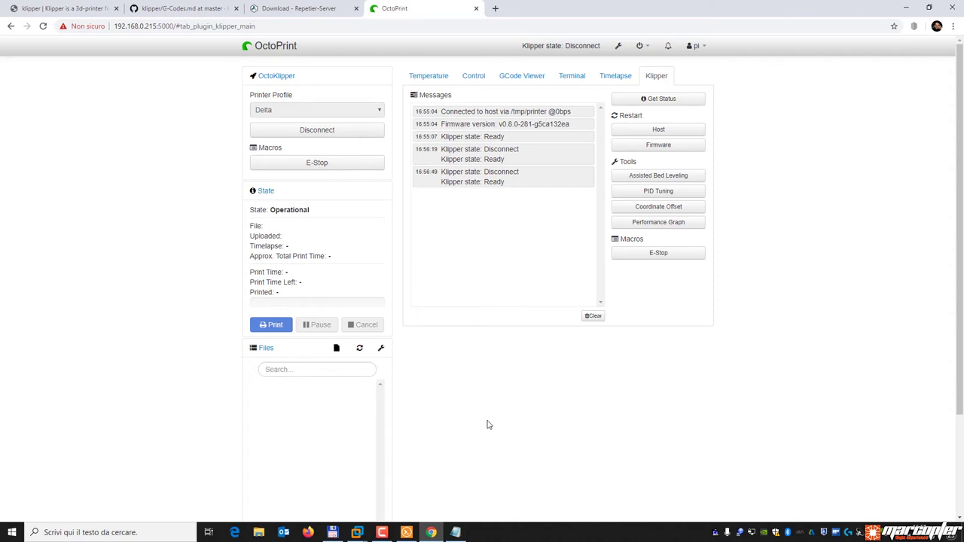
Go to the Repetier-Server address 192.168.0.125.
left_click(431, 26)
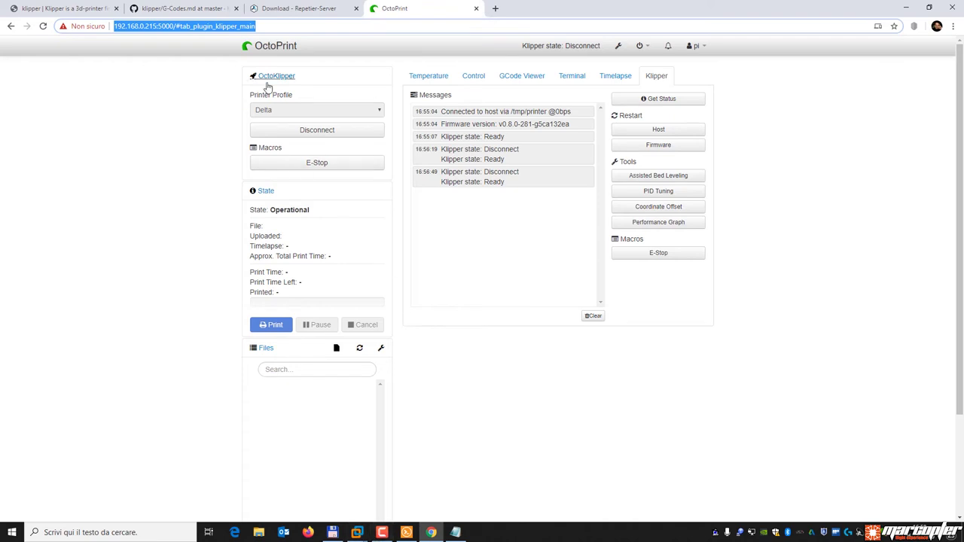
type("192.168.")
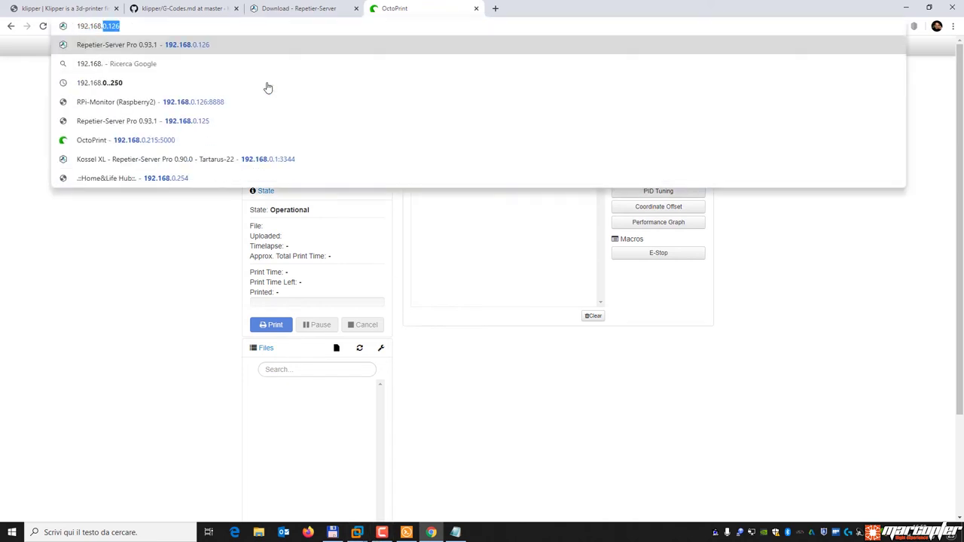
type("0.125")
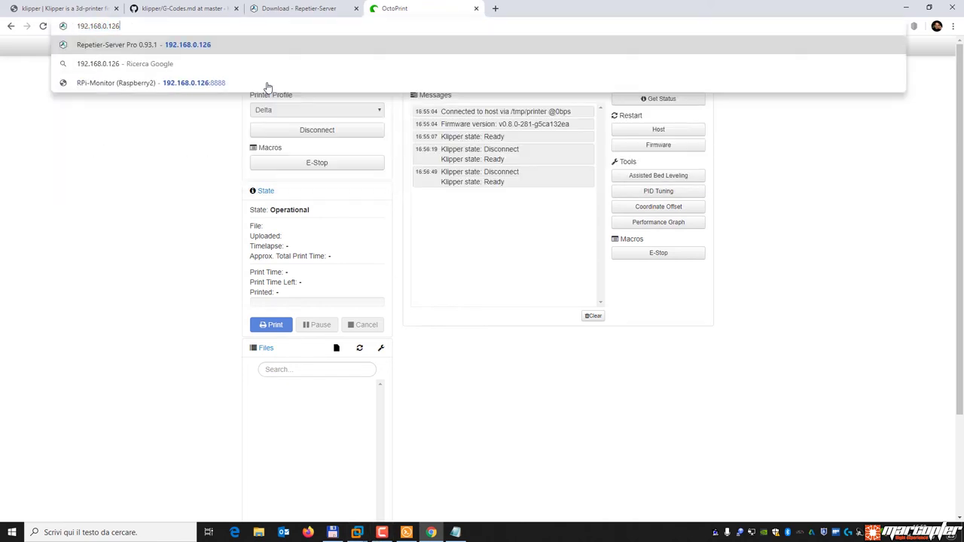
key("Return")
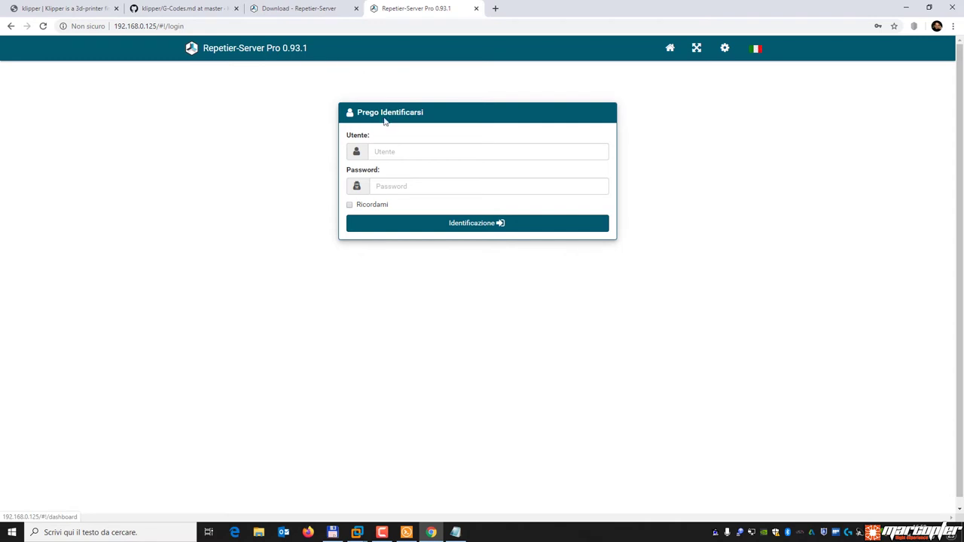
Log in with the user name and password and open the Kossel MAX Klipper control view.
left_click(393, 151)
type("marco")
key("Tab")
type("******")
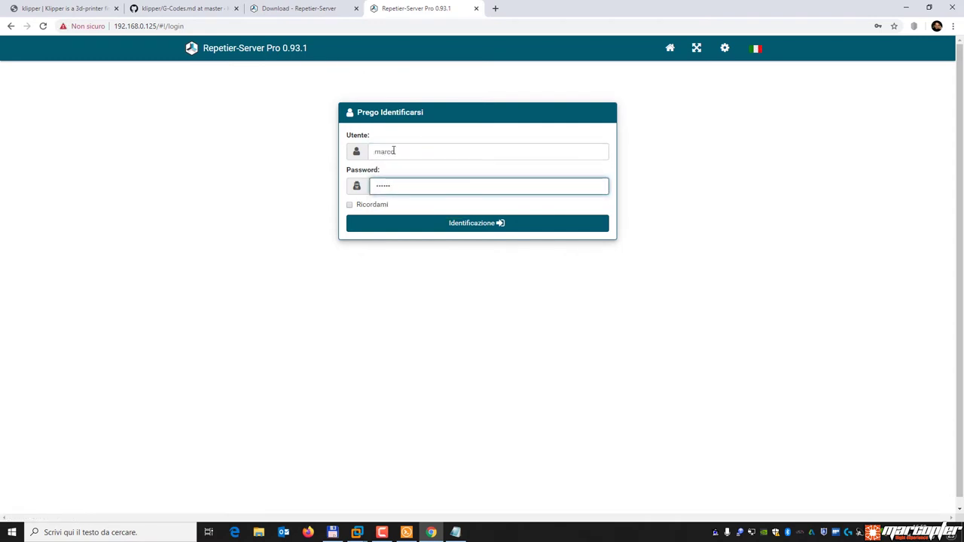
type("*****")
key("Return")
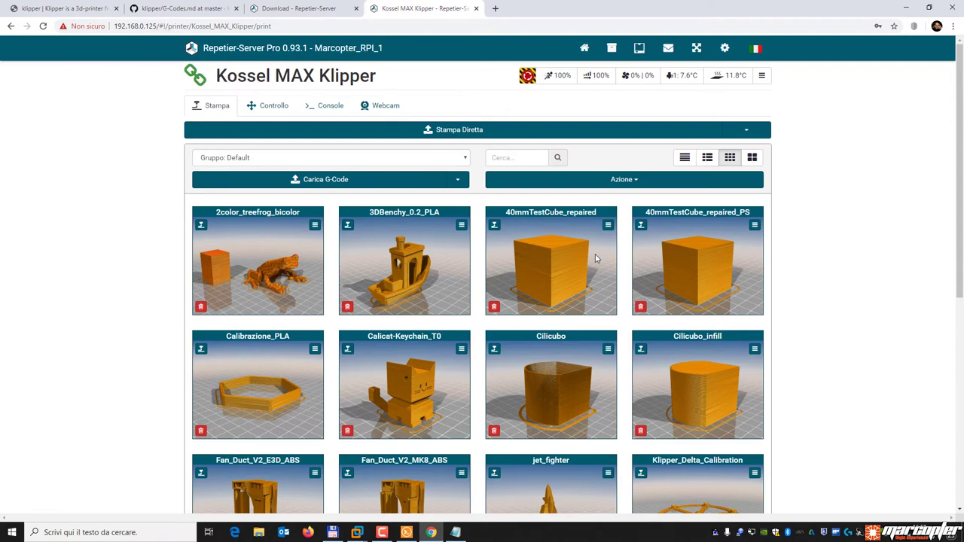
scroll(454, 331, "down", 5)
scroll(455, 332, "up", 5)
left_click(278, 106)
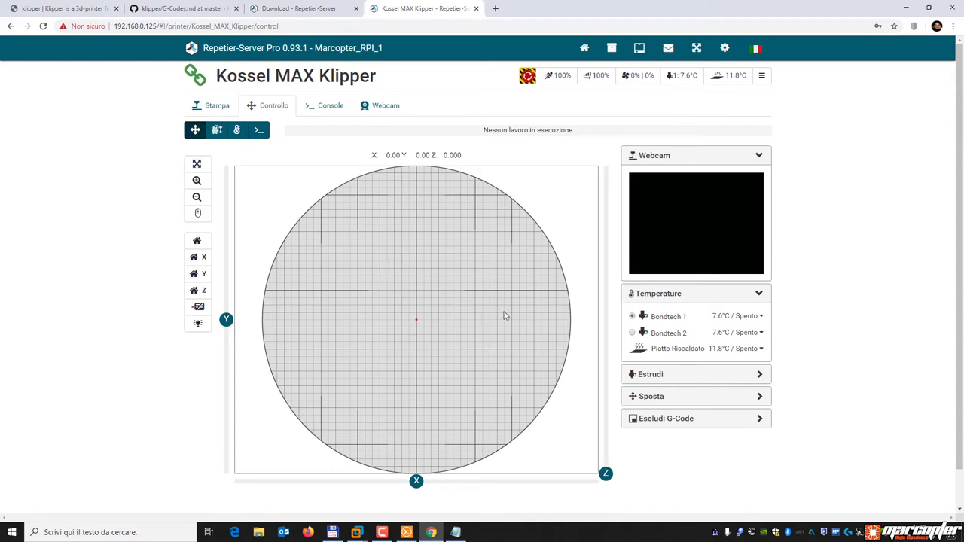
Restart the host into OctoPrint from the administration menu, confirming with Sì.
left_click(727, 50)
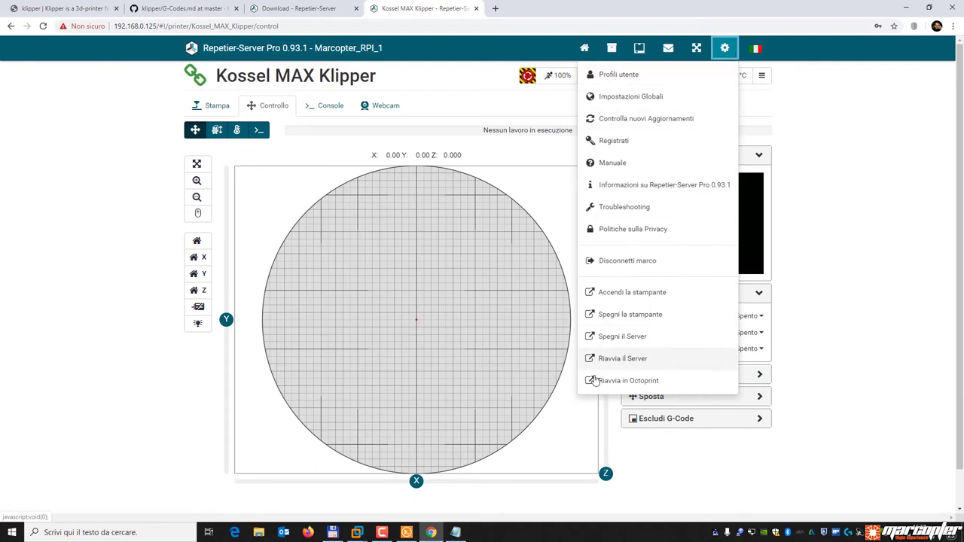
left_click(659, 387)
left_click(683, 127)
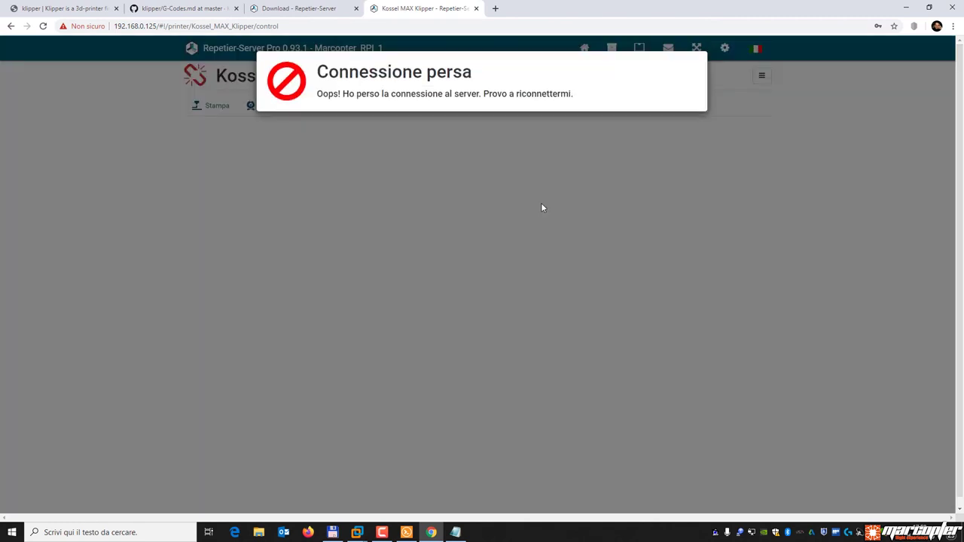
Trim the URL to 192.168.0.125 and reload until the OctoPrint login page appears.
left_click_drag(158, 25, 282, 25)
key("BackSpace")
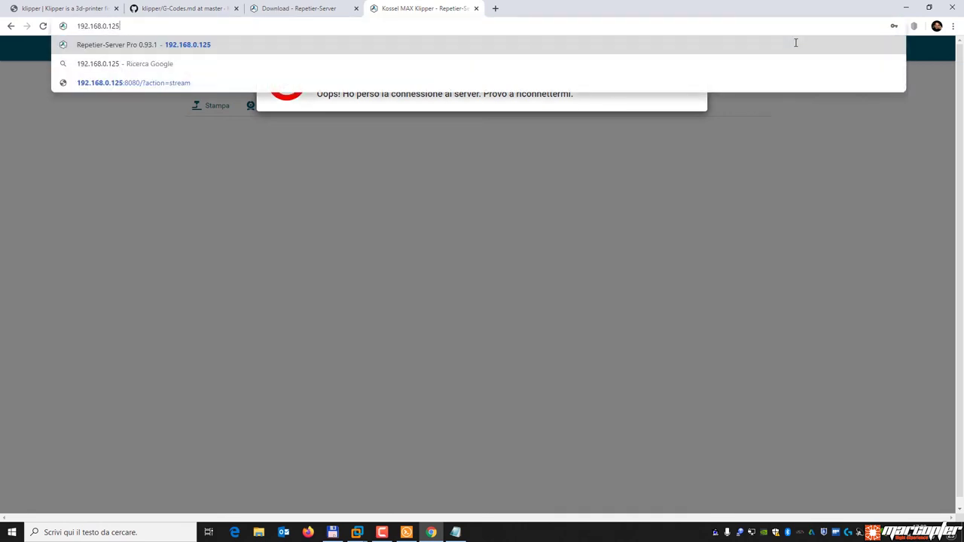
key("Return")
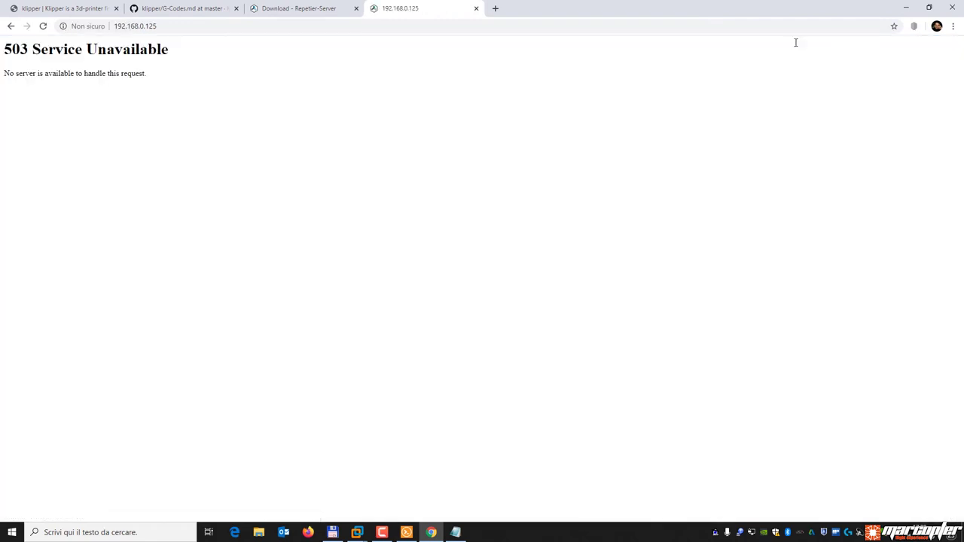
key("F5")
left_click(160, 30)
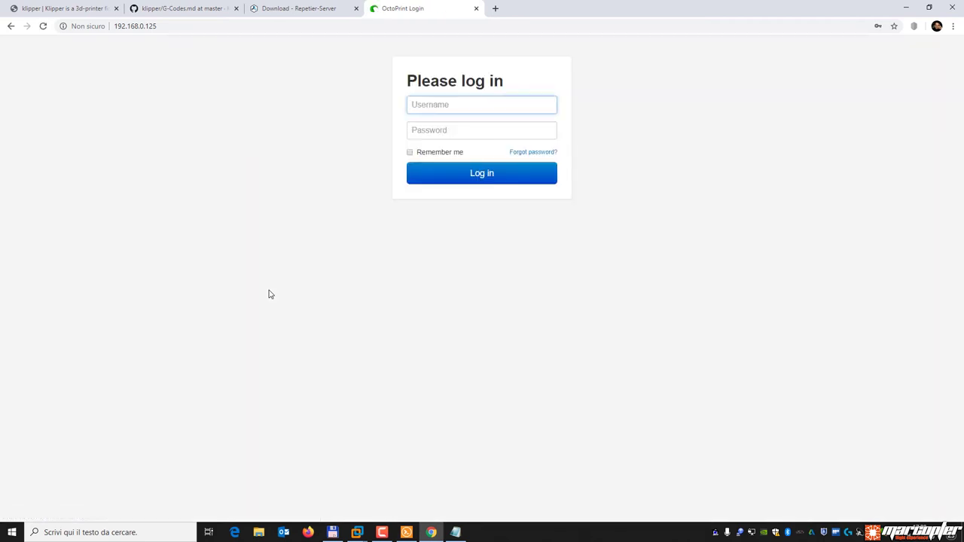
Enter the user name and password on the OctoPrint login page.
left_click(456, 111)
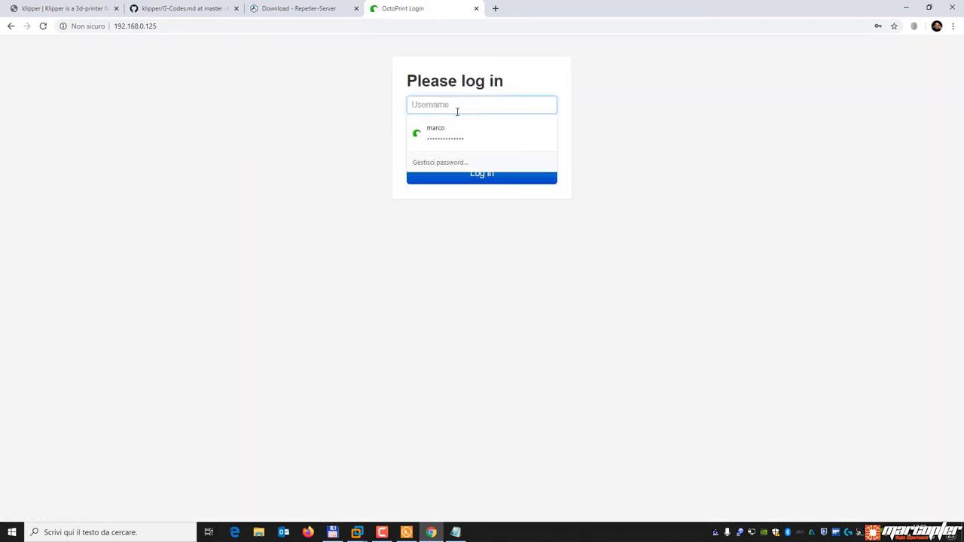
type("marco")
key("Tab")
type("••••••••••••")
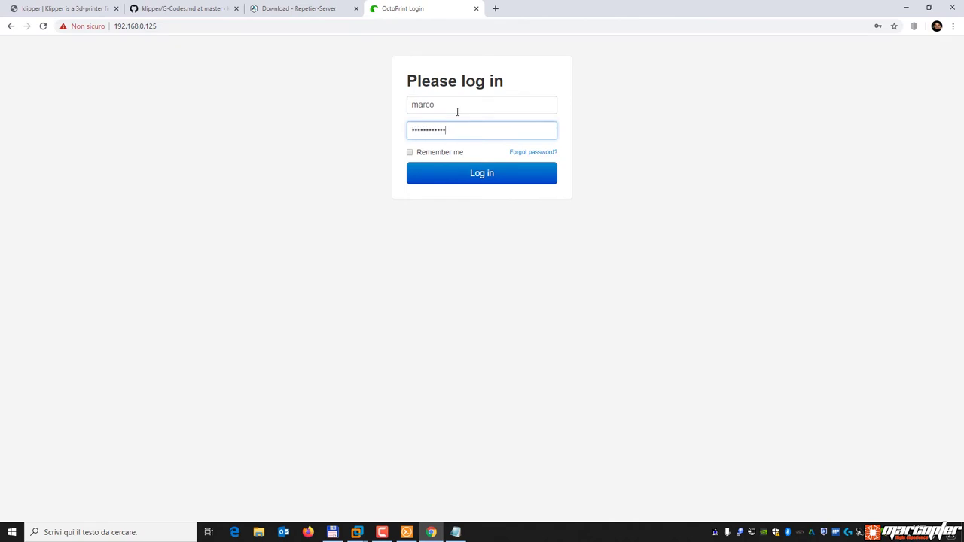
key("Return")
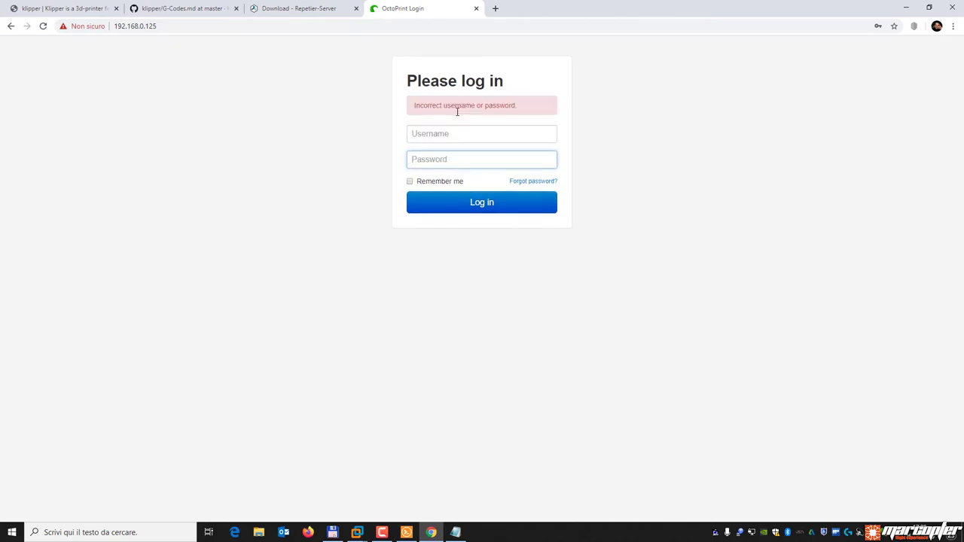
Re-enter the credentials after the failed attempt to reach the Kossel MAX dashboard.
left_click(443, 133)
type("marco")
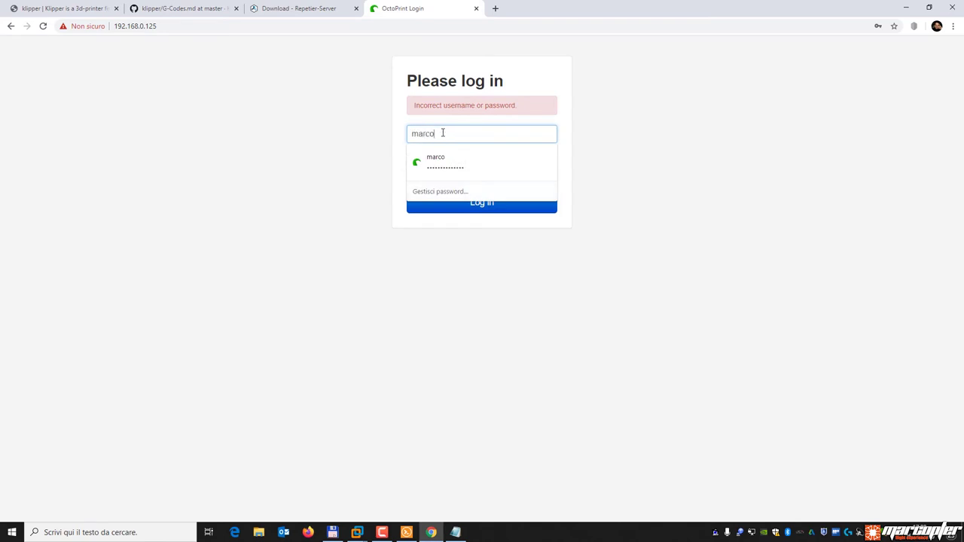
key("Tab")
type("••••••••••••••")
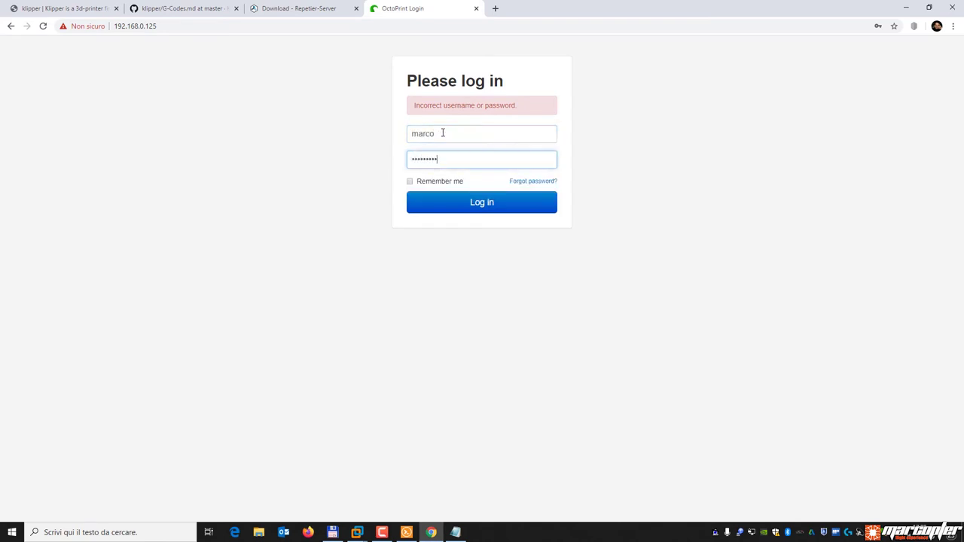
key("Return")
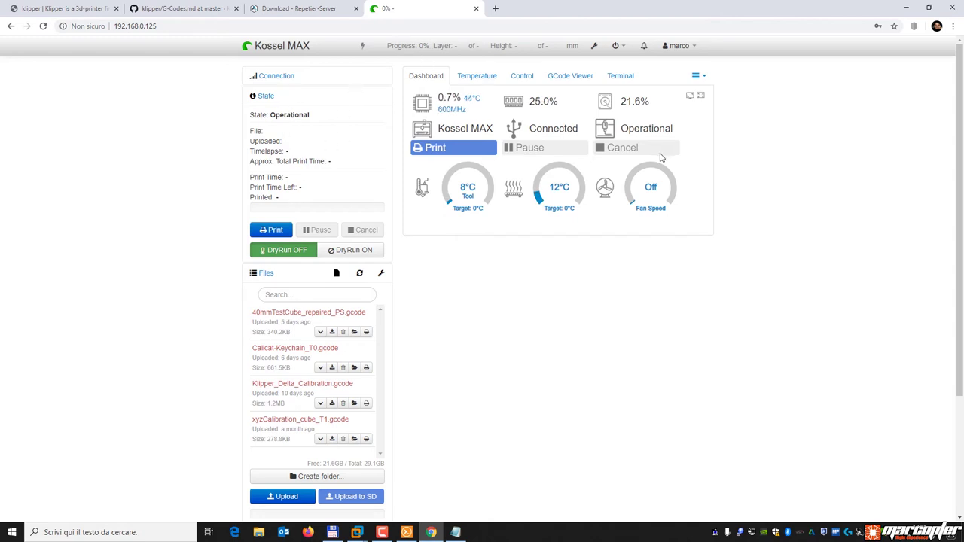
Open and close OctoPrint settings unchanged, then view the Temperature and Control pages.
left_click(596, 48)
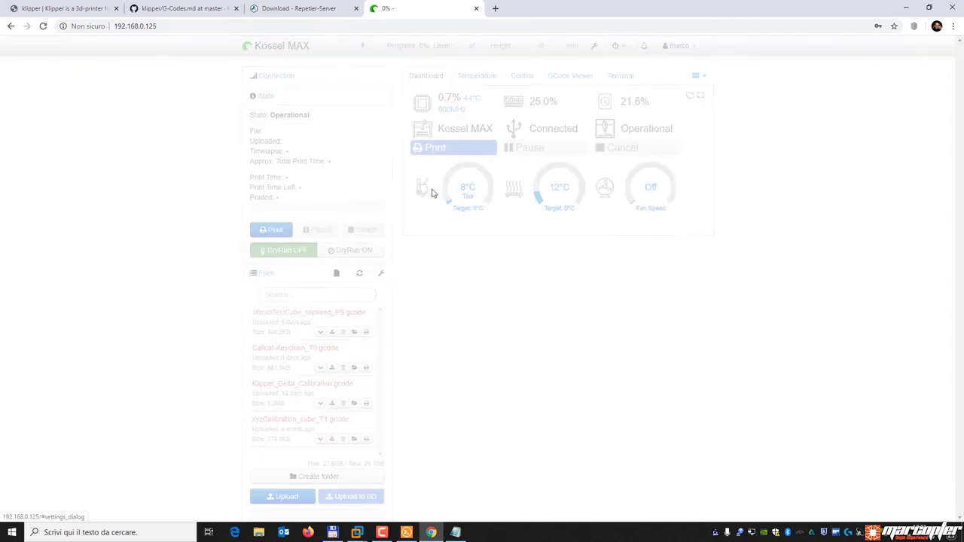
scroll(319, 325, "down", 3)
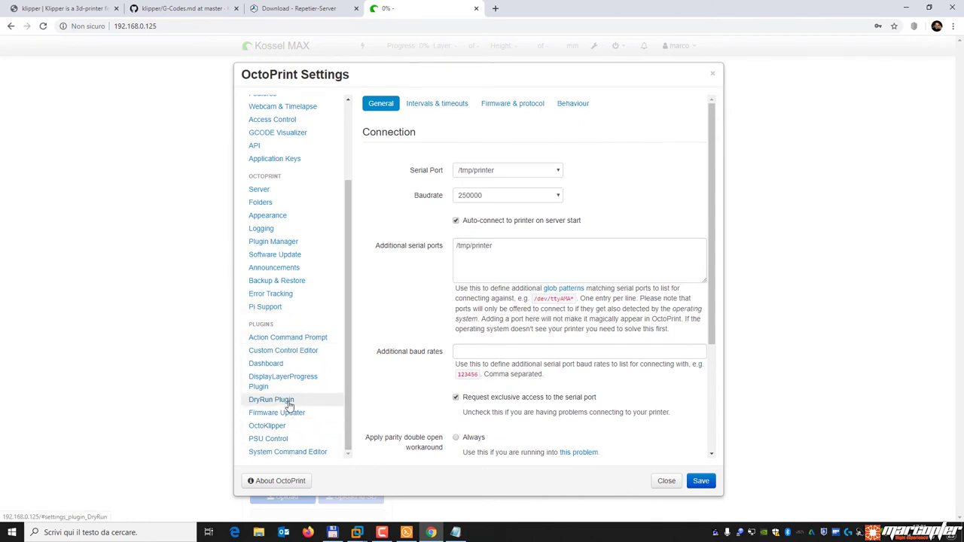
left_click(666, 481)
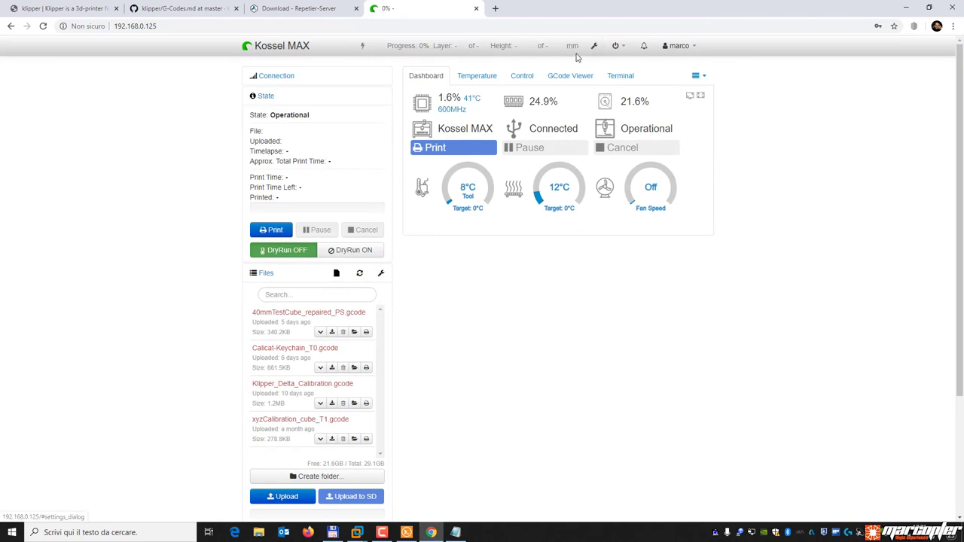
left_click(477, 76)
left_click(522, 77)
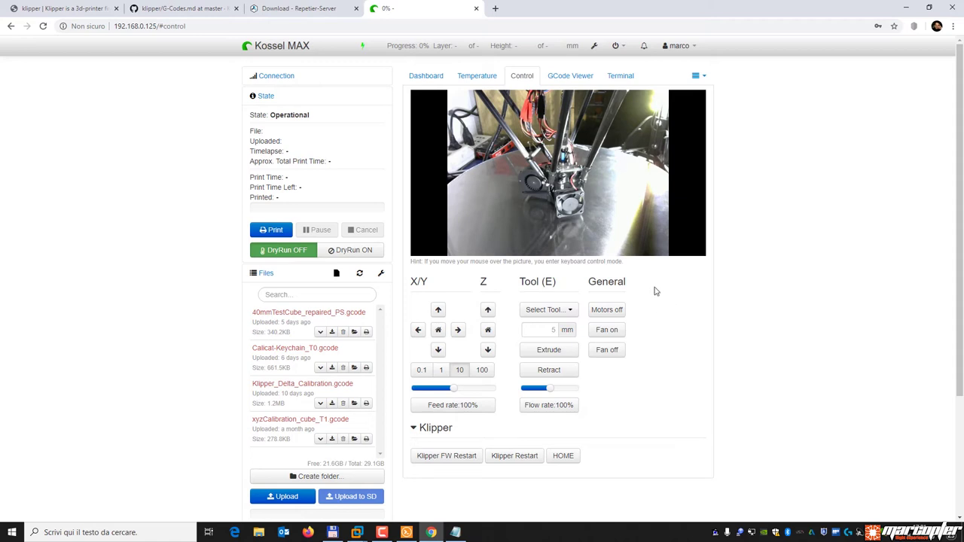
Open the Klipper plugin page from the extra plugin pages list.
mouse_move(665, 116)
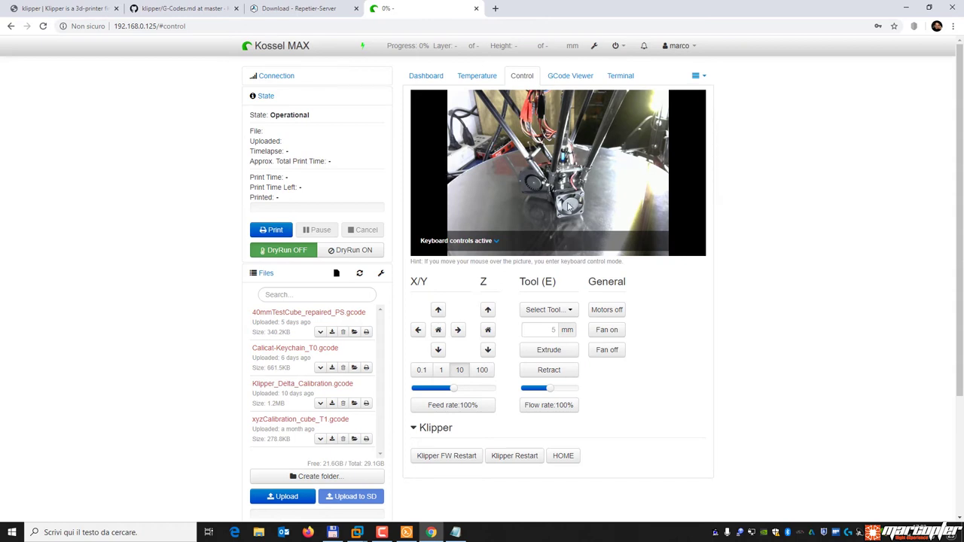
mouse_move(553, 201)
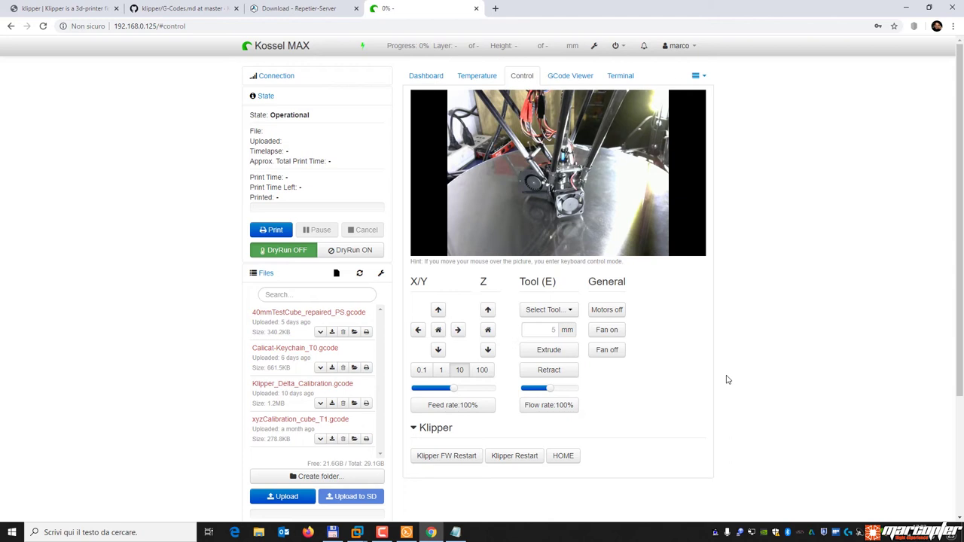
mouse_move(639, 138)
left_click(698, 76)
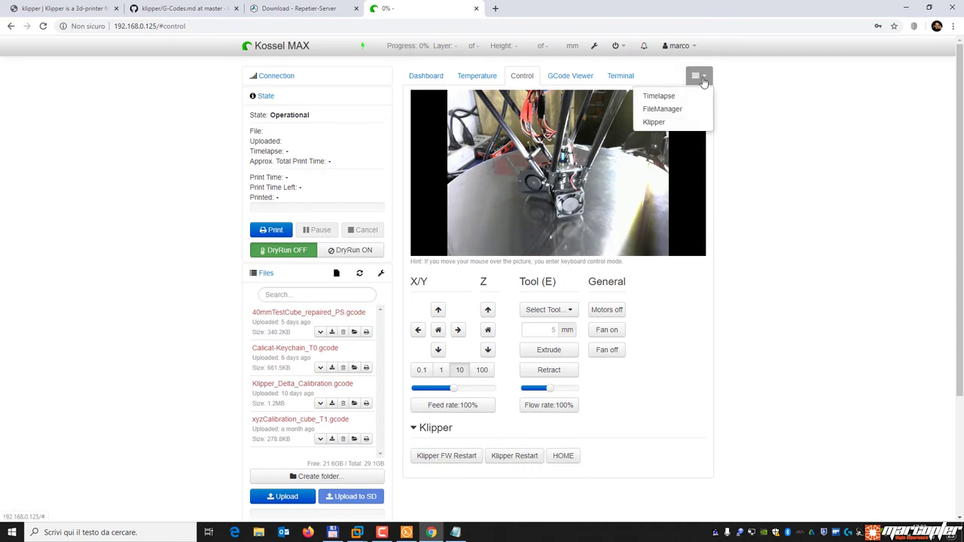
left_click(688, 124)
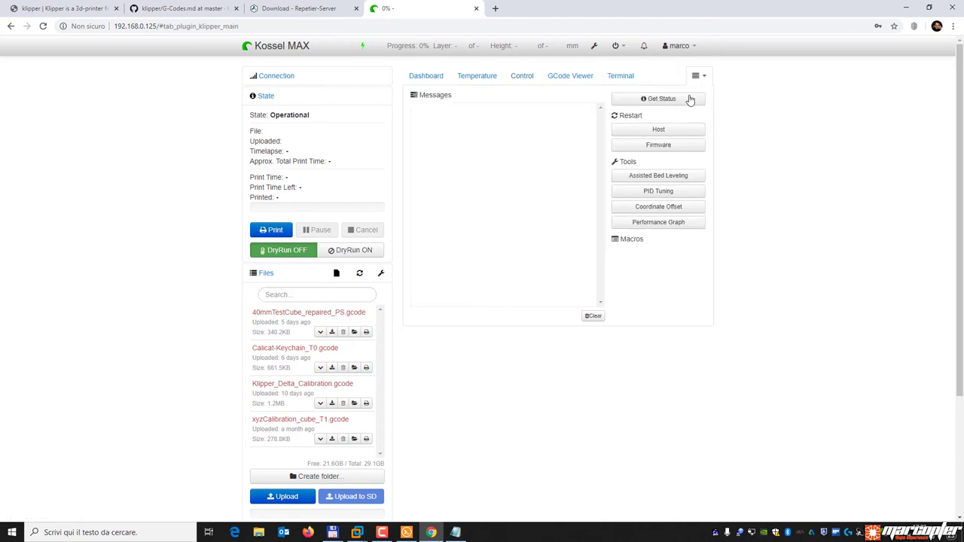
Trigger Klipper FW Restart from the Control page.
left_click(425, 76)
left_click(476, 76)
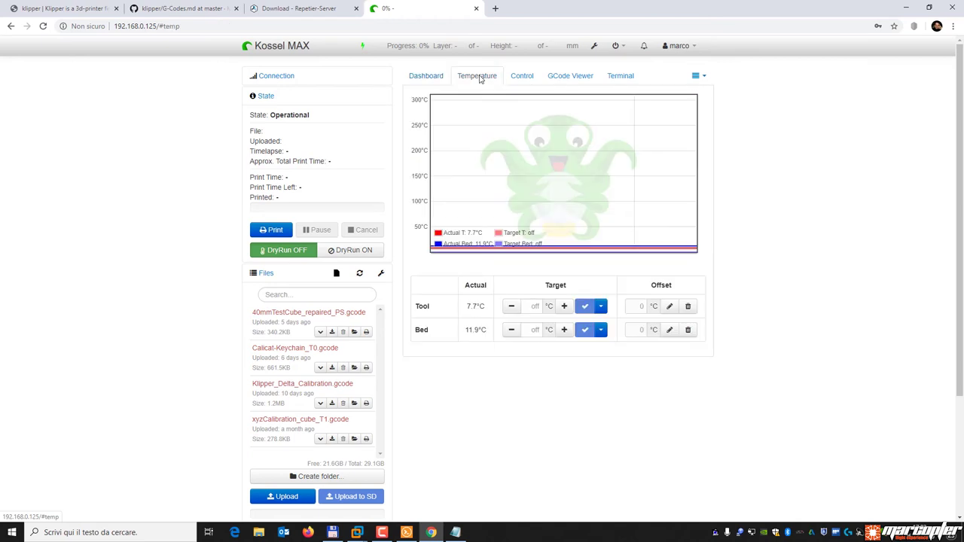
left_click(521, 76)
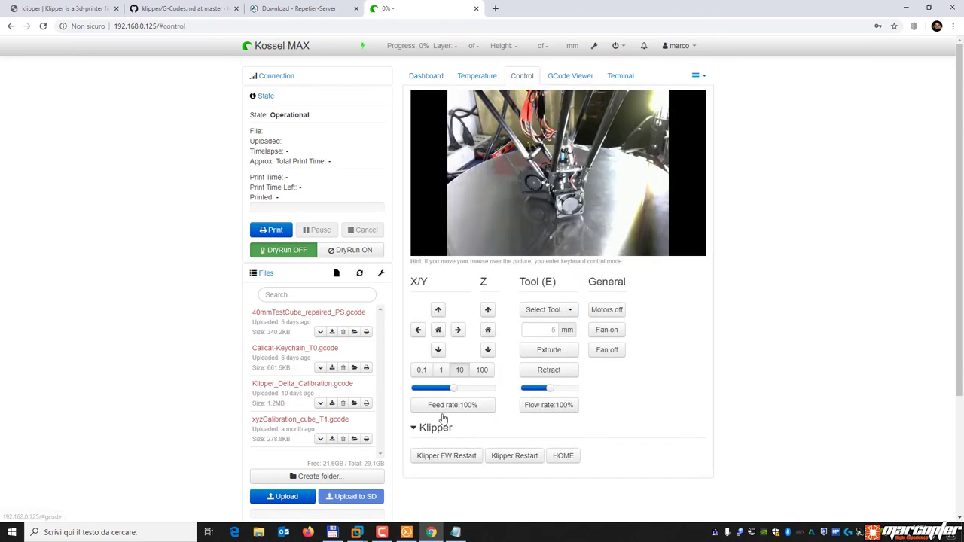
left_click(451, 463)
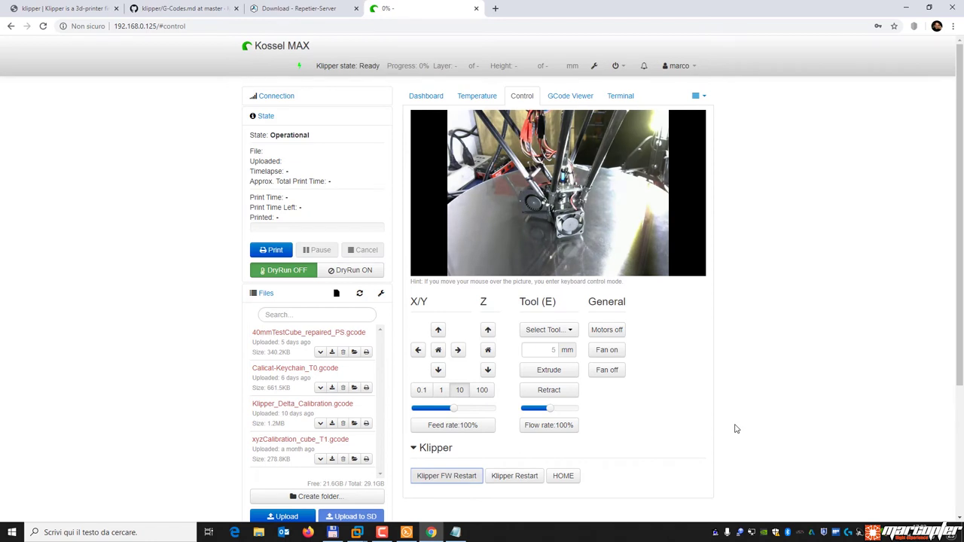
Confirm 'Klipper state: Ready' in the terminal, then view temperatures (tool 7.7°C, bed 11.8°C).
left_click(618, 96)
left_click_drag(455, 261, 540, 265)
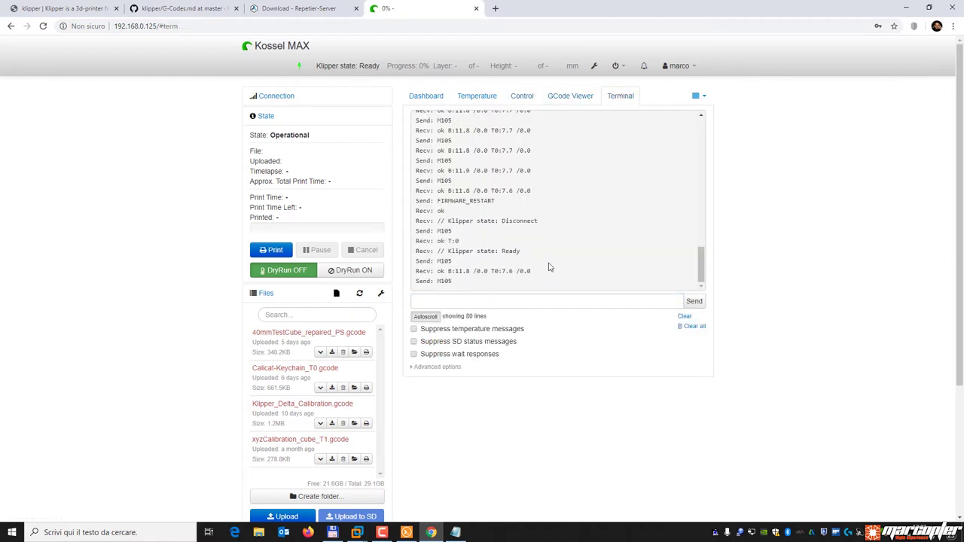
left_click(486, 98)
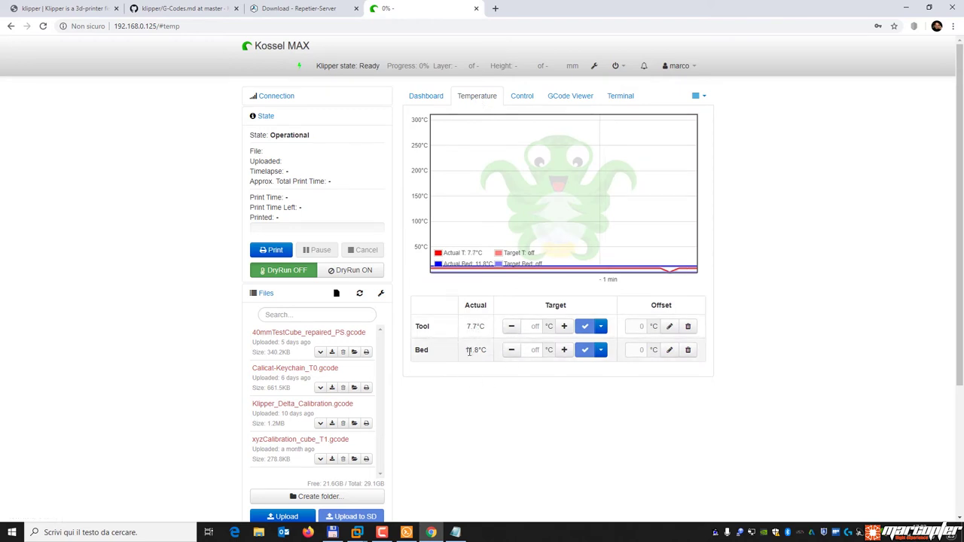
Set the Bed target to 50 °C, then switch the bed preset back to Off.
left_click(531, 350)
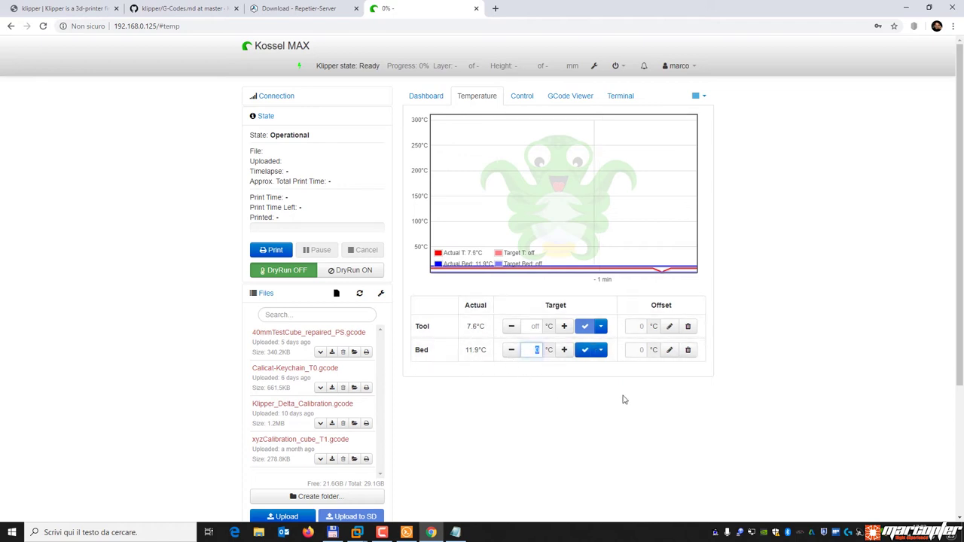
key("Return")
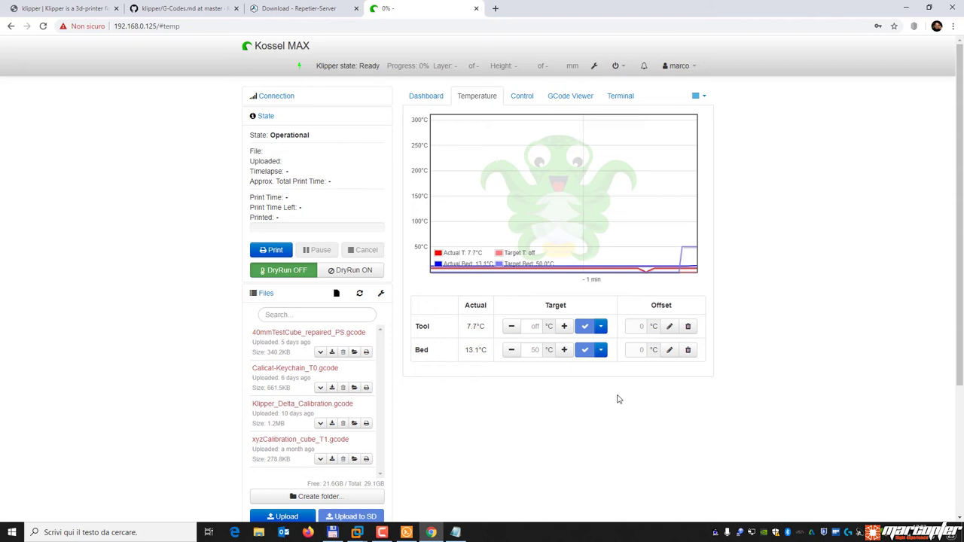
left_click(601, 351)
left_click(592, 366)
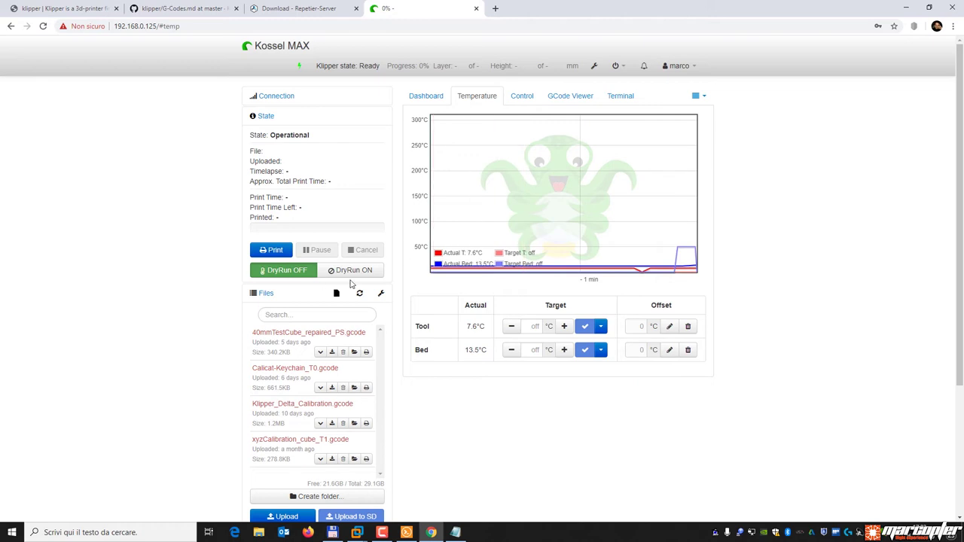
Enable DryRun in the State panel and show the Control page with the live webcam view.
left_click(367, 273)
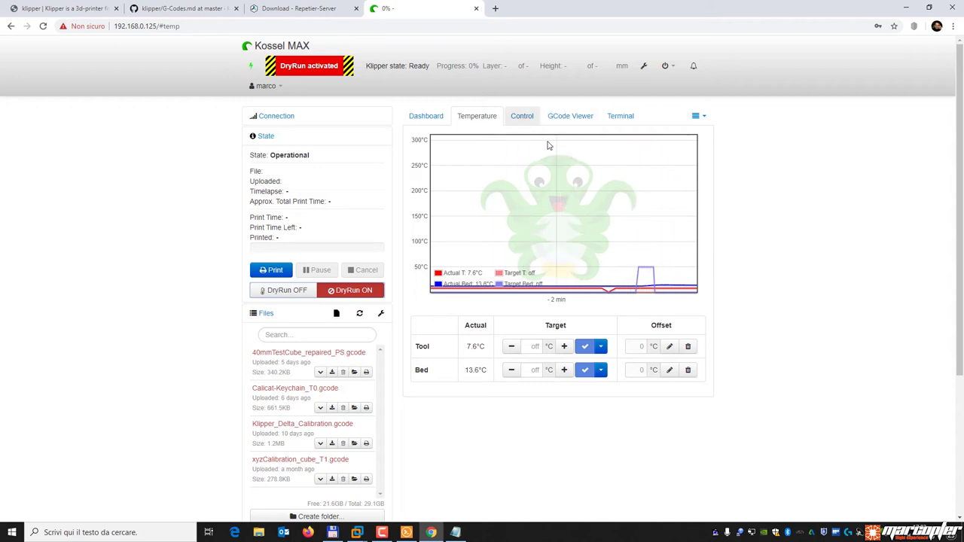
left_click(528, 119)
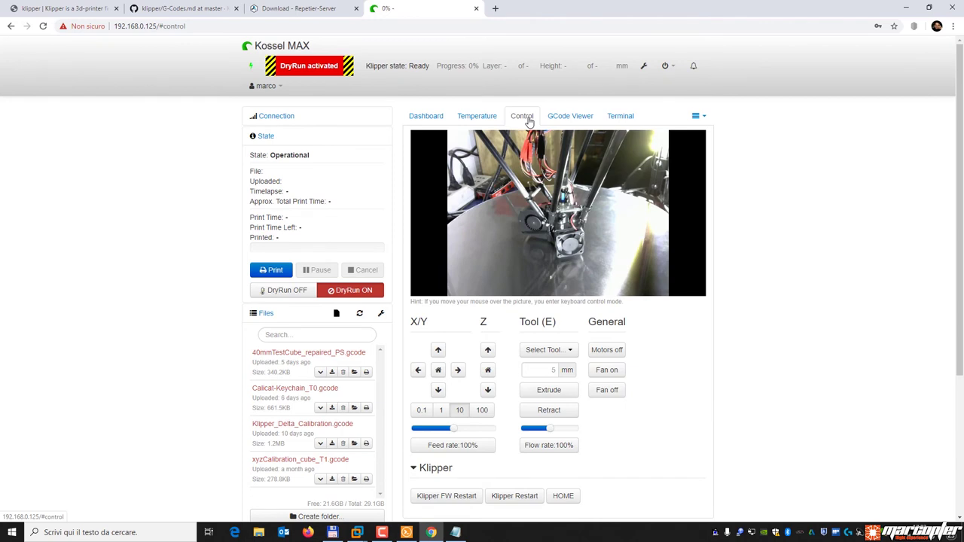
mouse_move(592, 157)
scroll(638, 458, "down", 2)
left_click(569, 496)
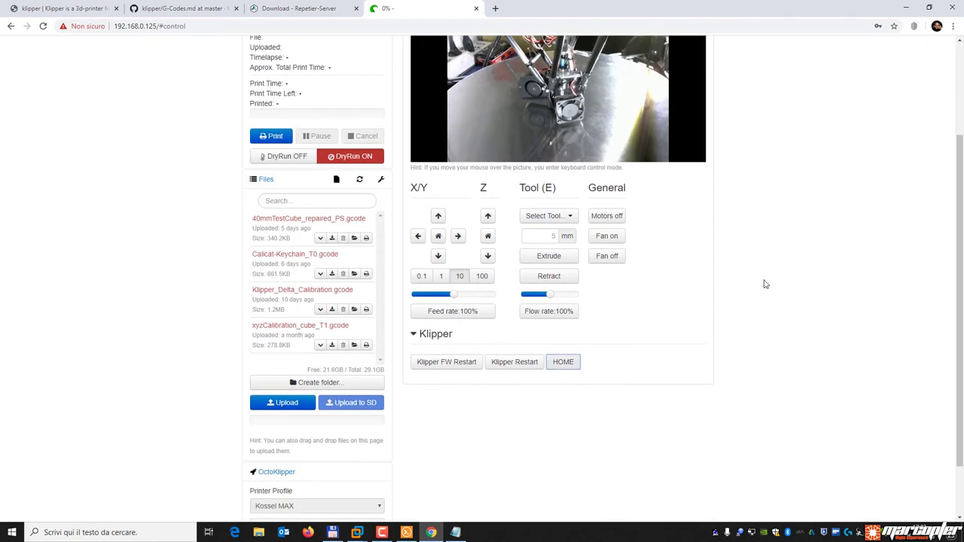
scroll(764, 280, "up", 2)
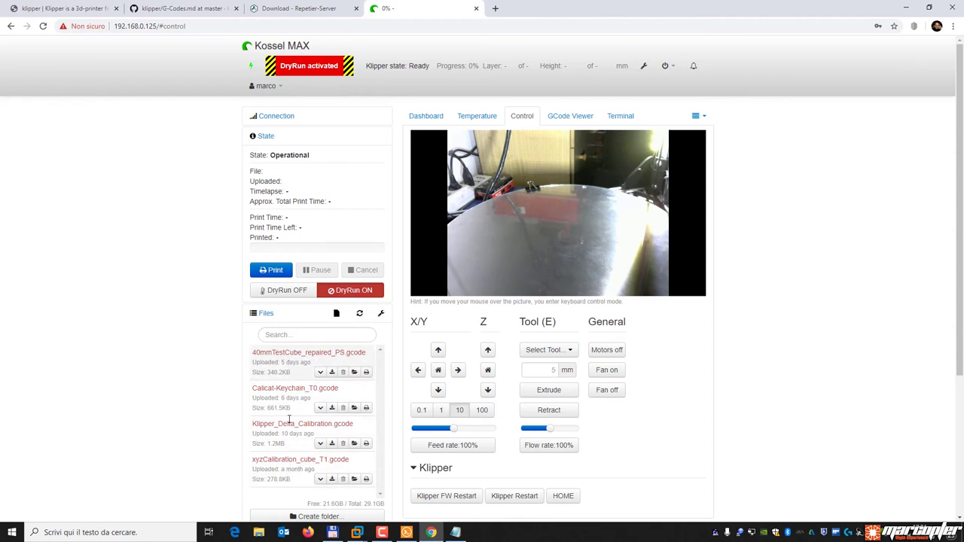
scroll(290, 370, "down", 3)
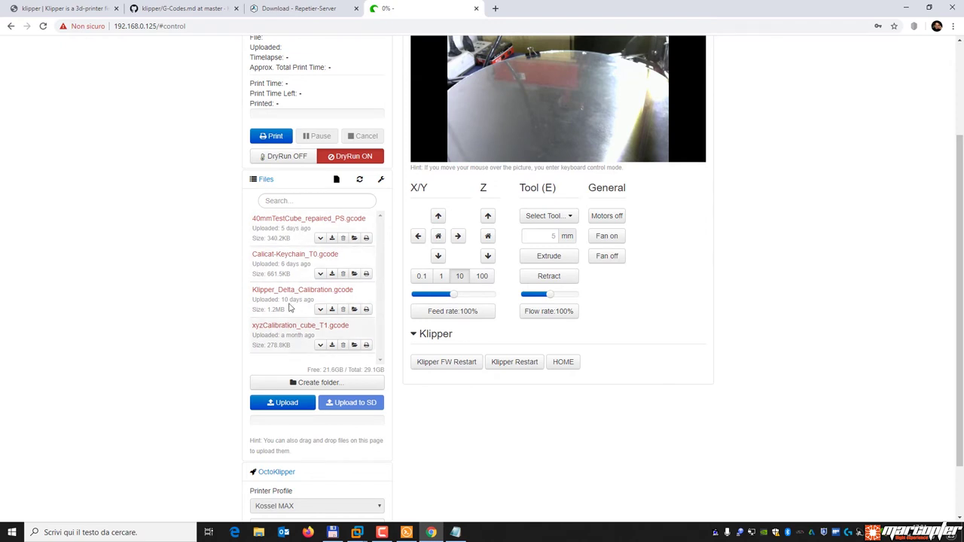
left_click(283, 404)
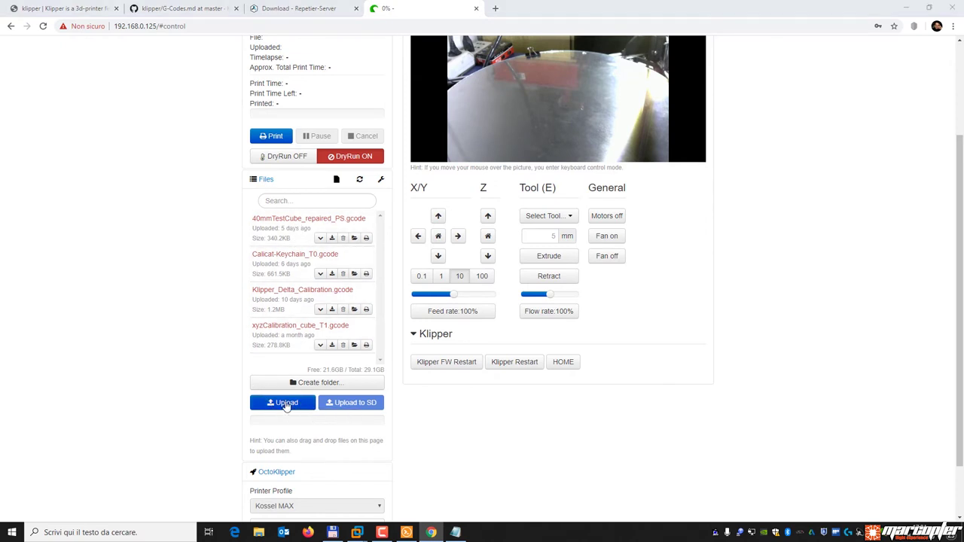
left_click_drag(201, 14, 312, 64)
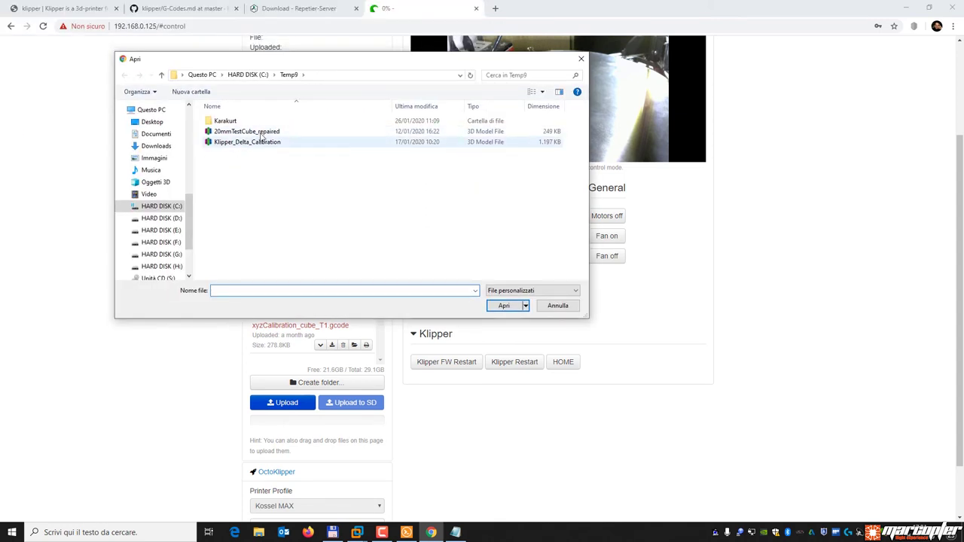
left_click(558, 306)
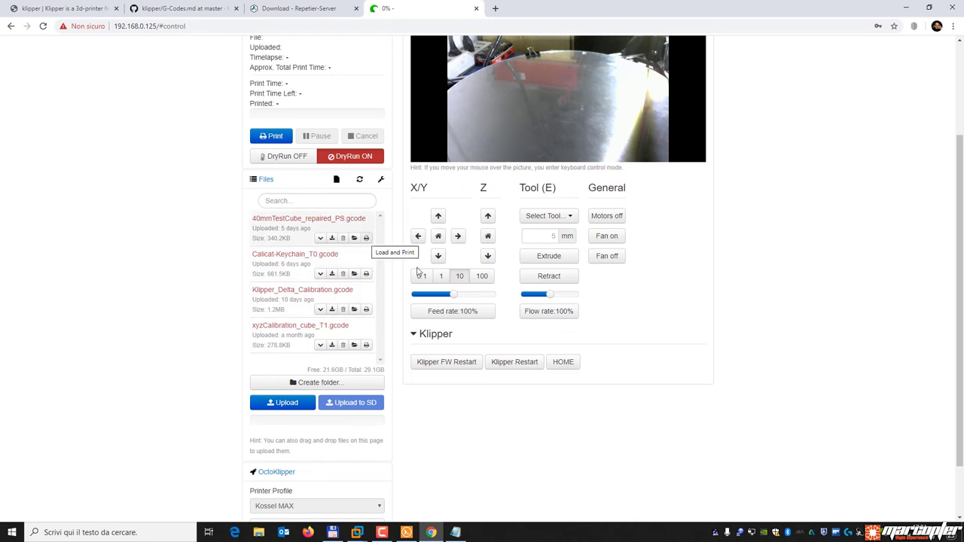
scroll(676, 392, "up", 2)
scroll(676, 392, "up", 1)
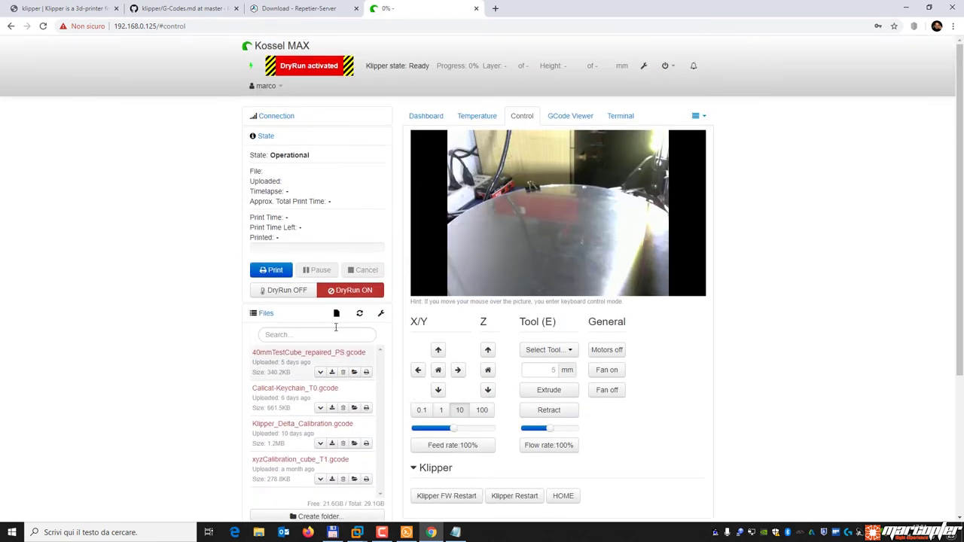
Print 40mmTestCube_repaired_PS.gcode as a dry run, dismiss the Attention notice, and return to GitHub's G-Codes.md.
left_click(366, 373)
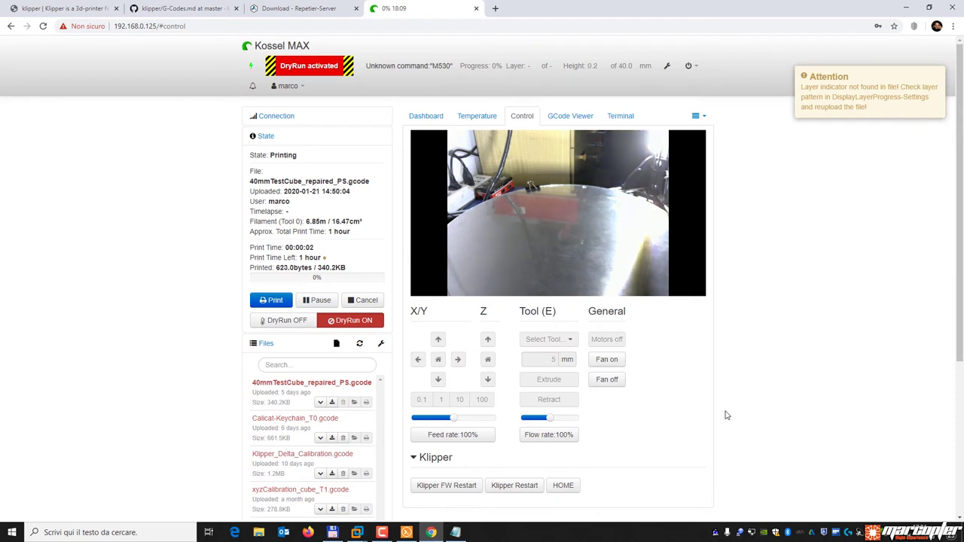
left_click(937, 77)
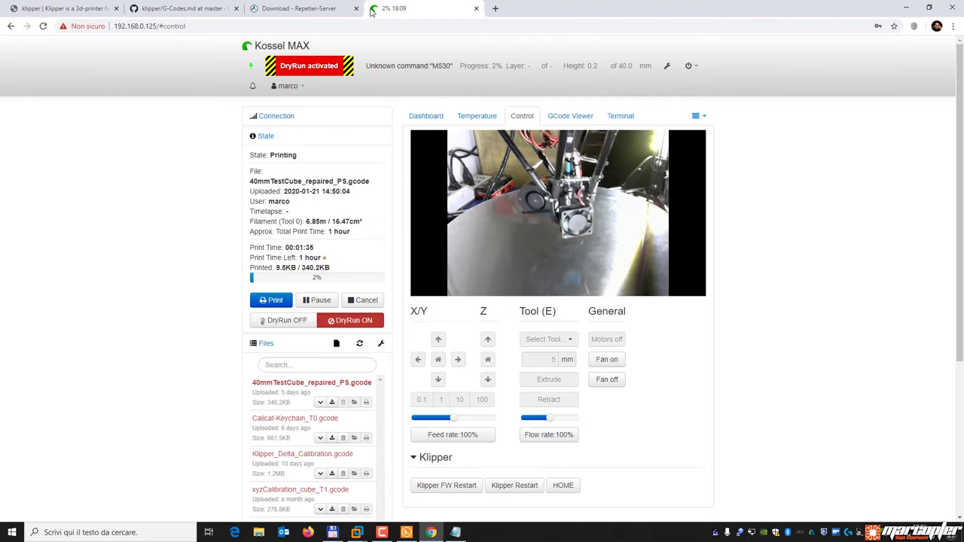
left_click(185, 8)
scroll(263, 153, "up", 10)
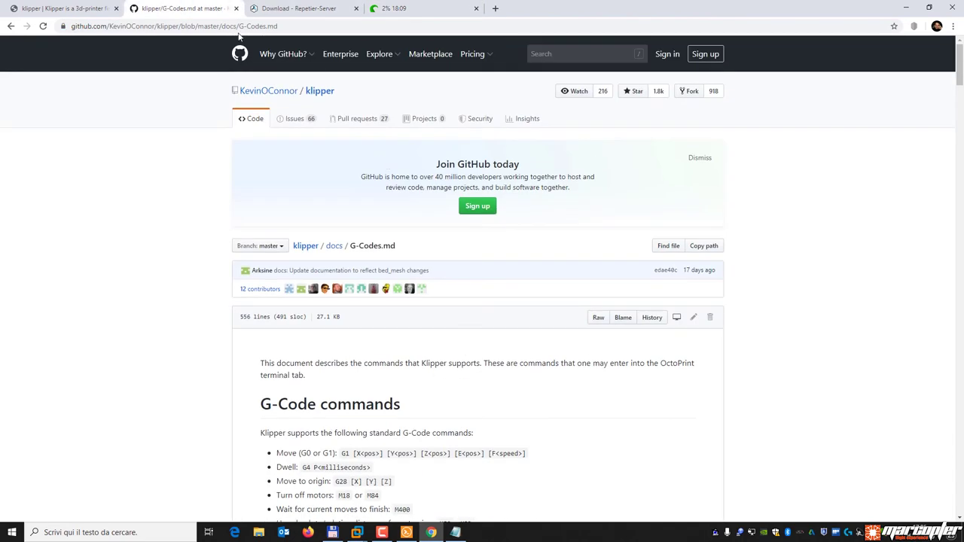
Search the web for 'klipper delta calibration'.
left_click(287, 26)
type("kli")
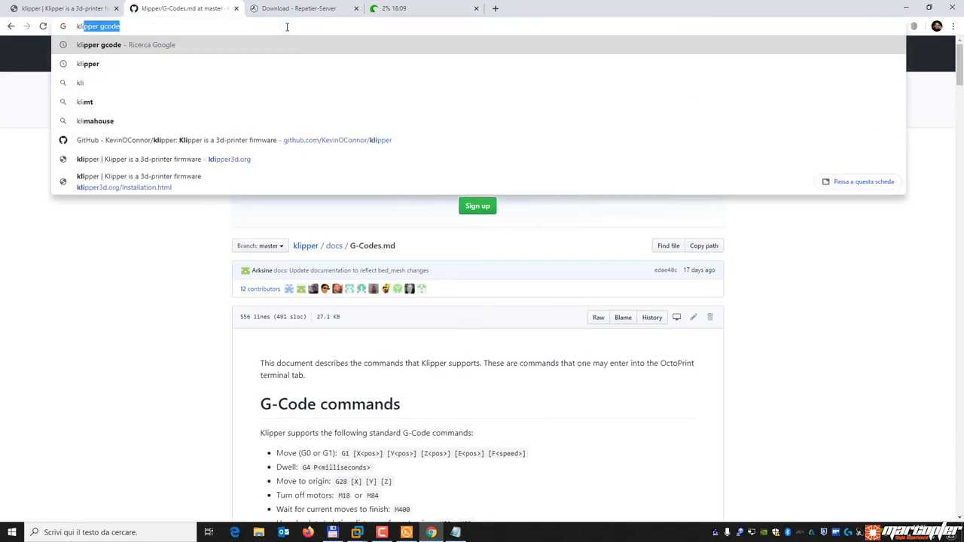
type("pper delta calibration")
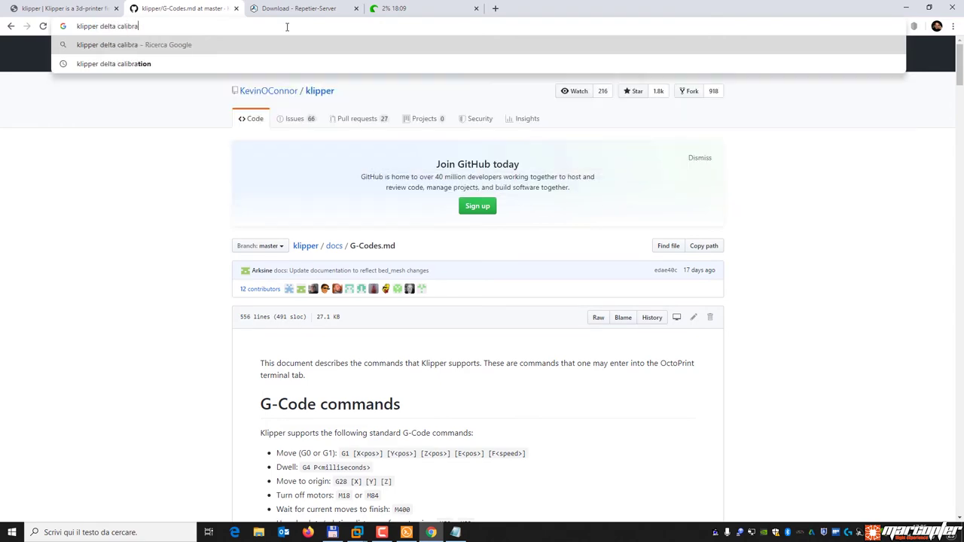
key("Return")
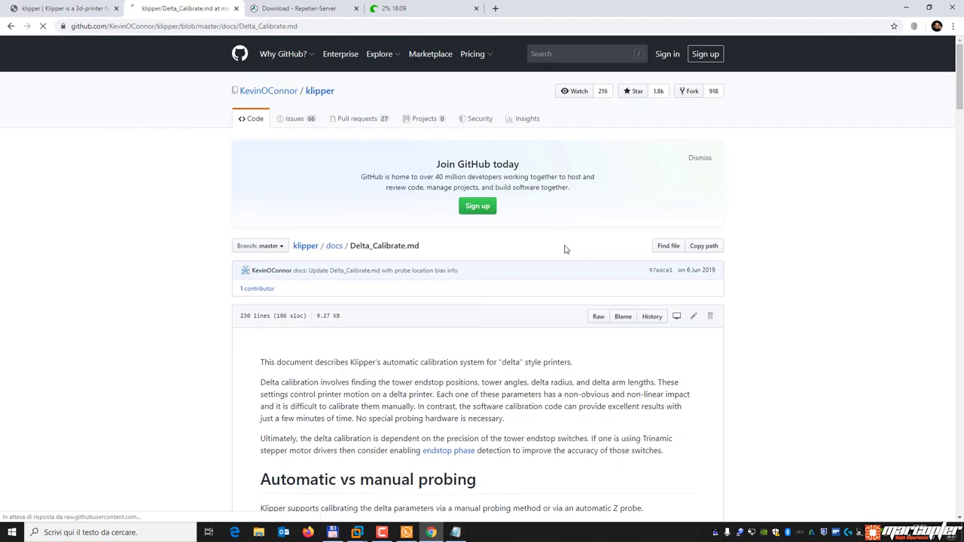
In Delta_Calibrate.md's Enhanced delta calibration section, select the whole DELTA_ANALYZE CENTER_DISTS command line.
scroll(566, 250, "down", 3)
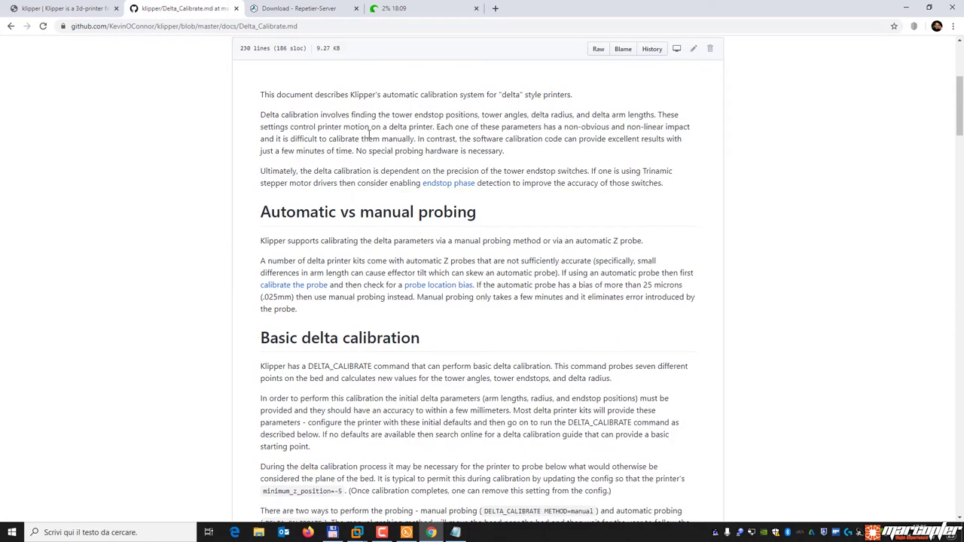
scroll(475, 186, "down", 4)
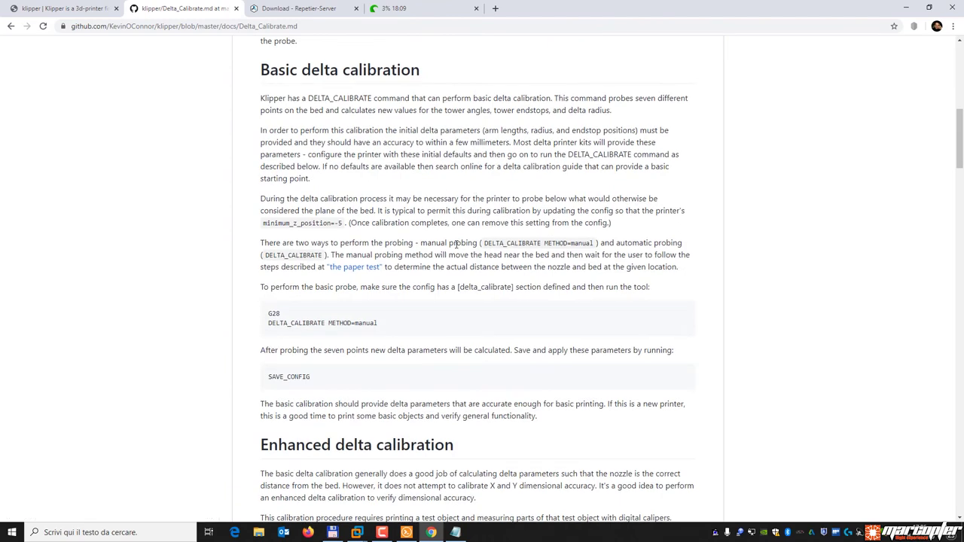
scroll(458, 245, "down", 7)
scroll(454, 245, "down", 2)
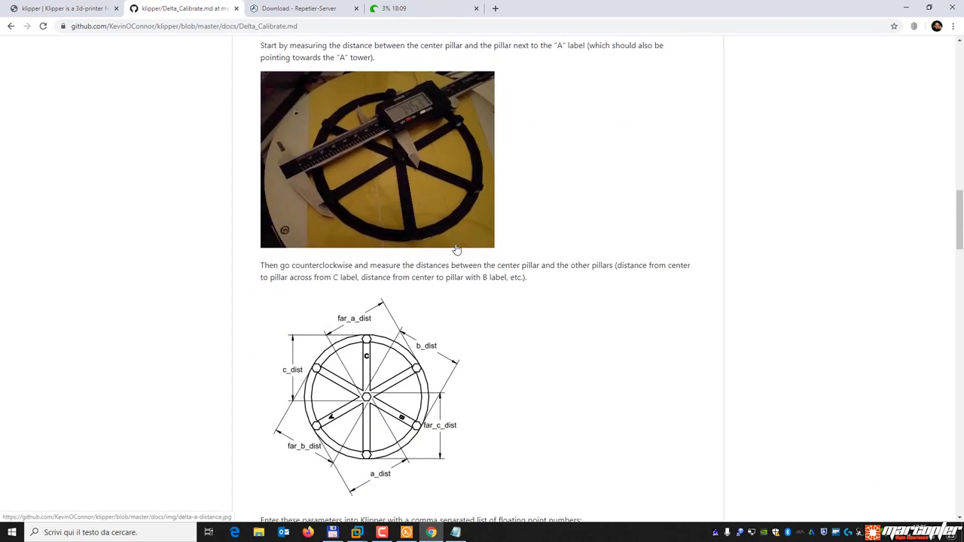
scroll(515, 234, "up", 2)
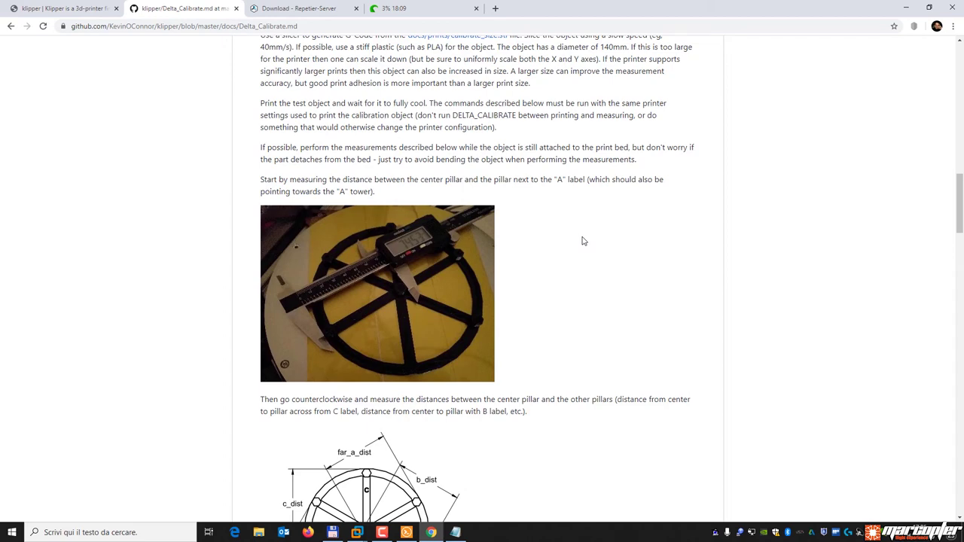
scroll(582, 241, "up", 4)
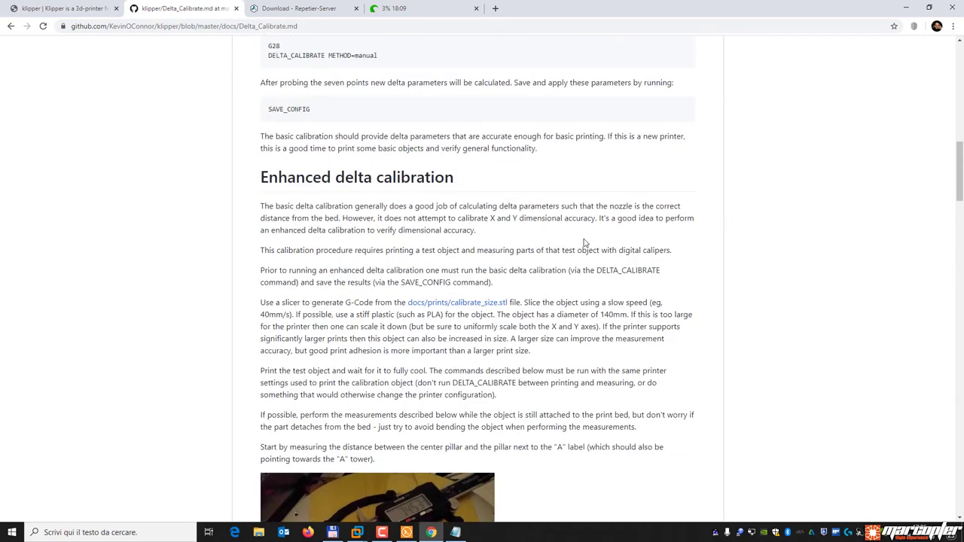
scroll(584, 242, "down", 4)
scroll(572, 243, "up", 2)
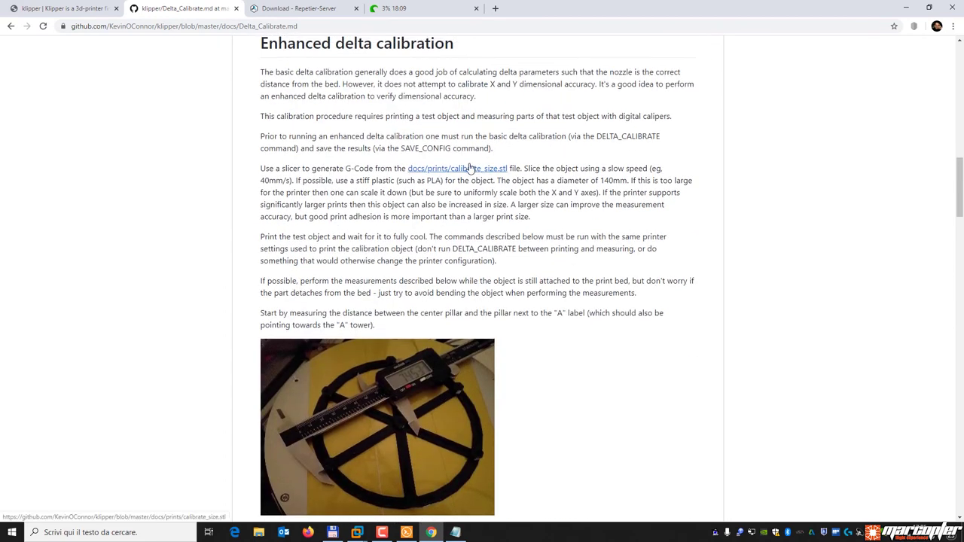
scroll(462, 323, "down", 2)
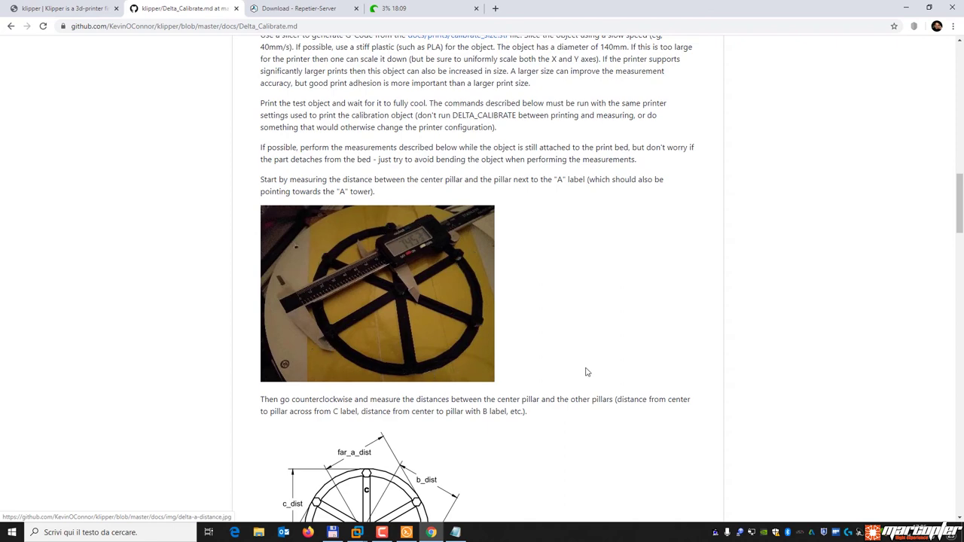
scroll(625, 311, "down", 3)
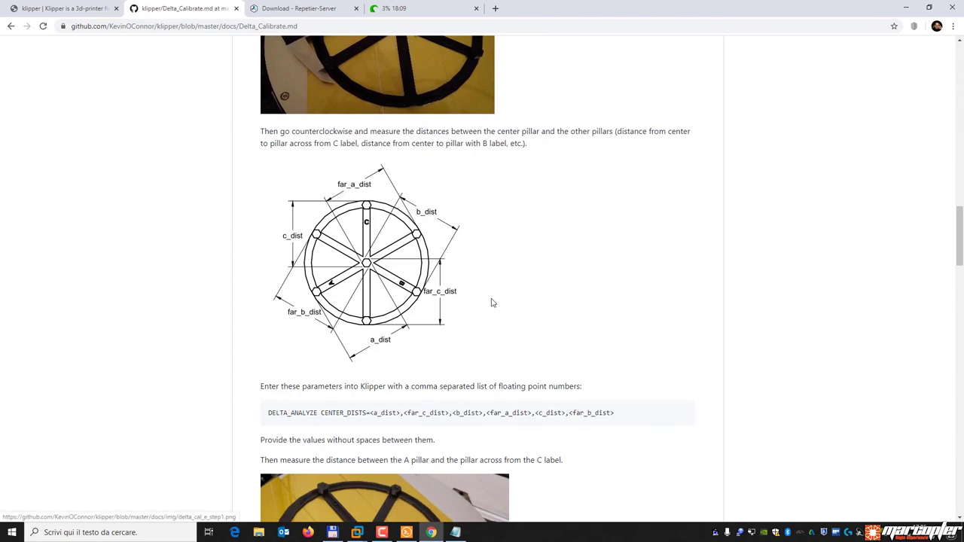
scroll(490, 301, "up", 3)
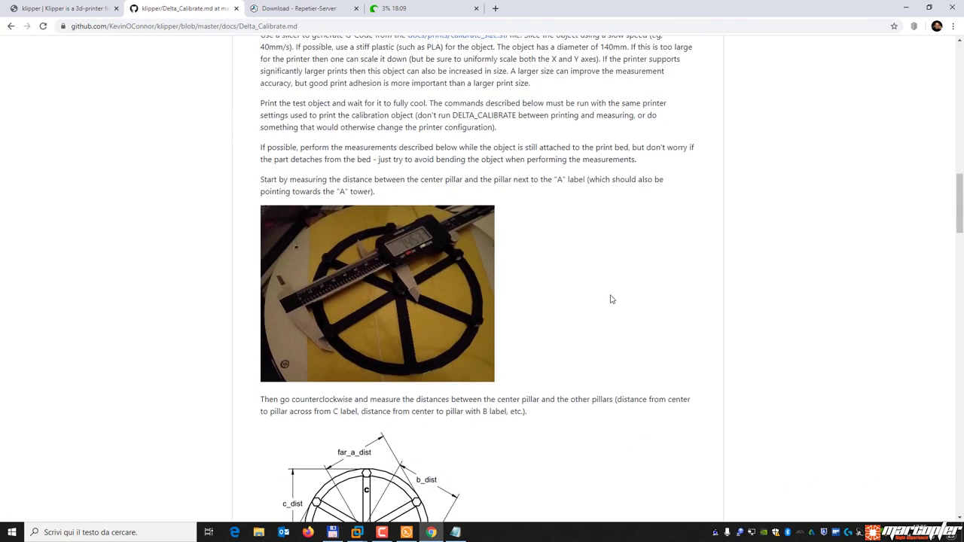
scroll(610, 300, "down", 3)
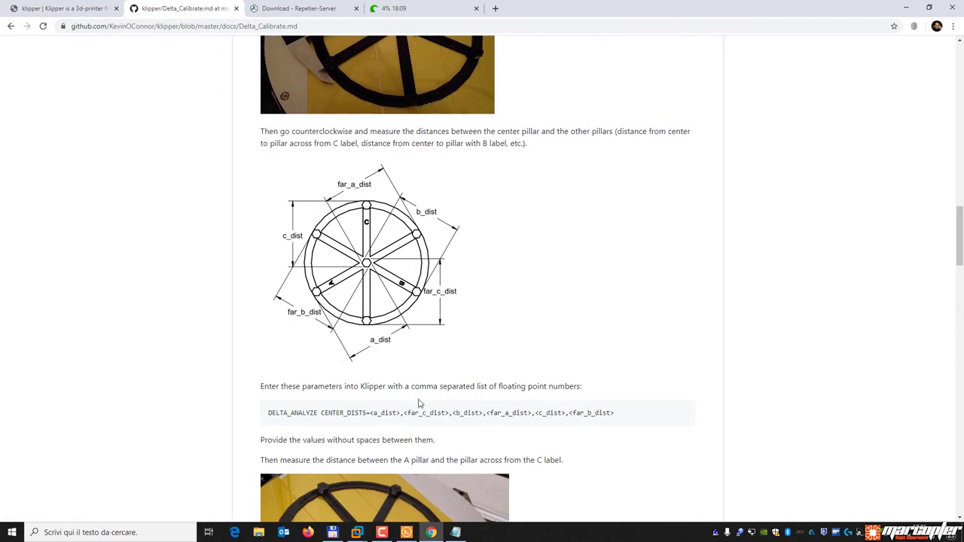
scroll(418, 399, "up", 5)
scroll(418, 399, "down", 5)
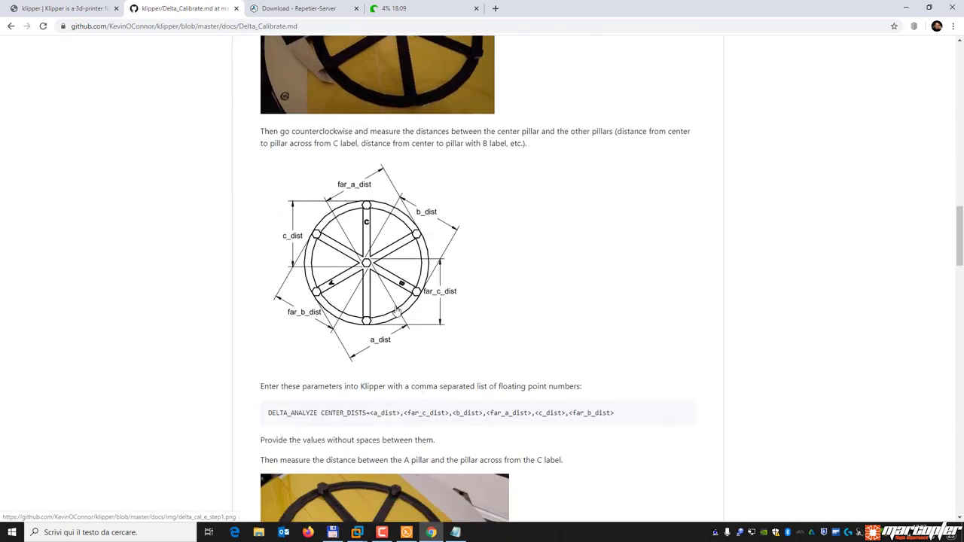
left_click_drag(369, 413, 401, 413)
left_click(394, 415)
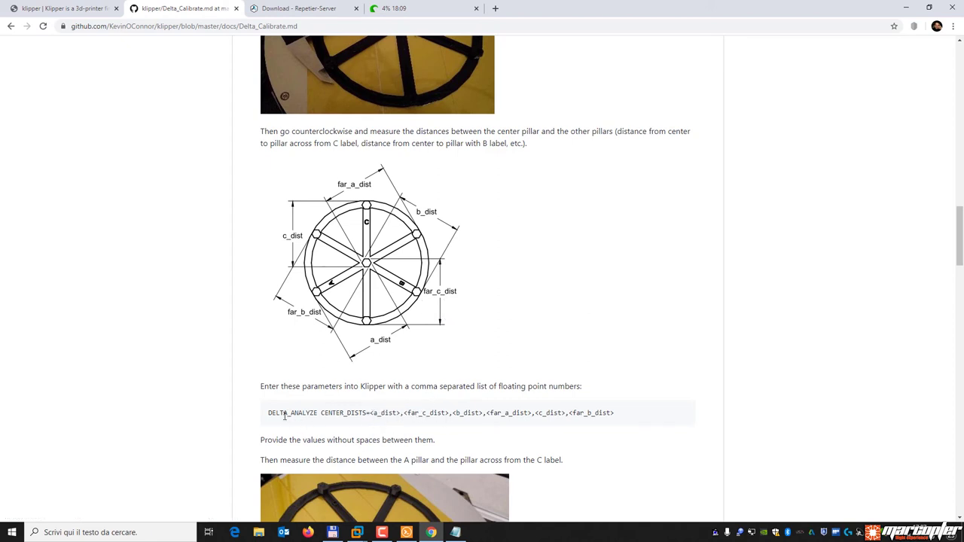
left_click_drag(269, 413, 620, 415)
key("ctrl+c")
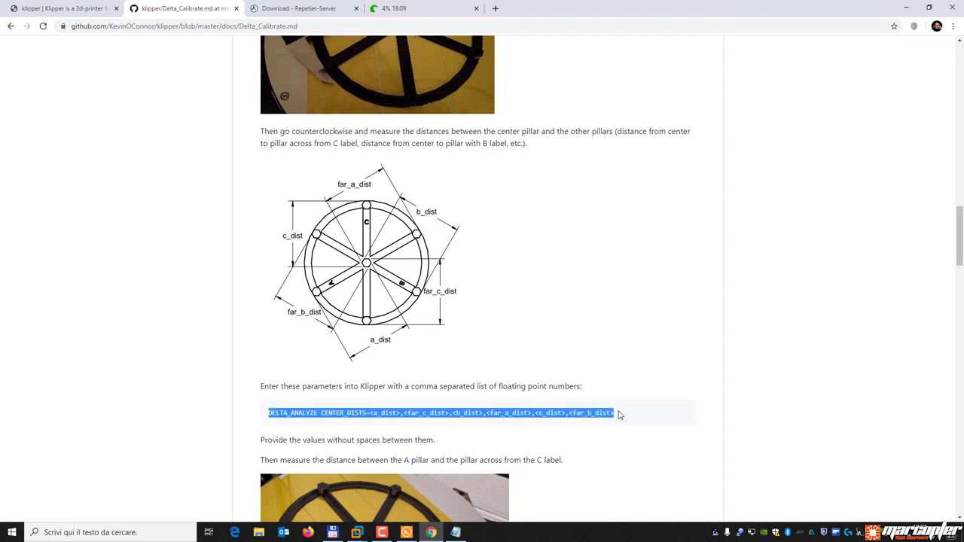
Paste the DELTA_ANALYZE CENTER_DISTS line into Notepad and delete the <a_dist> and following placeholder text.
left_click(455, 533)
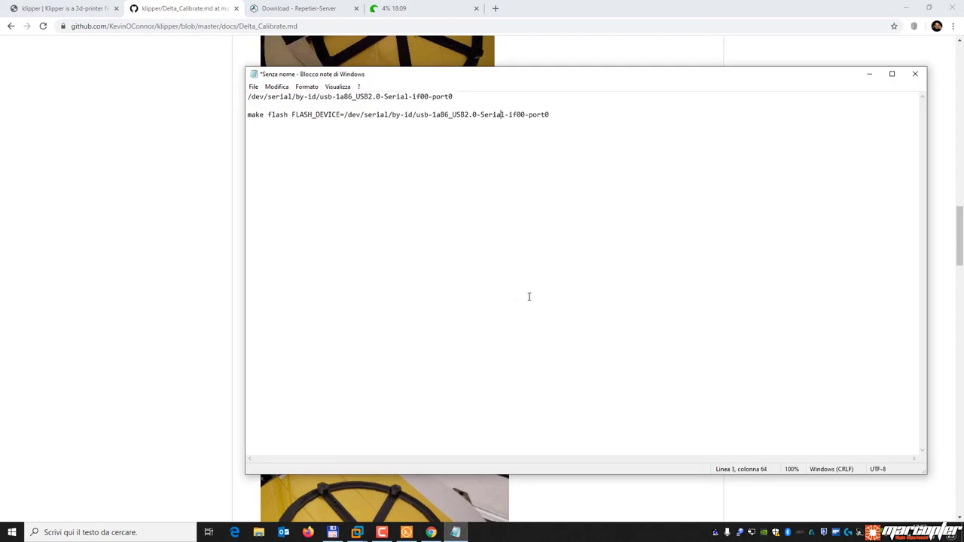
key("ctrl+v")
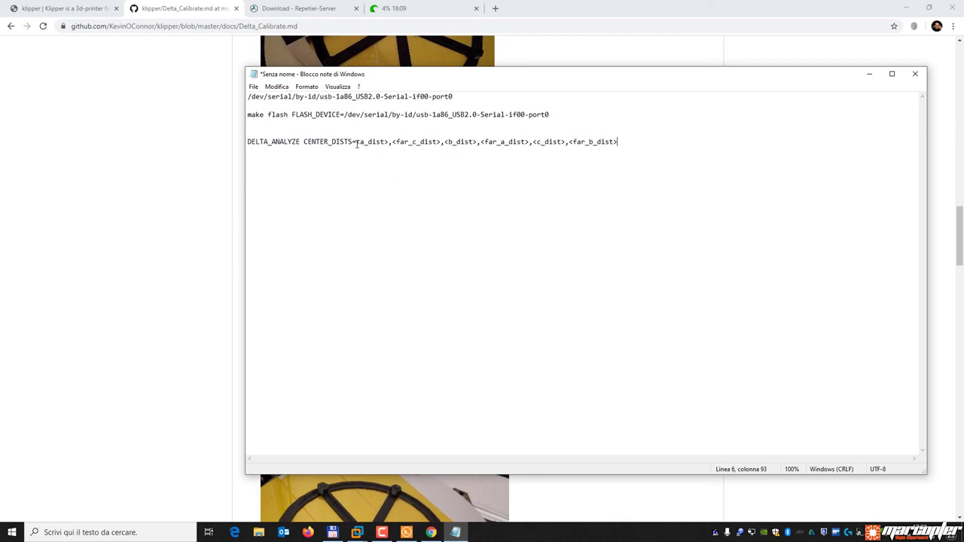
left_click_drag(362, 143, 389, 144)
key("Delete")
key("Delete")
key("Delete")
key("Delete")
key("Delete")
key("Delete")
key("Delete")
key("Delete")
key("Delete")
key("Delete")
key("Delete")
key("Delete")
key("Delete")
key("Delete")
key("Delete")
key("Delete")
key("Delete")
key("Delete")
key("Delete")
key("Delete")
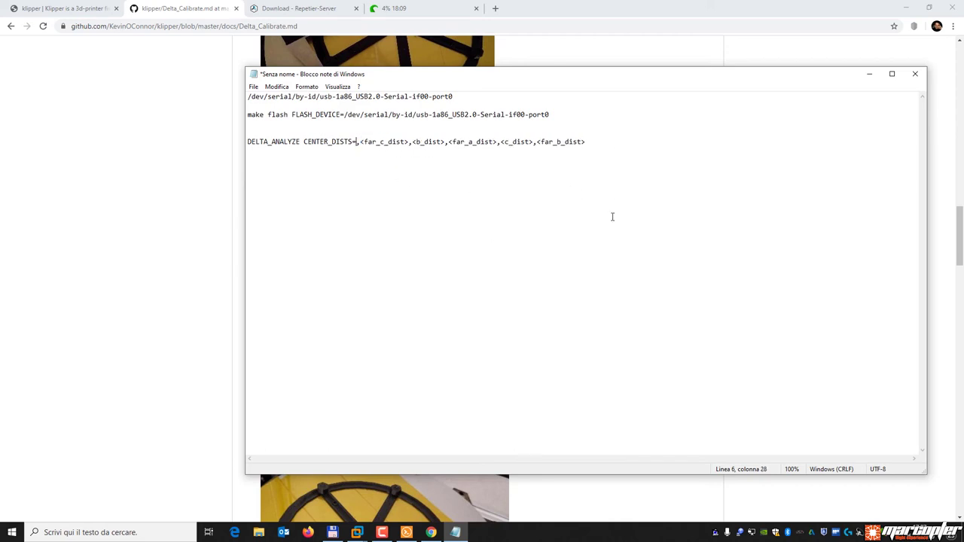
key("Delete")
key("Delete")
key("Delete")
key("Delete")
key("Delete")
key("Delete")
key("Delete")
key("Delete")
key("Delete")
key("Delete")
key("Delete")
key("Delete")
key("Delete")
key("Delete")
key("Delete")
key("Delete")
key("Delete")
key("Delete")
key("Delete")
key("Delete")
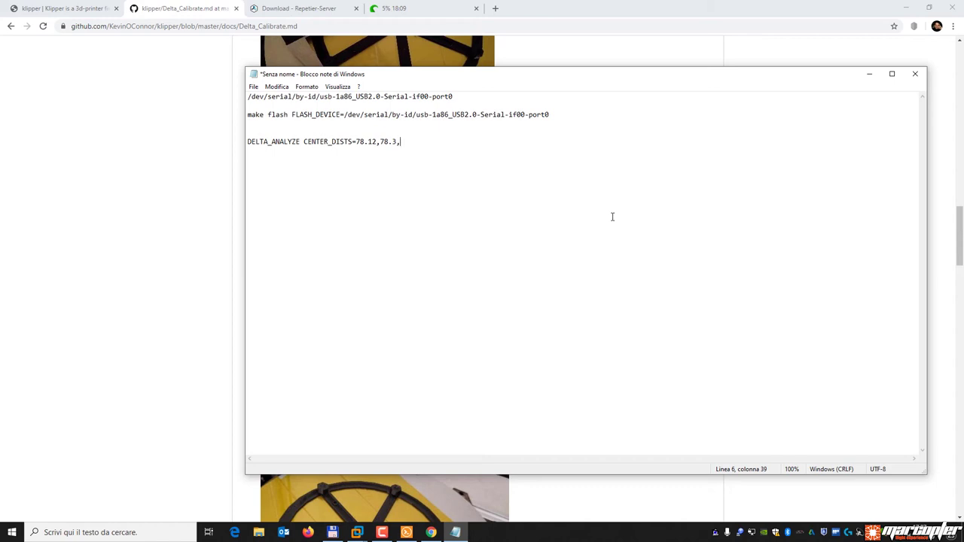
Scroll the Delta_Calibrate docs to the DELTA_ANALYZE command and select its OUTER_DISTS= prefix.
left_click(189, 296)
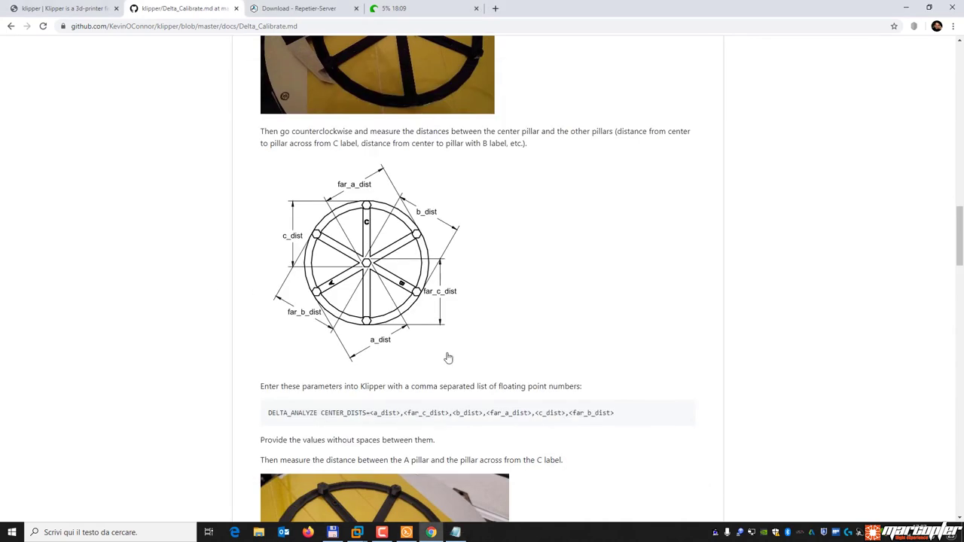
scroll(405, 251, "down", 4)
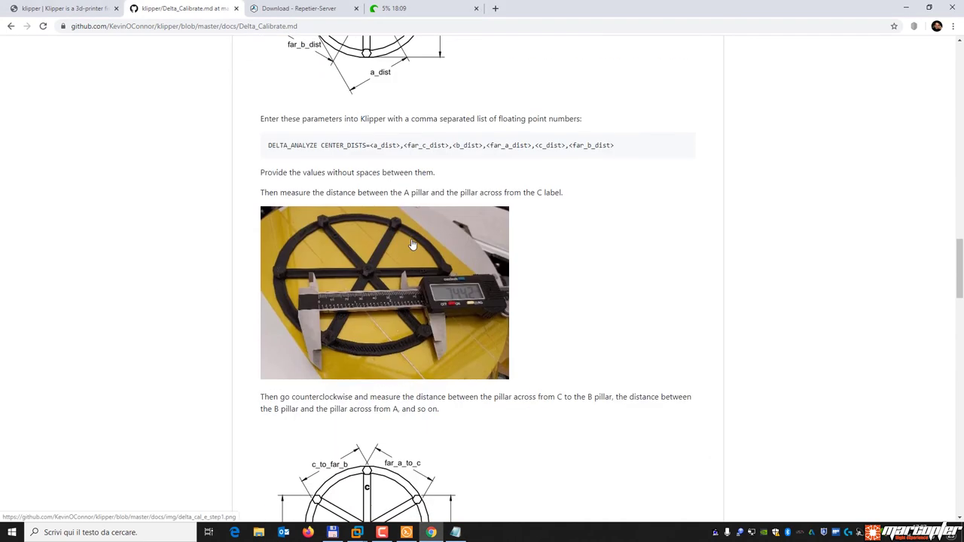
scroll(435, 182, "down", 2)
scroll(435, 182, "down", 2)
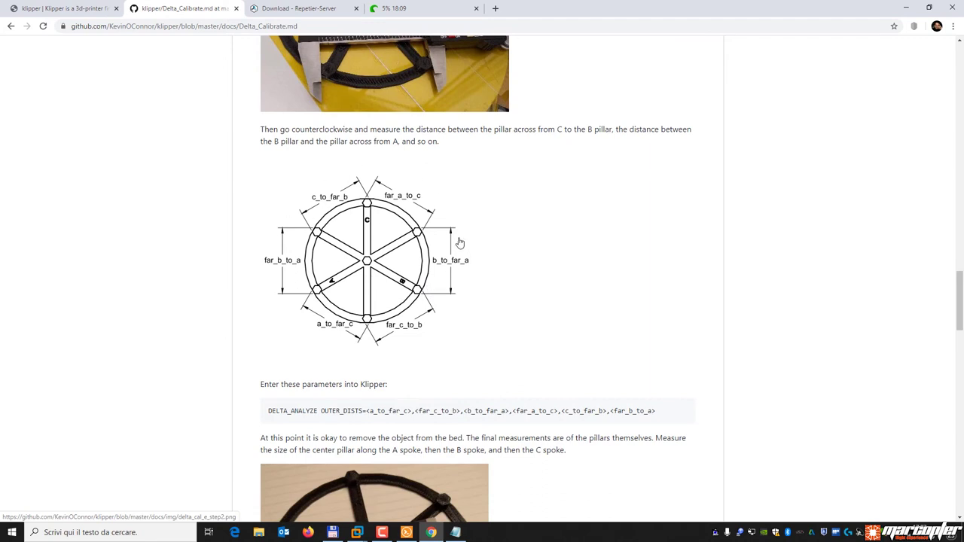
left_click_drag(266, 419, 369, 424)
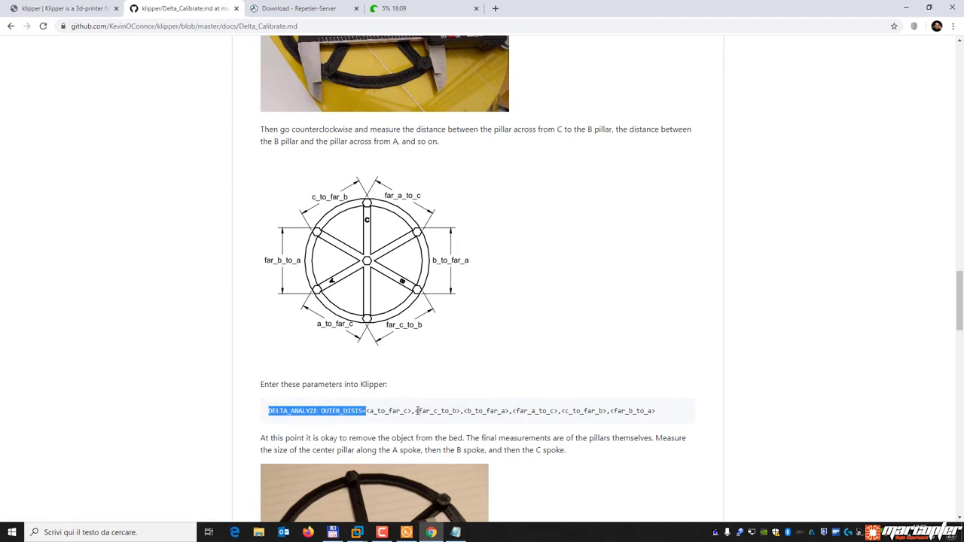
left_click(348, 407)
left_click_drag(367, 411, 263, 417)
left_click(359, 413)
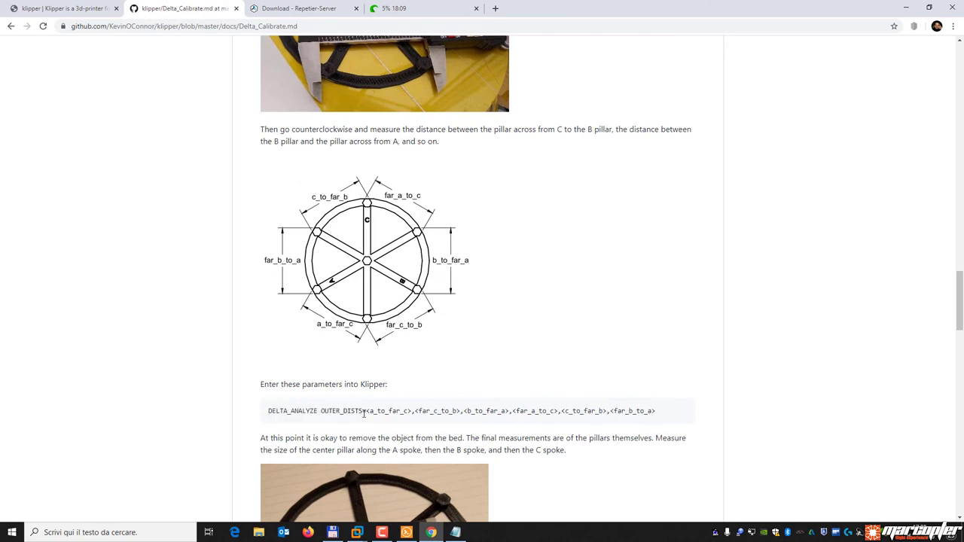
left_click_drag(367, 411, 263, 416)
Compare the noted DELTA_ANALYZE line in Notepad with the docs' OUTER_DISTS= command.
left_click(455, 533)
left_click_drag(249, 141, 325, 145)
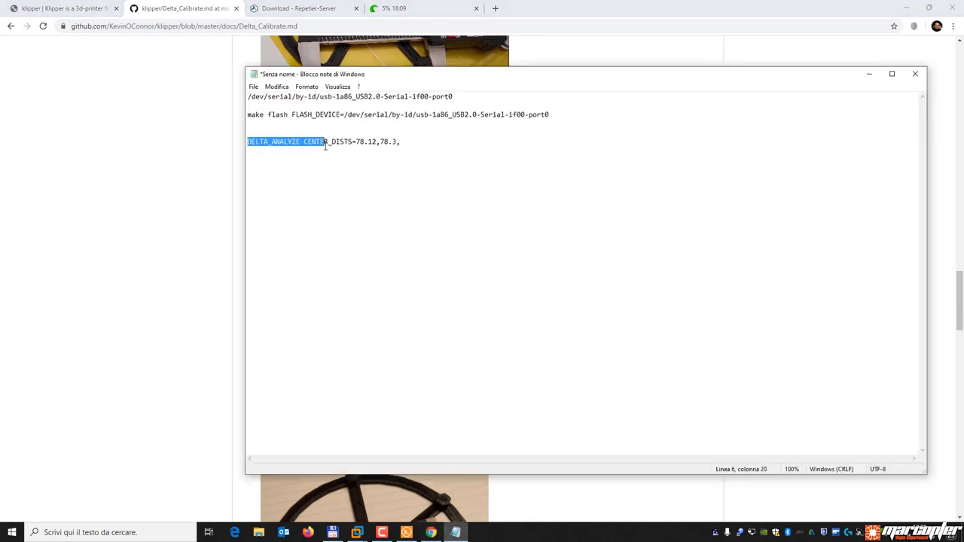
left_click(351, 143)
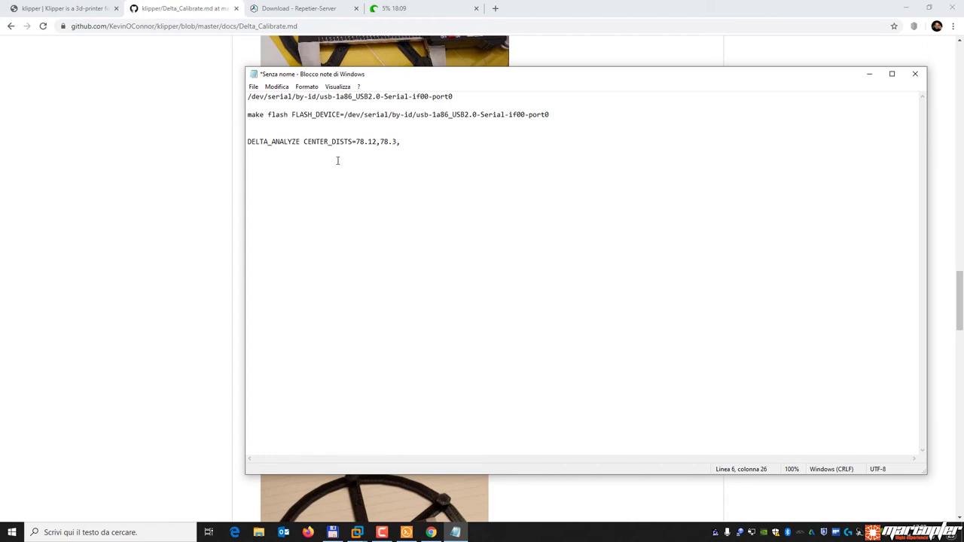
left_click(166, 254)
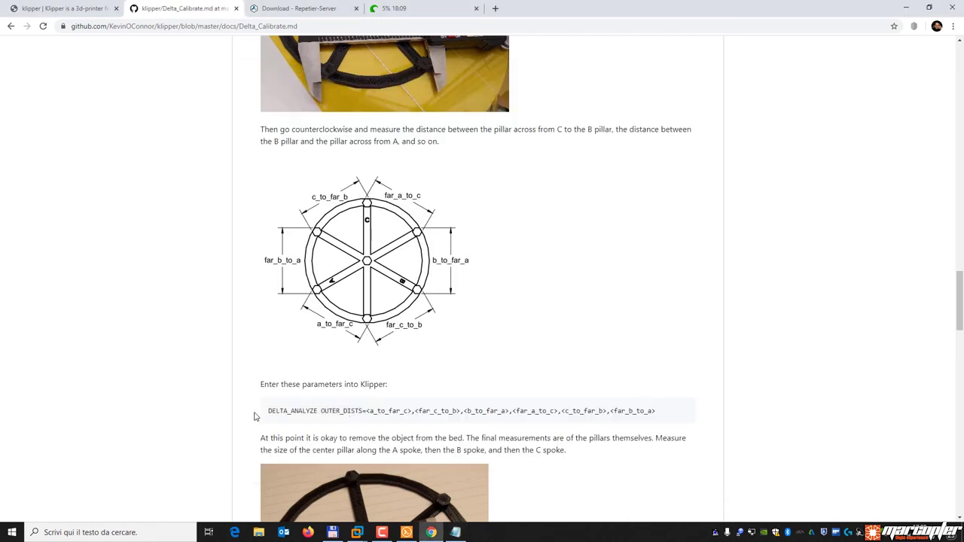
left_click_drag(265, 417, 367, 407)
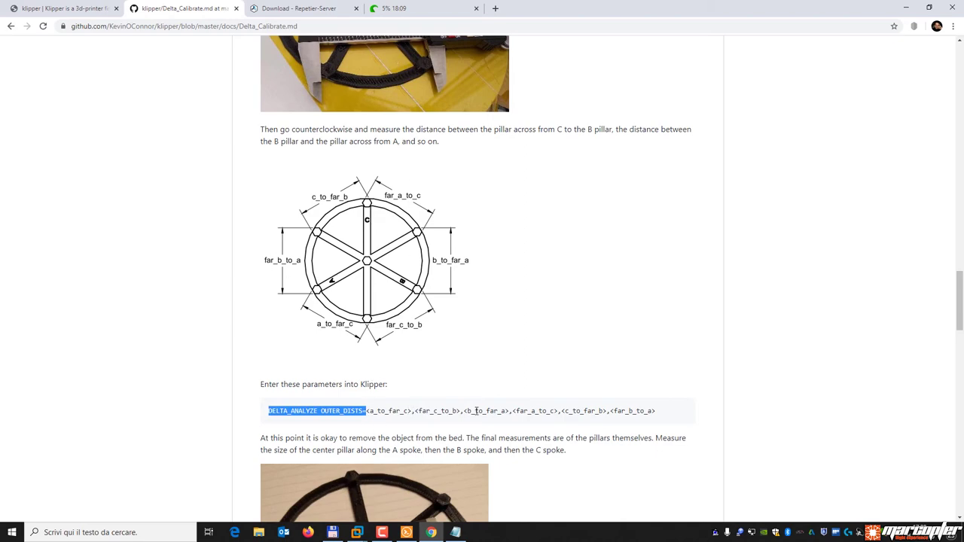
Scroll further and highlight the OUTER_PILLAR_WIDTHS and DELTA_ANALYZE CALIBRATE commands.
scroll(495, 327, "down", 6)
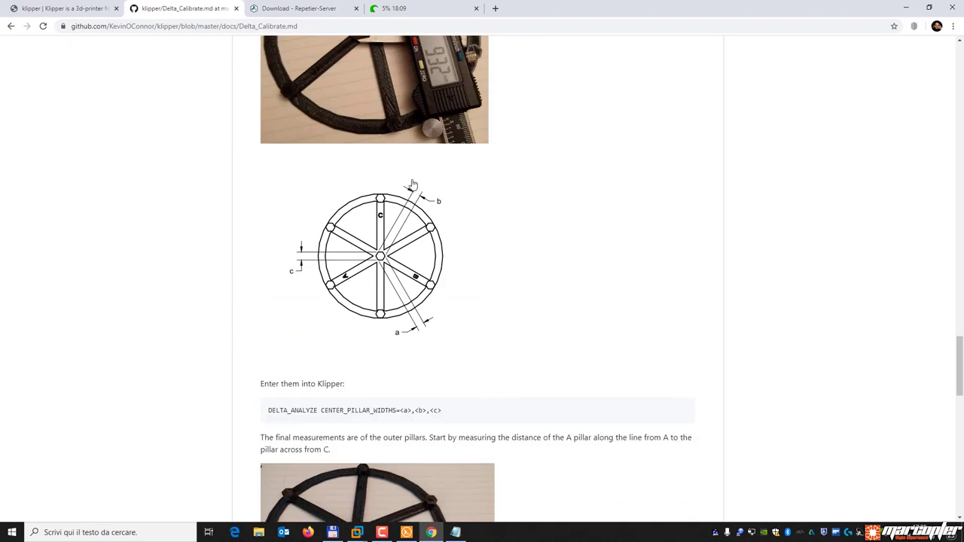
left_click_drag(269, 412, 395, 416)
scroll(495, 329, "down", 5)
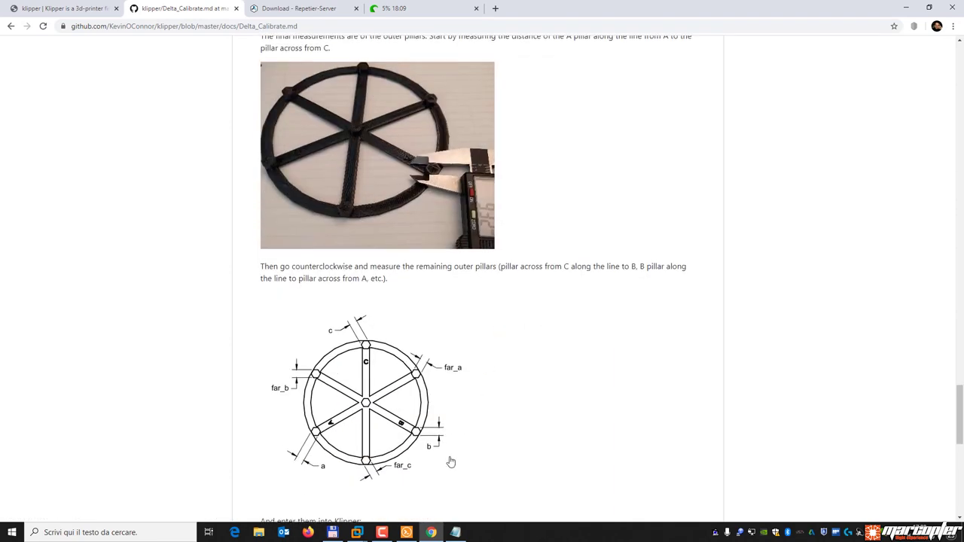
scroll(555, 346, "down", 4)
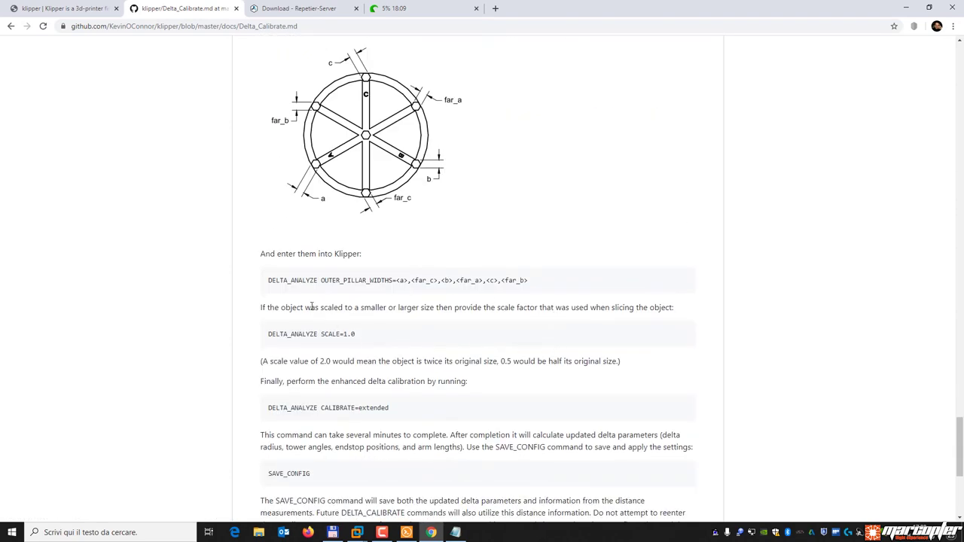
left_click_drag(269, 280, 551, 283)
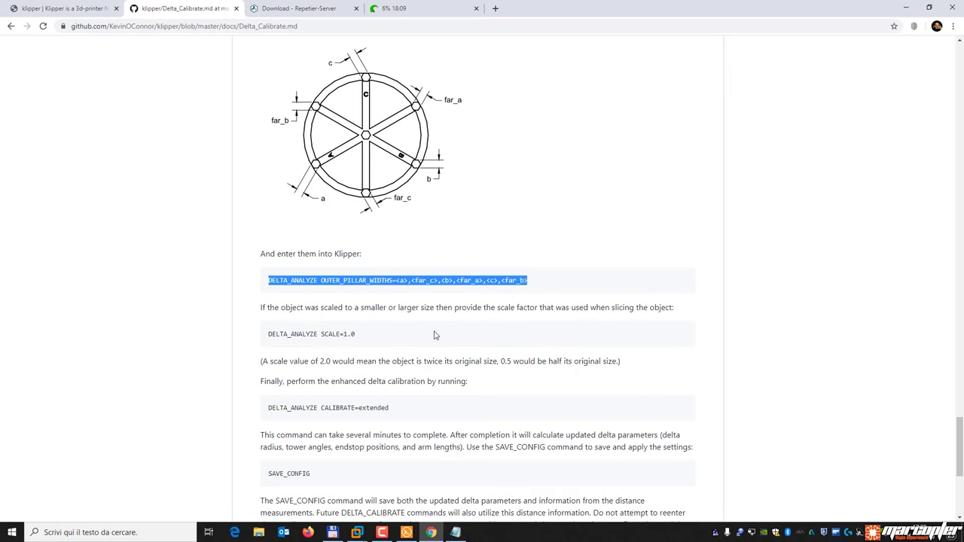
left_click(435, 335)
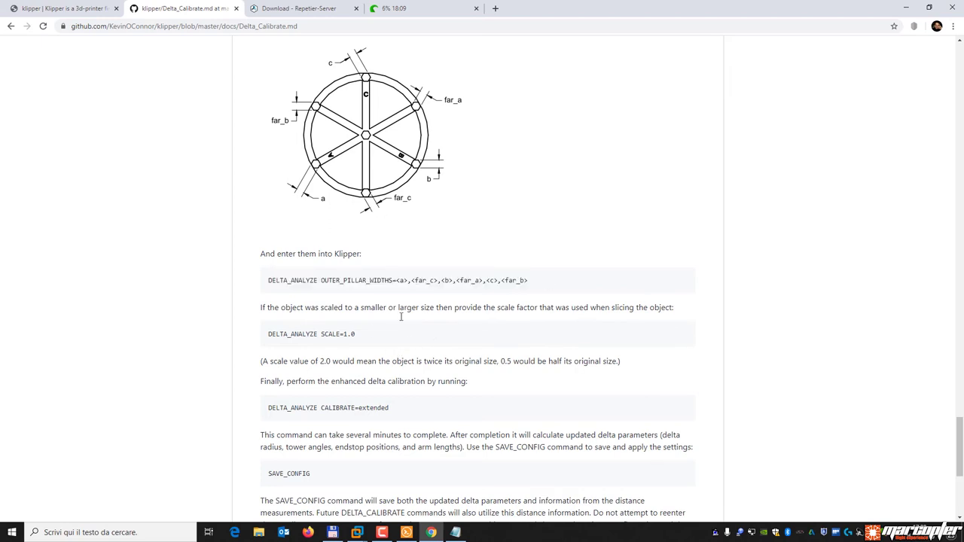
mouse_move(268, 408)
left_mouse_down()
mouse_move(344, 407)
mouse_move(256, 416)
left_mouse_up()
left_click(399, 412)
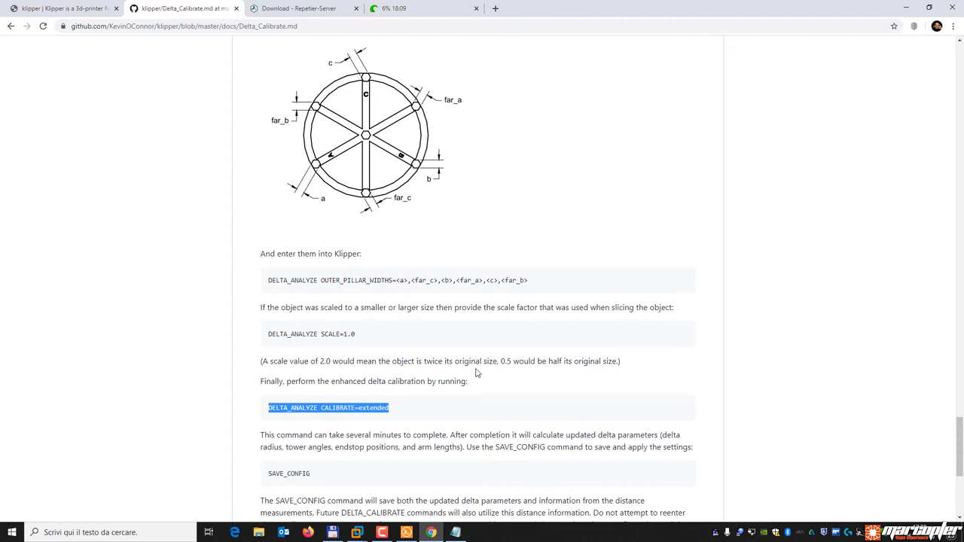
Select the noted DELTA_ANALYZE CENTER_DISTS line in Notepad.
scroll(475, 373, "up", 6)
left_click(455, 533)
left_click_drag(404, 143, 248, 143)
left_click(435, 148)
key("shift+Home")
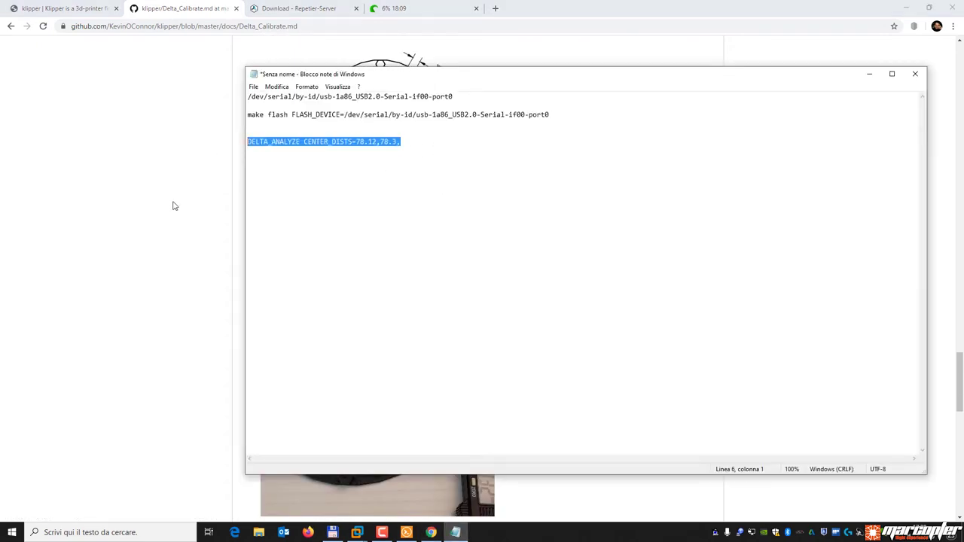
Scroll the docs back down and select the OUTER_PILLAR_WIDTHS command.
left_click(172, 204)
scroll(433, 308, "up", 15)
scroll(436, 308, "down", 12)
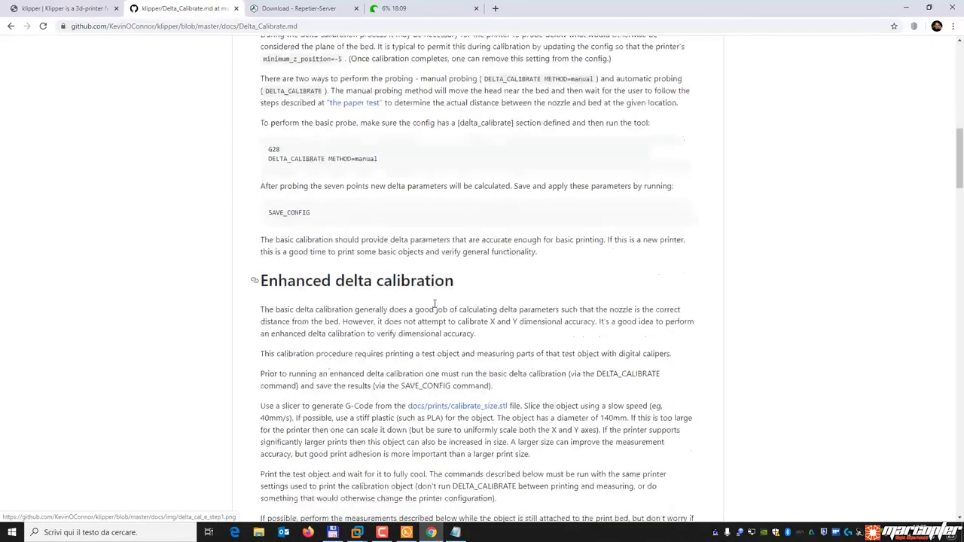
scroll(391, 289, "down", 7)
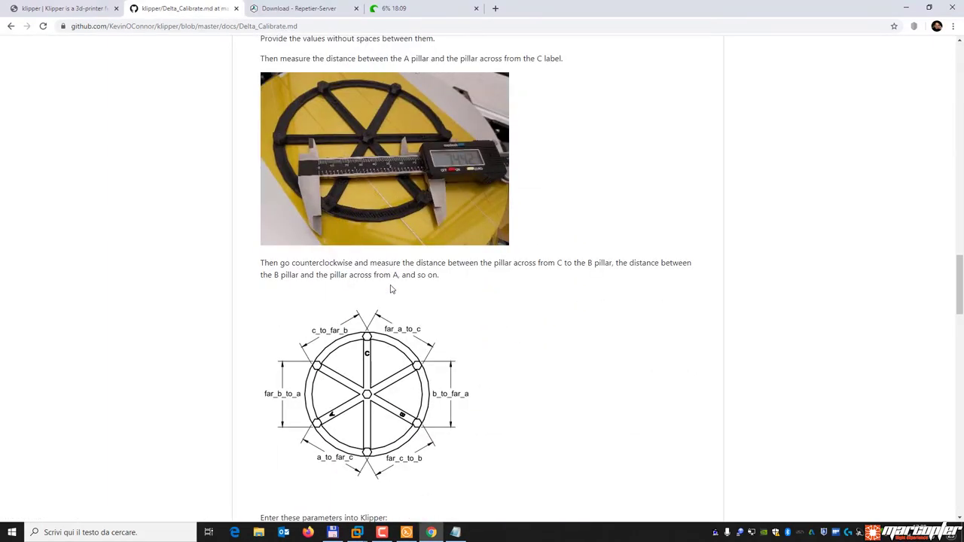
scroll(415, 278, "down", 3)
scroll(413, 285, "down", 3)
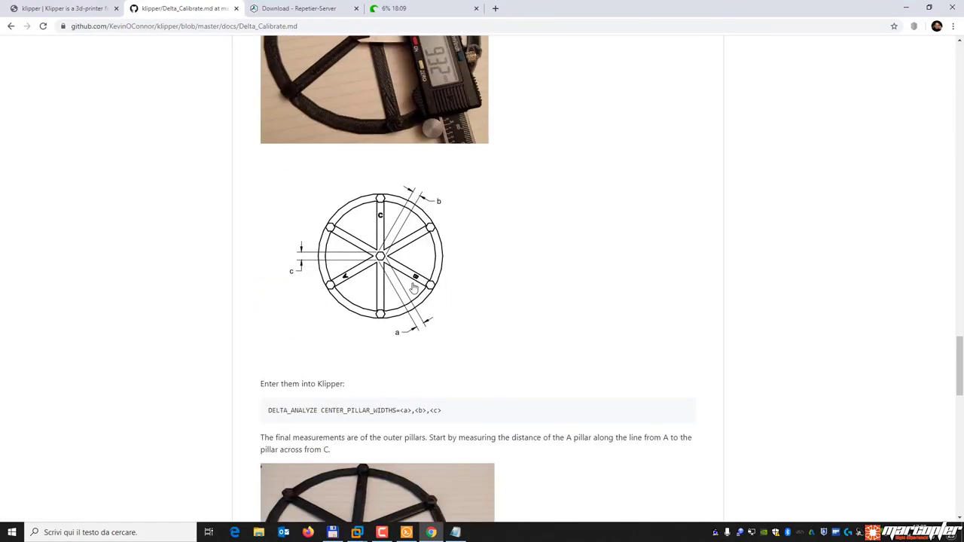
scroll(366, 402, "down", 4)
scroll(432, 351, "down", 4)
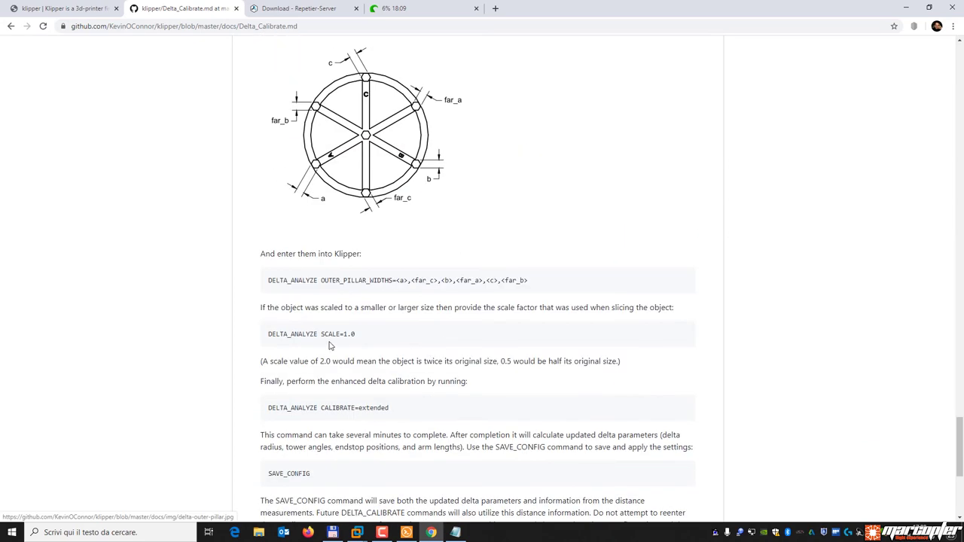
left_click_drag(531, 285, 252, 280)
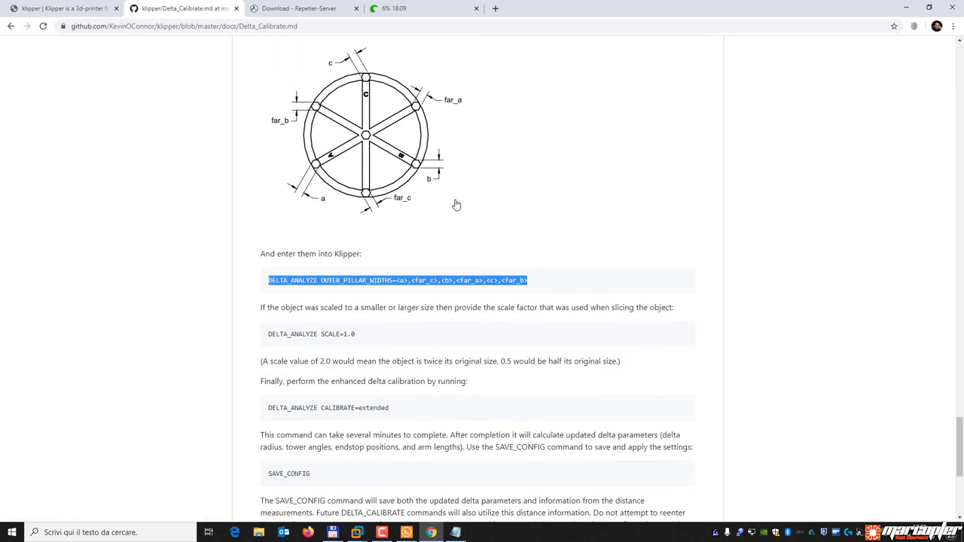
Check the end of the noted line, then switch to the Kossel MAX Repetier-Server page.
left_click(455, 533)
left_click(425, 146)
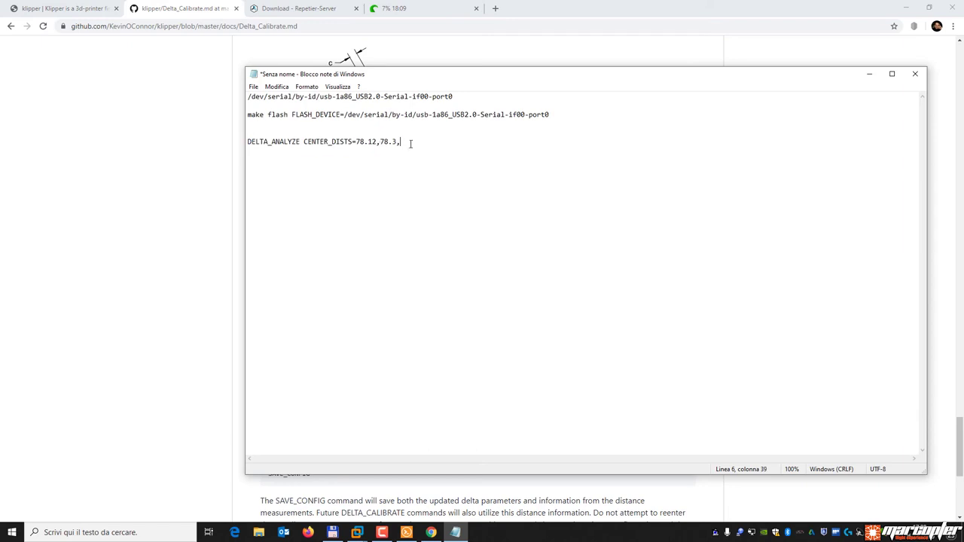
left_click(134, 155)
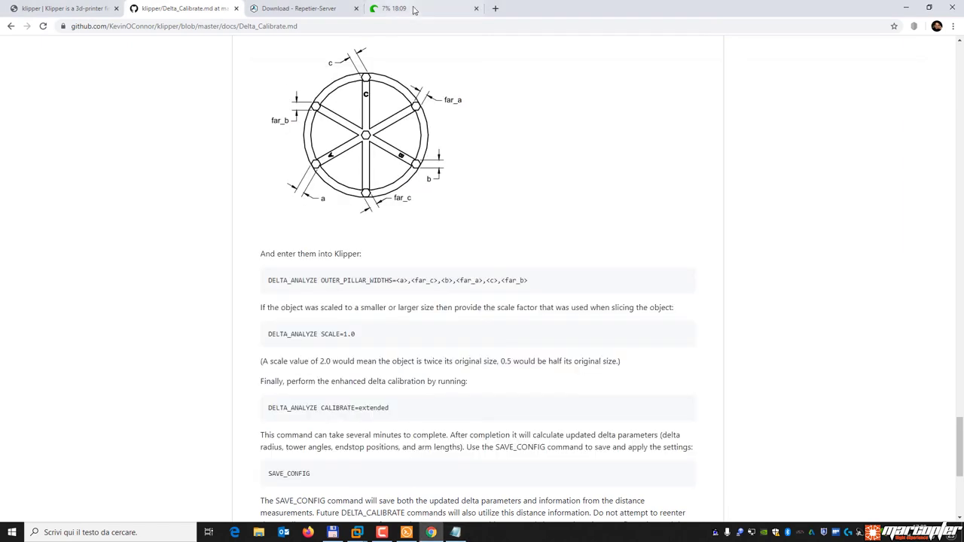
left_click(393, 9)
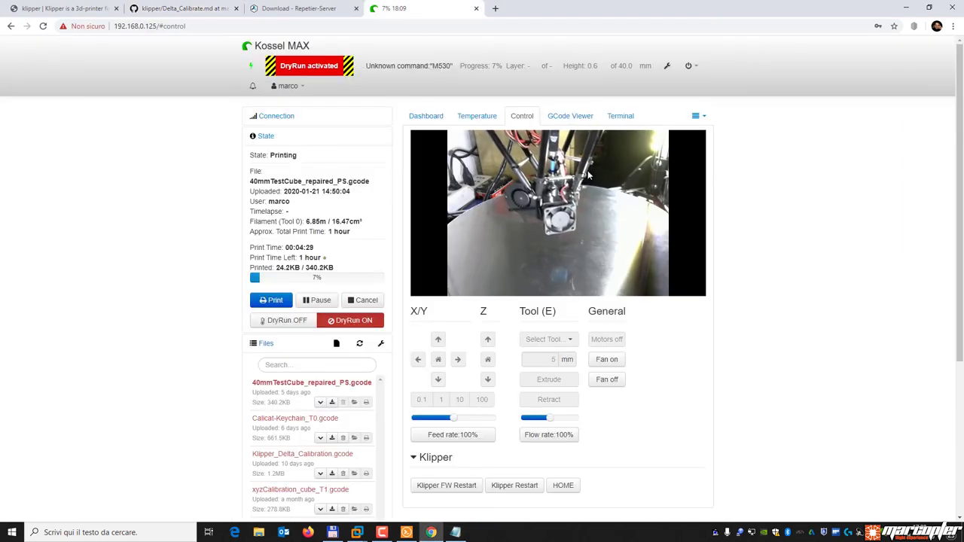
View the Kossel MAX G-code terminal log, then go back to the Delta_Calibrate docs.
left_click(621, 116)
left_click(424, 322)
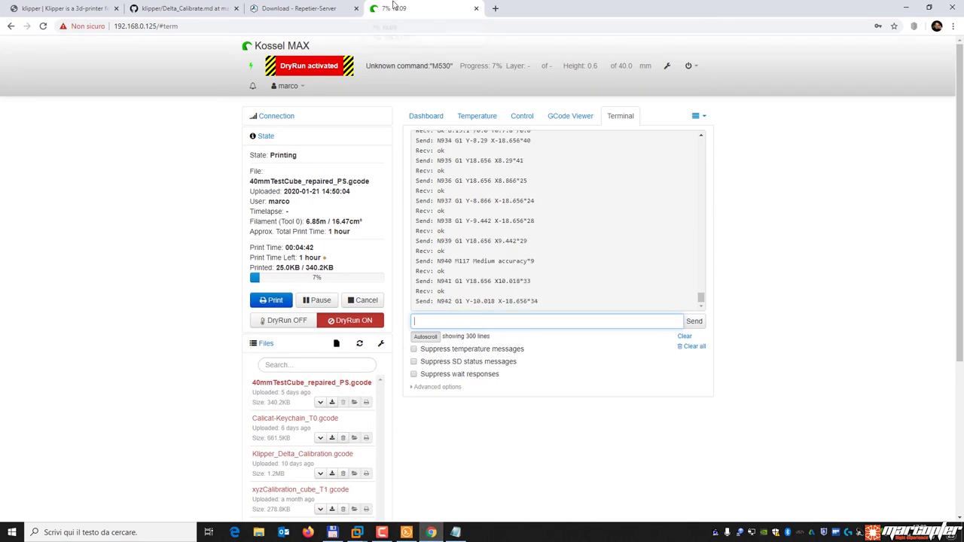
left_click(290, 8)
left_click(188, 8)
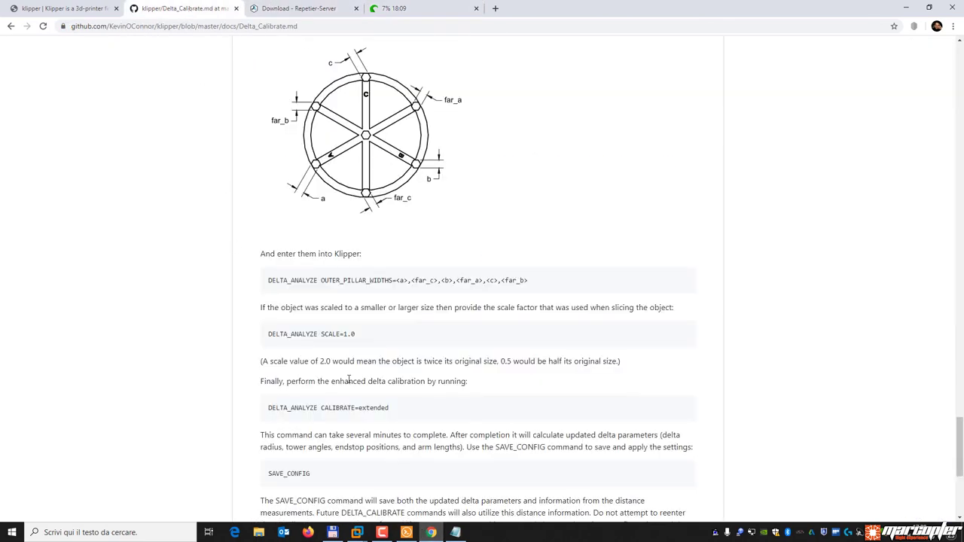
Highlight DELTA_ANALYZE CALIBRATE=extended and SAVE_CONFIG in the docs, then start WinSCP.
left_click_drag(391, 407, 265, 412)
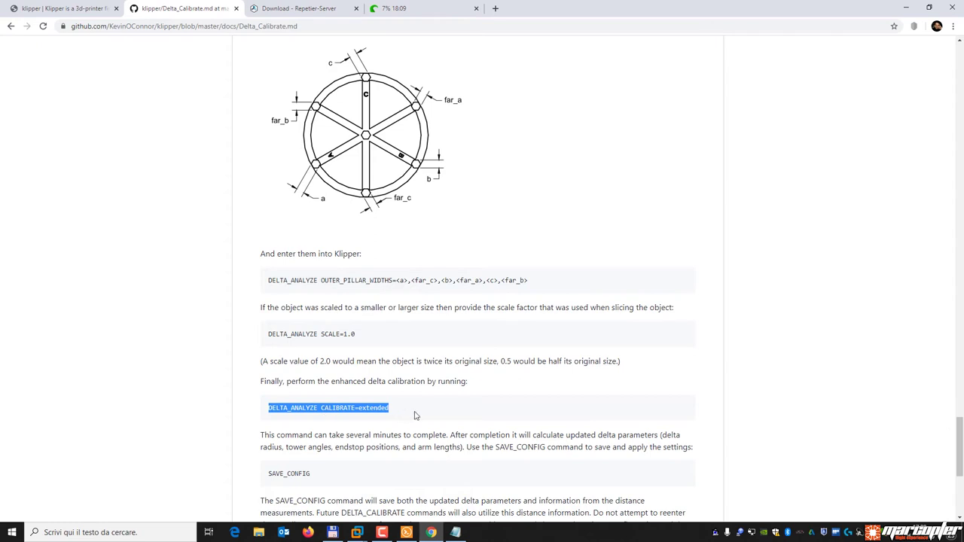
scroll(441, 384, "down", 2)
left_click_drag(310, 340, 265, 347)
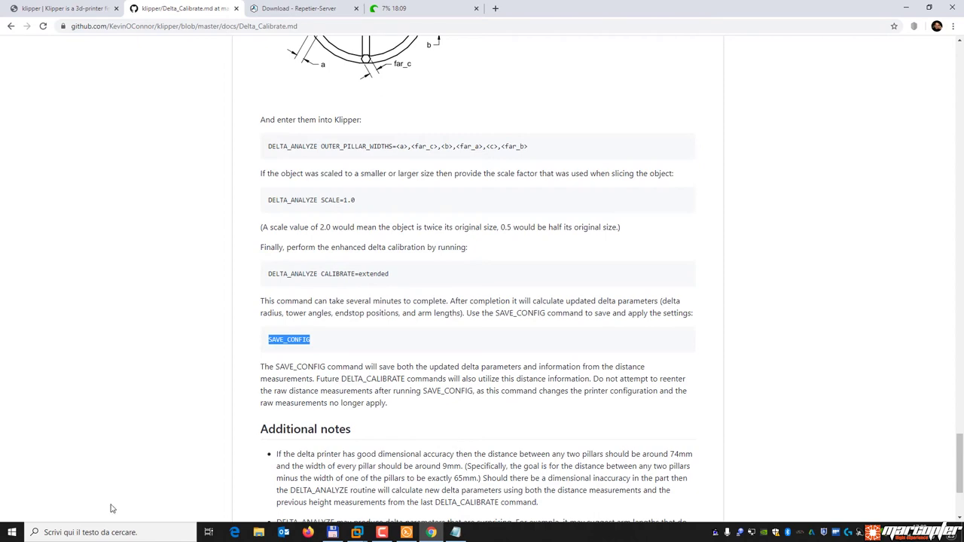
left_click(12, 533)
left_click(45, 280)
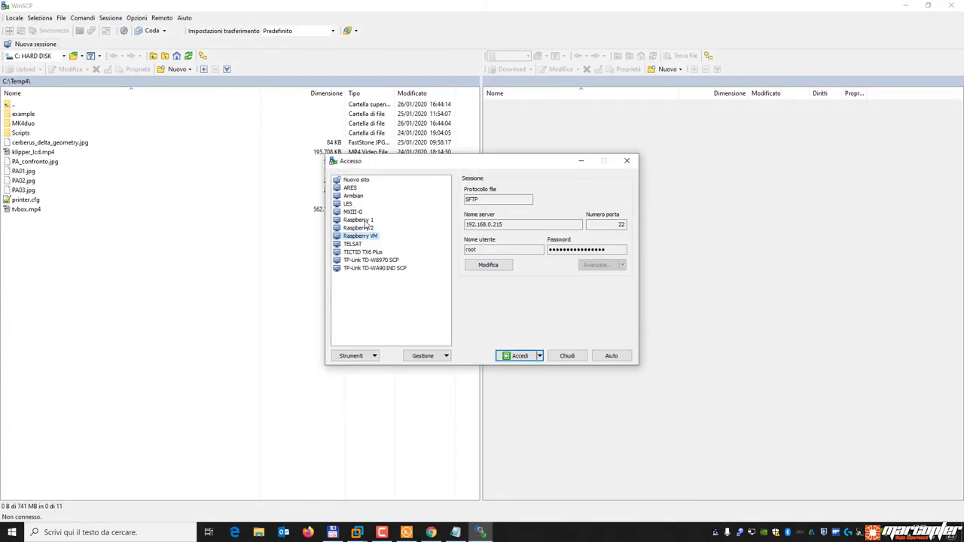
double_click(362, 223)
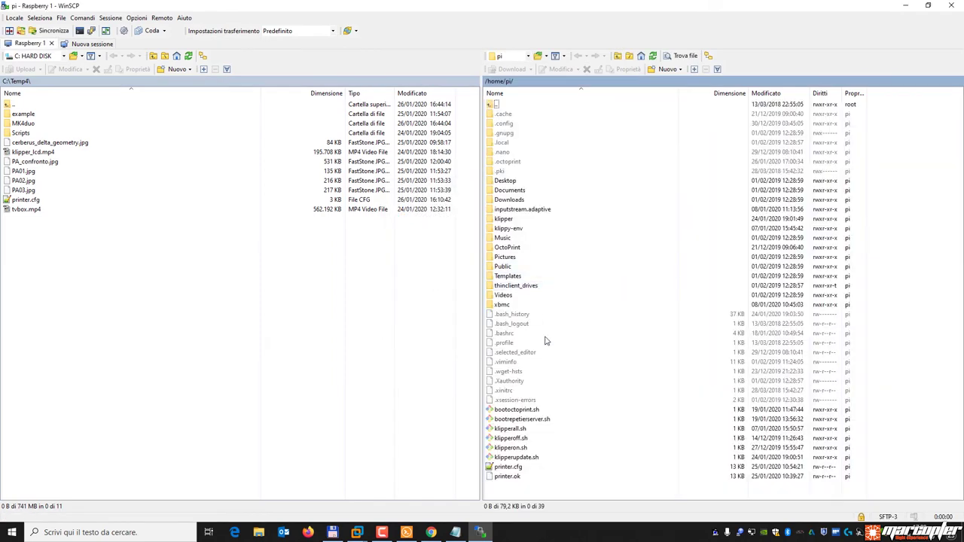
double_click(506, 468)
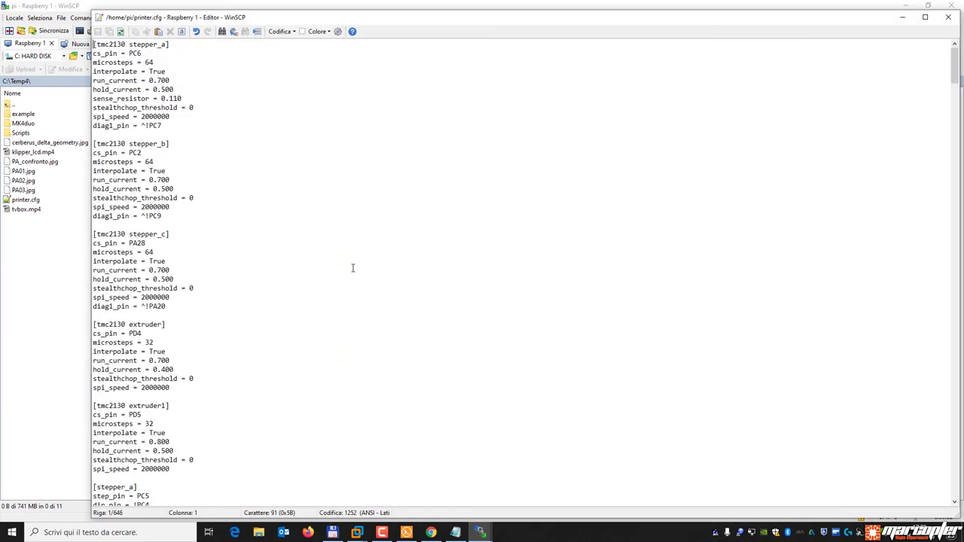
left_click_drag(953, 66, 951, 452)
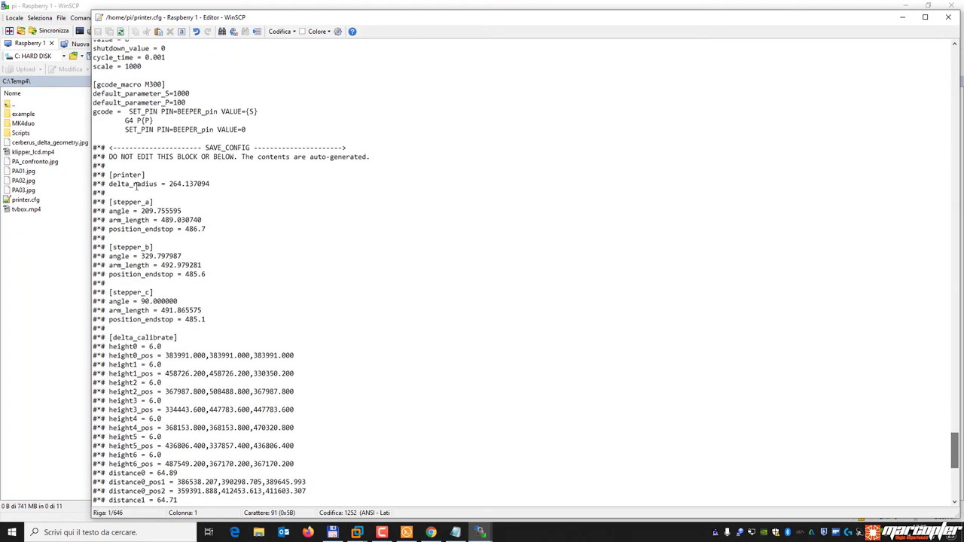
left_click_drag(93, 149, 218, 437)
left_click(242, 320)
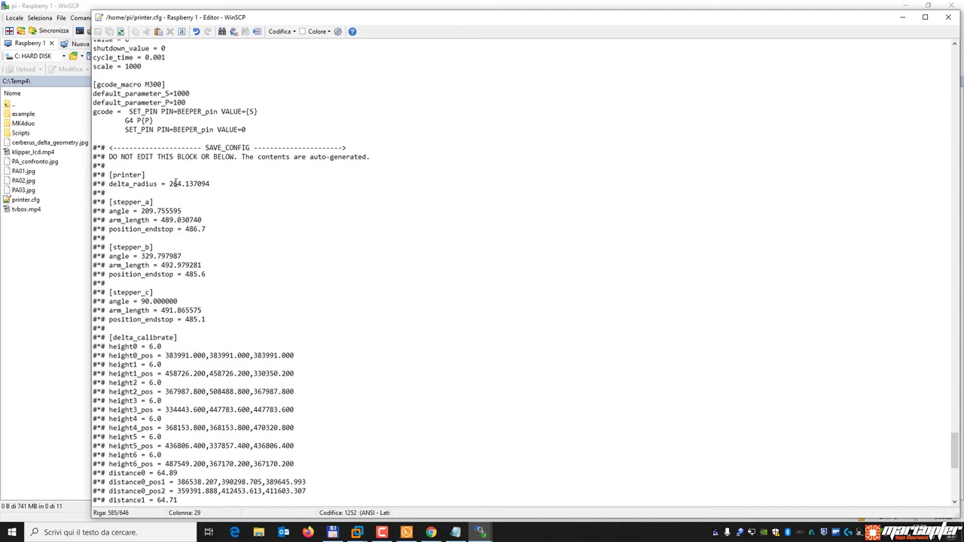
left_click_drag(148, 175, 111, 176)
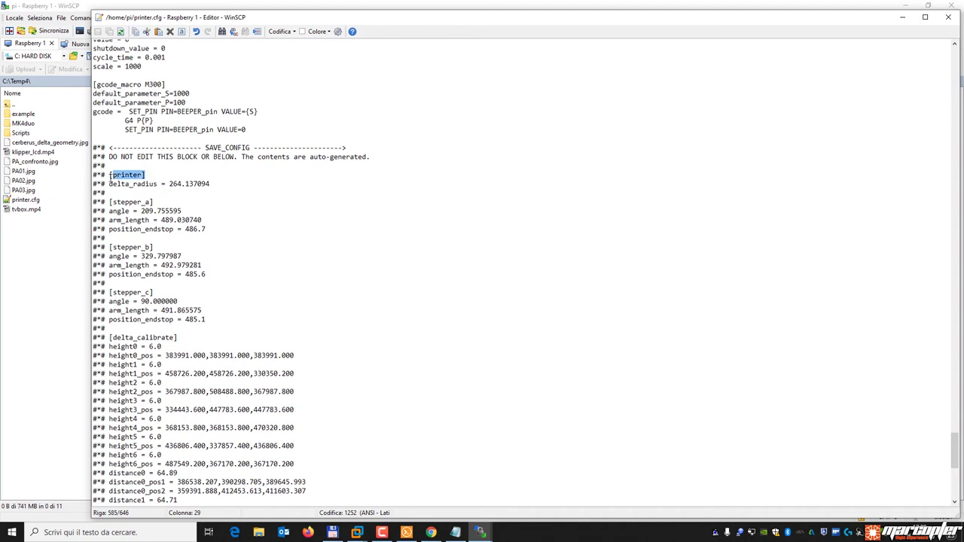
left_click(151, 185)
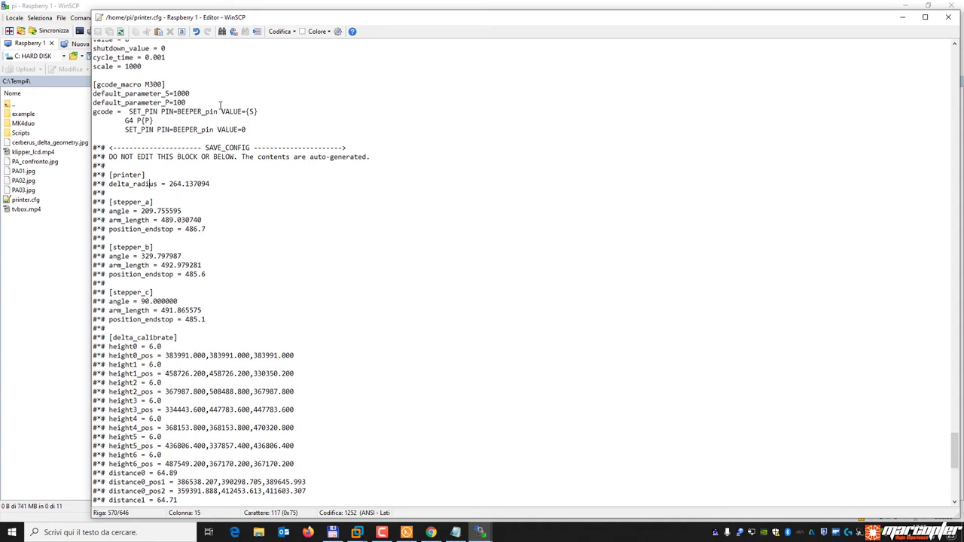
left_click_drag(109, 183, 158, 184)
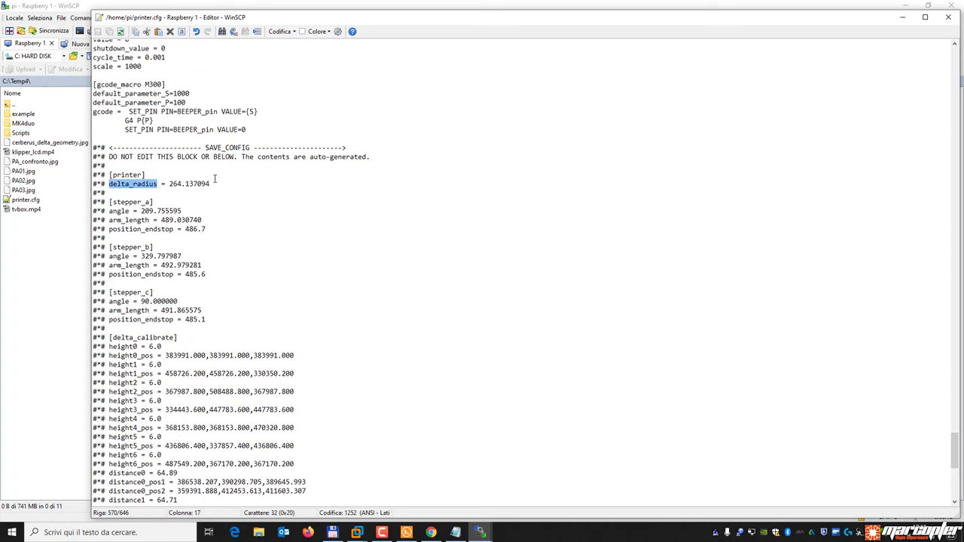
left_click_drag(148, 177, 167, 194)
left_click_drag(951, 445, 911, 175)
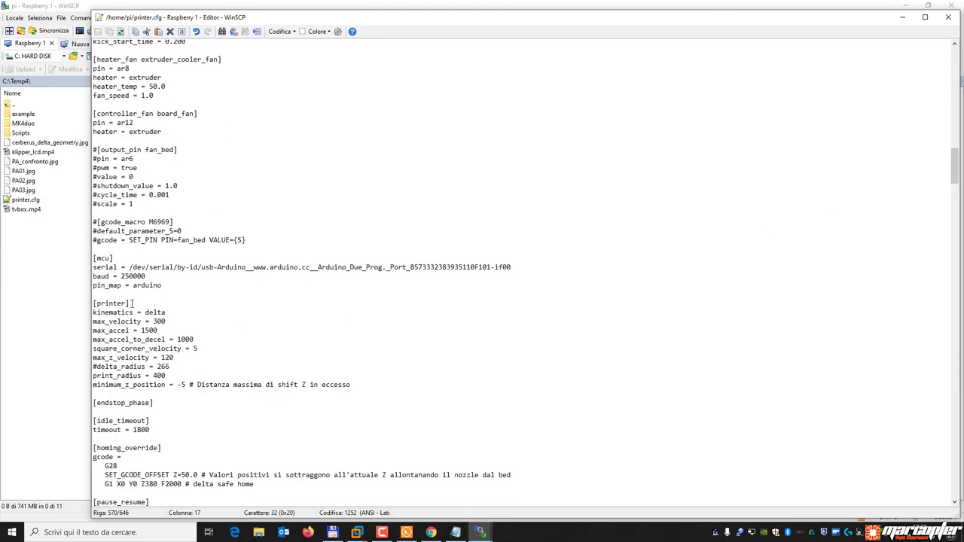
Highlight the [printer] heading and the commented #delta_radius = 266 setting in printer.cfg.
left_click_drag(135, 301, 83, 303)
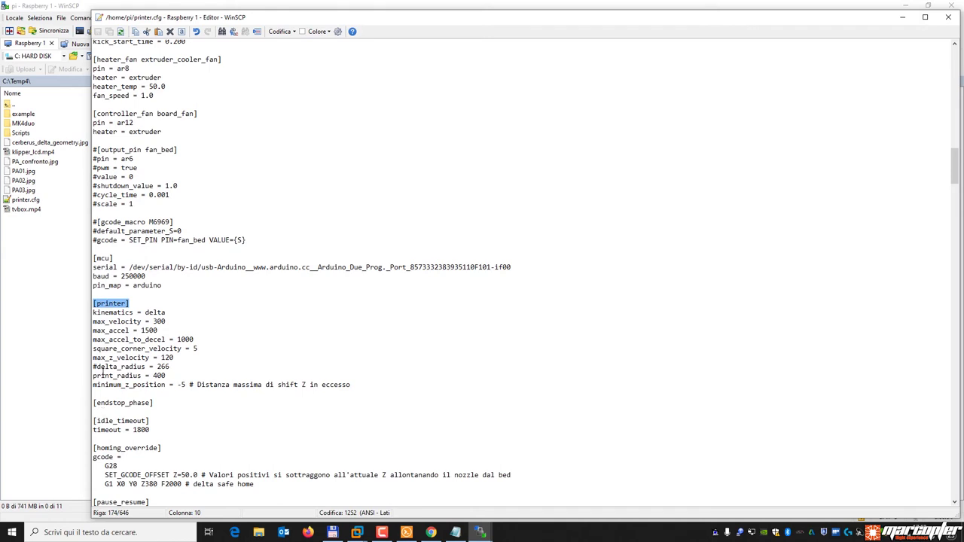
left_click(101, 367)
left_click_drag(171, 367, 96, 367)
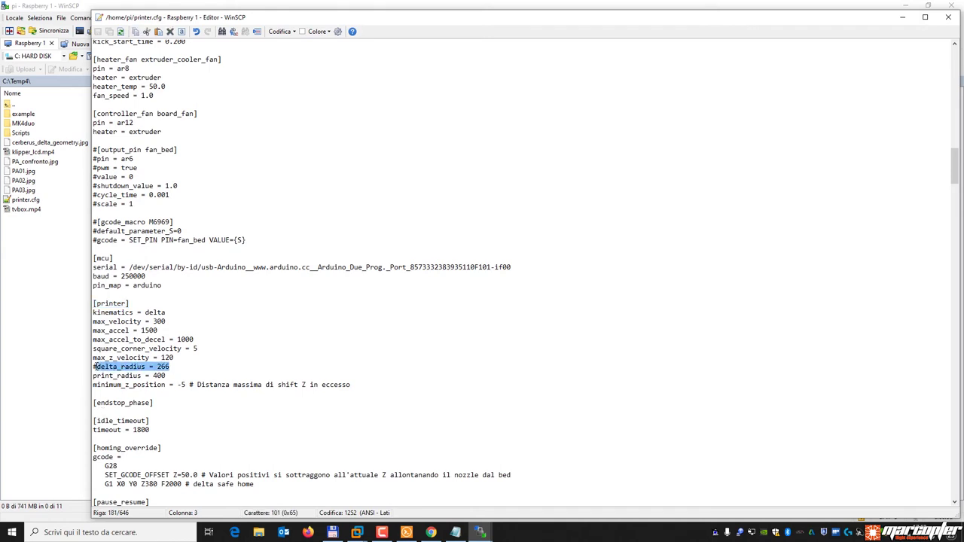
left_click(151, 368)
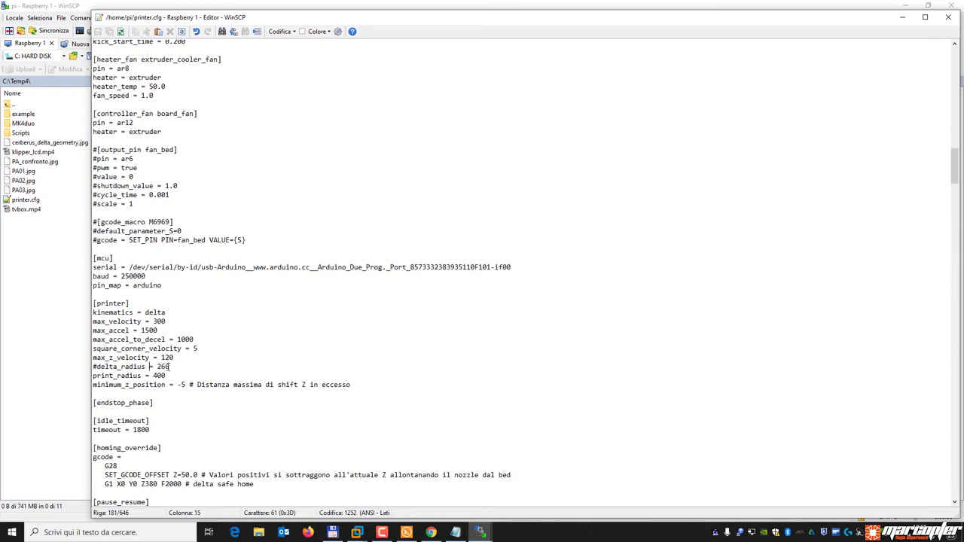
left_click(179, 368)
Scroll through the rest of printer.cfg and back to the printer section.
scroll(229, 331, "down", 20)
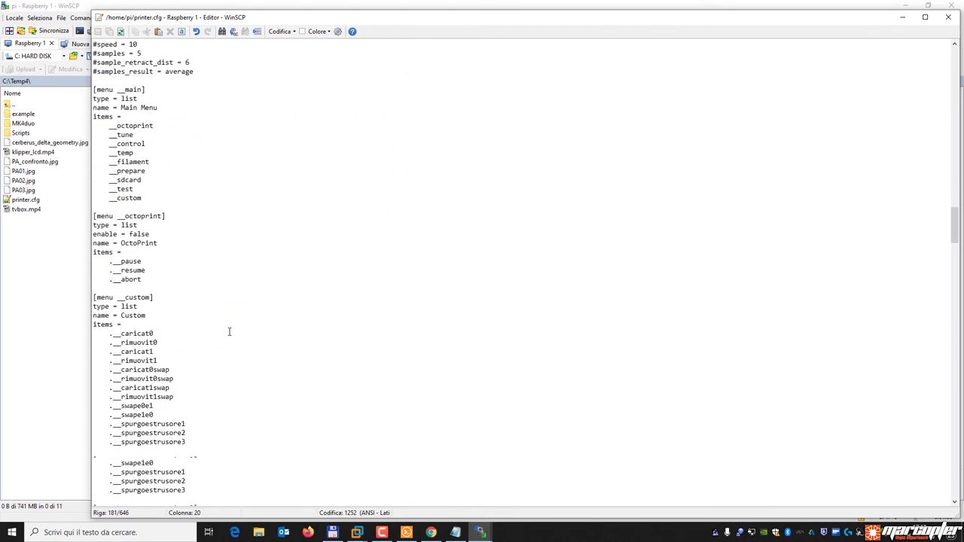
scroll(228, 330, "down", 20)
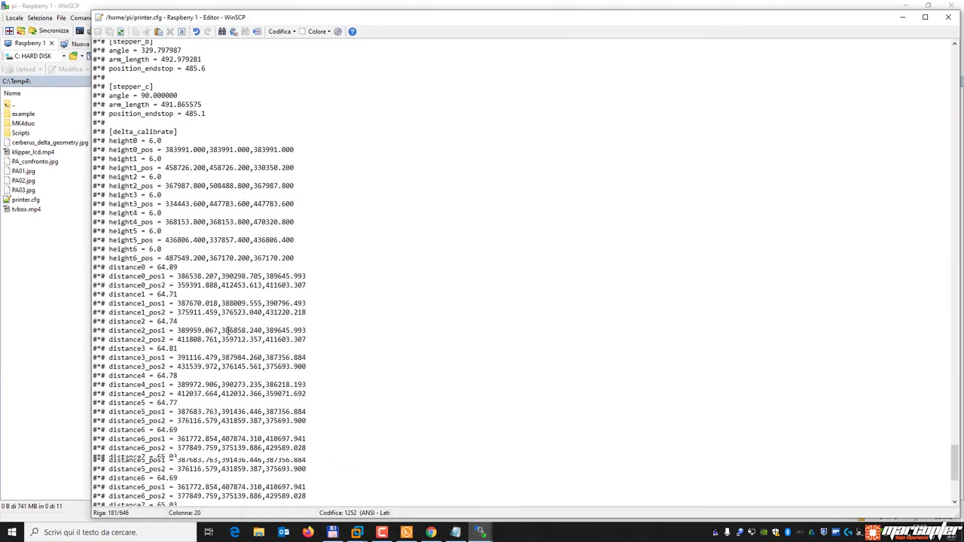
scroll(229, 330, "up", 18)
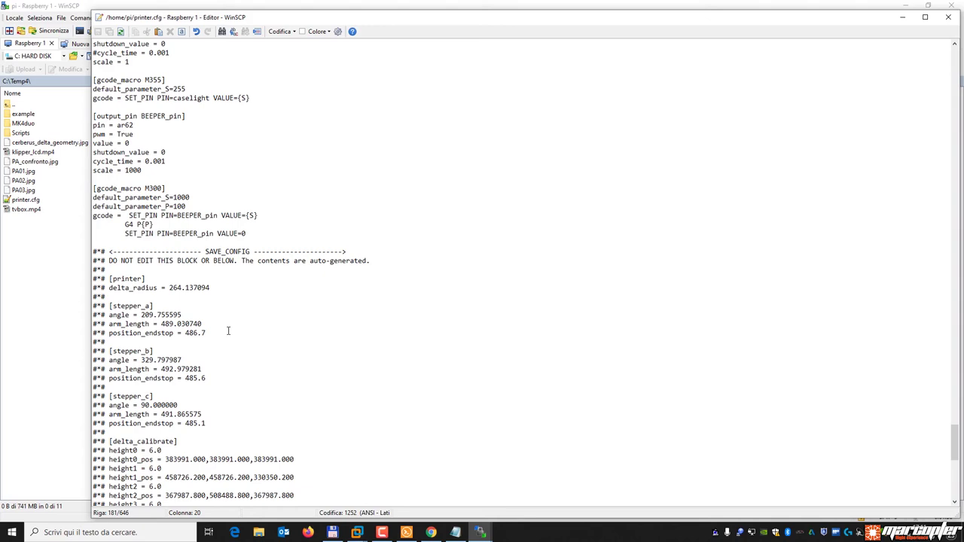
scroll(325, 246, "up", 10)
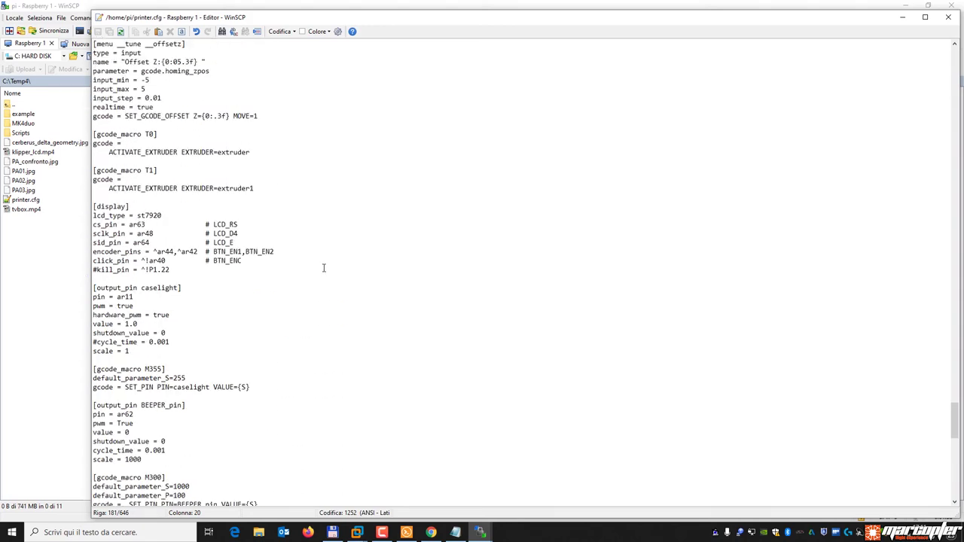
scroll(323, 261, "down", 8)
scroll(360, 421, "down", 8)
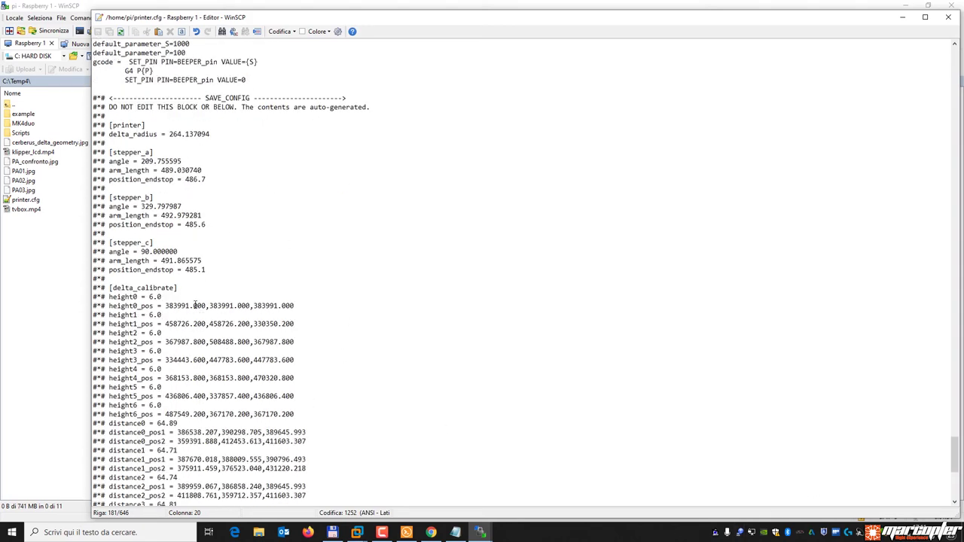
left_click_drag(957, 464, 955, 187)
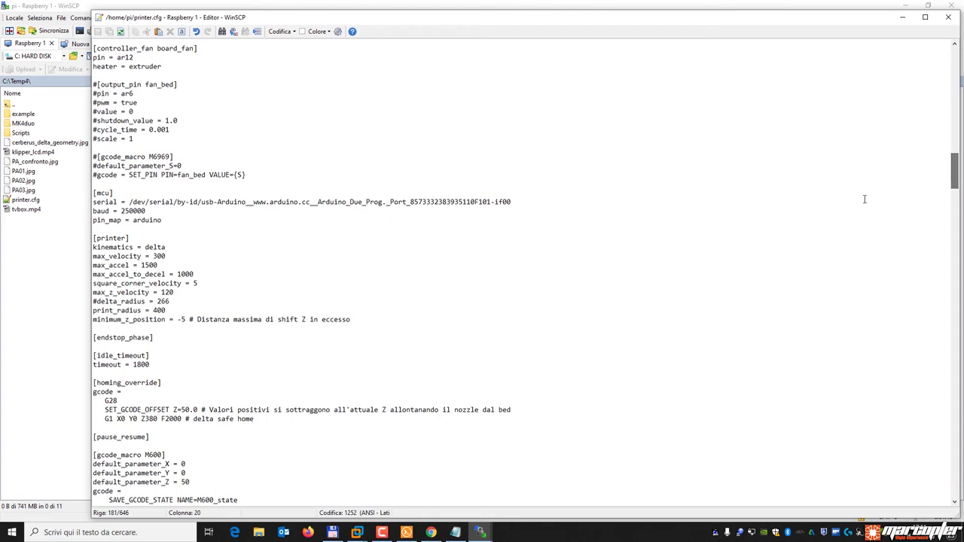
Check kinematics = delta and max_accel_to_decel, then bring Total Commander forward.
key("Up")
key("Up")
key("Up")
key("Up")
key("Up")
key("Up")
key("Up")
double_click(94, 249)
key("Down")
key("End")
left_click(191, 276)
left_click(189, 249)
left_click(332, 532)
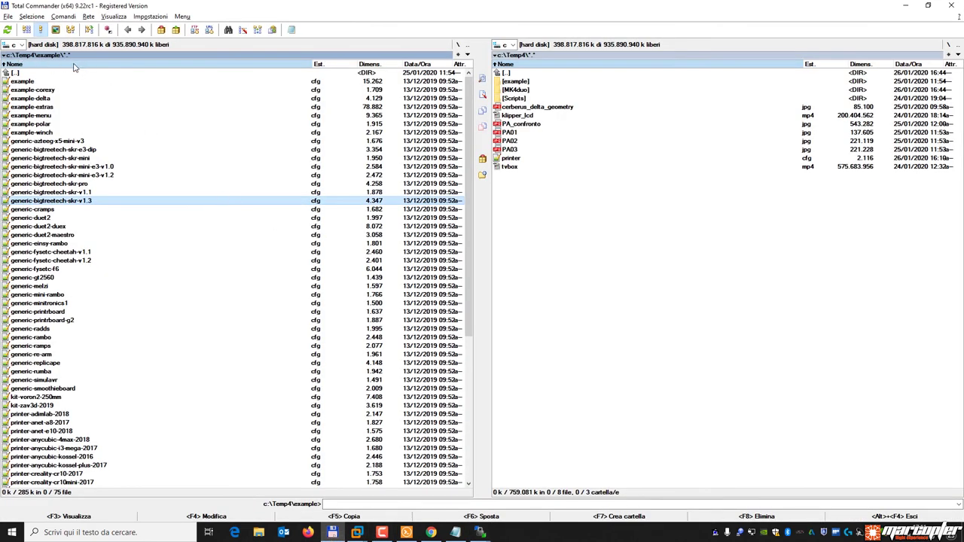
Return to WinSCP and move the remote pane into /home/pi/klipper/config.
left_click(480, 533)
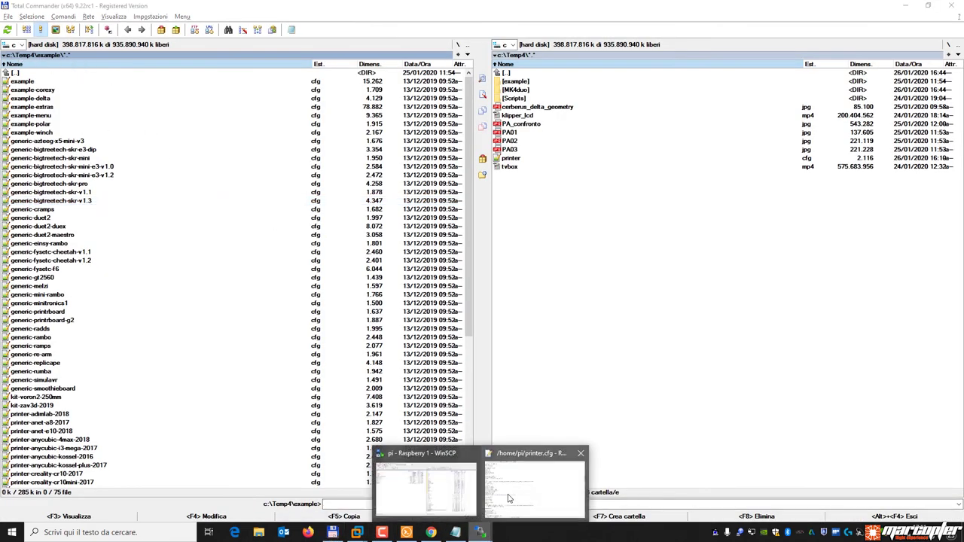
left_click(413, 482)
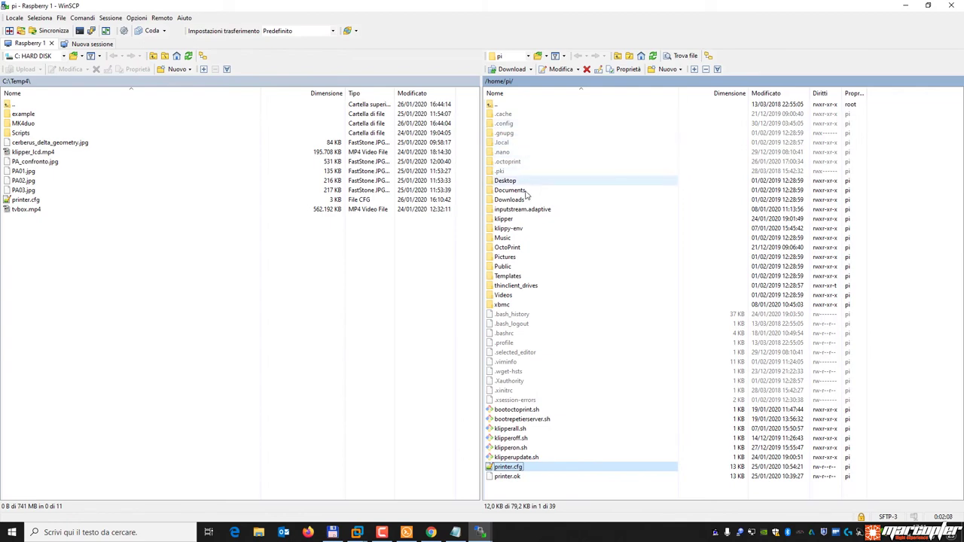
double_click(514, 220)
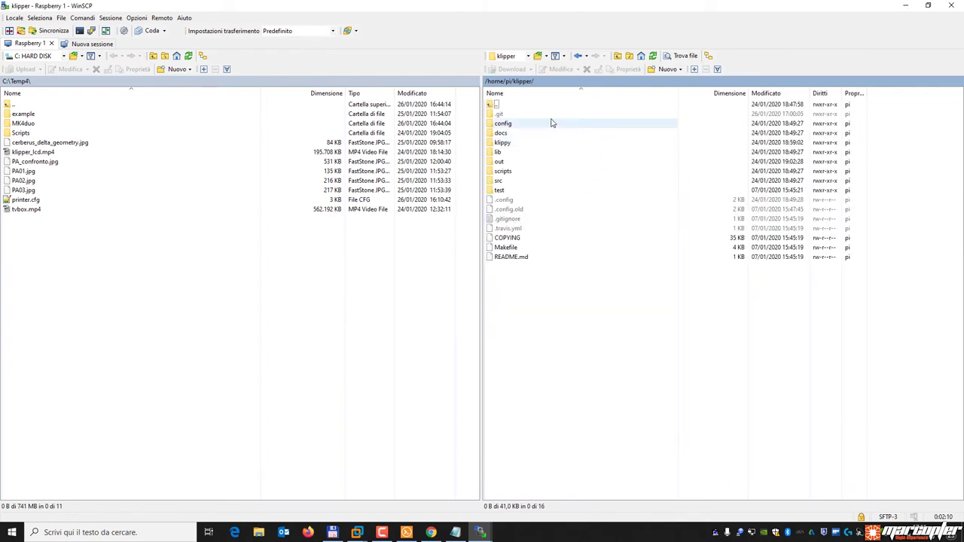
double_click(517, 125)
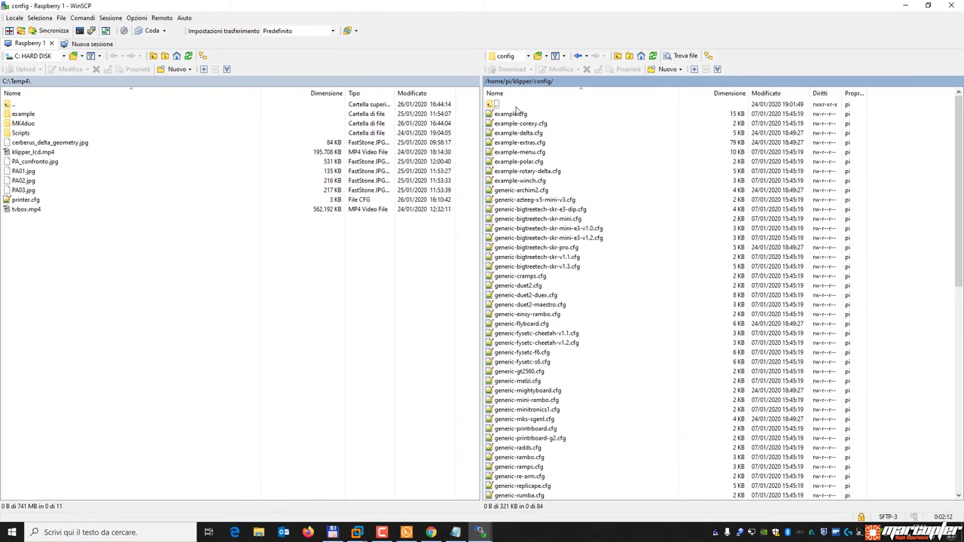
scroll(525, 433, "down", 14)
scroll(525, 437, "up", 14)
left_click(332, 533)
mouse_move(480, 532)
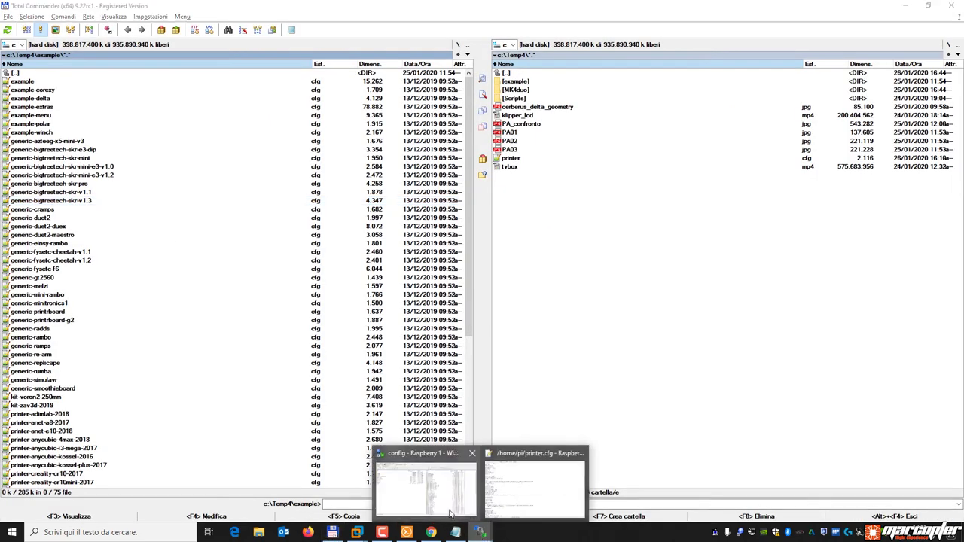
left_click(449, 515)
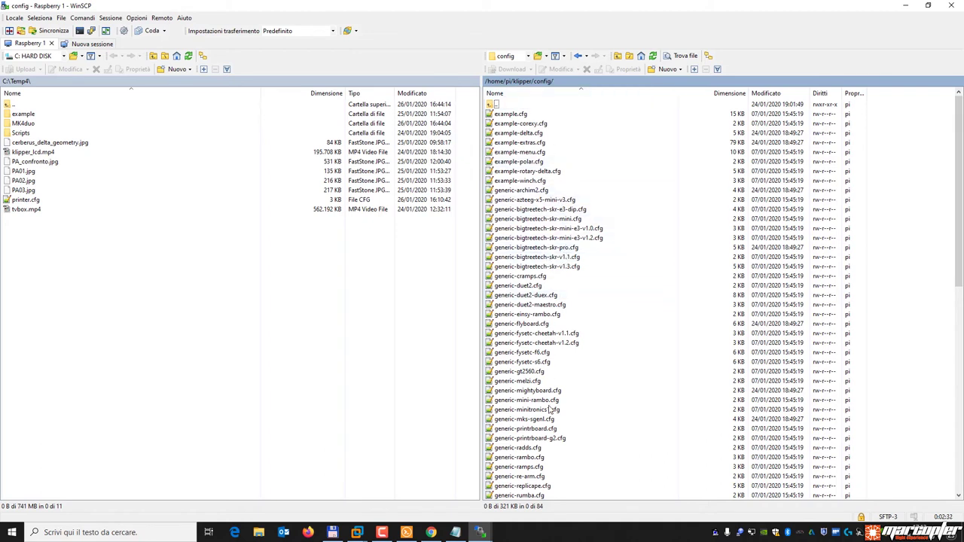
Open example-corexy.cfg, note its kinematics: corexy, close it, and activate the local panel.
left_click(528, 126)
double_click(528, 126)
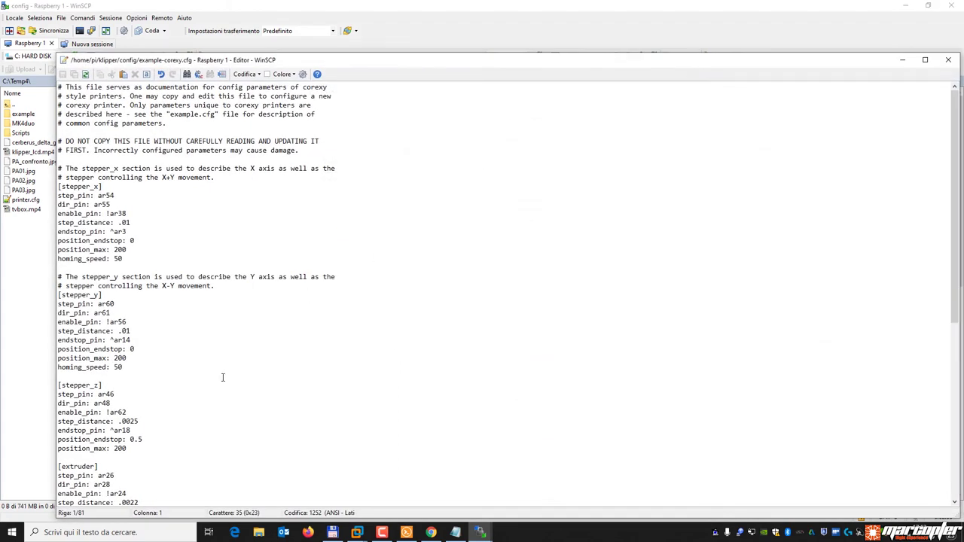
scroll(221, 377, "down", 12)
scroll(222, 377, "down", 1)
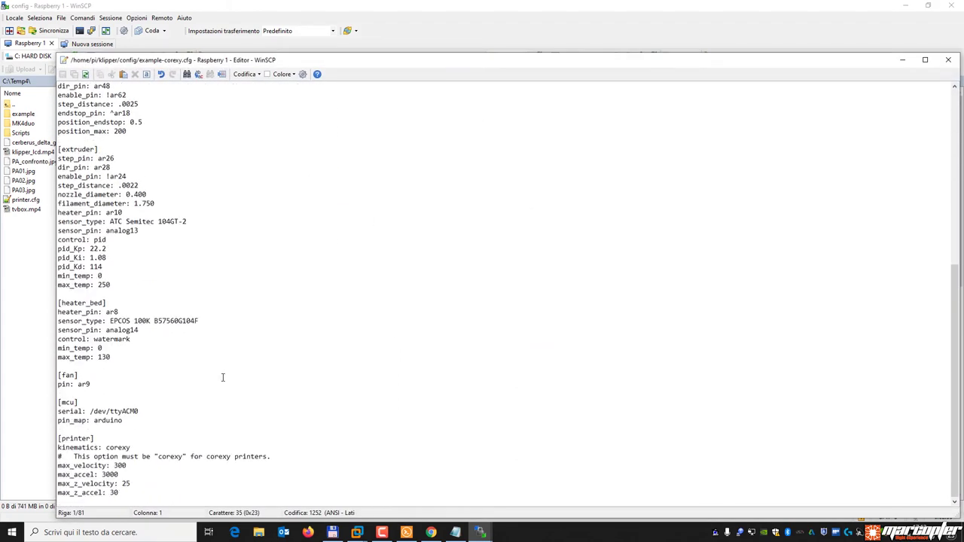
left_click_drag(59, 447, 158, 448)
left_click(162, 448)
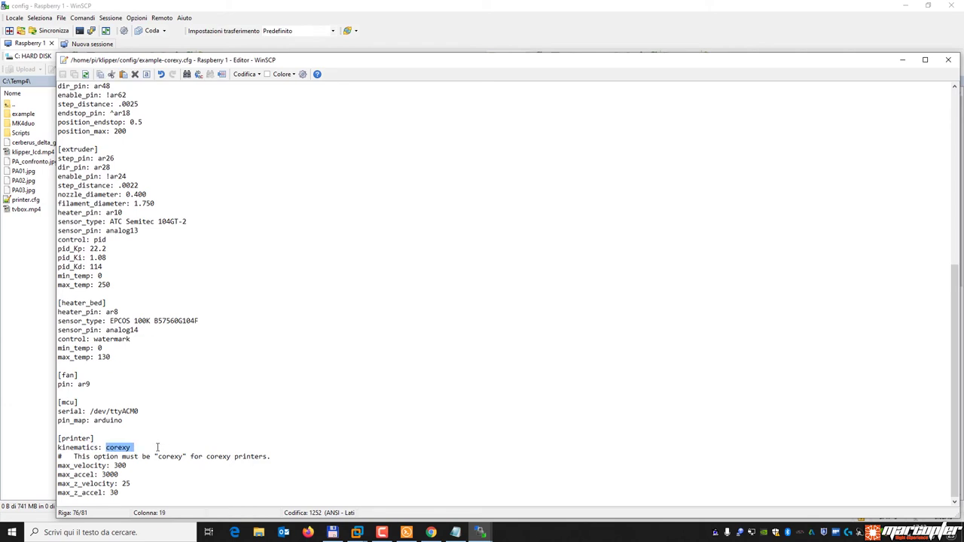
scroll(265, 396, "up", 12)
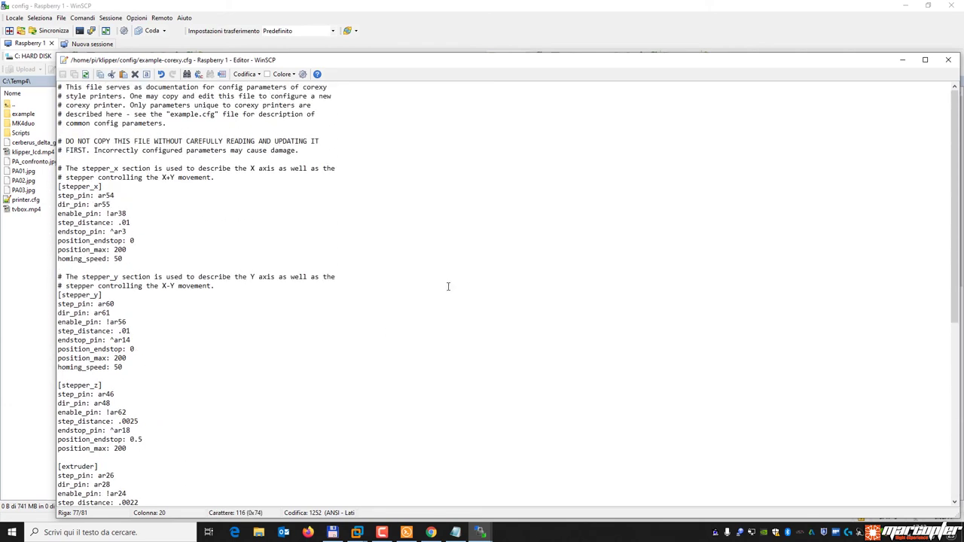
left_click(949, 59)
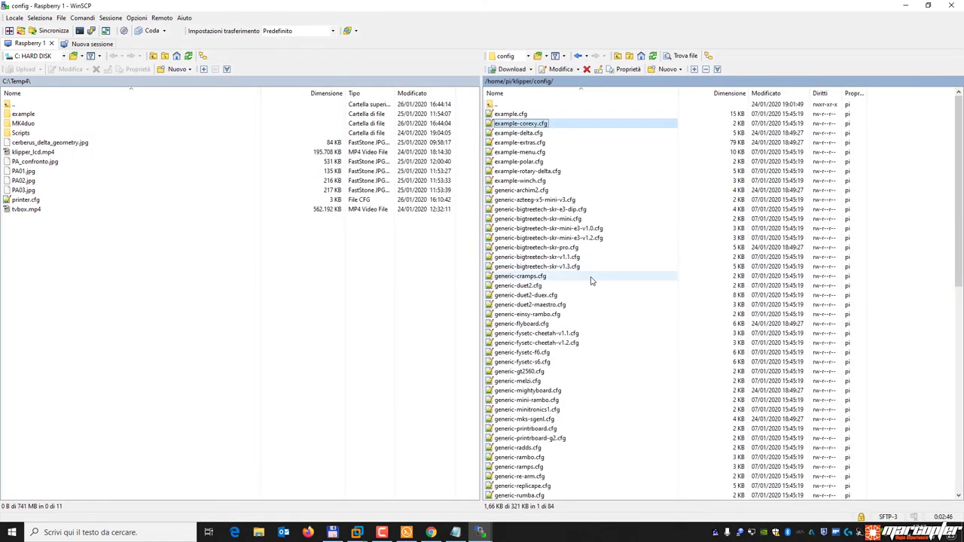
scroll(601, 285, "down", 14)
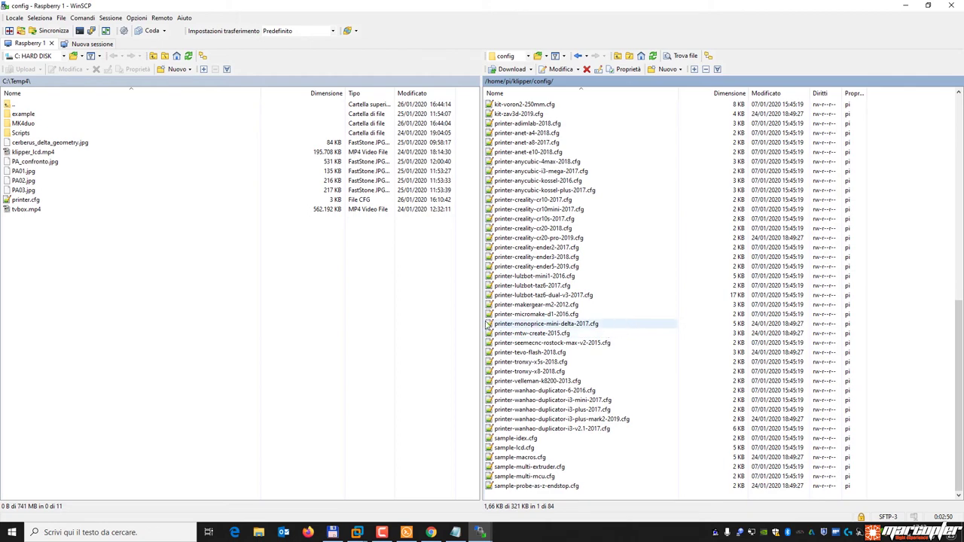
left_click(224, 312)
Search C:\Temp4\example in Total Commander for files containing the text 'tmc2208'.
left_click(333, 533)
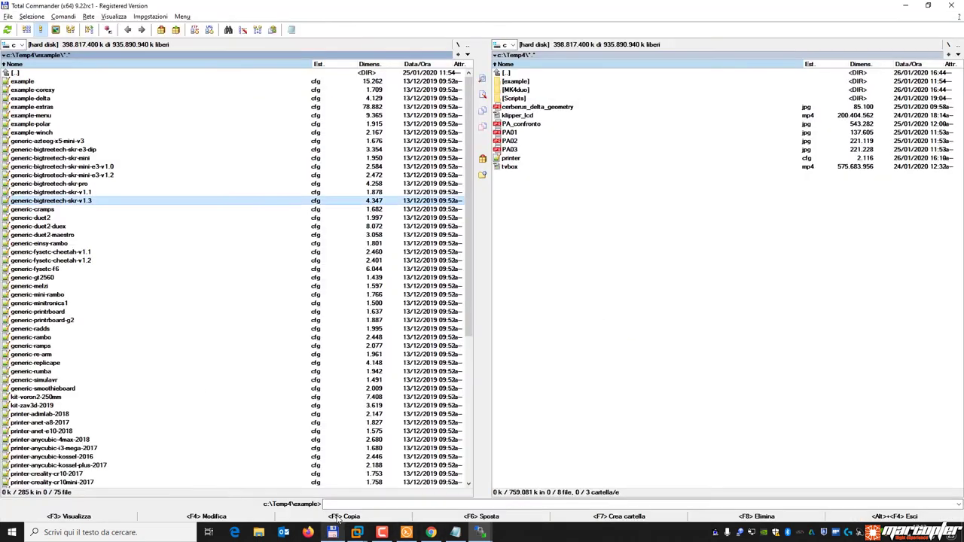
key("Home")
key("Down")
key("Down")
key("Down")
key("alt+F7")
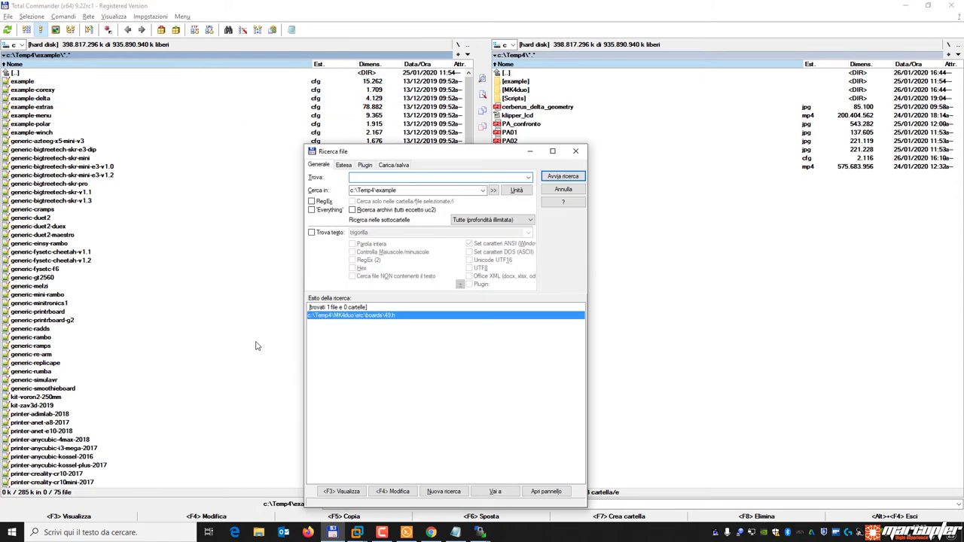
left_click(319, 232)
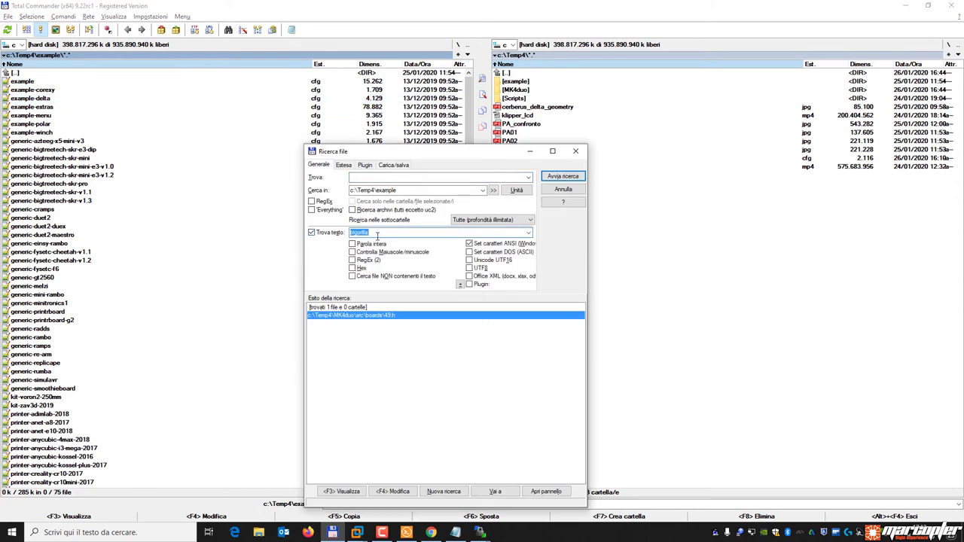
type("tmc2208")
key("Return")
Go to generic-bigtreetech-skr-pro.cfg from the results and open it in the editor.
key("Down")
key("Down")
key("Down")
key("Down")
key("Down")
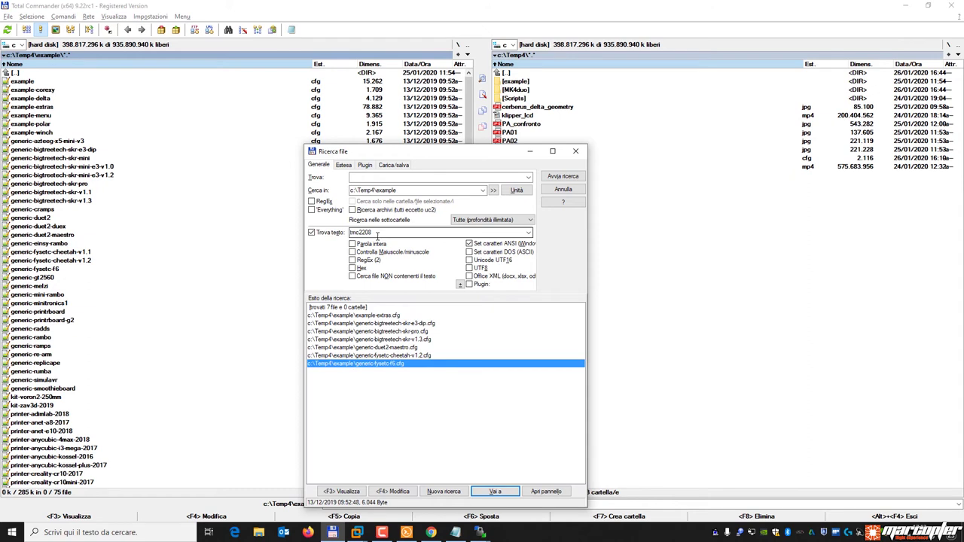
key("Up")
key("Up")
key("Up")
key("Up")
key("Down")
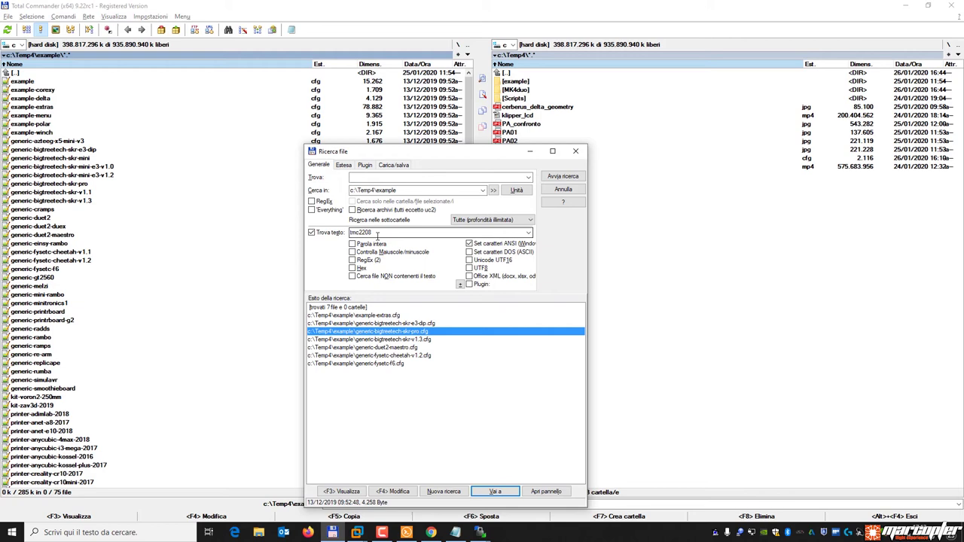
key("Return")
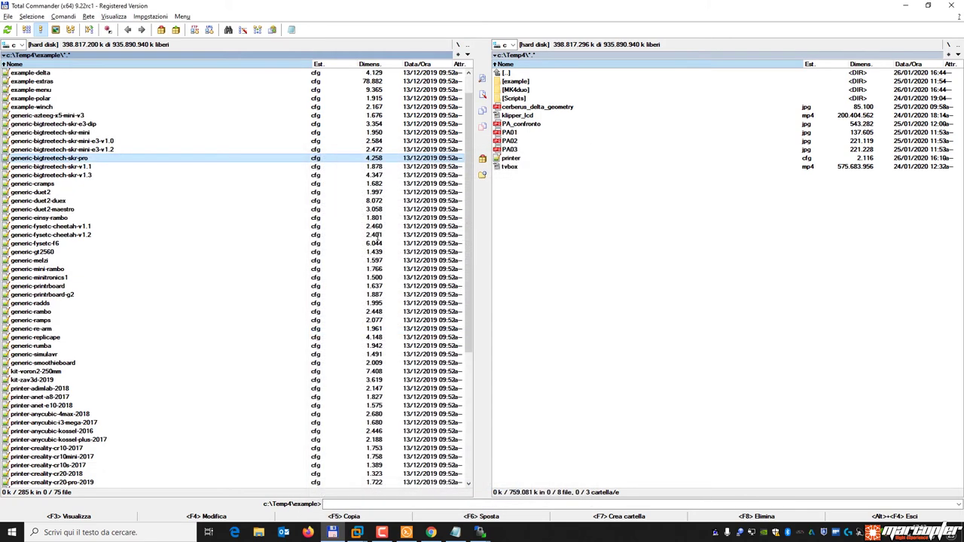
key("F4")
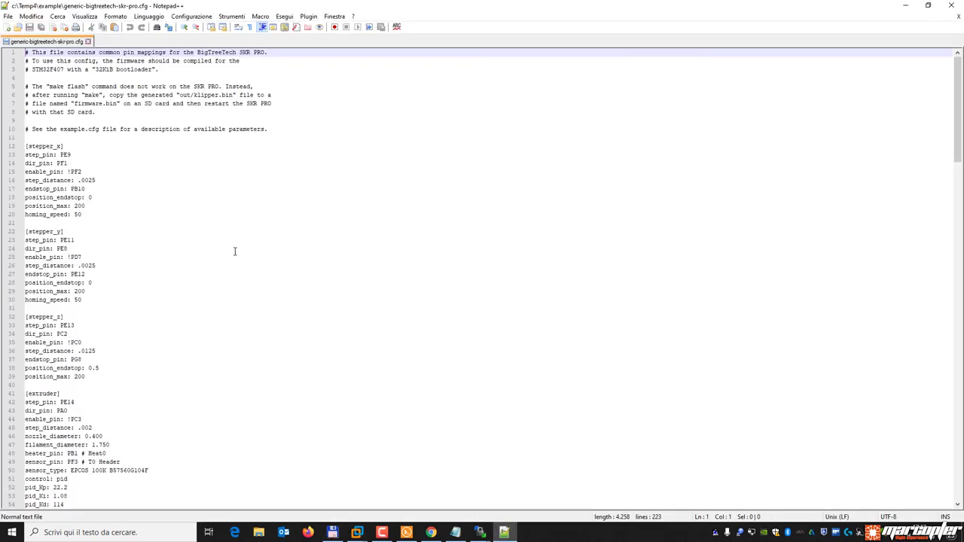
Scroll to the TMC2208 configuration block and mark its header and stepper_x section.
scroll(235, 251, "down", 5)
scroll(234, 251, "down", 20)
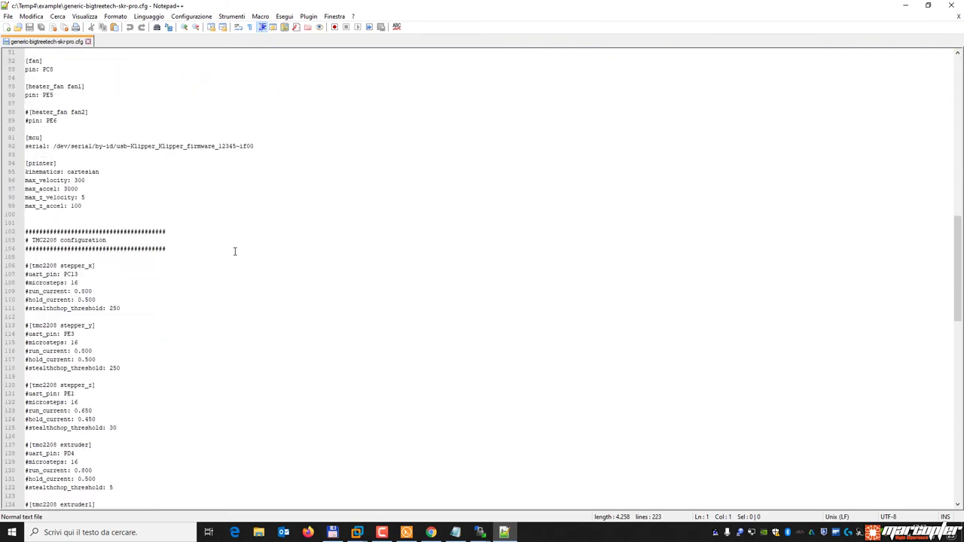
left_click_drag(182, 251, 2, 235)
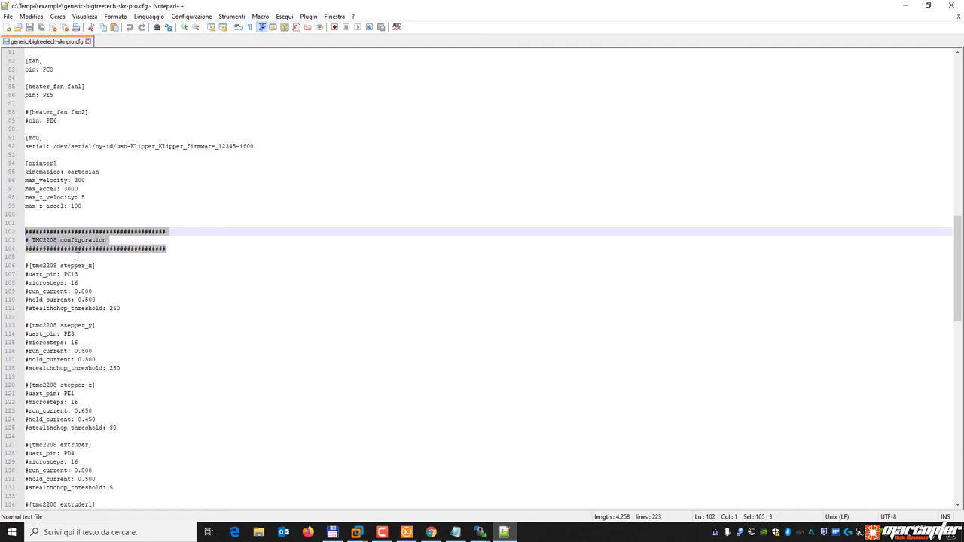
left_click(92, 280)
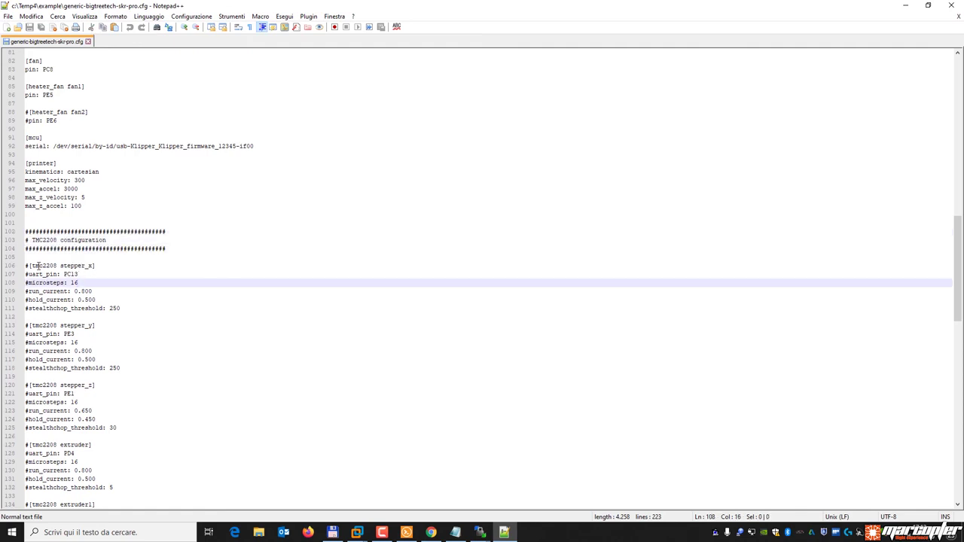
left_click_drag(27, 266, 27, 318)
left_click(55, 274)
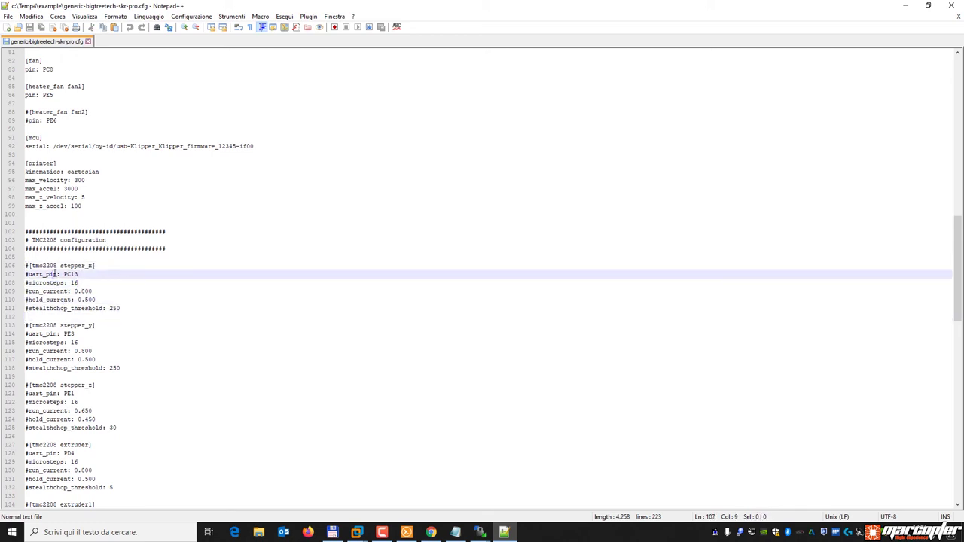
Review microsteps, currents, stealthchop_threshold and uart_pin PC13, then minimize Notepad++.
left_click(91, 282)
left_click(97, 291)
left_click(106, 300)
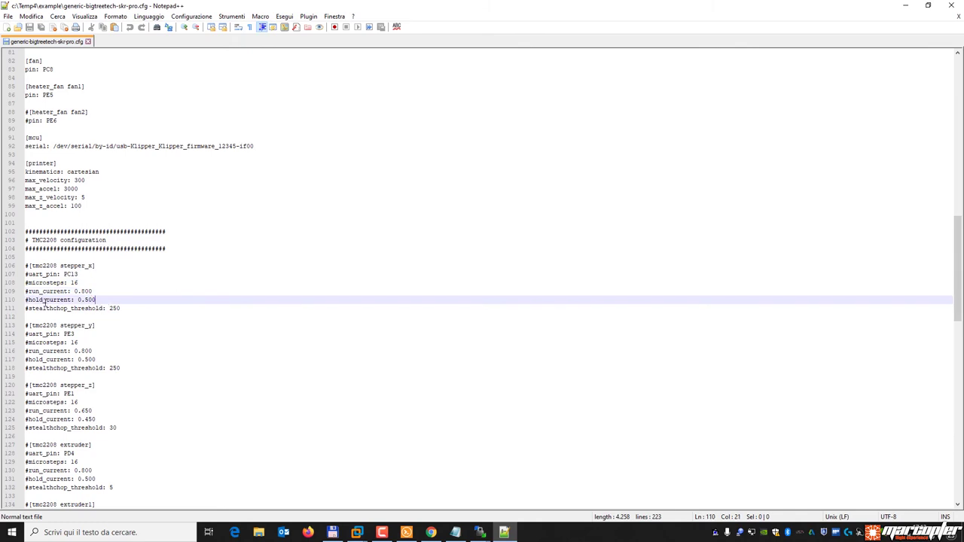
left_click(130, 309)
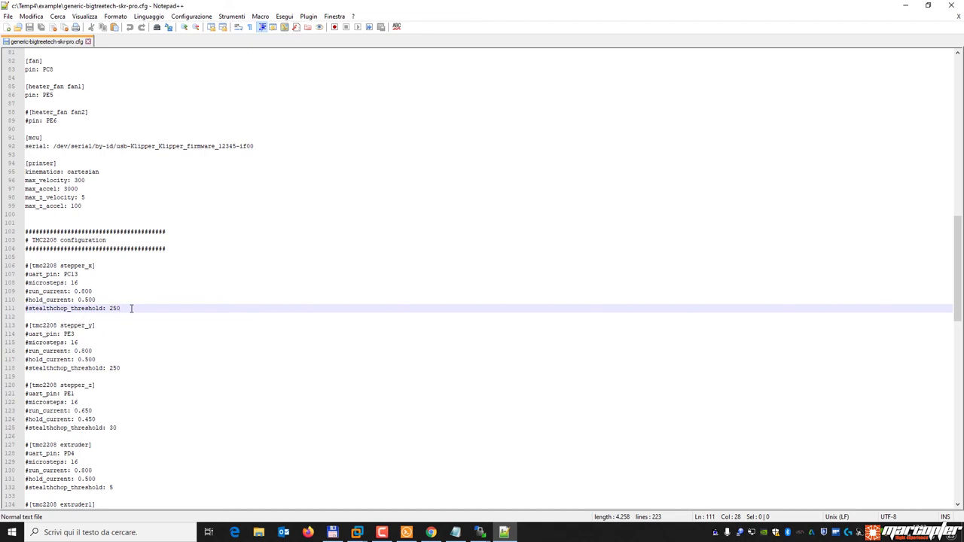
left_click(89, 275)
mouse_move(29, 274)
left_mouse_down()
mouse_move(79, 275)
mouse_move(25, 276)
left_mouse_up()
left_click(97, 275)
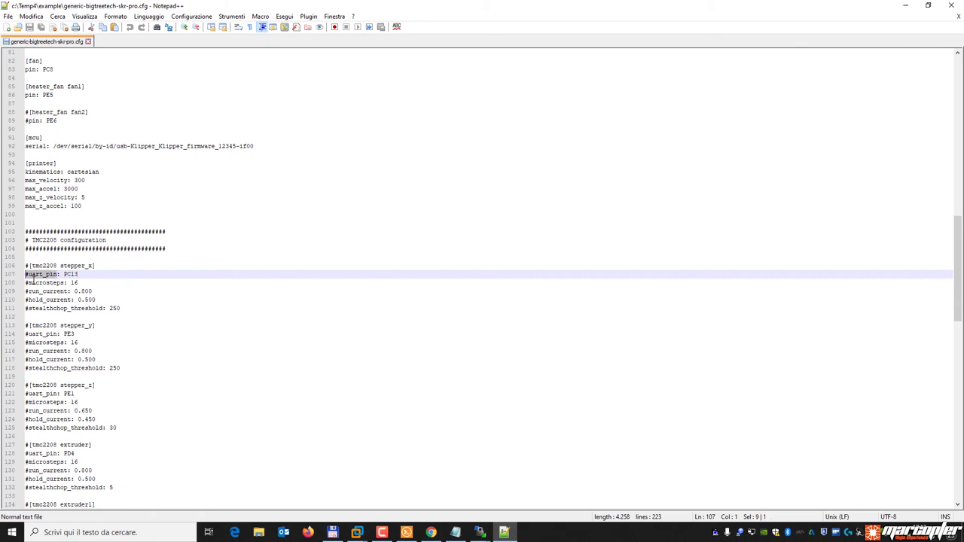
left_click_drag(78, 275, 60, 275)
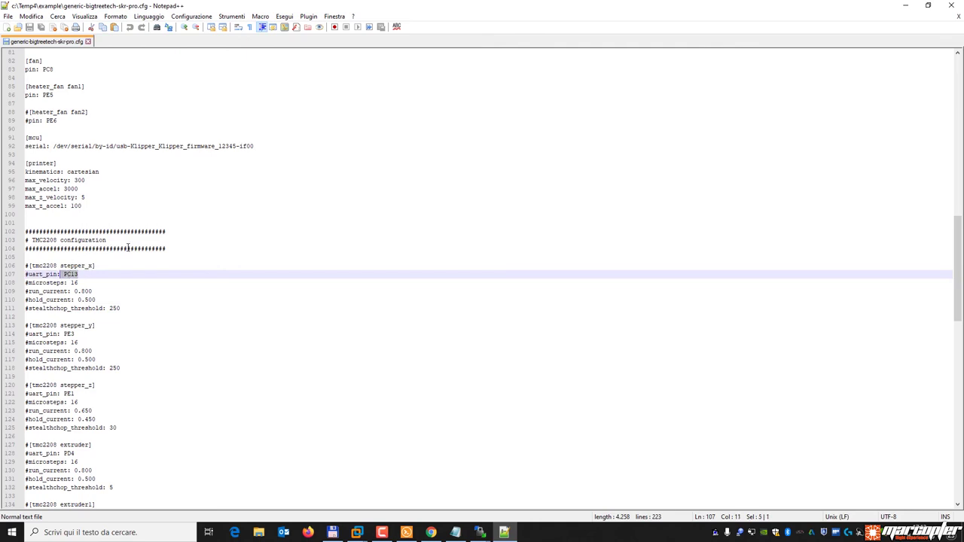
left_click(138, 411)
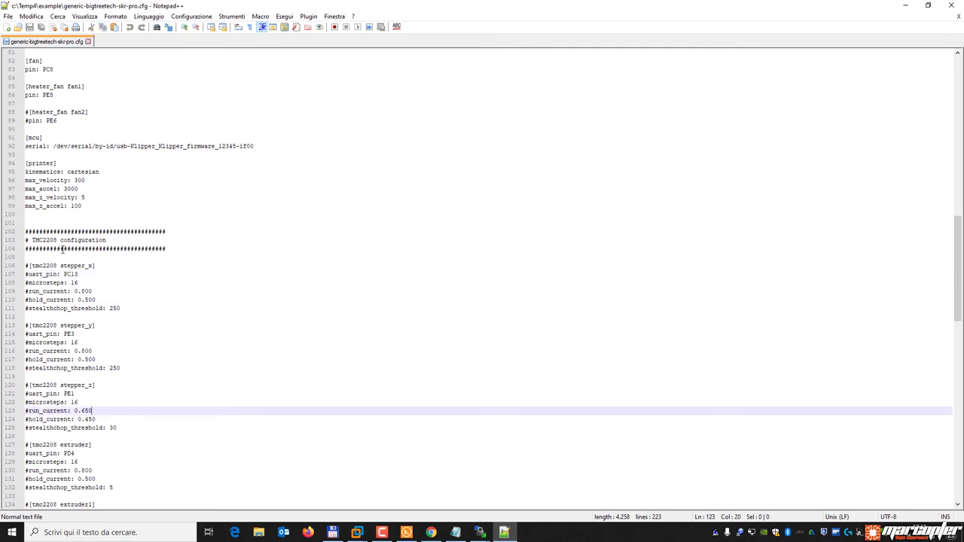
scroll(189, 424, "down", 10)
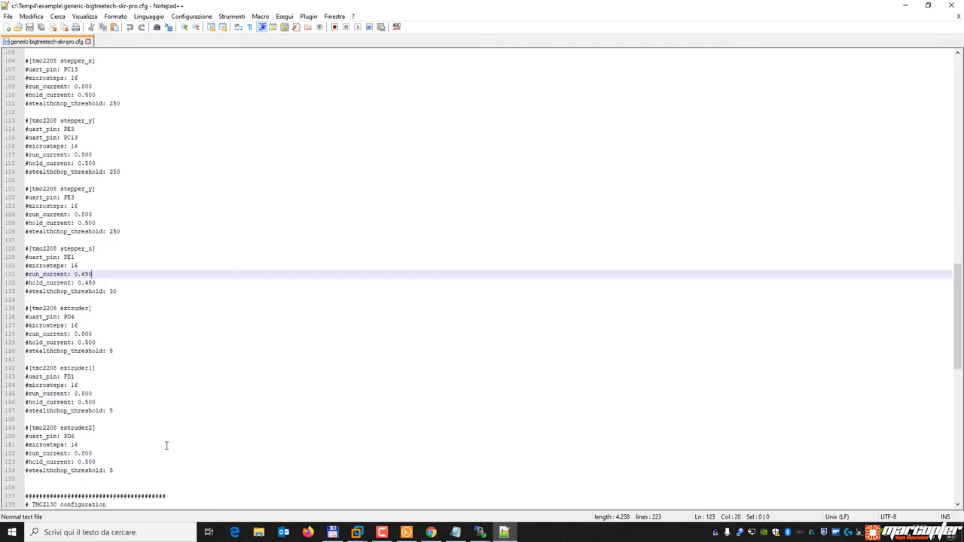
left_click(906, 6)
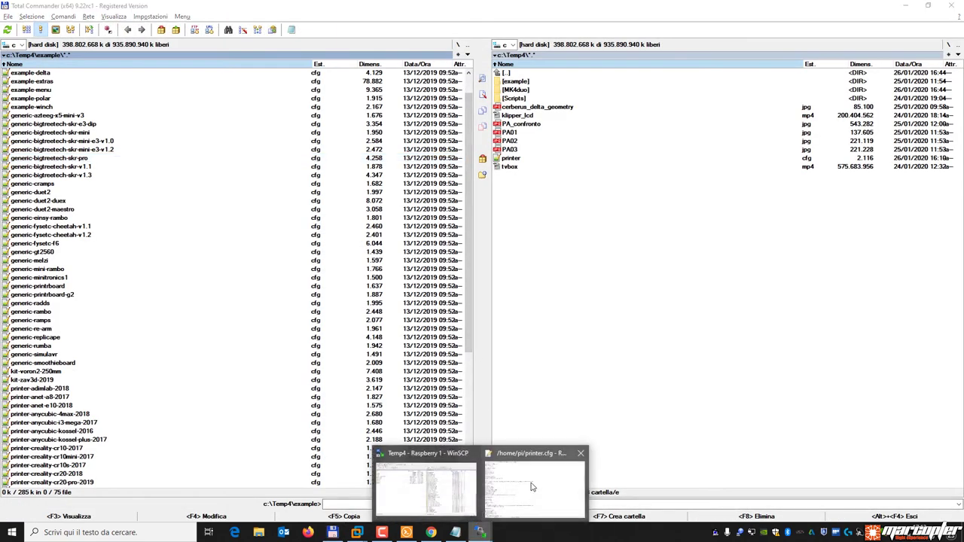
Bring back the printer.cfg editor and check the tmc2130 stepper_a settings.
left_click(529, 494)
scroll(302, 261, "up", 20)
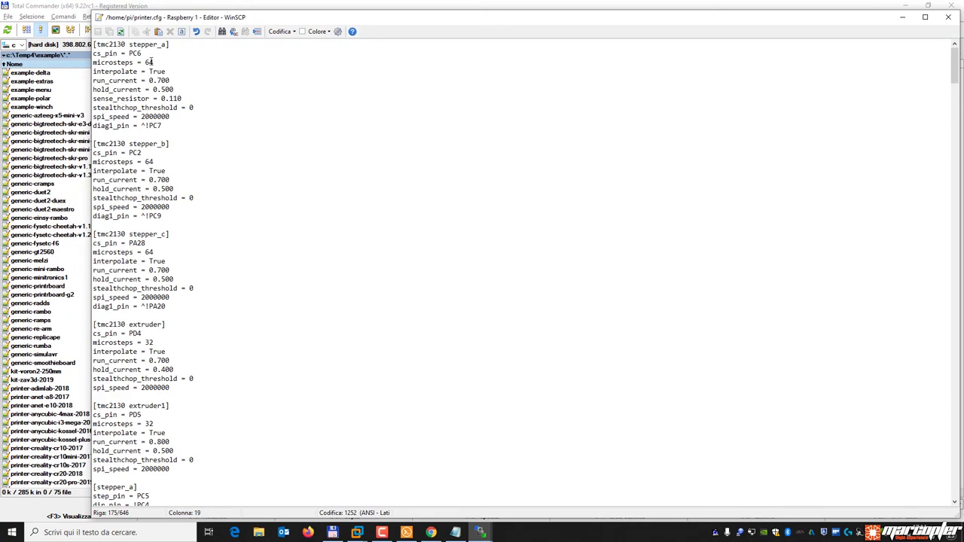
left_click_drag(93, 45, 177, 45)
left_click(179, 64)
left_click(174, 80)
key("Up")
left_click(205, 108)
left_click(174, 118)
Scroll through the remaining tmc2130 sections for stepper_b/c and the extruders.
scroll(177, 315, "down", 13)
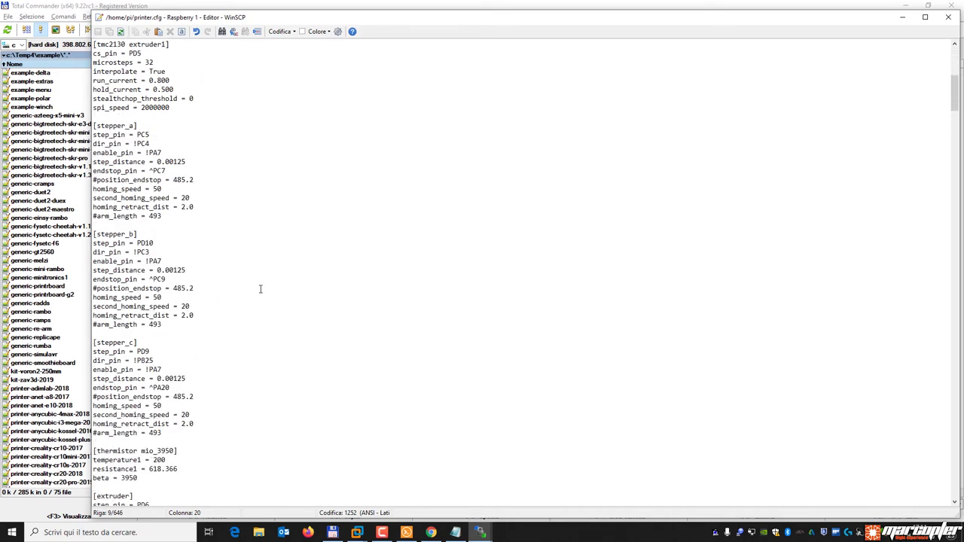
scroll(260, 288, "down", 12)
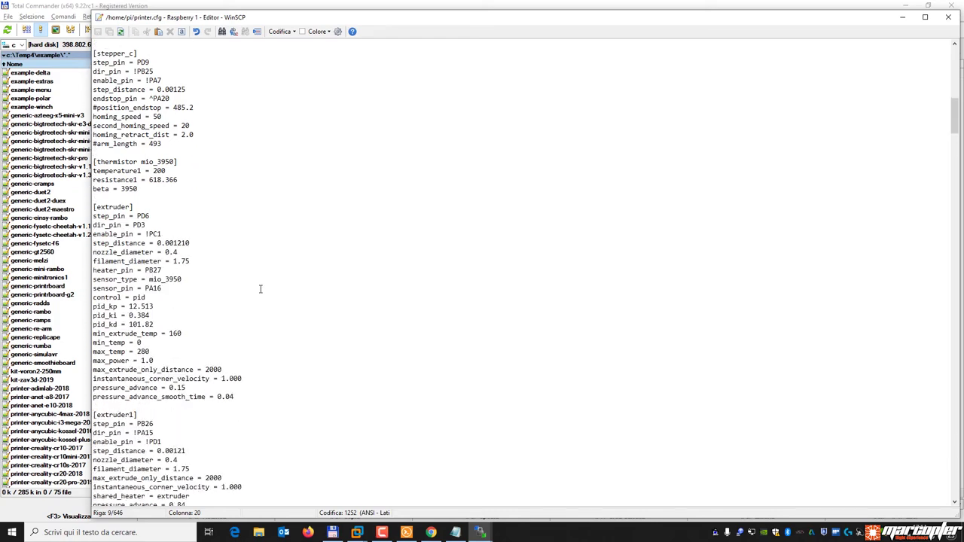
scroll(260, 288, "down", 10)
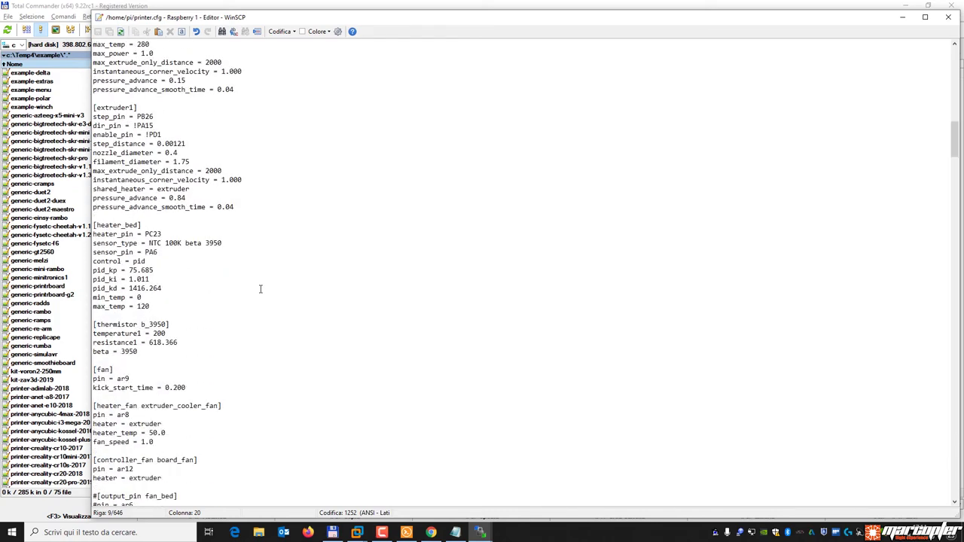
scroll(327, 270, "up", 20)
scroll(327, 270, "up", 13)
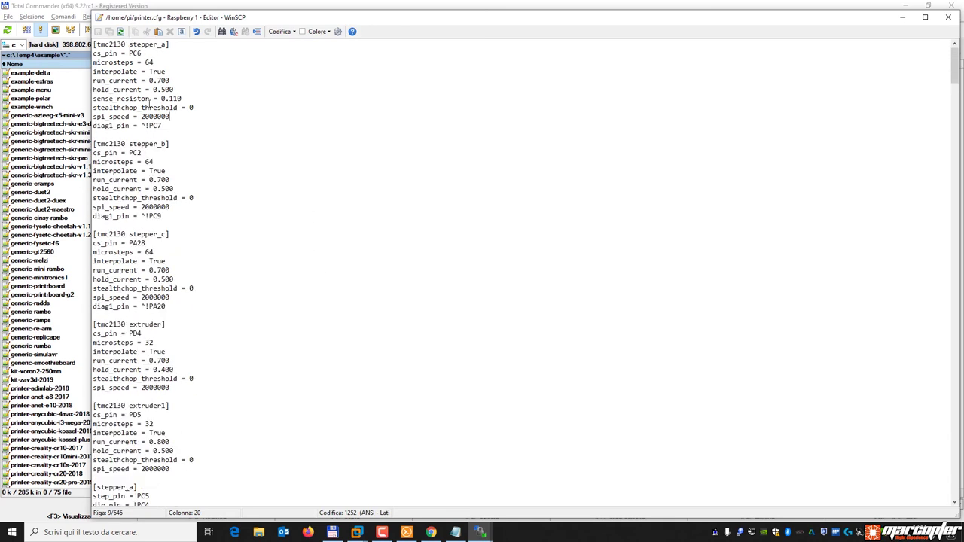
Inspect the ^! prefix of the diag1_pin value without editing it.
left_click_drag(141, 125, 154, 125)
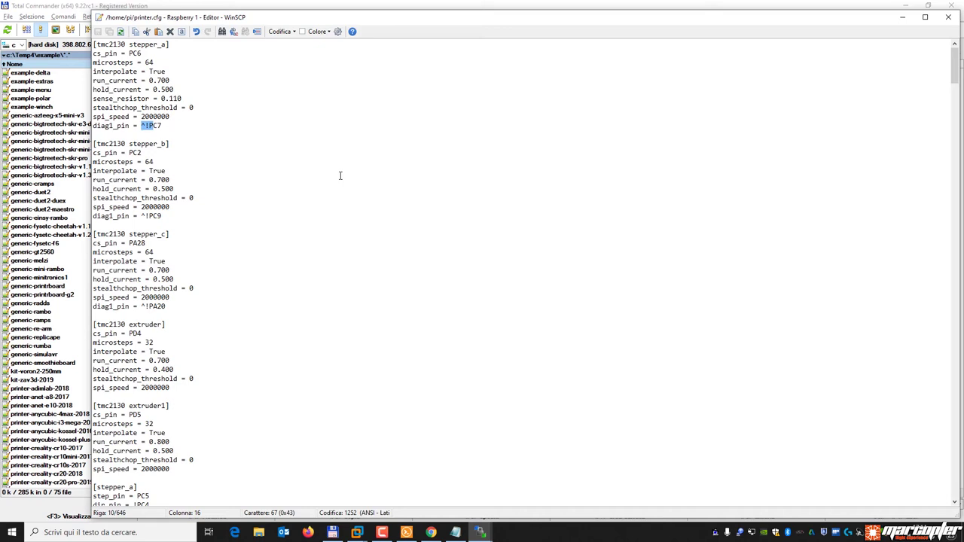
left_click(142, 134)
left_click_drag(140, 126, 145, 126)
key("Right")
Delete the ^ before PC7 in stepper_a's endstop_pin, then undo it to keep ^PC7.
scroll(219, 236, "down", 8)
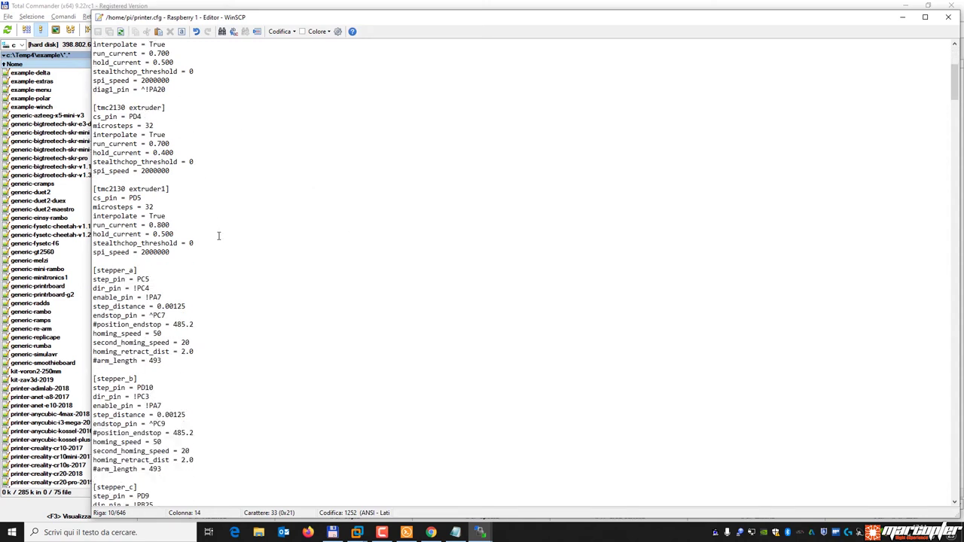
left_click(101, 288)
left_click(136, 288)
left_click(155, 287)
left_click(154, 315)
key("BackSpace")
key("ctrl+z")
left_click(407, 532)
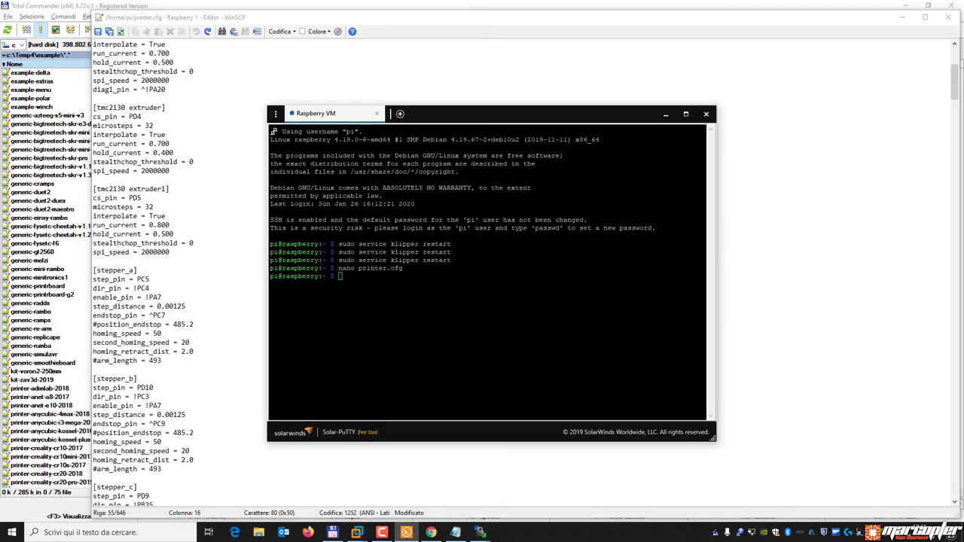
Send an endstop query to the Kossel MAX from the Repetier-Server printer terminal.
left_click(431, 533)
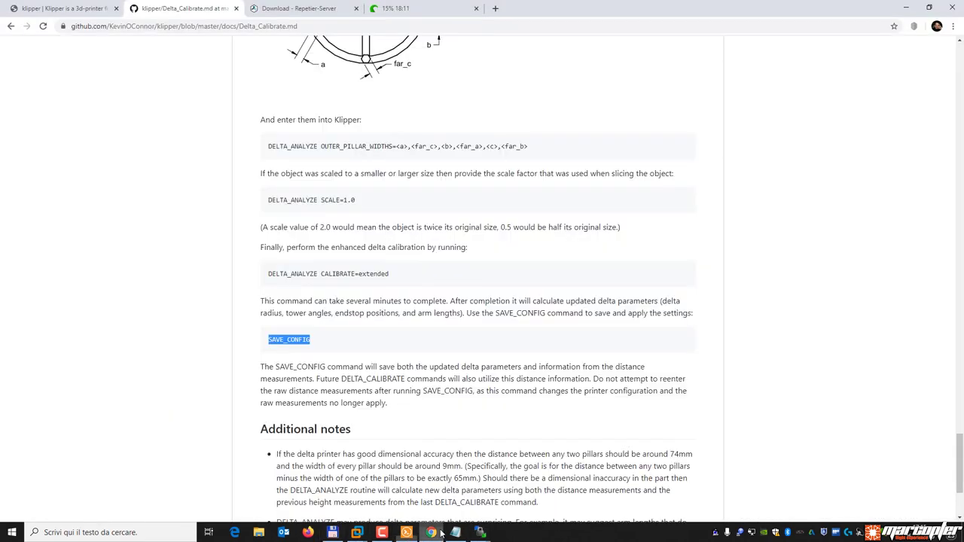
left_click(400, 8)
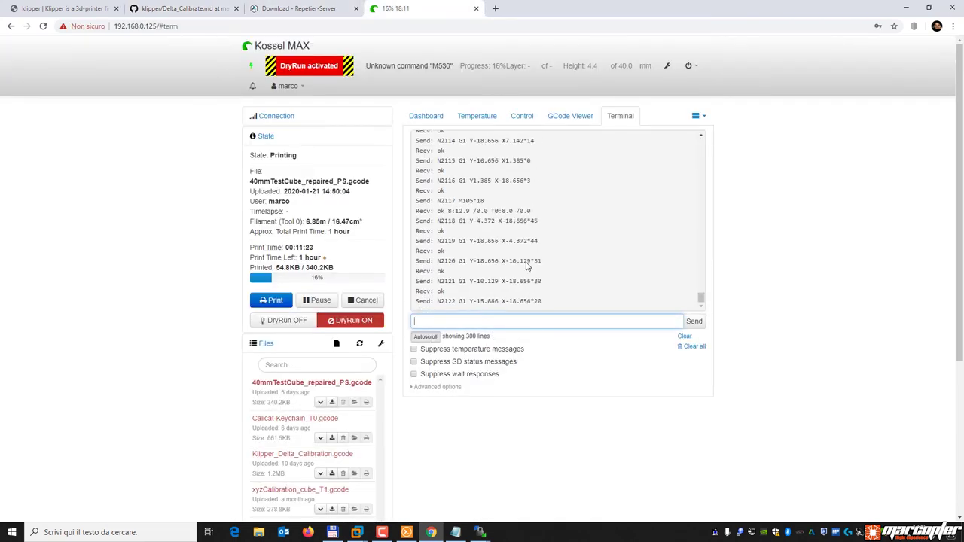
left_click(461, 321)
type("G28")
key("Return")
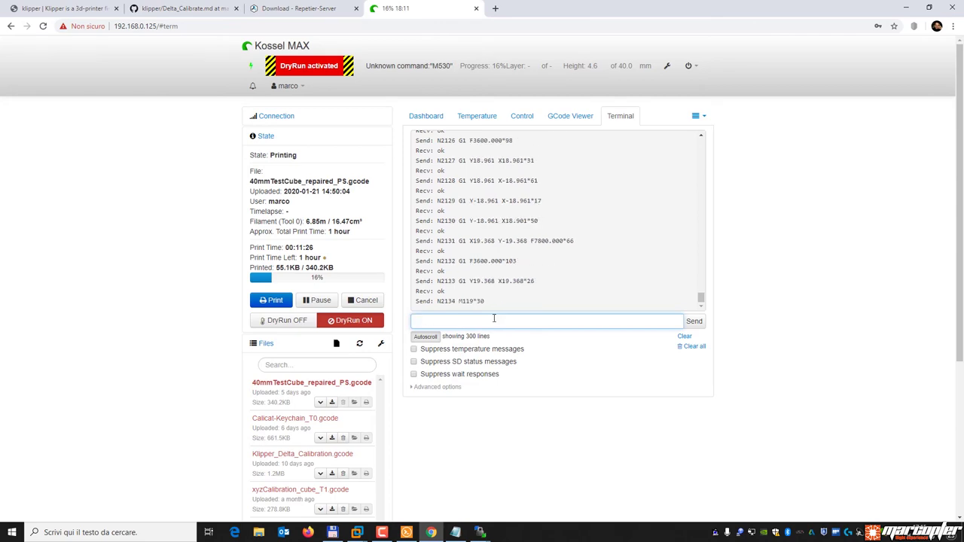
Highlight the reply showing endstops a, b, c open, then return to printer.cfg.
scroll(515, 280, "down", 2)
scroll(514, 281, "up", 2)
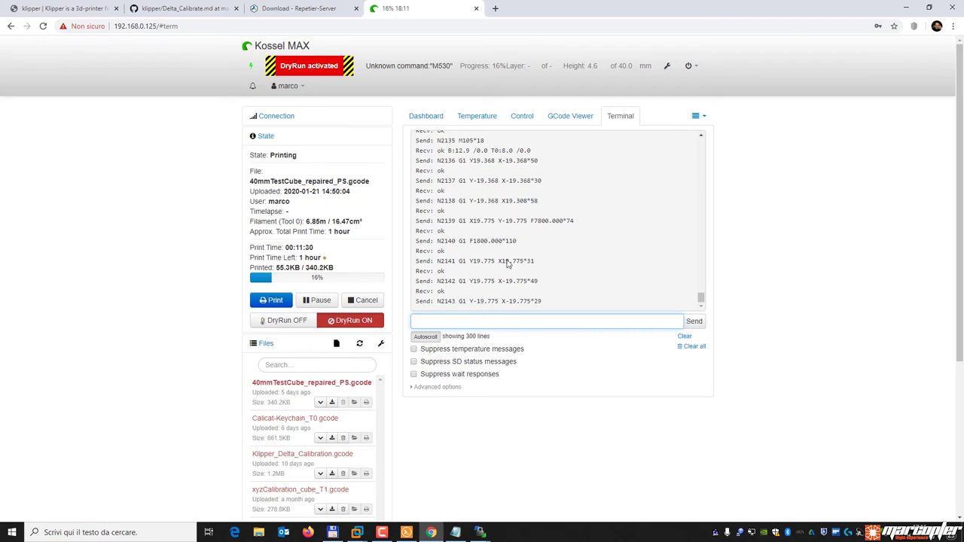
left_click(425, 336)
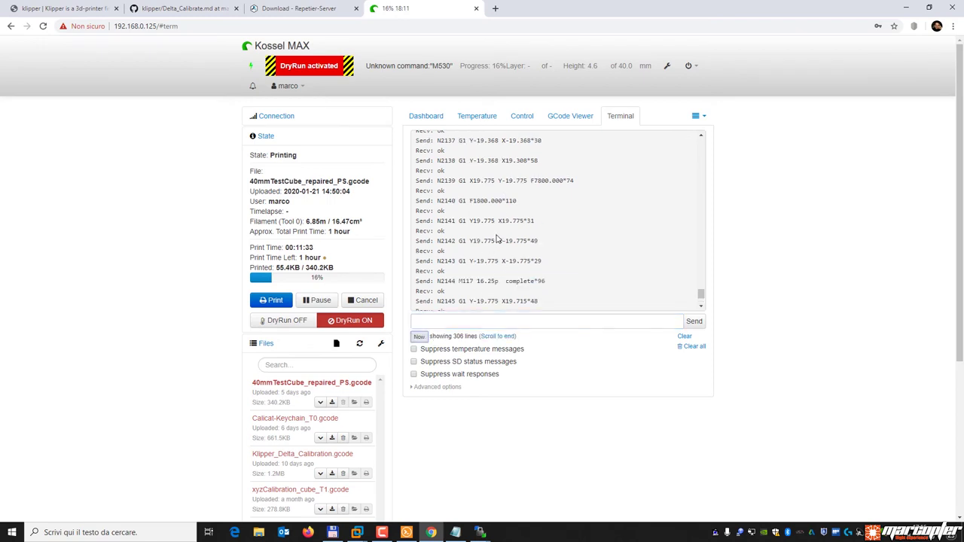
scroll(498, 239, "up", 2)
left_click_drag(511, 214, 445, 214)
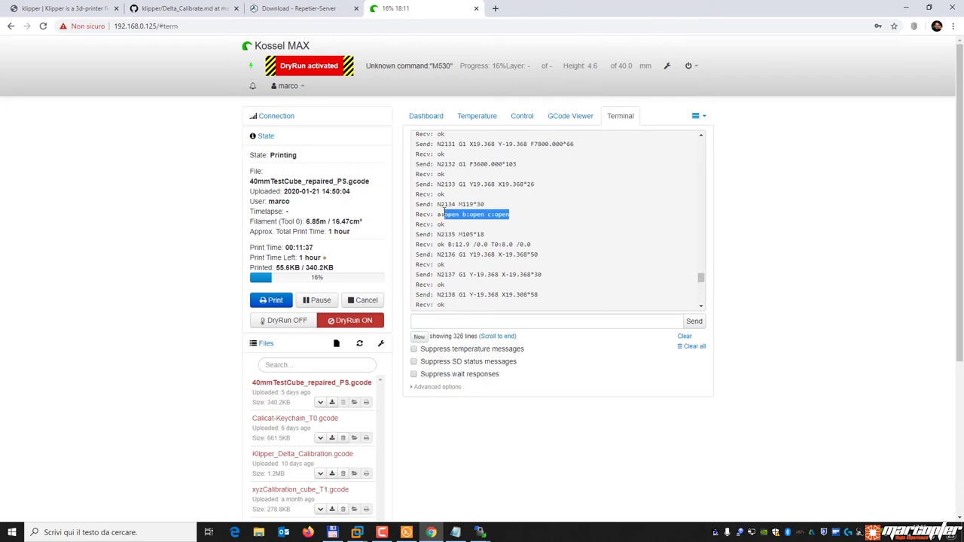
scroll(488, 254, "down", 10)
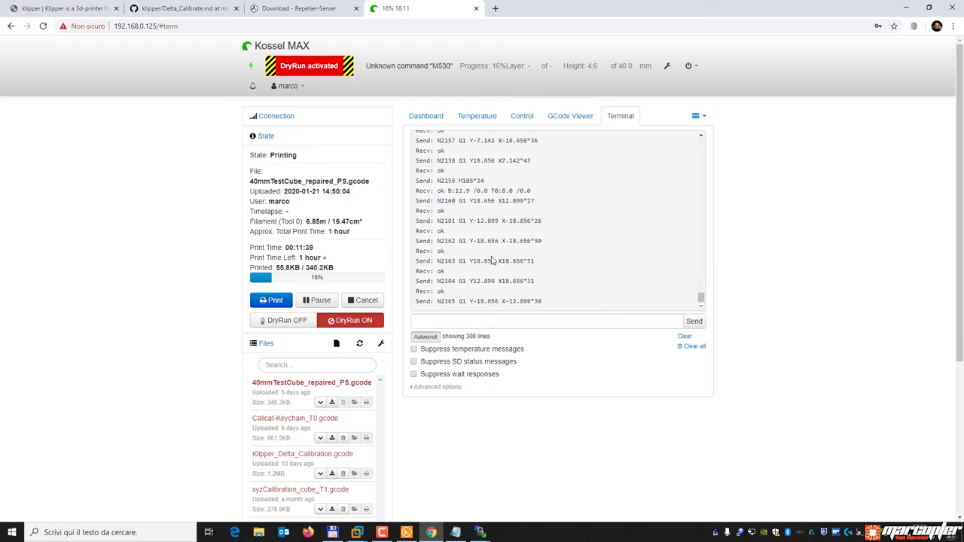
mouse_move(481, 533)
left_click(538, 498)
scroll(260, 272, "up", 8)
scroll(266, 259, "down", 11)
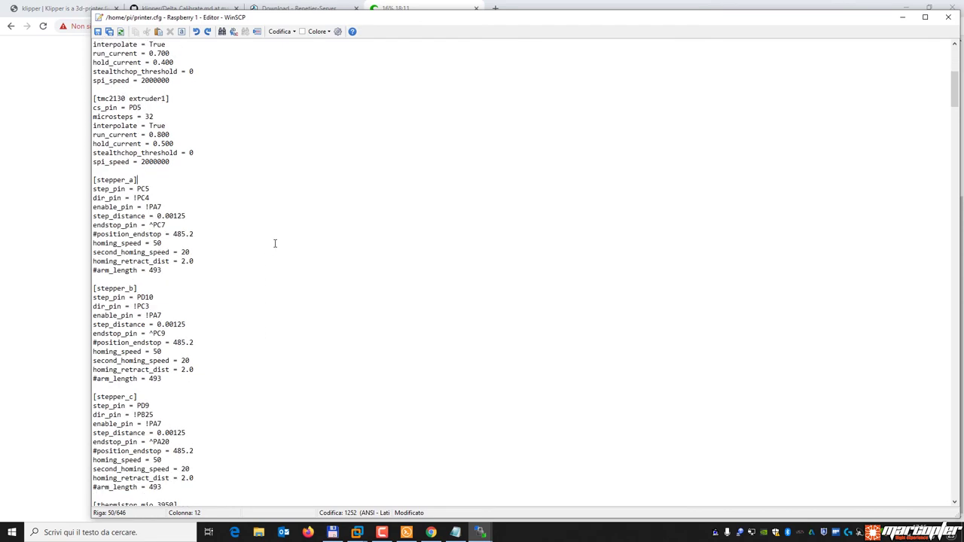
scroll(270, 251, "down", 8)
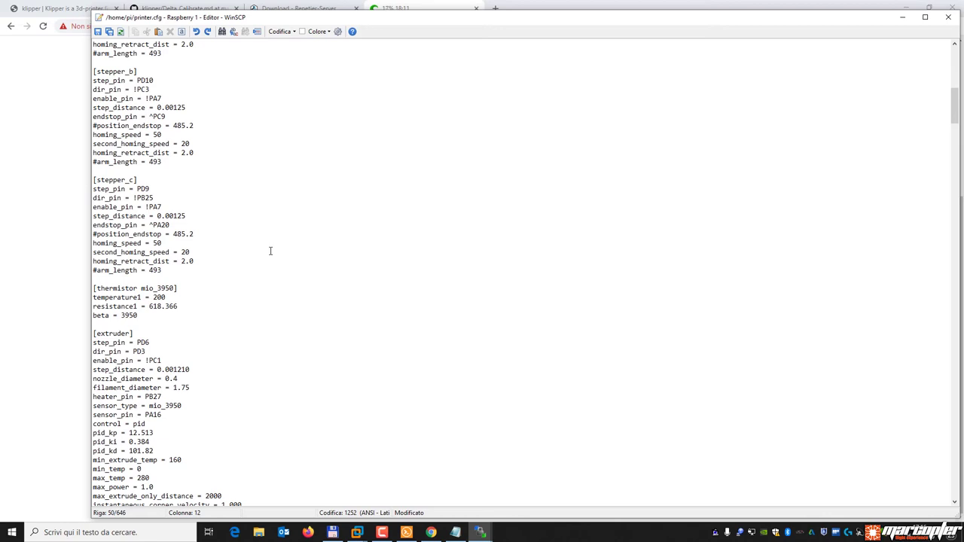
left_click_drag(179, 306, 93, 288)
left_click(130, 296)
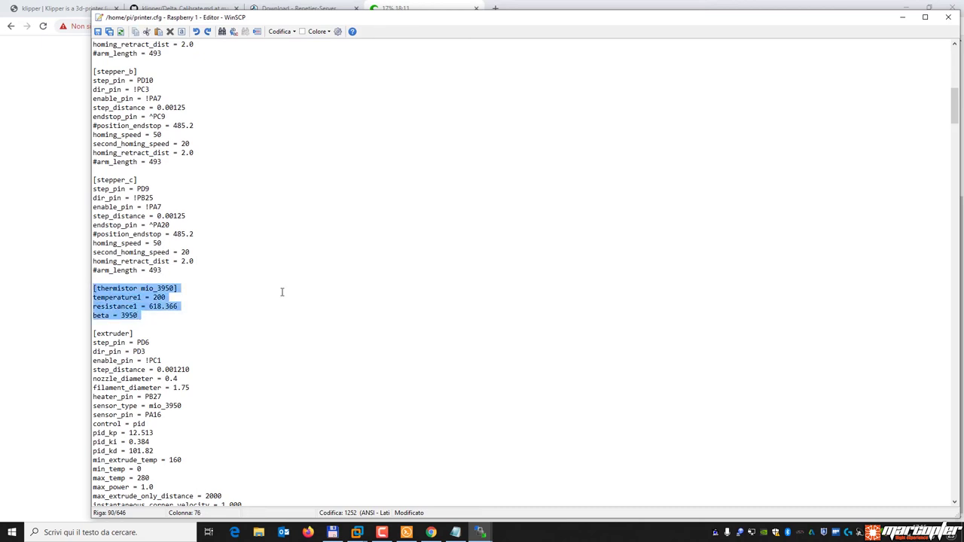
left_click(216, 403)
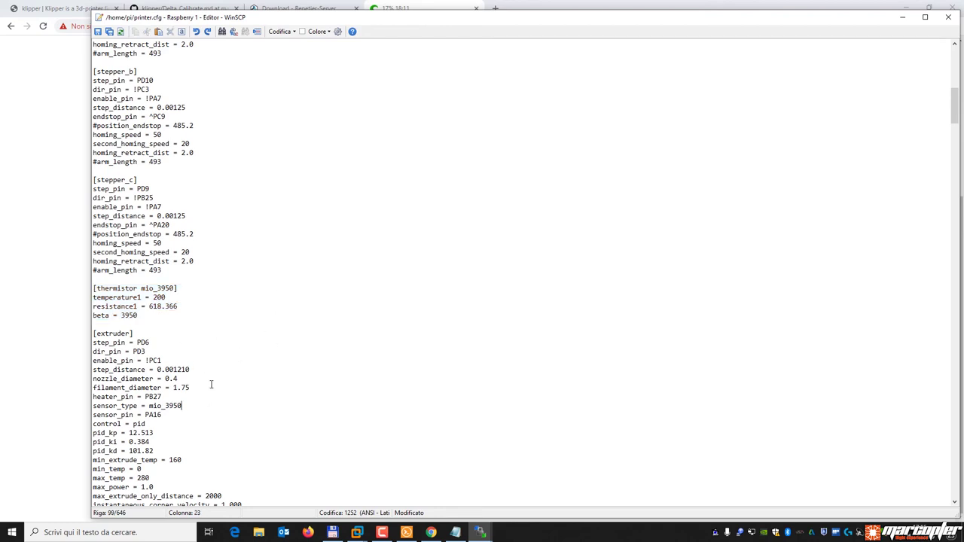
left_click_drag(153, 289, 171, 288)
left_click(173, 288)
left_click(187, 298)
left_click_drag(139, 315, 88, 292)
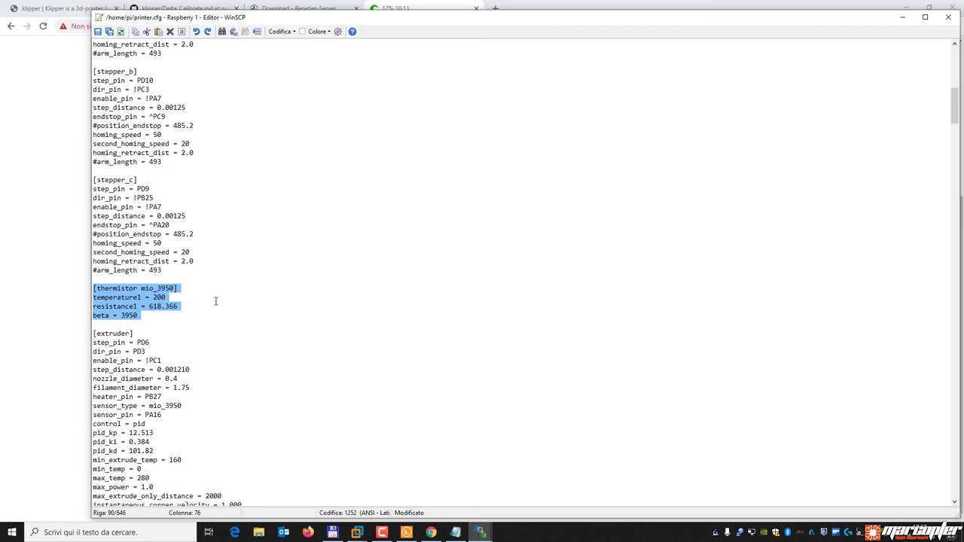
left_click(148, 315)
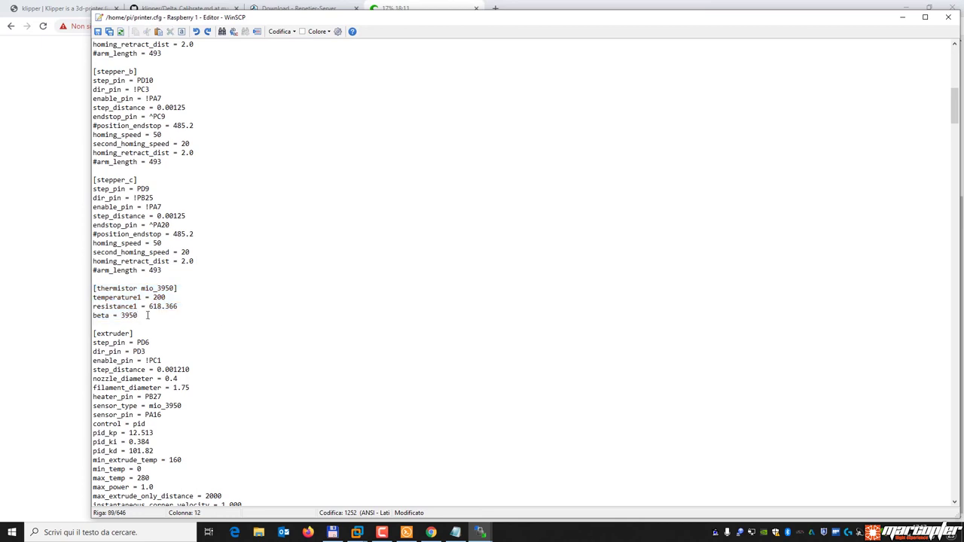
left_click(148, 324)
left_click(194, 299)
left_click_drag(178, 307, 149, 306)
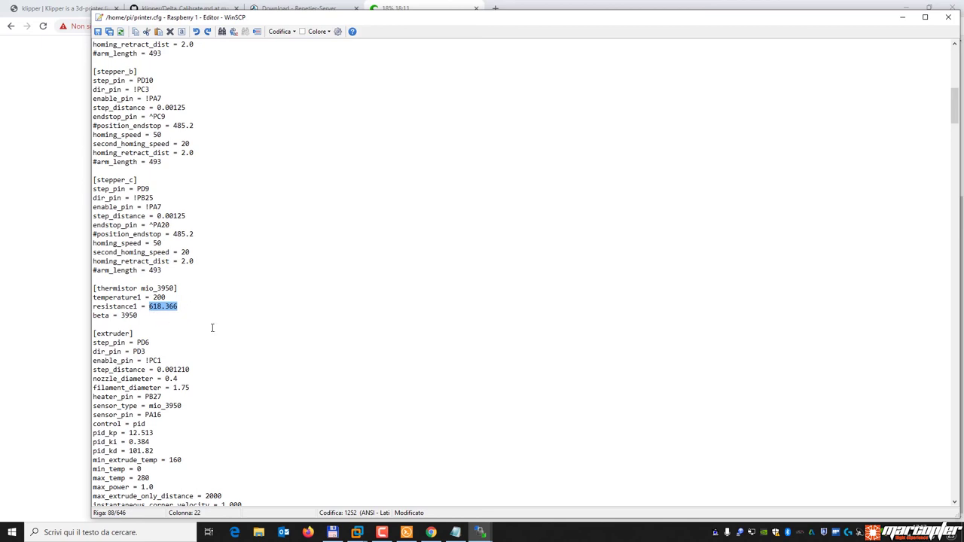
left_click(181, 289)
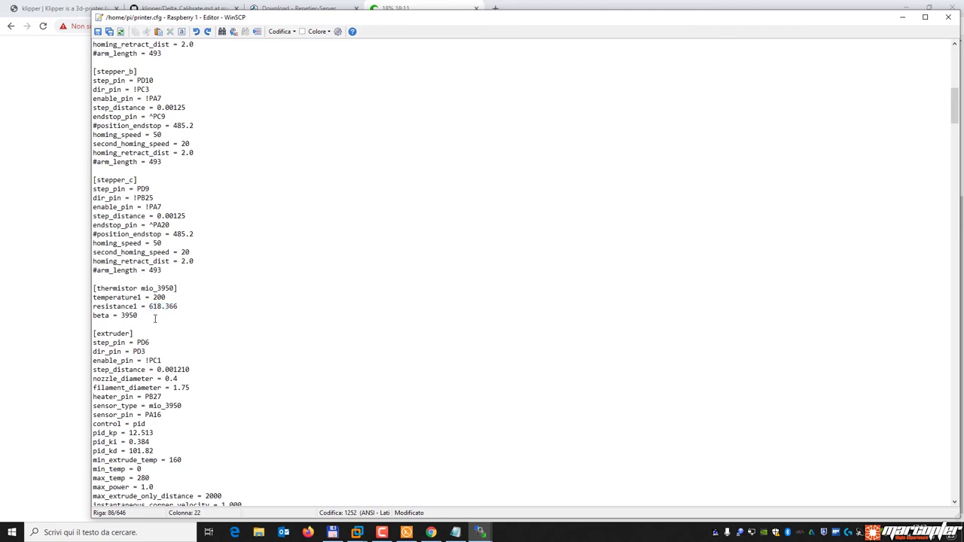
left_click_drag(155, 319, 92, 289)
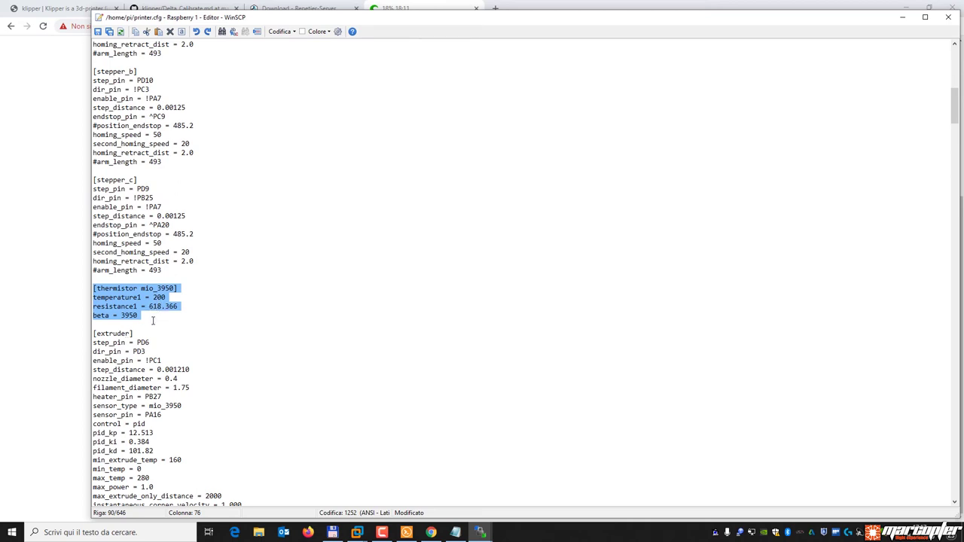
left_click_drag(181, 406, 149, 406)
left_click(168, 289)
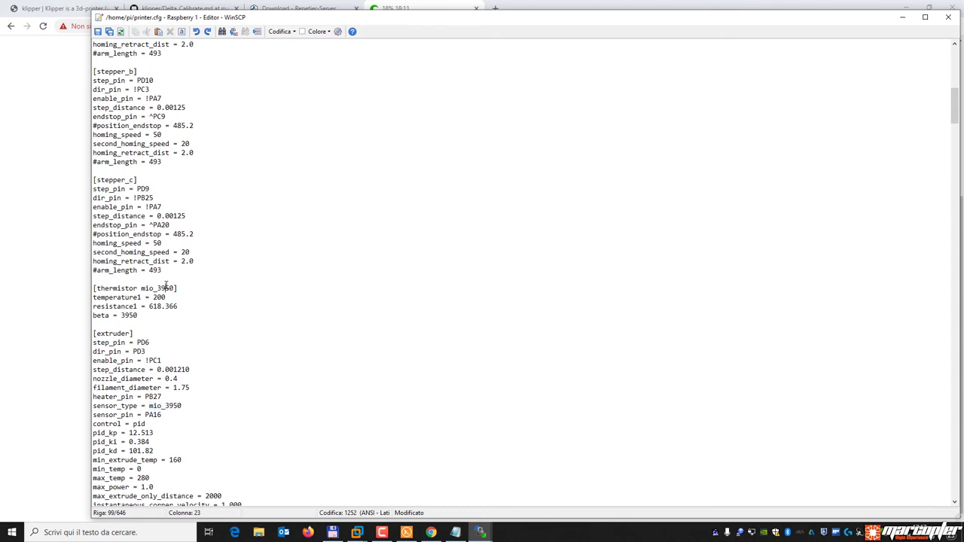
scroll(280, 356, "down", 10)
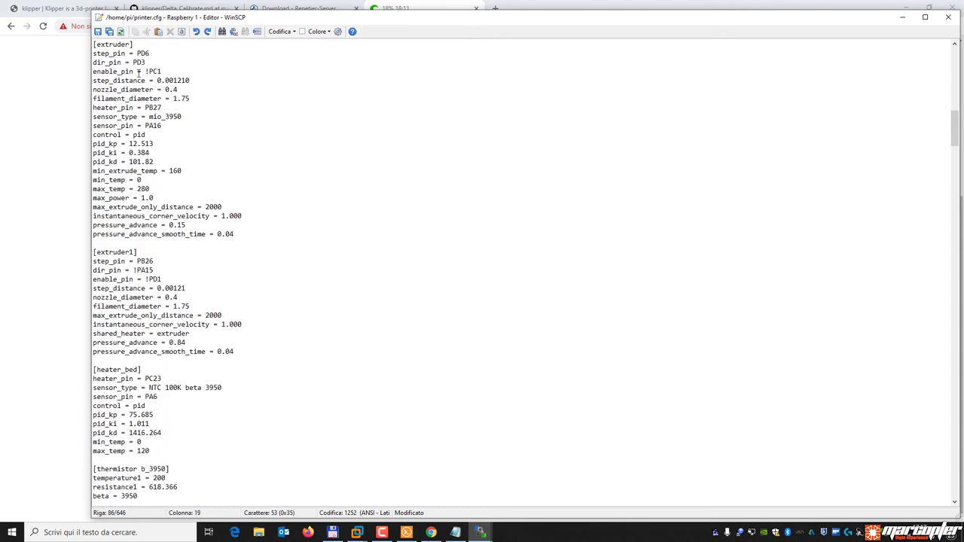
scroll(168, 207, "up", 3)
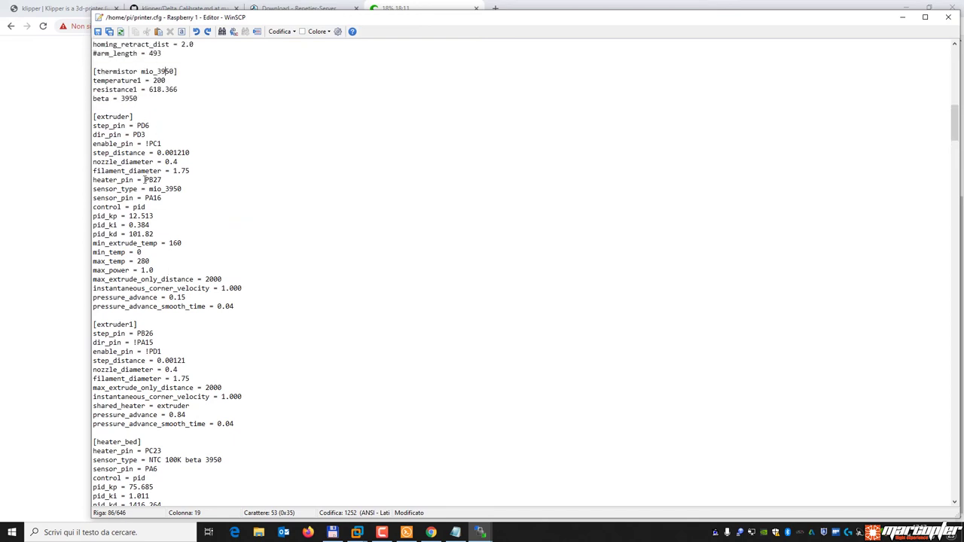
left_click_drag(199, 299, 92, 299)
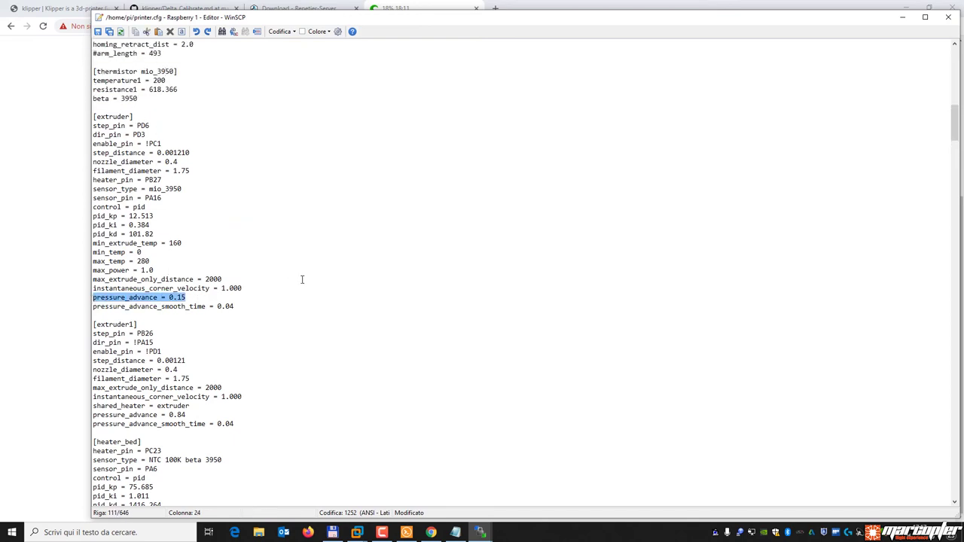
left_click(270, 279)
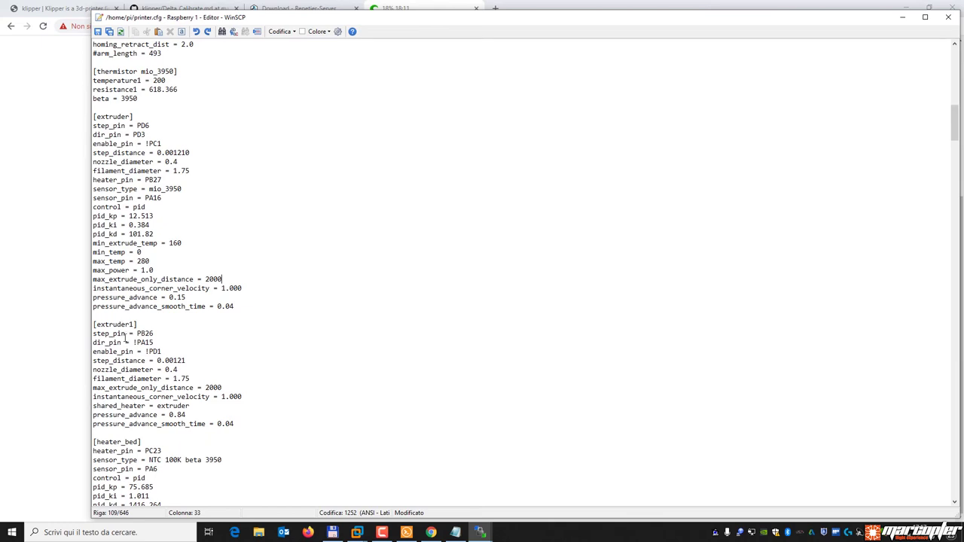
triple_click(122, 408)
left_click(146, 407)
left_click_drag(195, 406, 153, 408)
key("Right")
left_click(122, 117)
scroll(267, 297, "down", 2)
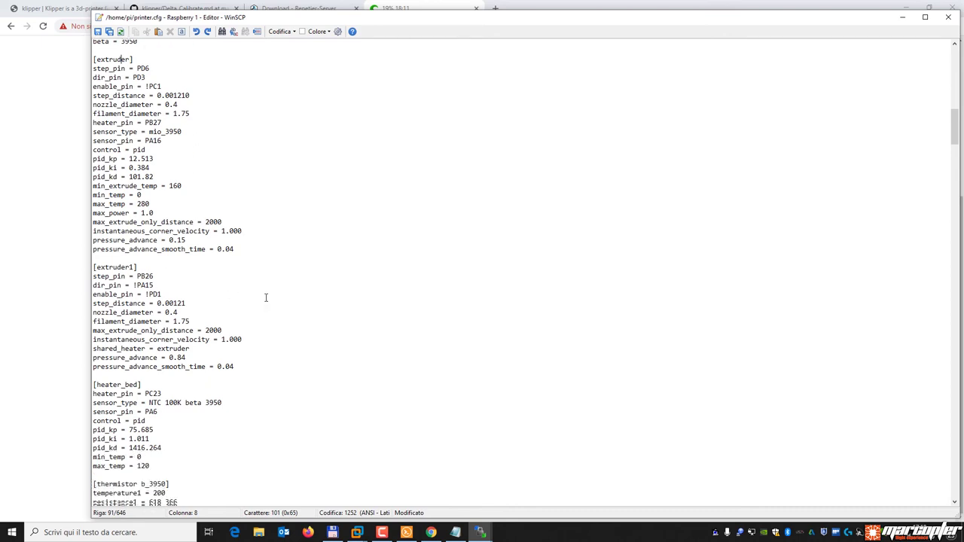
scroll(266, 298, "down", 3)
scroll(266, 297, "down", 3)
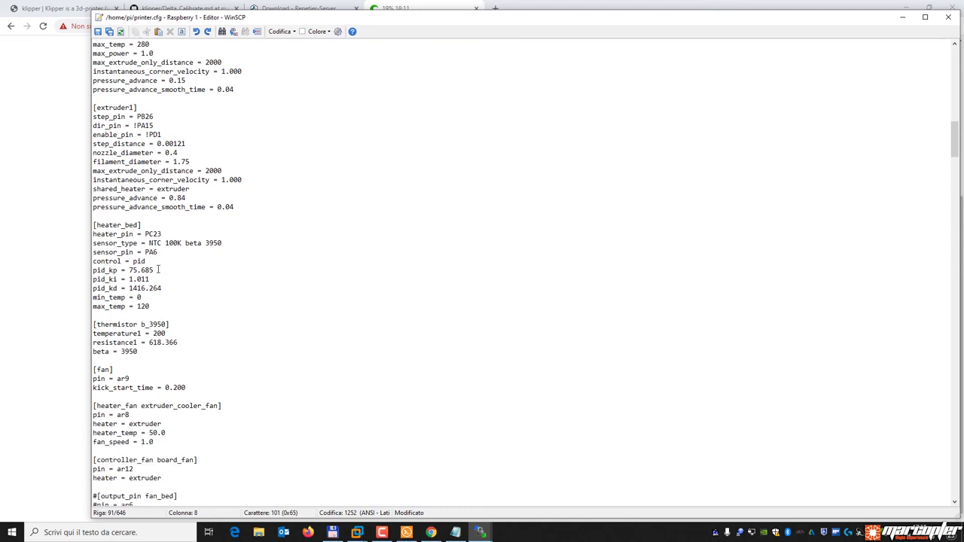
left_click_drag(163, 289, 79, 271)
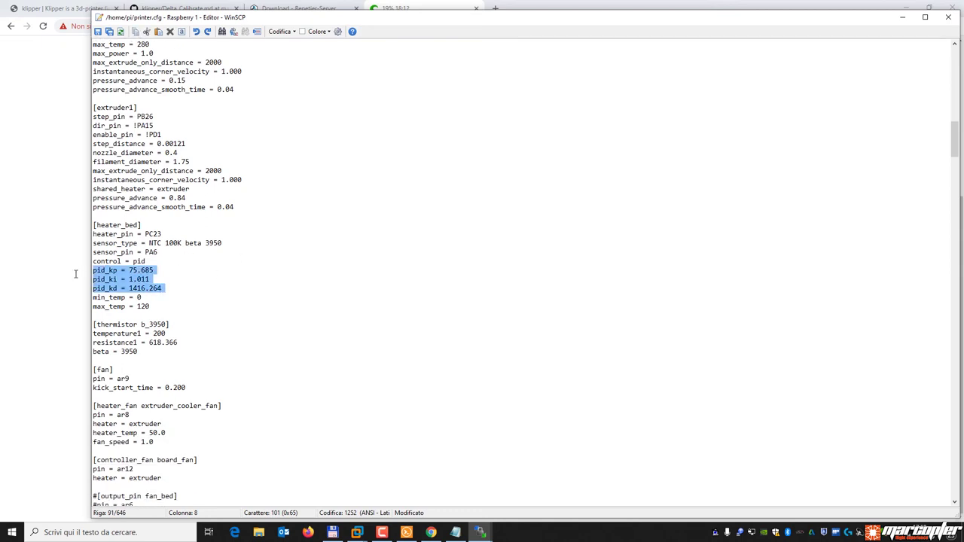
left_click(297, 281)
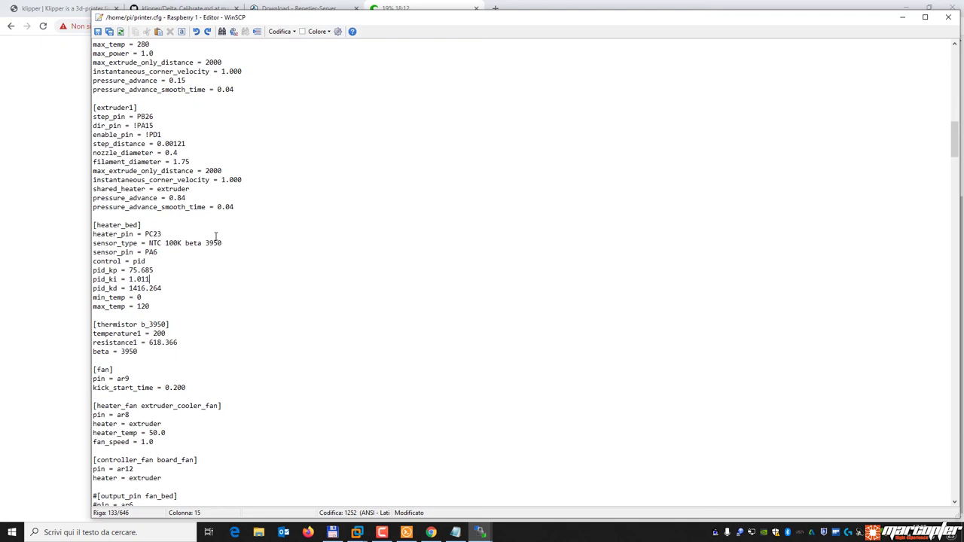
scroll(216, 237, "down", 5)
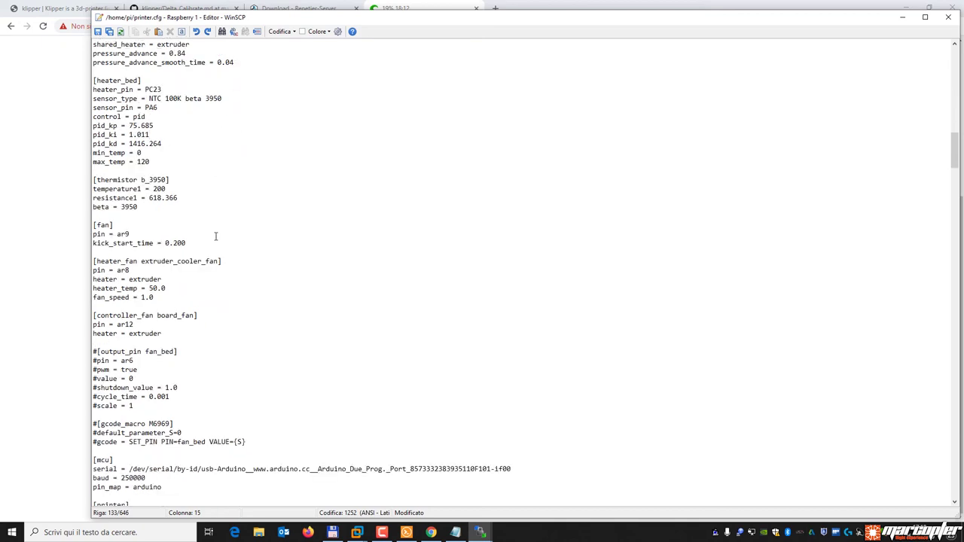
left_click(165, 261)
key("Down")
key("Down")
key("Down")
key("Down")
key("Down")
key("Down")
key("Down")
key("Down")
key("Down")
key("Down")
key("Down")
left_click_drag(154, 295, 93, 260)
left_click(131, 272)
left_click_drag(167, 288, 147, 289)
left_click(194, 296)
left_click_drag(165, 334, 84, 316)
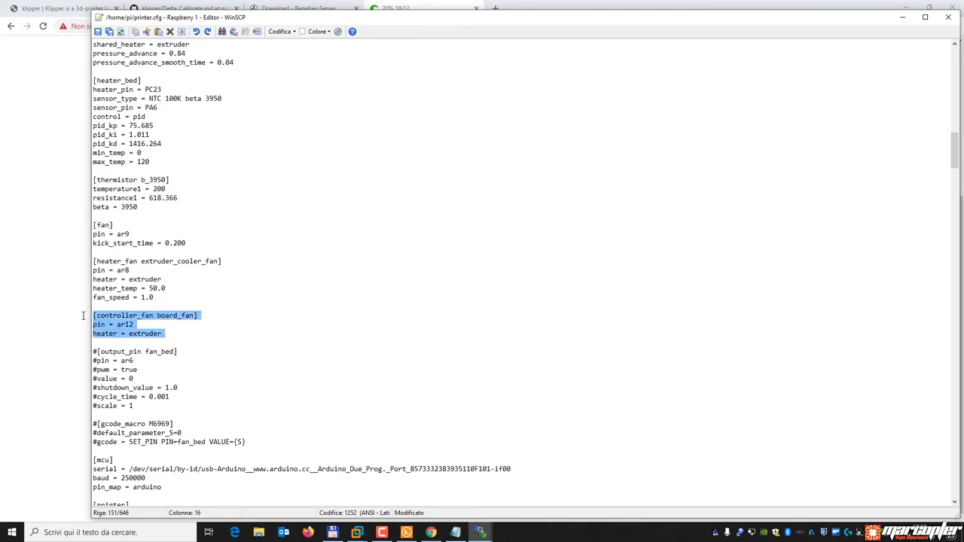
left_click(147, 325)
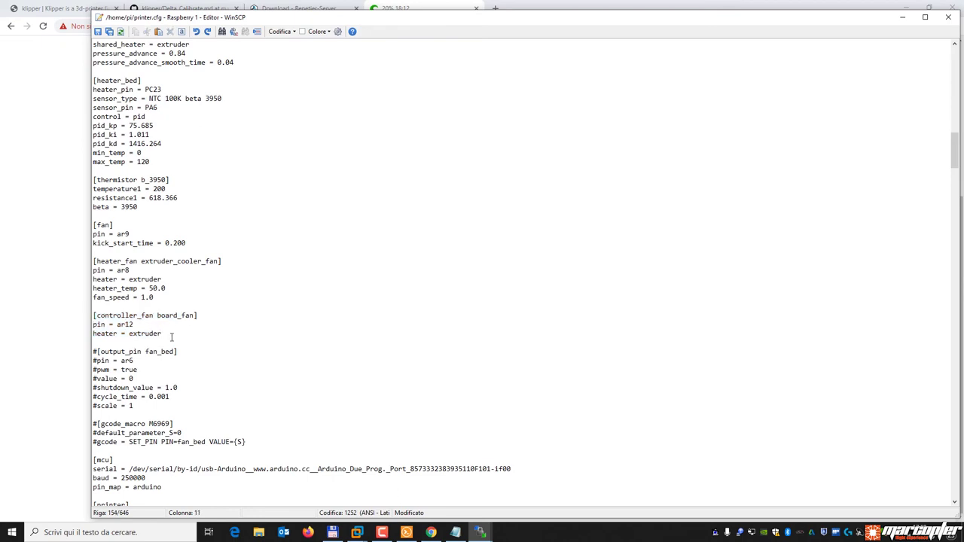
left_click(167, 329)
scroll(290, 255, "down", 8)
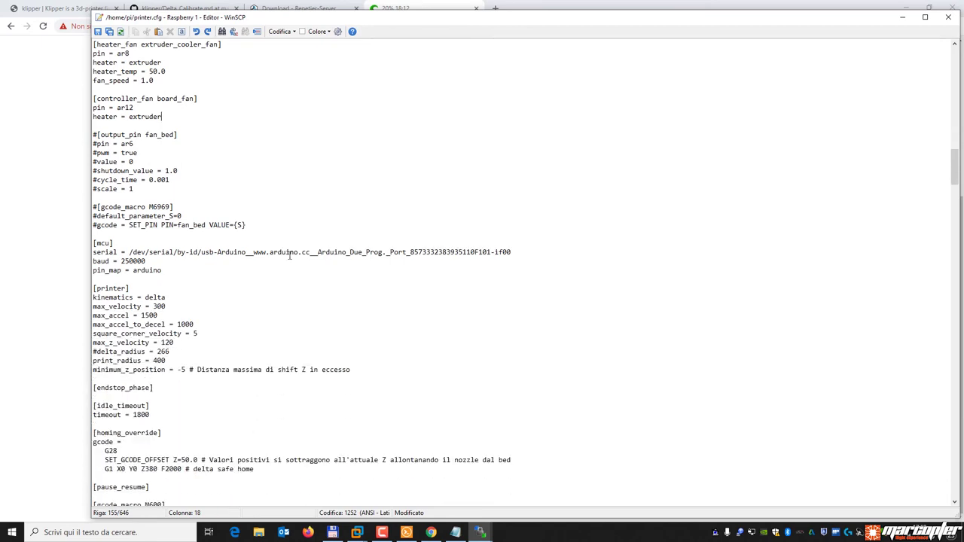
scroll(266, 269, "down", 4)
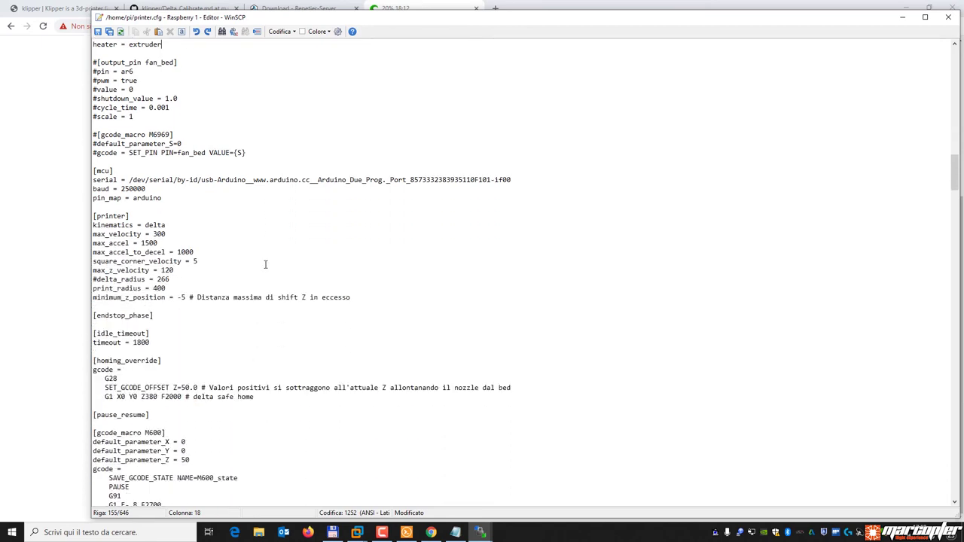
scroll(266, 261, "down", 1)
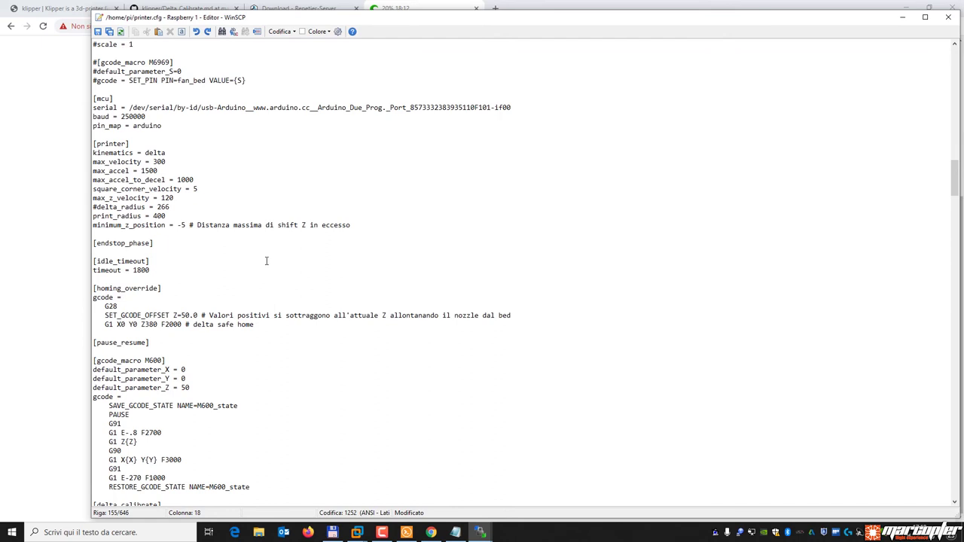
scroll(266, 261, "down", 3)
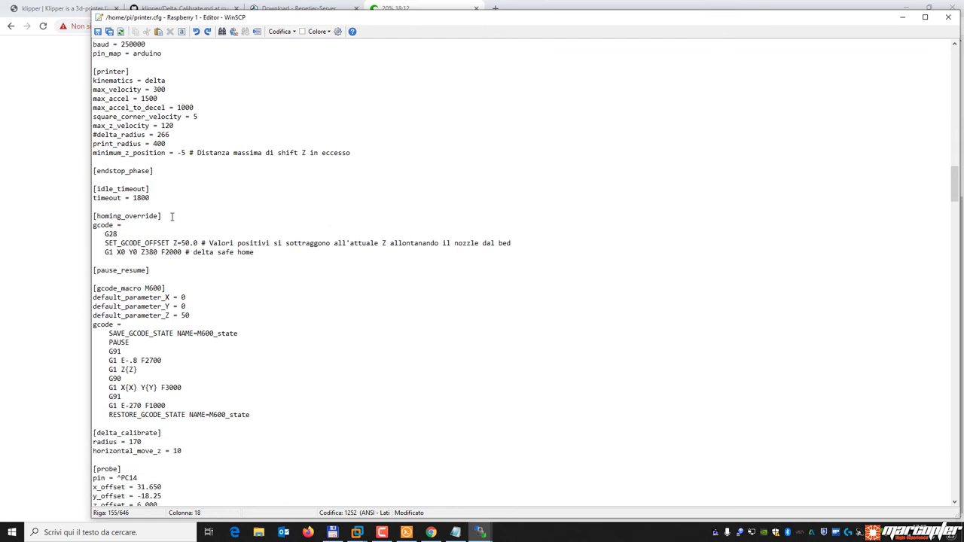
Highlight the [homing_override] header, its G28 command and the Z=50.0 gcode offset.
left_click_drag(164, 217, 70, 217)
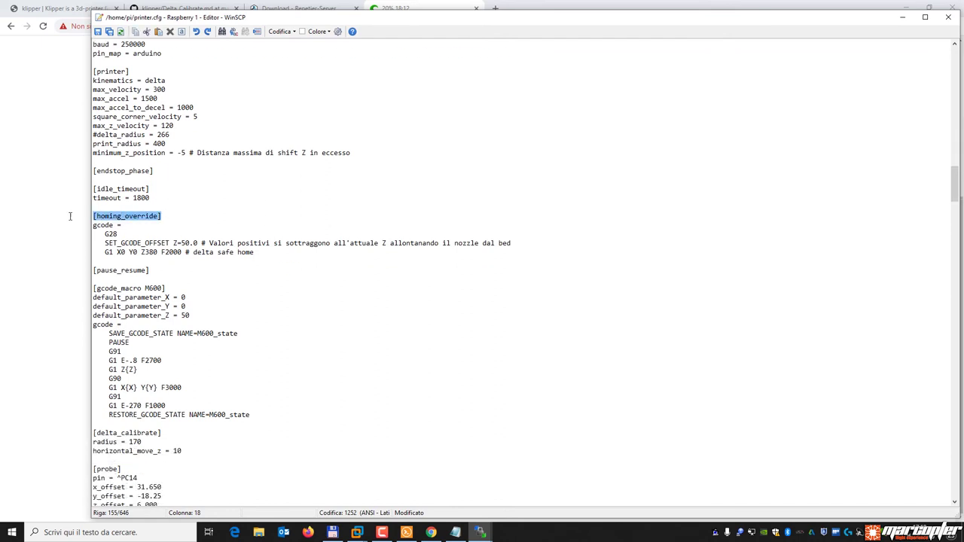
left_click(138, 234)
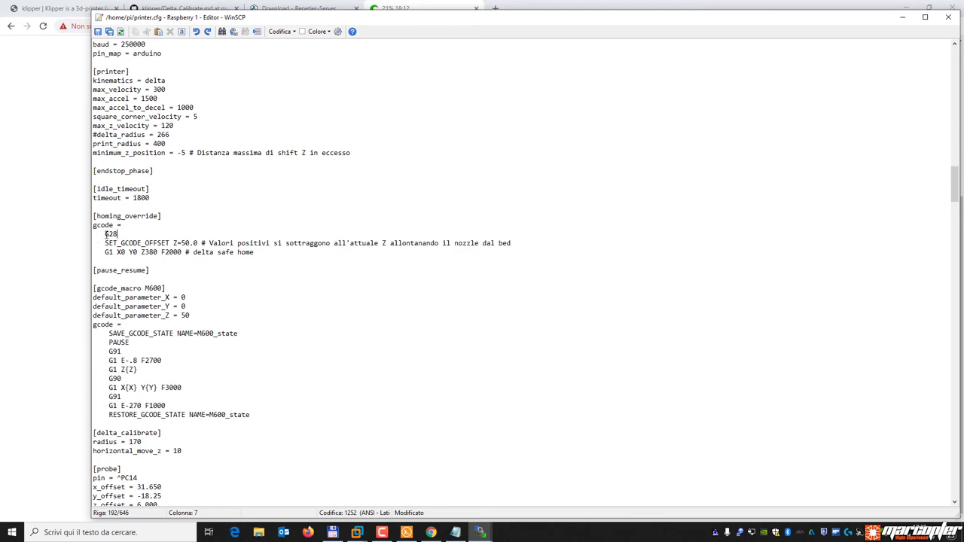
left_click_drag(105, 234, 119, 235)
left_click_drag(166, 216, 80, 217)
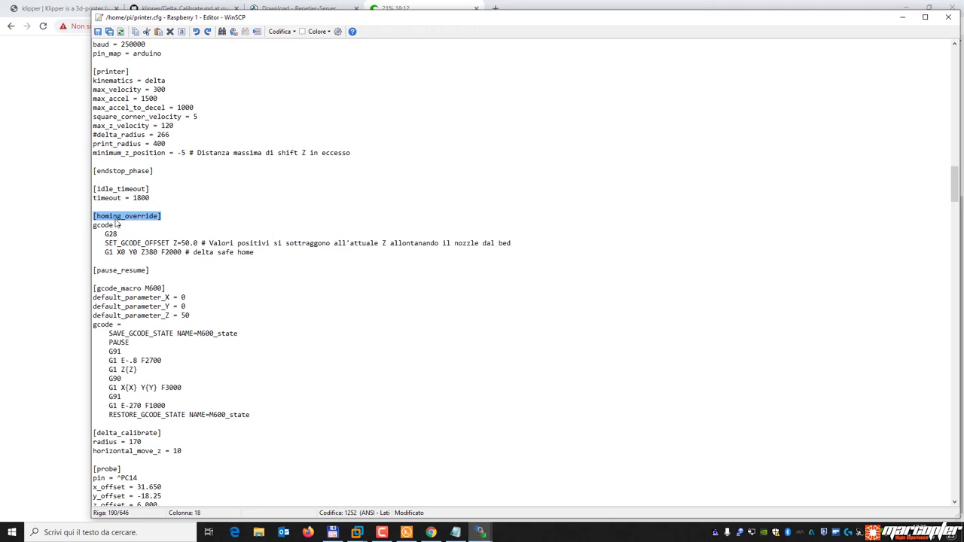
left_click(127, 234)
left_click_drag(127, 235, 191, 242)
left_click(120, 242)
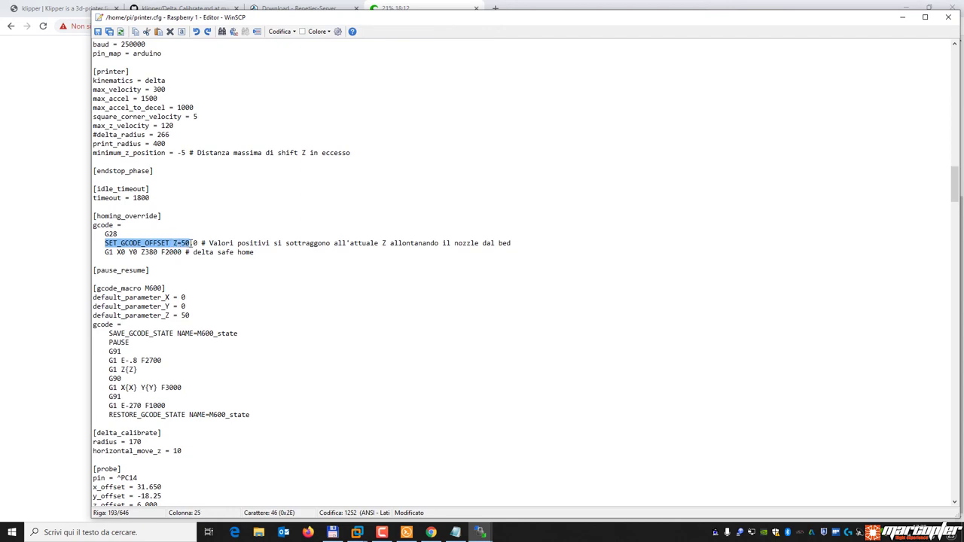
left_click(191, 242)
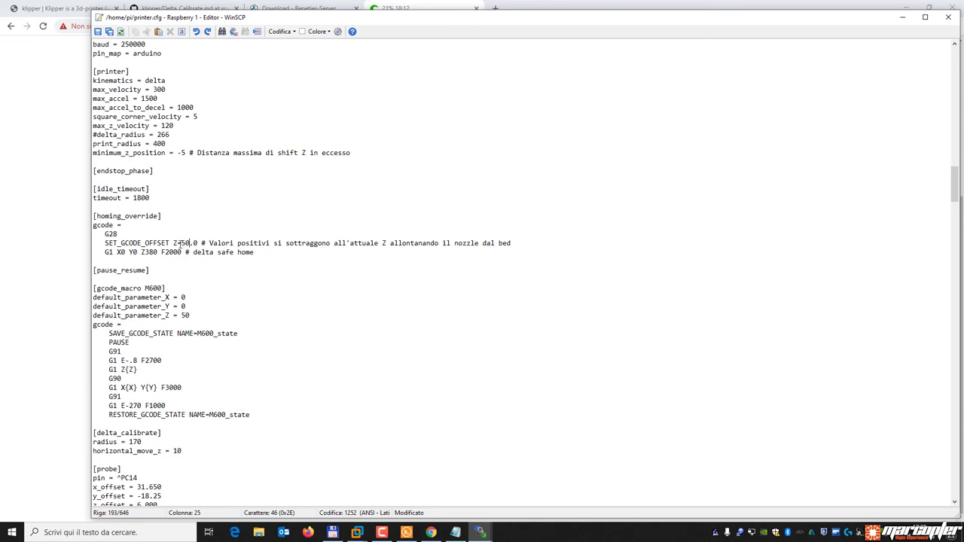
left_click_drag(181, 243, 190, 243)
Examine the G1 X0 Y0 Z380 F2000 safe-home move, then scroll through the probe and menu sections.
left_click_drag(256, 252, 95, 255)
left_click(181, 252)
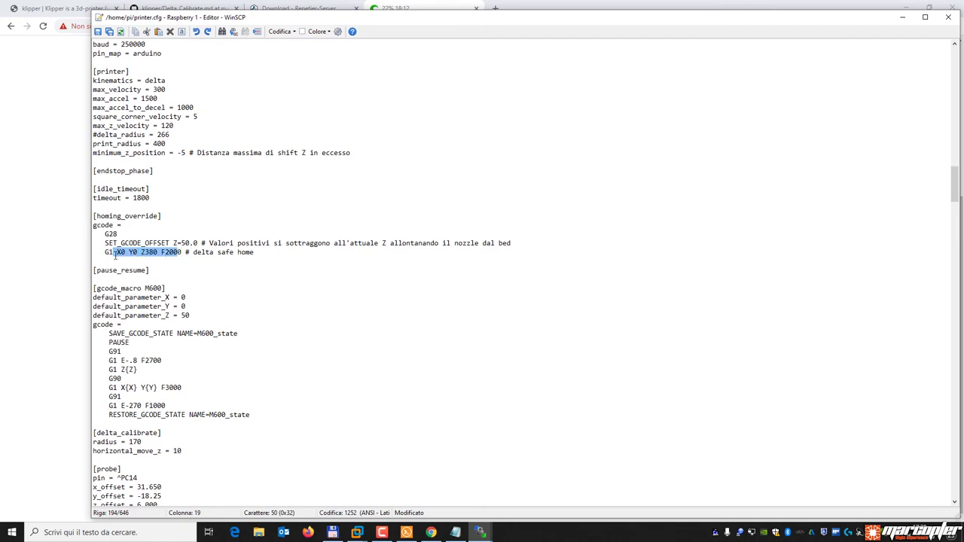
left_click(216, 261)
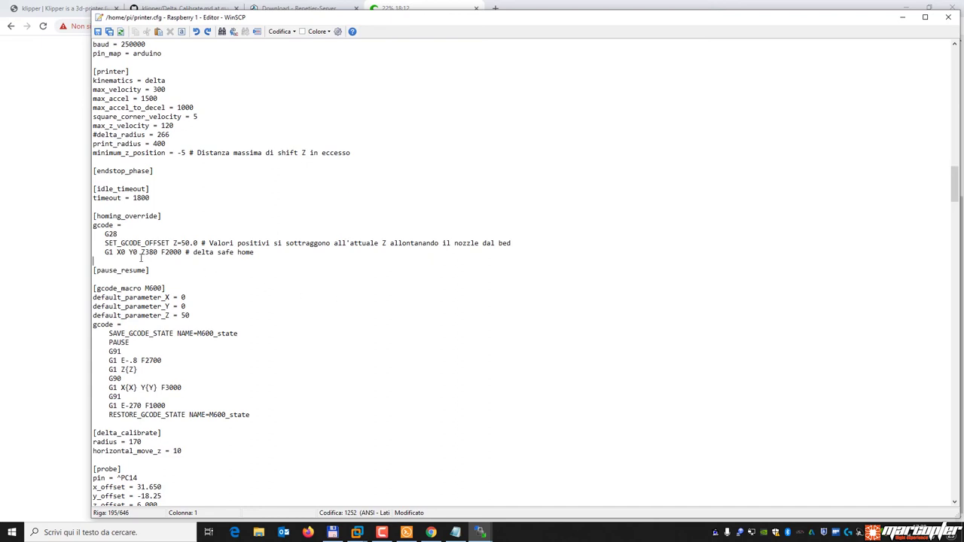
left_click_drag(141, 252, 182, 252)
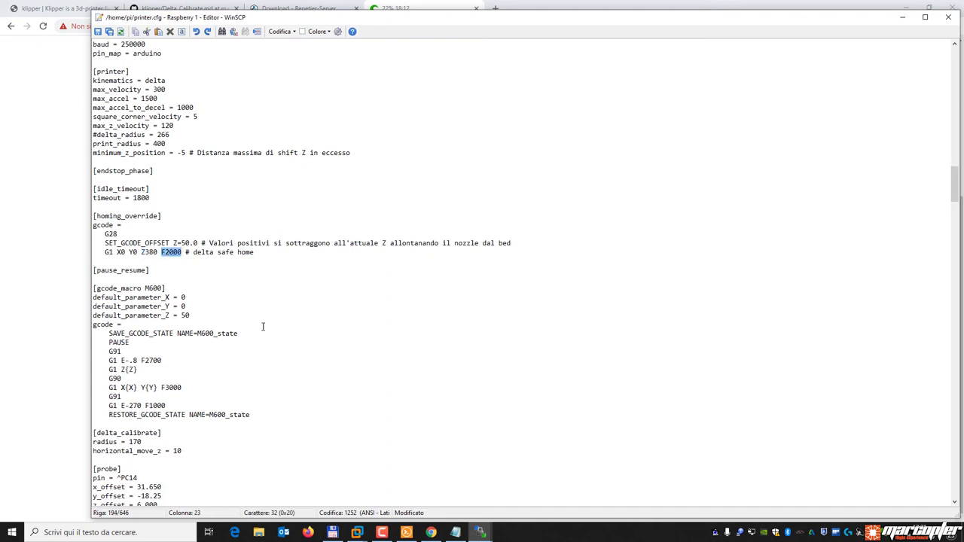
left_click(227, 260)
scroll(227, 259, "down", 5)
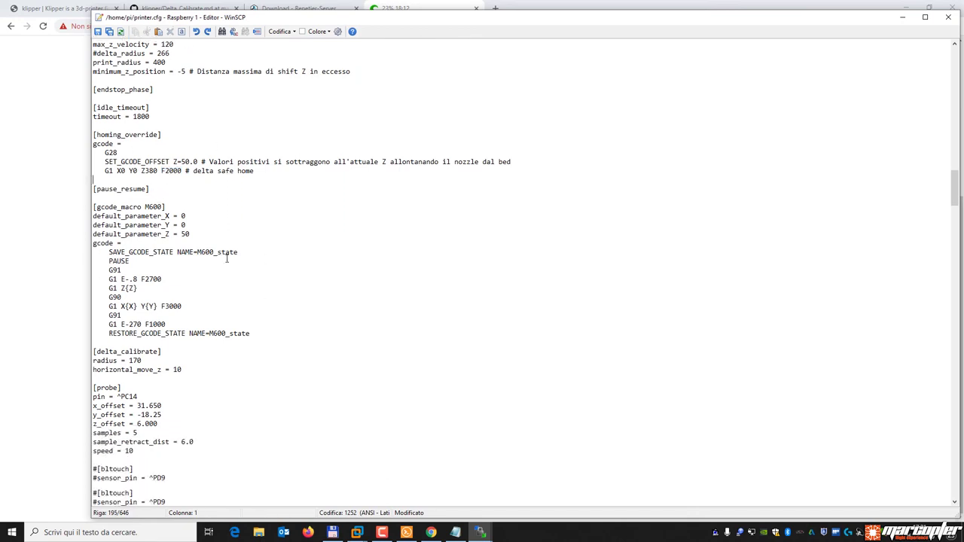
scroll(227, 259, "down", 8)
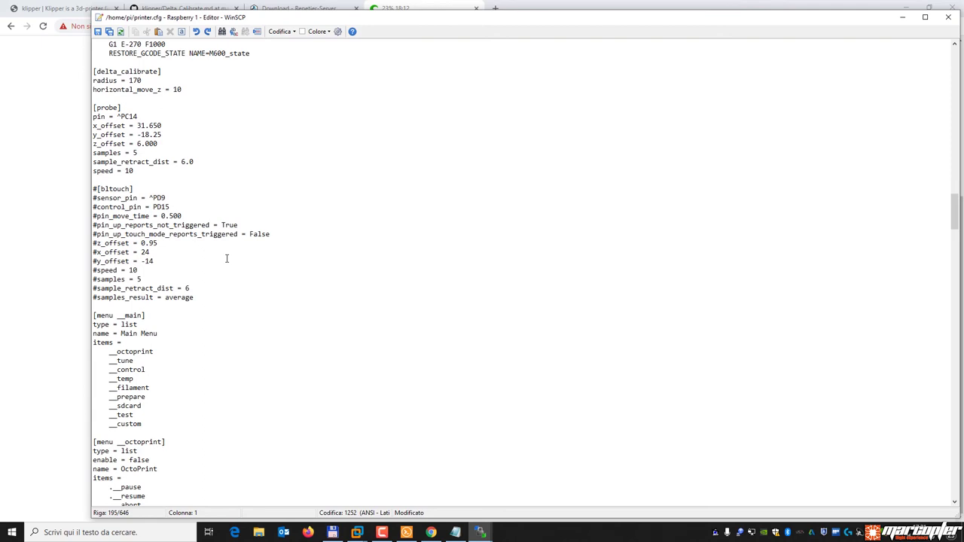
scroll(268, 203, "up", 8)
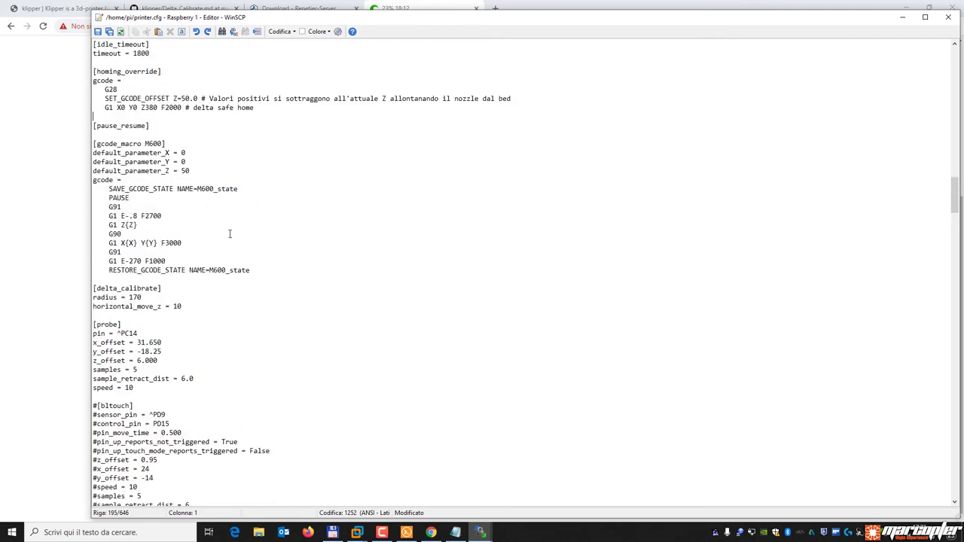
scroll(216, 237, "down", 8)
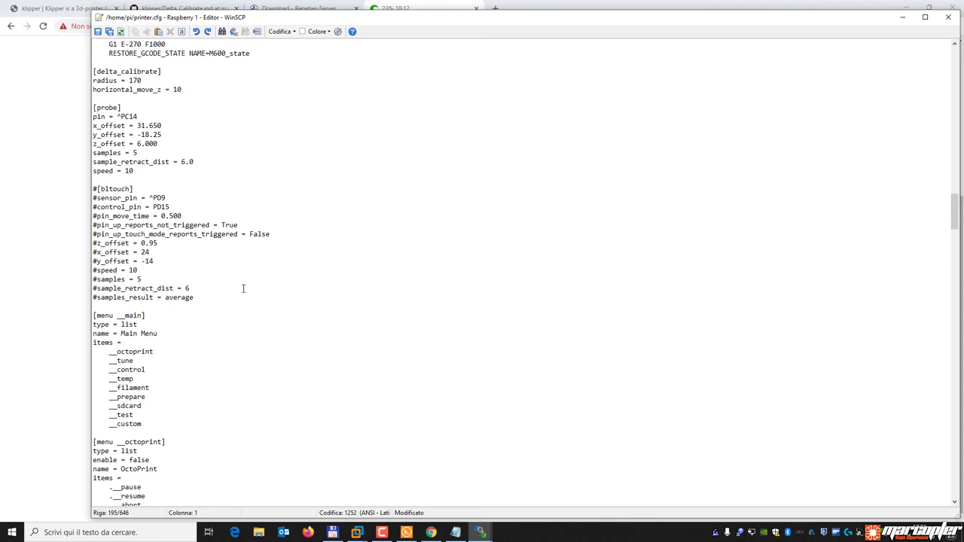
scroll(232, 288, "down", 3)
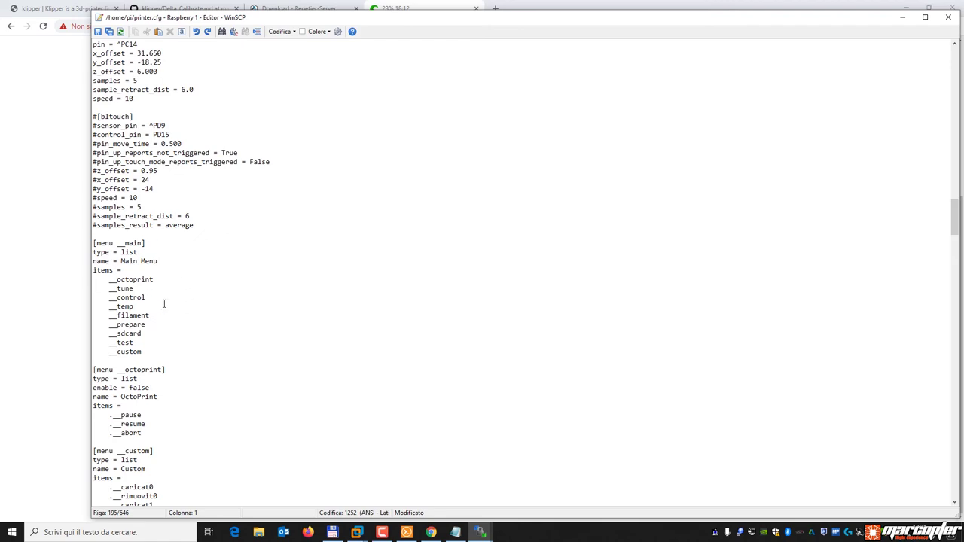
left_click(332, 533)
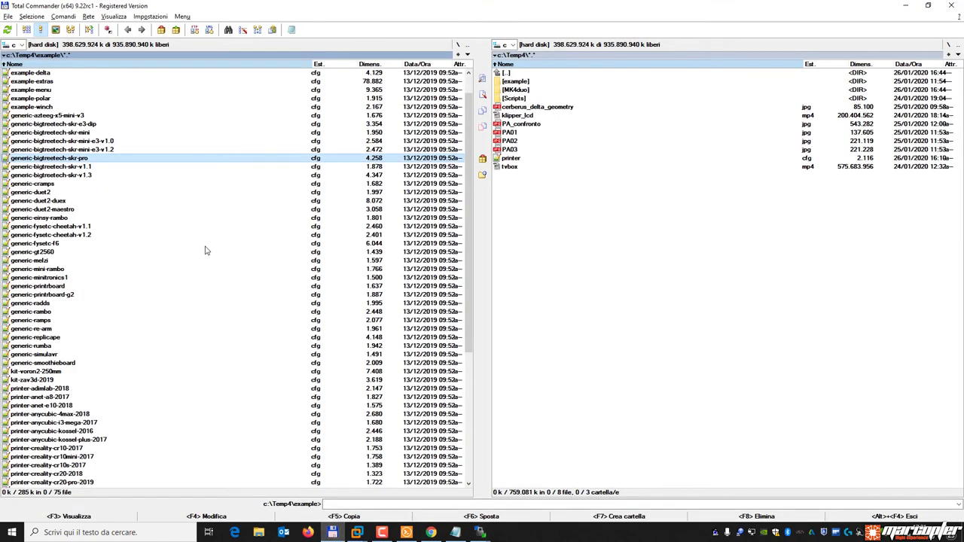
Open klipper_lcd.mp4 from the C:\Temp4 folder in Total Commander.
key("BackSpace")
key("Down")
key("Down")
key("Down")
key("Down")
key("Down")
key("Up")
key("Return")
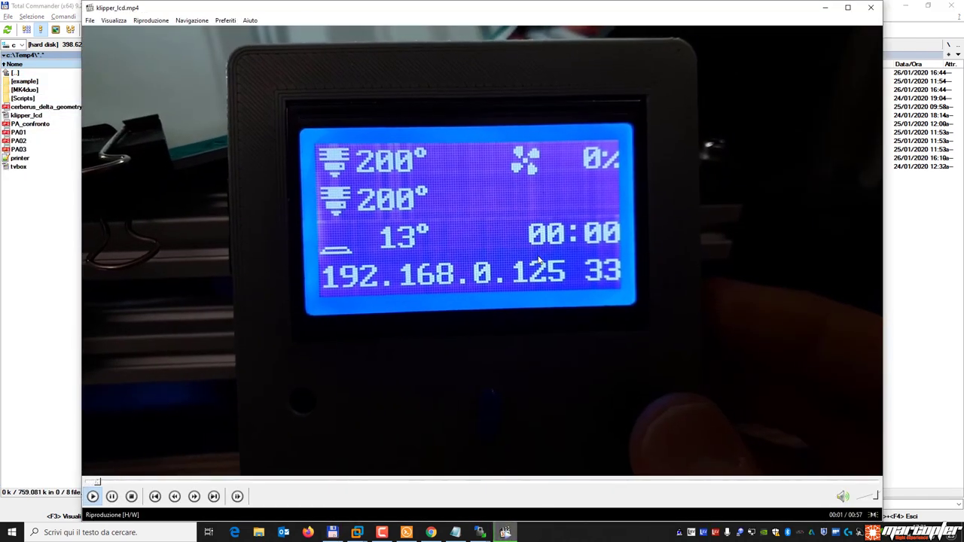
Play the LCD video, skipping ahead and pausing at 00:30 on the Custom entry.
key("space")
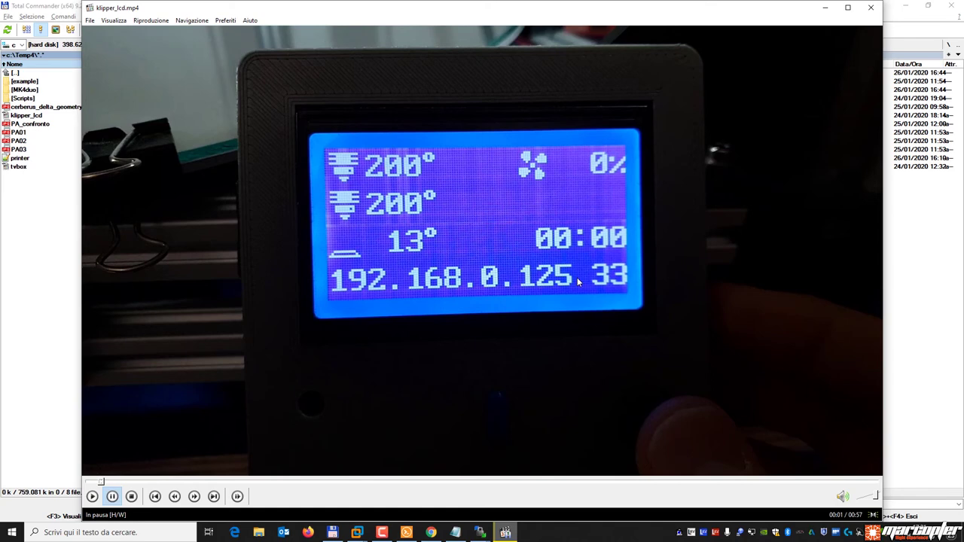
left_click(388, 298)
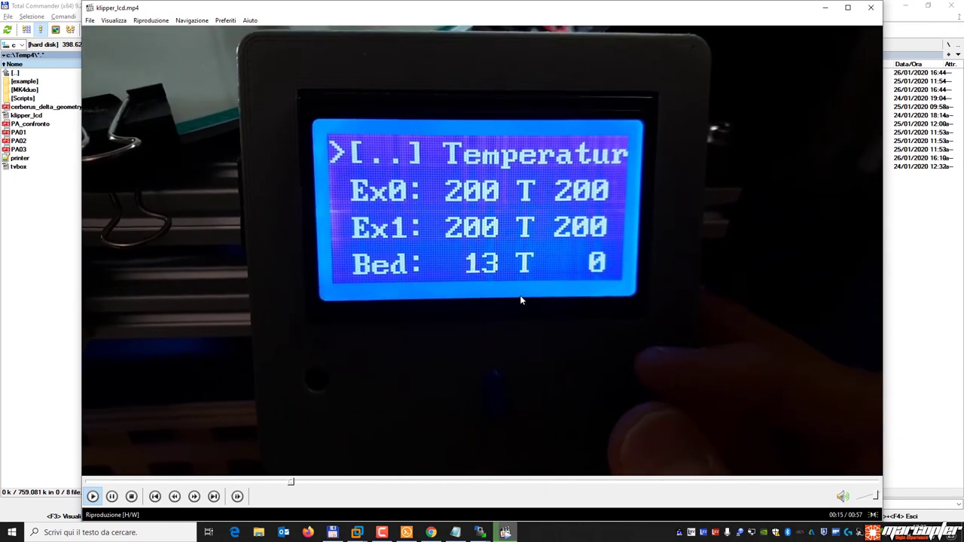
left_click(342, 483)
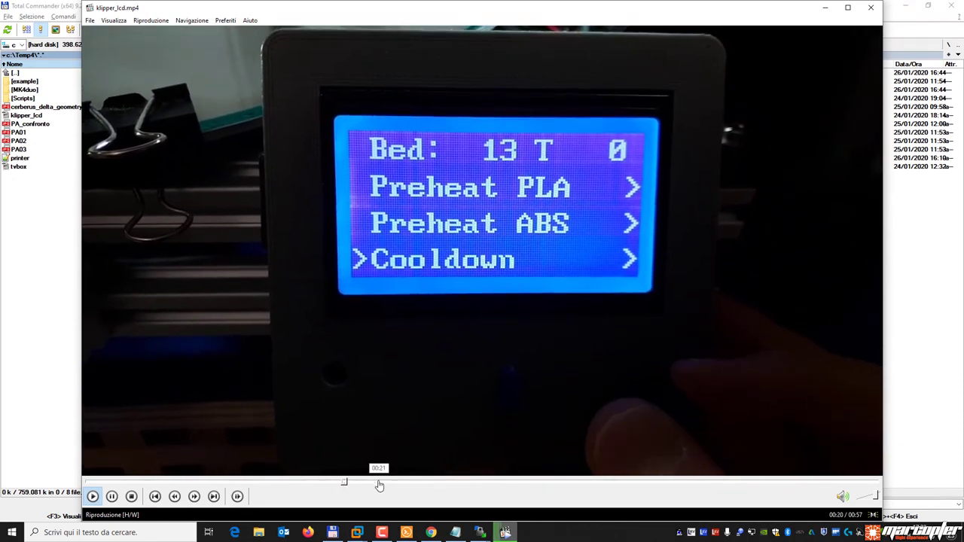
left_click(402, 483)
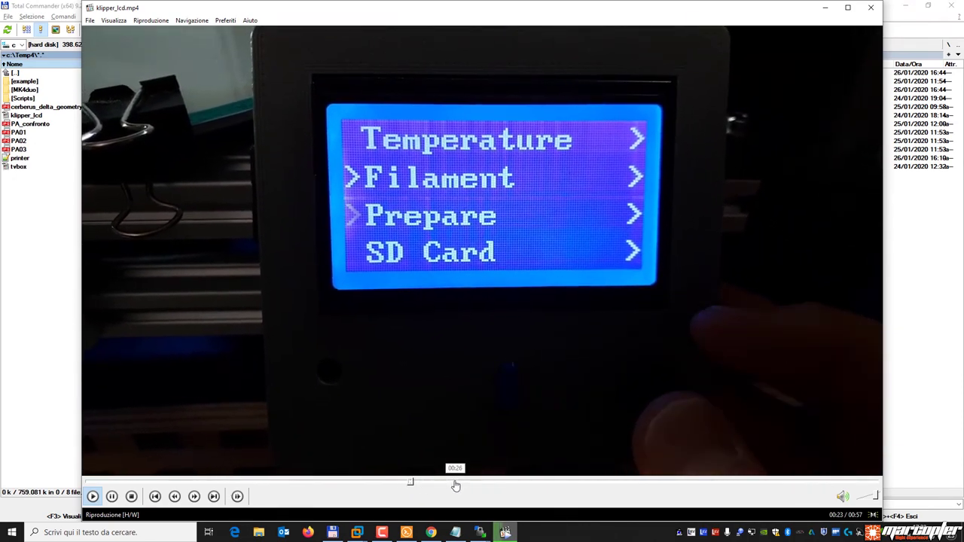
left_click(466, 483)
left_click(521, 483)
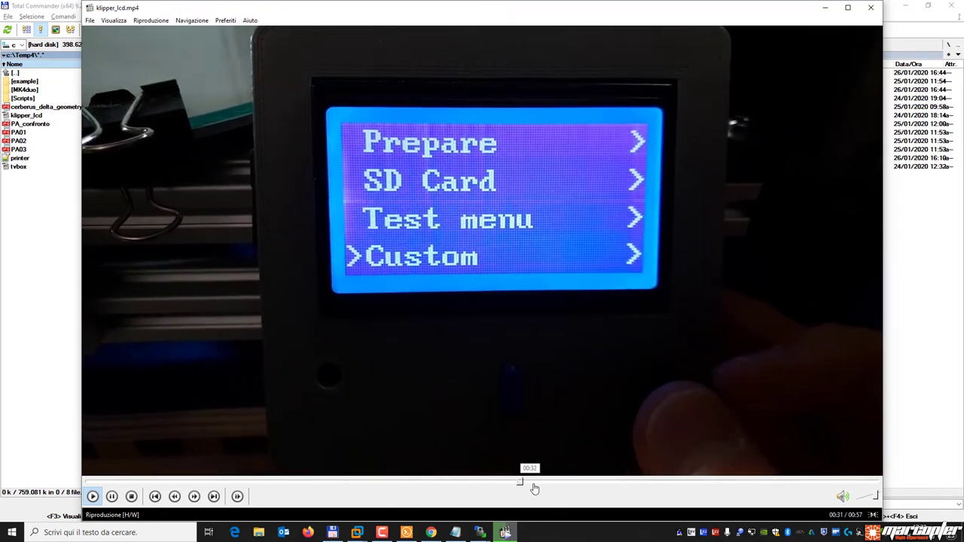
left_click(510, 483)
left_click(547, 359)
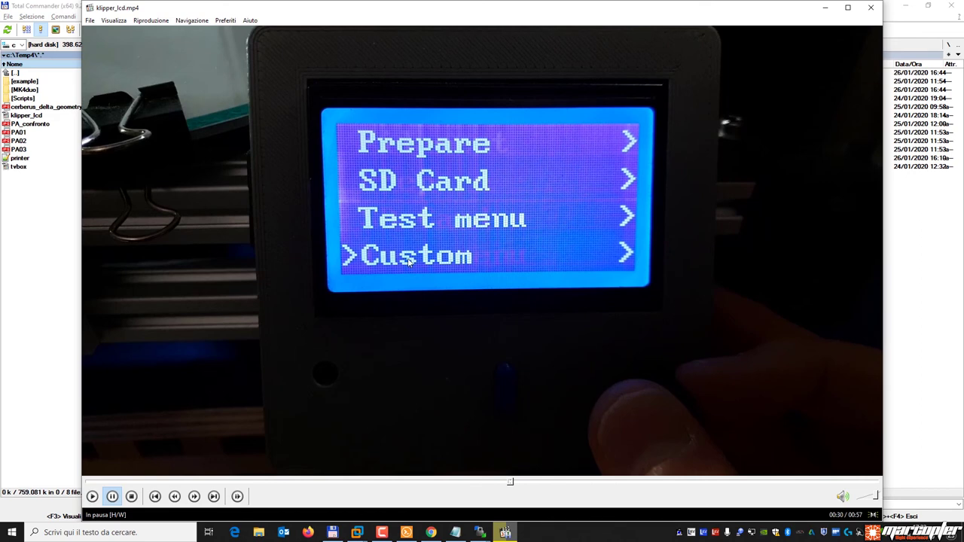
mouse_move(482, 534)
left_click(531, 494)
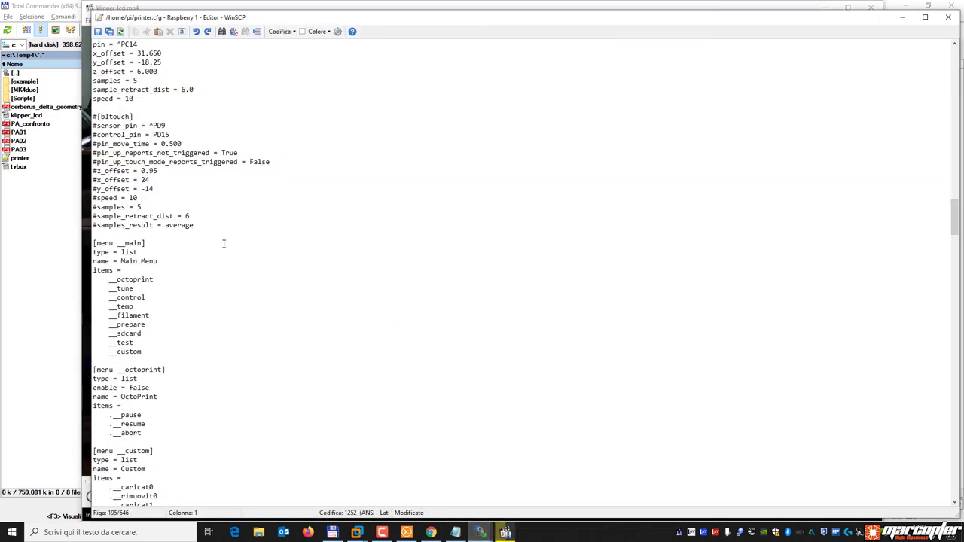
Select the custom entry in [menu __main] and the whole [menu __octoprint] section.
left_click_drag(142, 351, 111, 356)
left_click(145, 352)
double_click(125, 353)
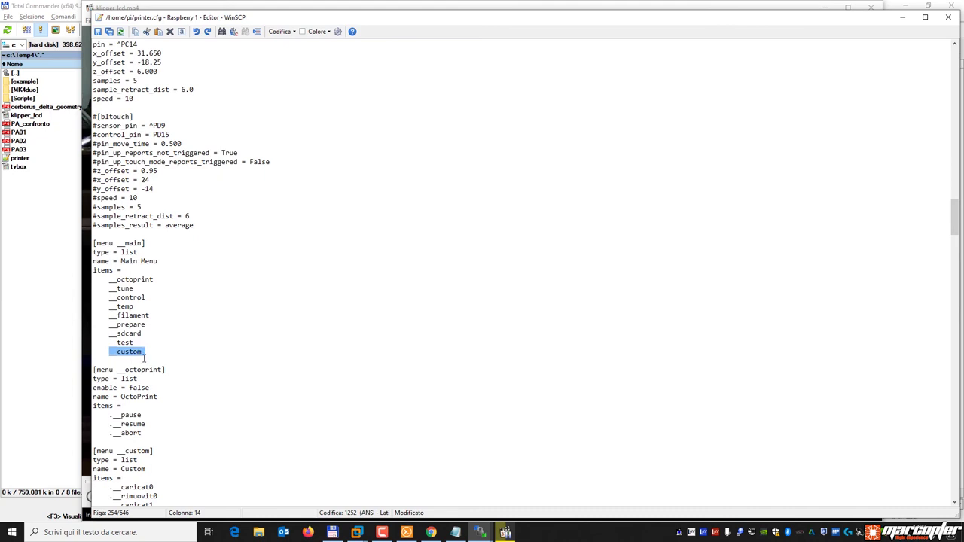
scroll(226, 339, "down", 2)
left_click(135, 307)
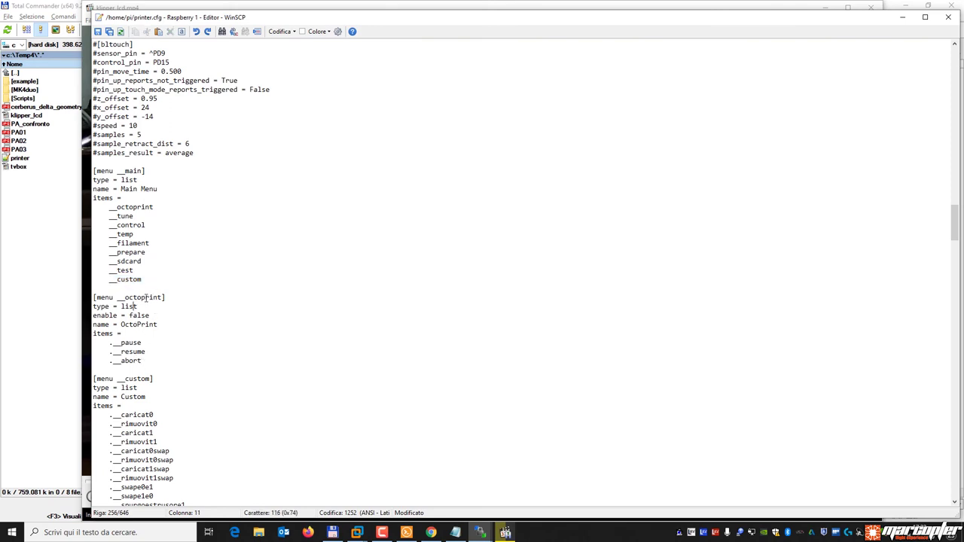
left_click_drag(139, 361, 94, 301)
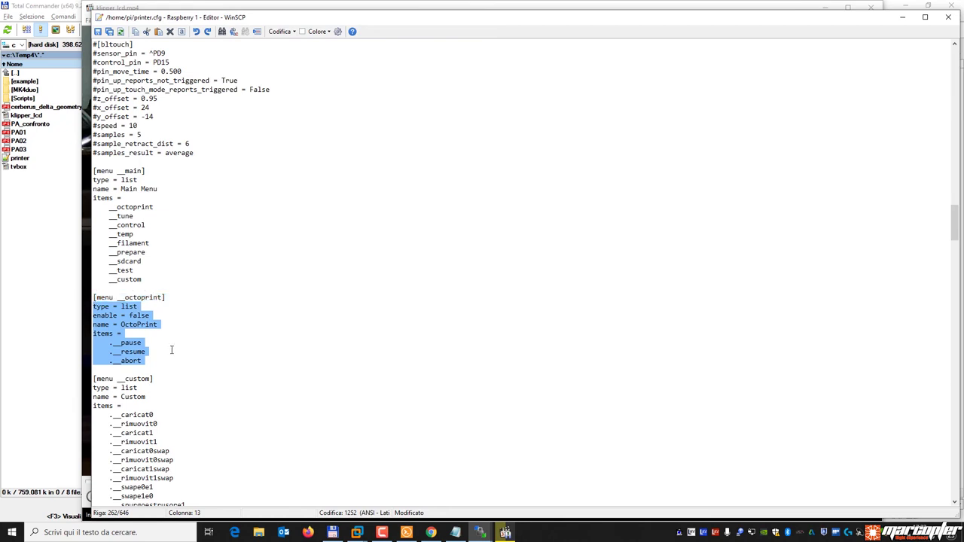
left_click(165, 315)
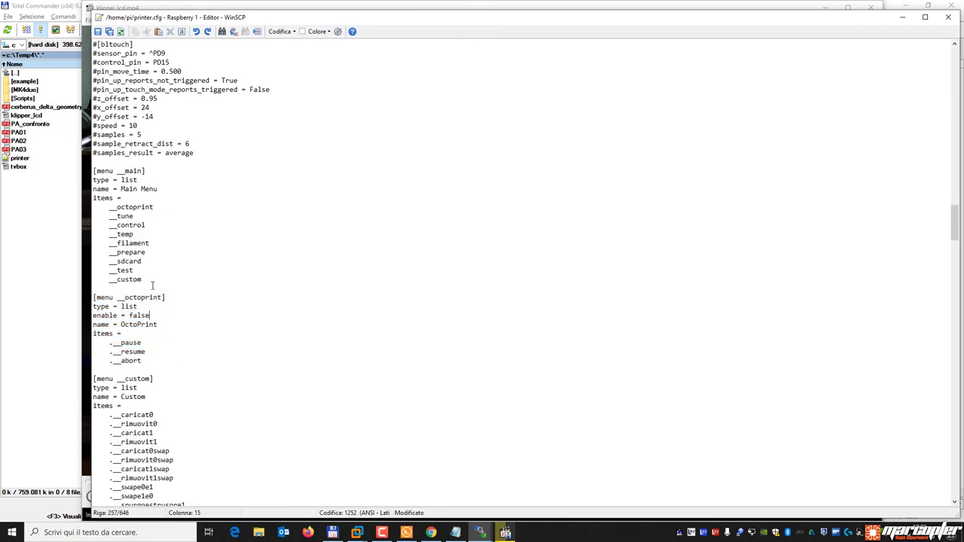
left_click_drag(146, 362, 77, 295)
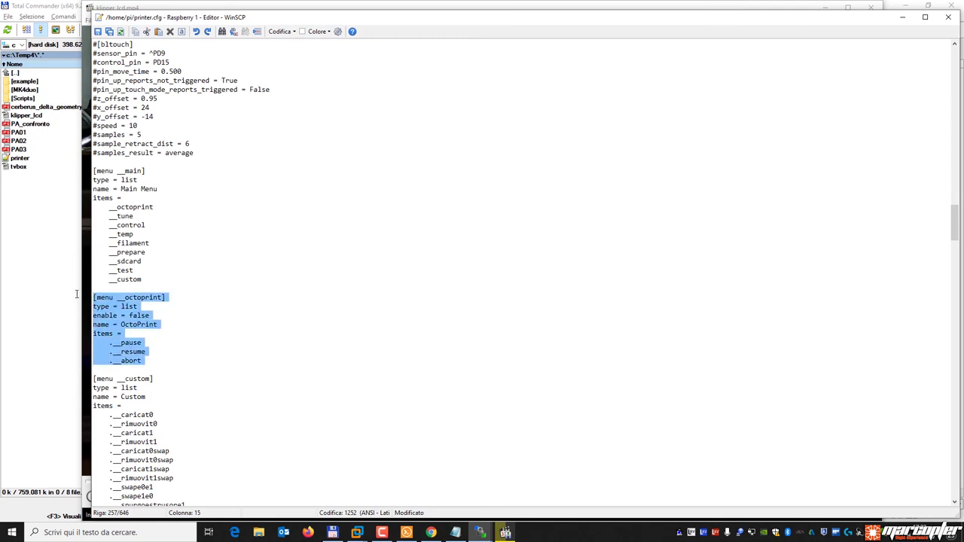
left_click(150, 307)
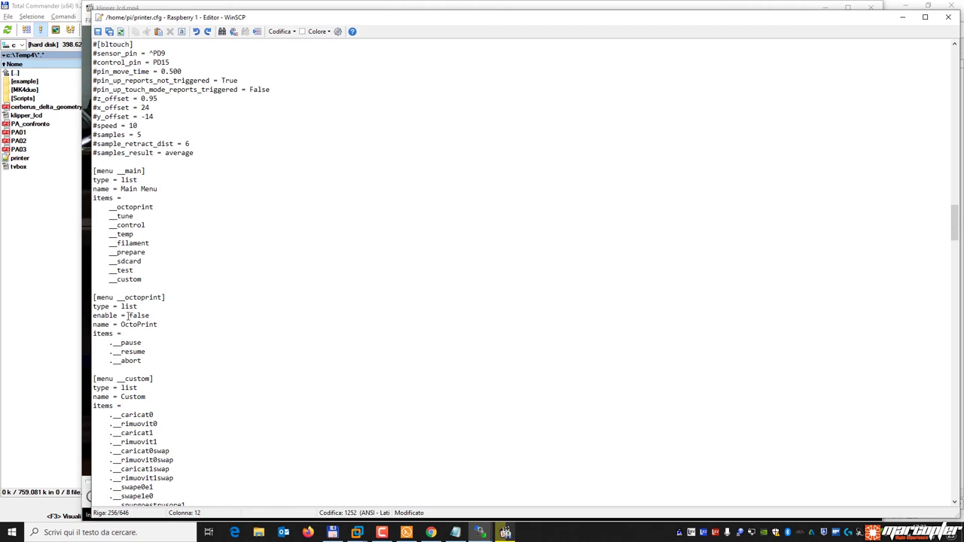
Select the [menu __custom] items list, pointing out the caricat0 entry.
scroll(167, 339, "down", 3)
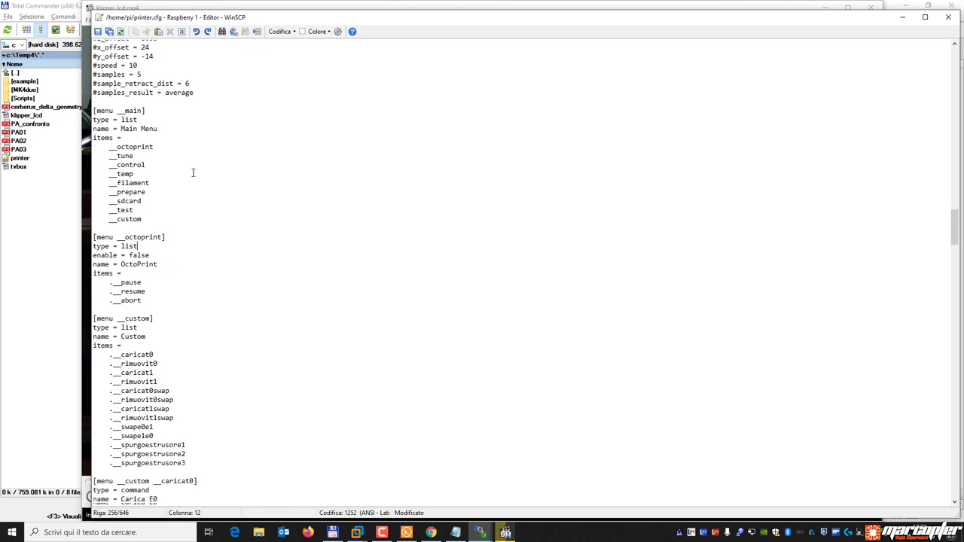
left_click_drag(142, 207, 114, 208)
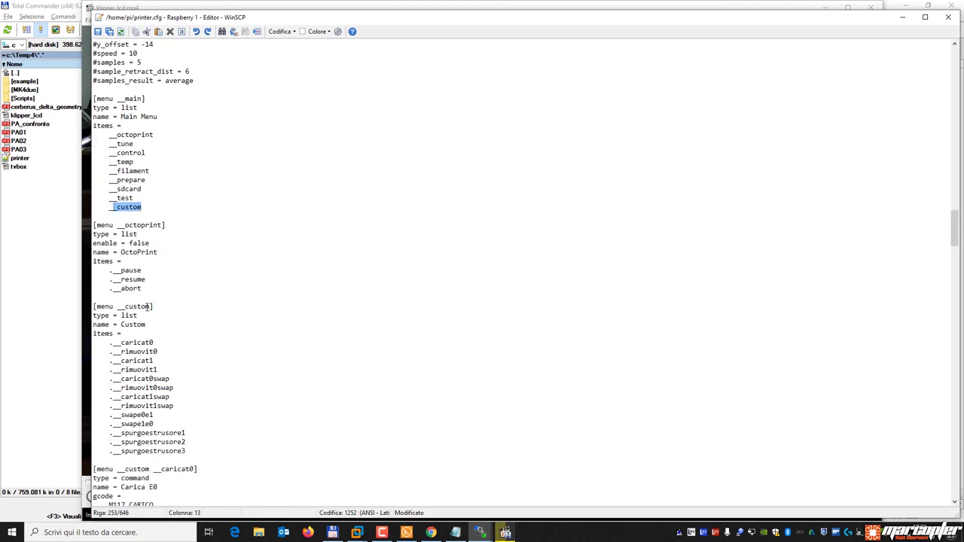
scroll(253, 324, "down", 5)
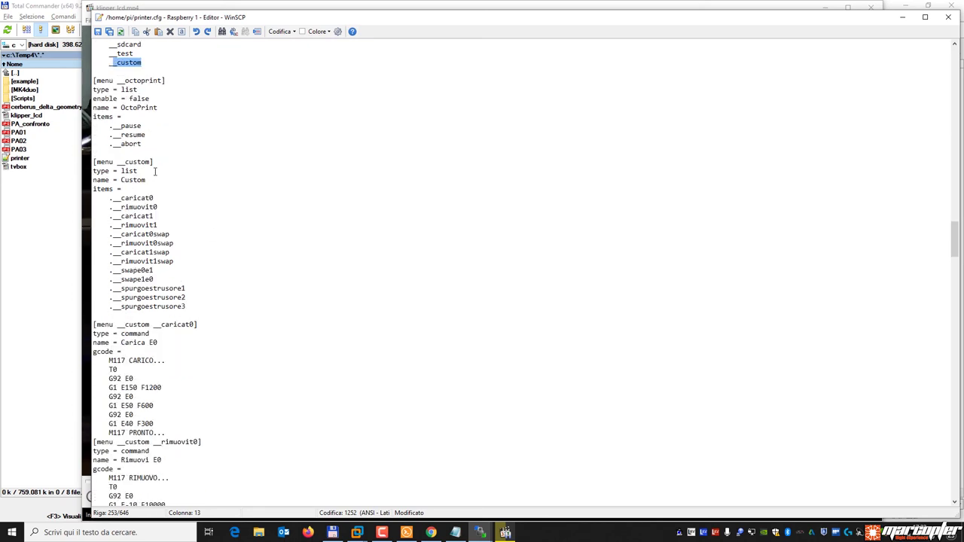
left_click_drag(101, 200, 211, 308)
left_click(197, 324)
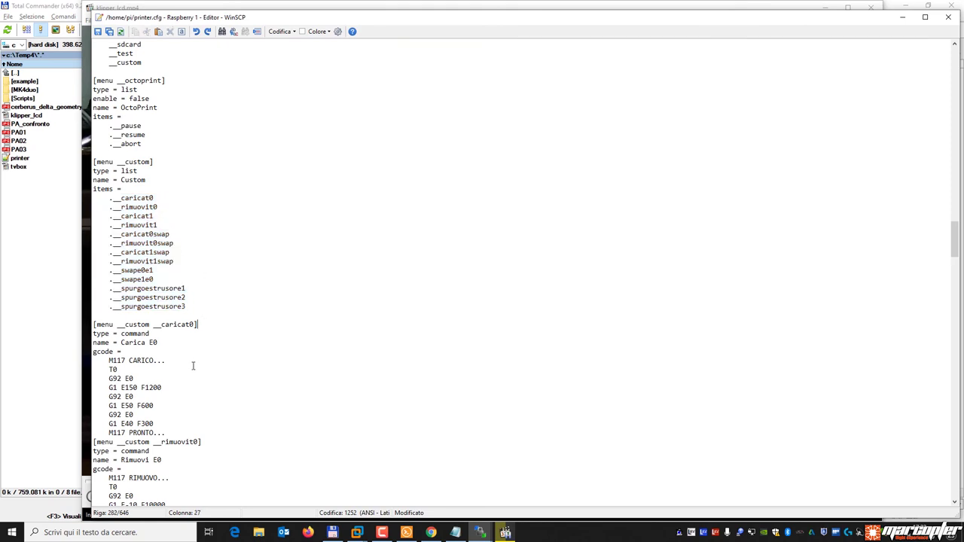
left_click_drag(122, 198, 166, 198)
left_click(216, 249)
Play the LCD video to 00:33, pausing where Carica E0 and Rimuovi E0 are listed.
left_click(506, 533)
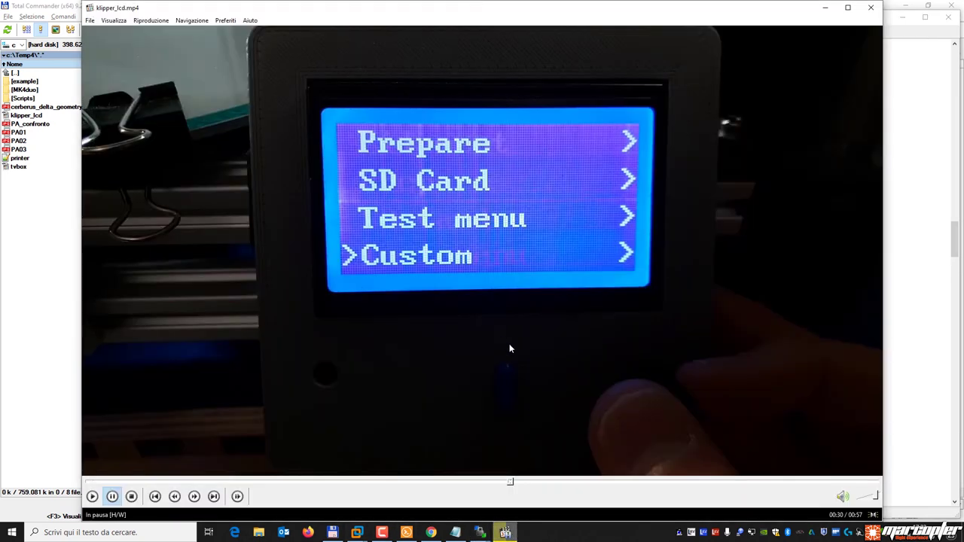
left_click(508, 348)
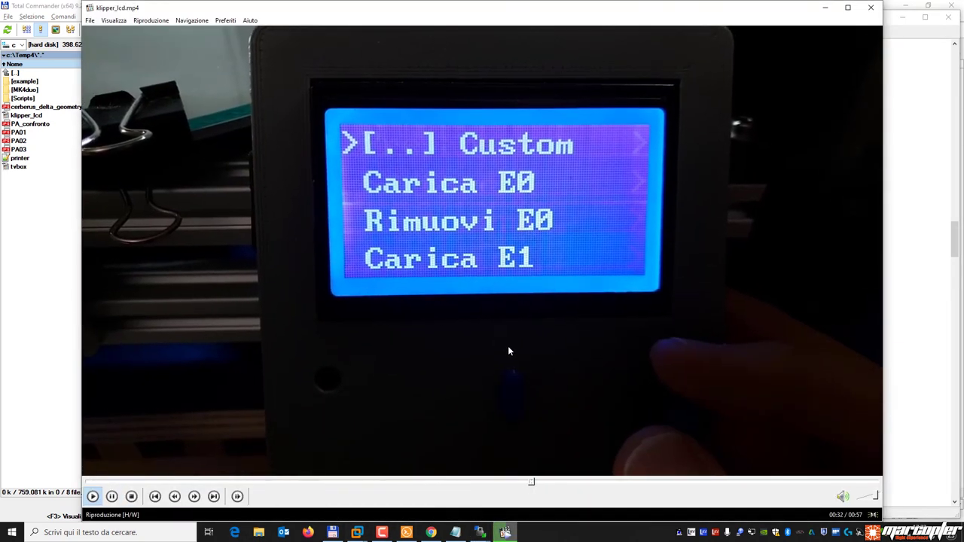
left_click(404, 190)
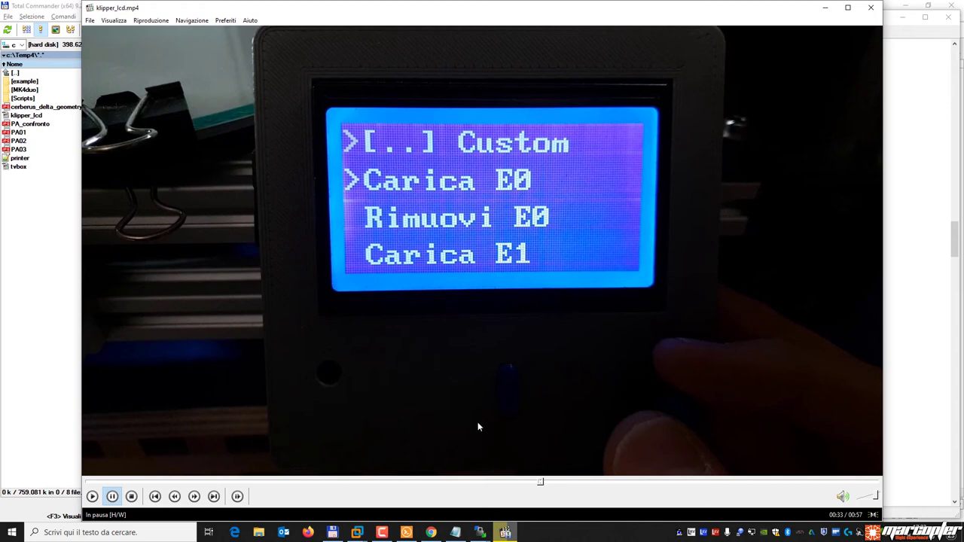
mouse_move(480, 533)
left_click(520, 493)
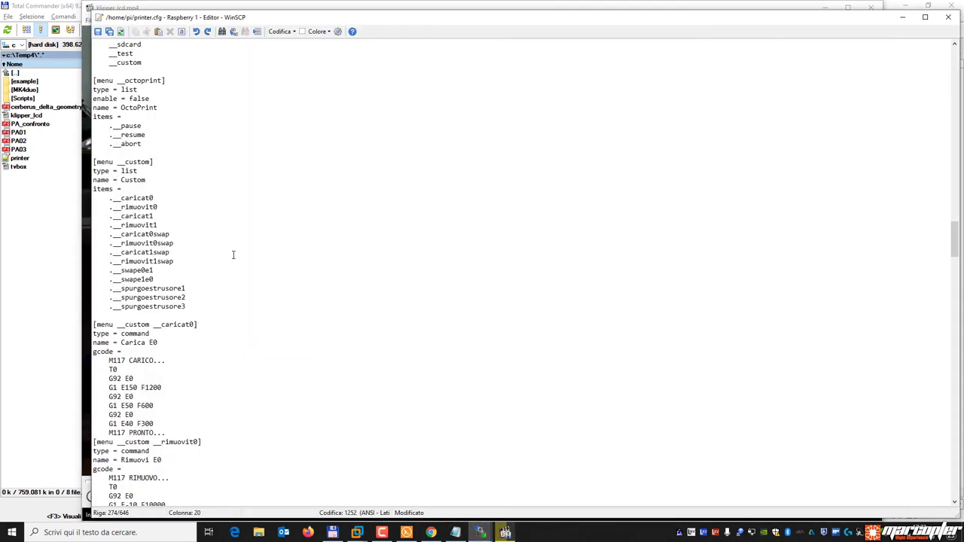
Select the Carica E0 gcode and the Rimuovi E0 name, adding a blank line after Carica E0.
scroll(224, 255, "down", 4)
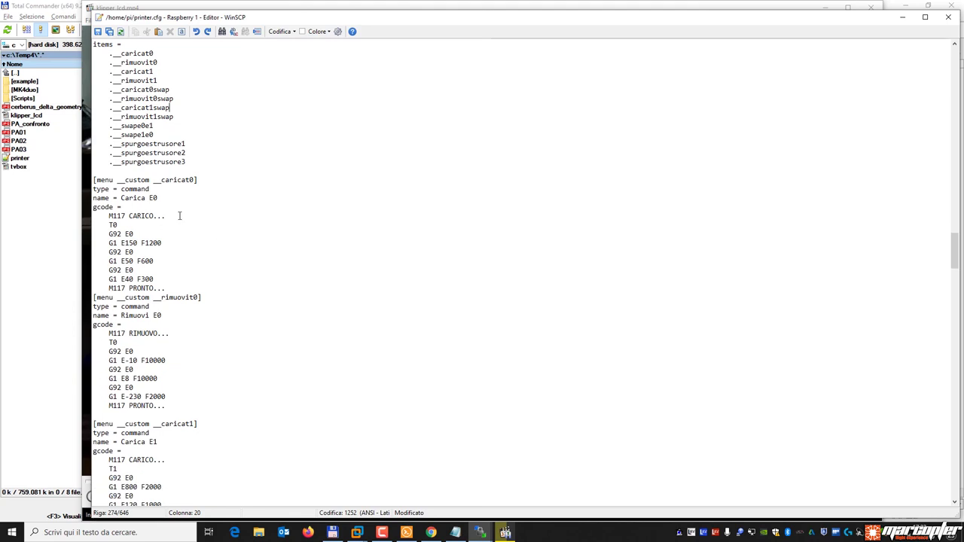
left_click_drag(120, 197, 158, 198)
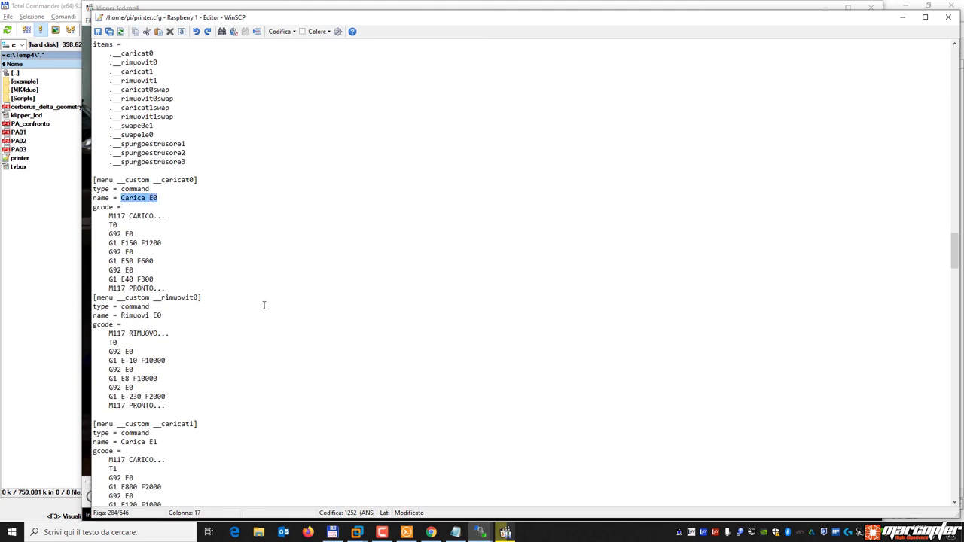
left_click_drag(94, 215, 207, 291)
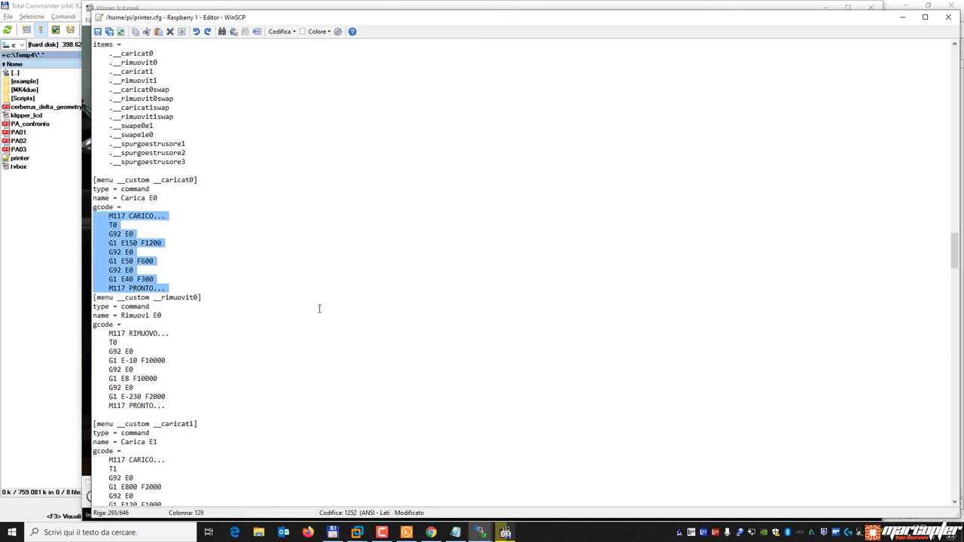
left_click_drag(120, 315, 179, 314)
left_click(174, 308)
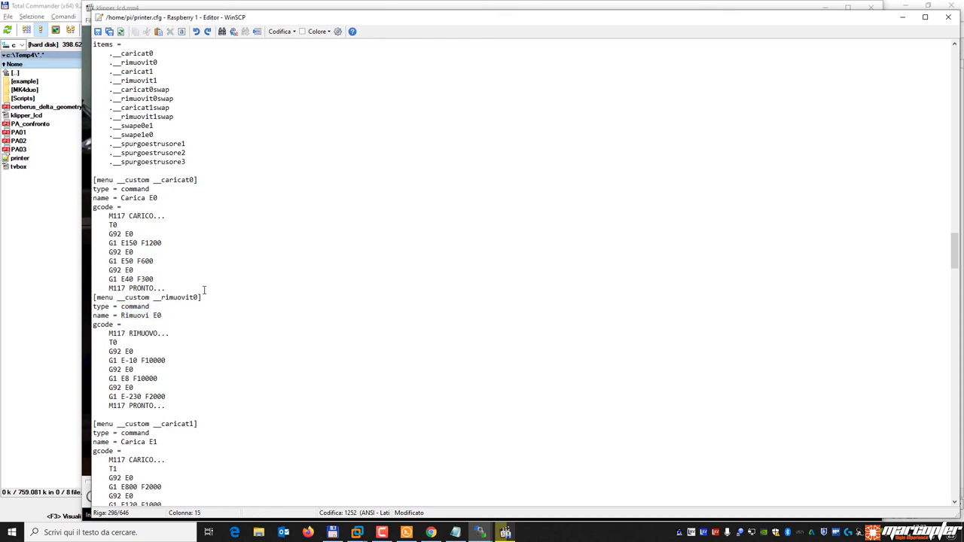
key("Return")
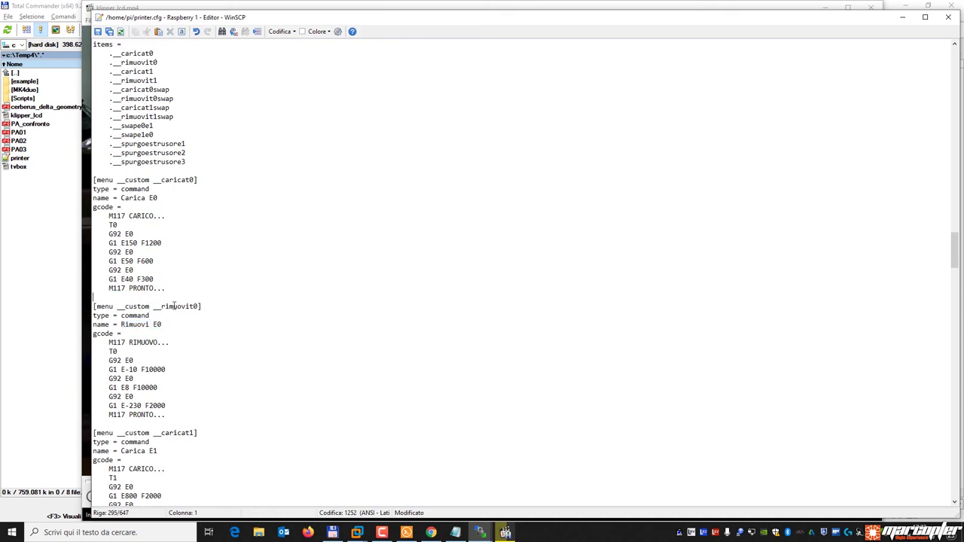
Select the gcode of the rimuovit0 and caricat0swap entries further down the menu.
scroll(212, 316, "down", 3)
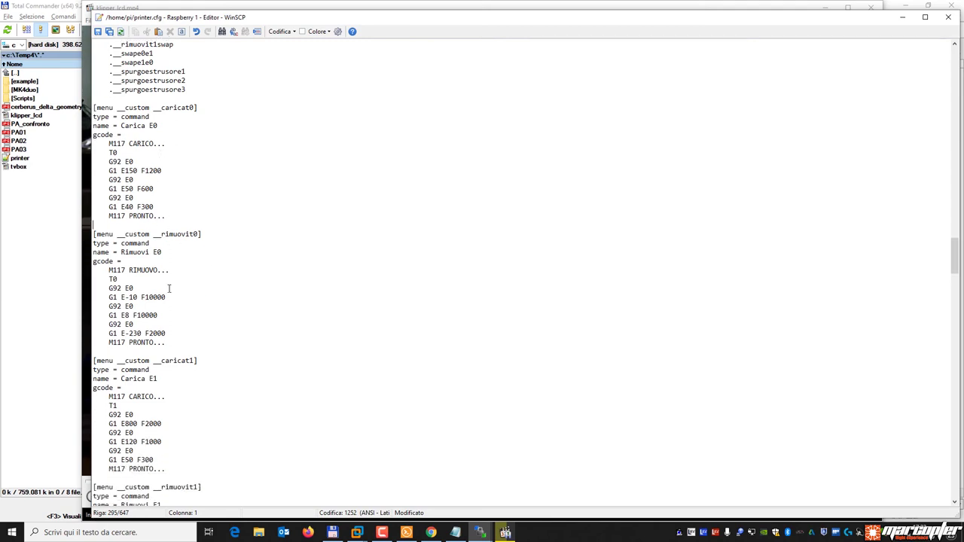
left_click_drag(100, 269, 234, 344)
scroll(240, 334, "down", 6)
left_click_drag(95, 252, 256, 329)
scroll(182, 410, "down", 2)
scroll(182, 410, "down", 1)
left_click_drag(175, 399, 94, 306)
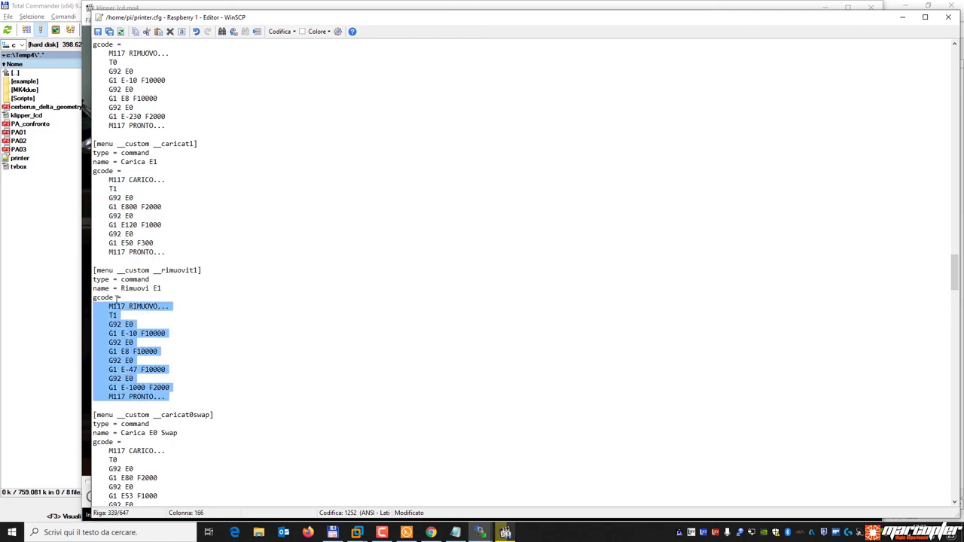
scroll(378, 355, "down", 2)
scroll(362, 353, "down", 2)
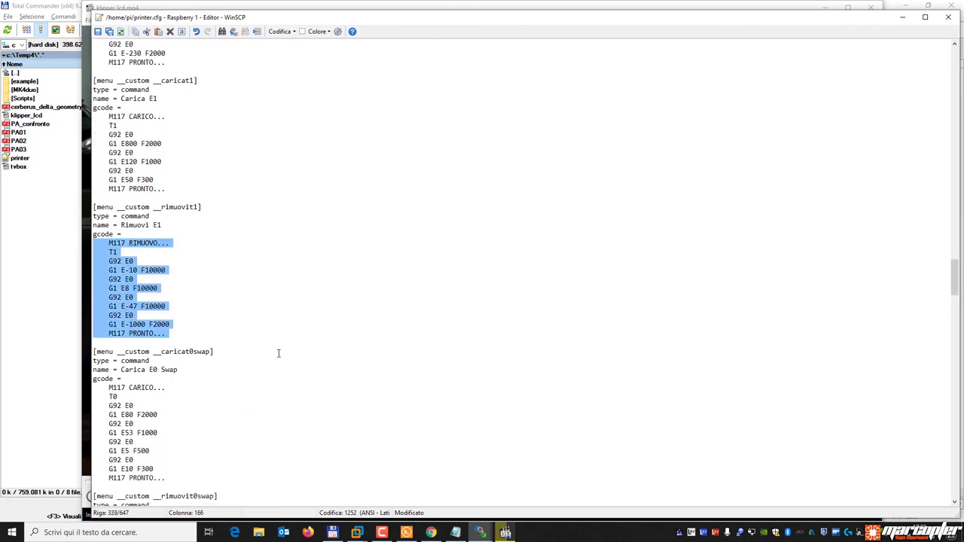
scroll(317, 300, "down", 5)
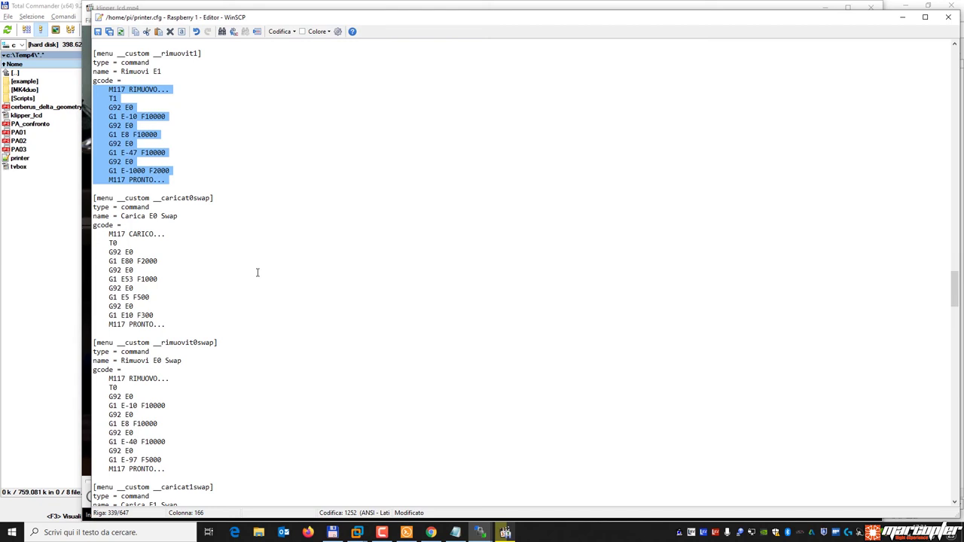
left_click_drag(178, 326, 77, 237)
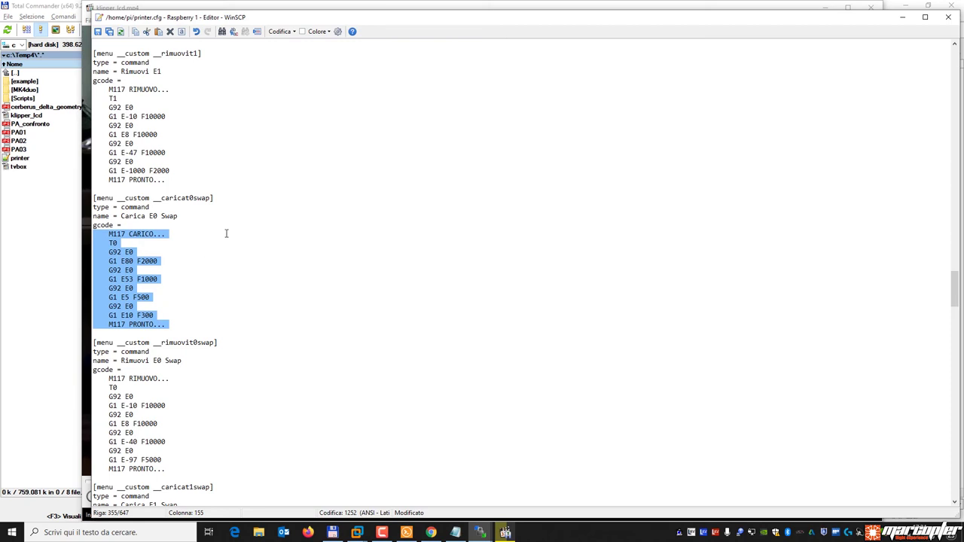
scroll(226, 234, "down", 13)
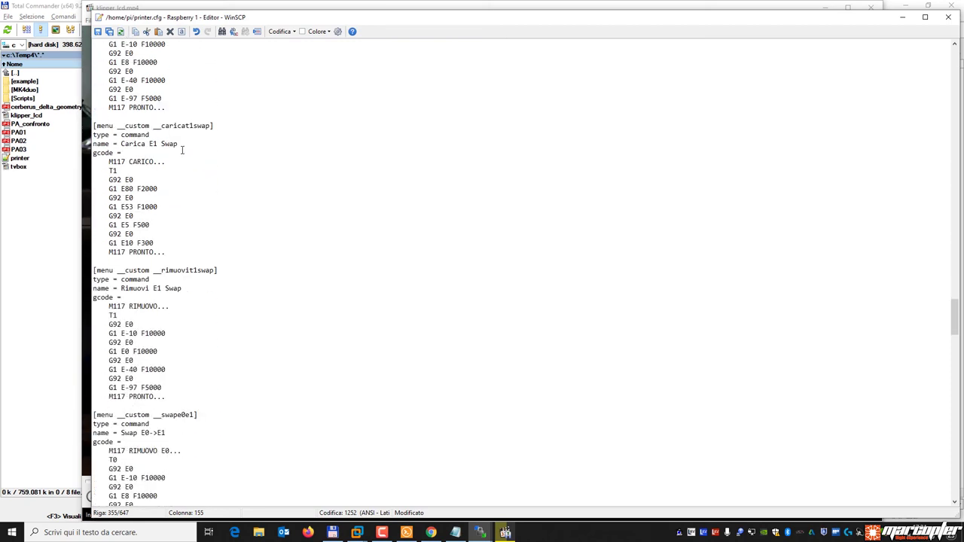
scroll(224, 235, "down", 8)
left_click(223, 234)
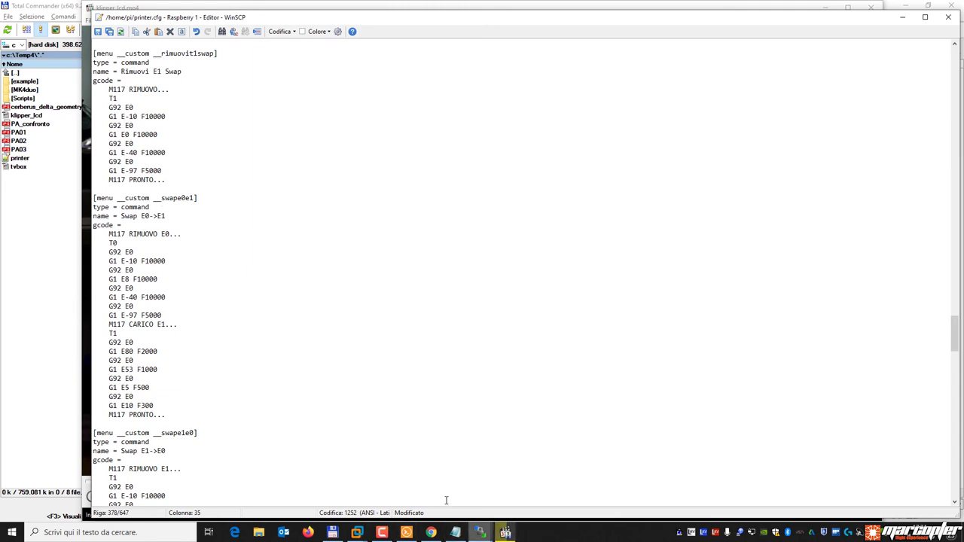
left_click(480, 533)
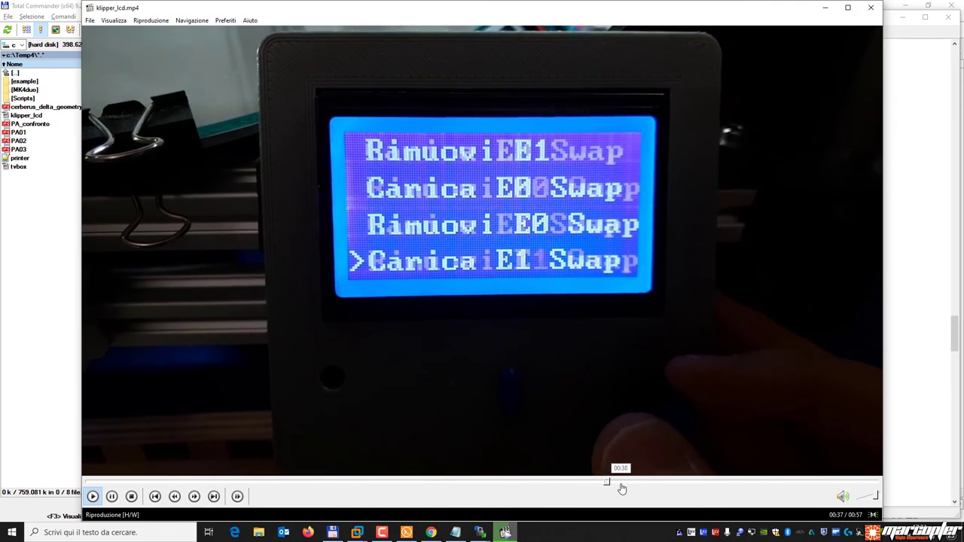
Pause the LCD video at 00:39 on Swap E1->E0, then go back to printer.cfg.
left_click(559, 315)
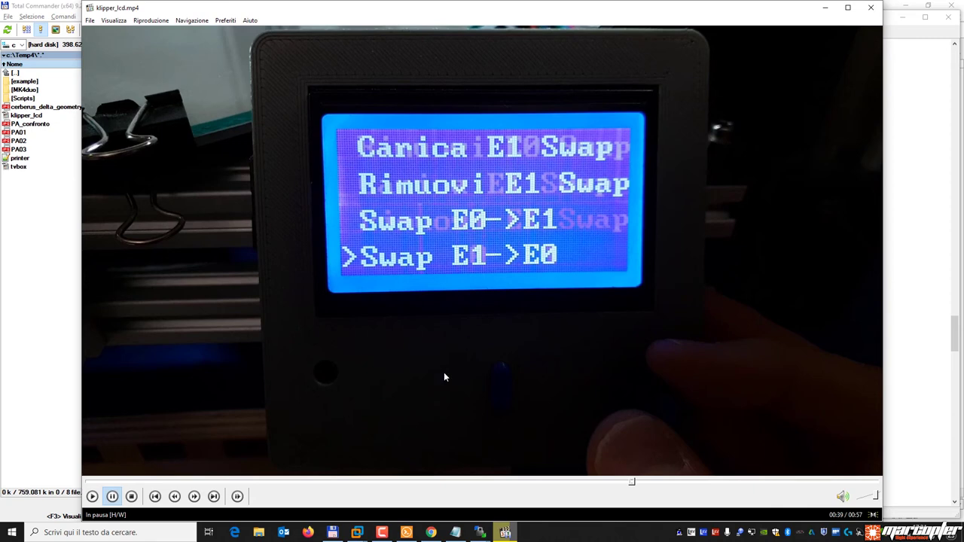
left_click(480, 532)
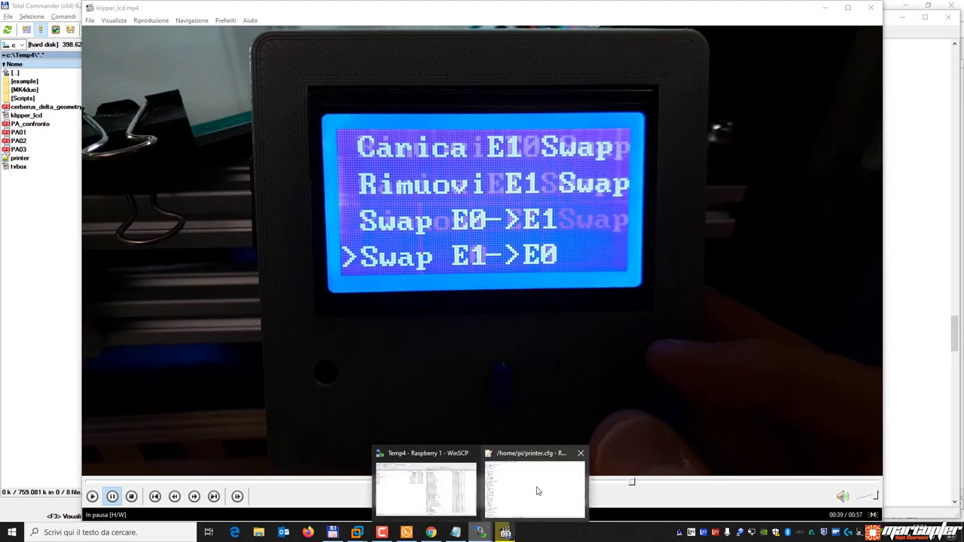
left_click(537, 492)
scroll(296, 319, "down", 10)
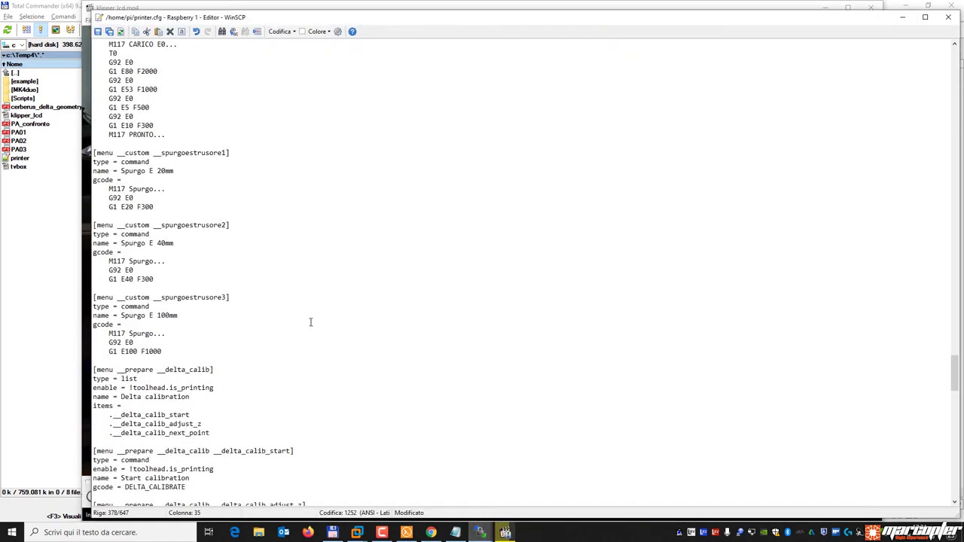
Select the delta_calib menu entry and both [gcode_macro T0] and T1 blocks.
scroll(311, 315, "down", 5)
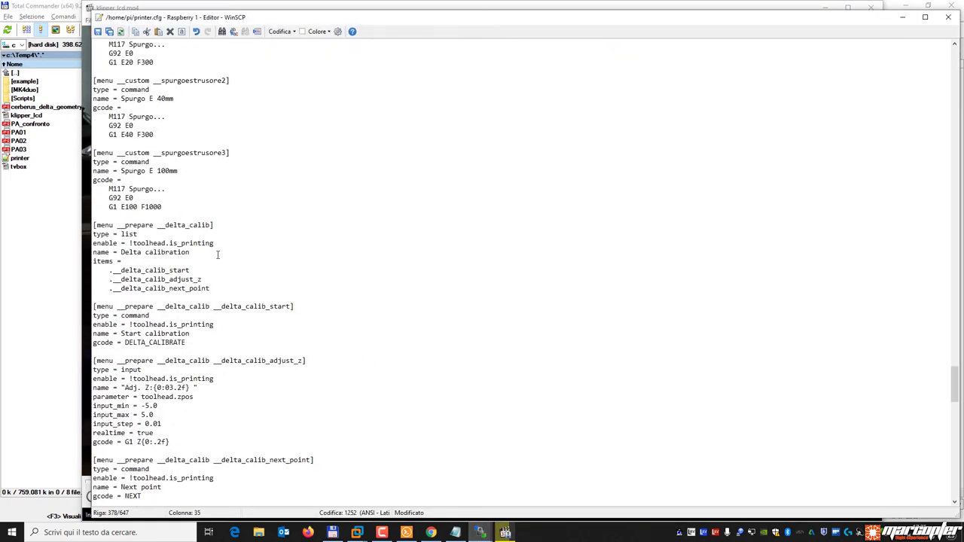
left_click_drag(119, 225, 217, 231)
left_click(231, 291)
scroll(246, 354, "down", 3)
scroll(245, 354, "down", 5)
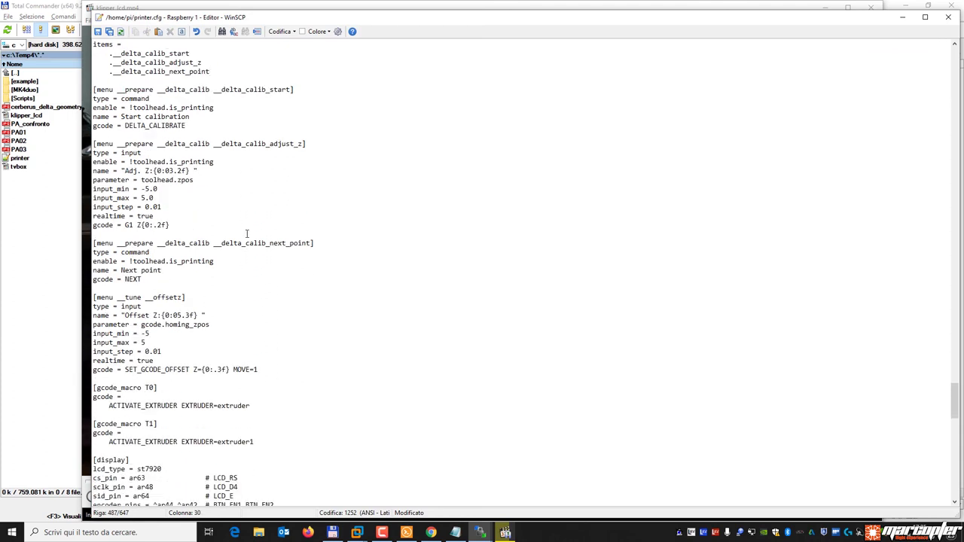
scroll(250, 301, "down", 5)
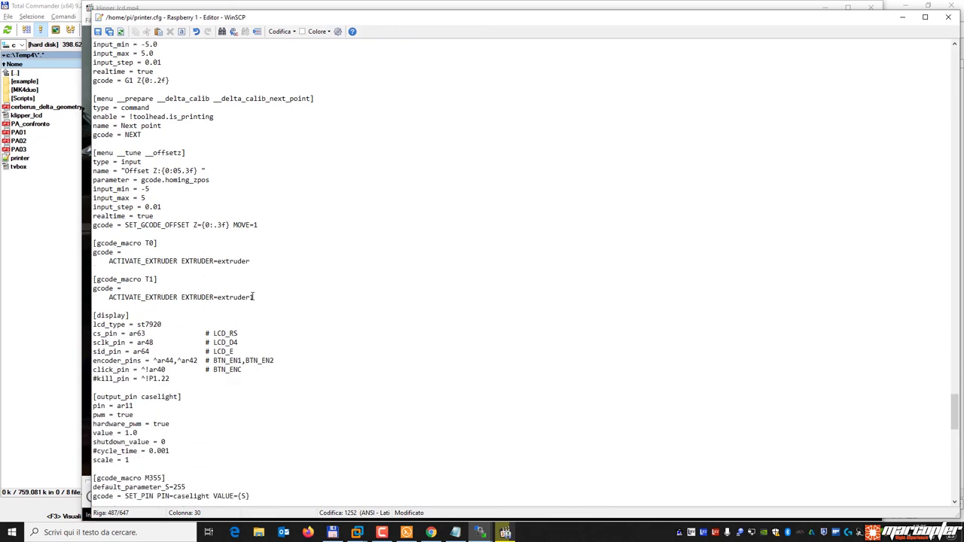
left_click_drag(259, 300, 92, 243)
left_click(148, 243)
Pick apart the T0 macro: its header, name and ACTIVATE_EXTRUDER EXTRUDER=extruder command.
left_click_drag(110, 261, 165, 261)
left_click(185, 262)
left_click_drag(257, 261, 108, 260)
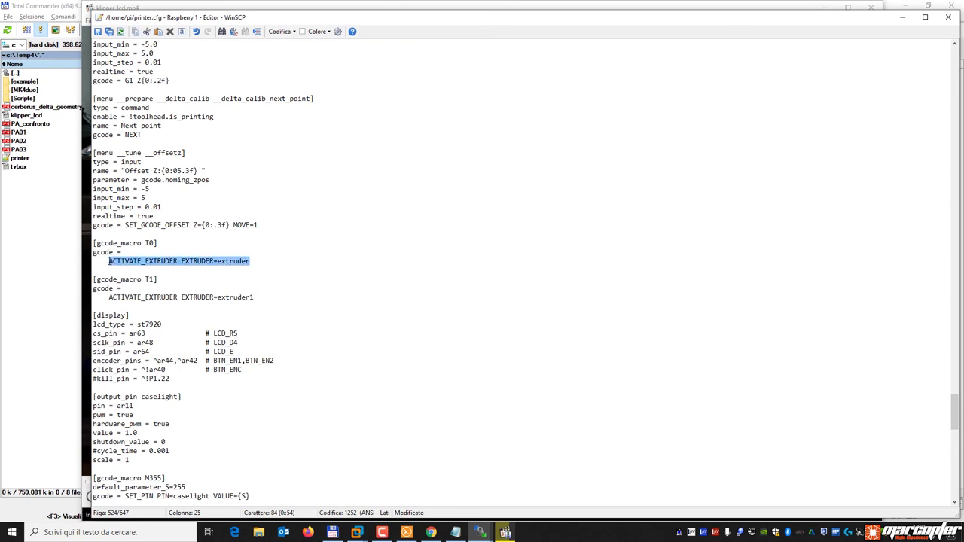
left_click(105, 298)
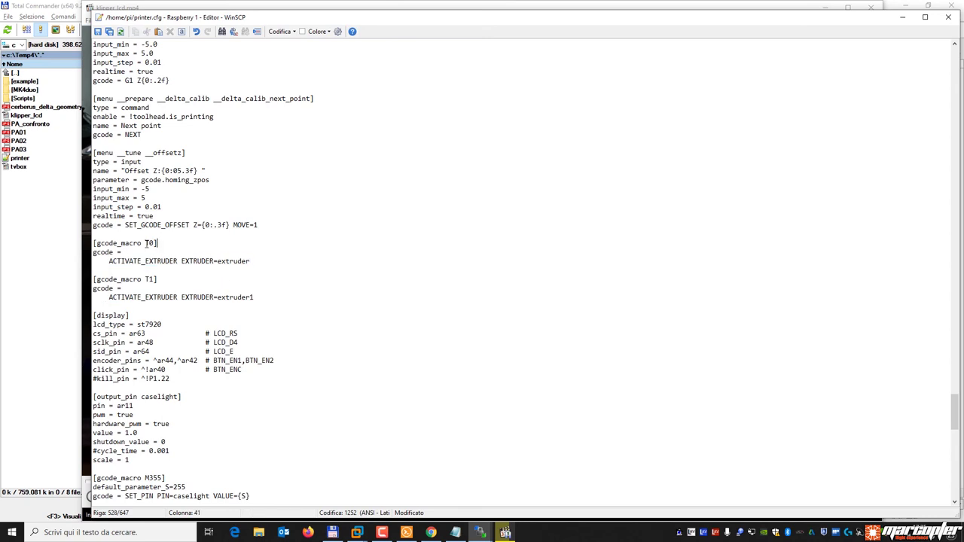
left_click_drag(158, 243, 79, 243)
left_click(153, 244)
left_click_drag(146, 243, 156, 243)
left_click(157, 263)
left_click_drag(109, 261, 250, 260)
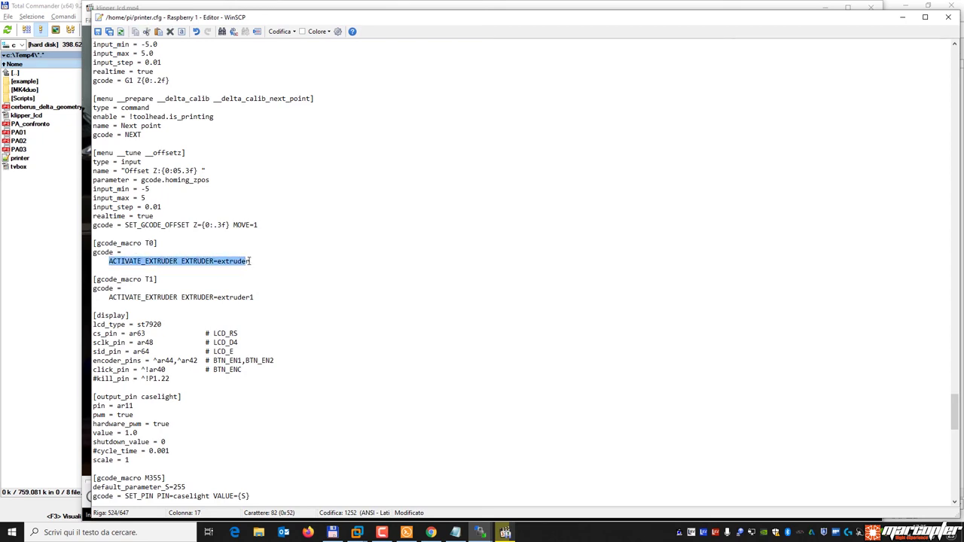
Review the [output_pin caselight] section, then close the printer.cfg editor.
scroll(249, 260, "down", 8)
scroll(249, 261, "up", 2)
scroll(248, 261, "down", 2)
left_click_drag(151, 251, 78, 190)
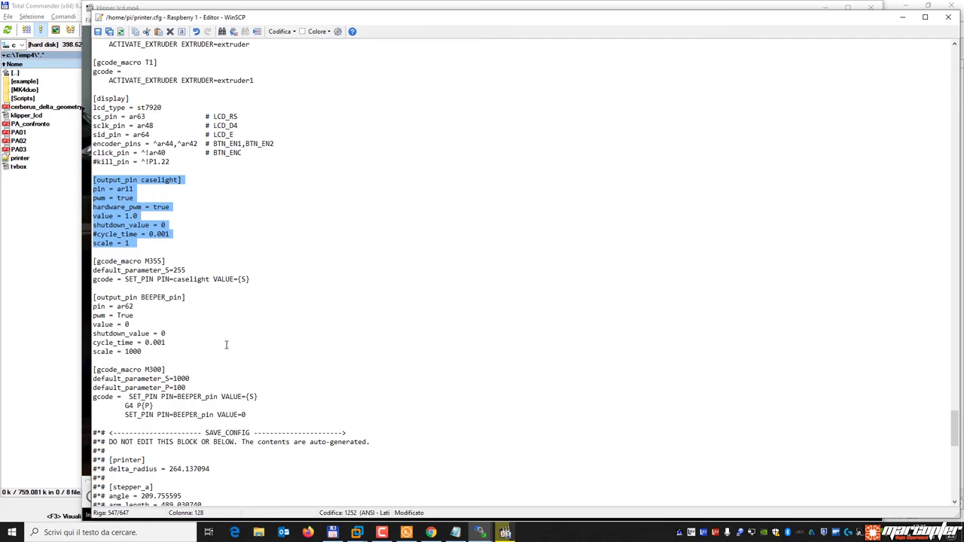
scroll(290, 331, "up", 15)
scroll(290, 332, "up", 20)
scroll(290, 331, "up", 20)
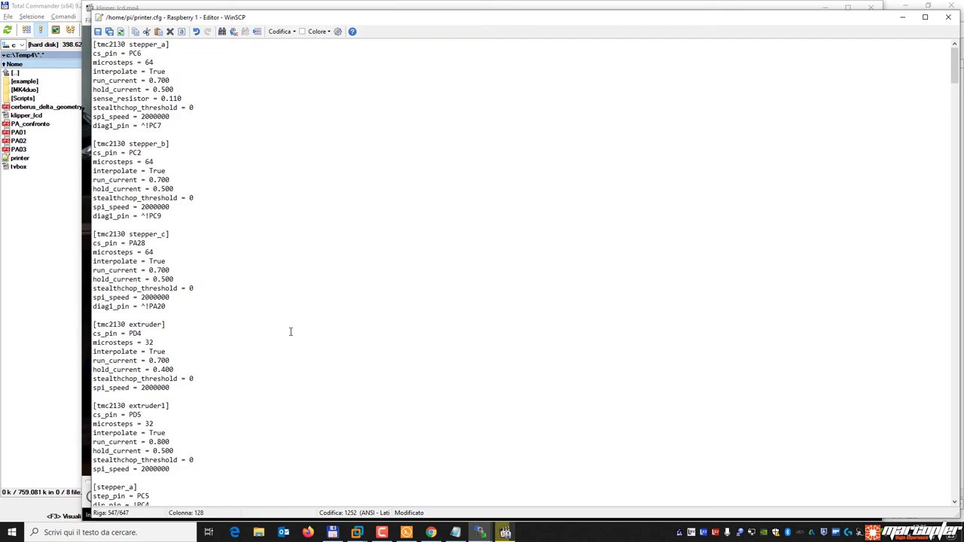
left_click(951, 16)
Discard printer.cfg changes, cancel the Kossel MAX test-cube print, and close its browser tab.
left_click(530, 287)
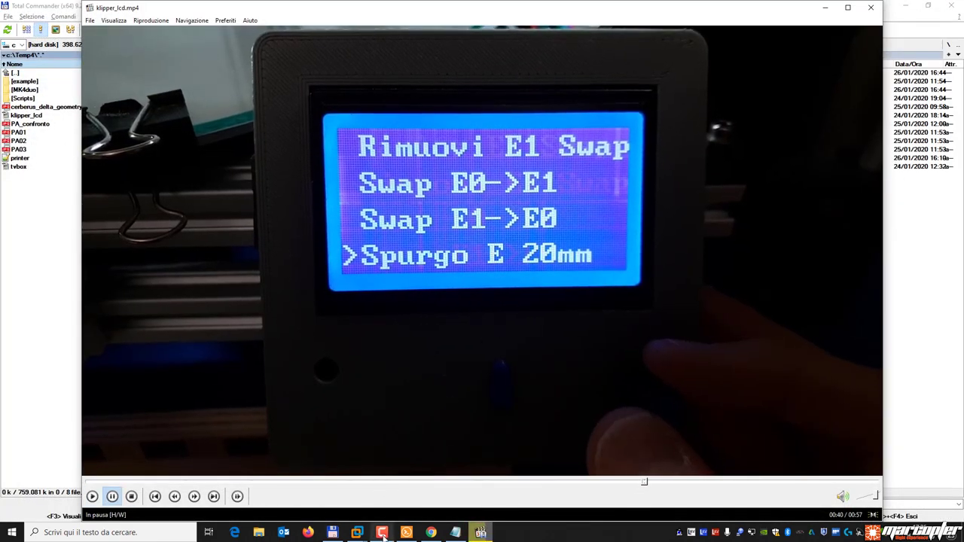
left_click(431, 533)
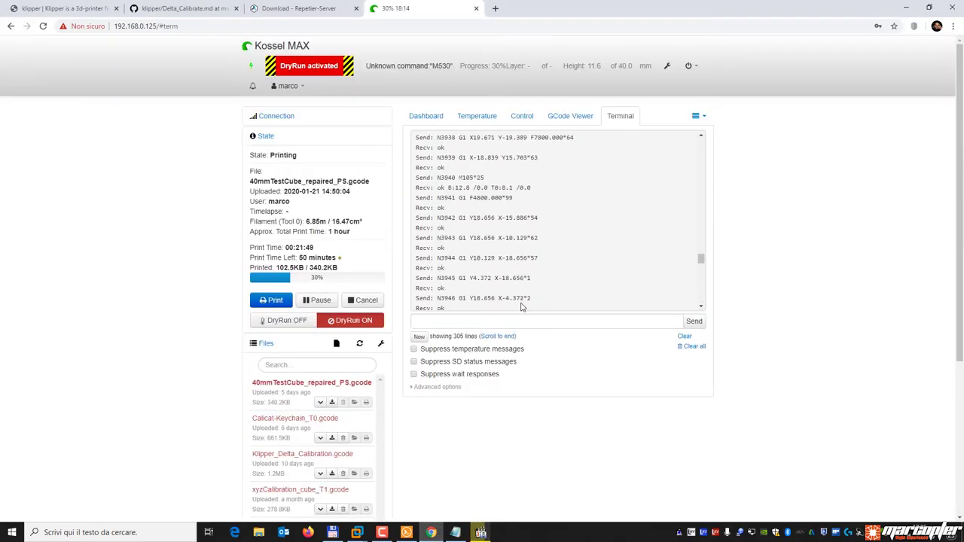
left_click(514, 116)
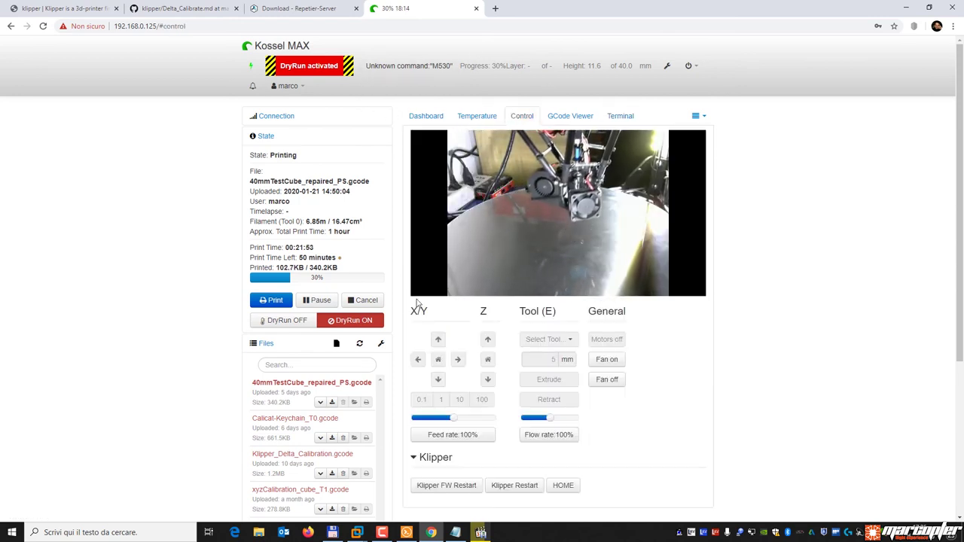
left_click(365, 300)
left_click(599, 314)
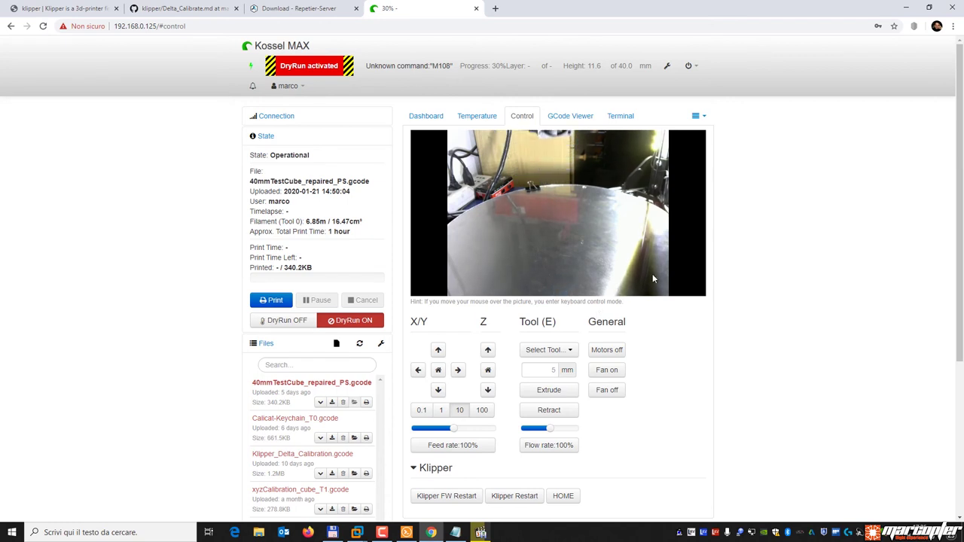
left_click(476, 8)
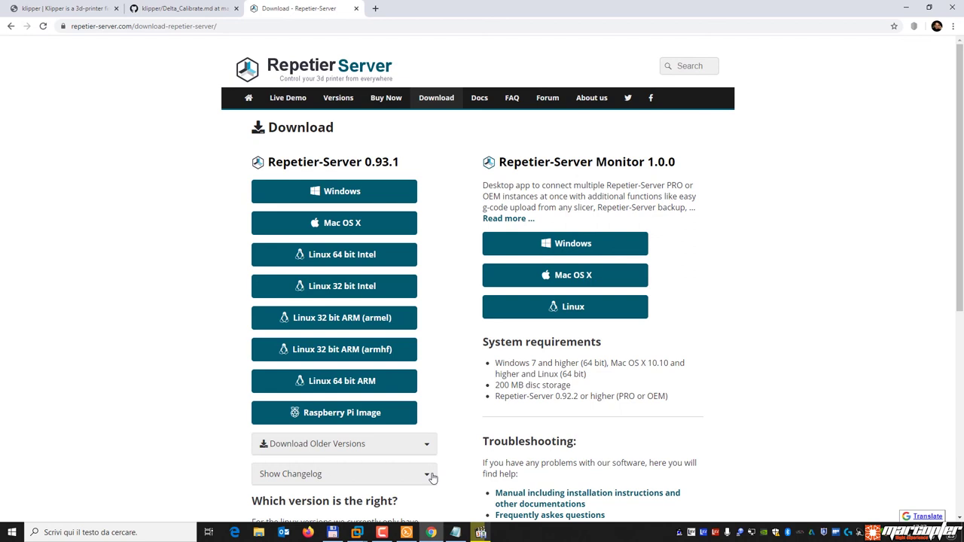
Copy the Linux 32 bit Intel Repetier-Server download link from the download page.
left_click(407, 533)
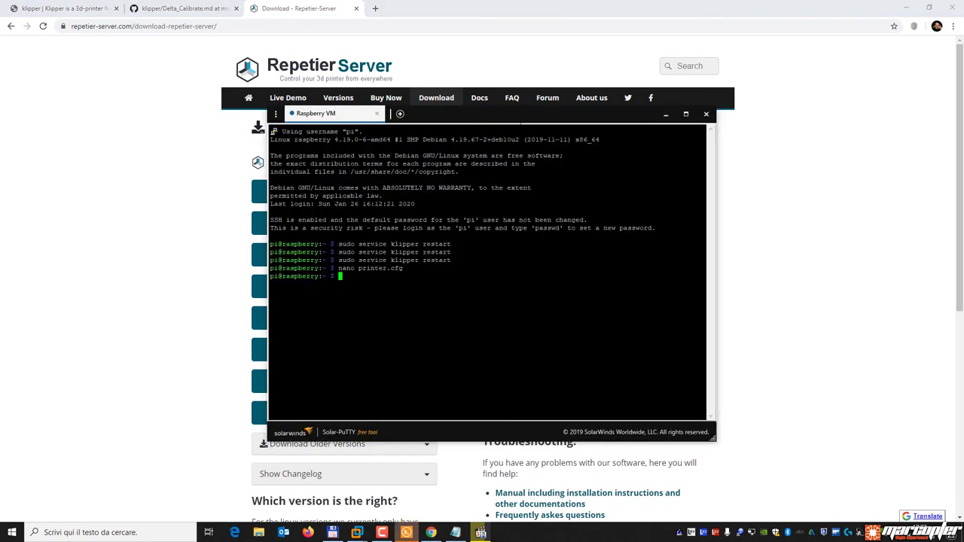
left_click_drag(498, 110, 571, 127)
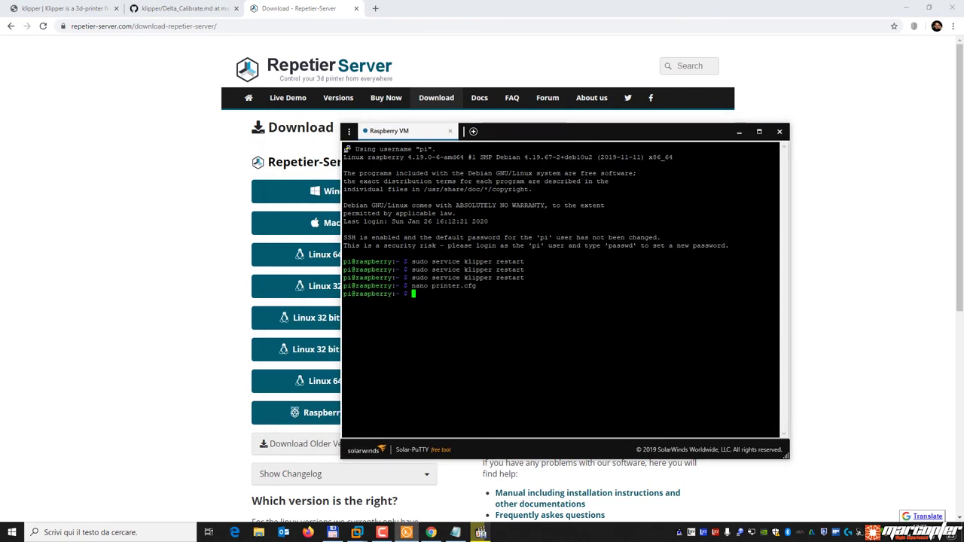
left_click_drag(538, 129, 525, 133)
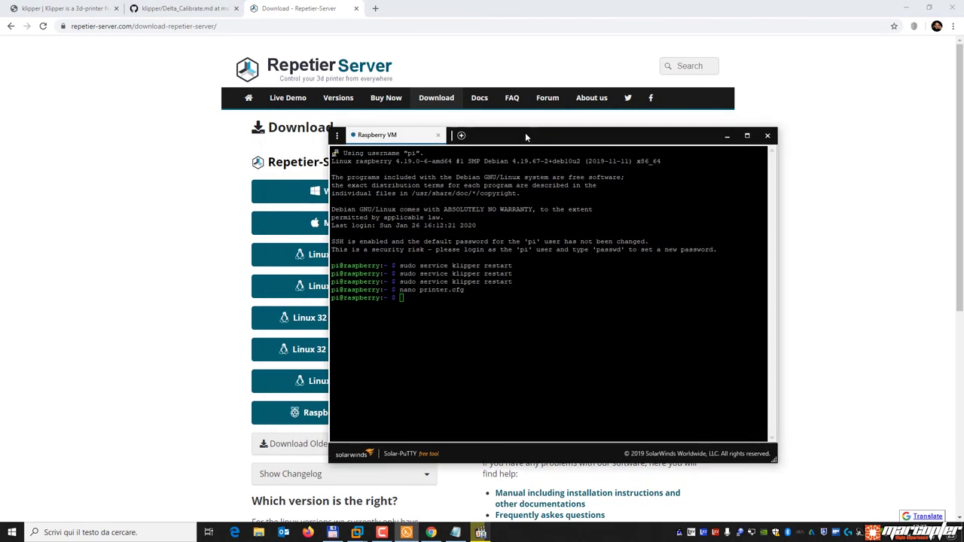
mouse_move(367, 533)
left_click(415, 469)
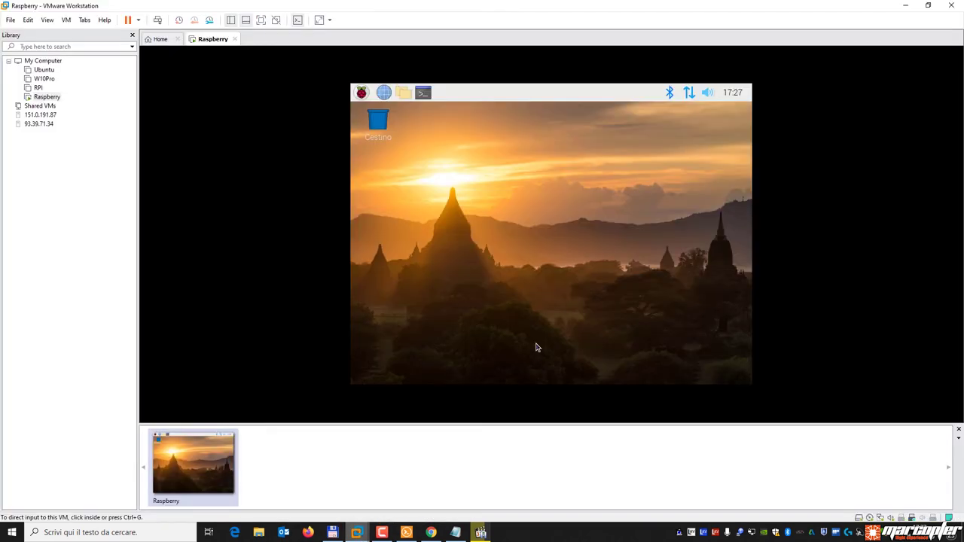
left_click(431, 533)
left_click(407, 533)
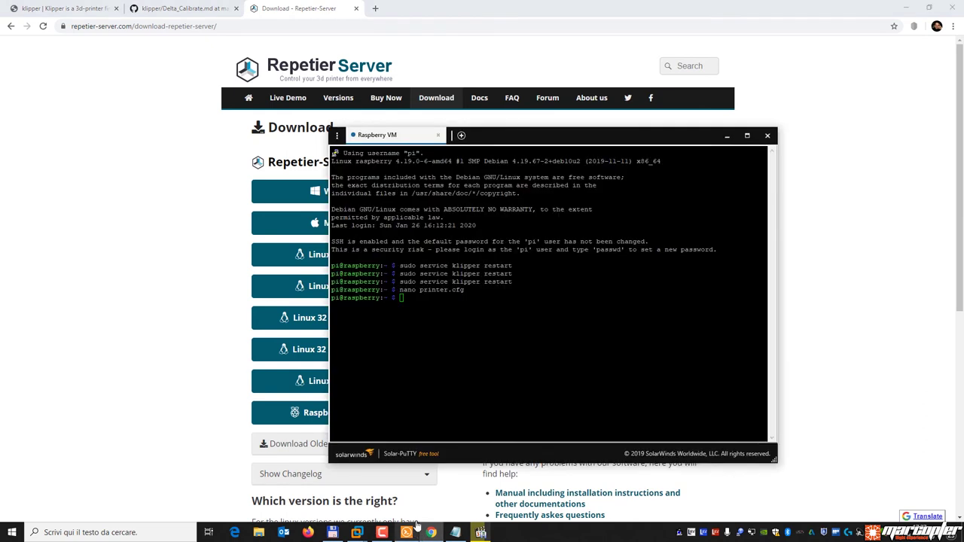
left_click(146, 322)
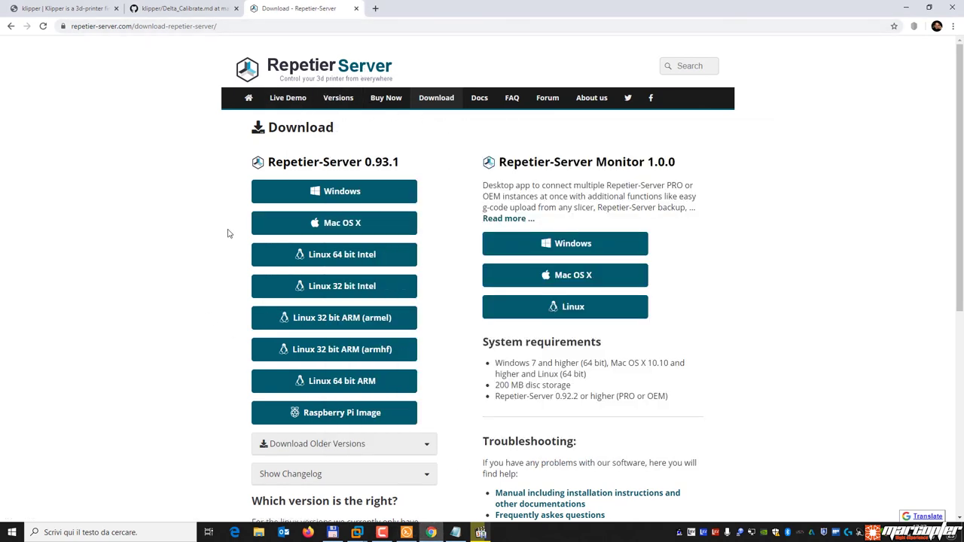
right_click(337, 292)
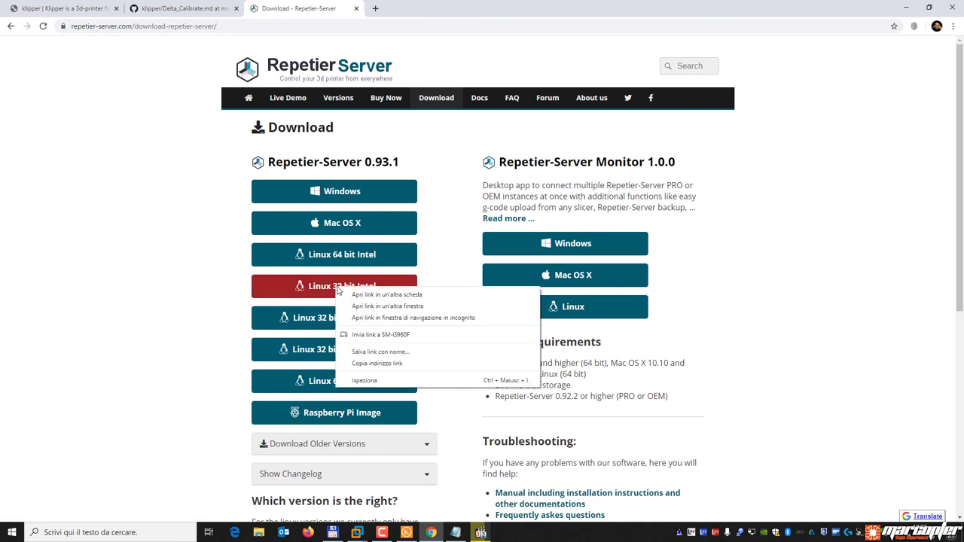
left_click(375, 365)
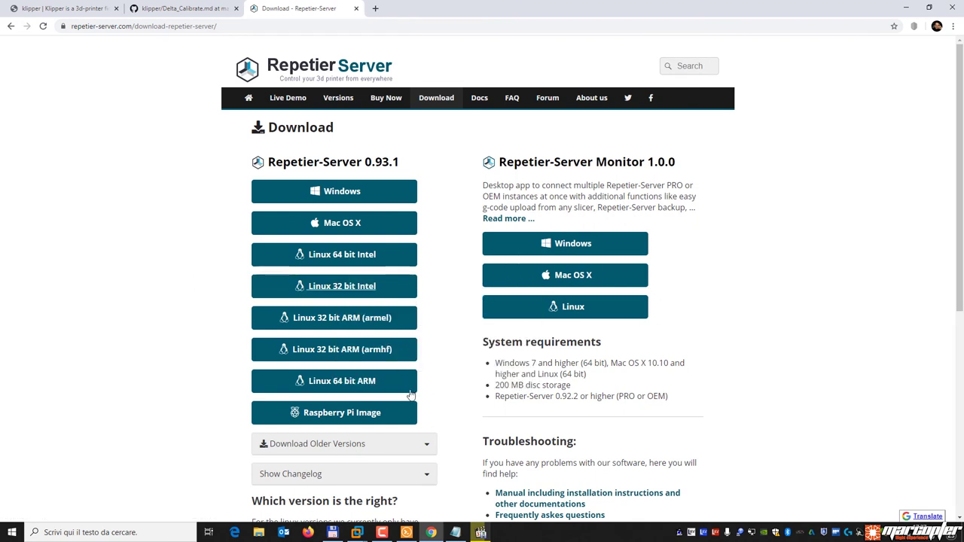
Download the Repetier-Server package onto the Pi with wget and the copied link.
left_click(406, 532)
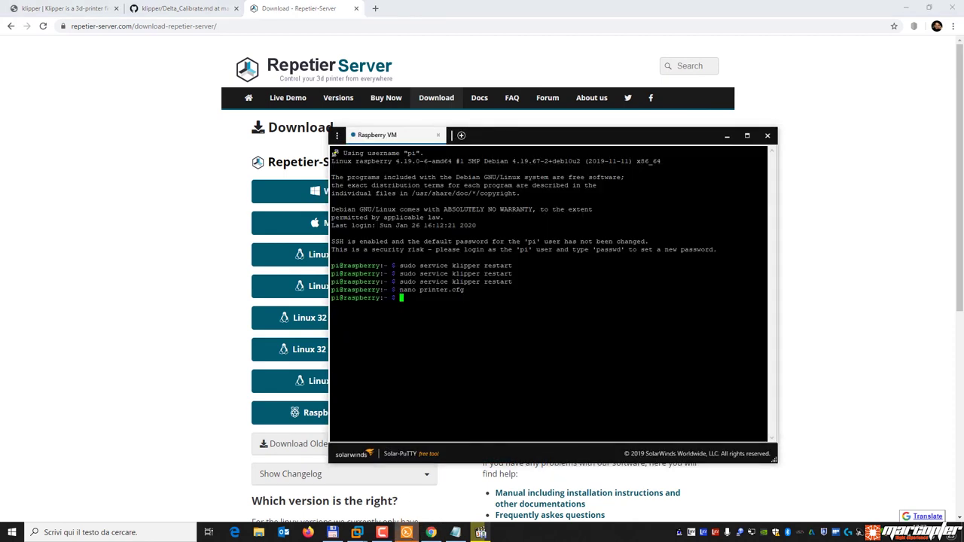
type("wget")
type("http://download.repetier.com/files/server/debian-intel32/Repetier-Server-0.93.1-Linux.deb")
key("Return")
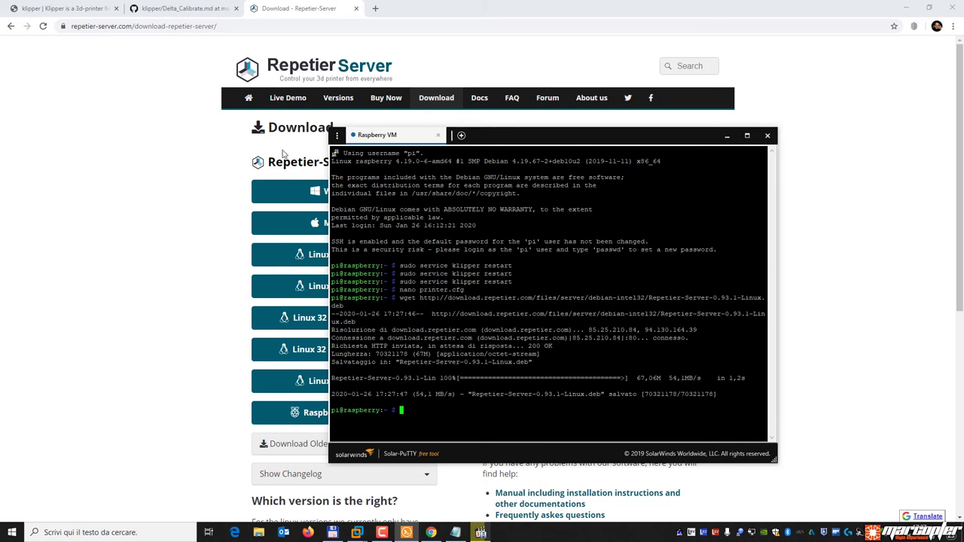
Enter sudo dpkg -i with the file name completed to Repetier-Server-0.93.1-Linux.deb.
left_click(144, 230)
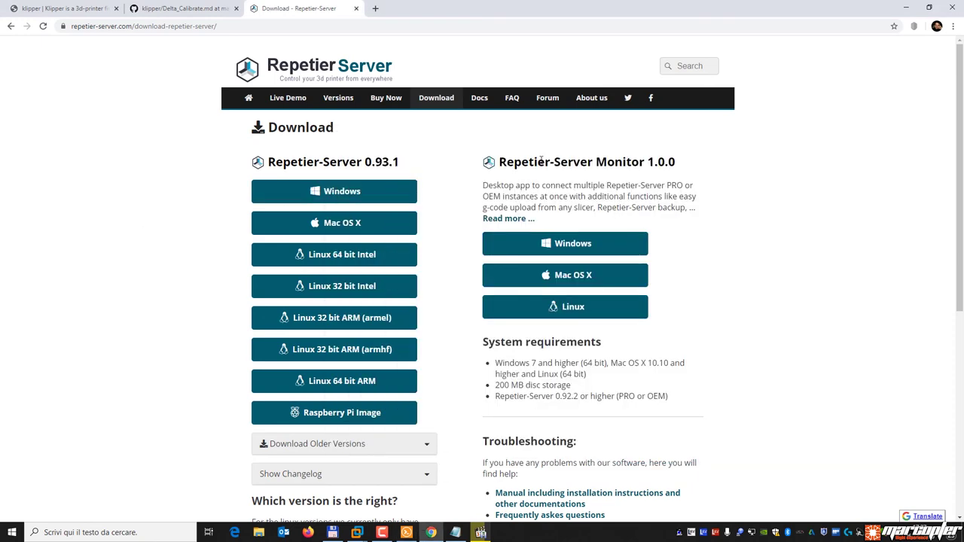
scroll(532, 279, "down", 5)
scroll(564, 272, "up", 5)
left_click(407, 533)
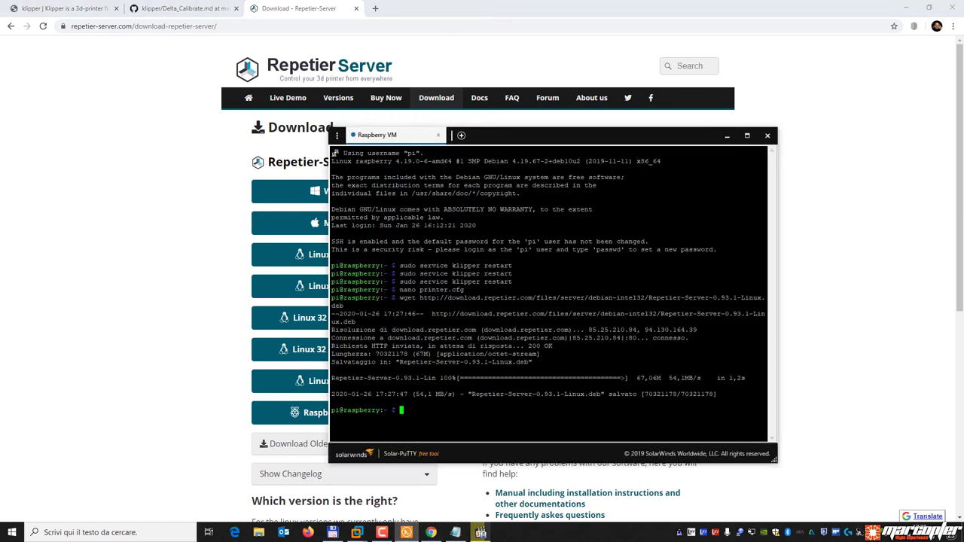
type("sudo dpkg -i Re")
key("Tab")
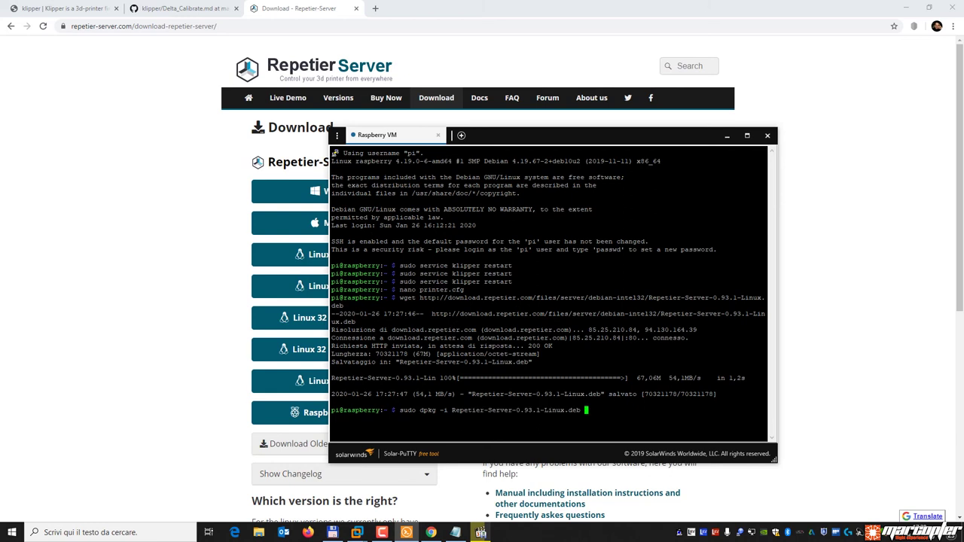
Search Google for 'repetier server install'.
left_click(177, 306)
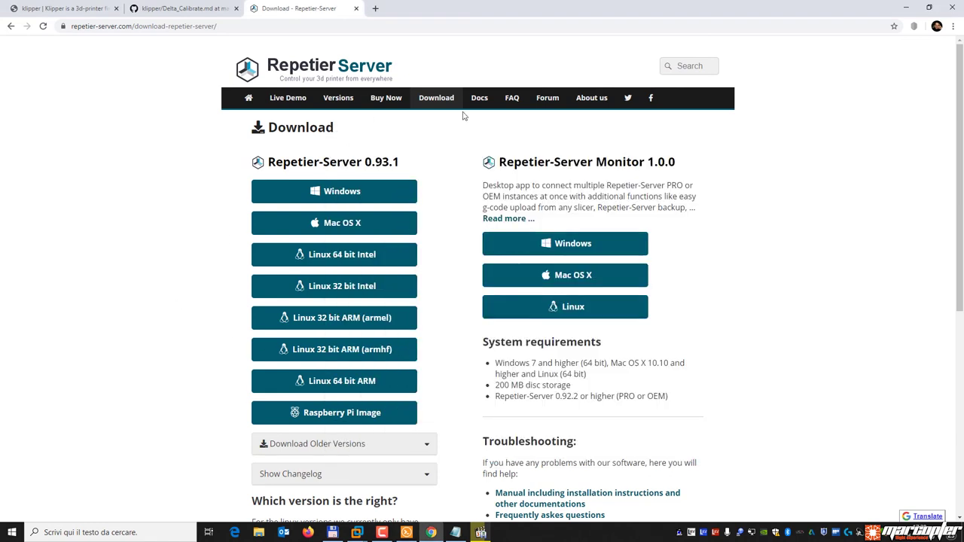
left_click(390, 26)
type("re")
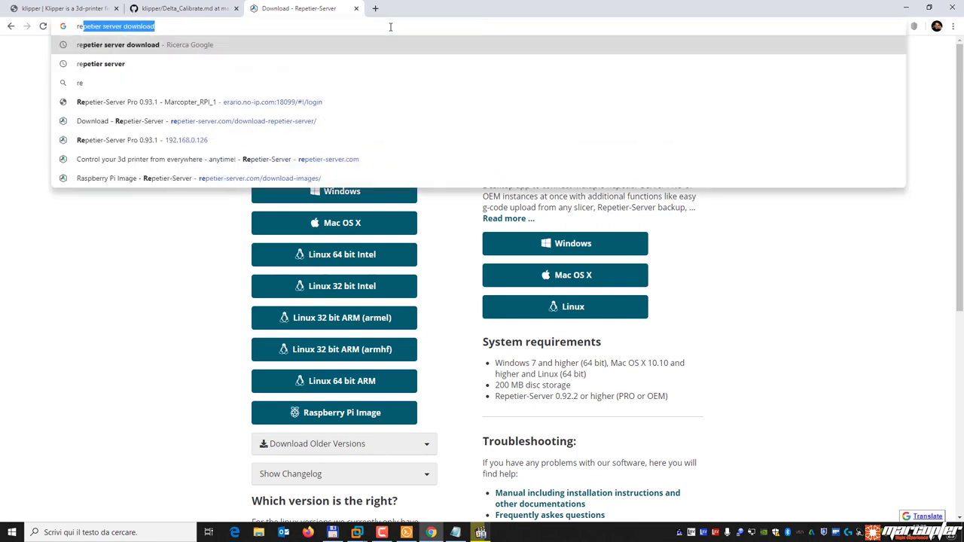
type("petier server install")
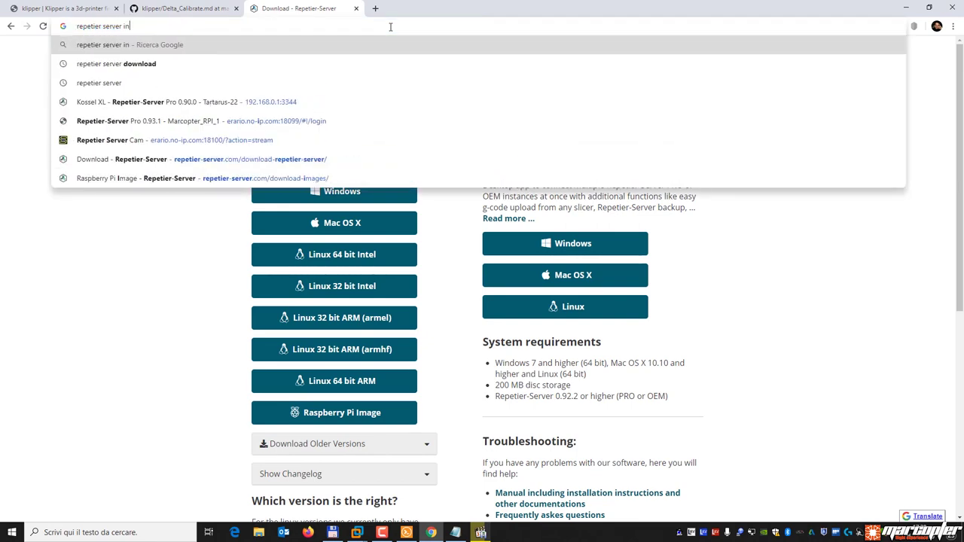
key("Return")
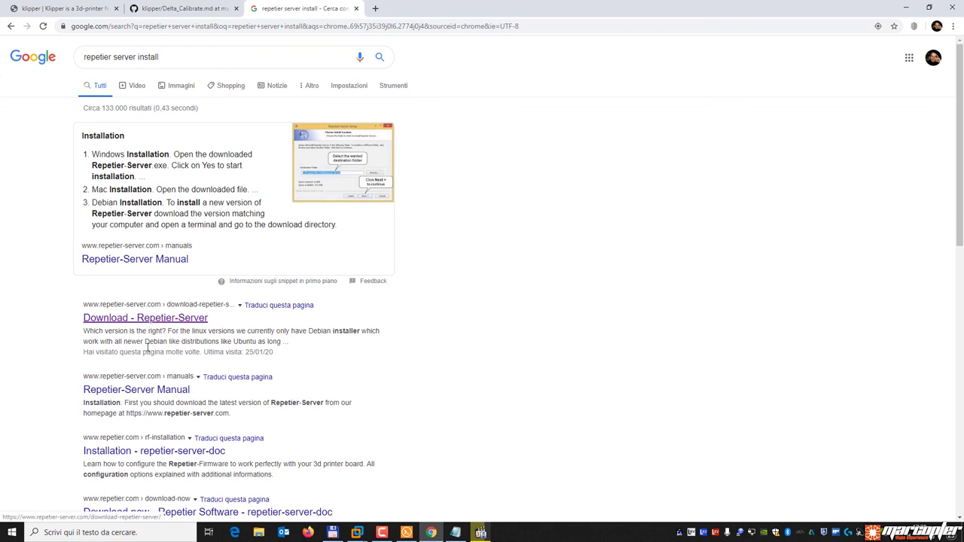
Open the Repetier-Server Manual and expand its Debian Installation section showing the dpkg command.
left_click(154, 390)
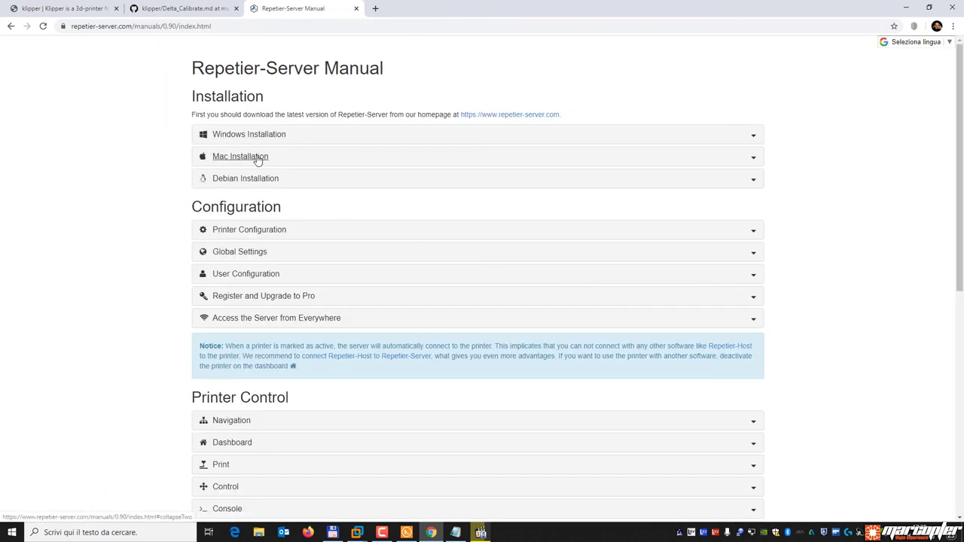
left_click(246, 181)
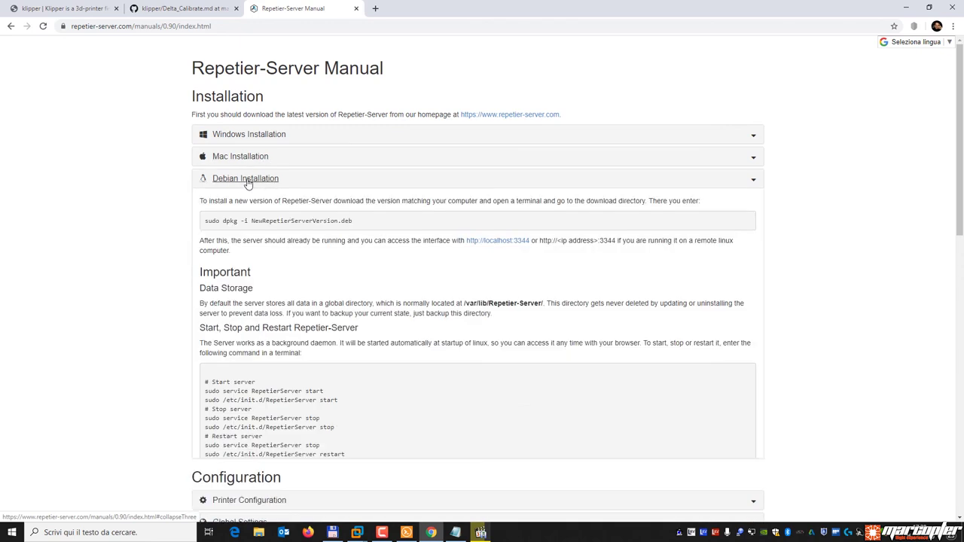
left_click_drag(354, 223, 395, 224)
left_click(253, 233)
left_click(388, 224)
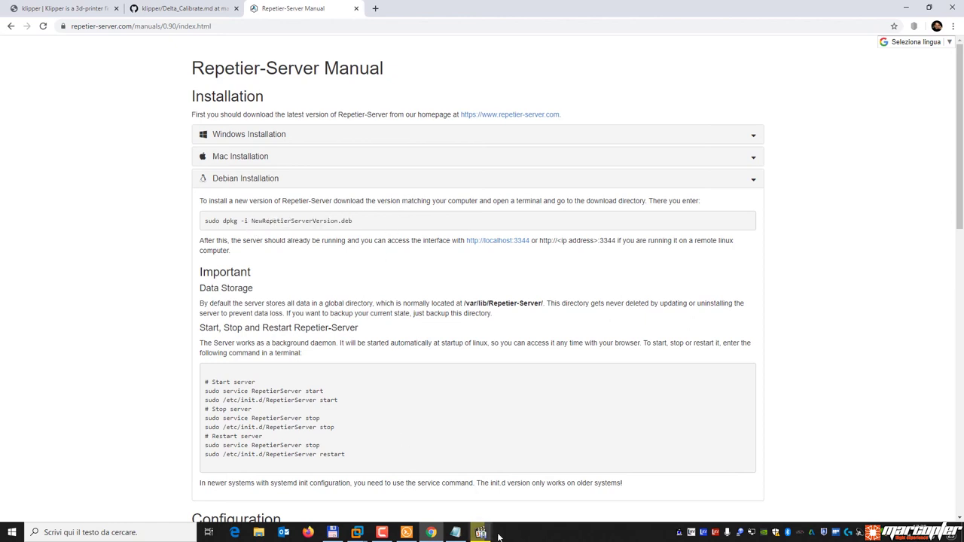
Let the Repetier-Server-0.93.1-Linux.deb installation finish, then clear the recalled command line.
left_click(407, 533)
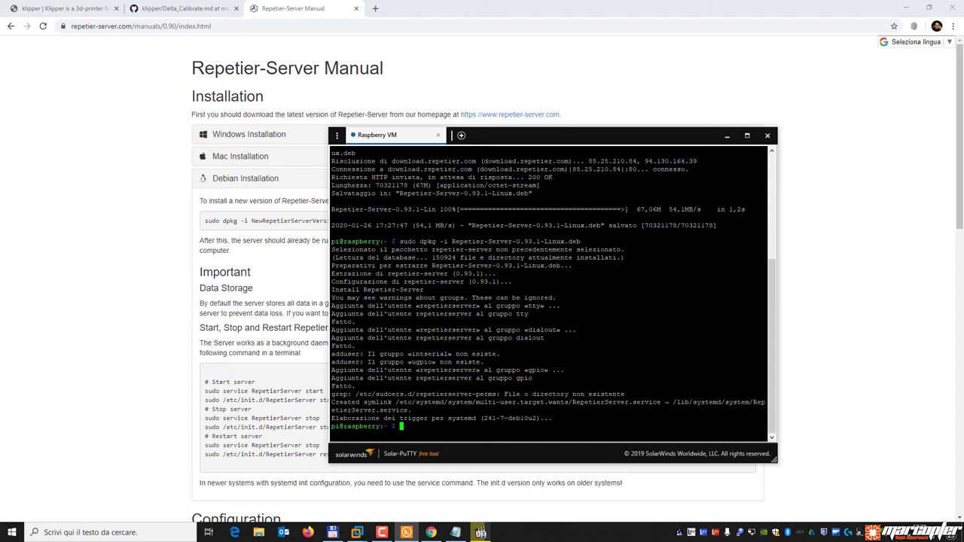
key("Up")
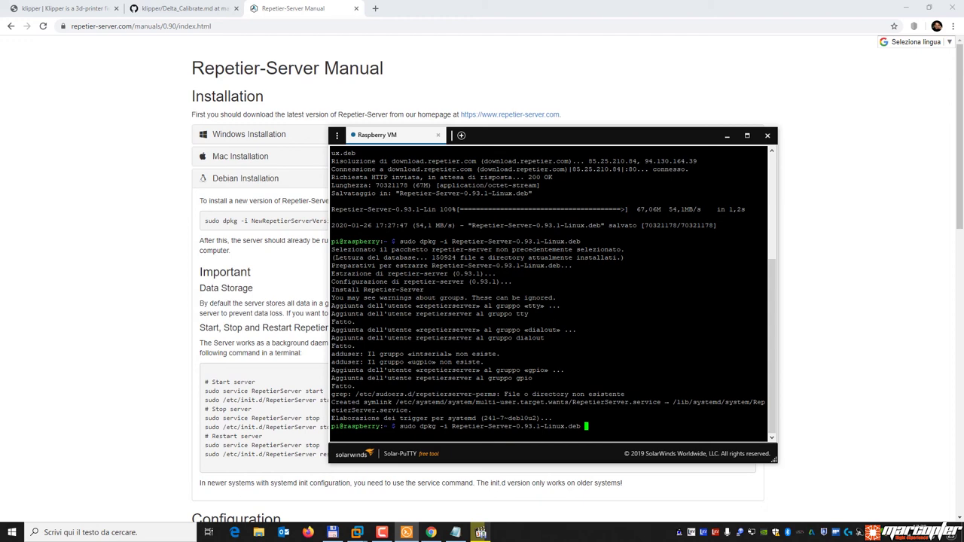
key("BackSpace")
key("BackSpace")
key("BackSpace")
key("BackSpace")
key("BackSpace")
key("BackSpace")
key("BackSpace")
key("BackSpace")
key("BackSpace")
key("BackSpace")
key("BackSpace")
key("BackSpace")
key("BackSpace")
key("BackSpace")
key("BackSpace")
key("BackSpace")
key("BackSpace")
key("BackSpace")
key("BackSpace")
key("BackSpace")
key("BackSpace")
key("BackSpace")
key("BackSpace")
key("BackSpace")
key("BackSpace")
key("BackSpace")
key("BackSpace")
key("BackSpace")
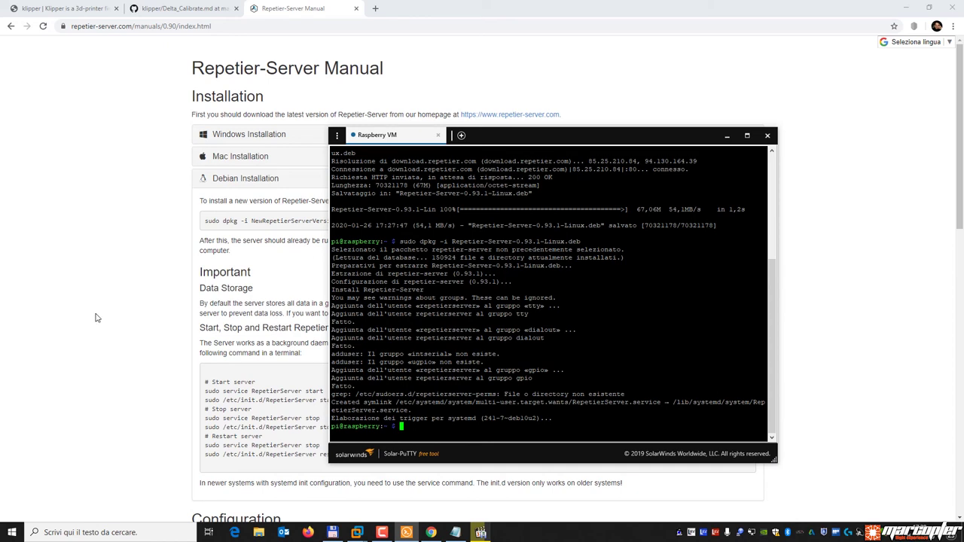
Open Repetier-Server at 192.168.0.215:3344 and OctoPrint at 192.168.0.215:5000 in a new tab.
left_click(253, 26)
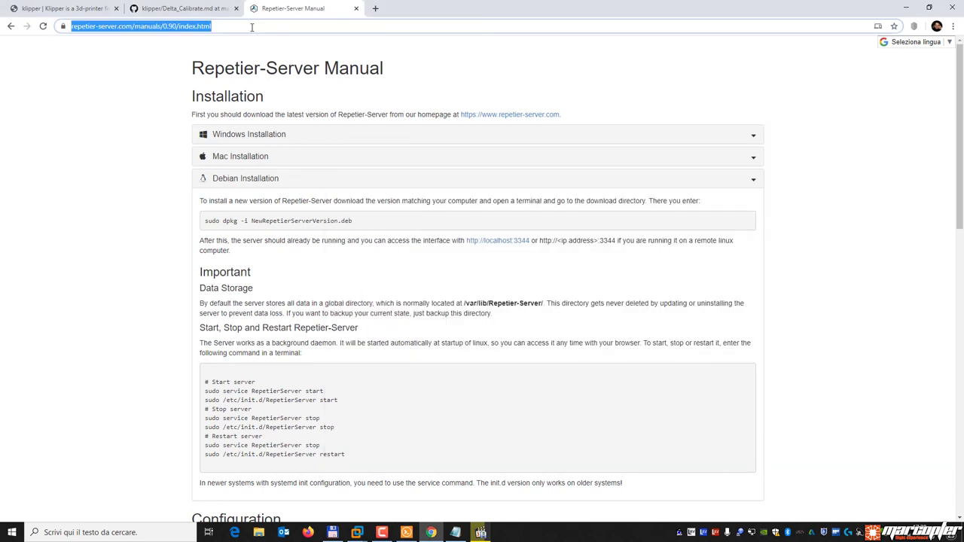
type("192.168.")
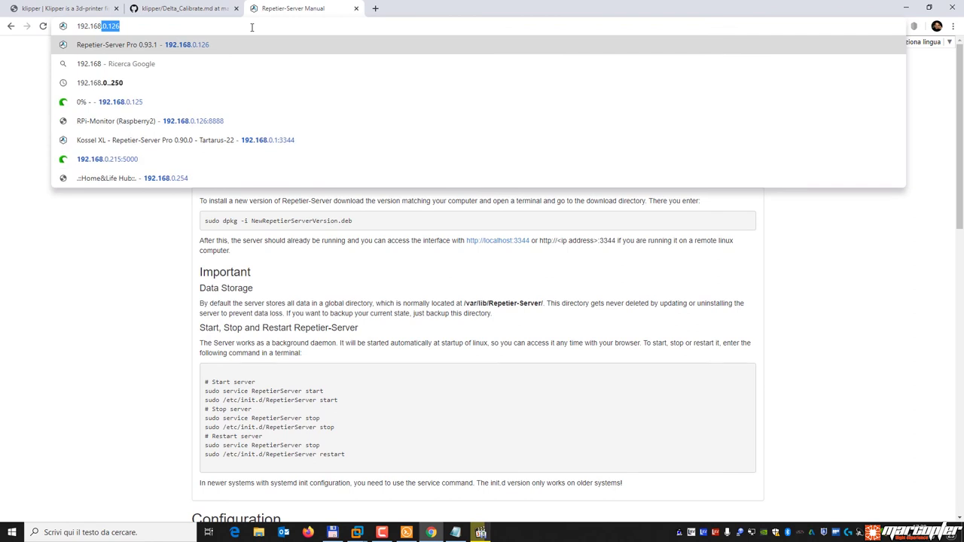
type("0.2")
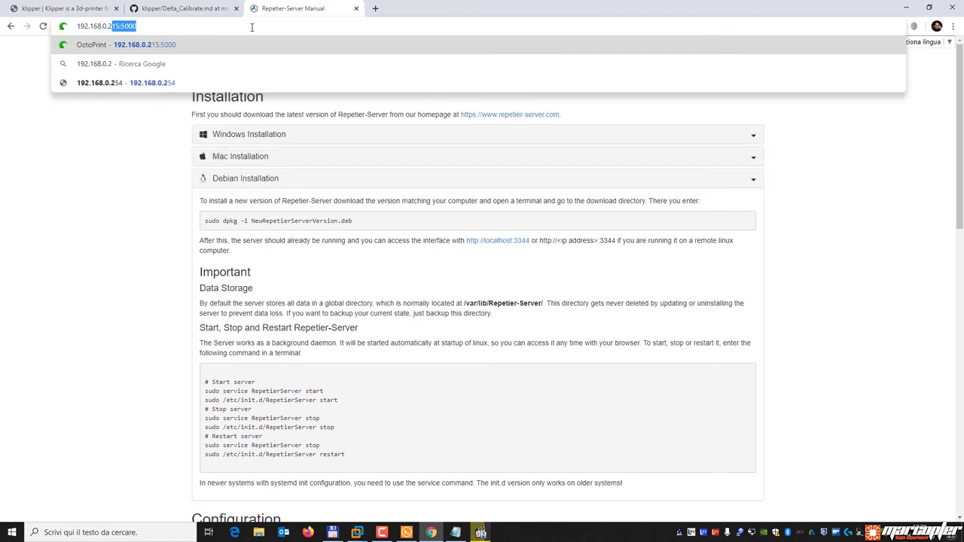
type("15:")
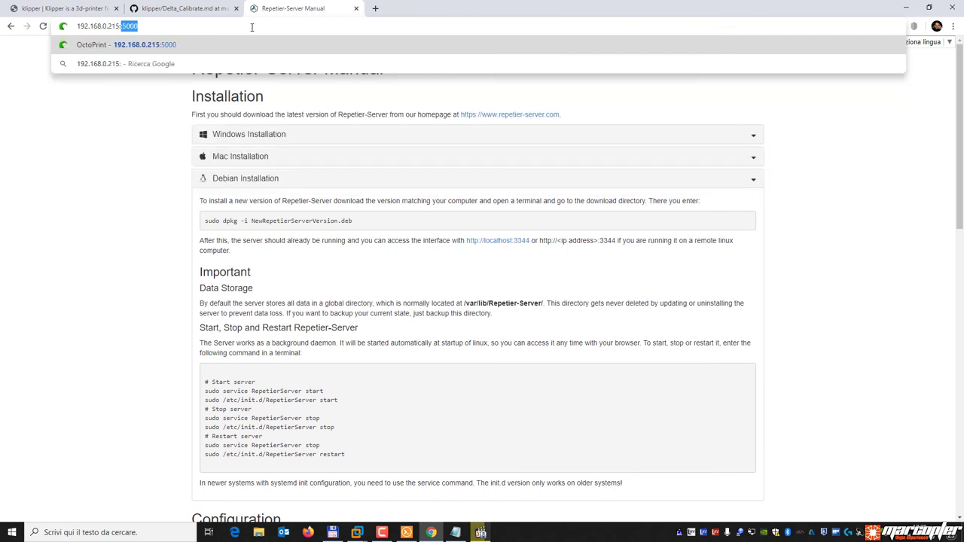
type("3344")
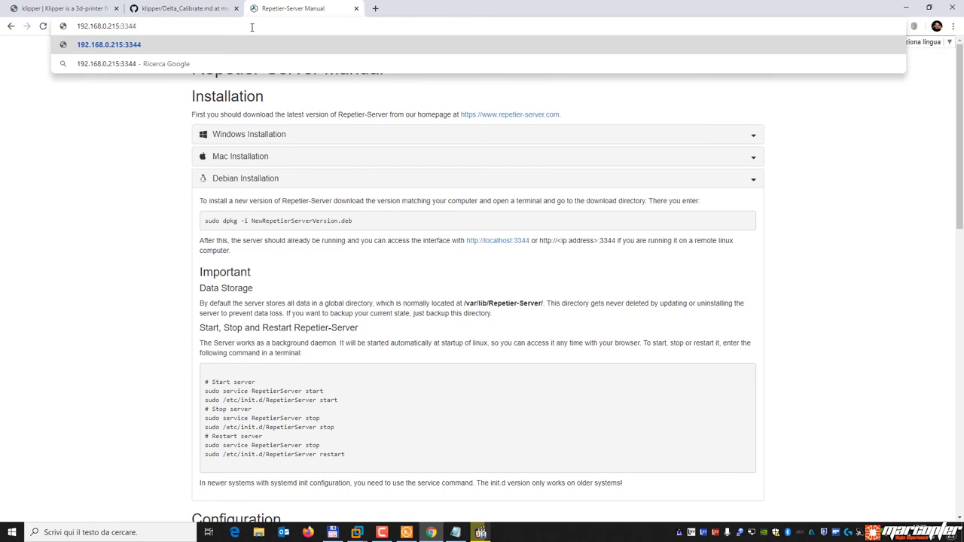
key("Return")
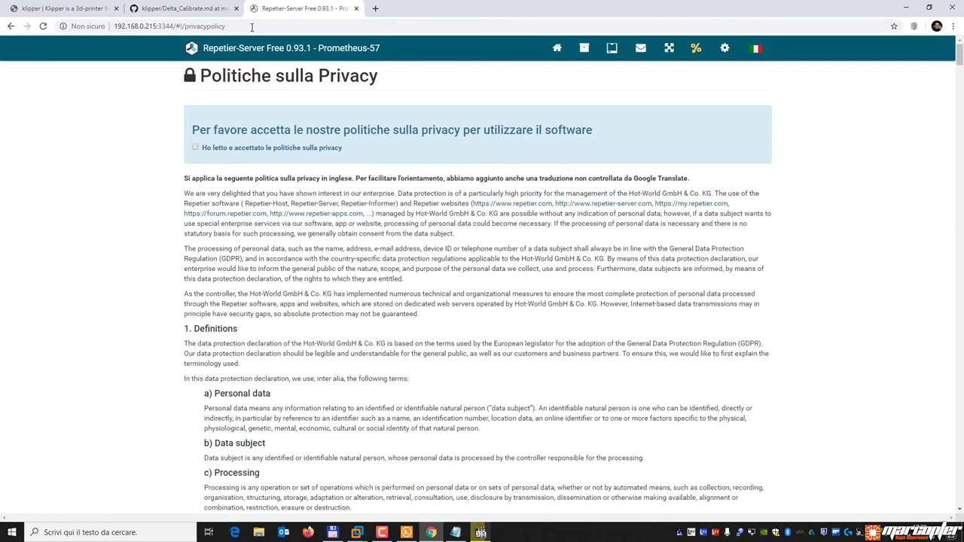
left_click(375, 8)
type("19")
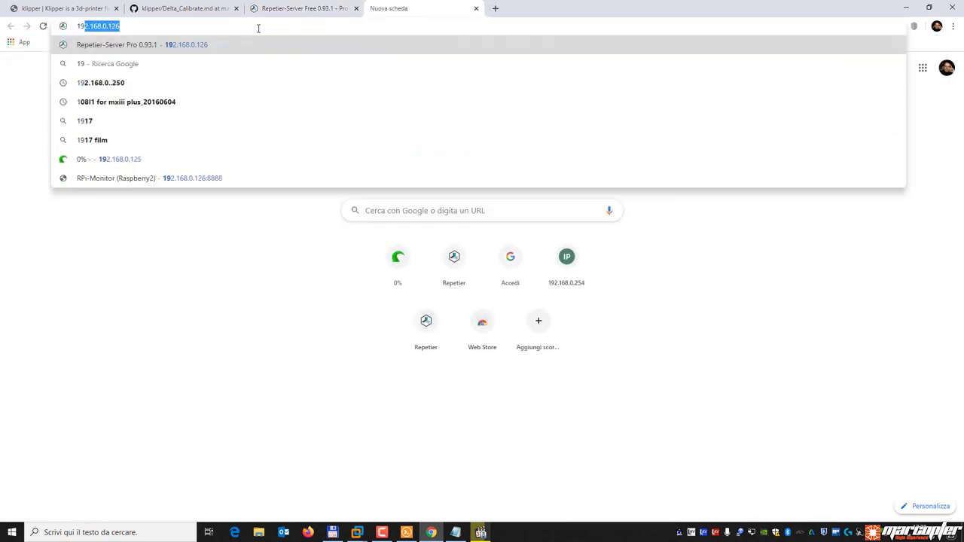
type("2.168.0.215:5000")
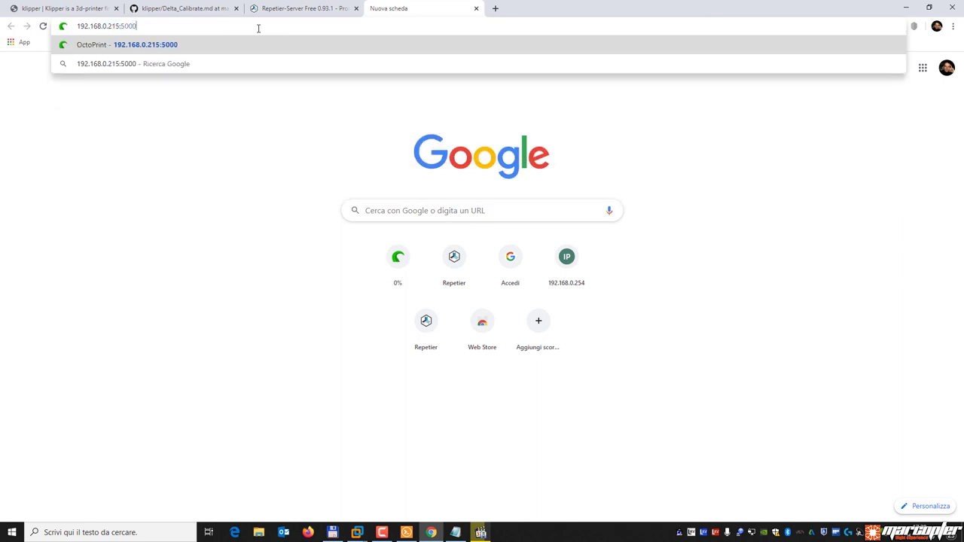
key("Return")
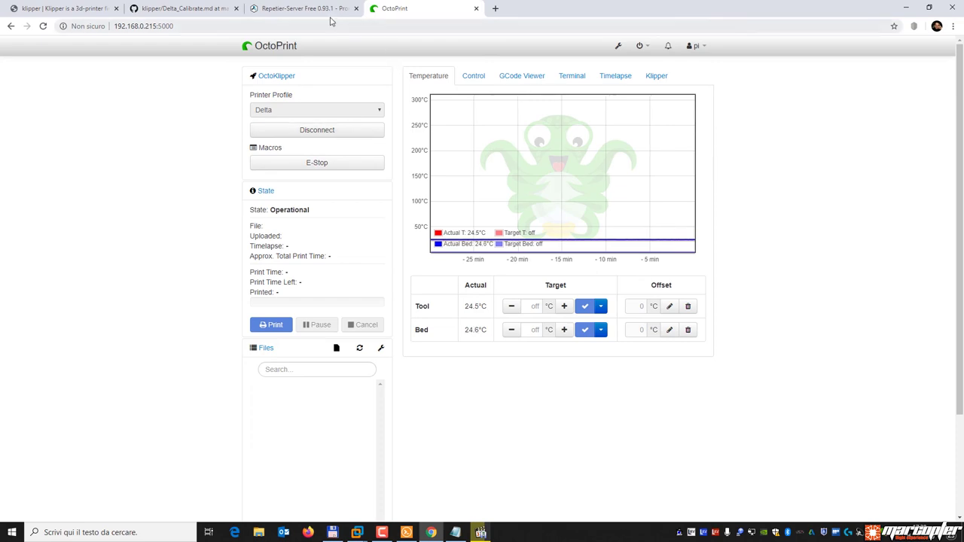
Accept the Repetier-Server privacy policy, disconnect OctoPrint from the printer, and begin adding a printer.
left_click(299, 11)
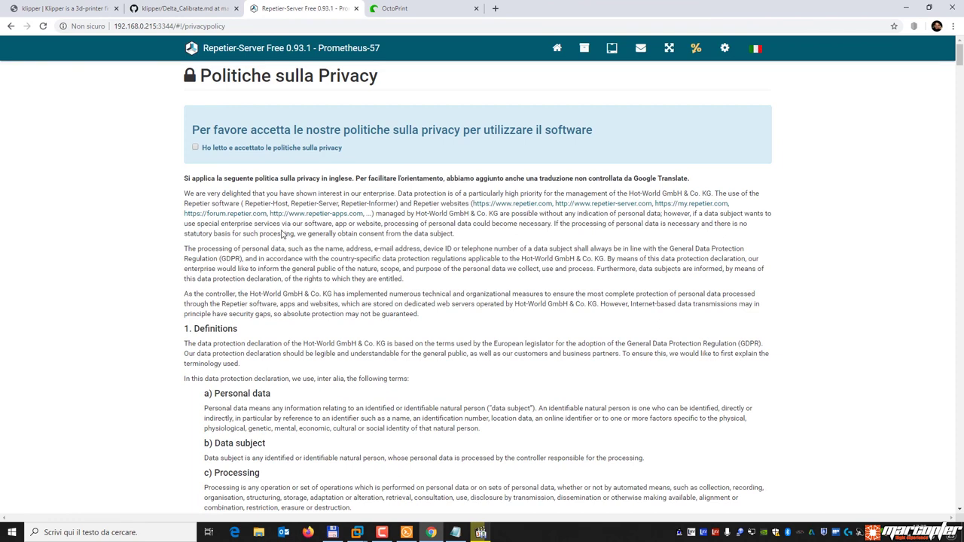
left_click(196, 148)
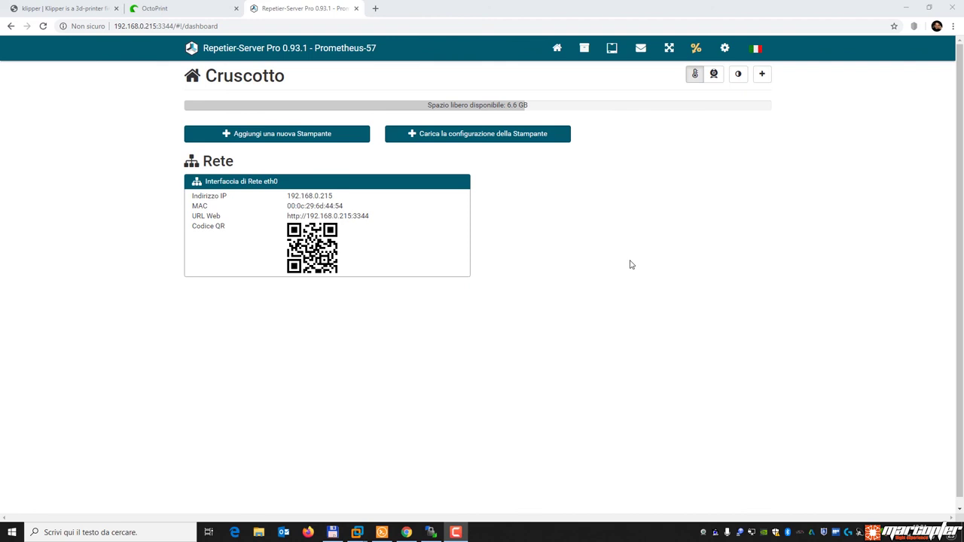
left_click(192, 9)
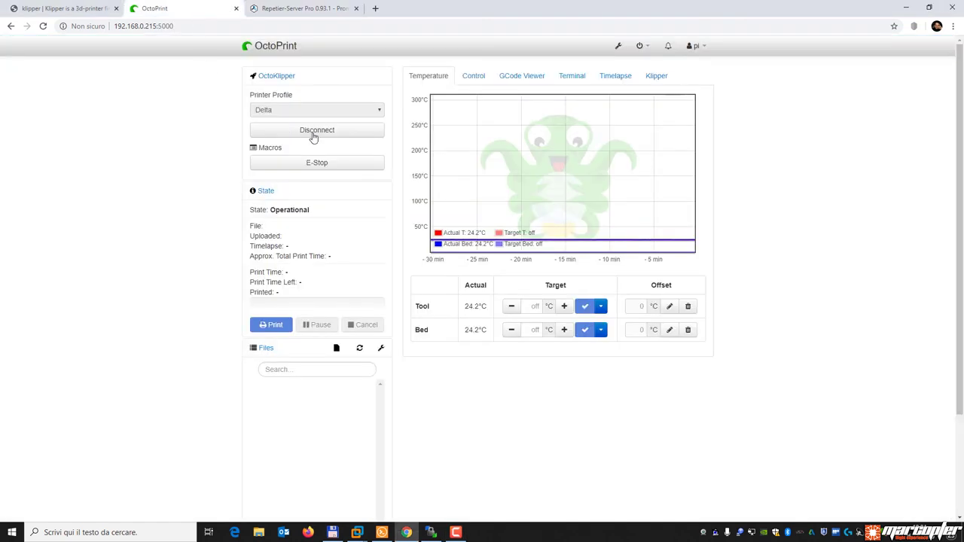
left_click(335, 132)
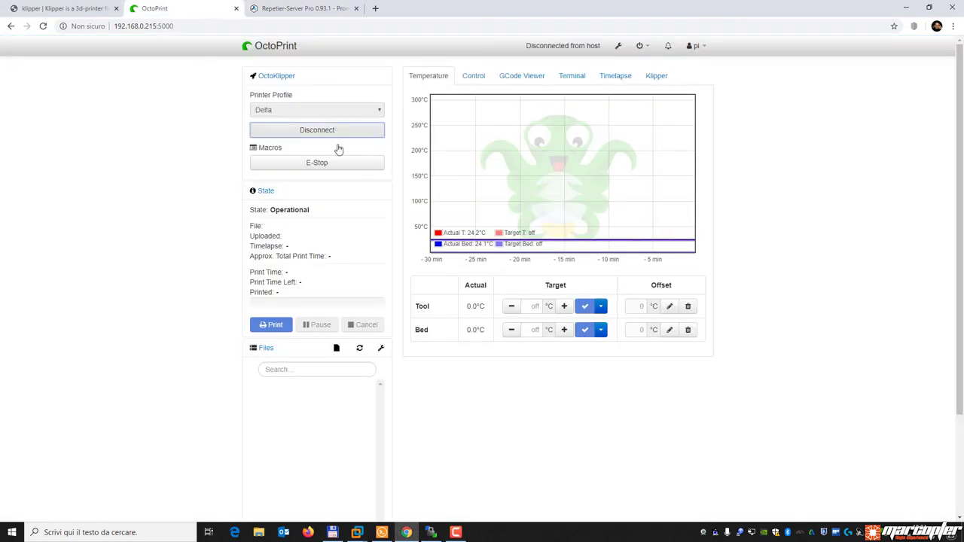
left_click(305, 9)
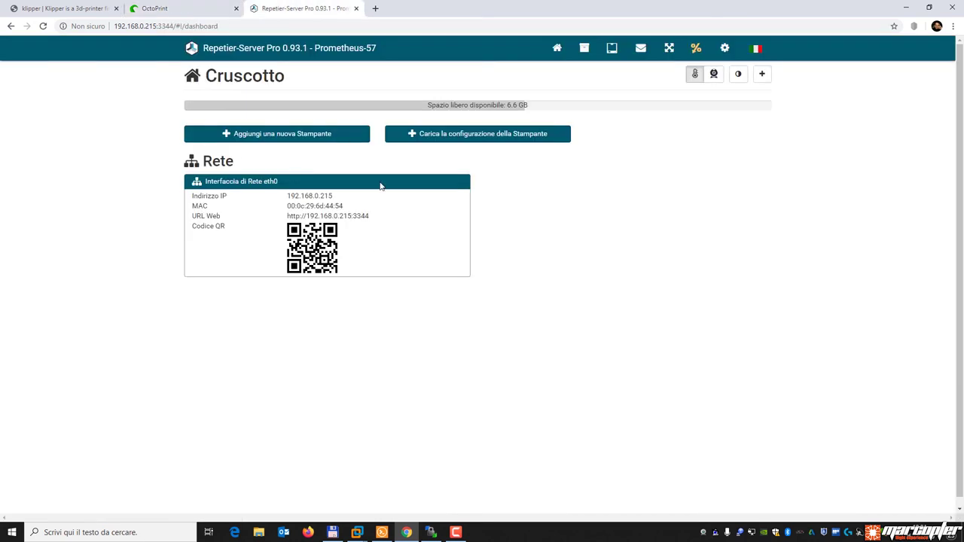
left_click(279, 139)
Name the new printer 'Kossel MAX' and choose Klipper as its firmware.
left_click(278, 168)
type("Kossel MAX")
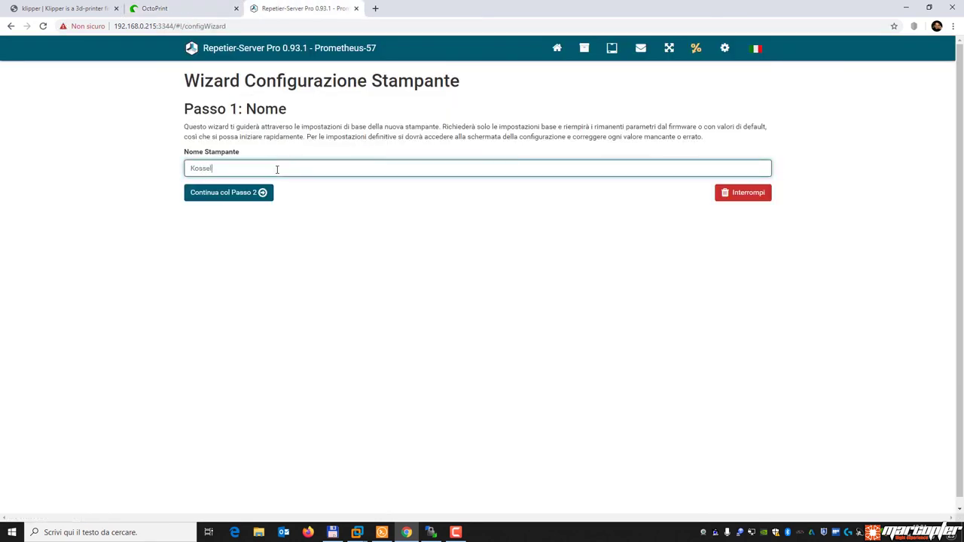
left_click(230, 197)
left_click(234, 149)
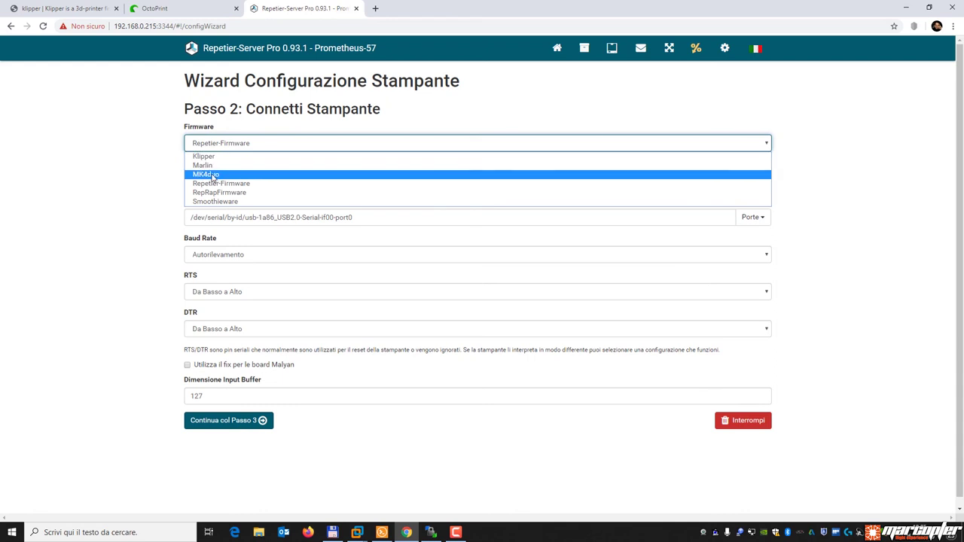
left_click(217, 158)
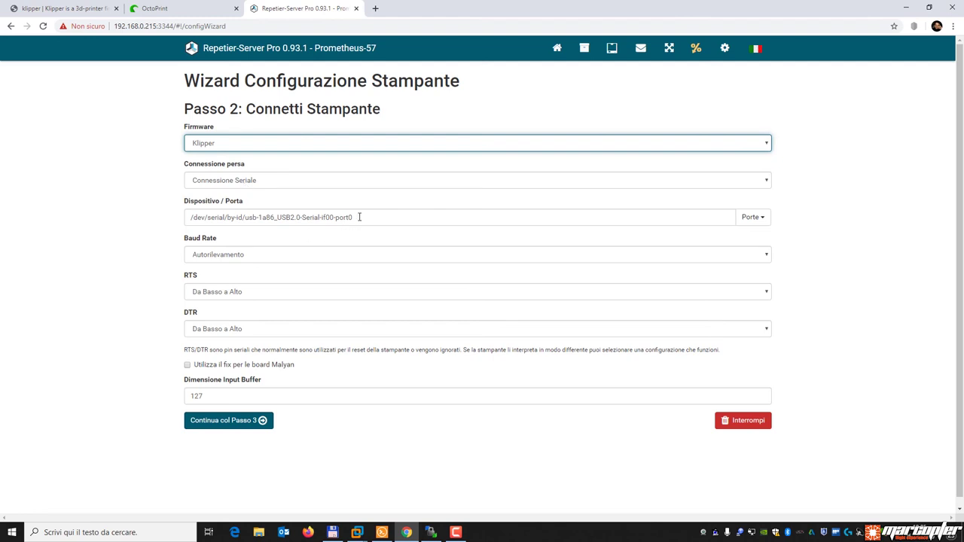
Set the port to /tmp/printer at 250000 baud, continue, then pick /dev/pts/0.
left_click_drag(359, 216, 168, 219)
type("/tmp/printer")
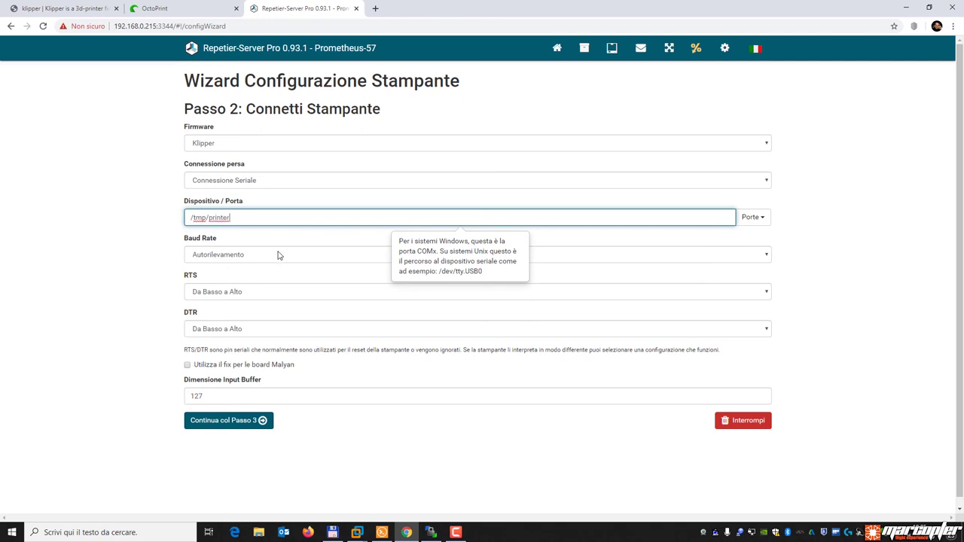
left_click(278, 255)
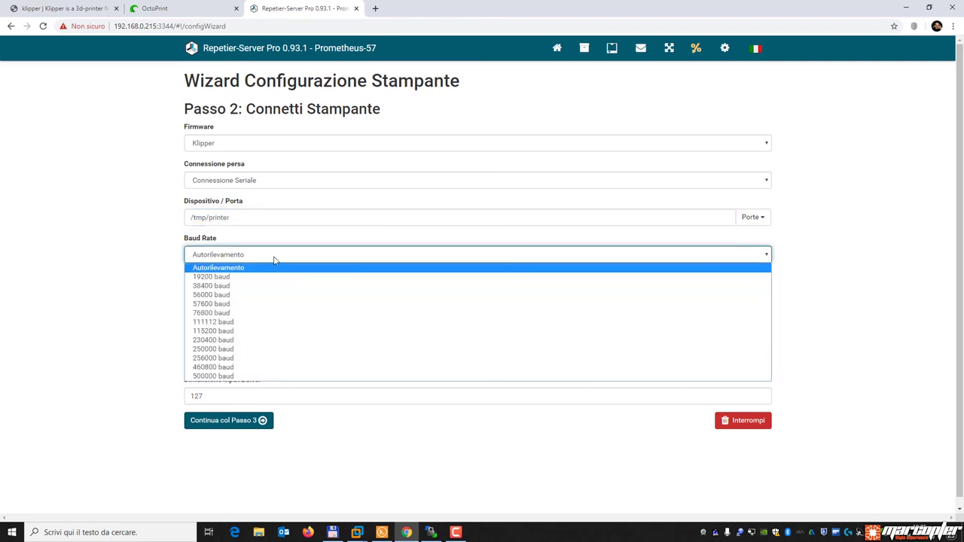
left_click(245, 349)
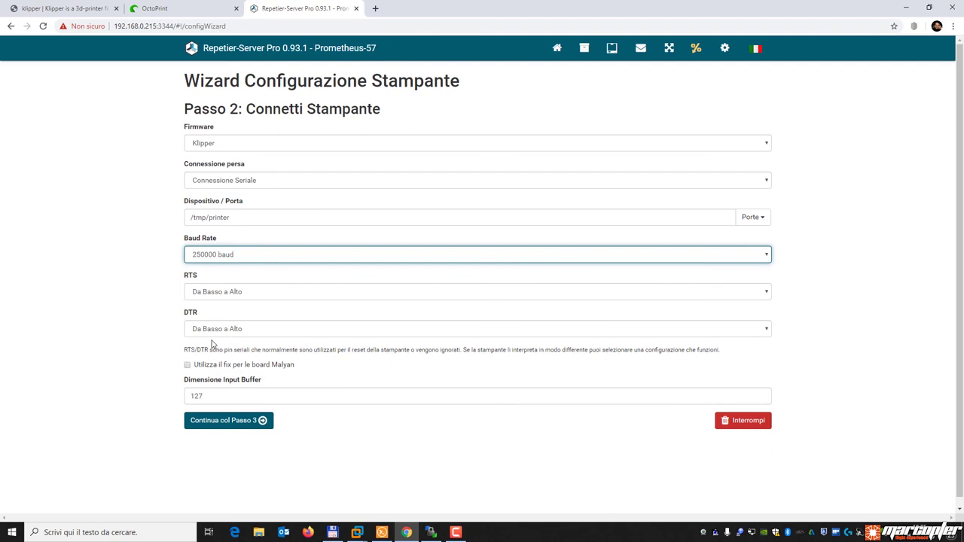
left_click(228, 425)
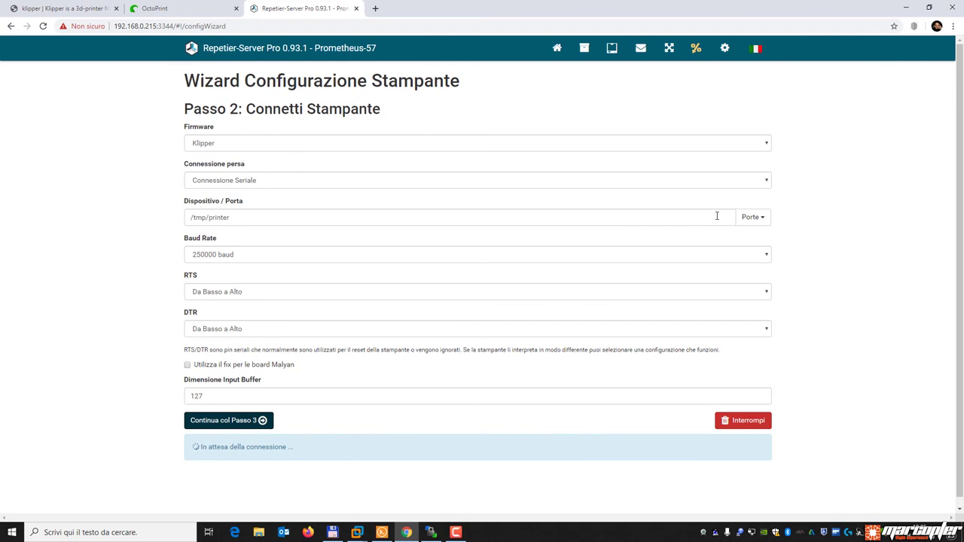
left_click(754, 218)
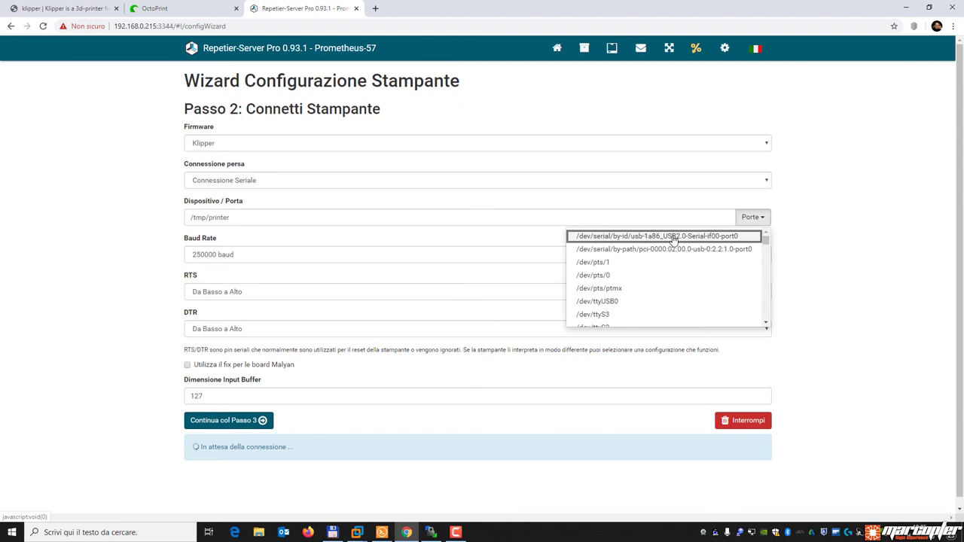
left_click(623, 276)
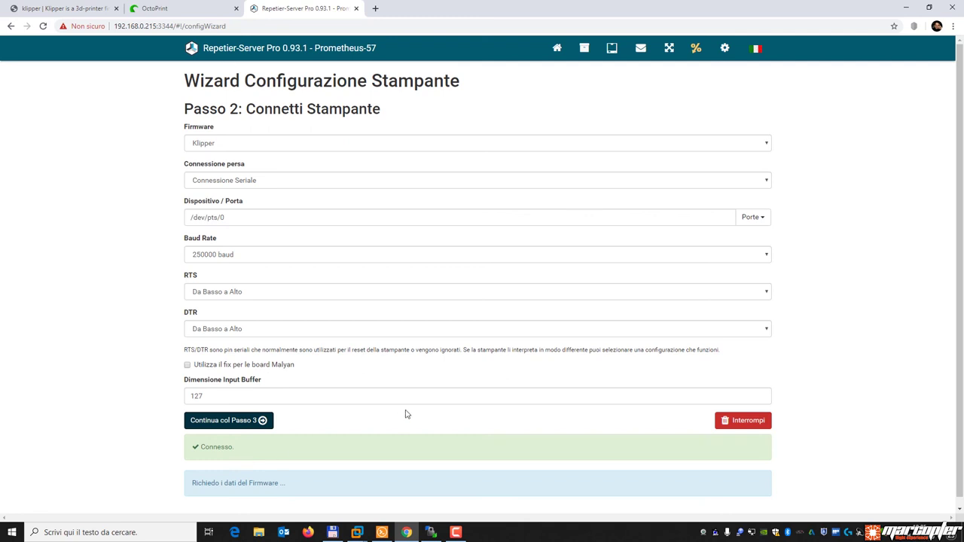
Return to the dashboard and open Impostazioni Stampante from the Kossel MAX card's gear menu.
left_click(558, 48)
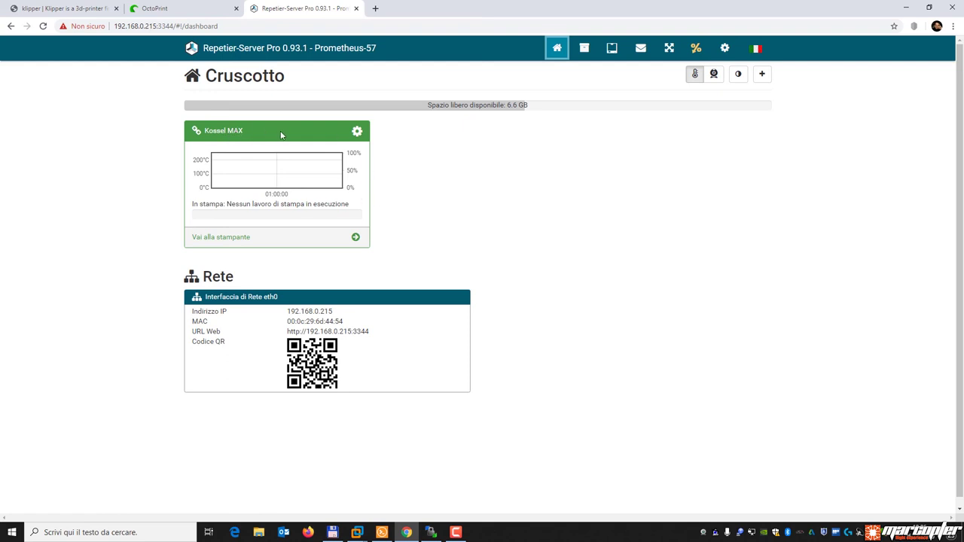
left_click(355, 132)
left_click(314, 173)
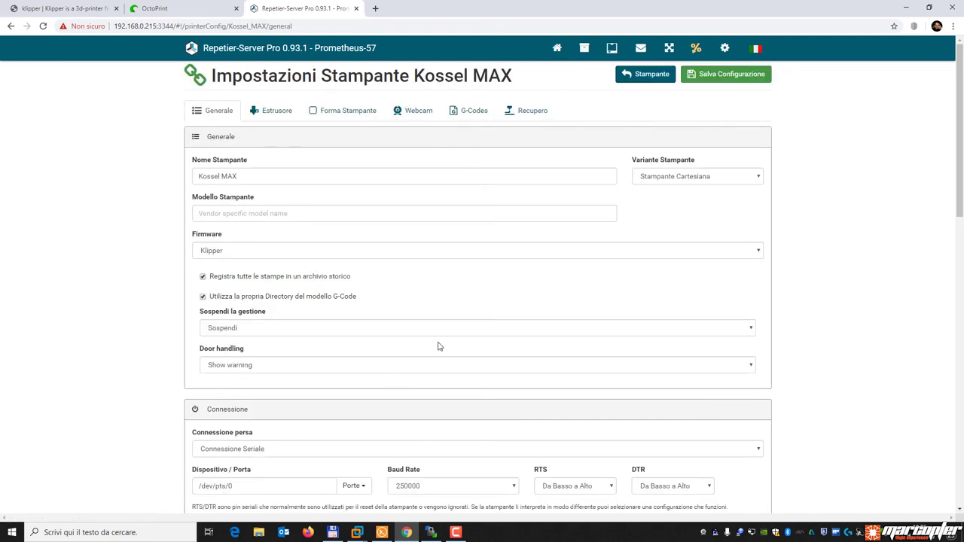
In the Kossel MAX console, enable ACK, read the Klipper FIRMWARE_VERSION line, then return home.
left_click(612, 47)
left_click(520, 76)
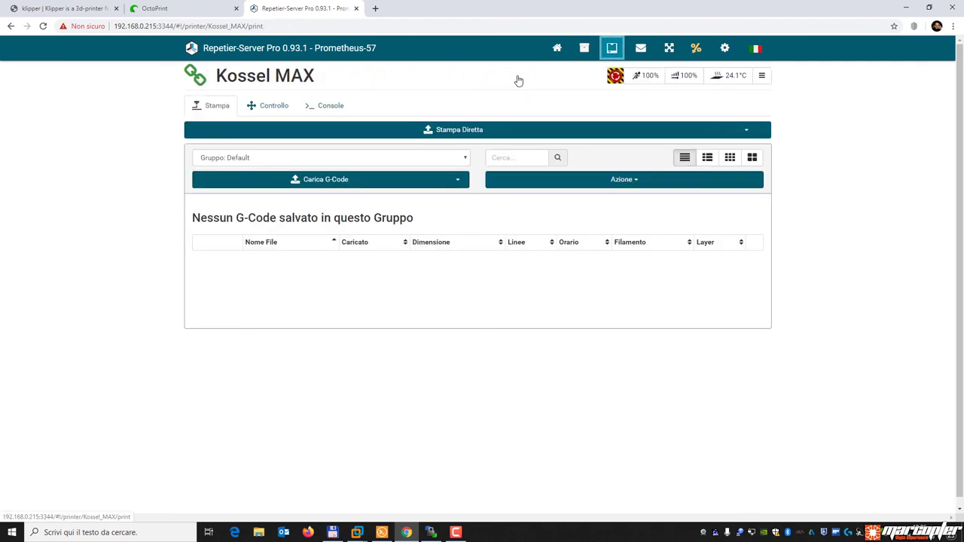
left_click(330, 106)
left_click(250, 138)
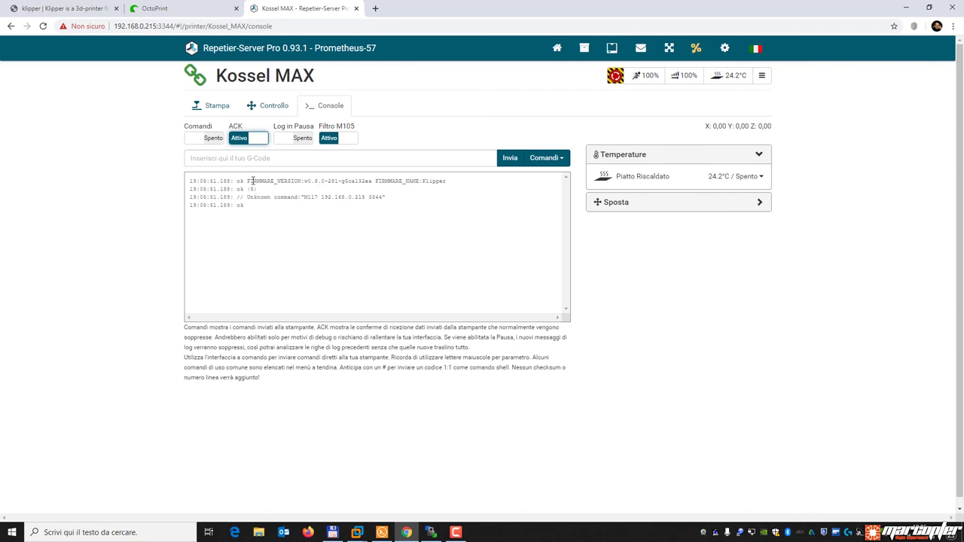
left_click_drag(249, 182, 465, 185)
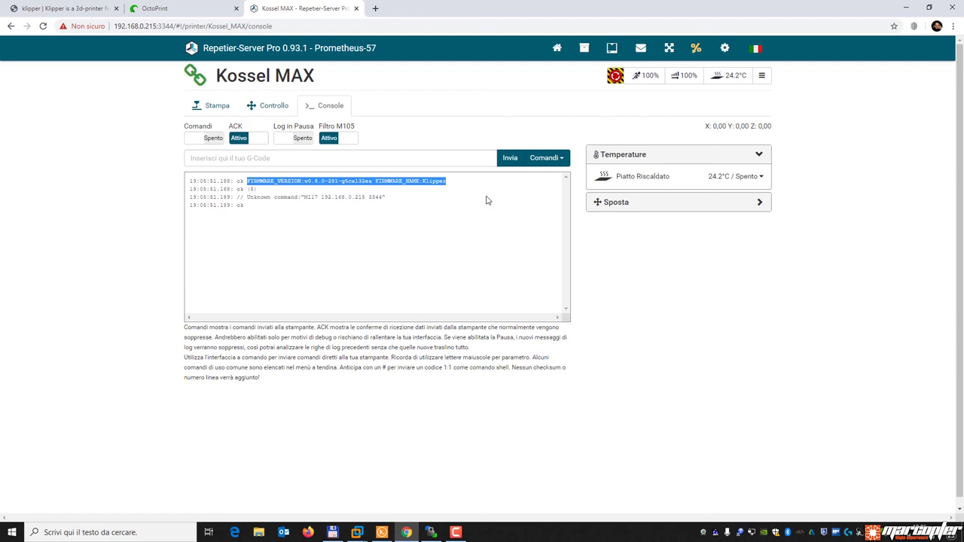
left_click(481, 201)
left_click(208, 111)
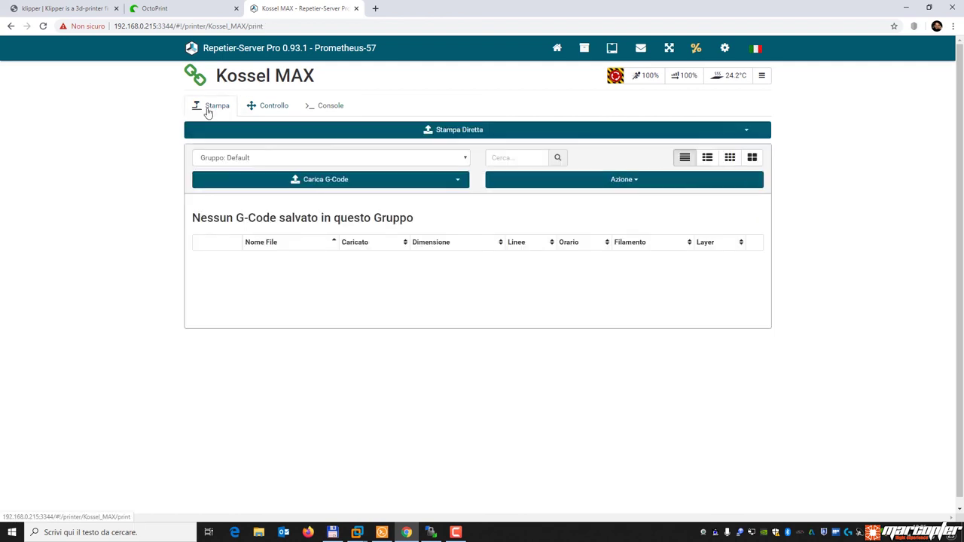
left_click(556, 50)
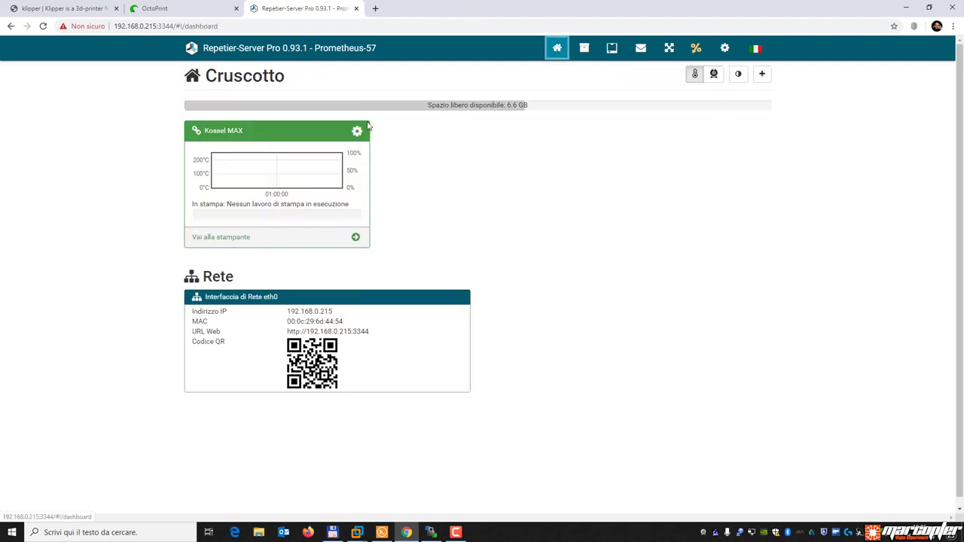
Change the Kossel MAX port to /tmp/printer and save the configuration.
left_click(357, 131)
left_click(309, 177)
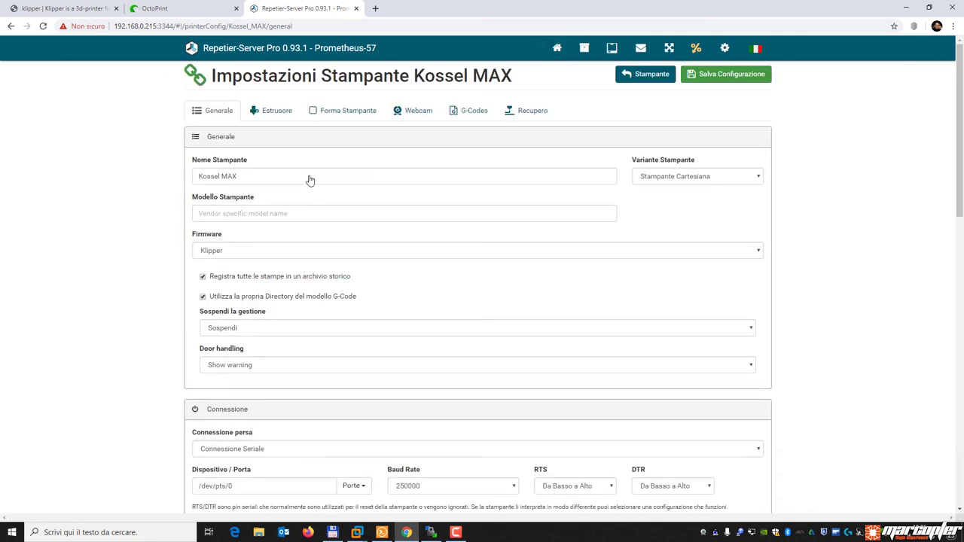
scroll(296, 377, "down", 2)
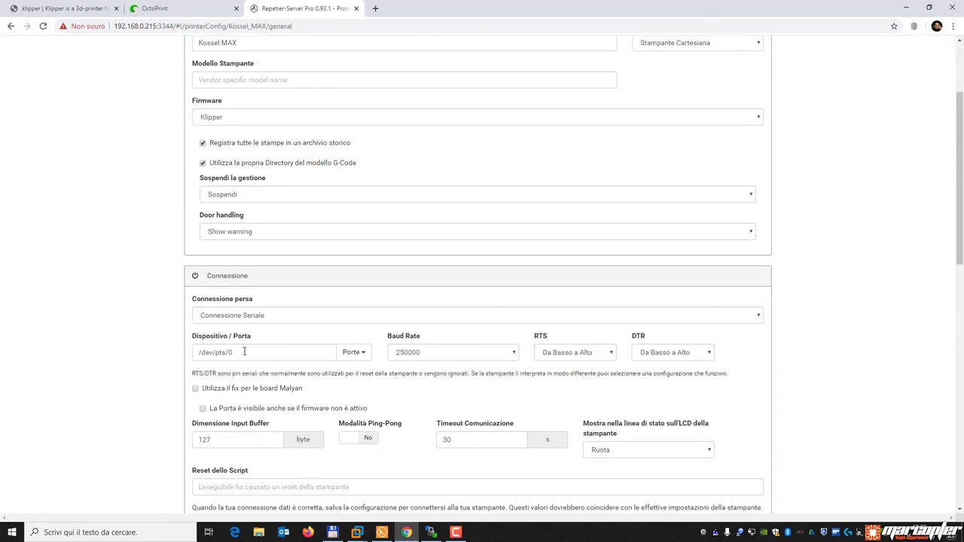
left_click_drag(247, 353, 157, 351)
type("/tmp/printer")
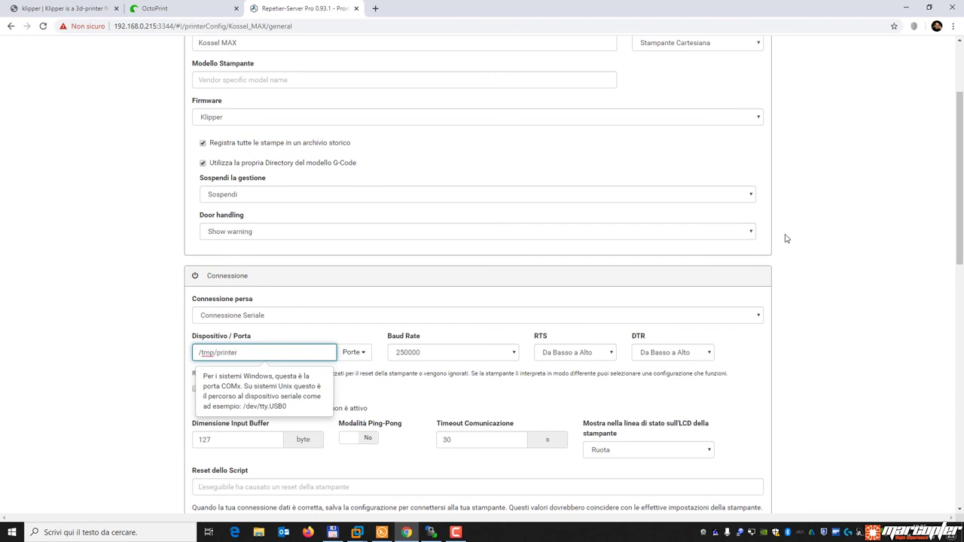
left_click(855, 232)
scroll(850, 230, "up", 2)
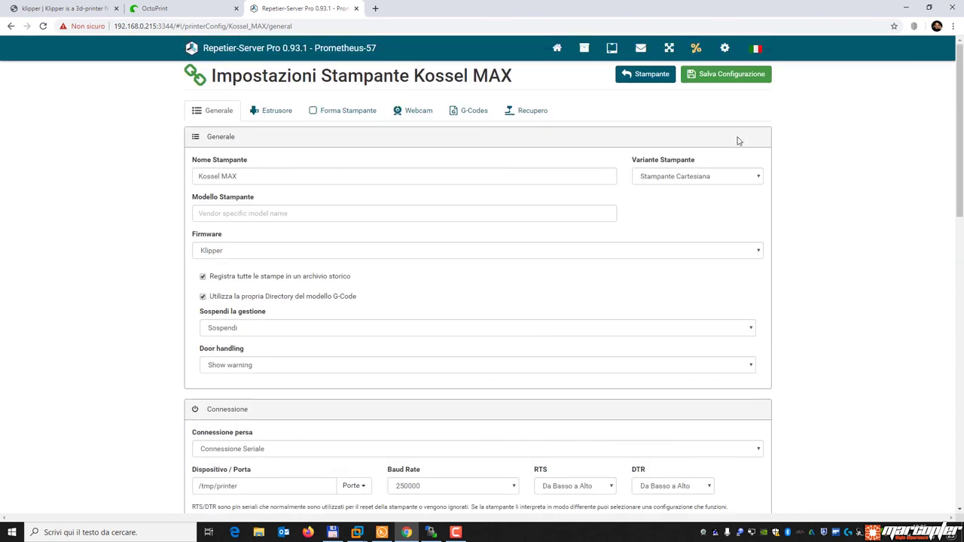
left_click(722, 75)
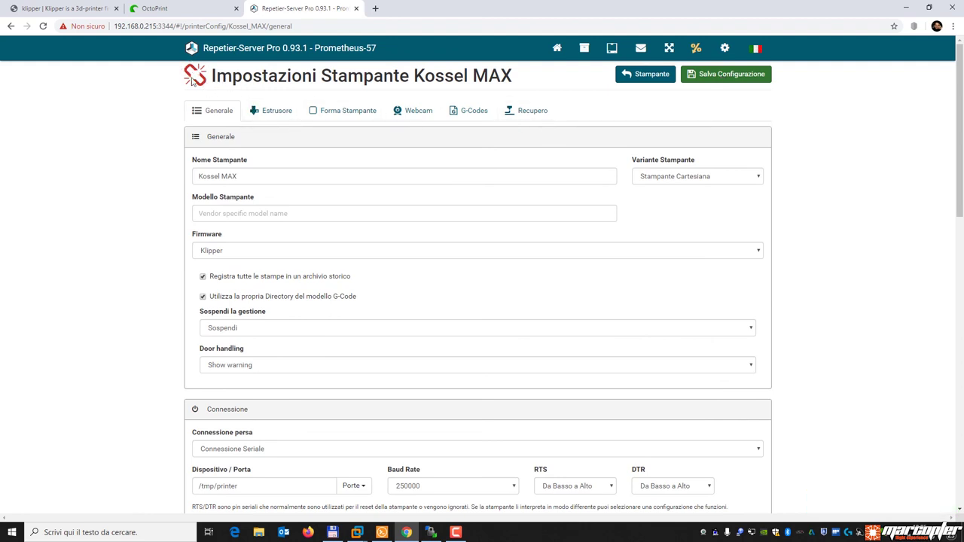
Switch the port back to /dev/pts/0 and save the configuration again.
mouse_move(190, 82)
scroll(286, 396, "down", 2)
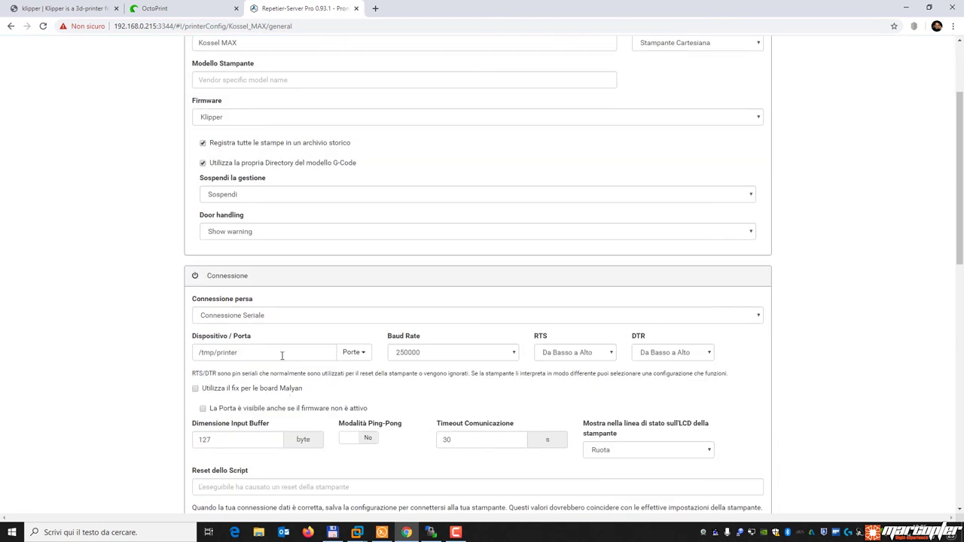
left_click(370, 356)
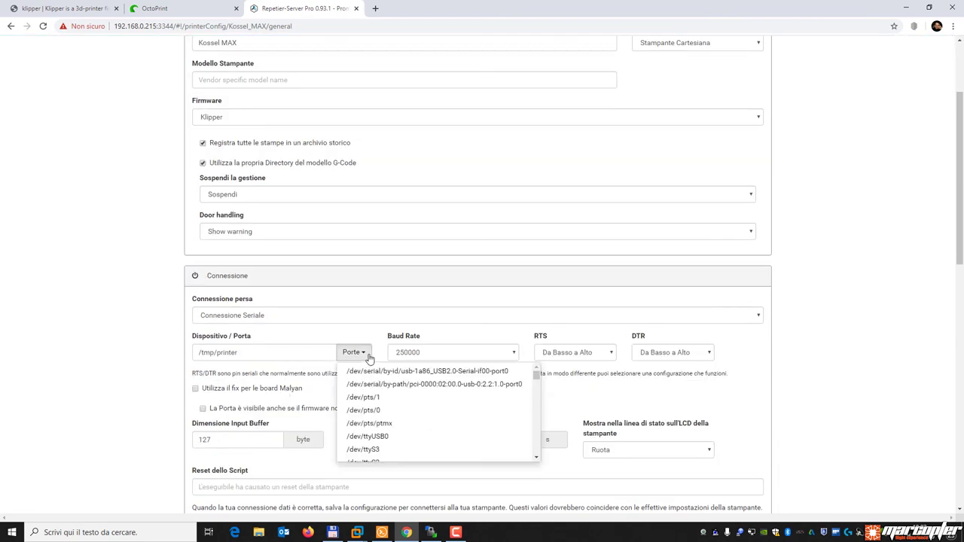
left_click(387, 411)
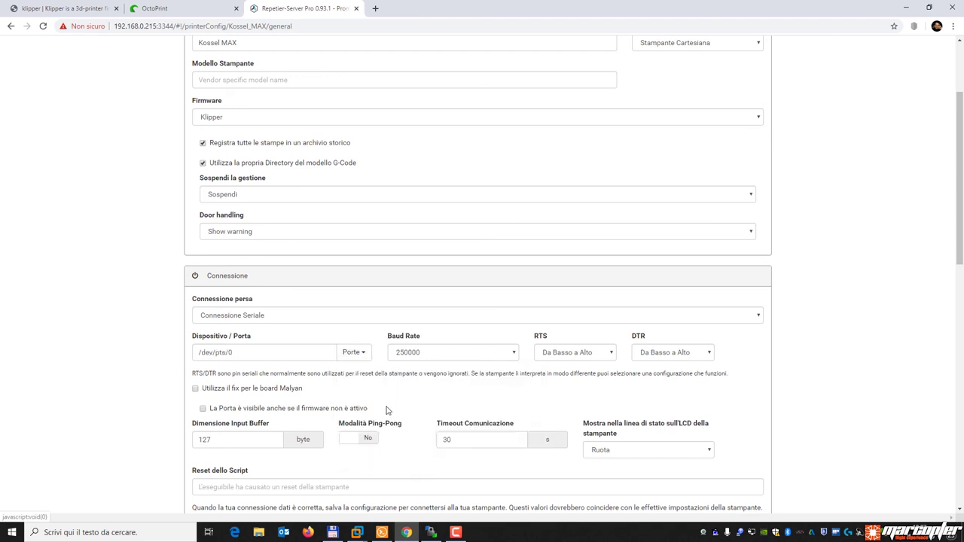
scroll(349, 382, "up", 2)
left_click(725, 75)
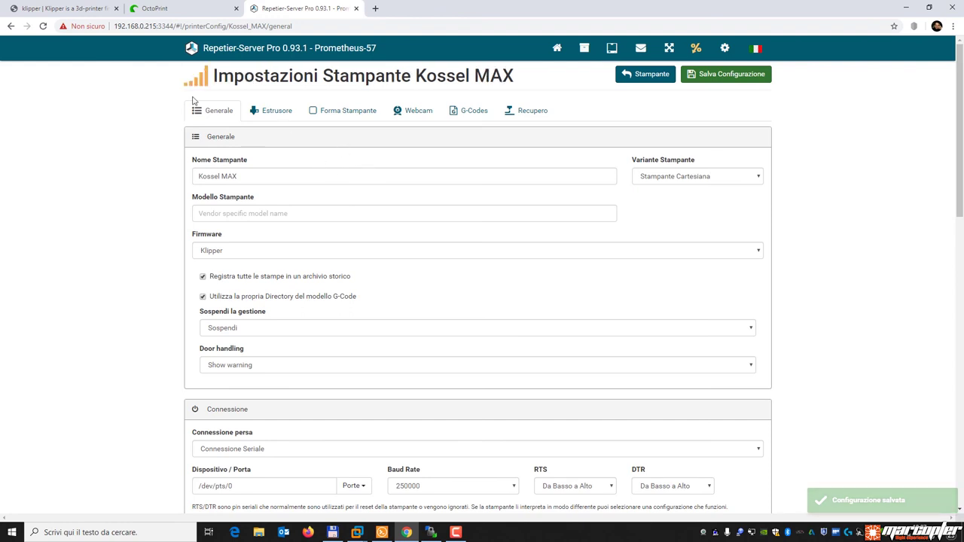
mouse_move(202, 85)
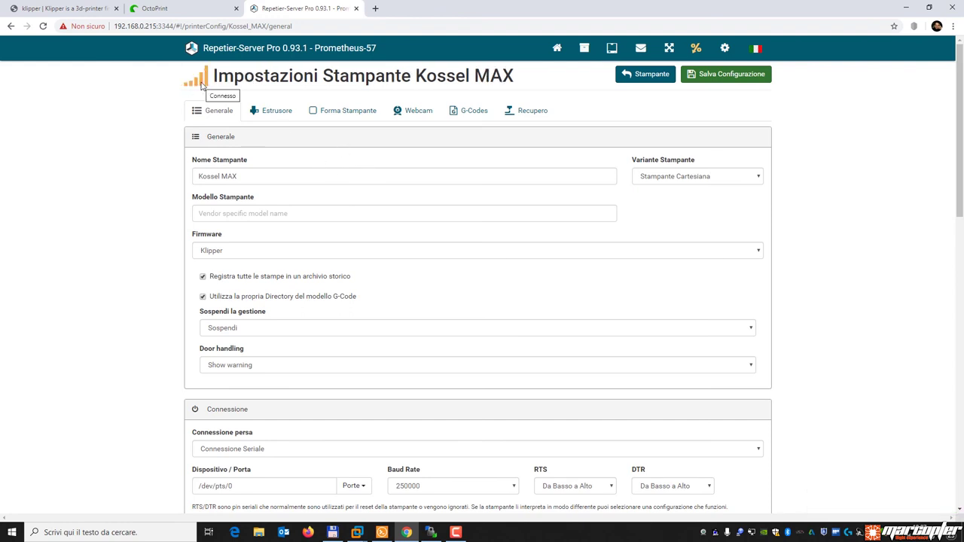
Search Google for 'repetier server can't connect /tmp/printer' and open the 'Klipper - Repetier-Server' article.
left_click(373, 9)
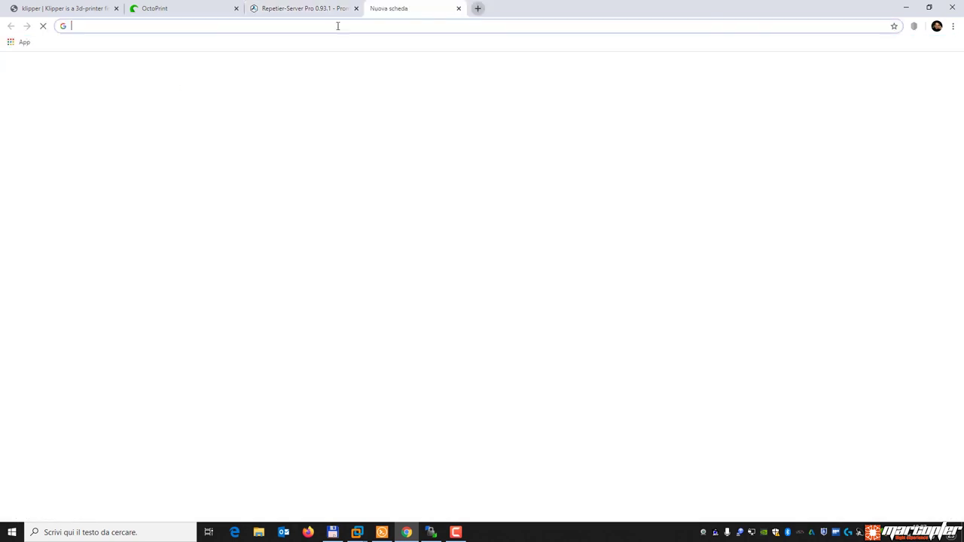
left_click(386, 219)
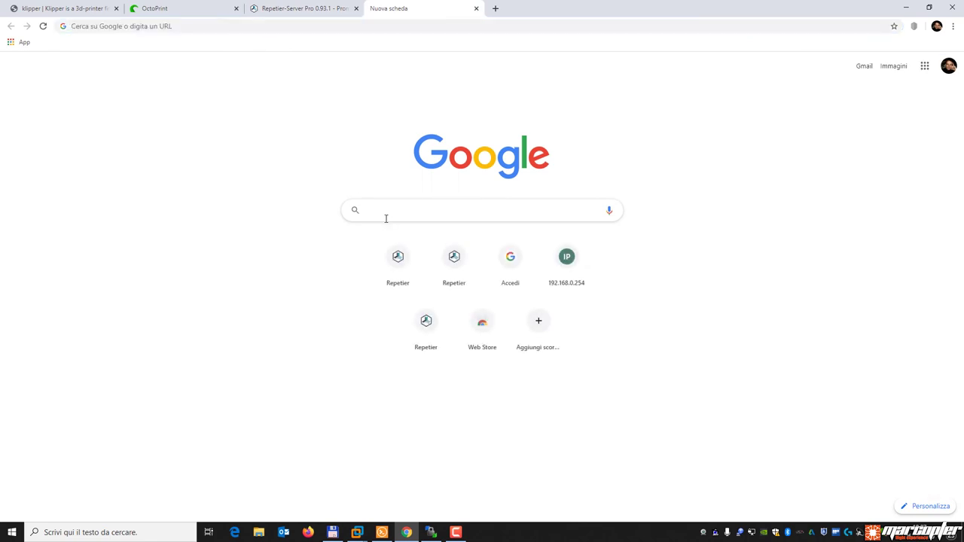
type("repetier server can't connect /tmp/printer")
key("Return")
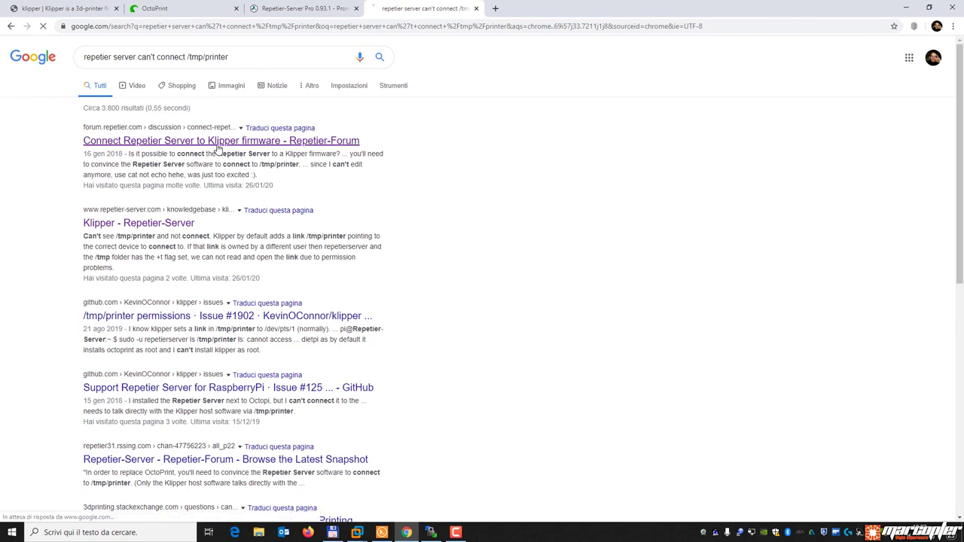
left_click(10, 26)
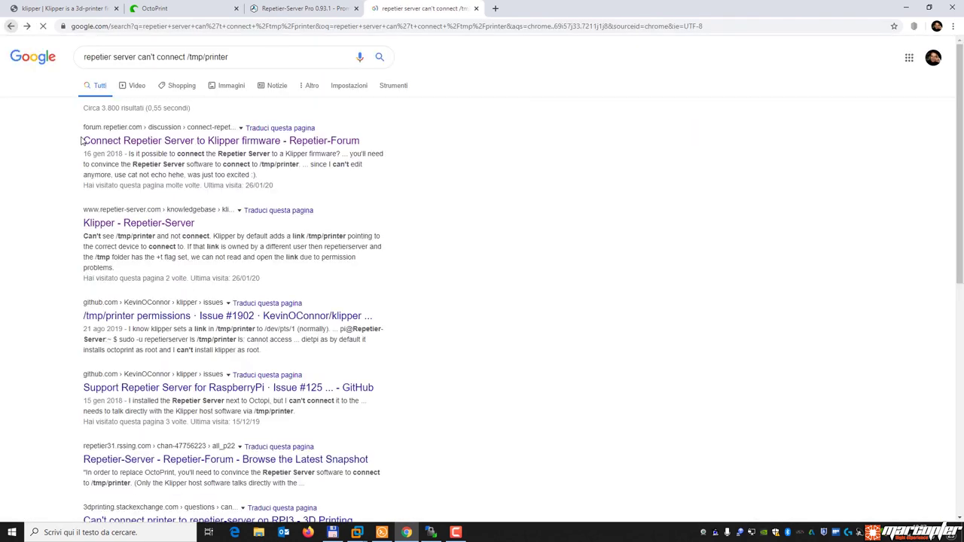
left_click(126, 222)
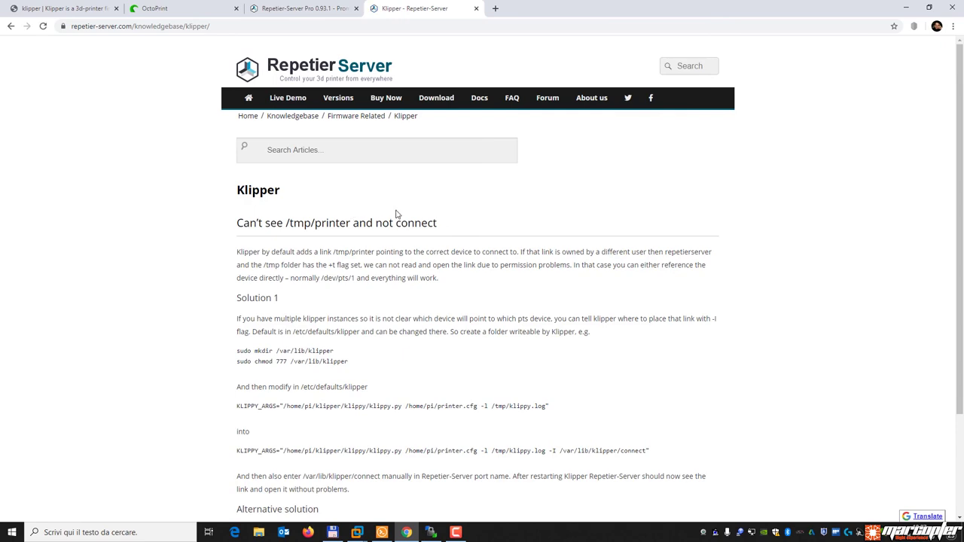
scroll(395, 211, "down", 2)
mouse_move(365, 231)
left_mouse_down()
mouse_move(214, 226)
mouse_move(347, 230)
left_mouse_up()
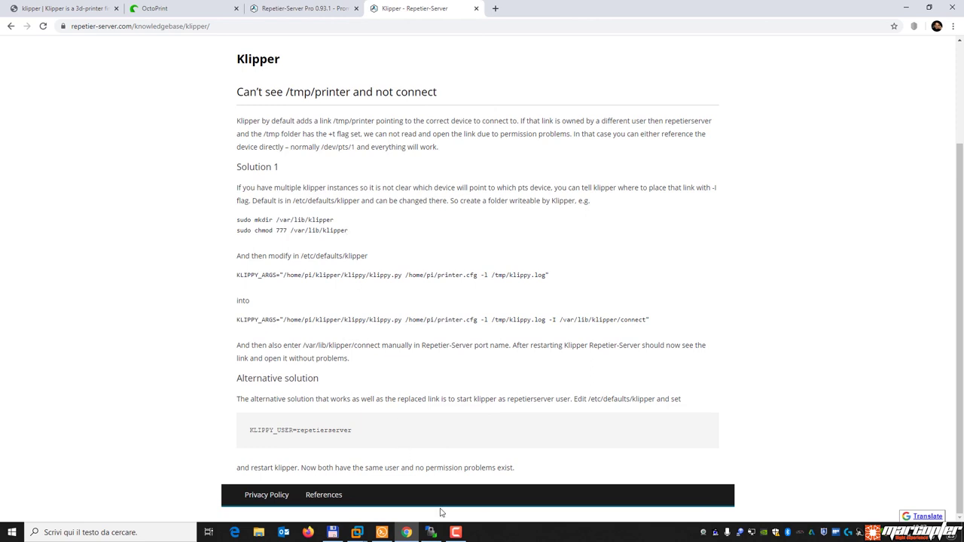
left_click(382, 532)
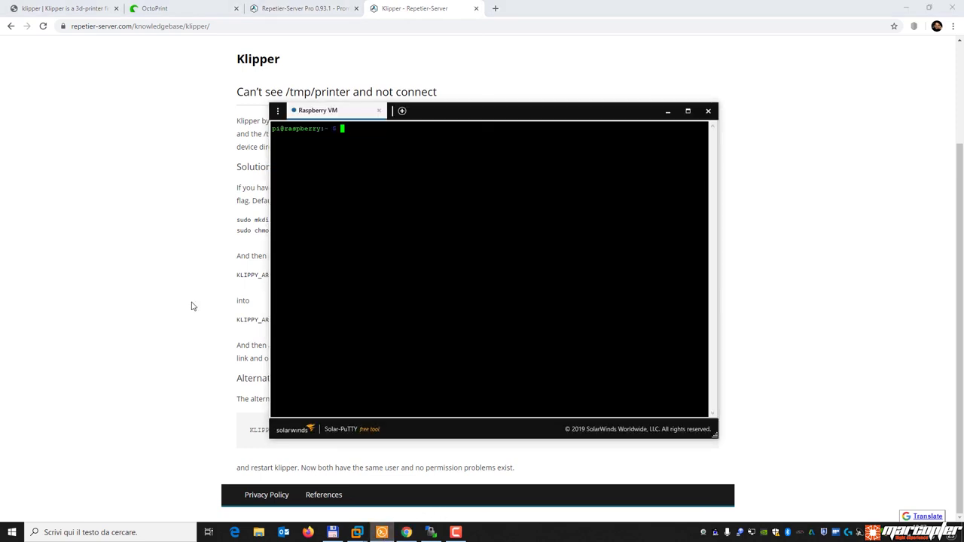
left_click(133, 268)
left_click_drag(237, 225, 349, 236)
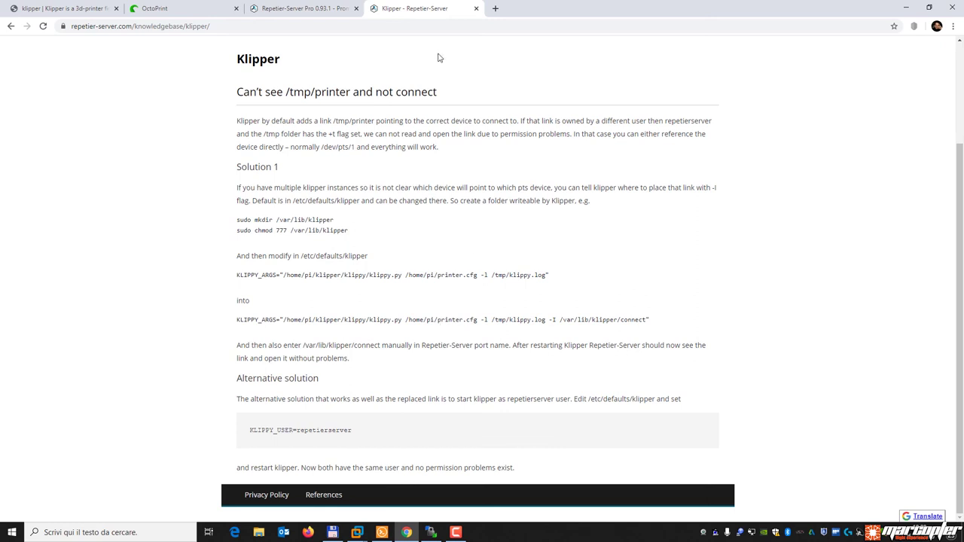
Open Repetier-Server's licence Registration page and look over the code field and Free vs Pro table.
left_click(301, 10)
left_click(726, 49)
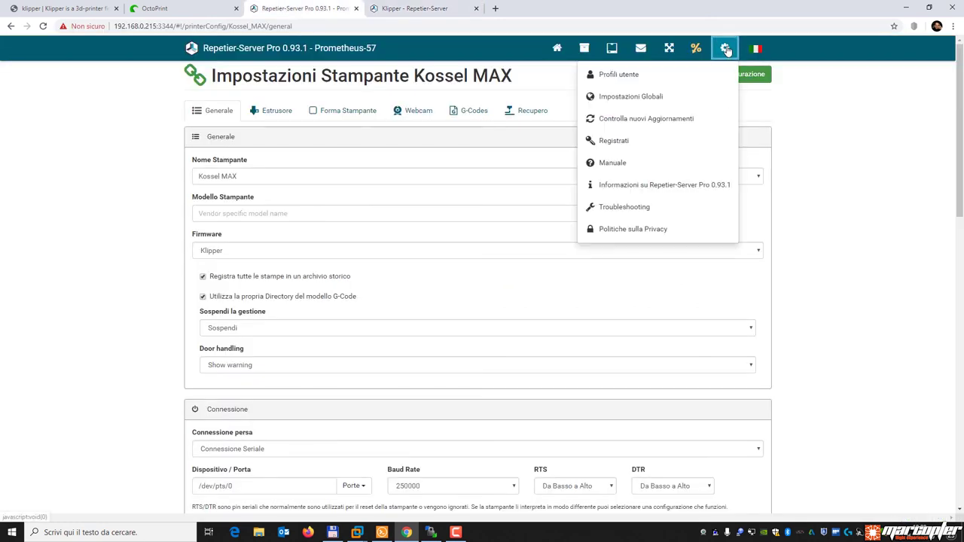
left_click(636, 144)
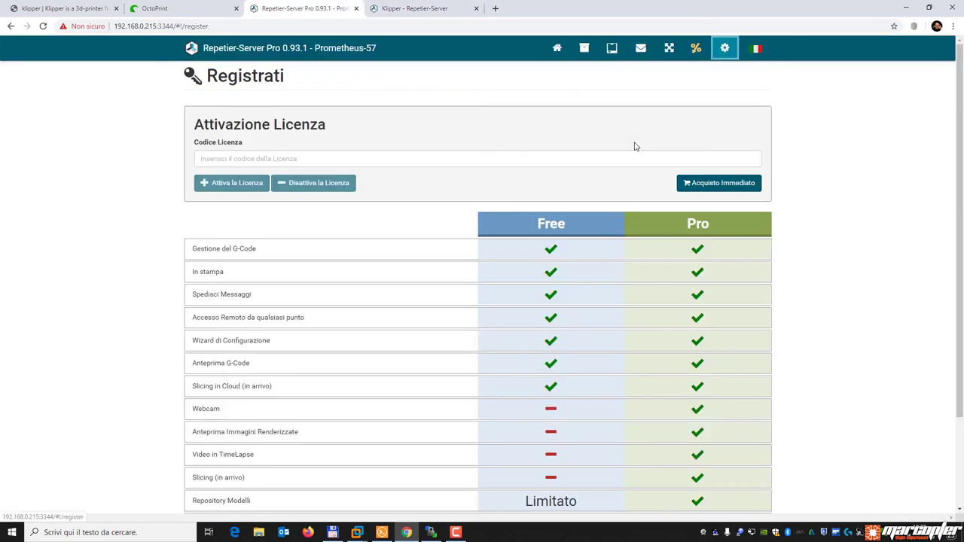
left_click(246, 159)
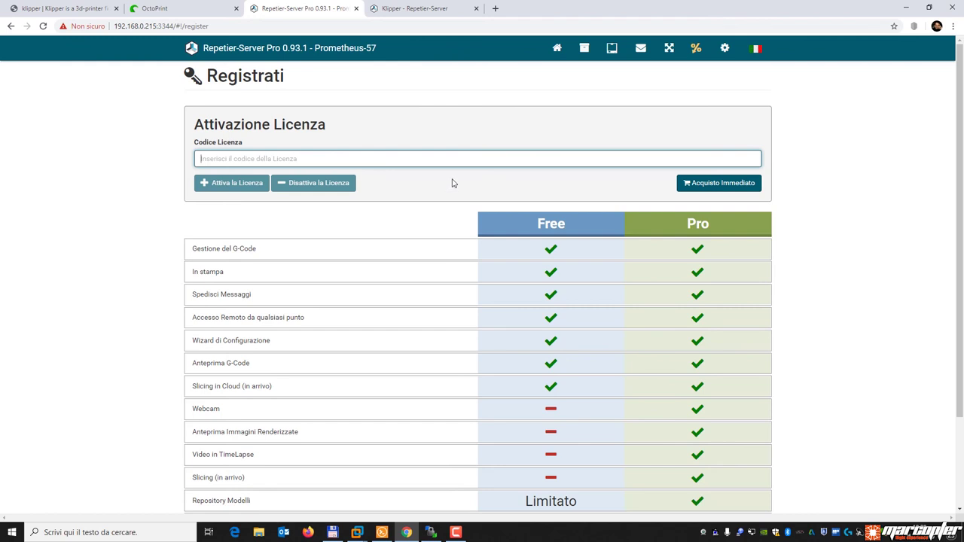
scroll(446, 196, "down", 2)
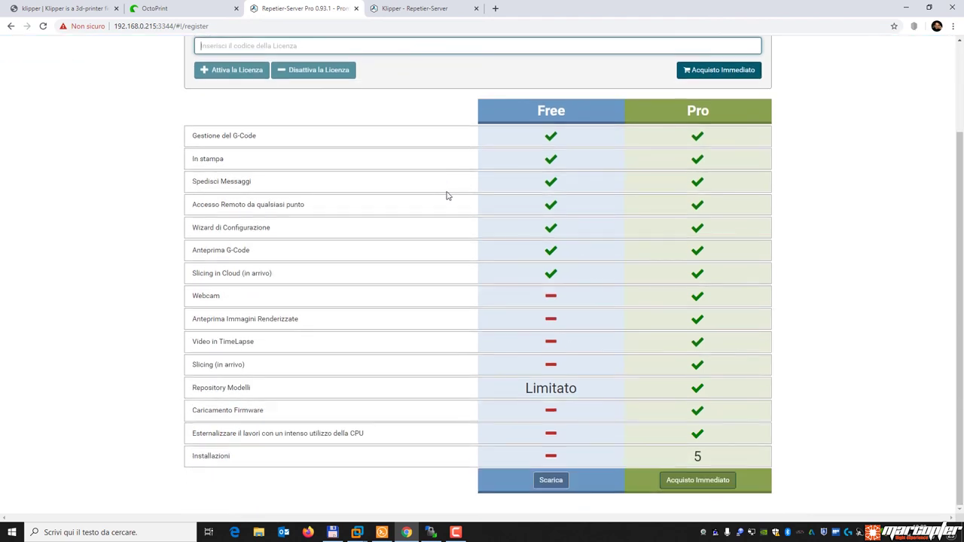
scroll(446, 195, "up", 2)
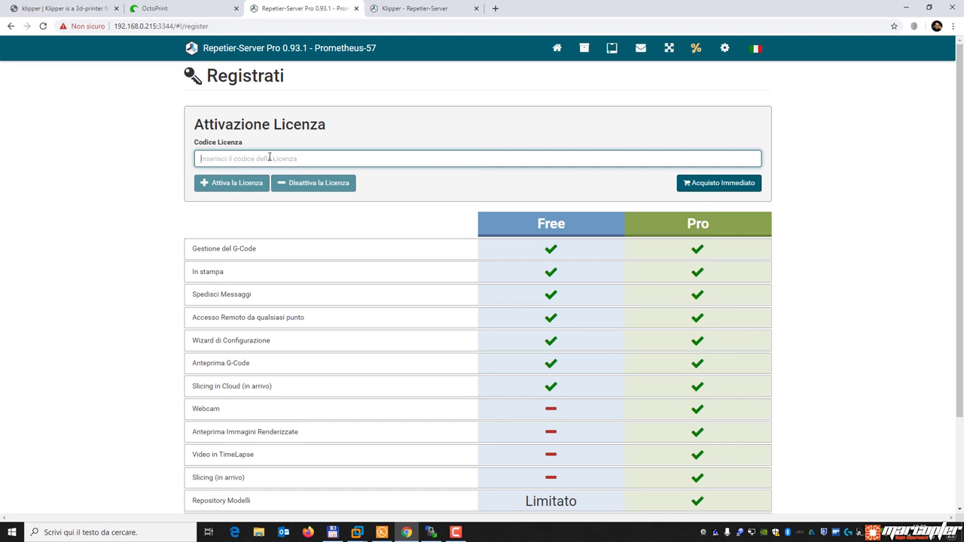
Close the Repetier-Server and Klipper knowledgebase tabs and connect OctoPrint to the printer.
left_click(356, 8)
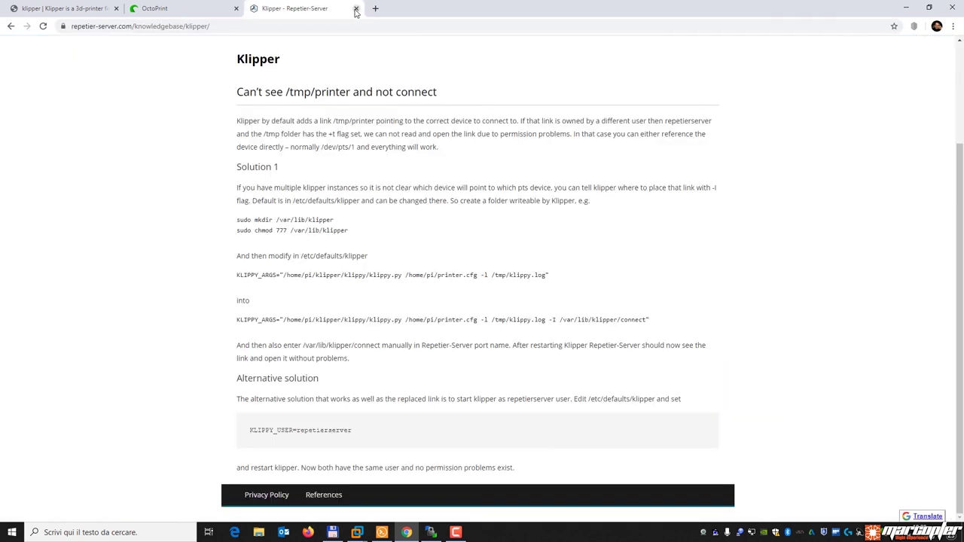
left_click(357, 9)
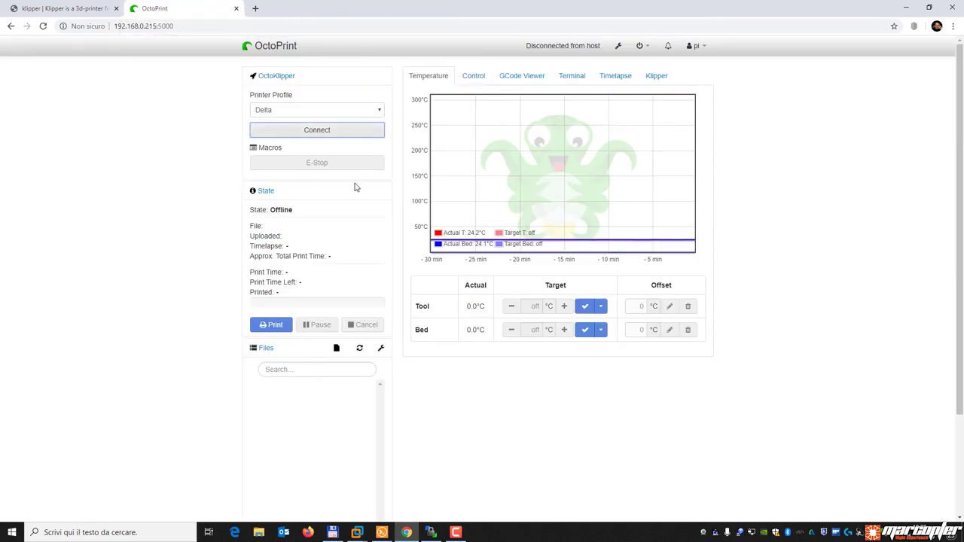
left_click(349, 130)
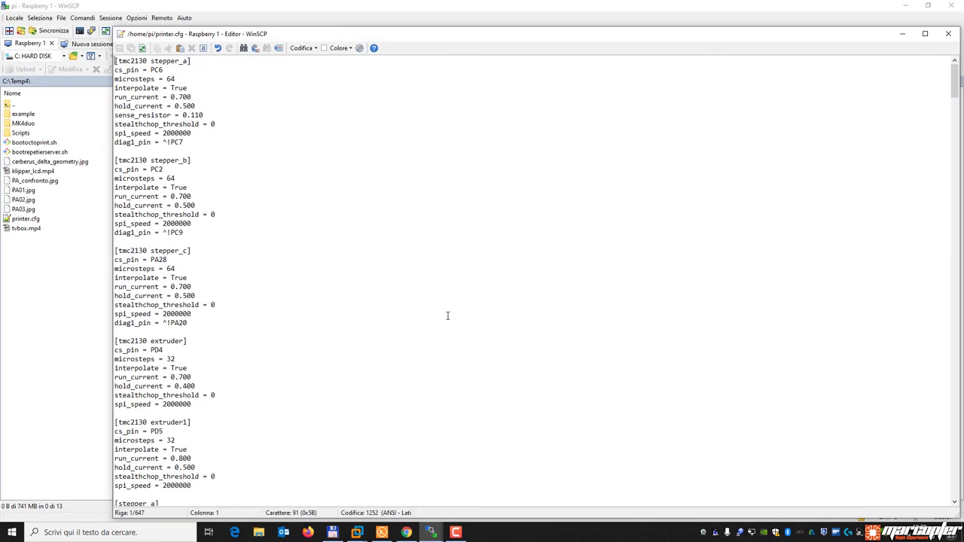
Shrink the printer.cfg editor to reveal the remote /home/pi/ files, then switch to Total Commander.
left_click_drag(955, 515, 429, 461)
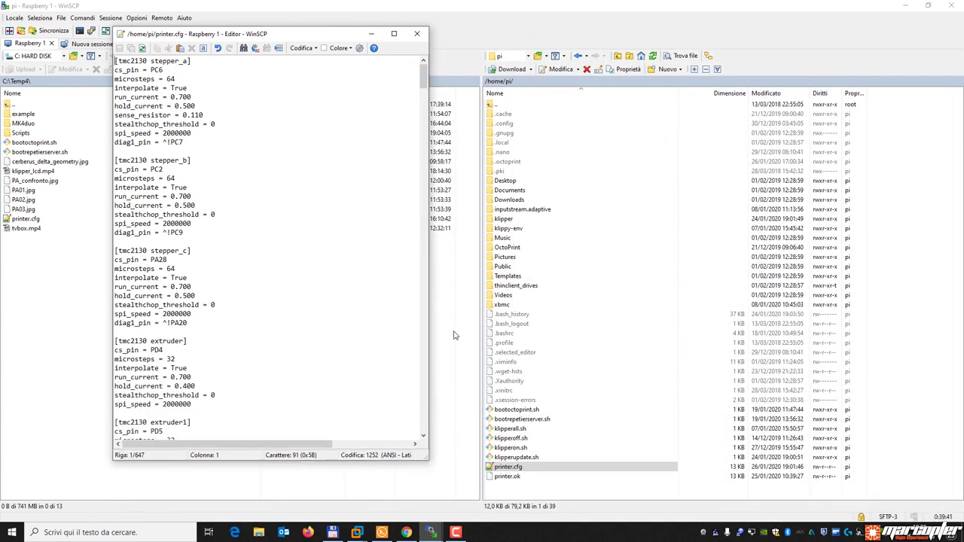
left_click(189, 87)
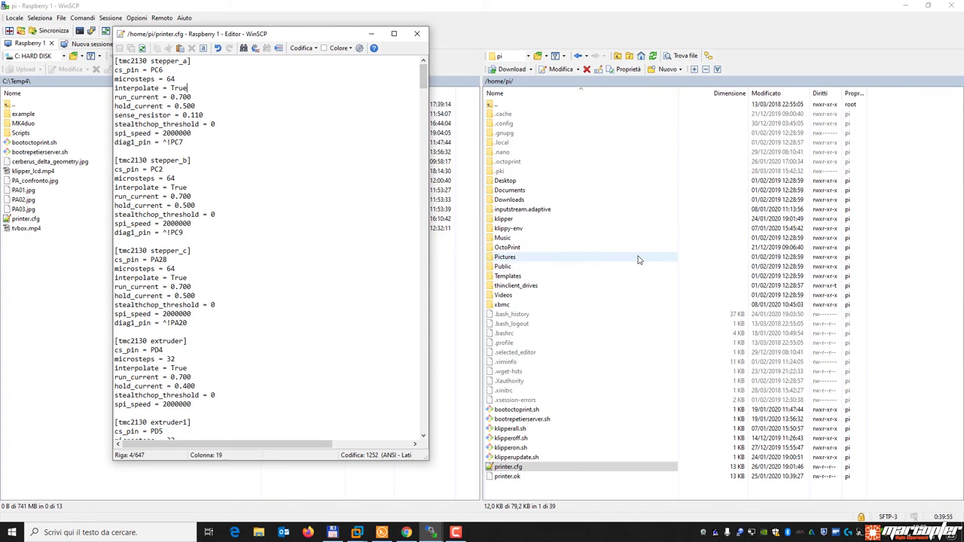
left_click(332, 532)
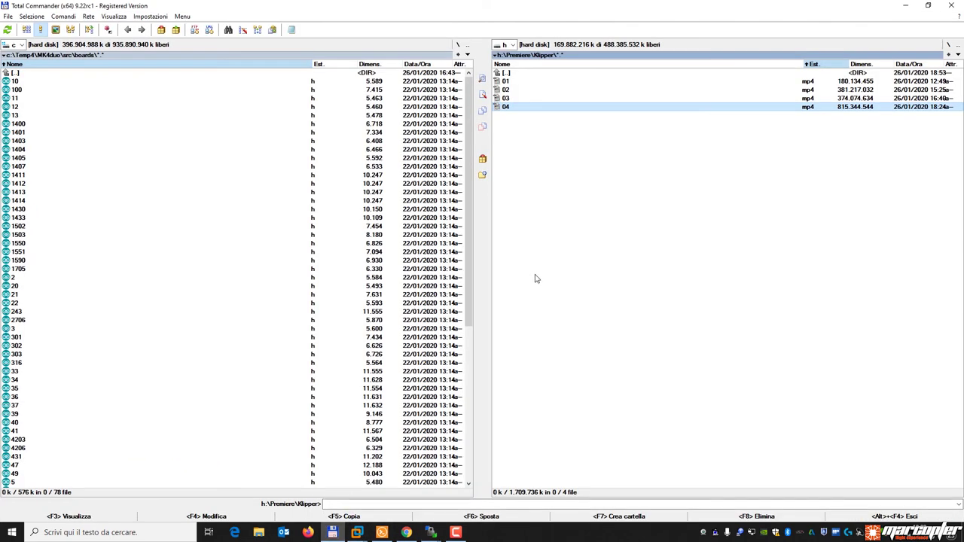
Open board file 1551 from Total Commander's left panel in the text editor.
key("Tab")
key("Home")
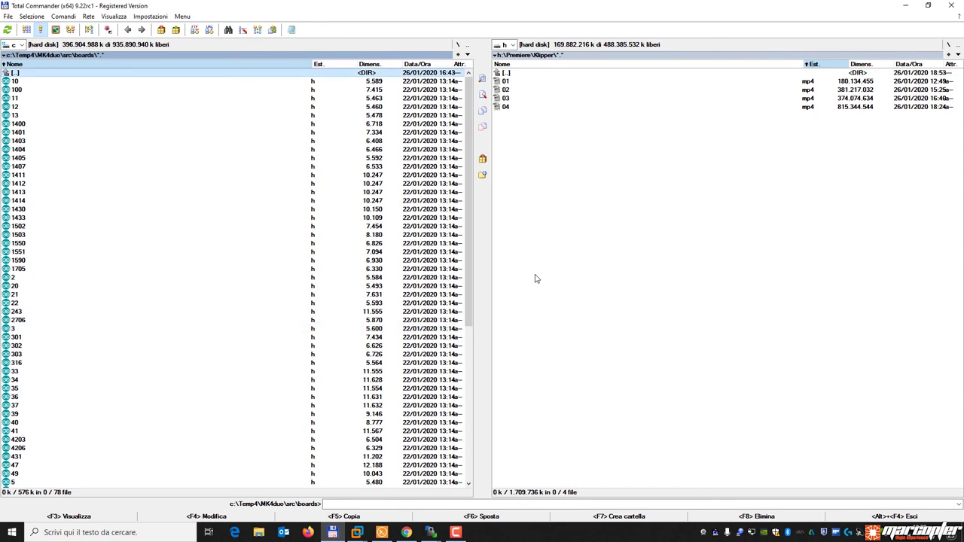
key("Down")
key("Down")
key("Down")
key("Down")
key("Down")
key("Down")
key("Down")
key("Down")
key("Down")
key("Down")
key("Down")
key("Down")
key("Down")
key("Down")
key("Down")
key("Down")
key("Down")
key("Down")
key("Down")
key("Down")
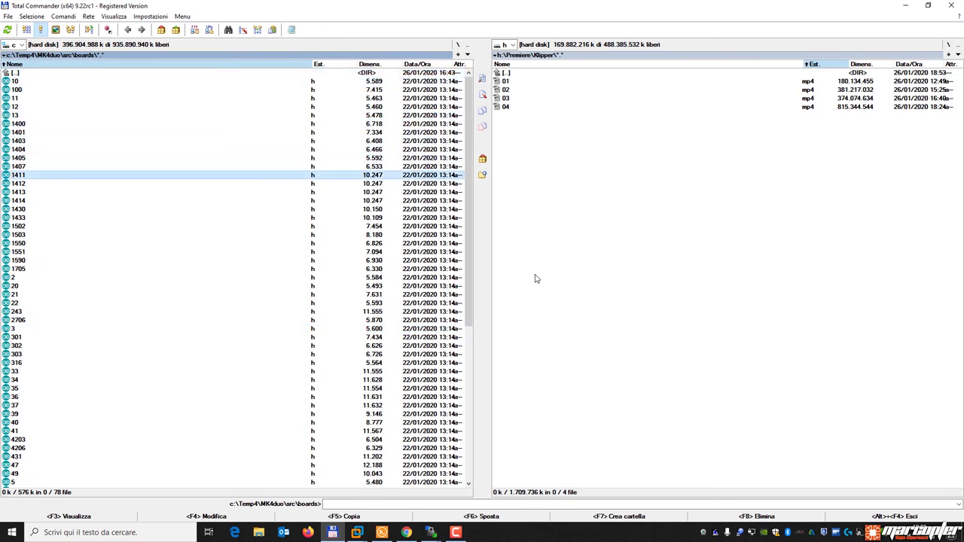
key("F4")
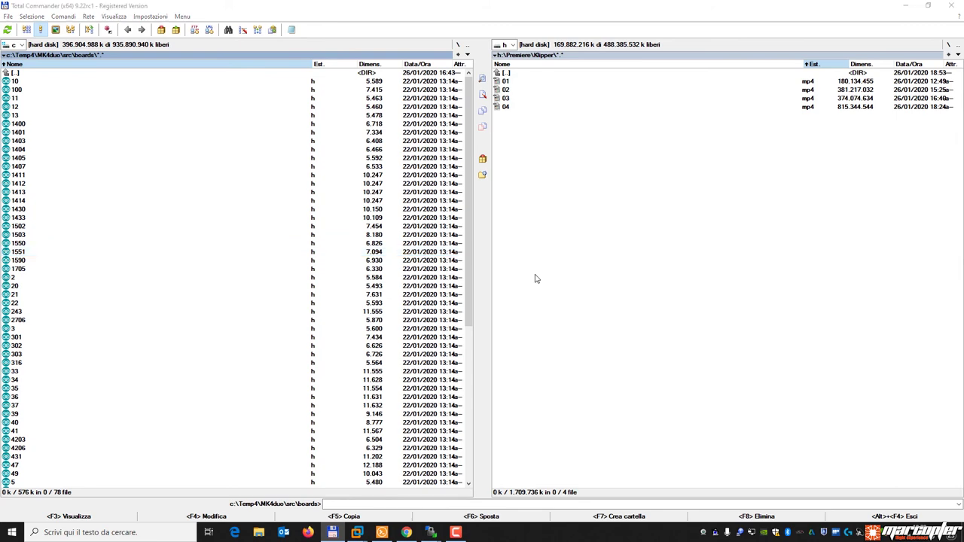
Resize and move the Notepad++ window and look through 1551.h's pin definitions.
left_click(928, 6)
left_click_drag(402, 12, 785, 58)
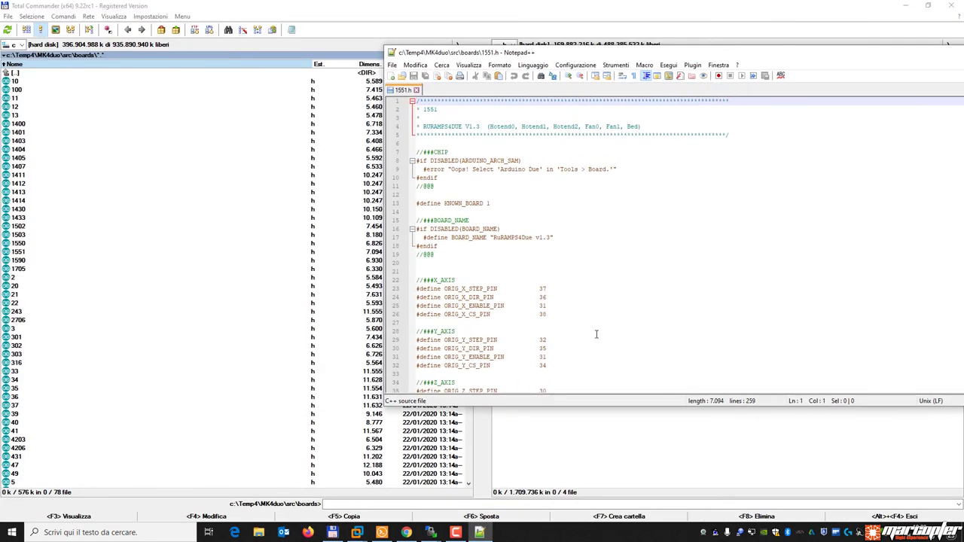
scroll(560, 297, "down", 20)
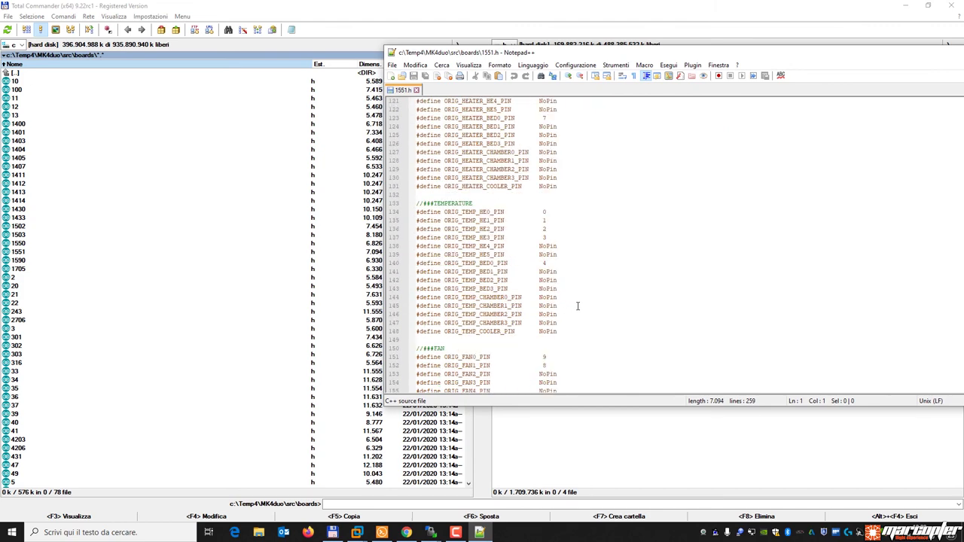
scroll(608, 310, "up", 20)
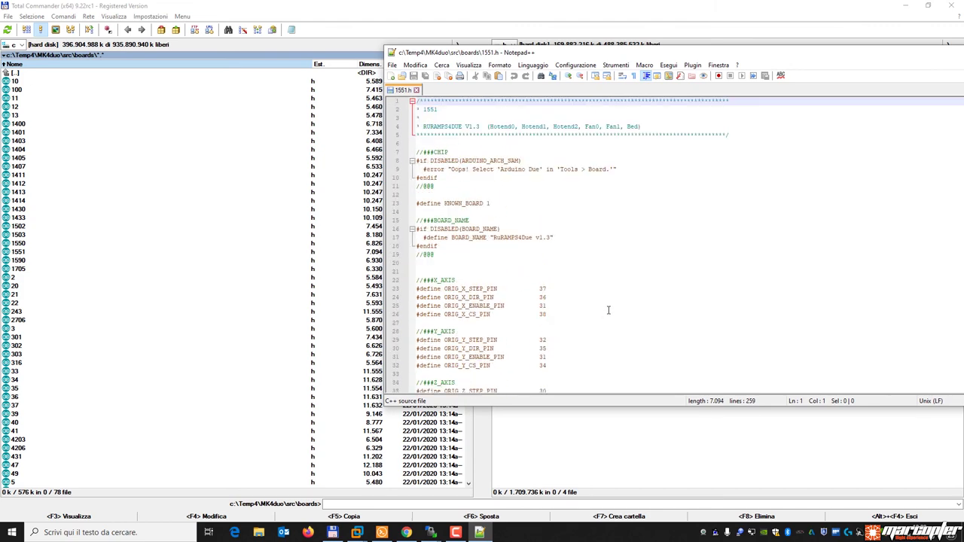
scroll(542, 302, "down", 20)
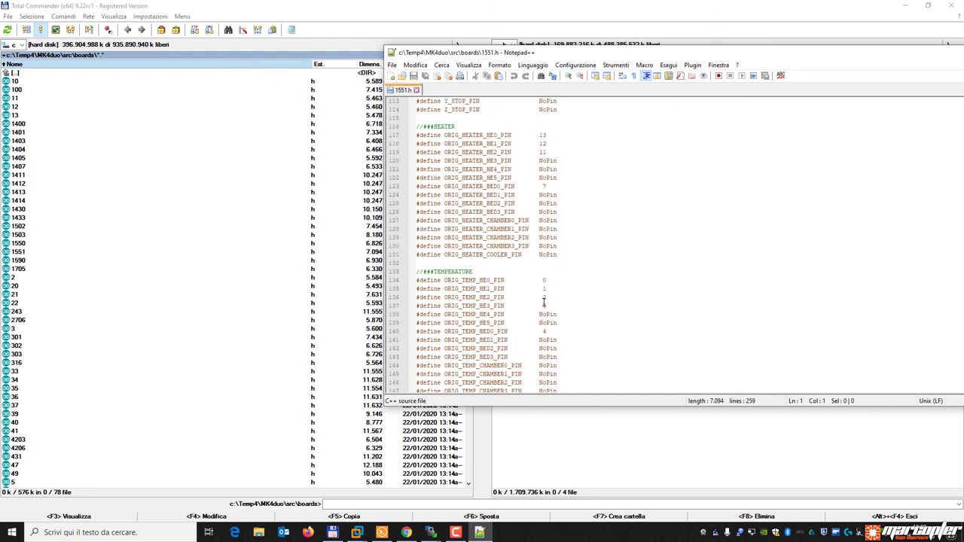
left_click(479, 532)
Select stepper_a's cs_pin value PC6 in printer.cfg, then open a new Chrome tab.
mouse_move(430, 533)
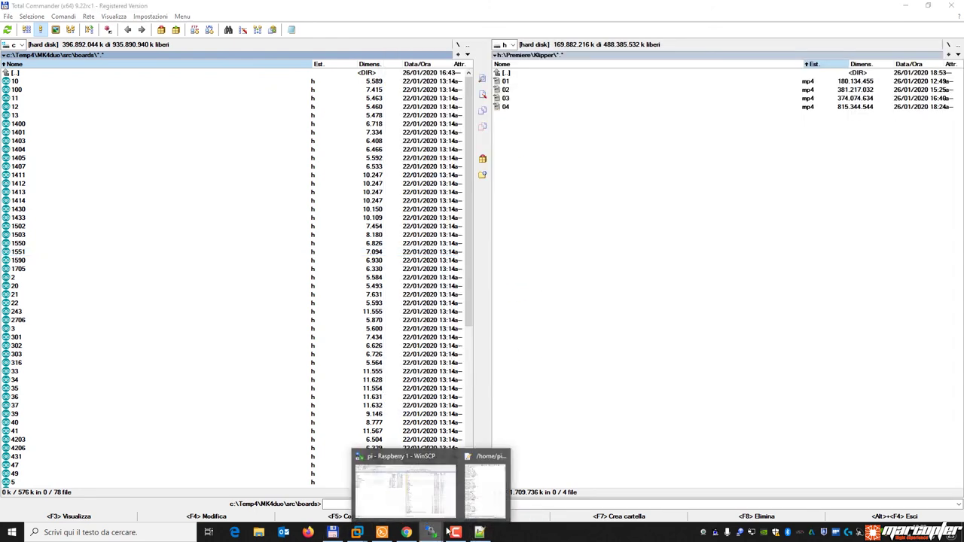
left_click(392, 482)
left_click(220, 196)
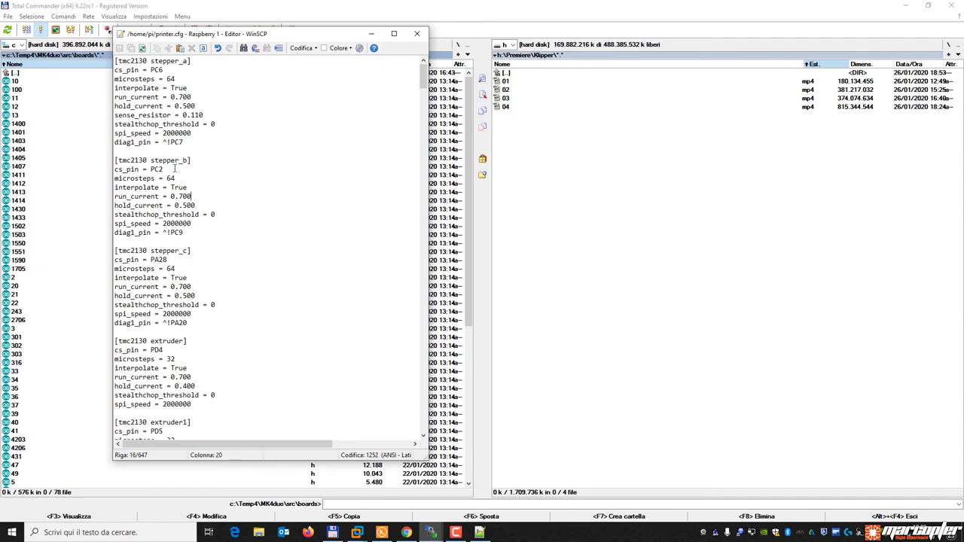
double_click(156, 70)
left_click(167, 78)
left_click_drag(151, 70, 164, 69)
left_click(164, 69)
left_click_drag(163, 69, 149, 69)
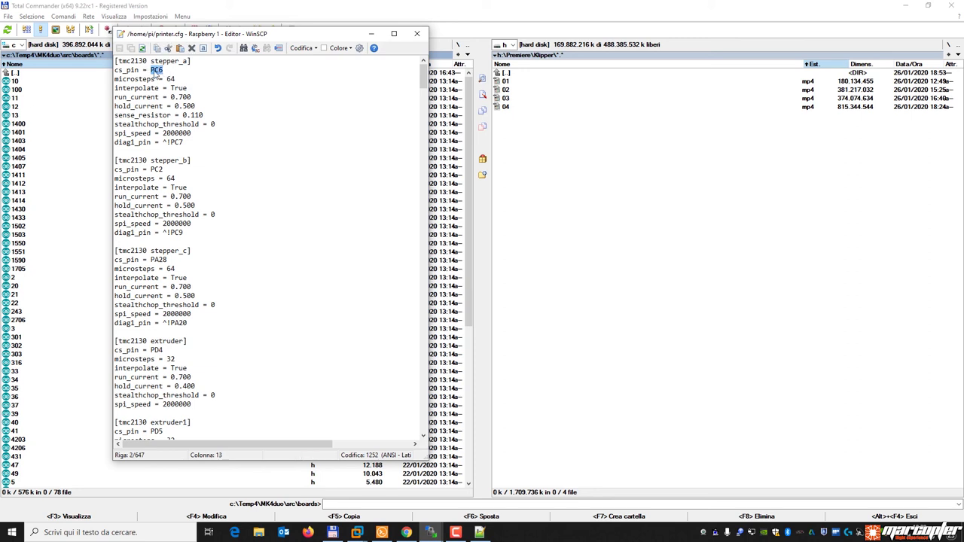
left_click(406, 533)
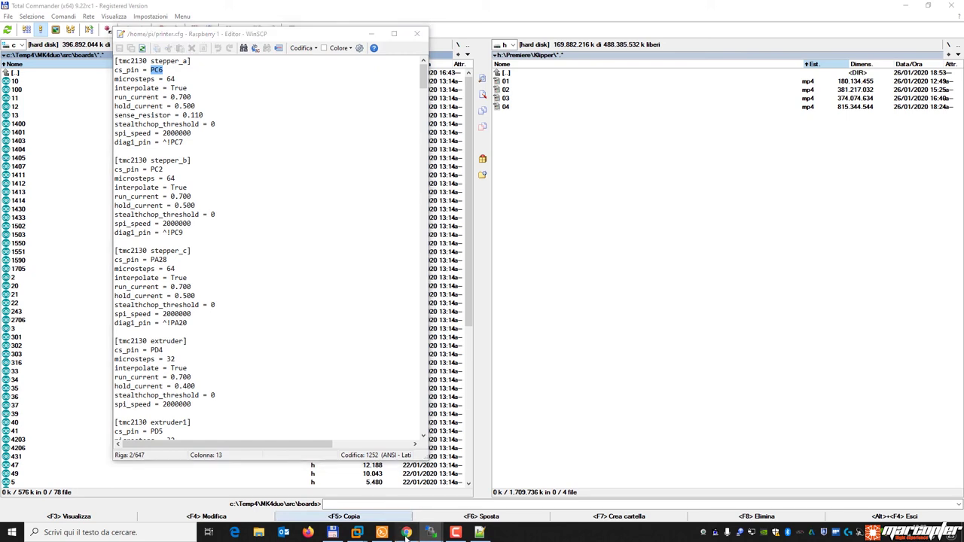
left_click(255, 8)
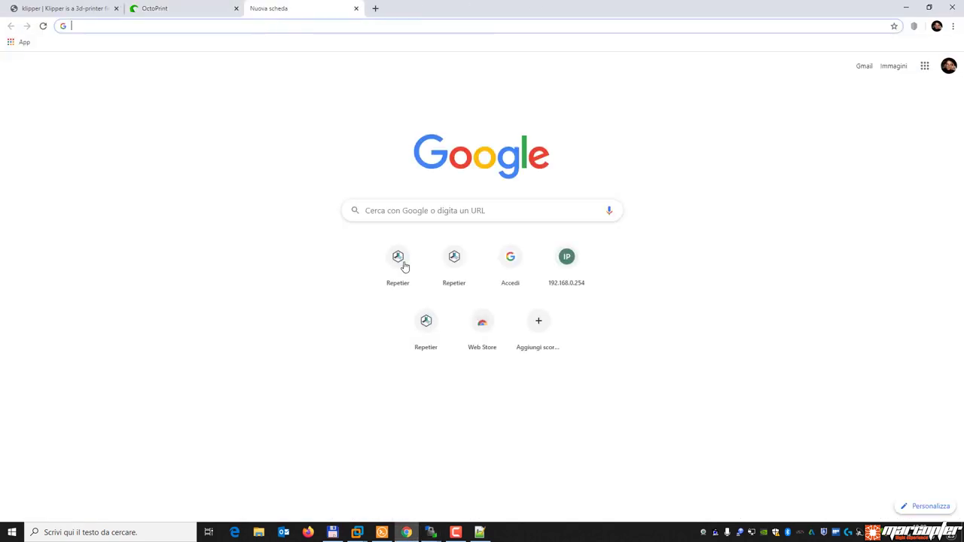
Search Google for 'arduino due pinmap'.
left_click(479, 533)
scroll(584, 207, "up", 20)
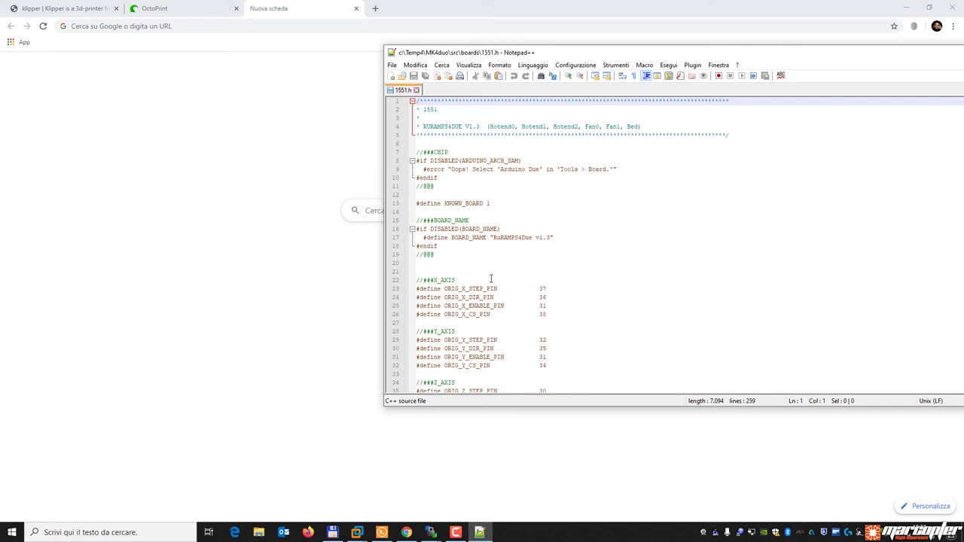
left_click(392, 212)
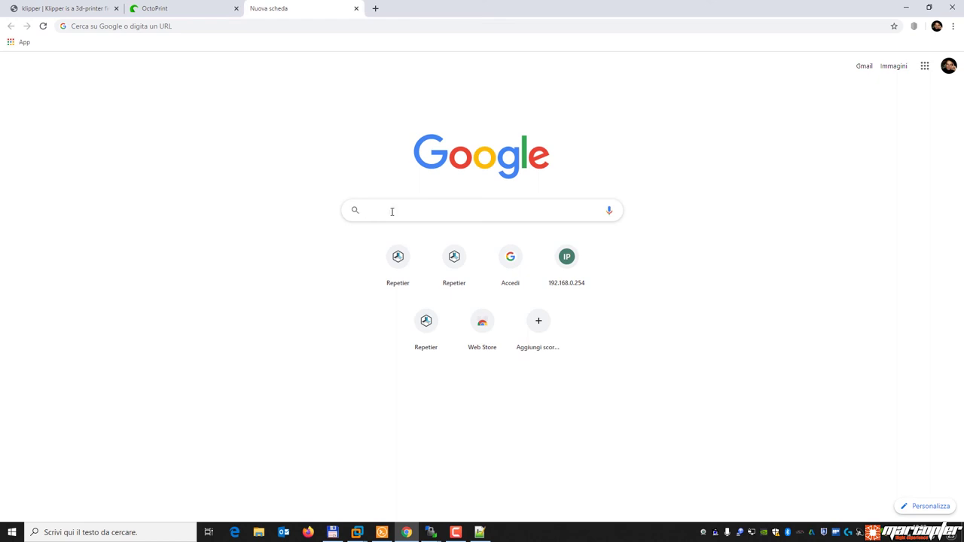
type("arduino due pinmap")
key("Return")
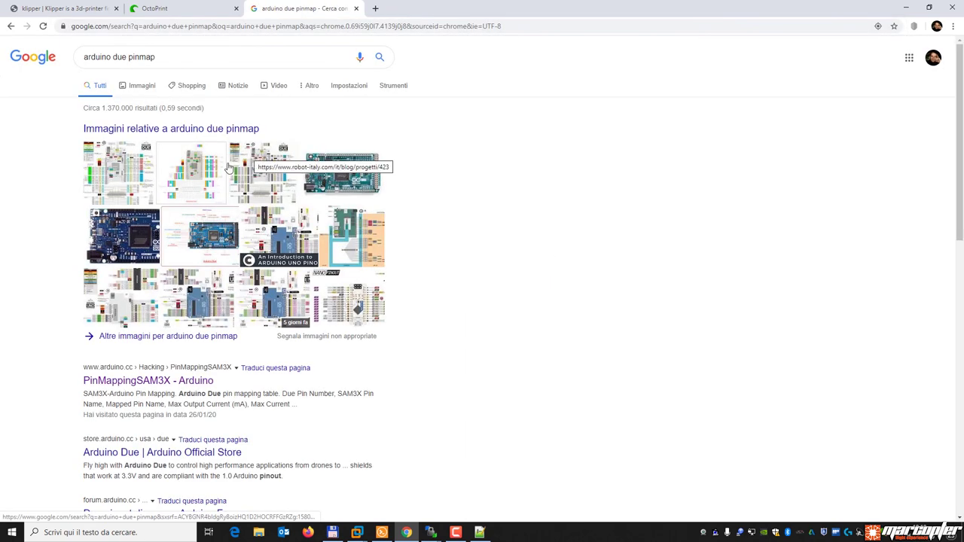
Open the arduino.cc SAM3X pin mapping result and scroll through the Due table.
left_click(151, 382)
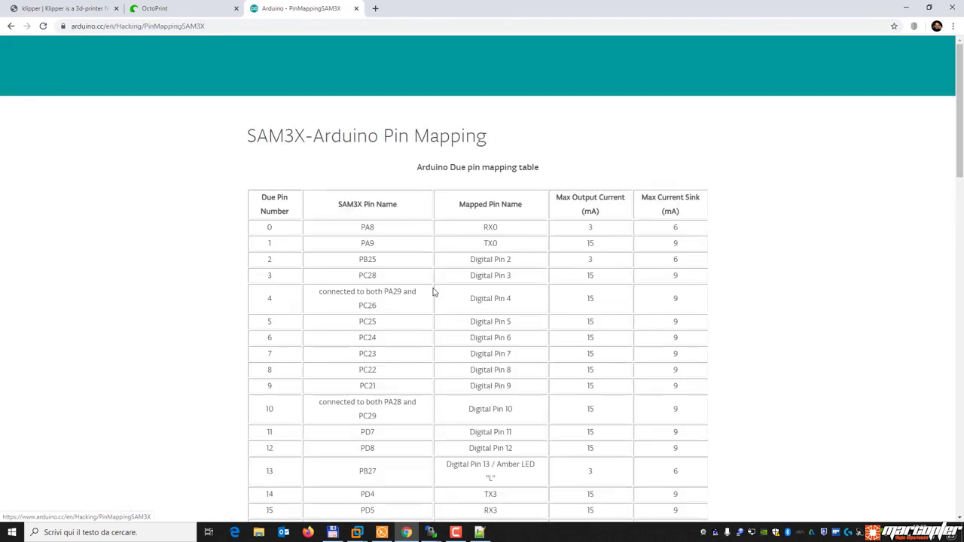
scroll(469, 254, "down", 2)
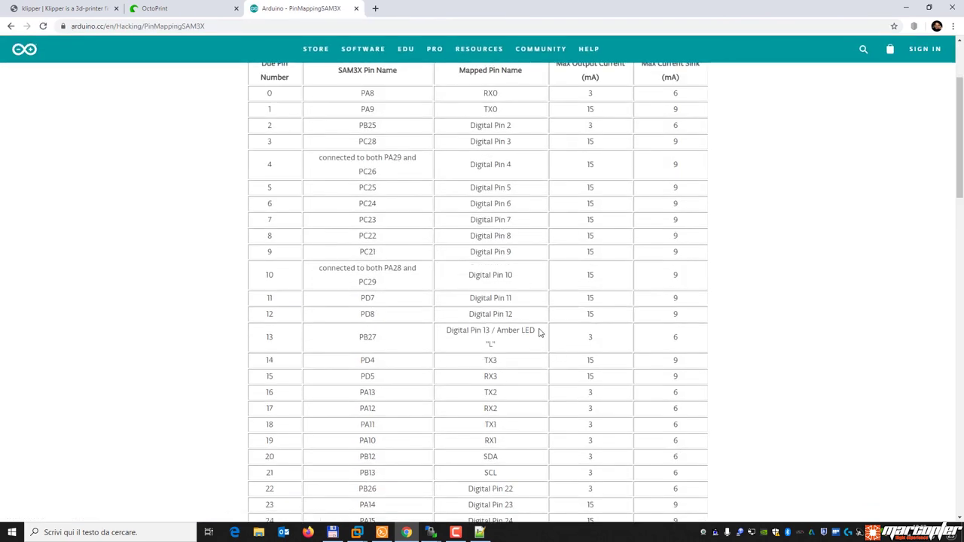
scroll(539, 333, "down", 4)
scroll(532, 332, "up", 6)
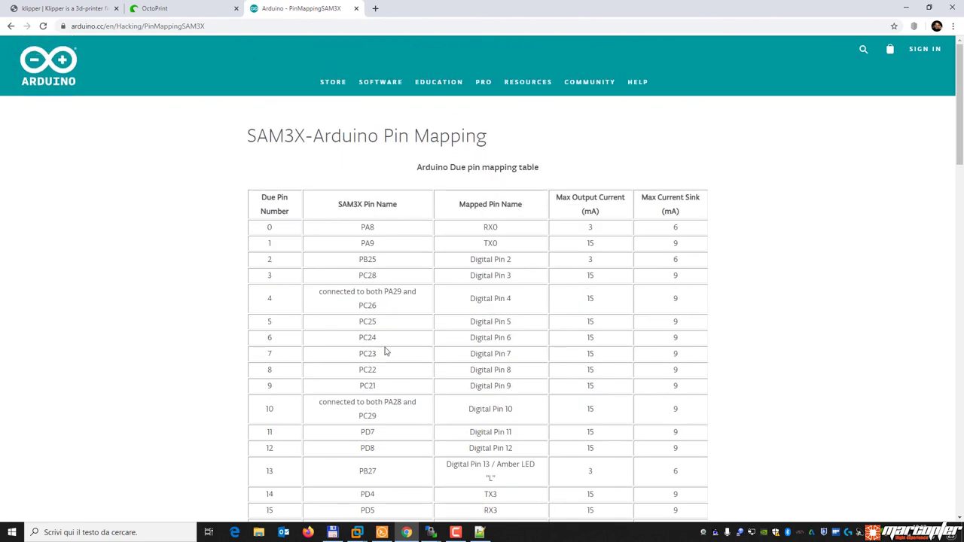
scroll(389, 340, "down", 4)
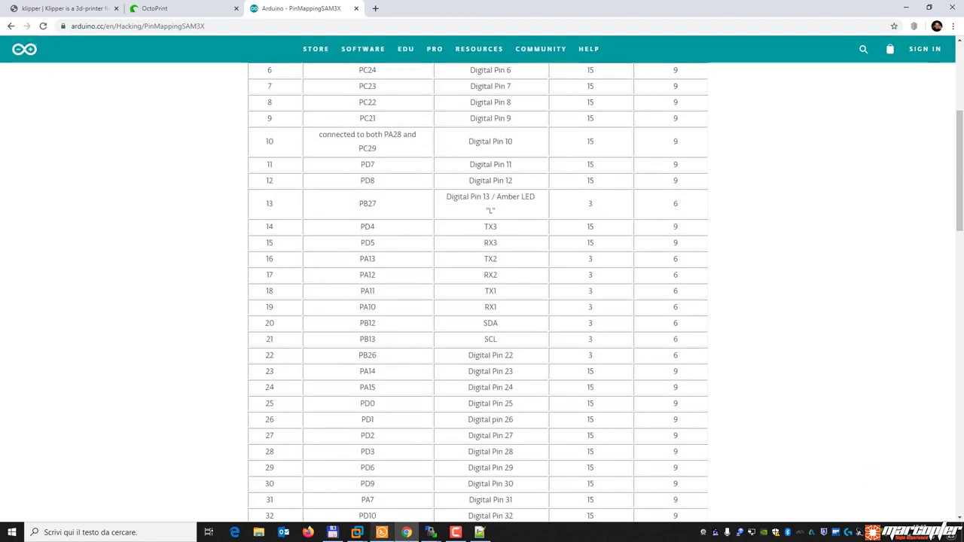
left_click(431, 533)
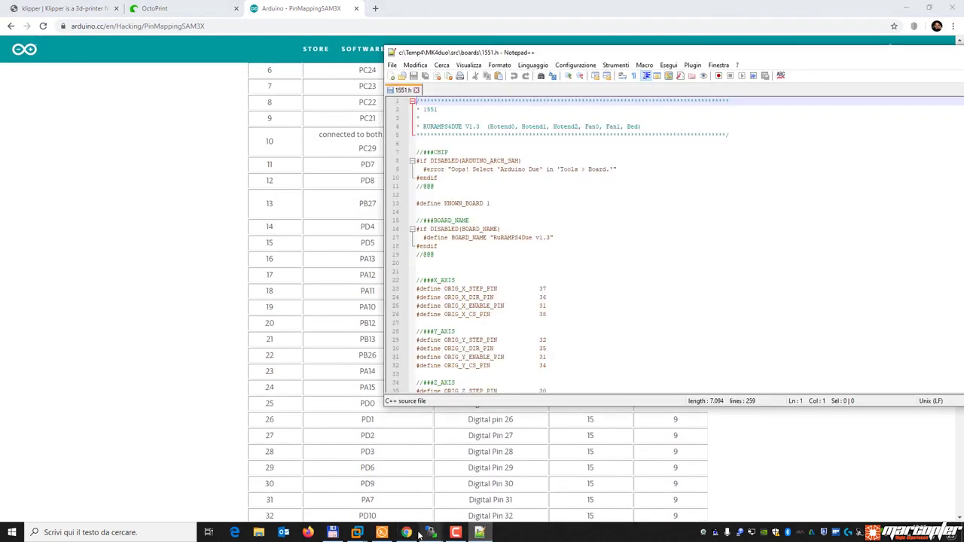
Select stepper_a's step_pin value PC5 in printer.cfg.
left_click(444, 483)
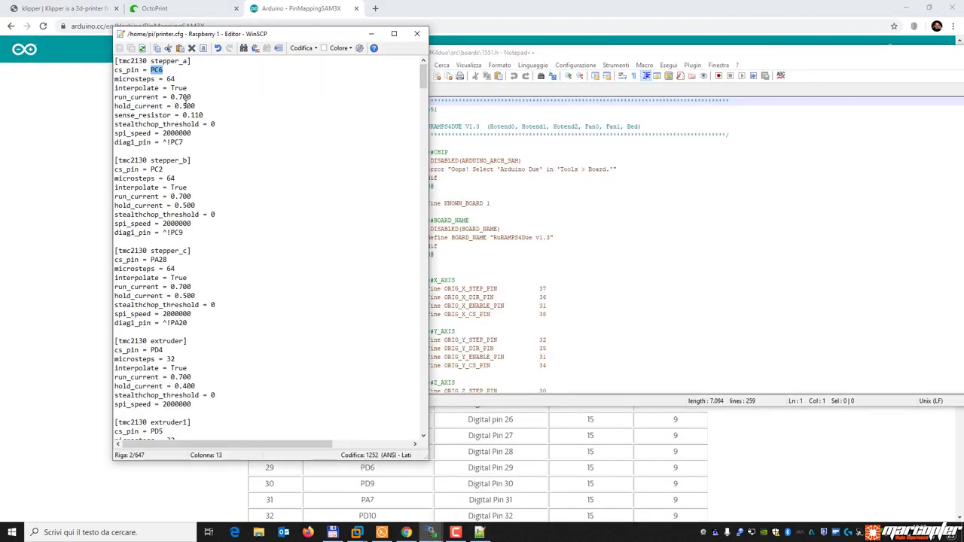
scroll(186, 215, "down", 8)
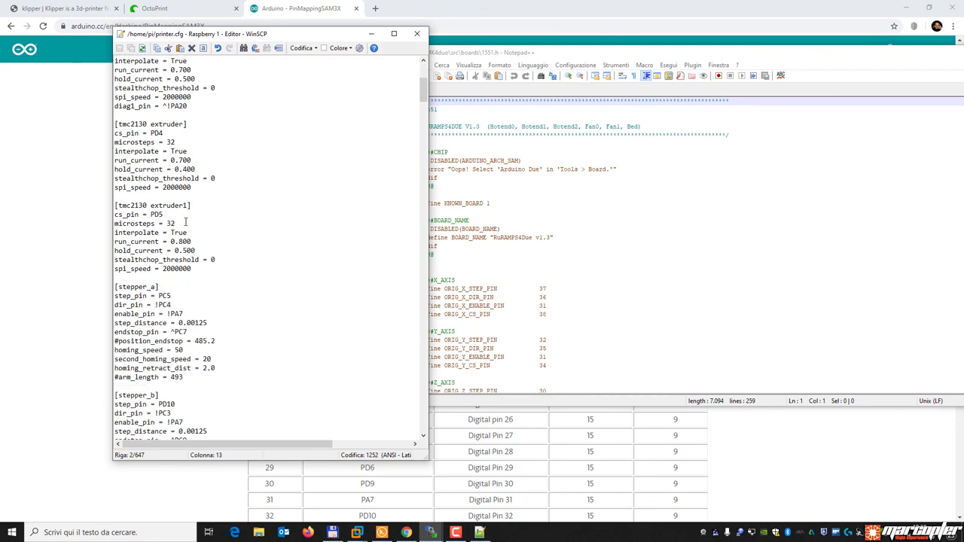
left_click(175, 295)
double_click(161, 287)
left_click(197, 289)
left_click(134, 297)
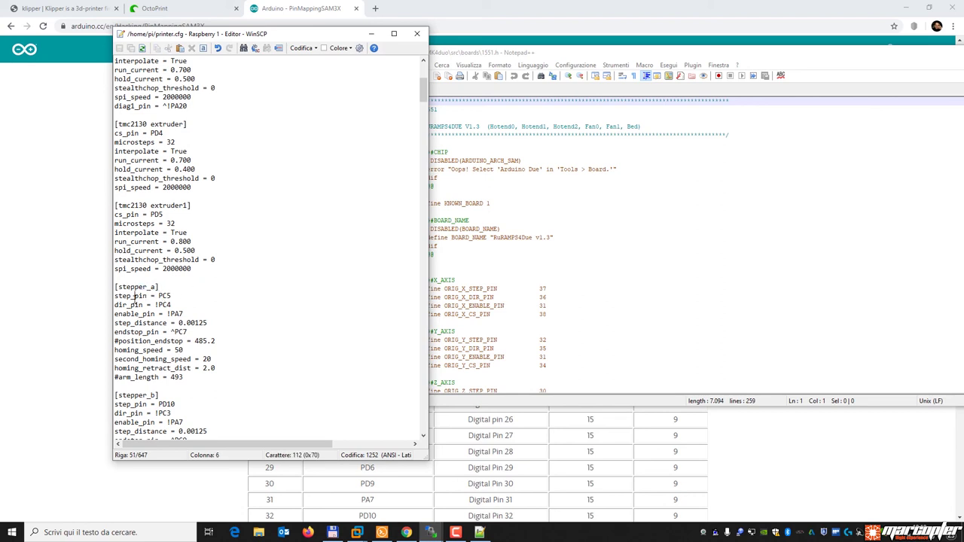
left_click(162, 287)
left_click_drag(174, 296, 159, 296)
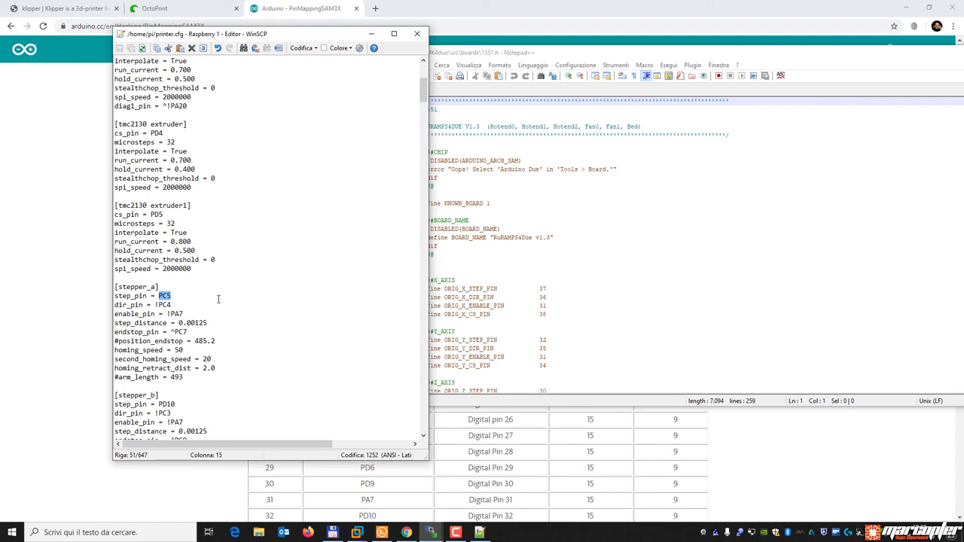
Locate PC5 in the Due pin table and mark its Digital Pin 37 name.
left_click(519, 431)
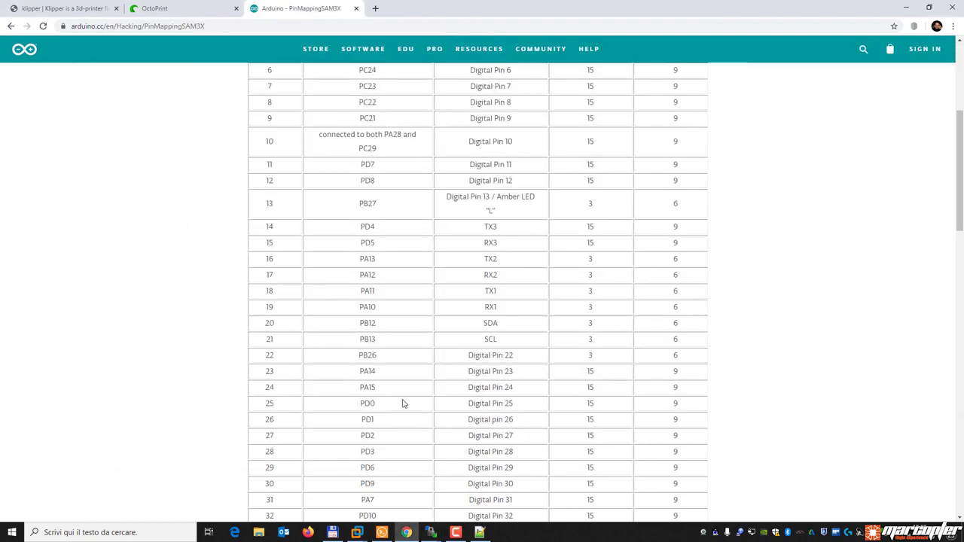
scroll(403, 403, "down", 4)
double_click(364, 329)
left_click_drag(518, 330, 492, 329)
Mark the value 37 on 1551.h's ORIG_X_STEP_PIN line, then return to printer.cfg.
left_click(492, 329)
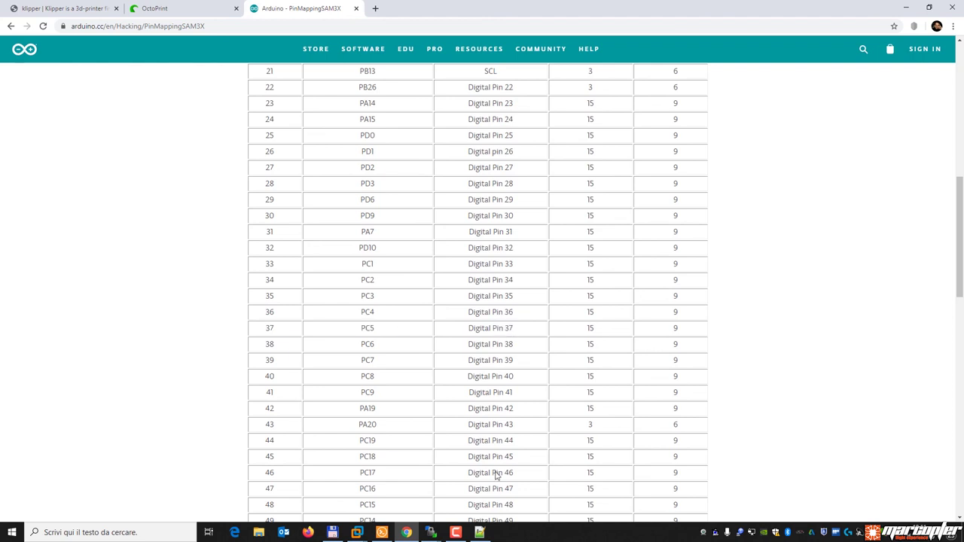
left_click(482, 533)
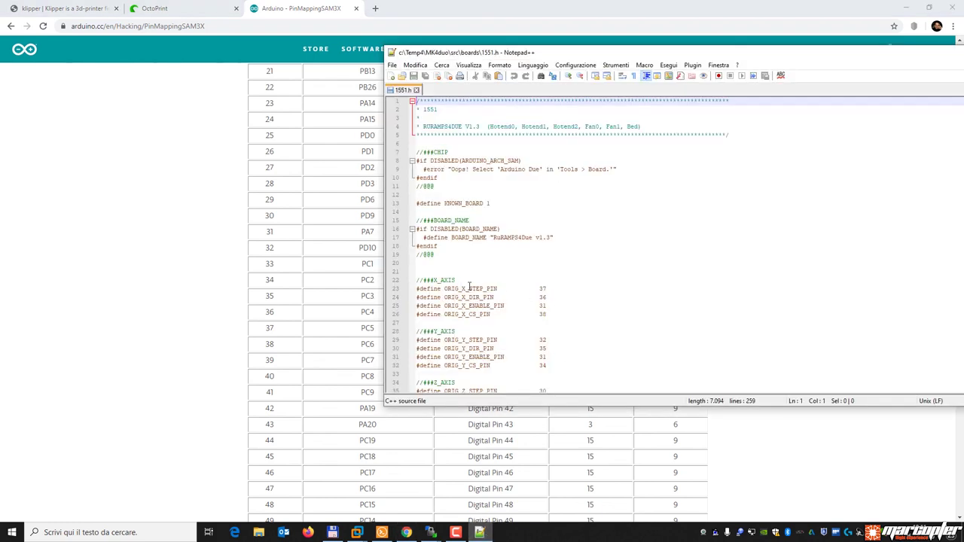
left_click_drag(459, 289, 463, 289)
double_click(543, 289)
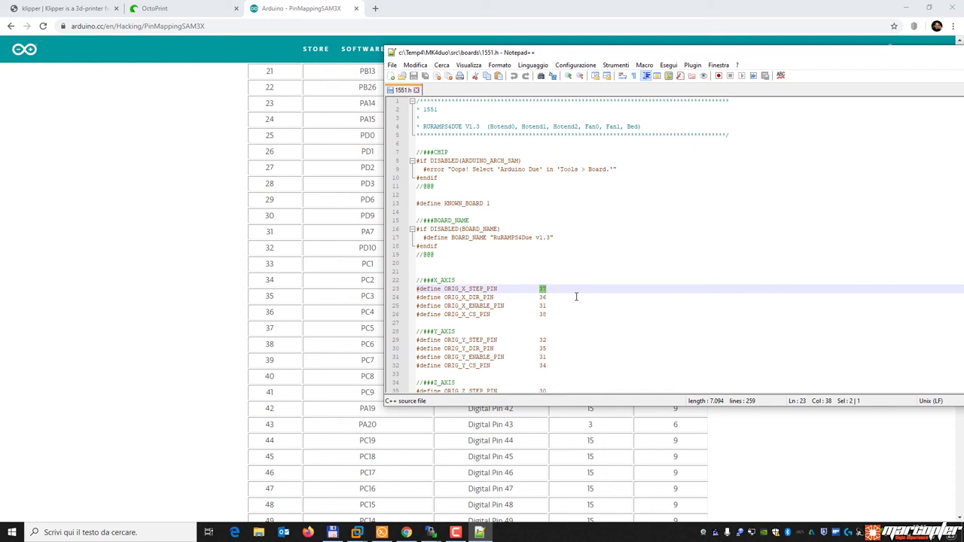
left_click(431, 532)
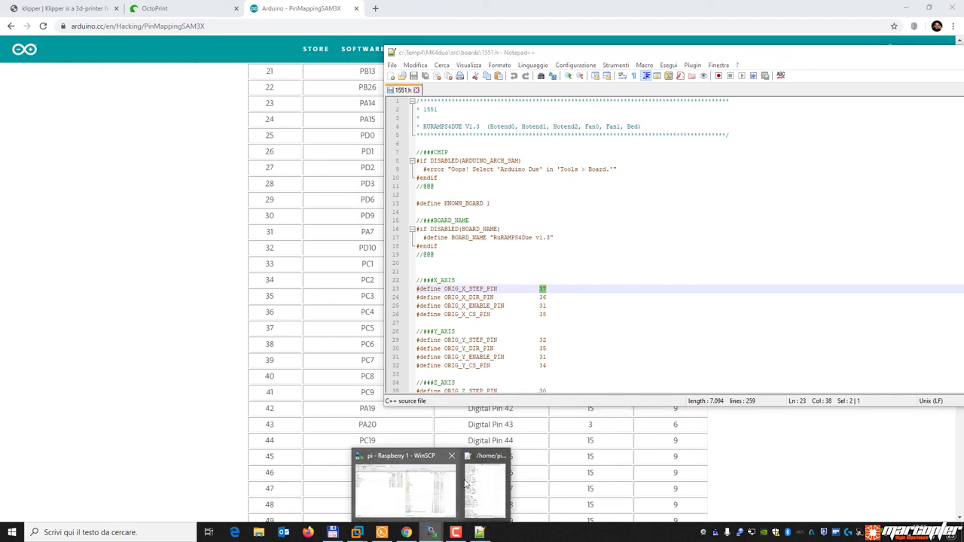
left_click(477, 486)
Select the [mcu] section's pin_map = arduino line in printer.cfg.
scroll(300, 351, "down", 20)
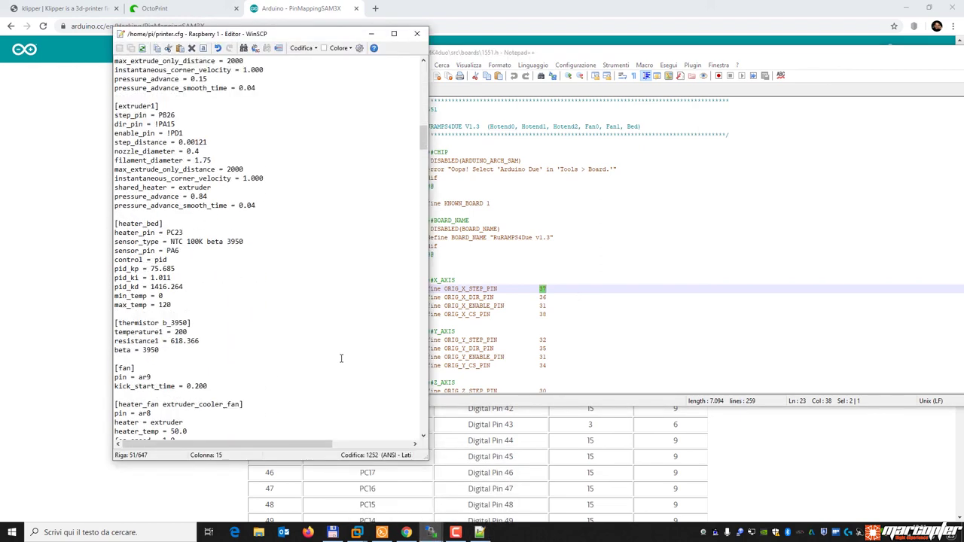
scroll(252, 341, "down", 10)
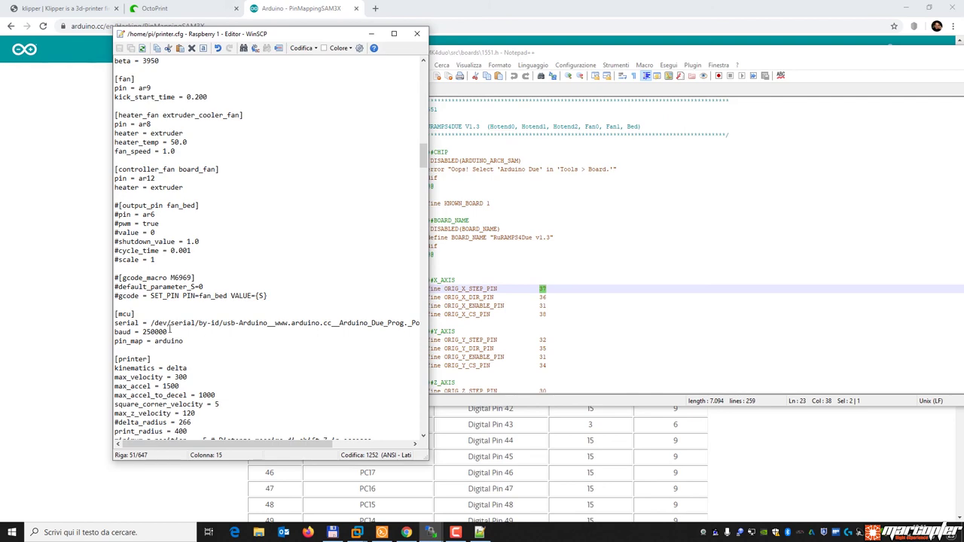
left_click(183, 341)
key("shift+Left")
key("shift+Left")
key("shift+Left")
key("shift+Left")
key("shift+Left")
key("shift+Left")
key("shift+Left")
key("shift+Left")
key("shift+Left")
key("shift+Left")
key("shift+Left")
key("shift+Left")
key("shift+Left")
key("shift+Left")
key("shift+Left")
key("shift+Left")
key("shift+Left")
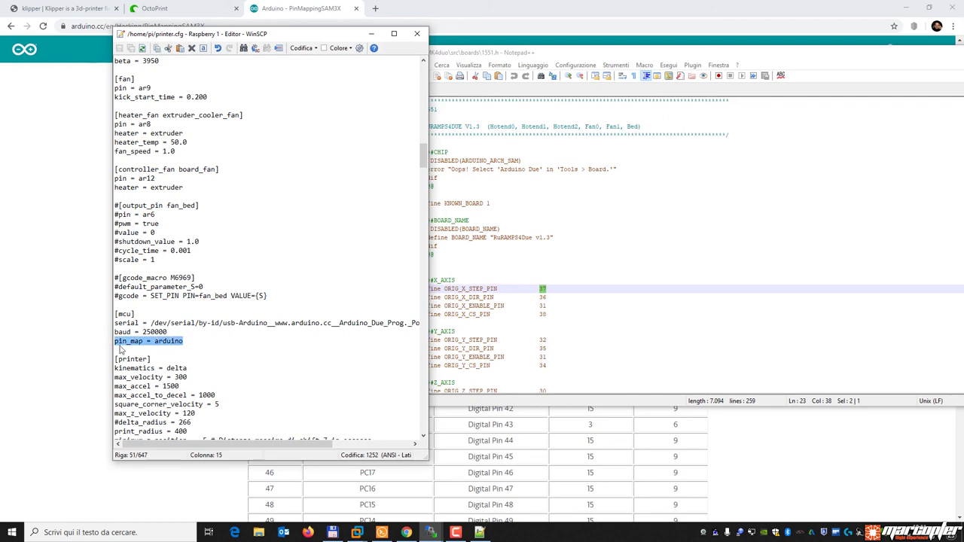
scroll(204, 334, "up", 20)
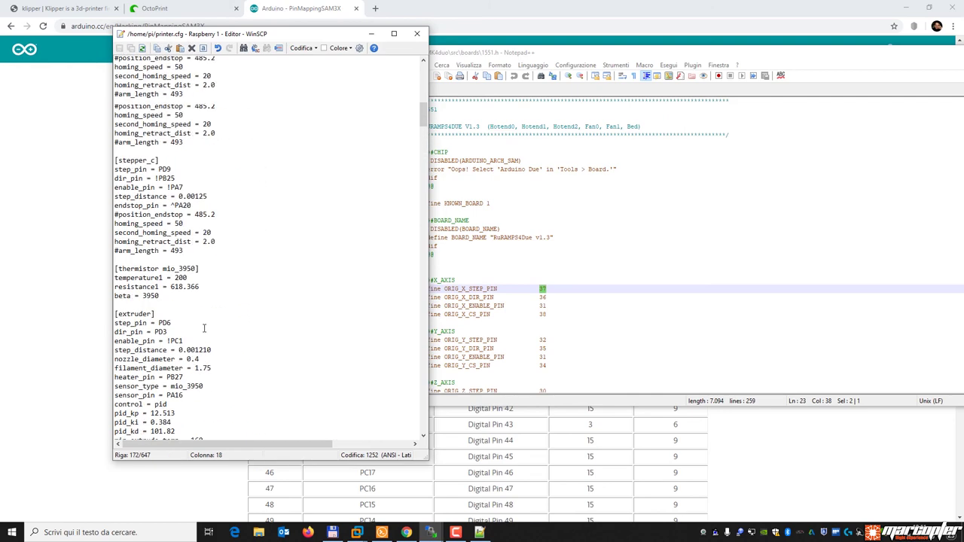
Close the Arduino pin mapping browser tab with Ctrl+W.
left_click(66, 332)
scroll(387, 264, "up", 7)
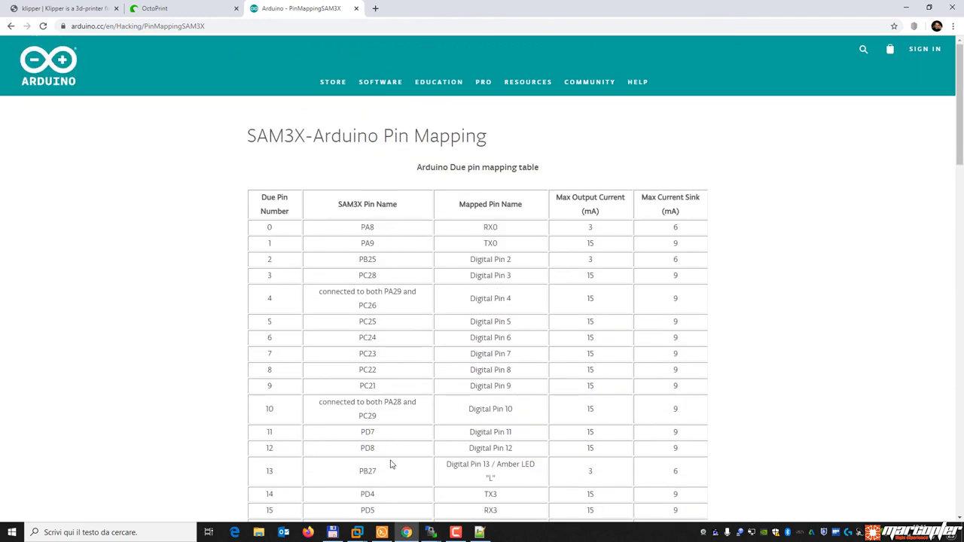
key("ctrl+w")
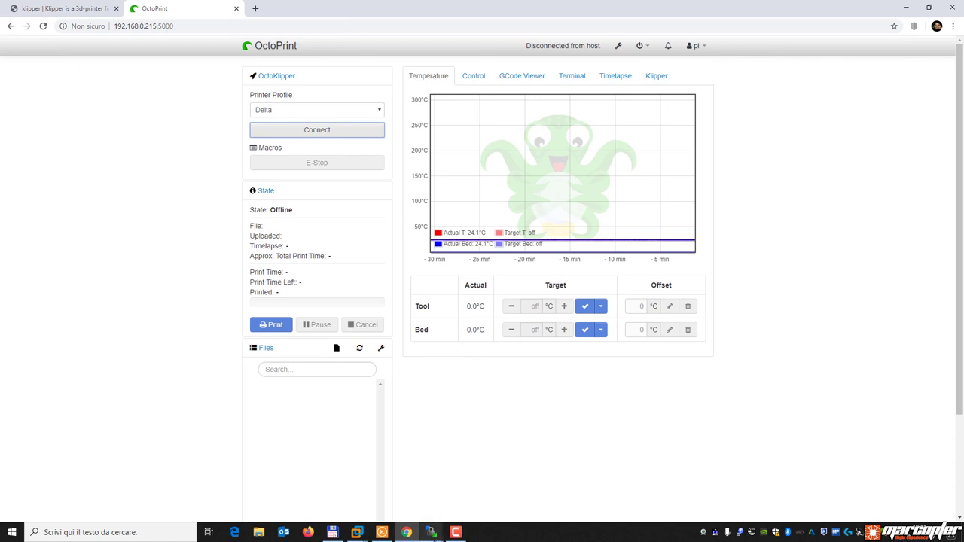
Return to the printer.cfg editor and close it.
mouse_move(431, 531)
left_click(488, 488)
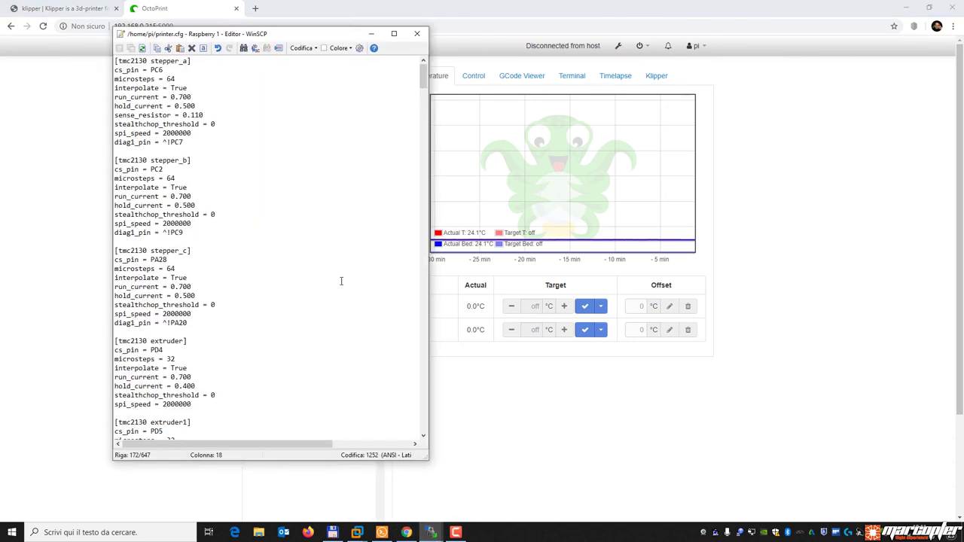
scroll(339, 271, "down", 6)
scroll(339, 272, "up", 6)
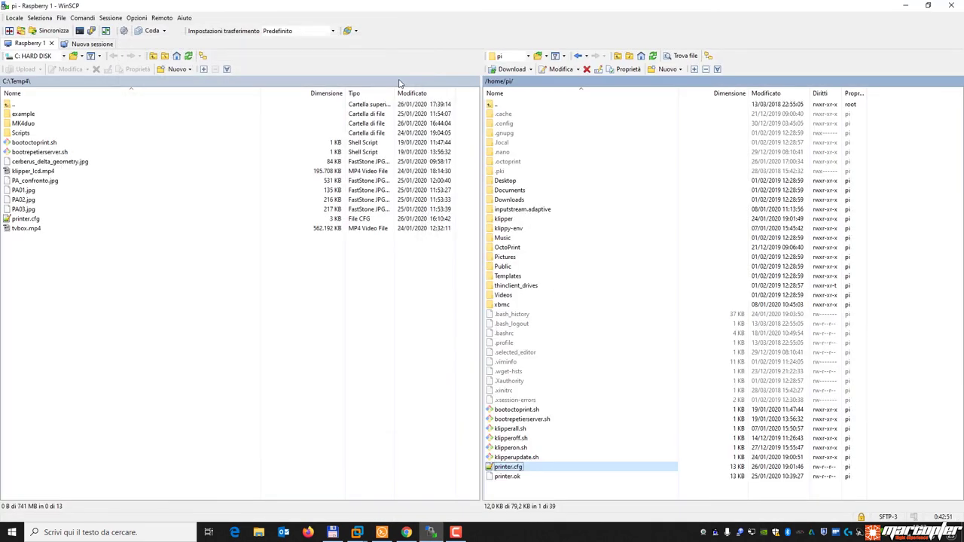
left_click(416, 34)
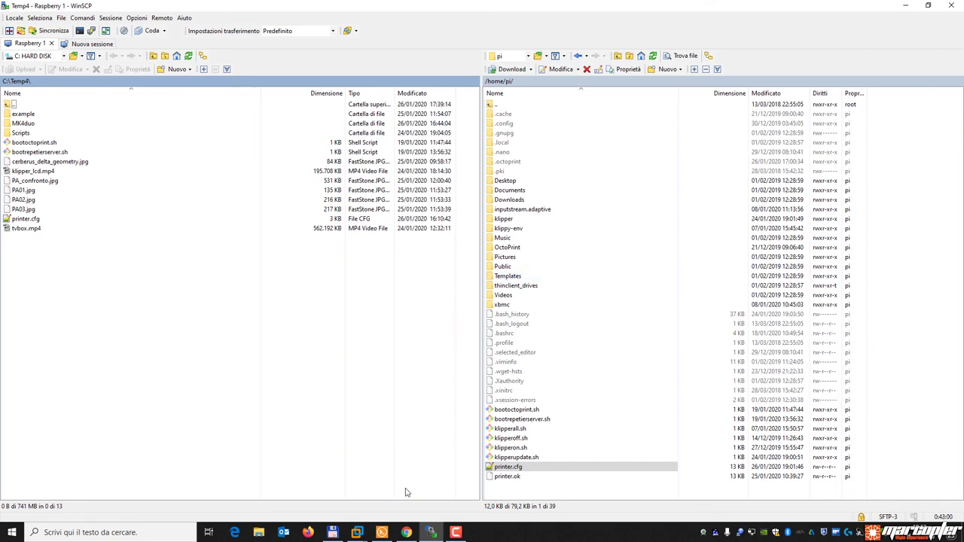
In Total Commander, go up from boards to c:\Temp4 and open the example folder.
left_click(333, 533)
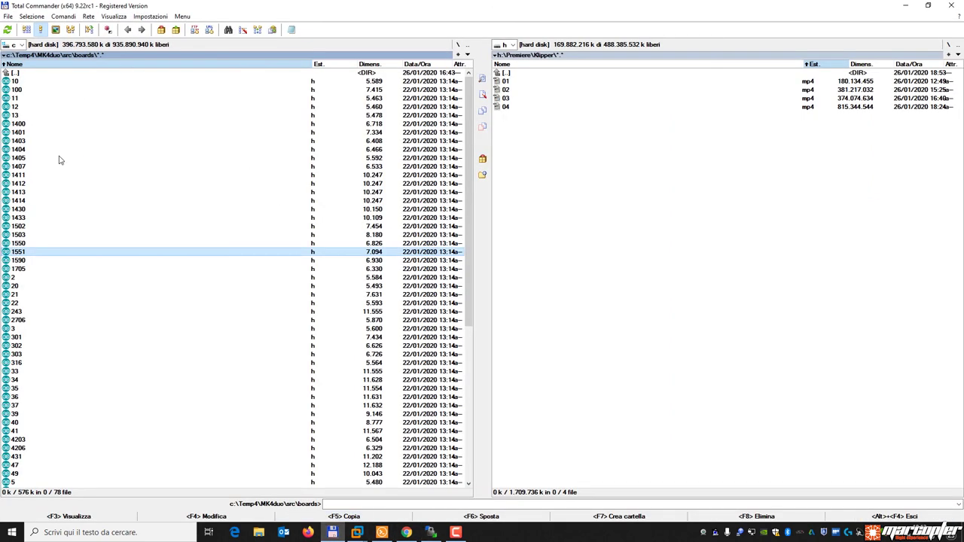
double_click(25, 74)
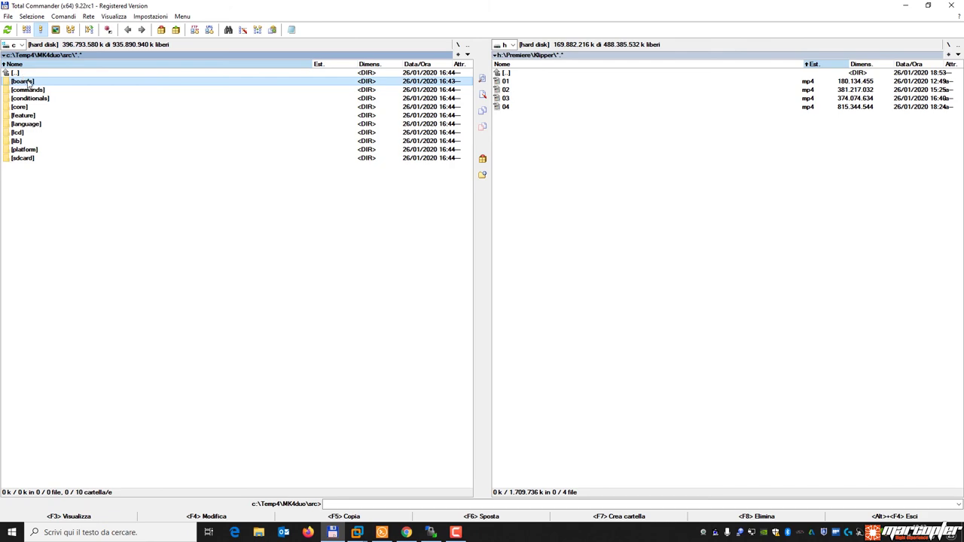
double_click(26, 73)
double_click(27, 73)
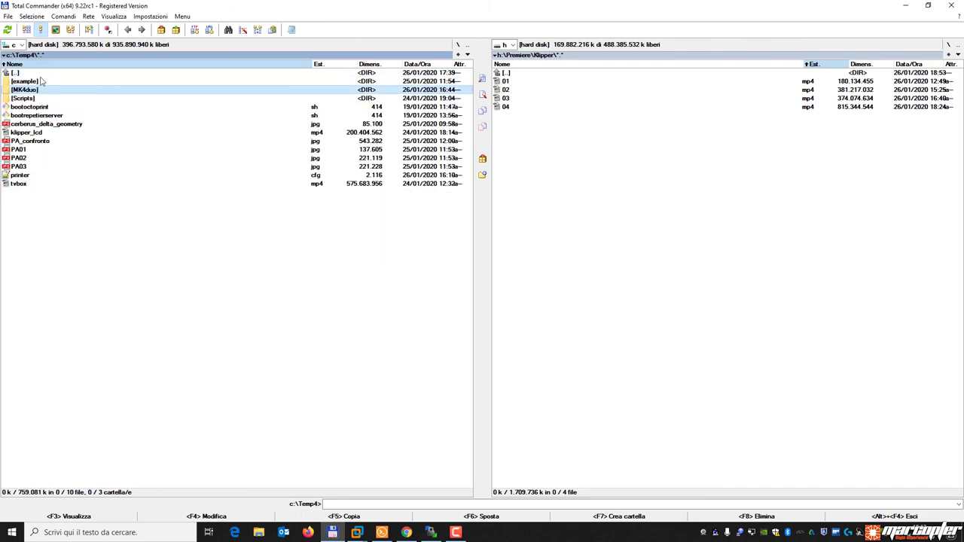
double_click(29, 80)
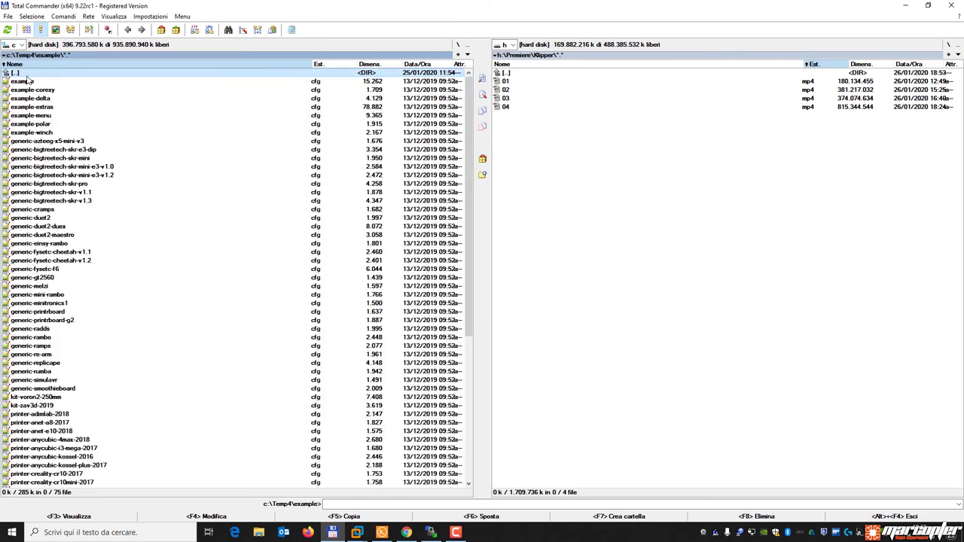
left_click(430, 533)
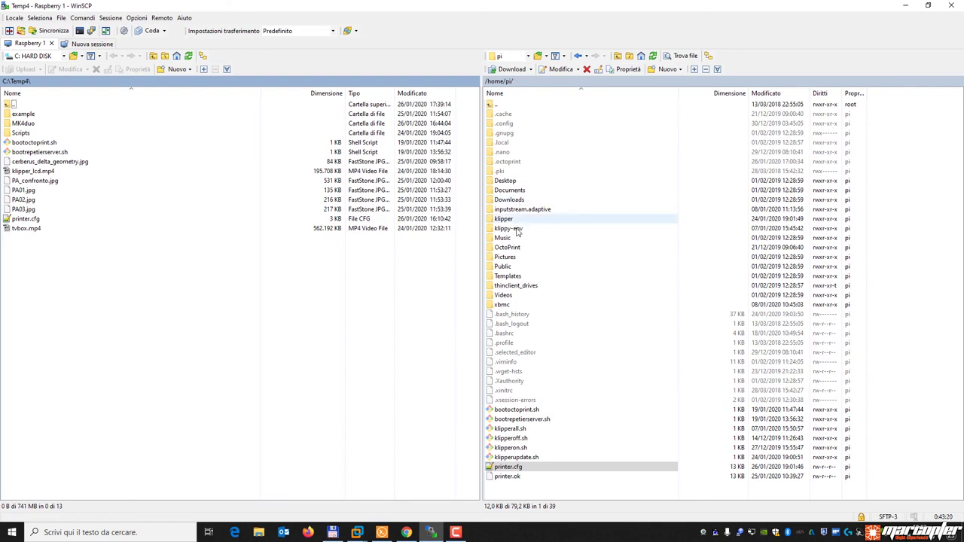
double_click(508, 218)
double_click(517, 124)
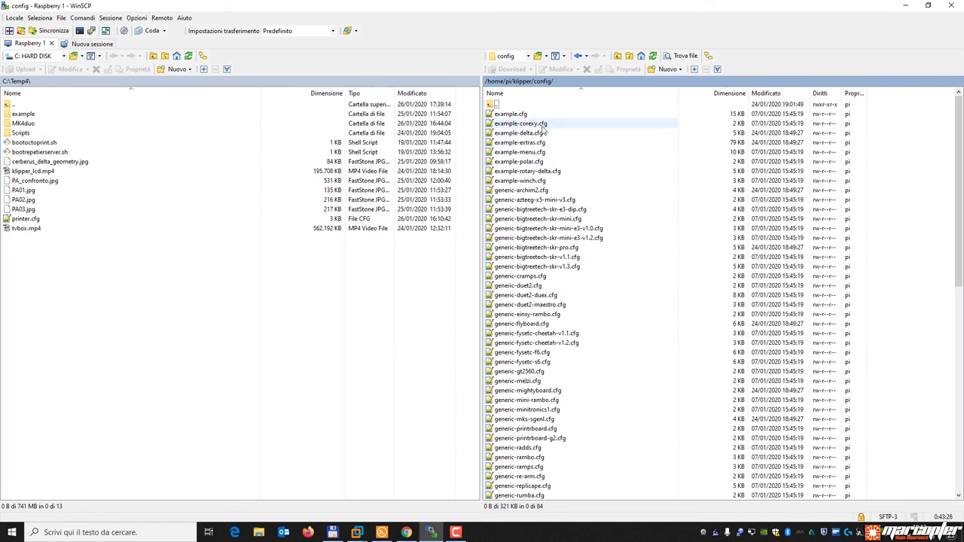
left_click(535, 134)
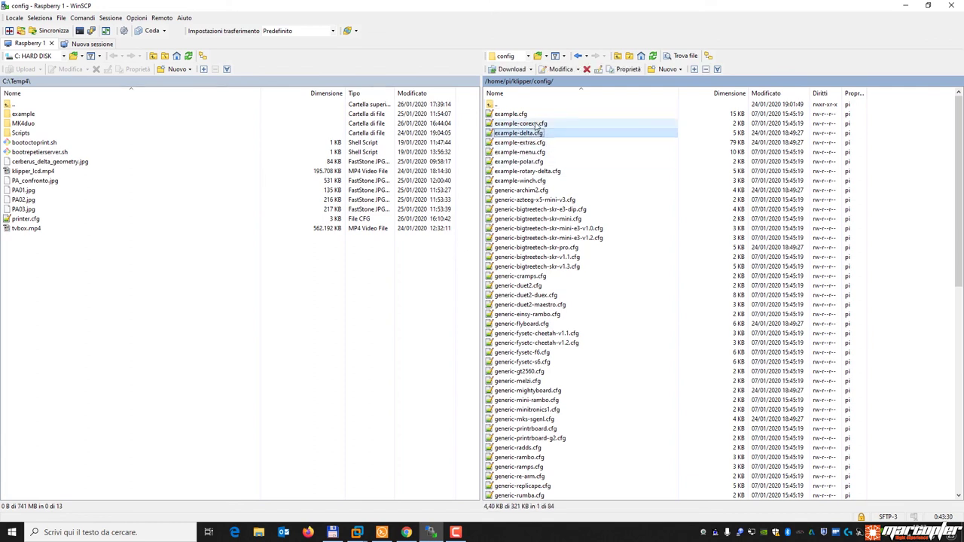
left_click(527, 123)
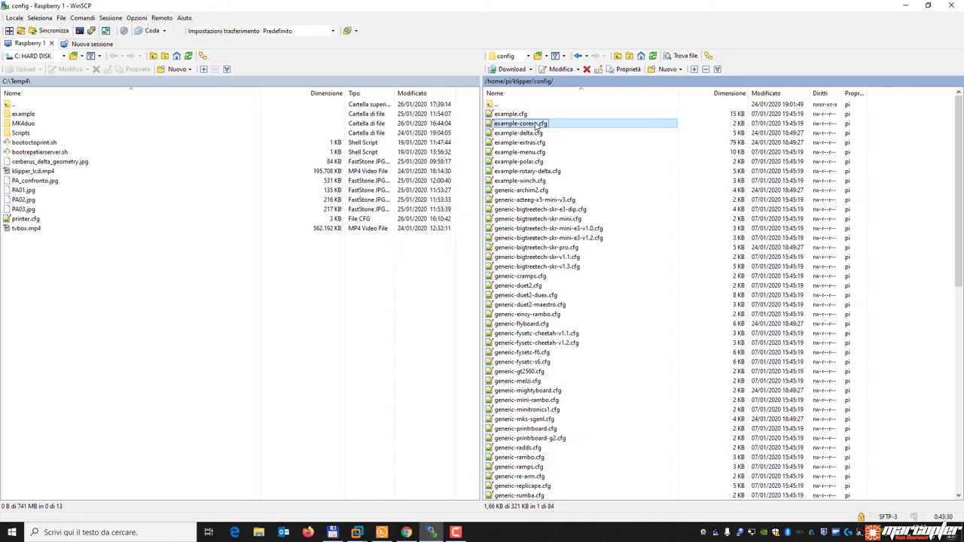
double_click(513, 115)
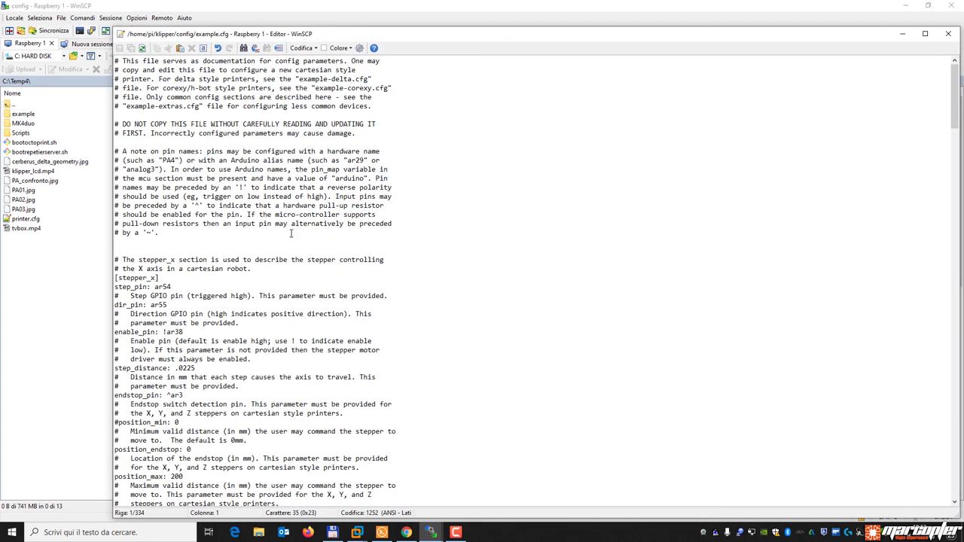
scroll(173, 269, "down", 11)
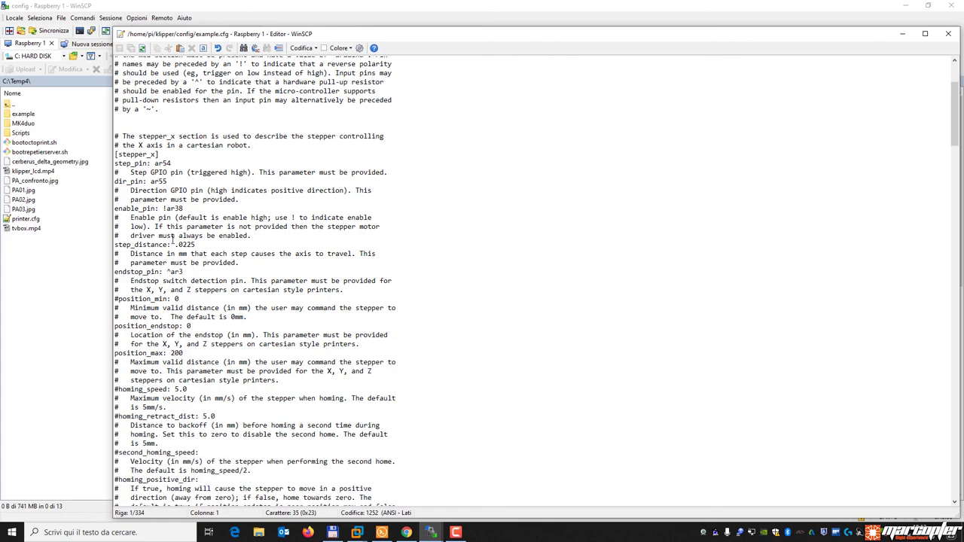
scroll(172, 241, "down", 20)
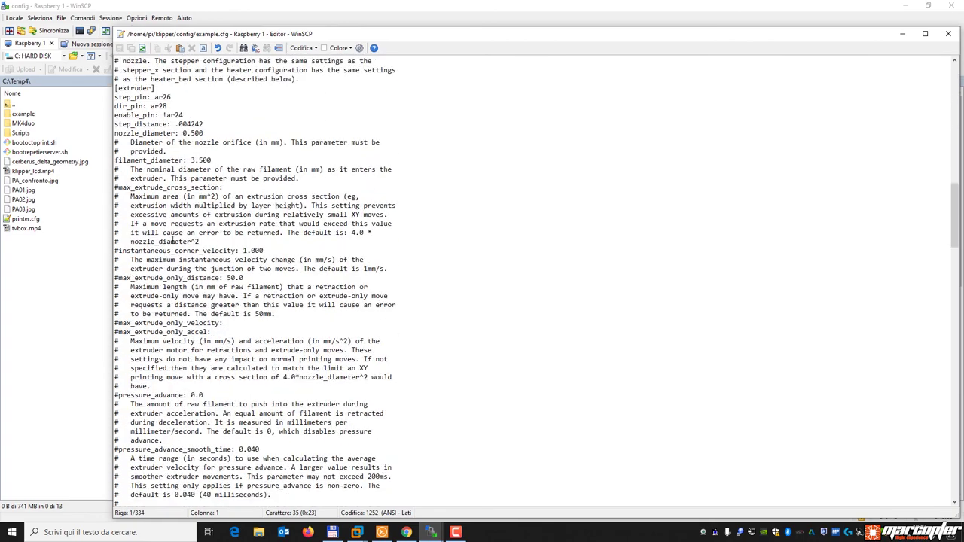
scroll(173, 239, "down", 19)
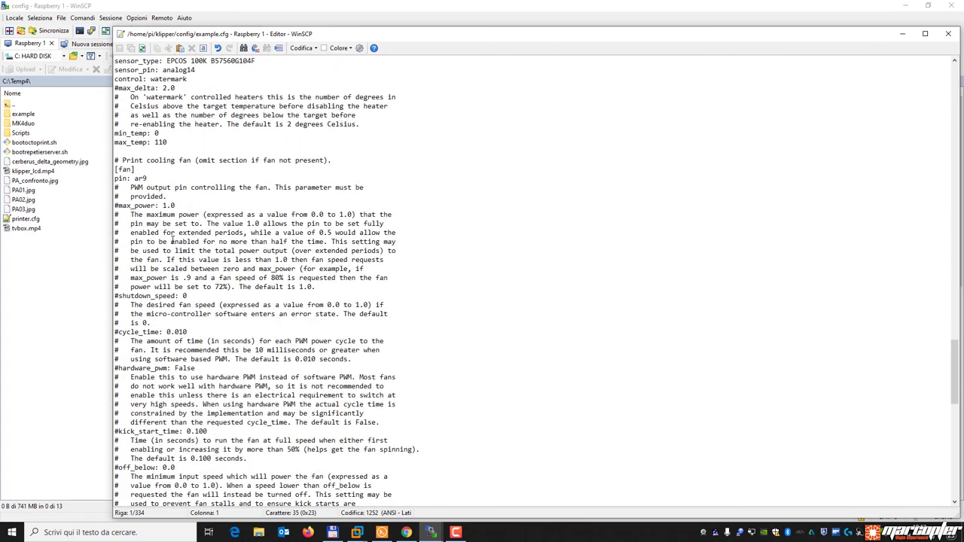
left_click_drag(137, 169, 104, 180)
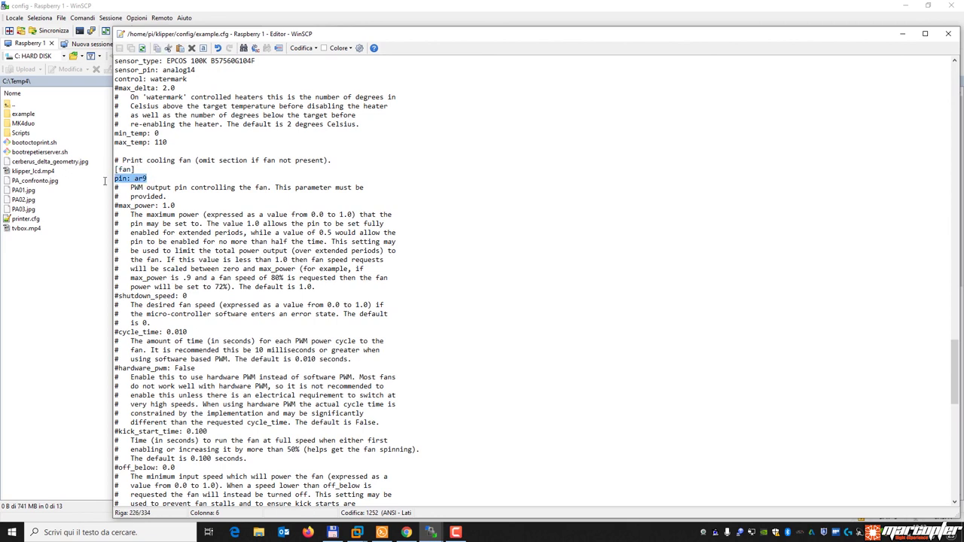
mouse_move(178, 206)
left_mouse_down()
mouse_move(118, 206)
mouse_move(181, 206)
left_mouse_up()
left_click(181, 198)
left_click(193, 209)
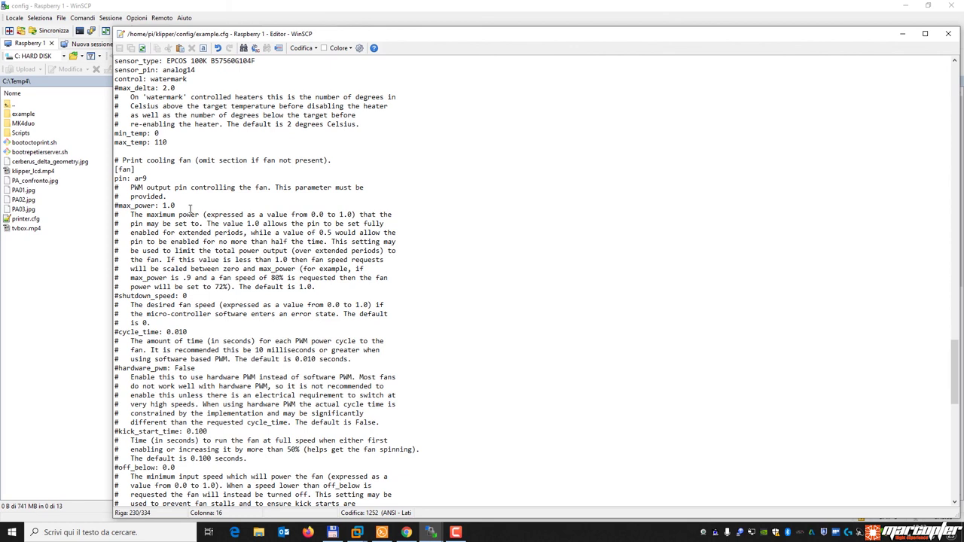
left_click_drag(118, 206, 167, 206)
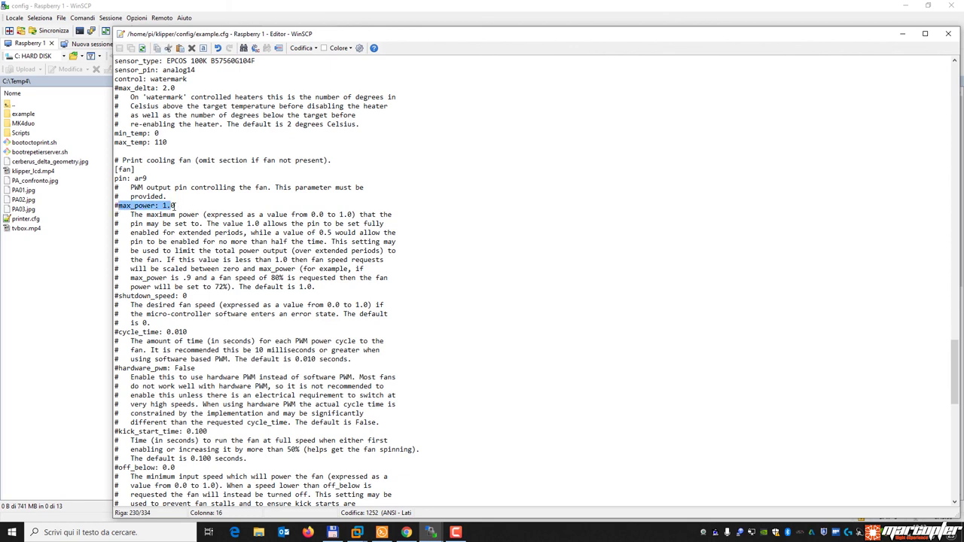
left_click_drag(135, 170, 115, 169)
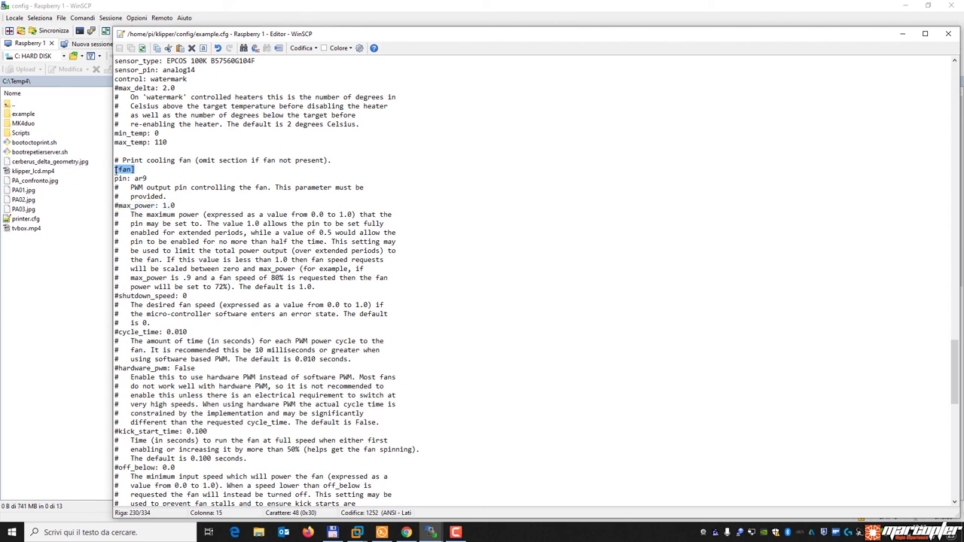
left_click_drag(239, 286, 319, 287)
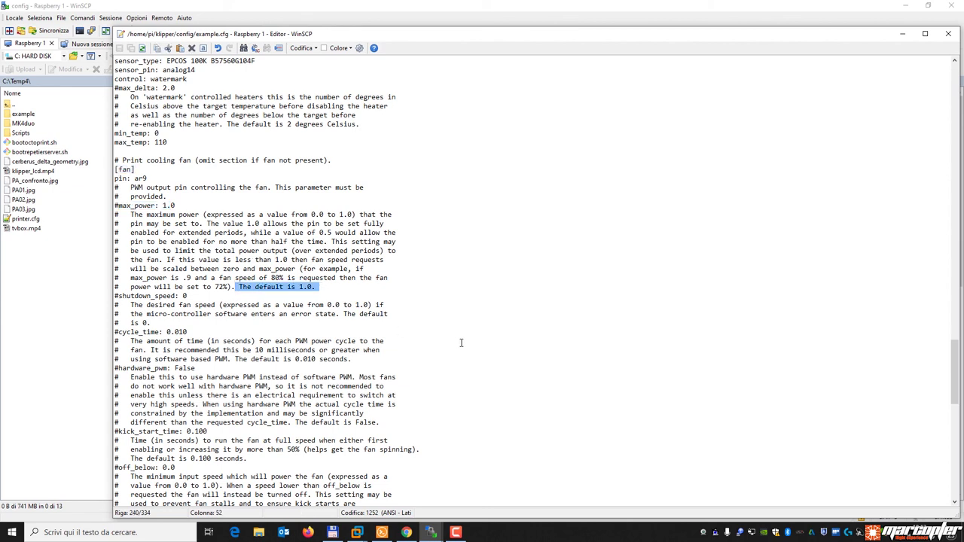
left_click(183, 205)
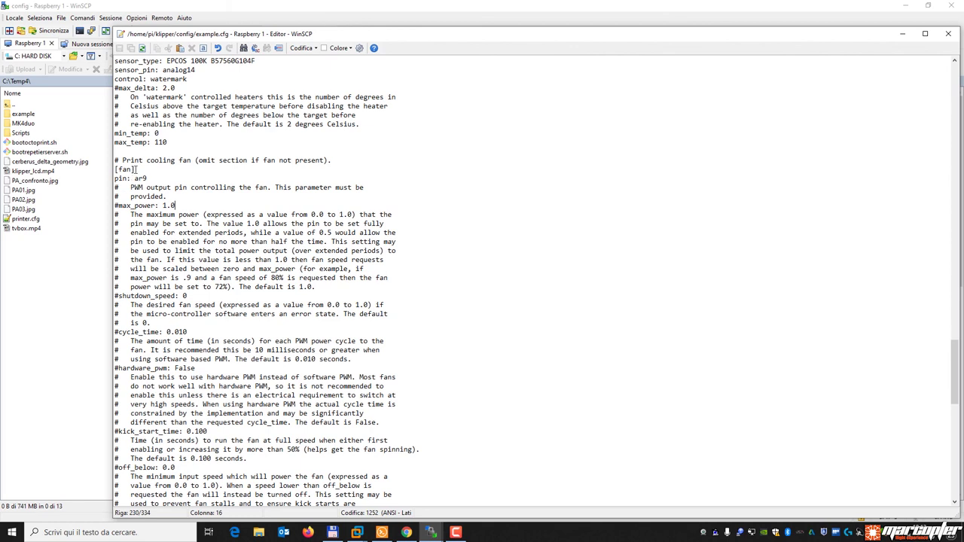
double_click(126, 169)
left_click(183, 205)
left_click_drag(180, 206, 159, 206)
scroll(305, 268, "down", 20)
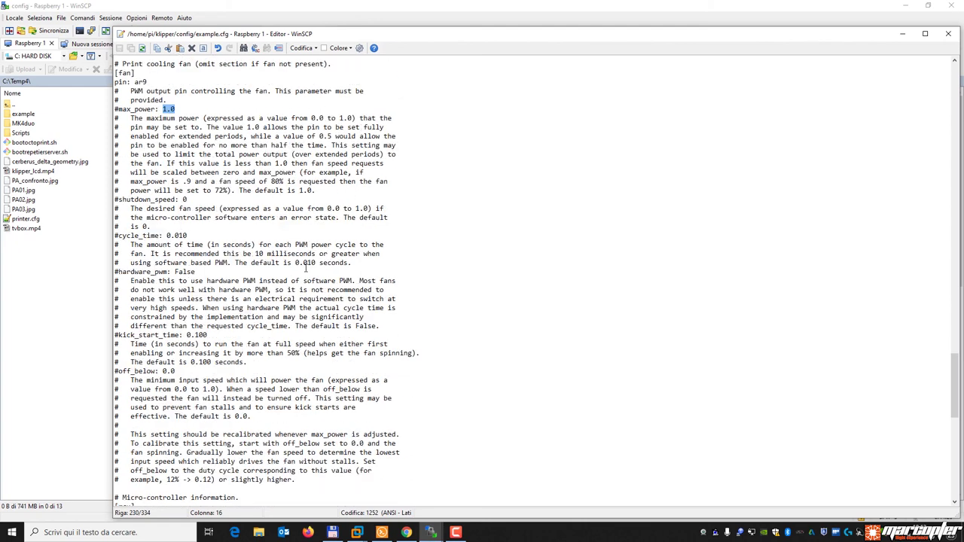
scroll(305, 268, "up", 14)
scroll(305, 268, "up", 20)
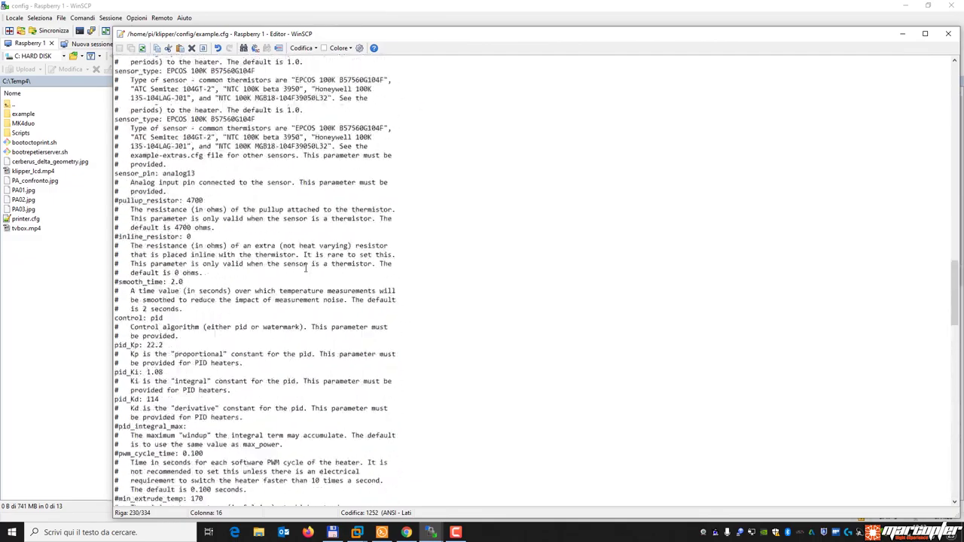
left_click(948, 33)
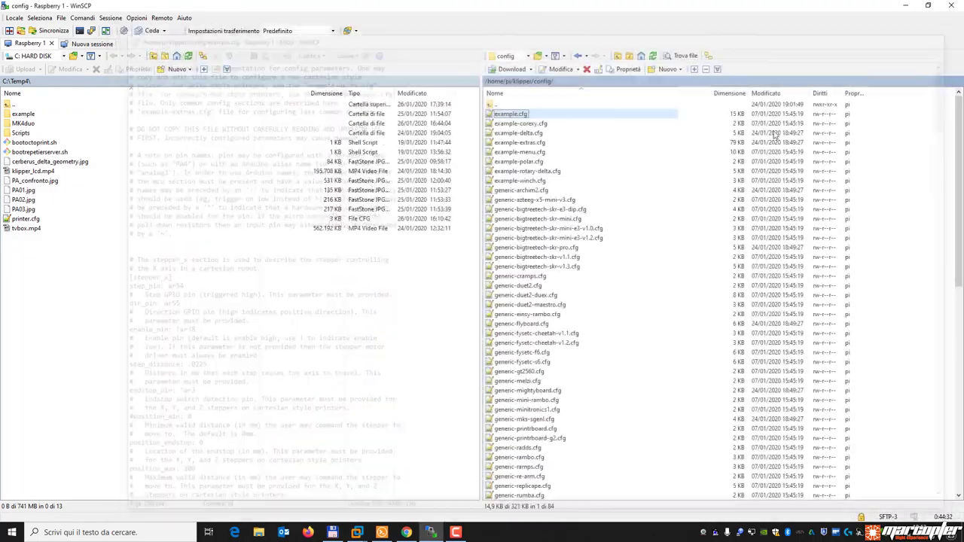
double_click(541, 143)
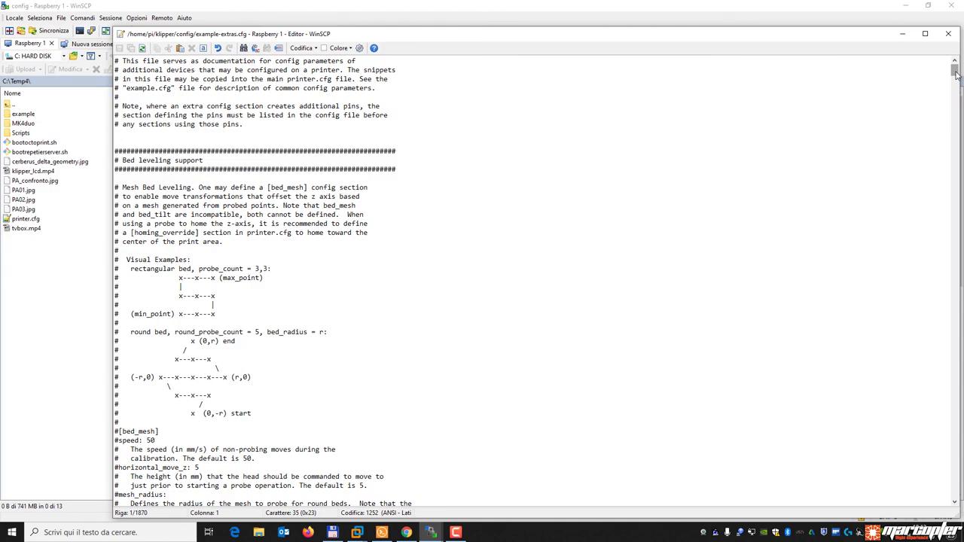
left_click_drag(955, 73, 955, 142)
triple_click(193, 182)
scroll(215, 260, "down", 20)
scroll(214, 260, "up", 8)
scroll(214, 260, "down", 11)
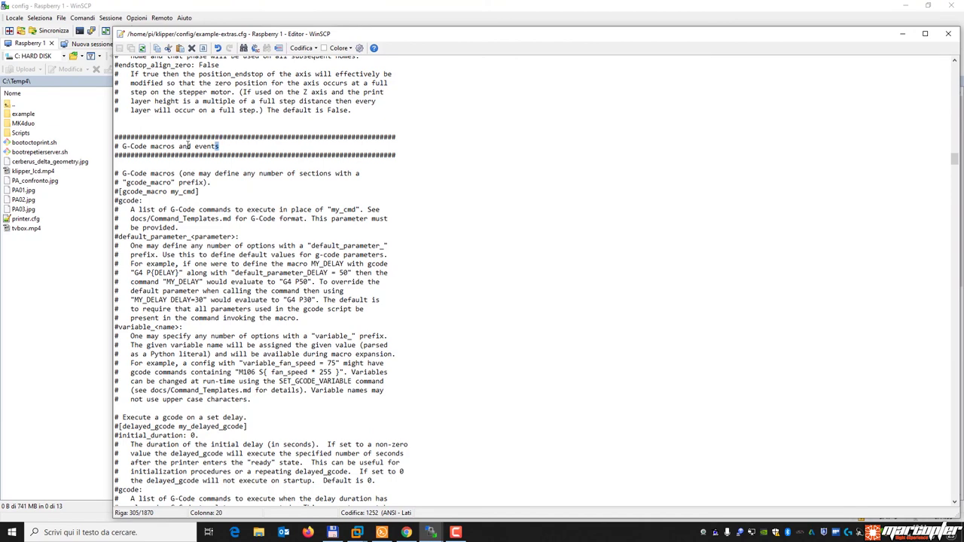
left_click_drag(123, 146, 220, 146)
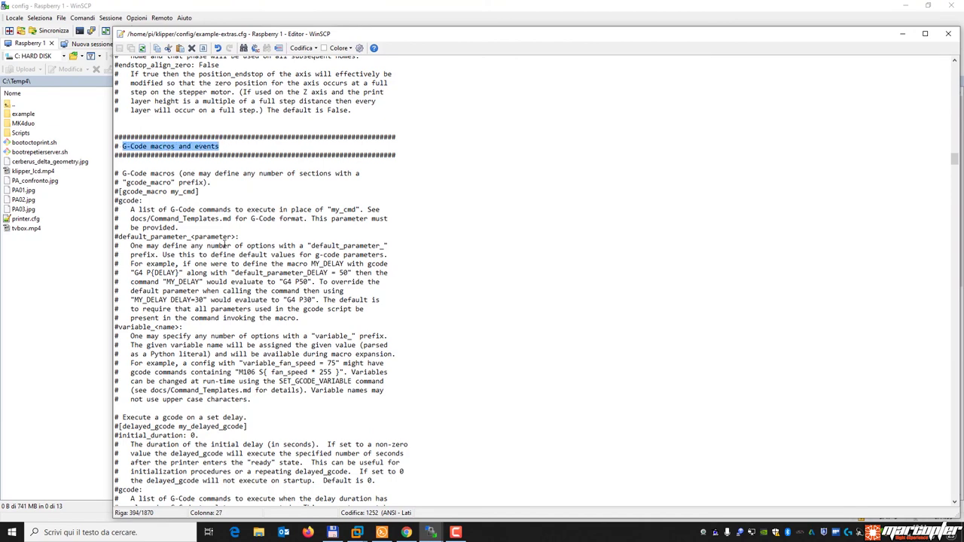
scroll(224, 241, "down", 20)
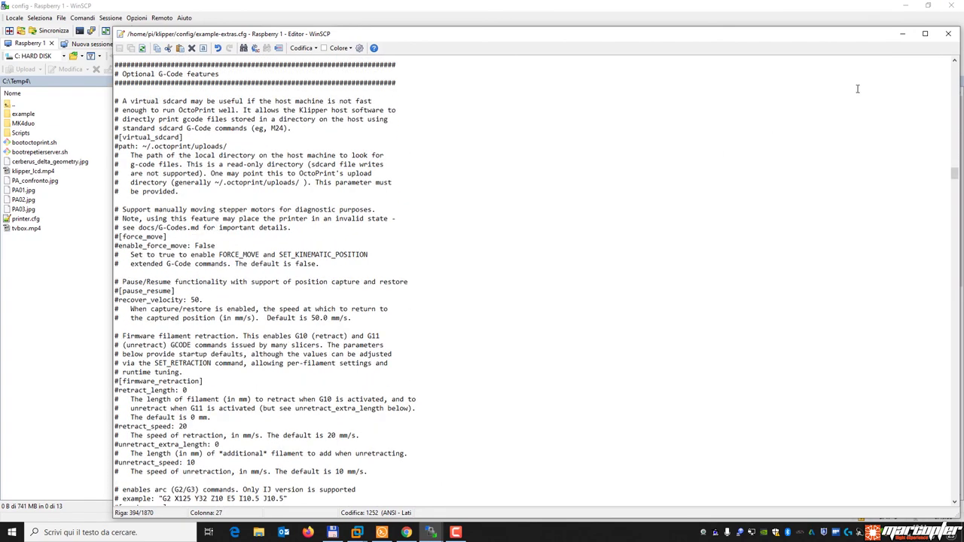
left_click(949, 34)
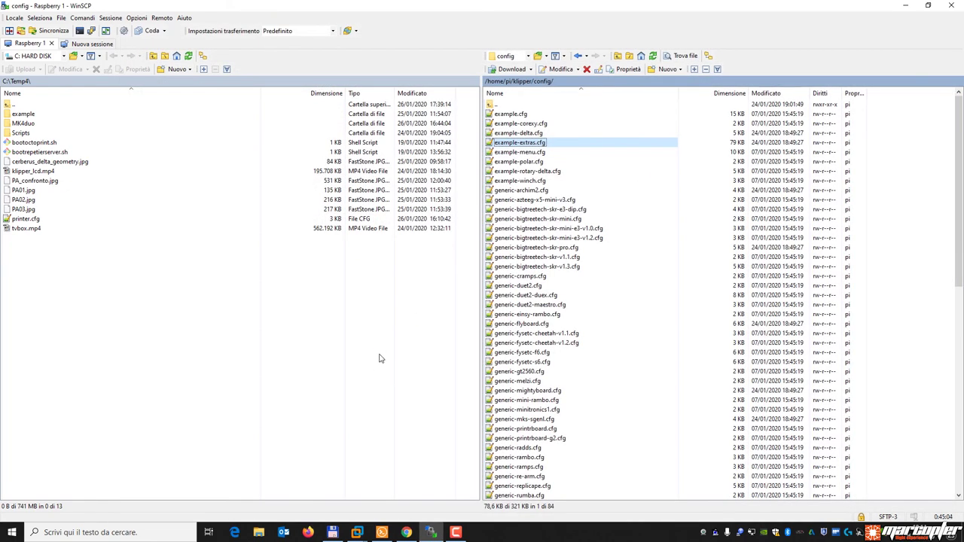
Search Google for 'anycubic delta linear' in a new Chrome tab.
left_click(407, 533)
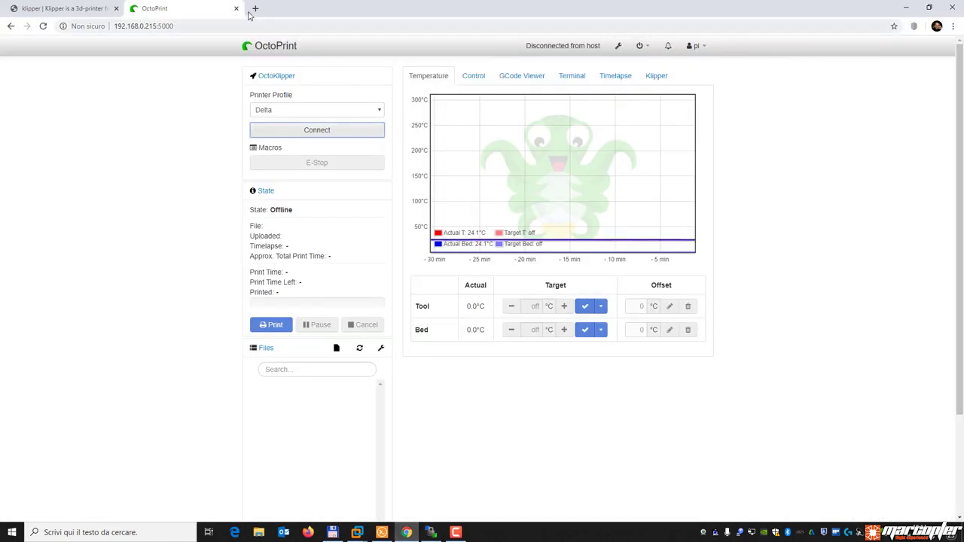
left_click(254, 8)
left_click(384, 215)
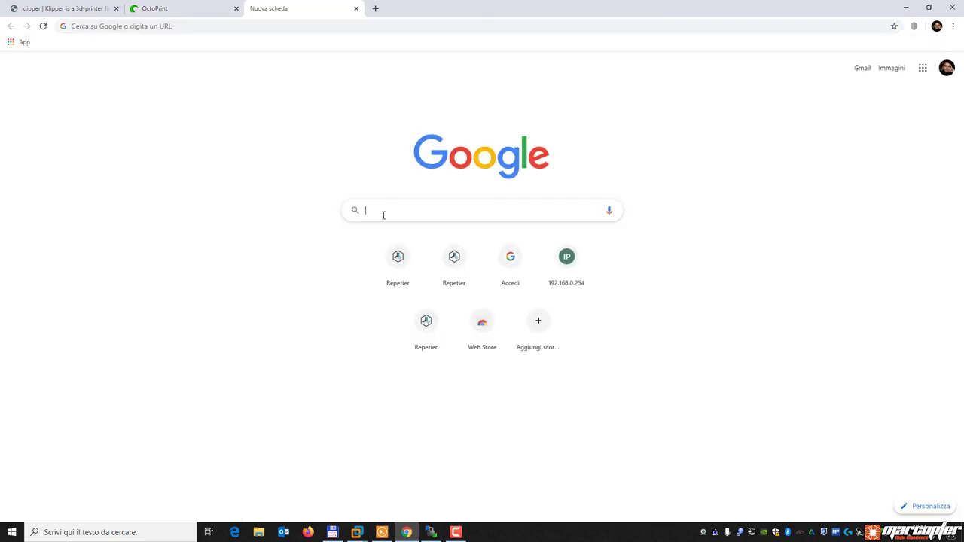
type("anycubi")
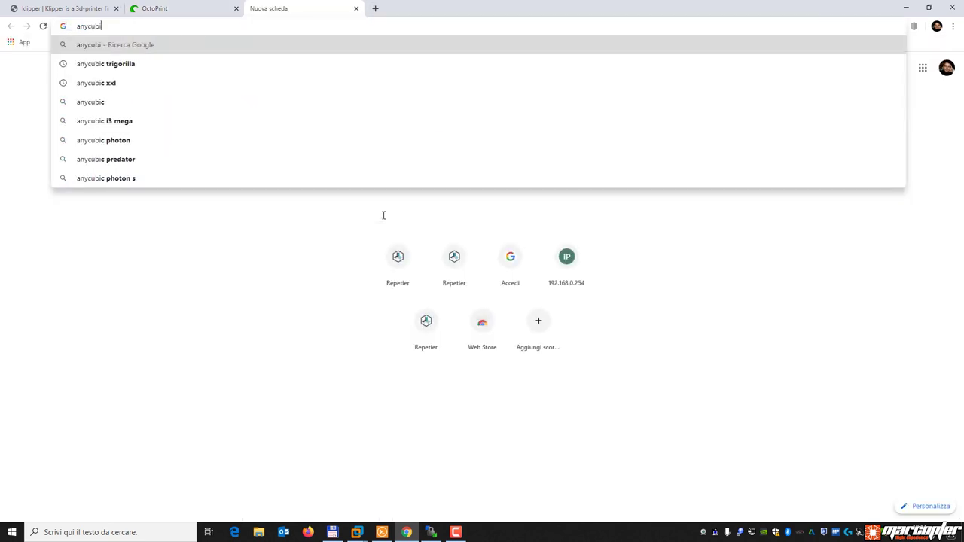
type("c delta linear")
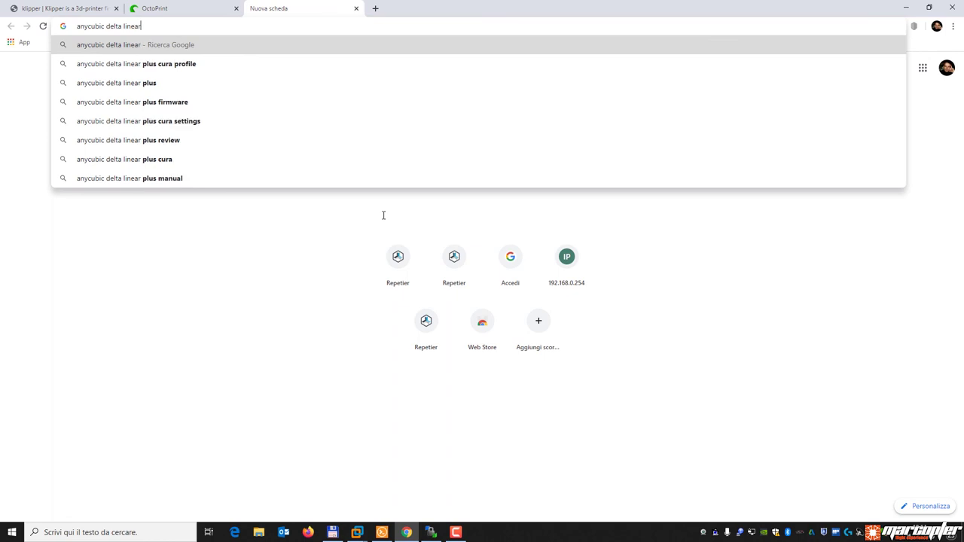
key("Return")
mouse_move(443, 216)
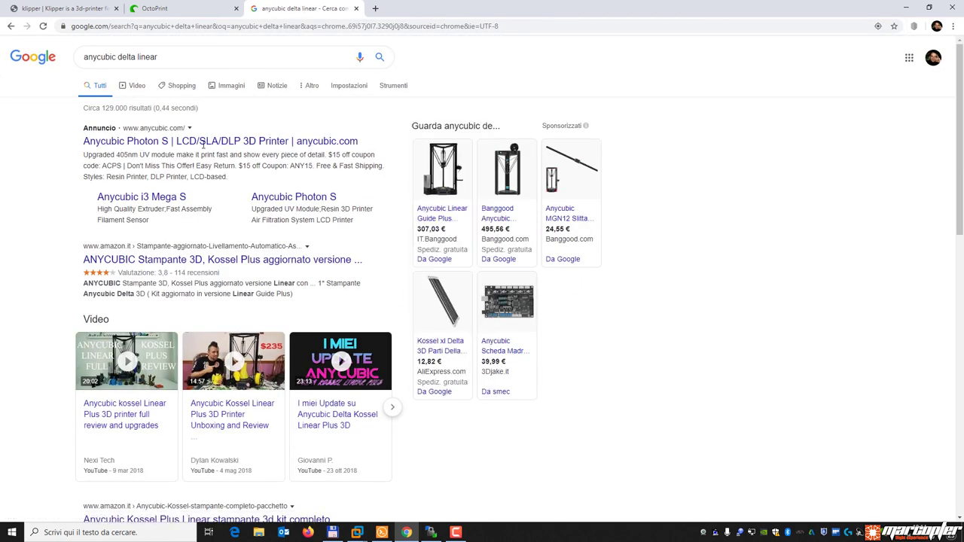
Open the Banggood product page for the Anycubic Linear Guide Plus and begin a Klipper search.
left_click(442, 214)
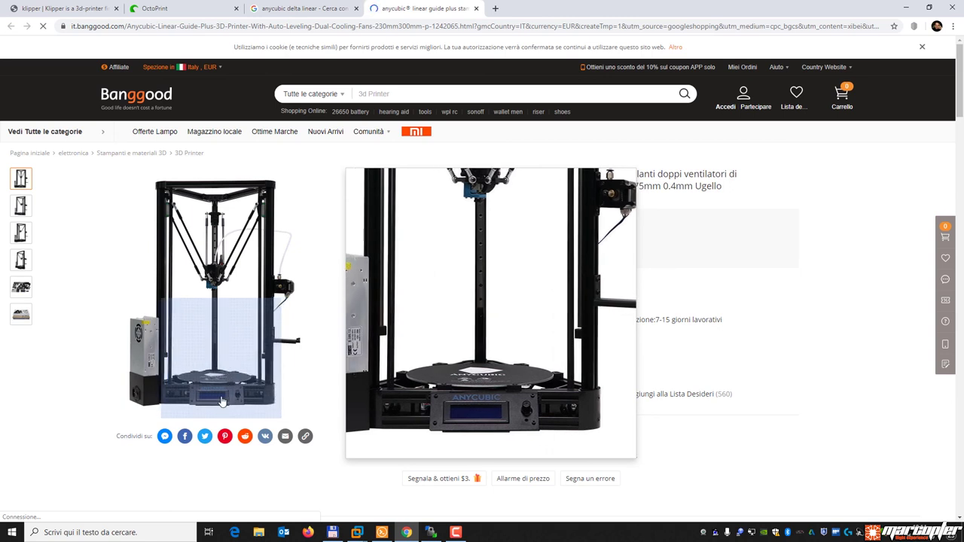
left_click(378, 32)
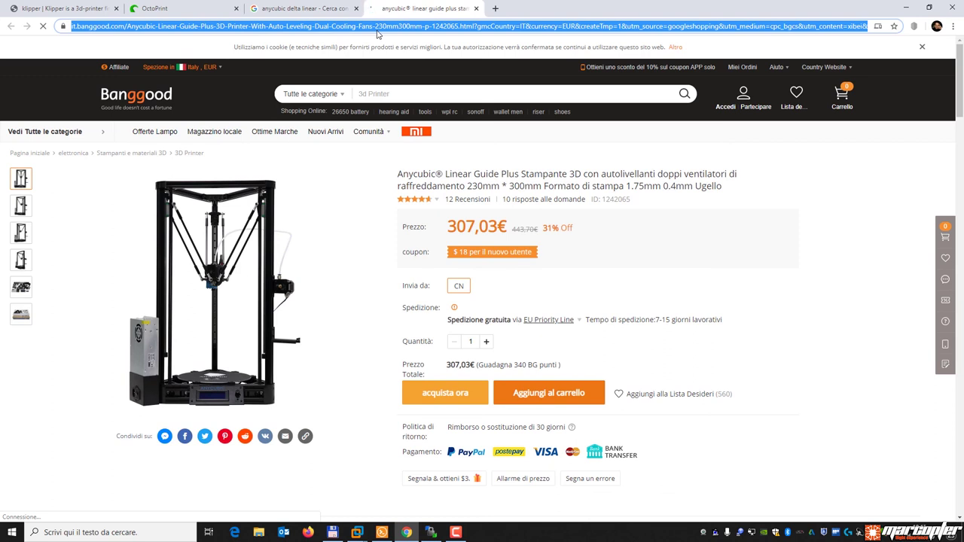
type("klipper")
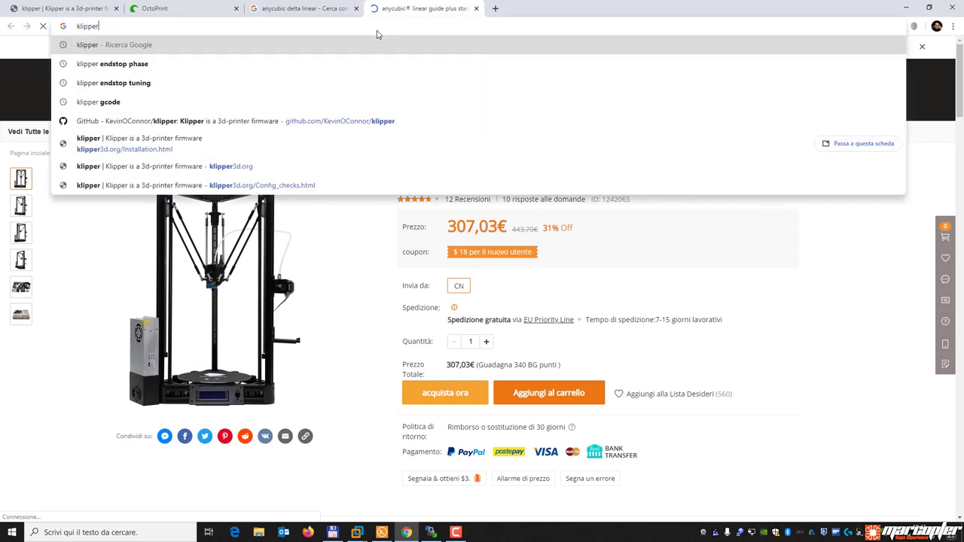
type(" anycui")
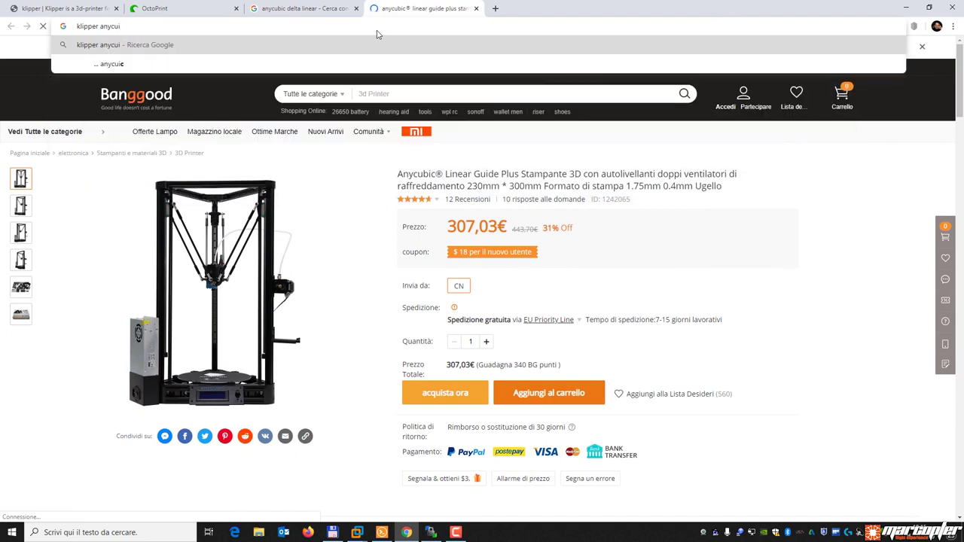
Search Google for 'klipper anycubic delta printer.cfg' and open the Kossel Plus config gist.
key("BackSpace")
type("bic")
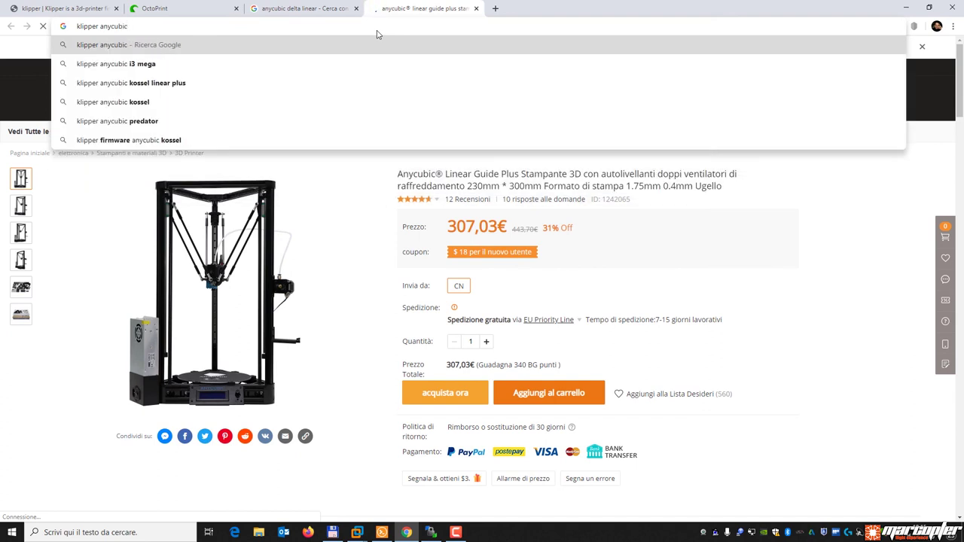
type(" delta printer.cfg")
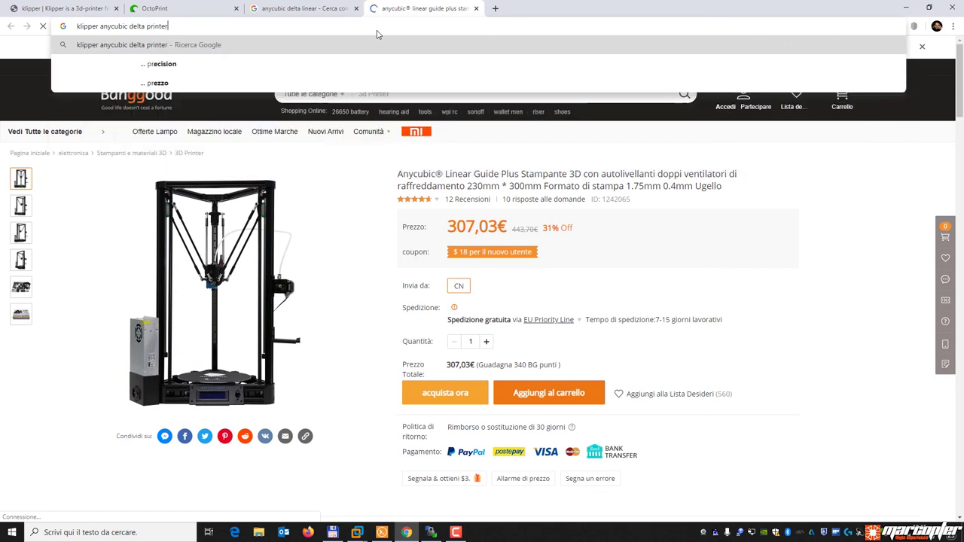
key("Return")
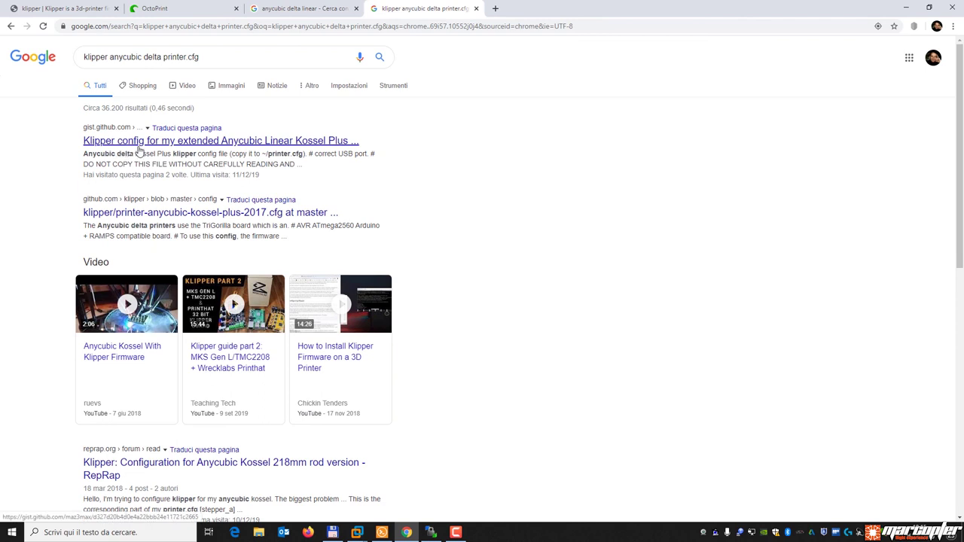
left_click(281, 142)
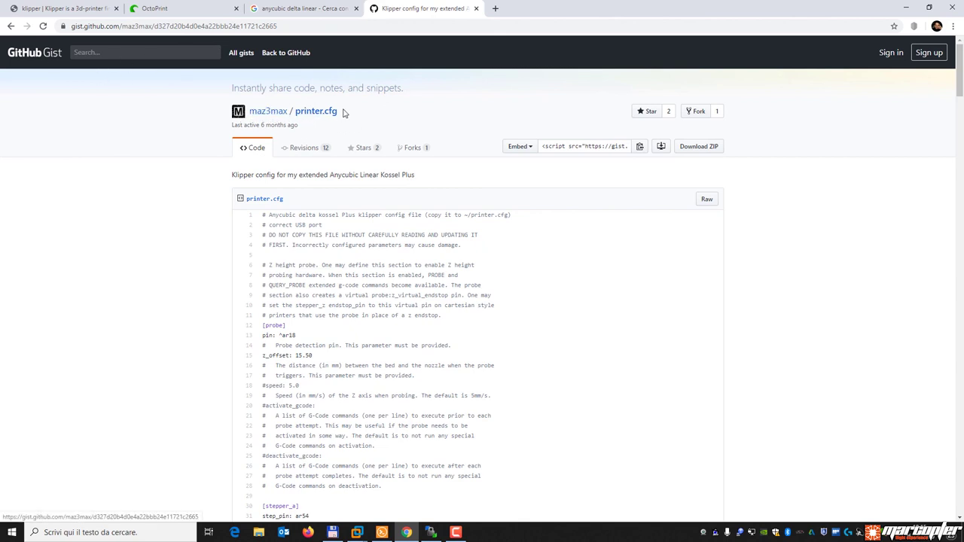
Save the gist's raw printer.cfg into C:\Temp4, overwriting the existing copy, and close the gist.
left_click_drag(231, 174, 424, 176)
left_click(444, 315)
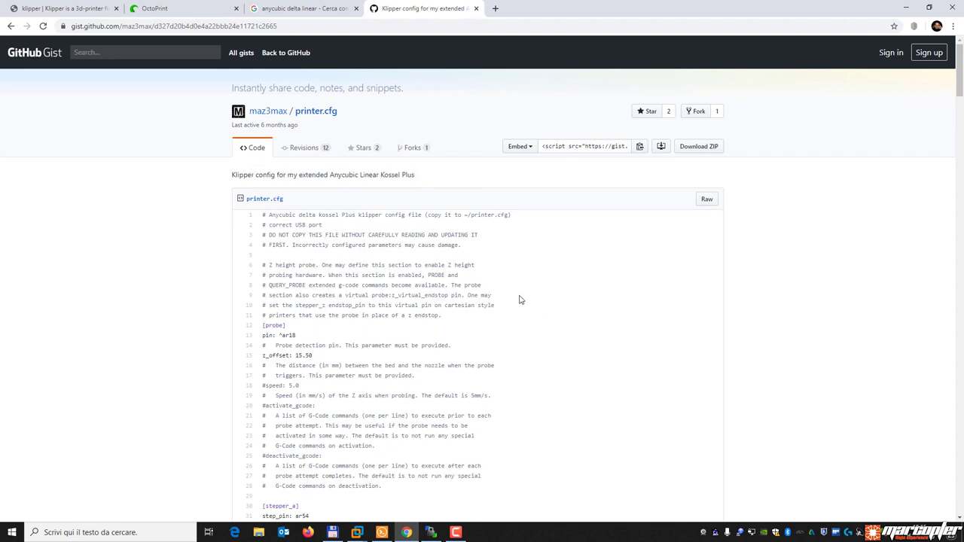
right_click(709, 202)
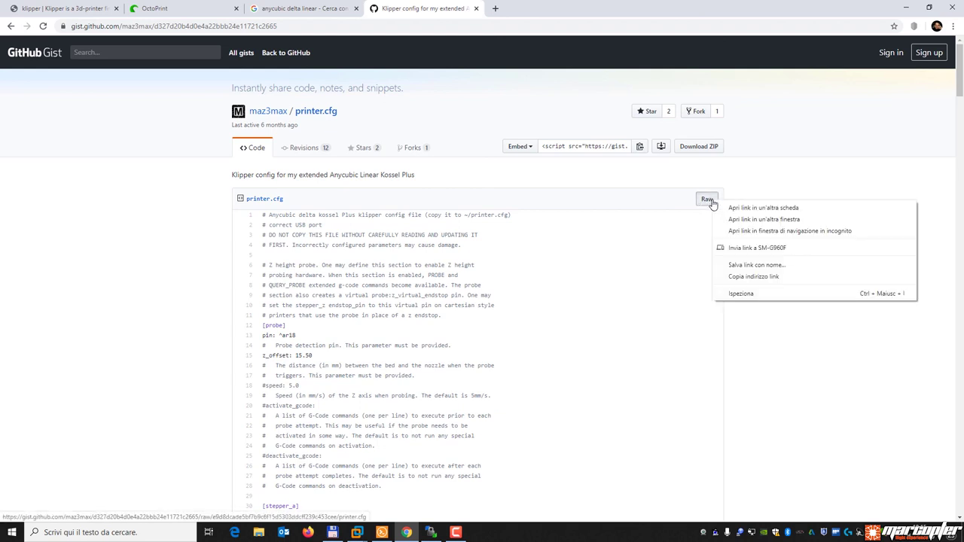
left_click(757, 265)
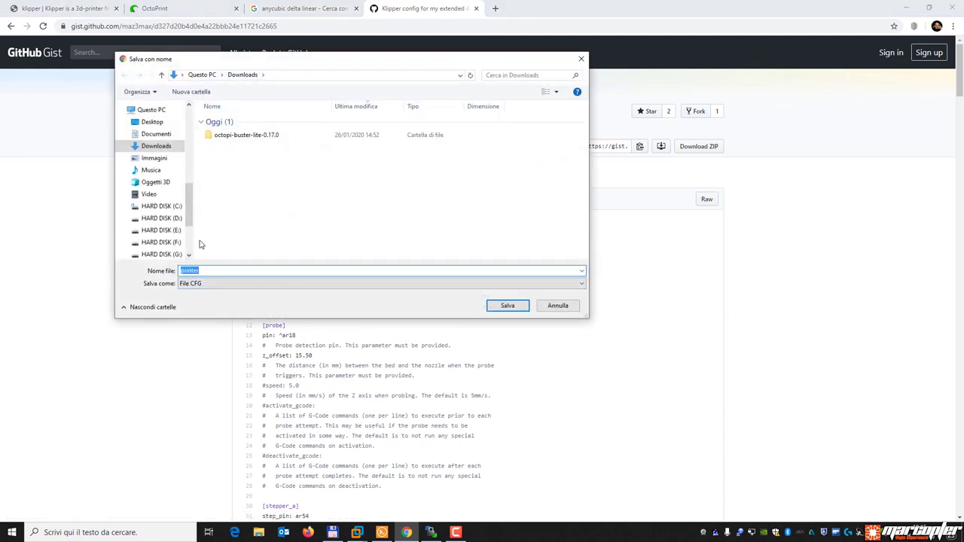
left_click(173, 207)
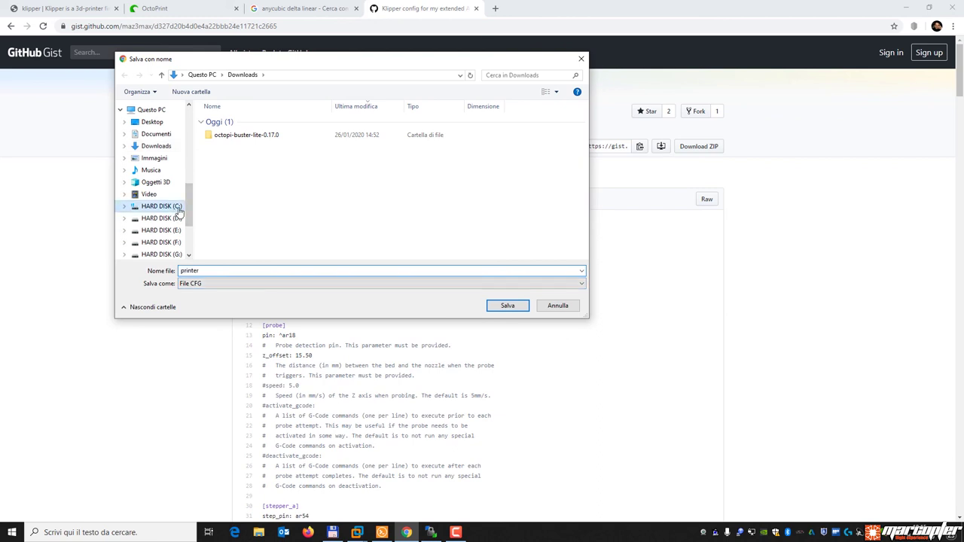
double_click(240, 223)
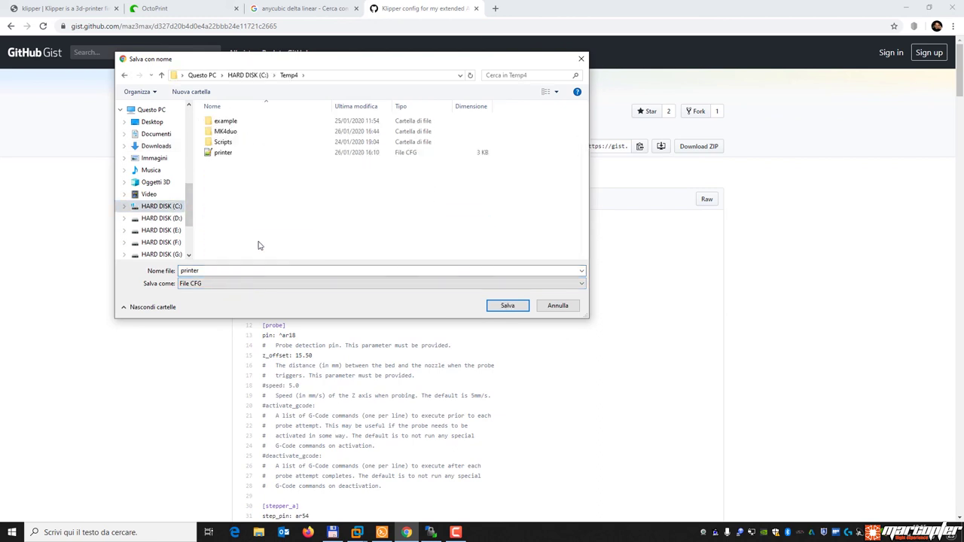
left_click(509, 306)
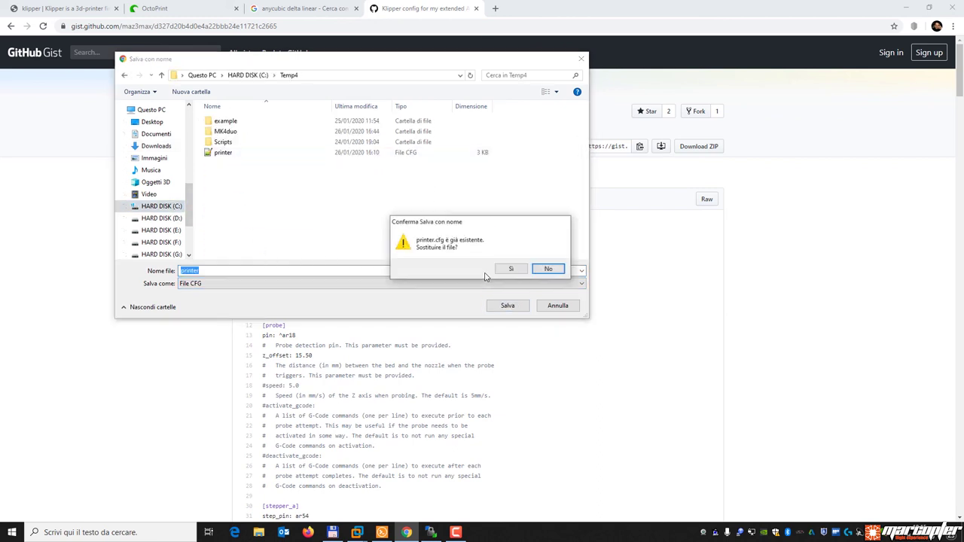
left_click(512, 269)
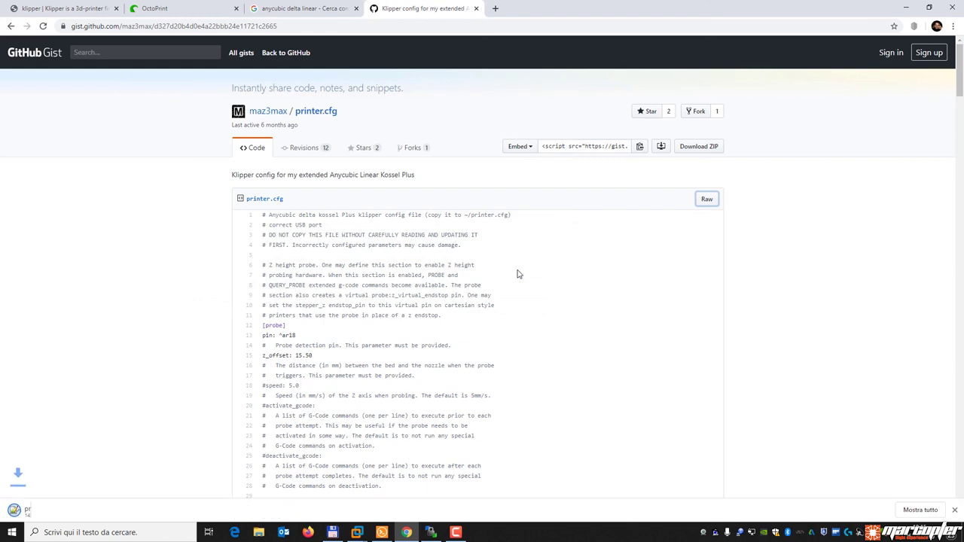
left_click(476, 8)
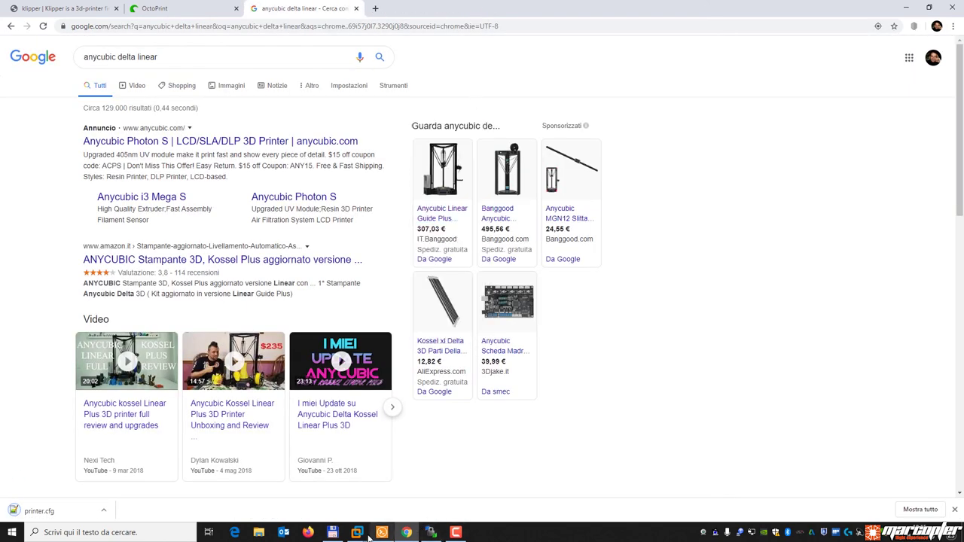
Open the local C:\Temp4 printer.cfg in WinSCP's editor and read its Kossel Plus header.
left_click(430, 532)
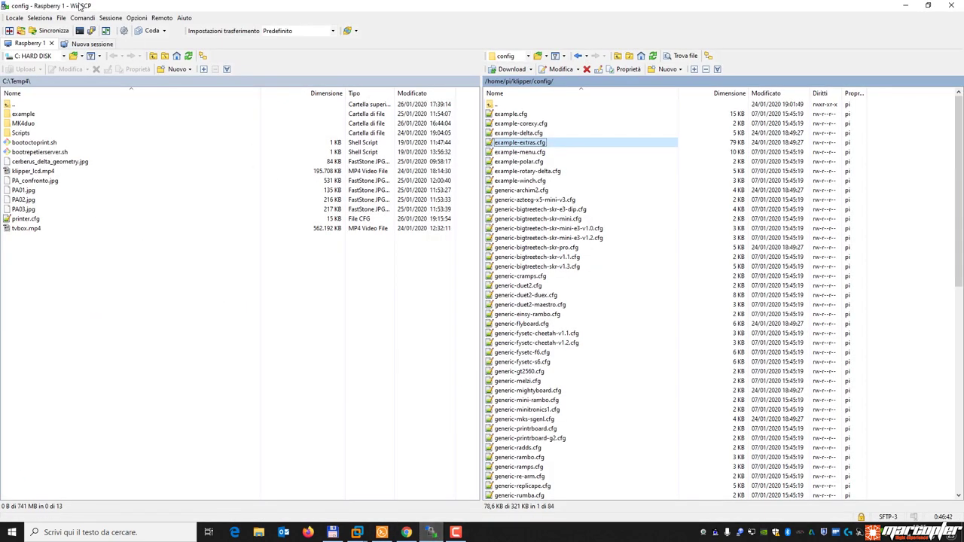
double_click(27, 219)
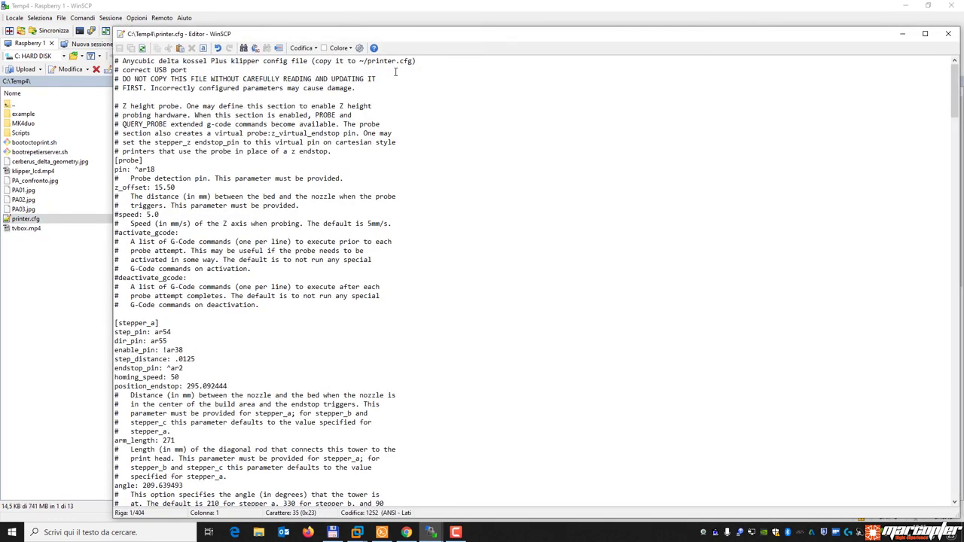
left_click_drag(183, 61, 261, 61)
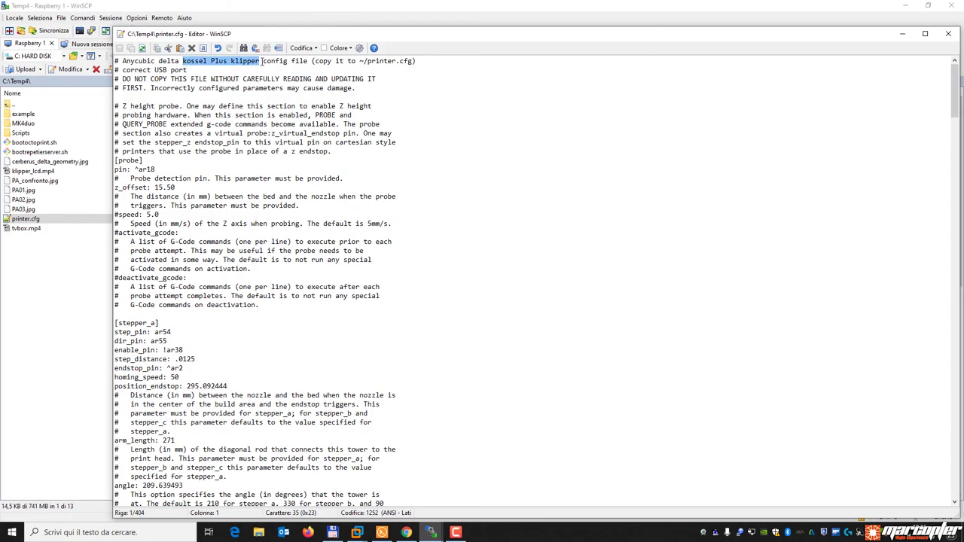
scroll(256, 271, "down", 20)
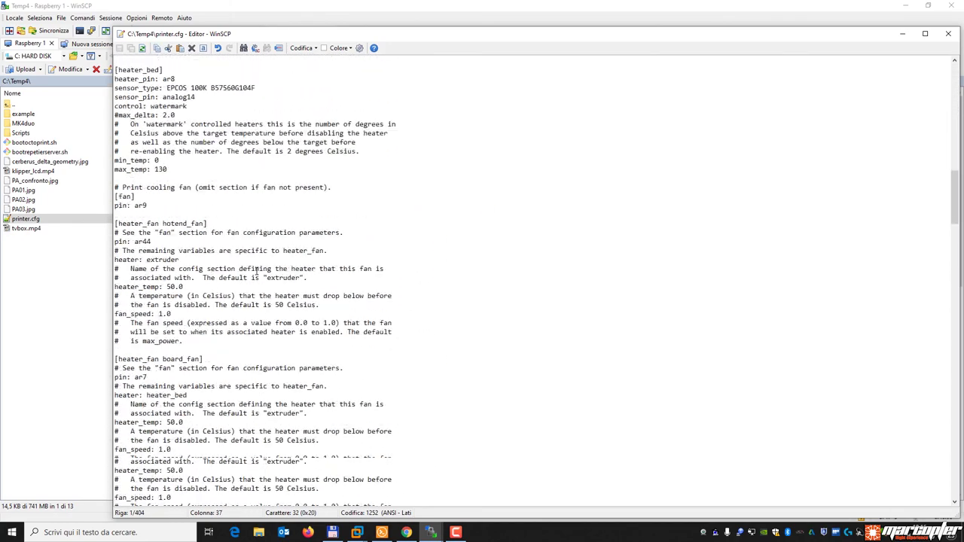
scroll(256, 270, "down", 16)
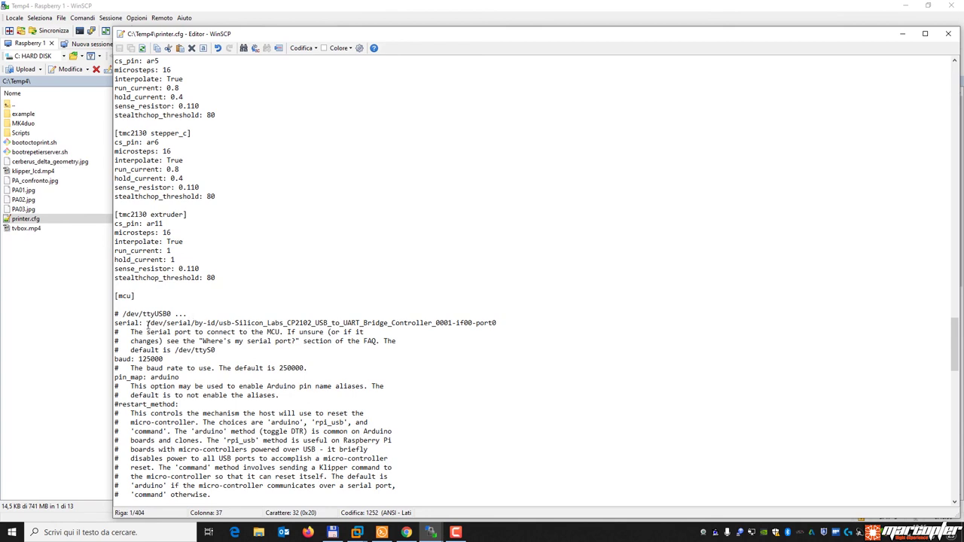
Check the serial device path and the 125000 baud value, then close the editor.
left_click(149, 324)
left_click_drag(148, 324, 496, 322)
left_click(194, 322)
left_click_drag(163, 359, 138, 359)
scroll(296, 346, "down", 20)
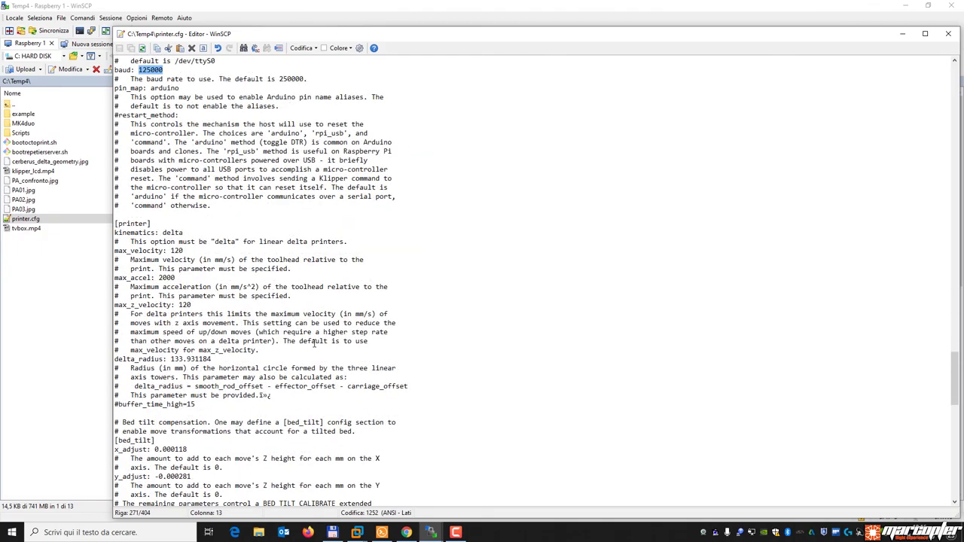
scroll(314, 343, "down", 15)
scroll(352, 362, "up", 20)
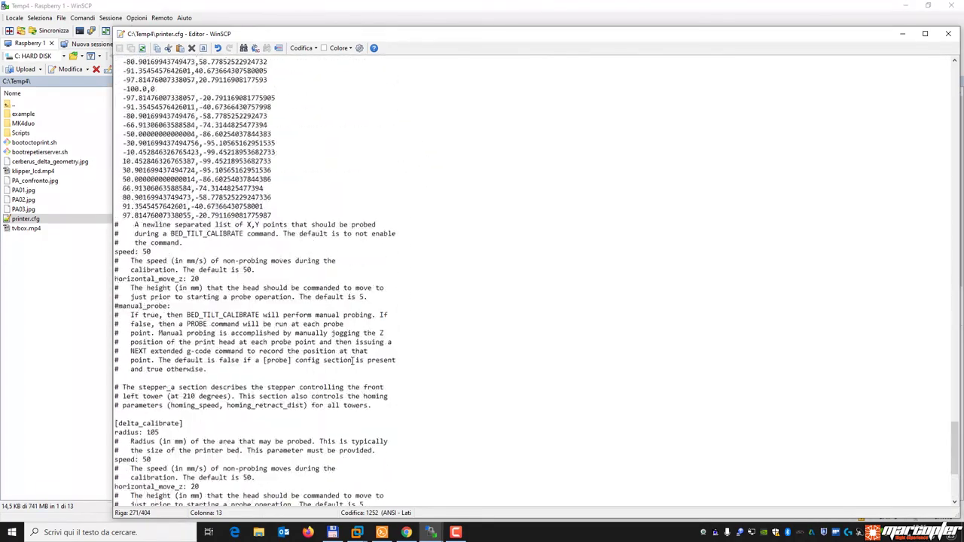
scroll(352, 362, "down", 20)
left_click(949, 34)
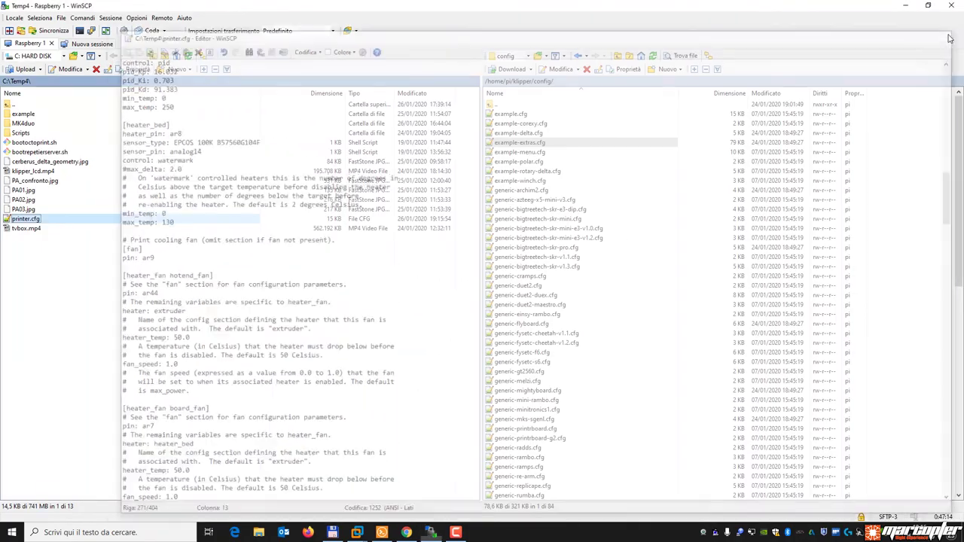
Browse the remote /home/pi/klipper/config/ files and select generic-bigtreetech-skr-v1.3.cfg.
left_click(293, 359)
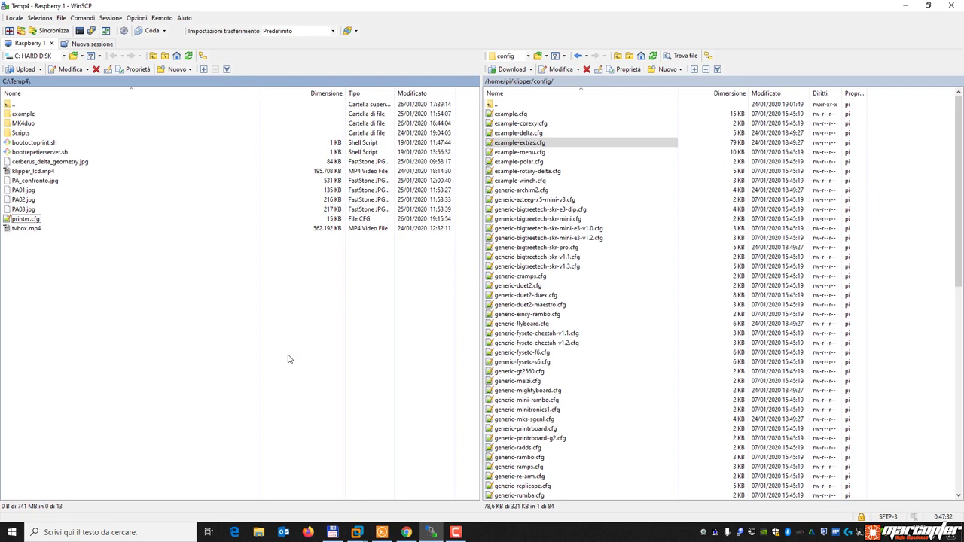
scroll(588, 350, "down", 15)
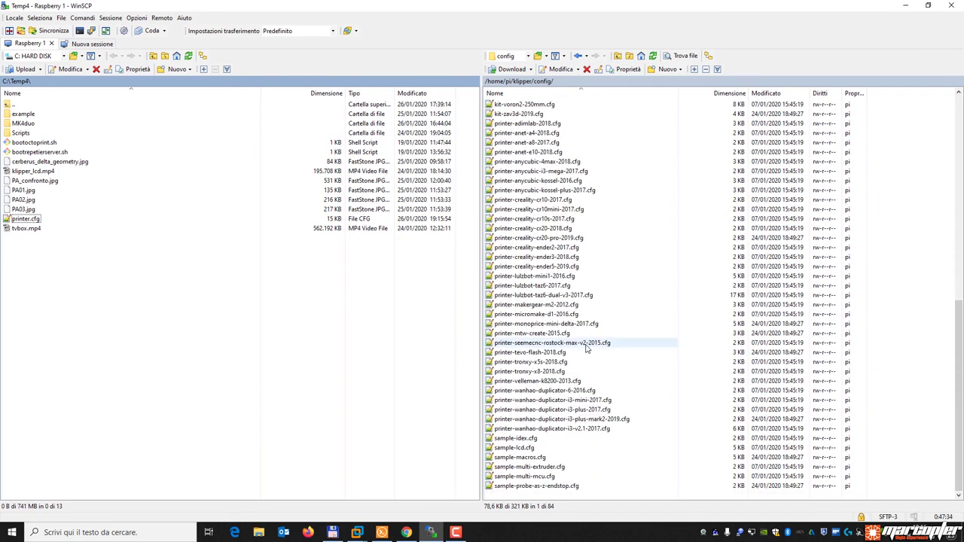
scroll(624, 349, "up", 12)
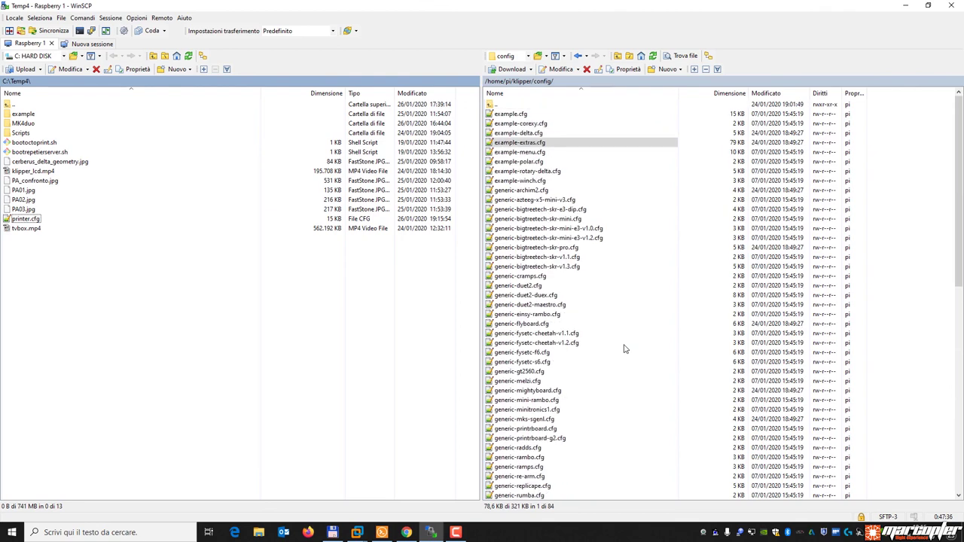
scroll(624, 349, "down", 8)
scroll(624, 348, "up", 8)
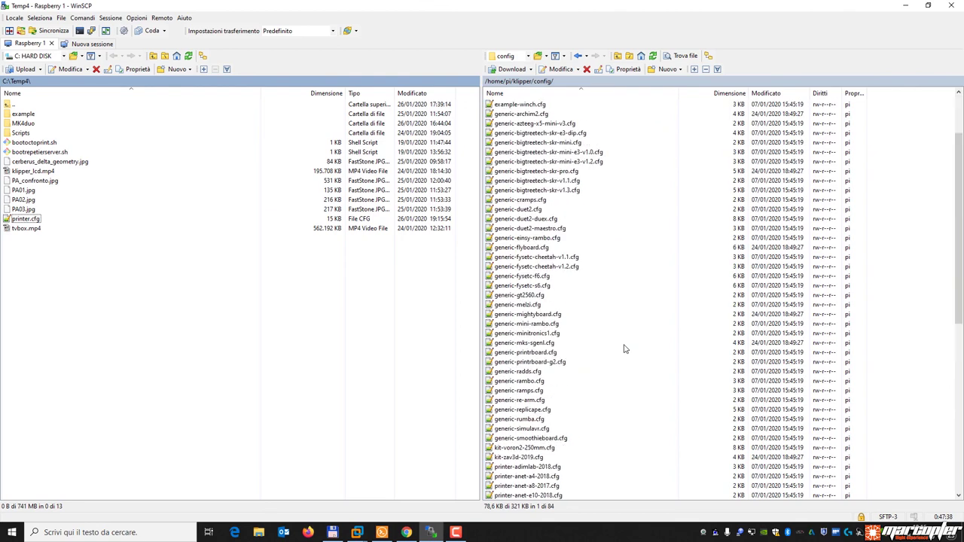
left_click(558, 267)
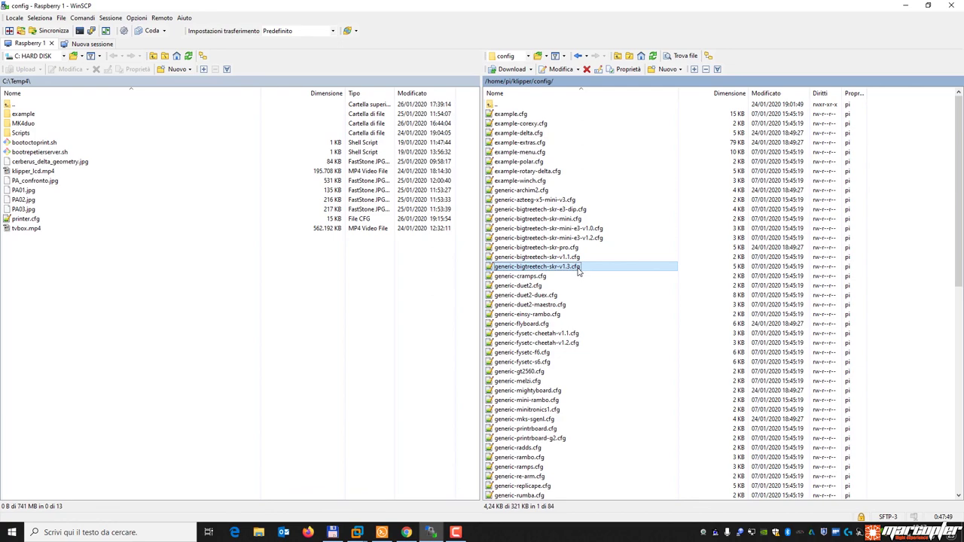
scroll(579, 248, "down", 15)
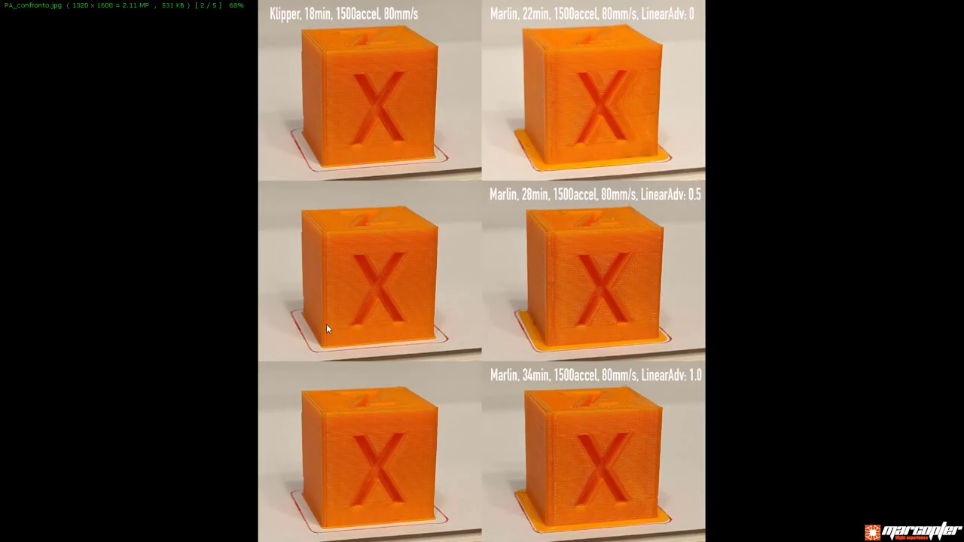